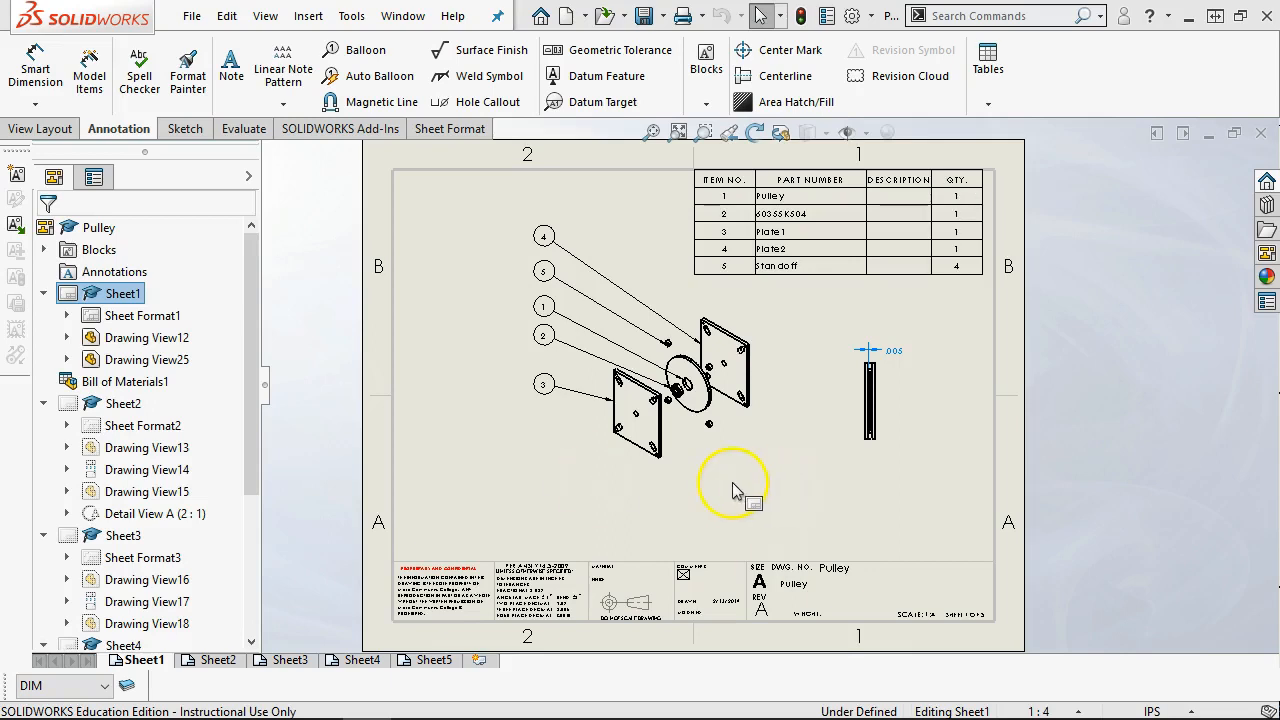
Step: Review the part drawings on Sheet2 through Sheet5, examining their dimensions and geometric tolerances, and return to Sheet3
left_click(216, 660)
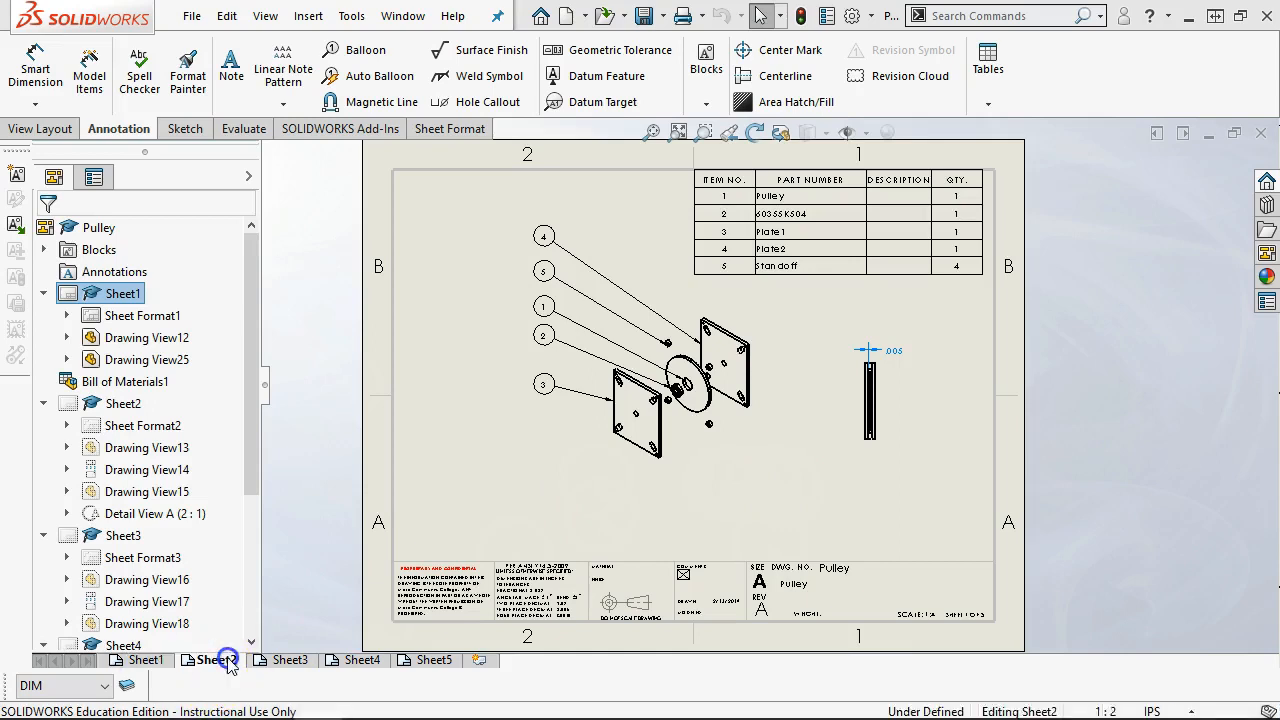
left_click(651, 132)
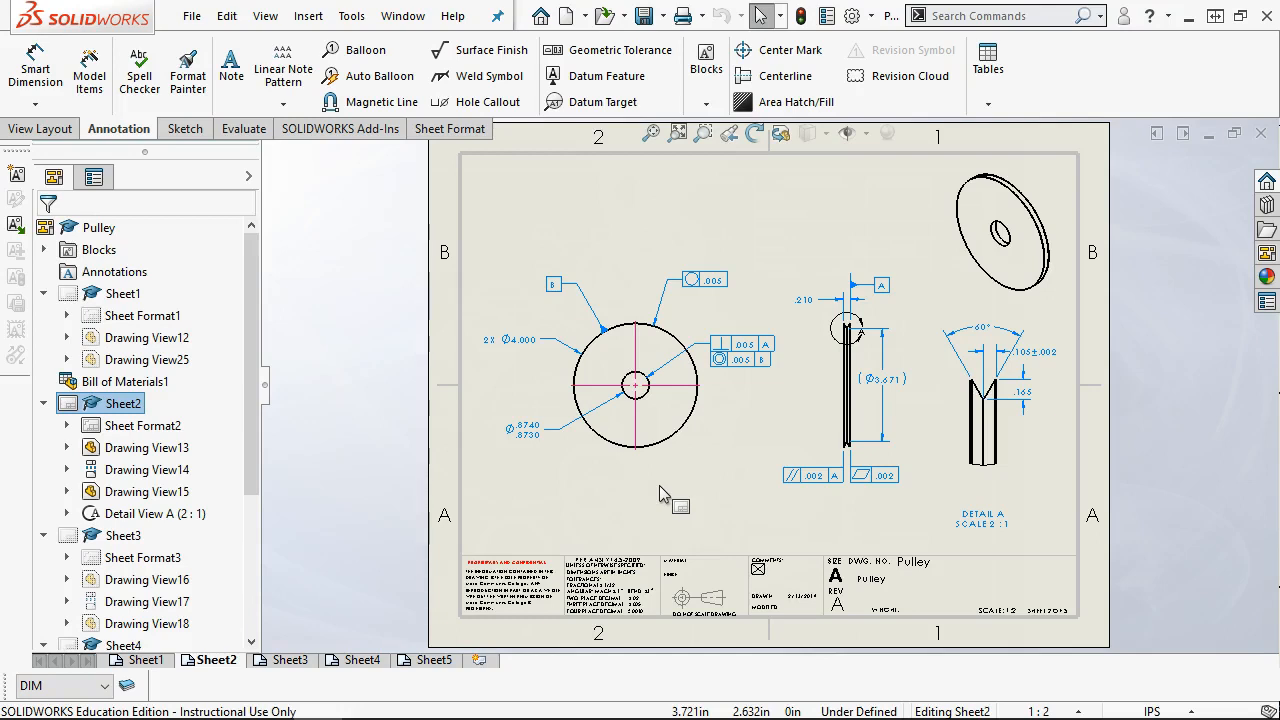
left_click(291, 660)
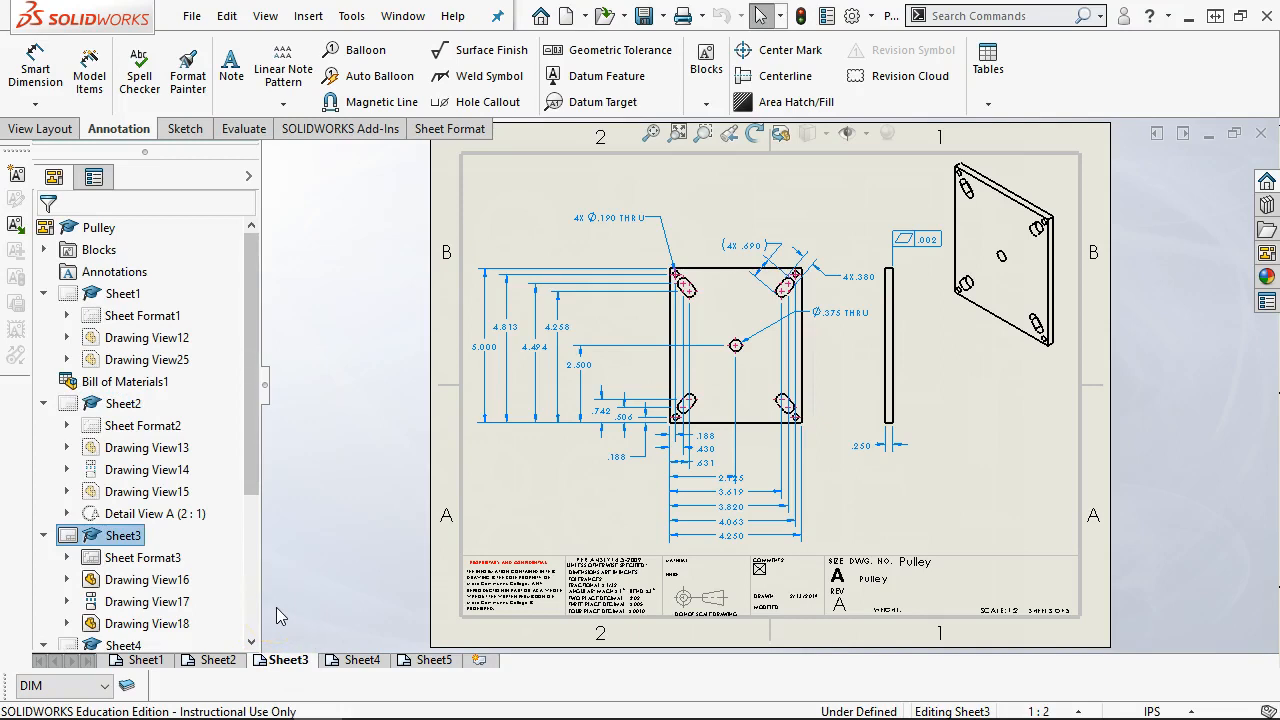
left_click(356, 661)
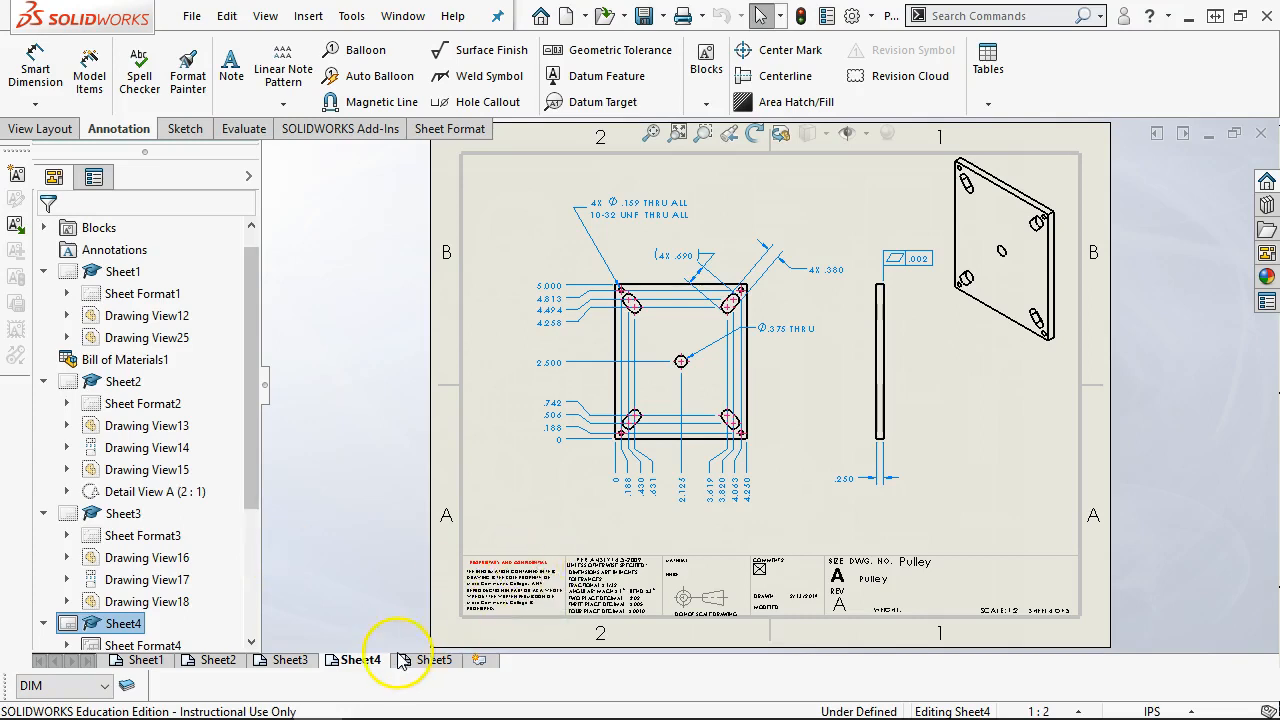
mouse_move(409, 668)
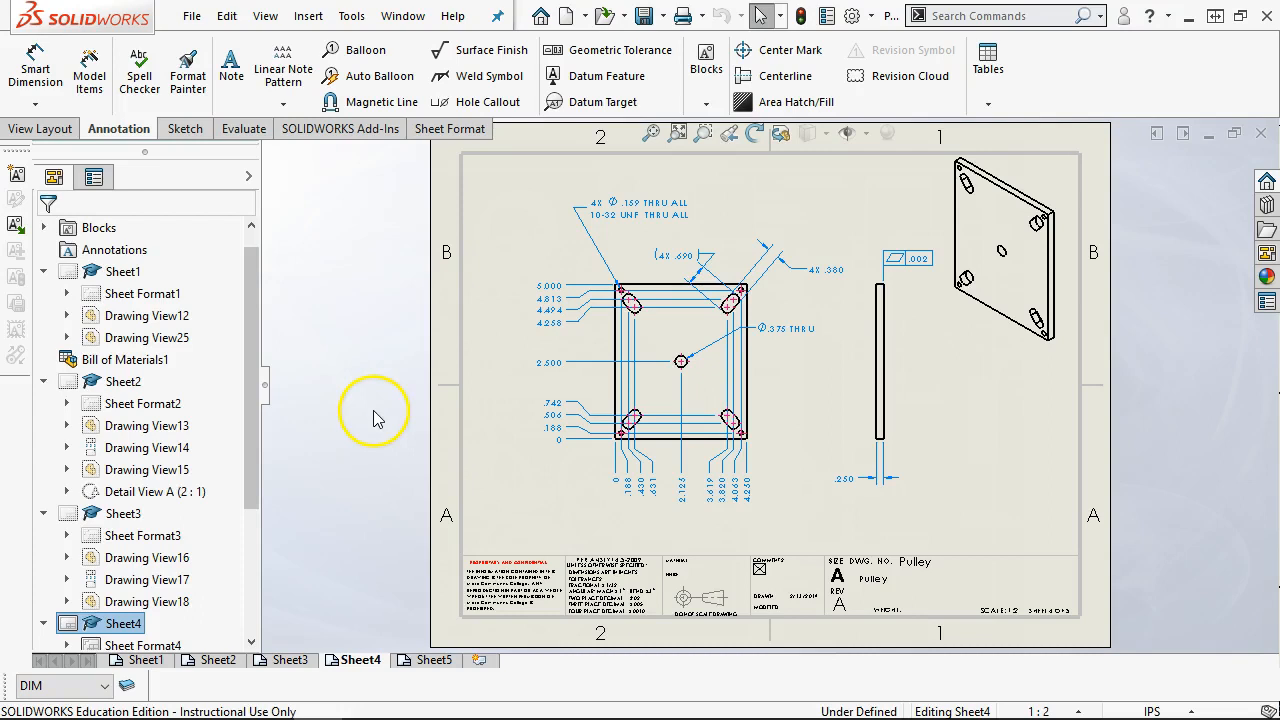
left_click(434, 662)
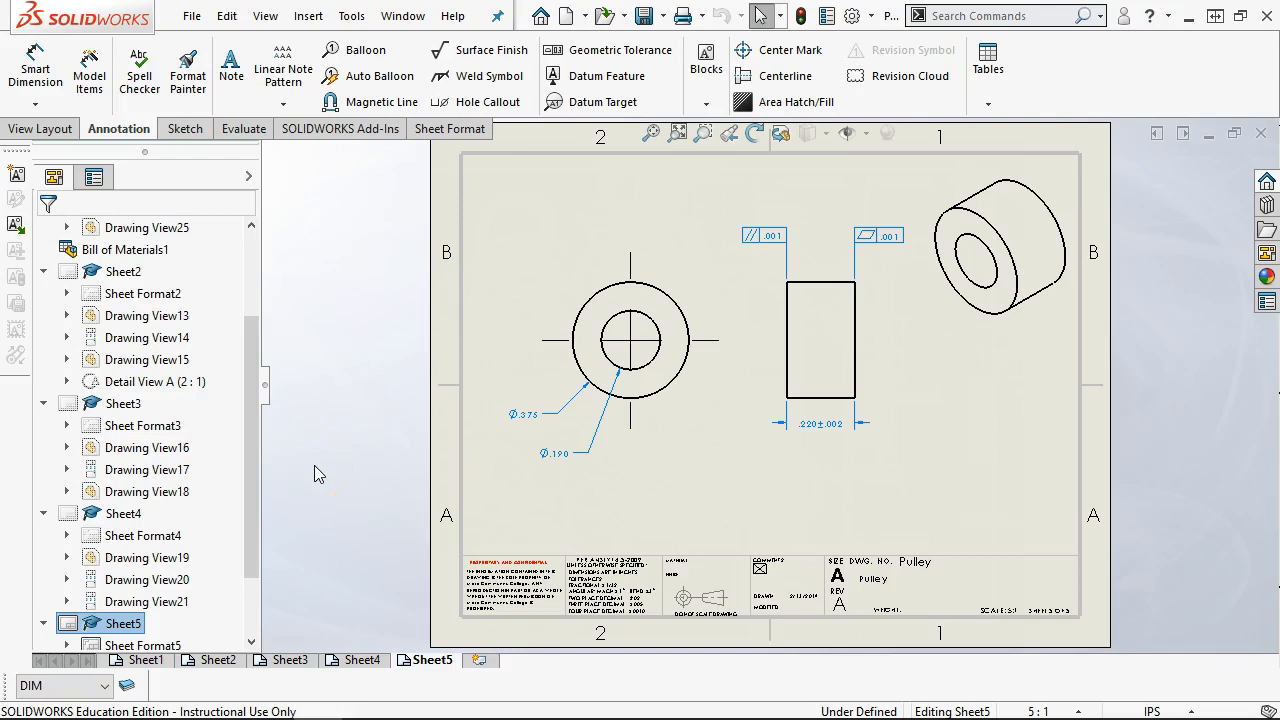
left_click(290, 660)
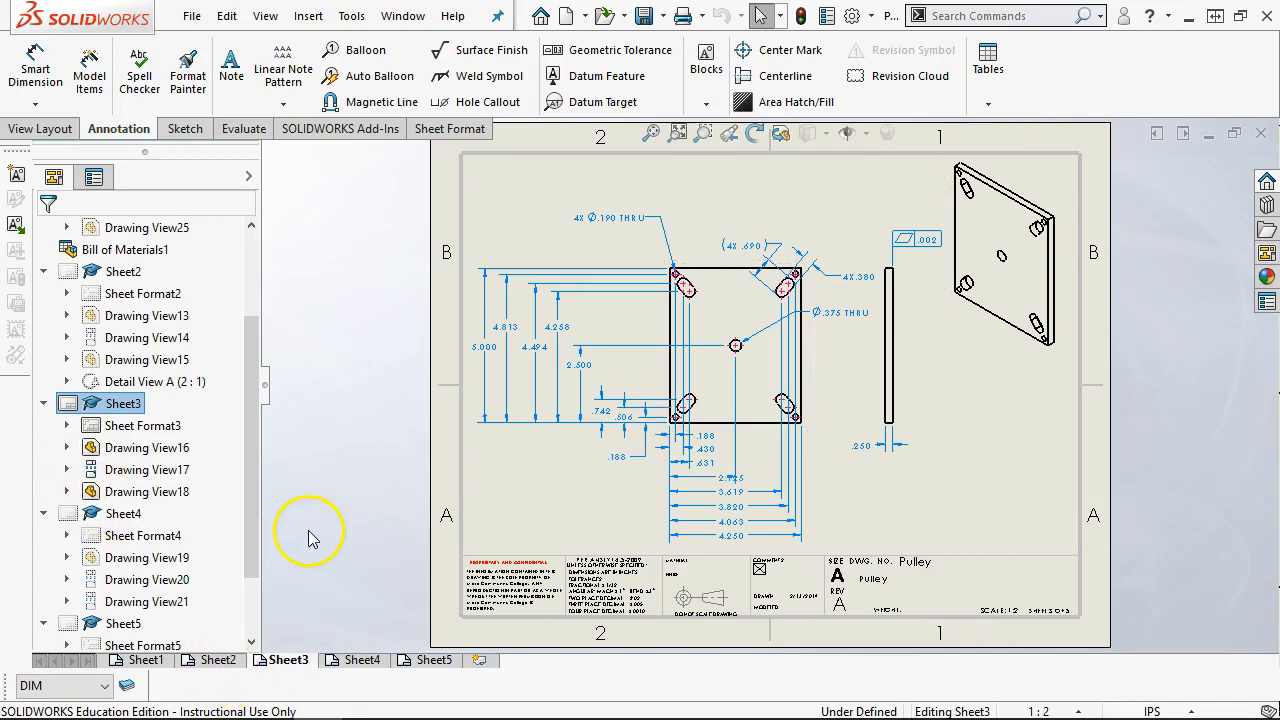
Step: Open the Pulley assembly from the exploded view on Sheet1 and collapse the display pane
left_click(145, 660)
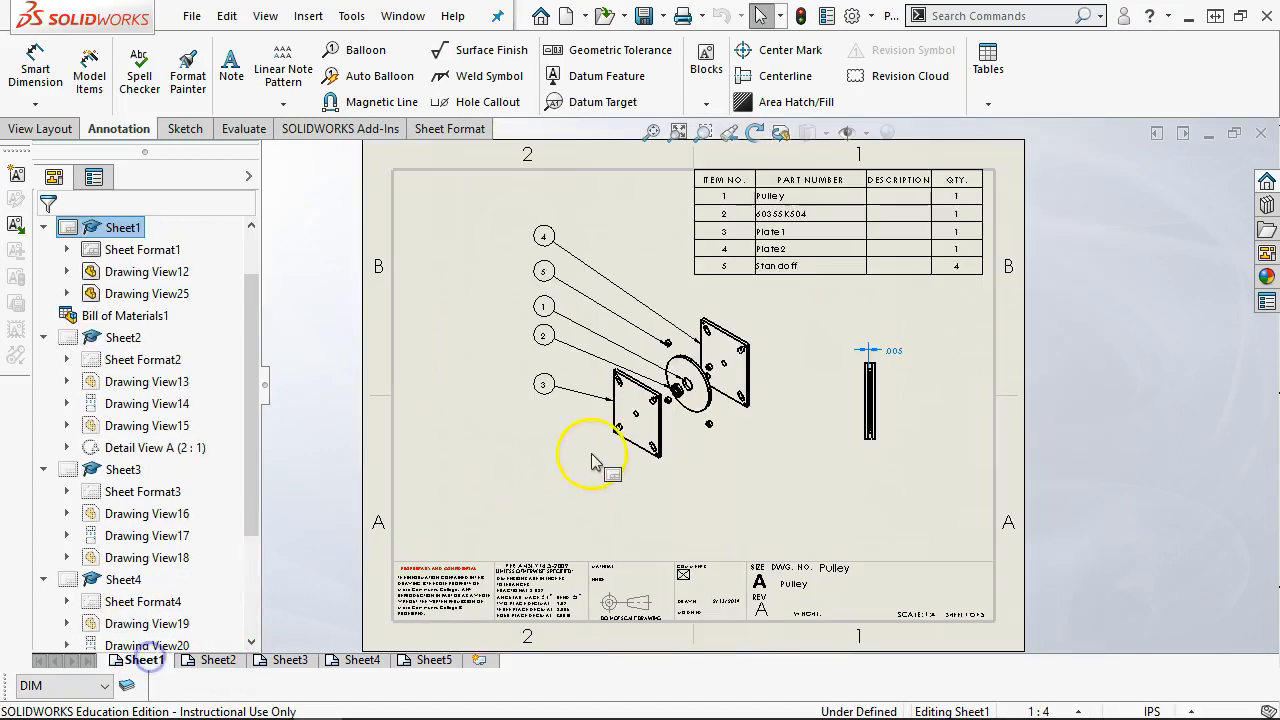
left_click(713, 452)
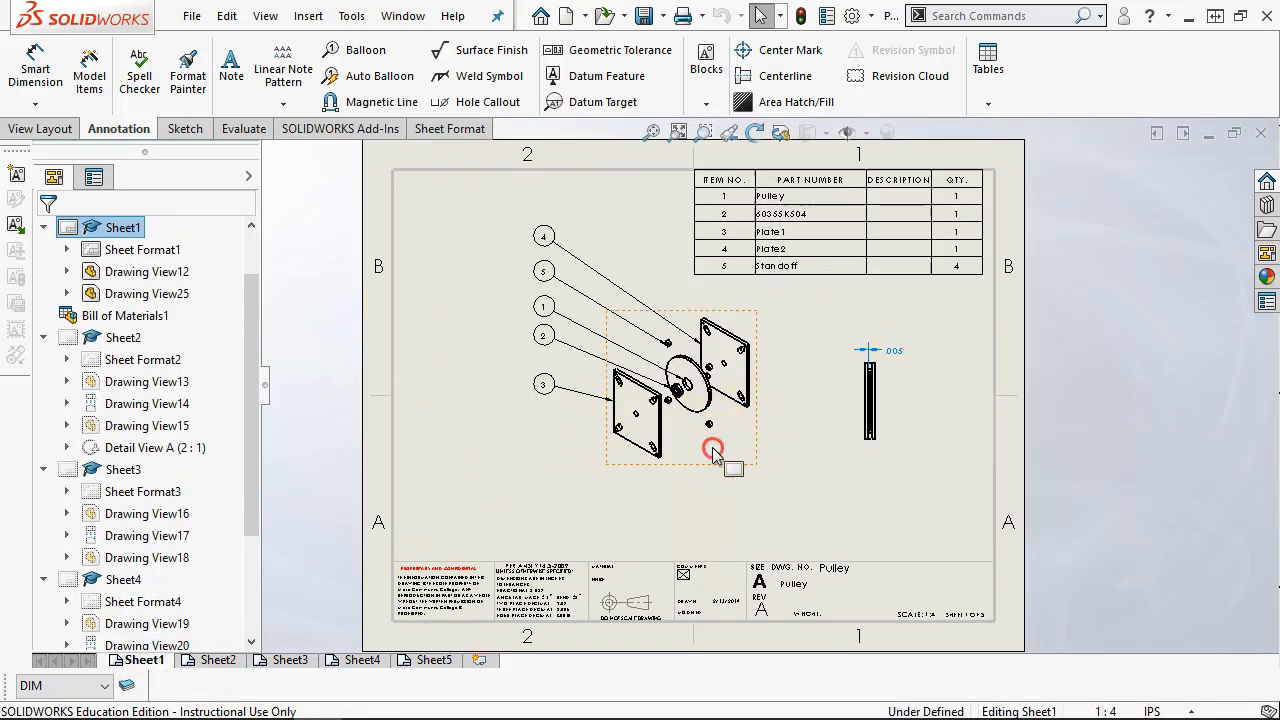
right_click(713, 452)
left_click(738, 50)
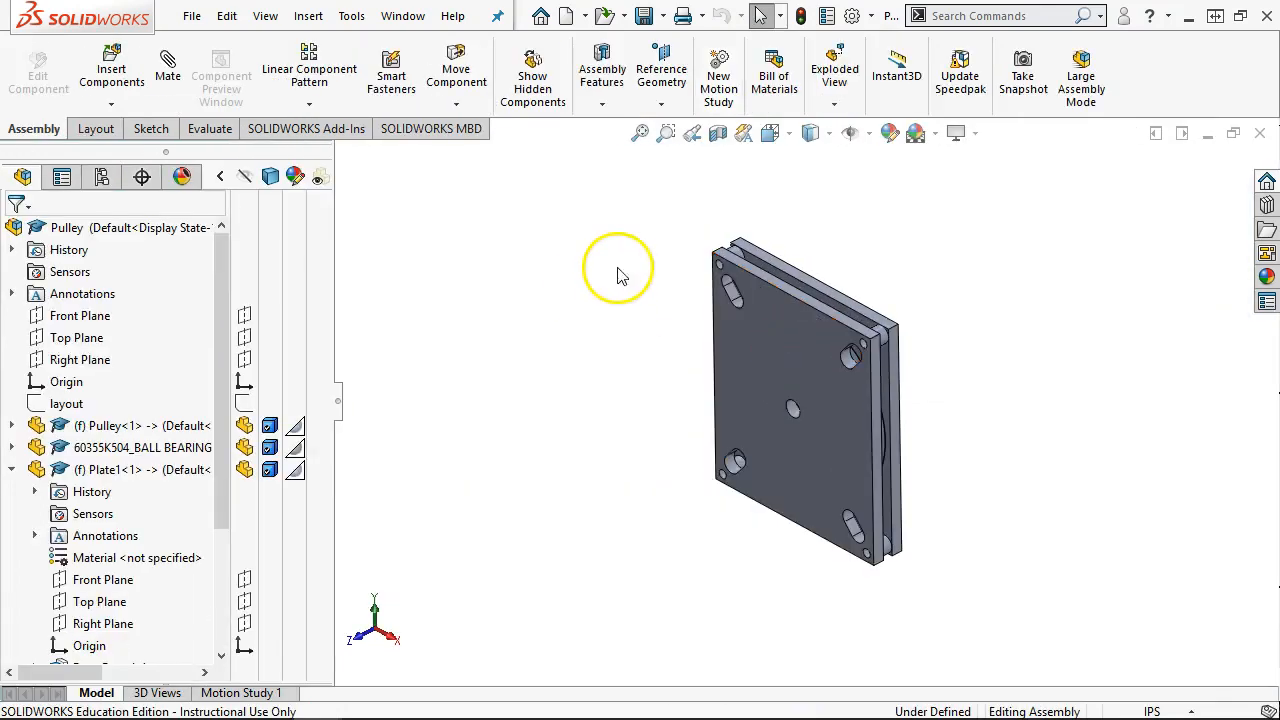
scroll(920, 375, "down", 2)
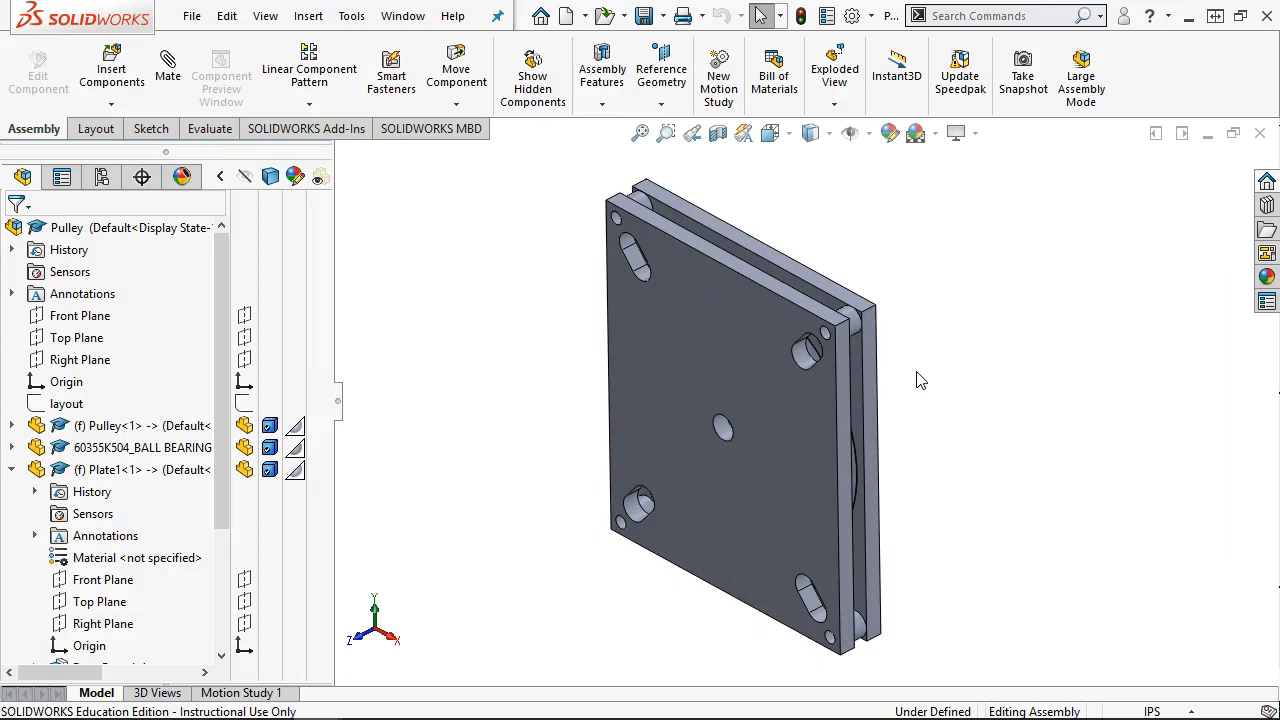
left_click(220, 176)
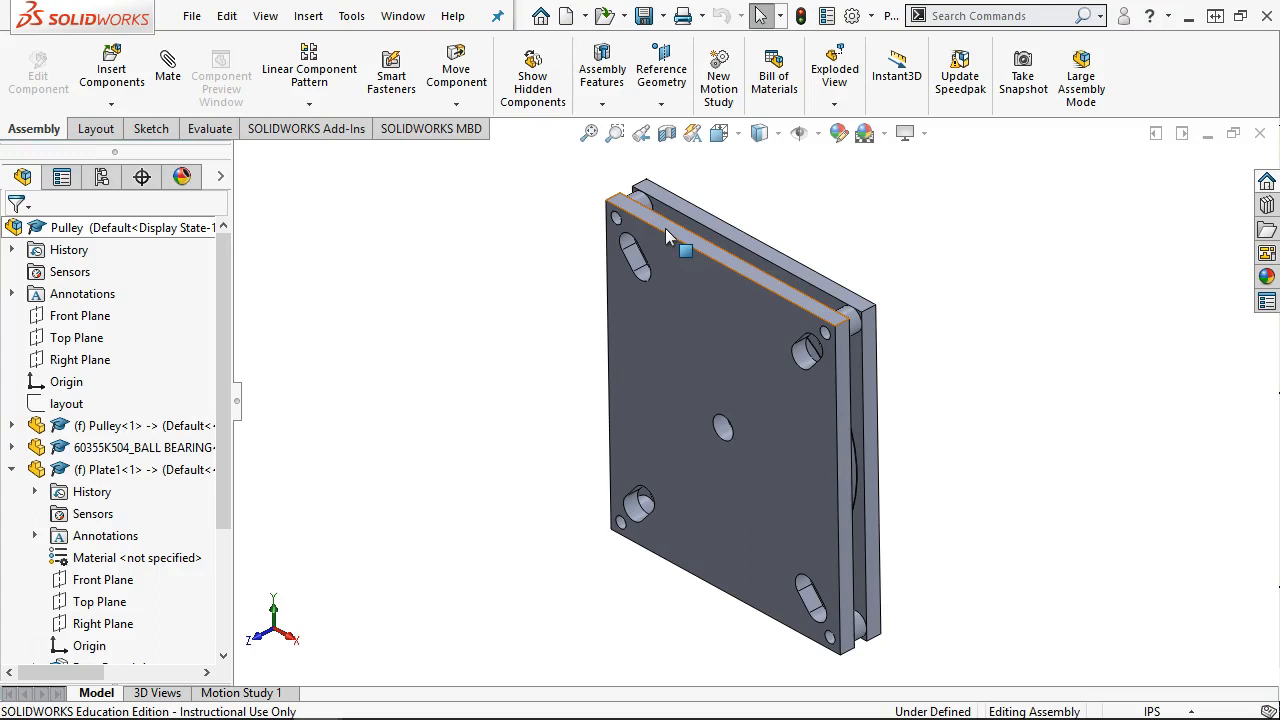
Step: Open the 60355K504 ball bearing part through the plate's centre hole, view it, and close it again
scroll(718, 455, "down", 3)
middle_click_drag(856, 404, 892, 316)
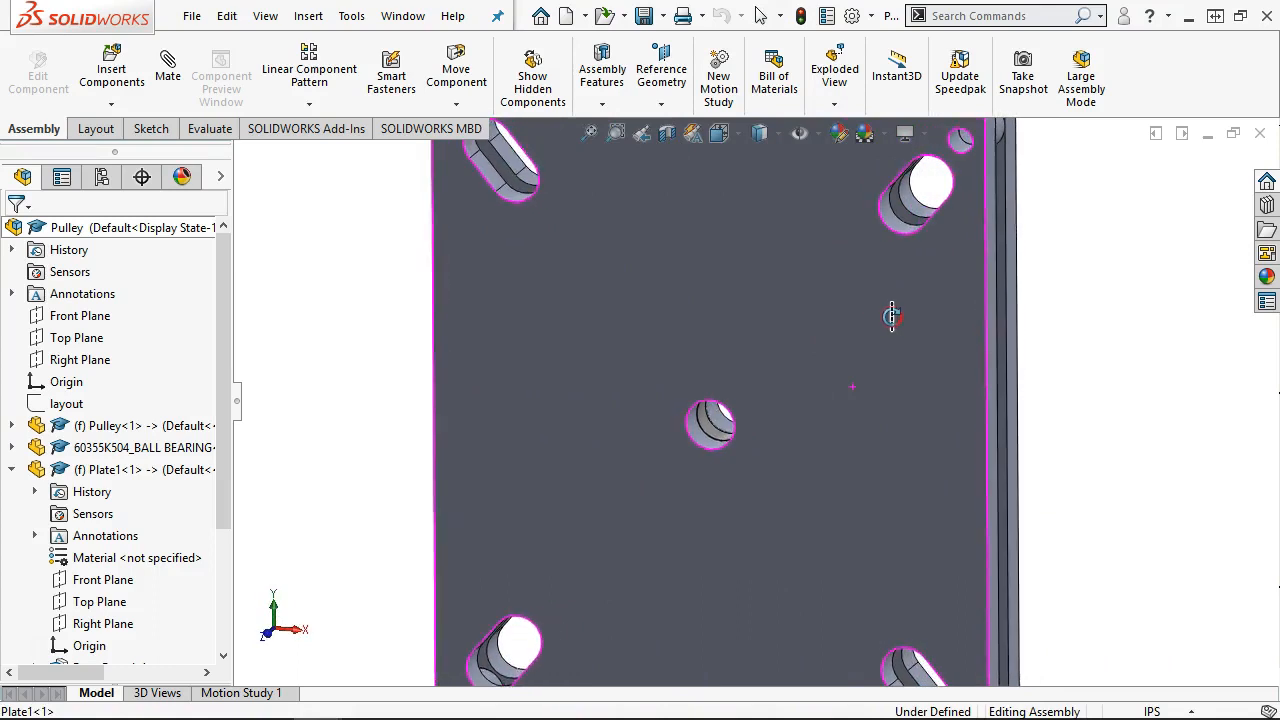
scroll(735, 455, "down", 5)
right_click(680, 360)
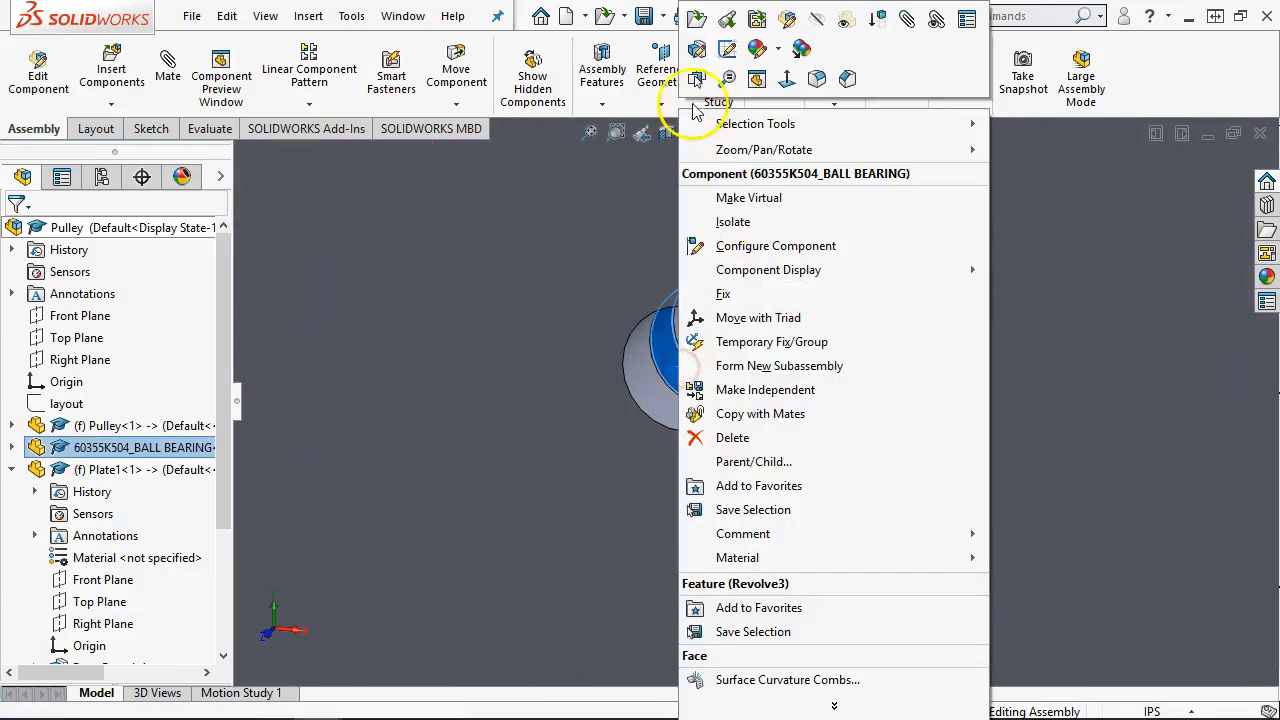
left_click(697, 20)
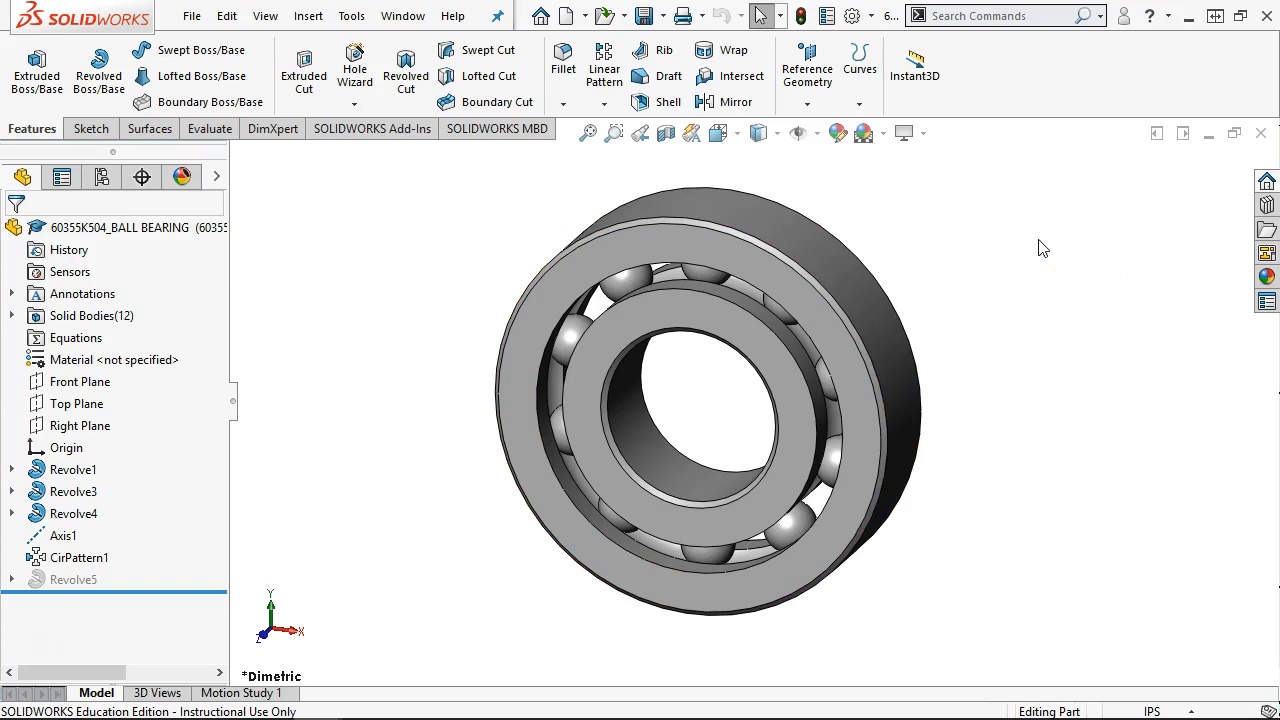
left_click(1260, 133)
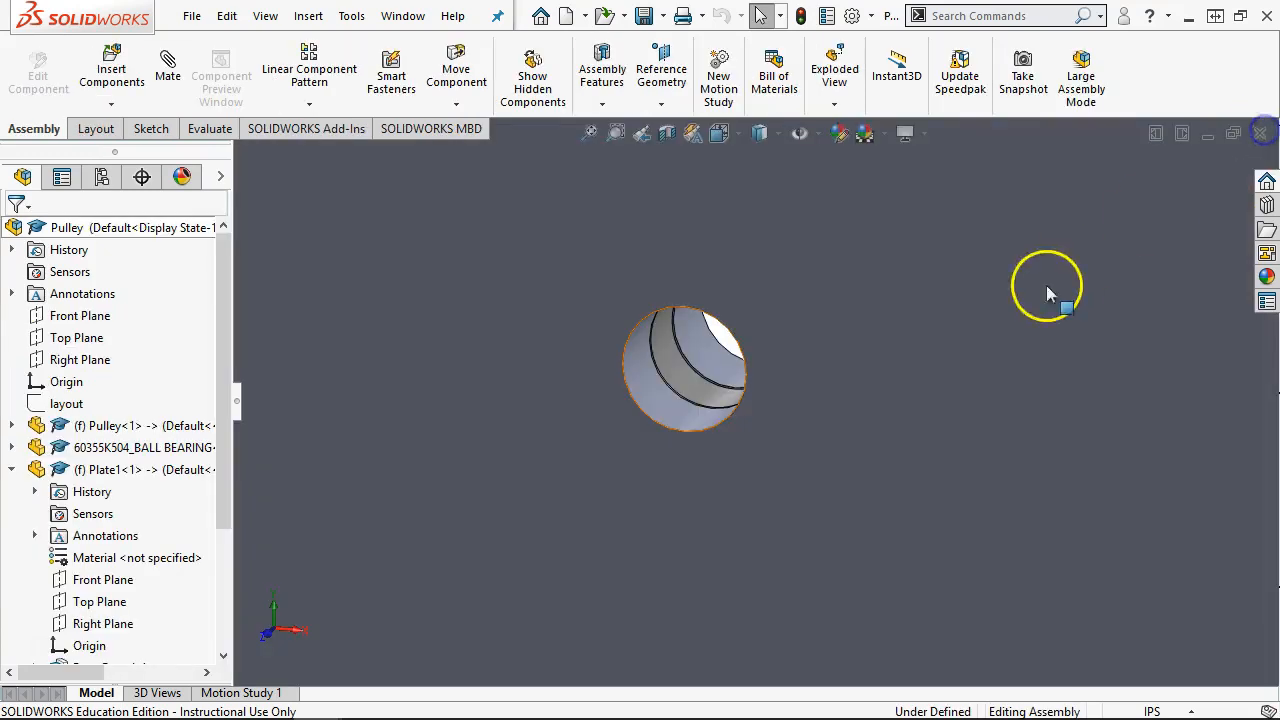
Step: Open the Pulley component located between the two plates as its own part
scroll(752, 394, "down", 2)
scroll(774, 400, "up", 8)
middle_click_drag(903, 403, 847, 423)
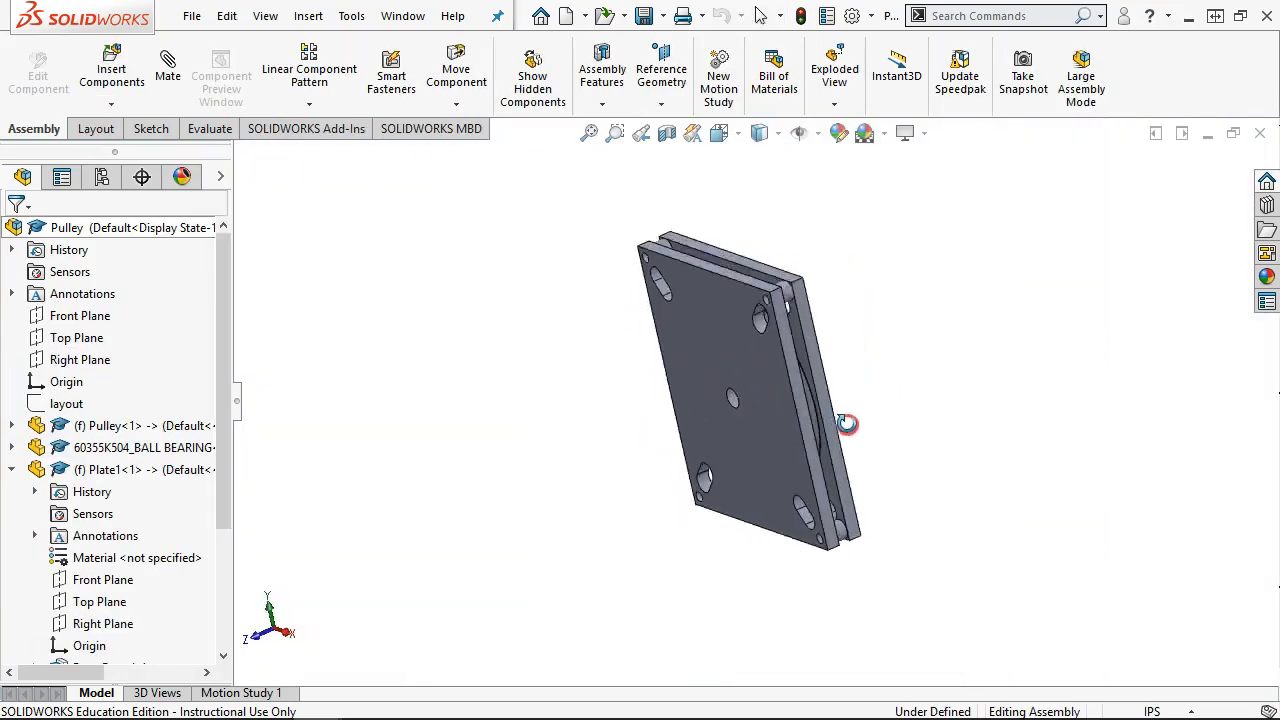
scroll(780, 409, "down", 4)
left_click(773, 403)
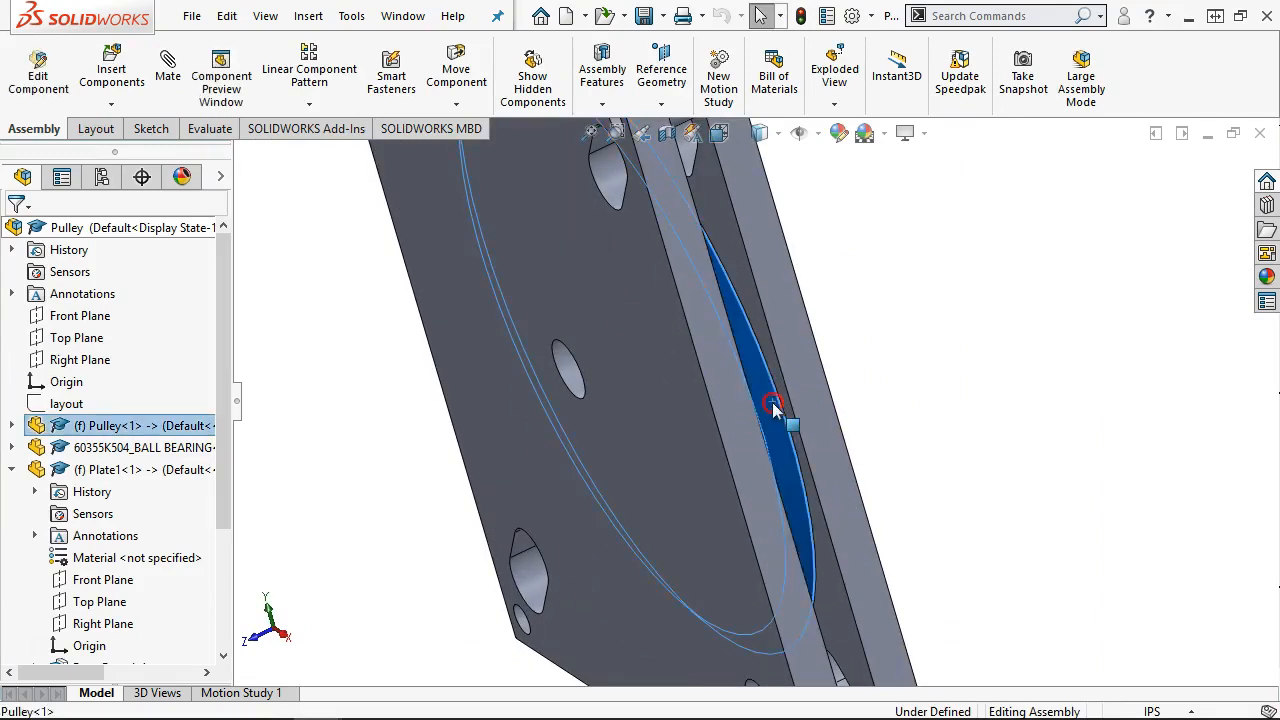
right_click(772, 402)
left_click(792, 20)
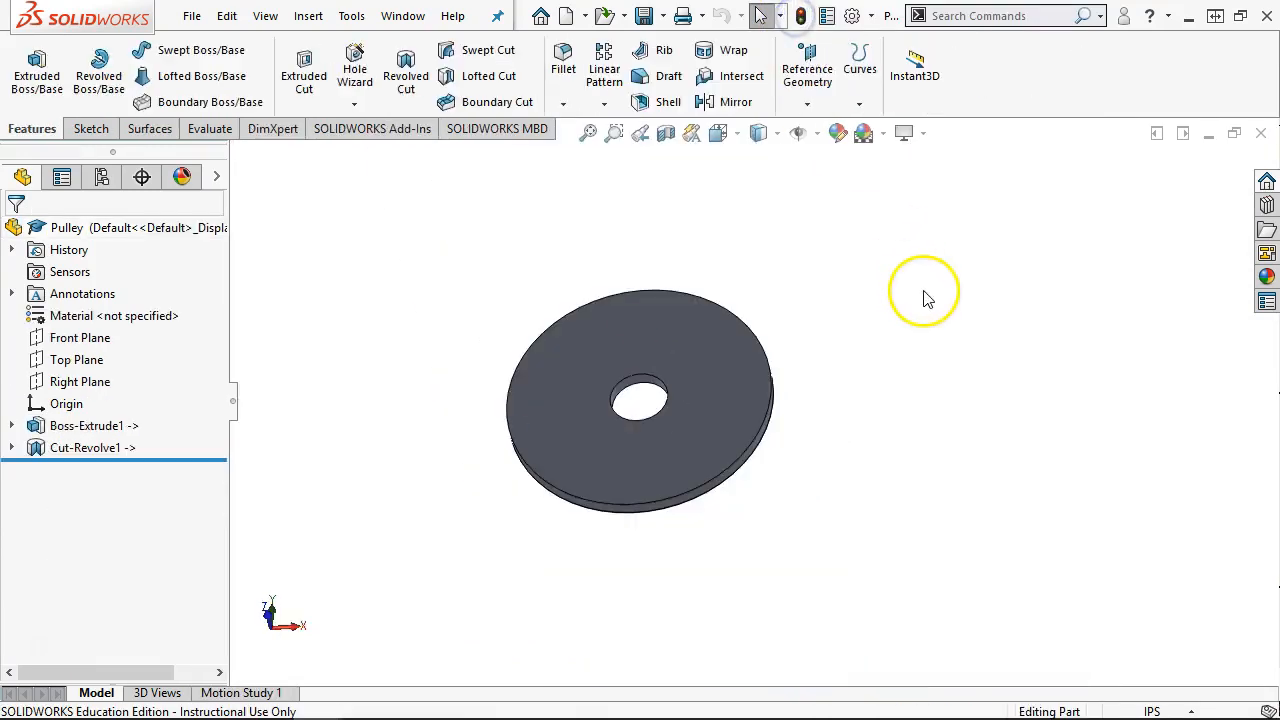
Step: Examine the pulley's centre bore and its circular edge from several angles
middle_click_drag(680, 408, 676, 432)
scroll(637, 447, "down", 3)
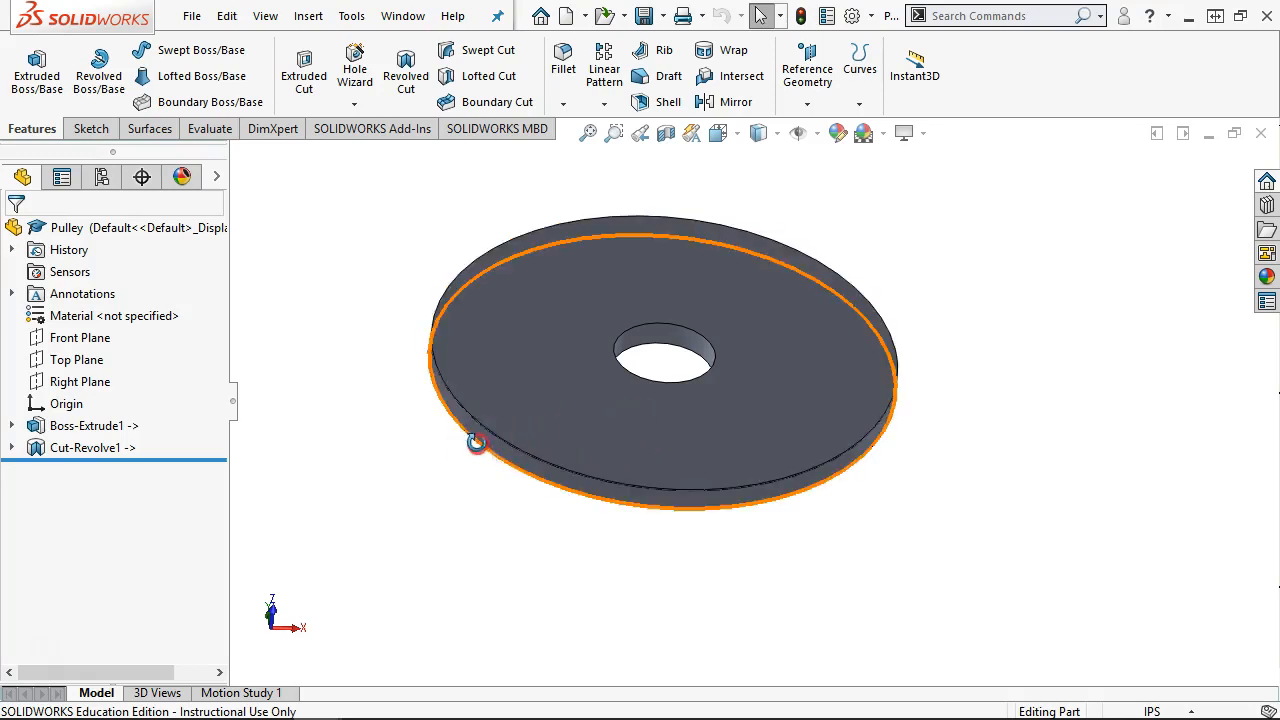
middle_click_drag(474, 443, 491, 434)
left_click(661, 322)
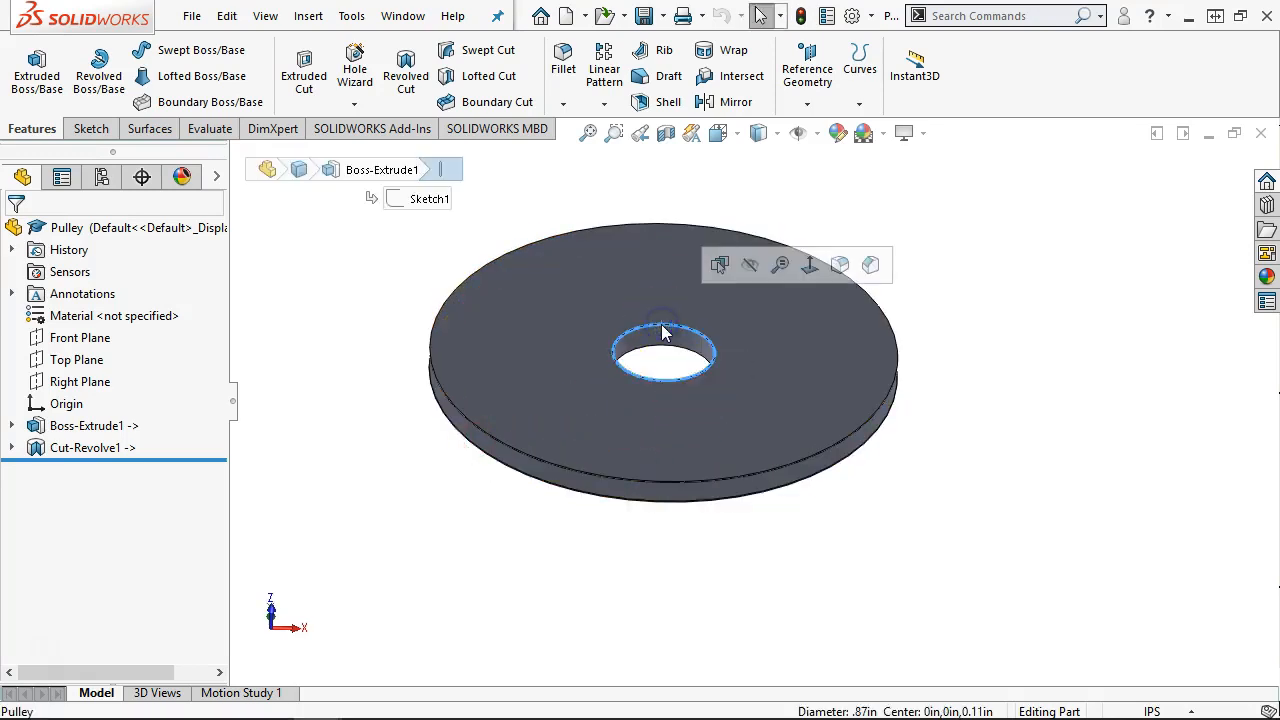
left_click(676, 378)
middle_click_drag(672, 378, 668, 365)
scroll(668, 365, "down", 2)
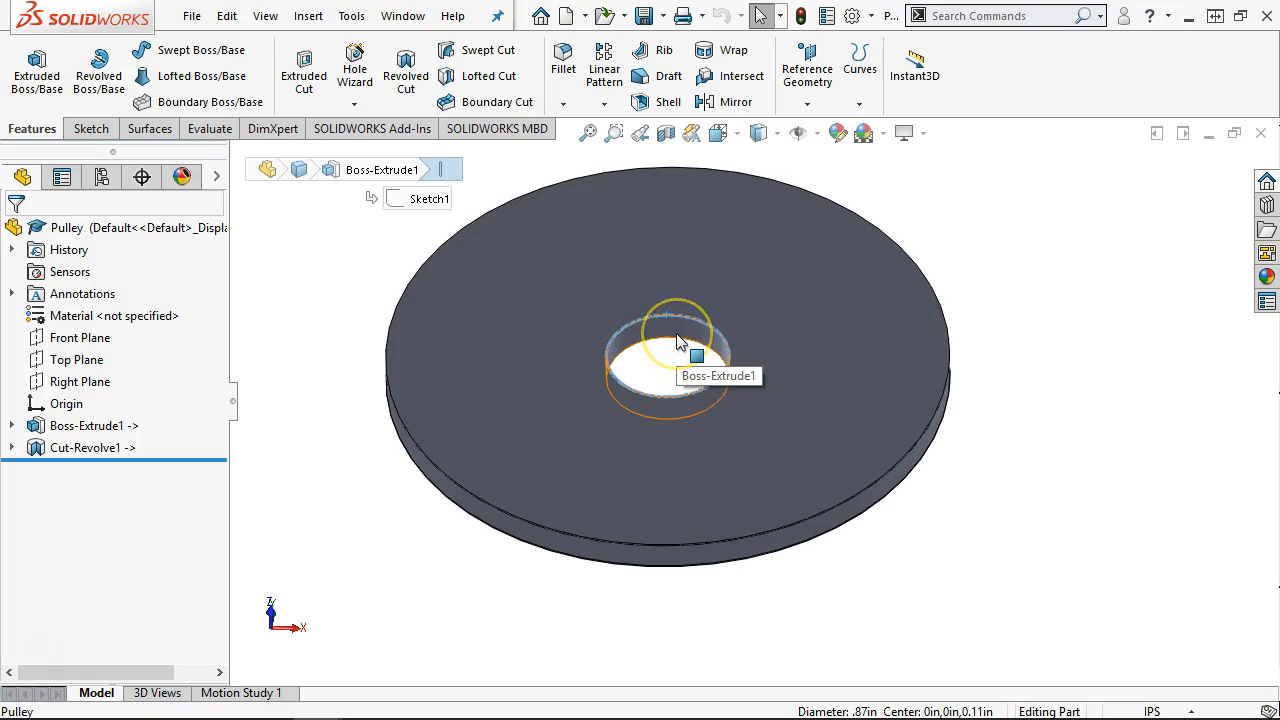
left_click(673, 312)
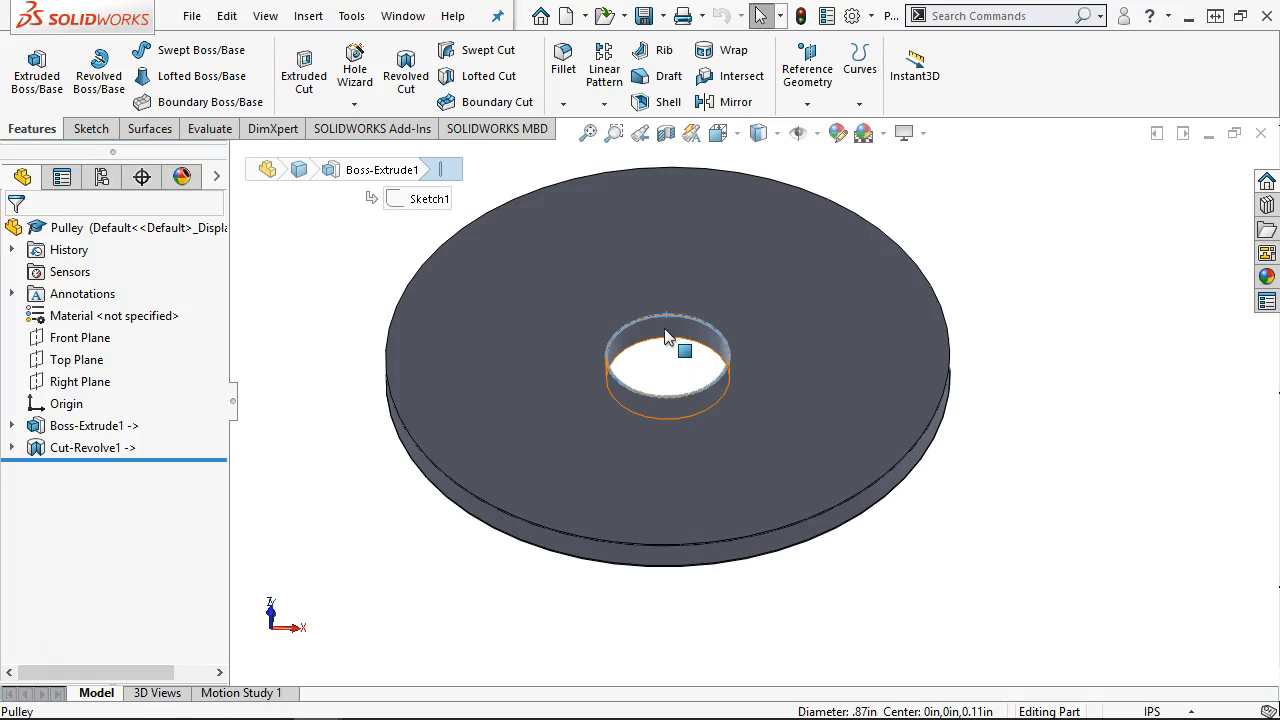
middle_click_drag(686, 366, 657, 377)
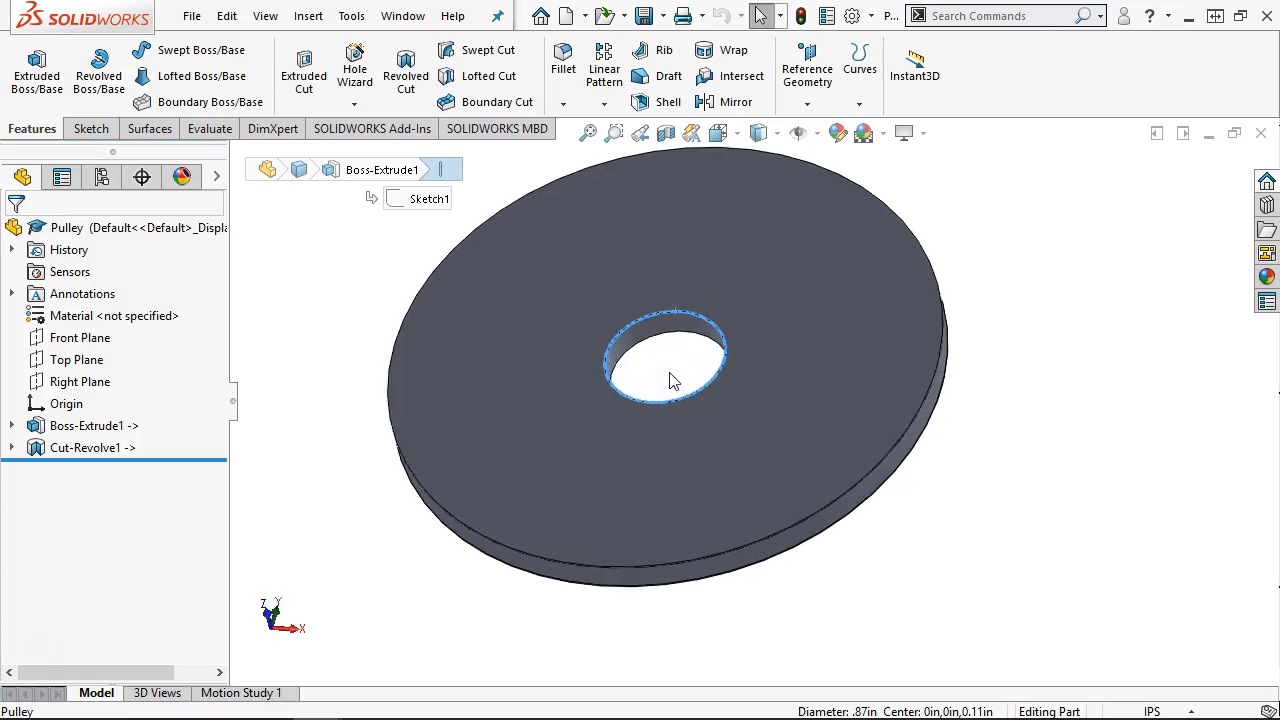
left_click(671, 360)
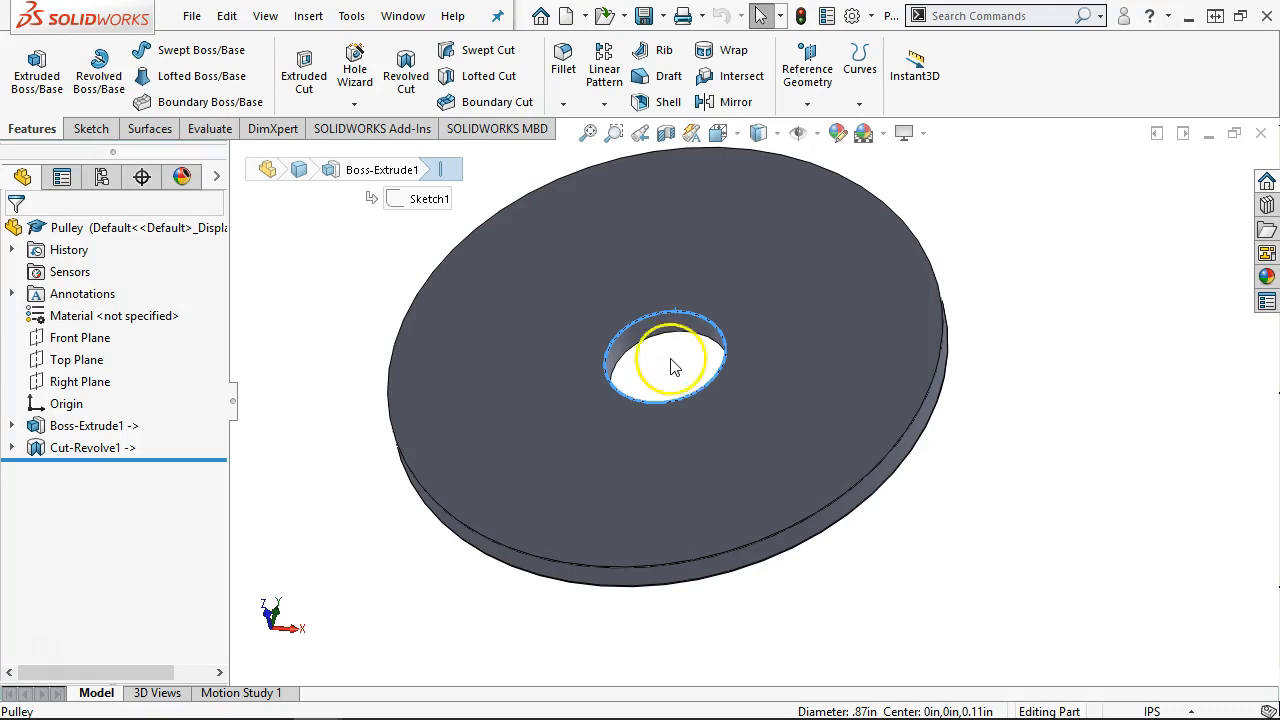
left_click(666, 348)
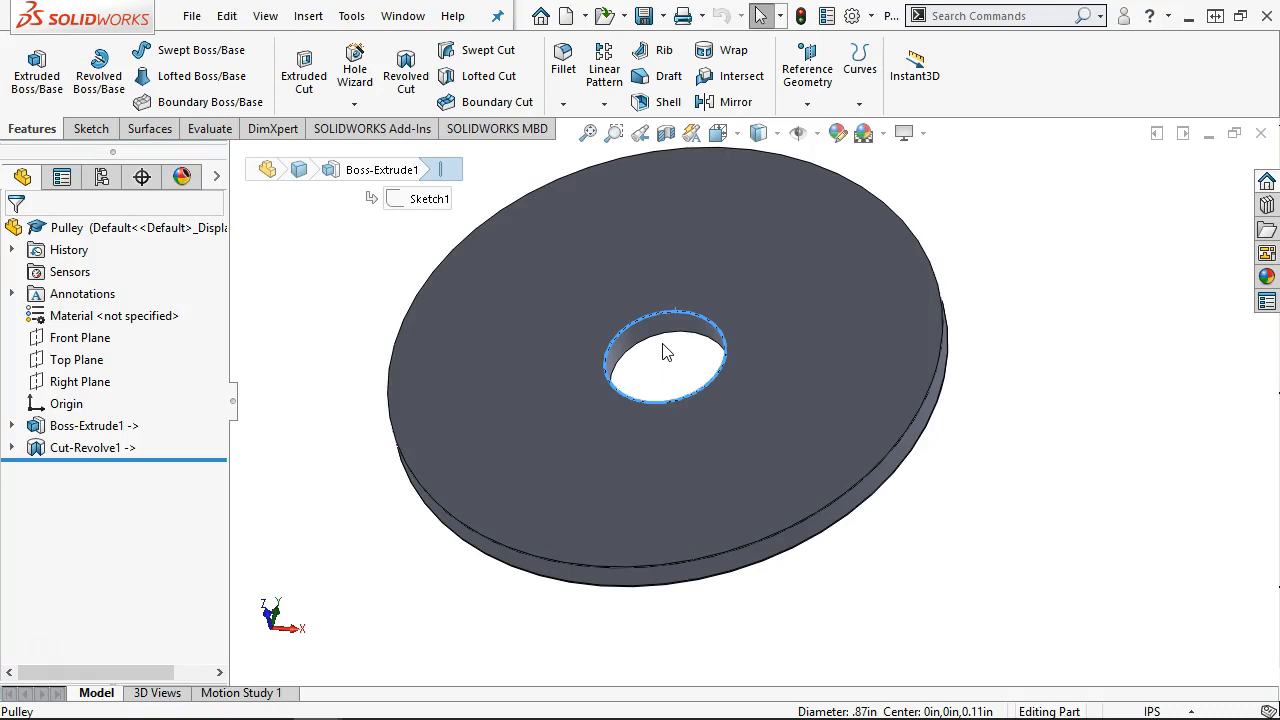
left_click(705, 355)
middle_click_drag(693, 334, 707, 313)
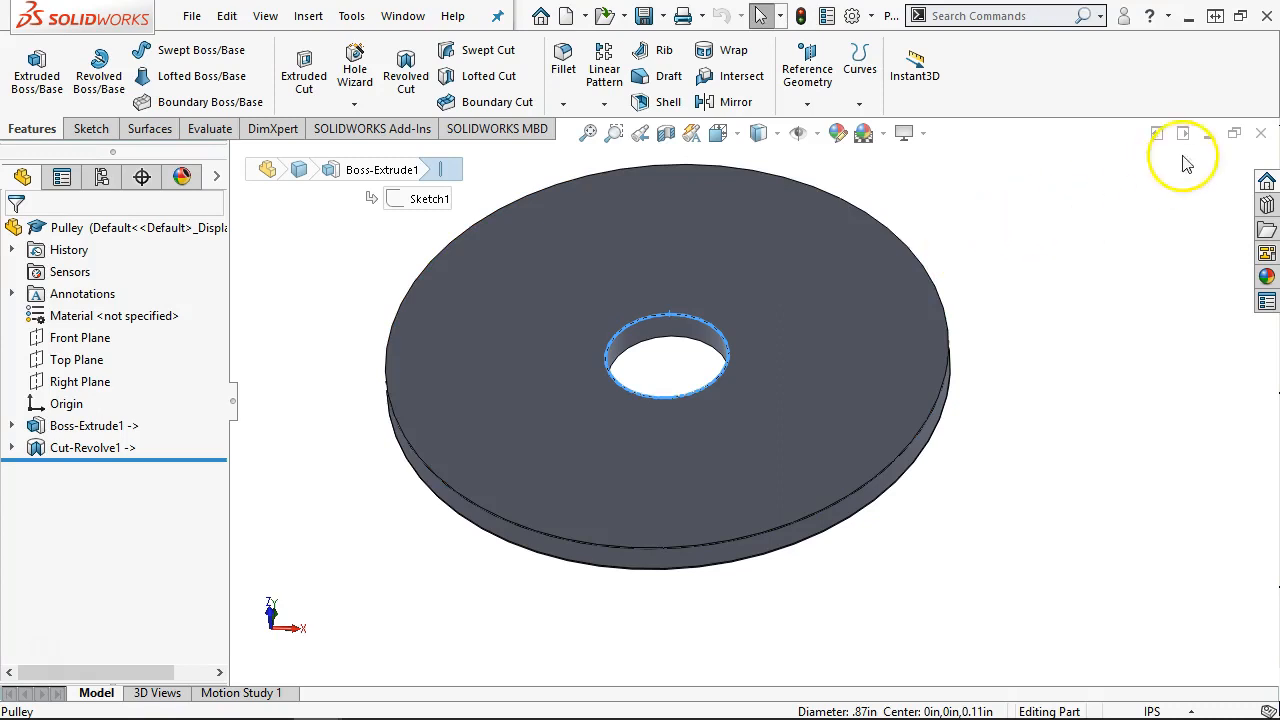
Step: Close the pulley part to return to the assembly and collapse the Plate1 component's feature list
left_click(1260, 133)
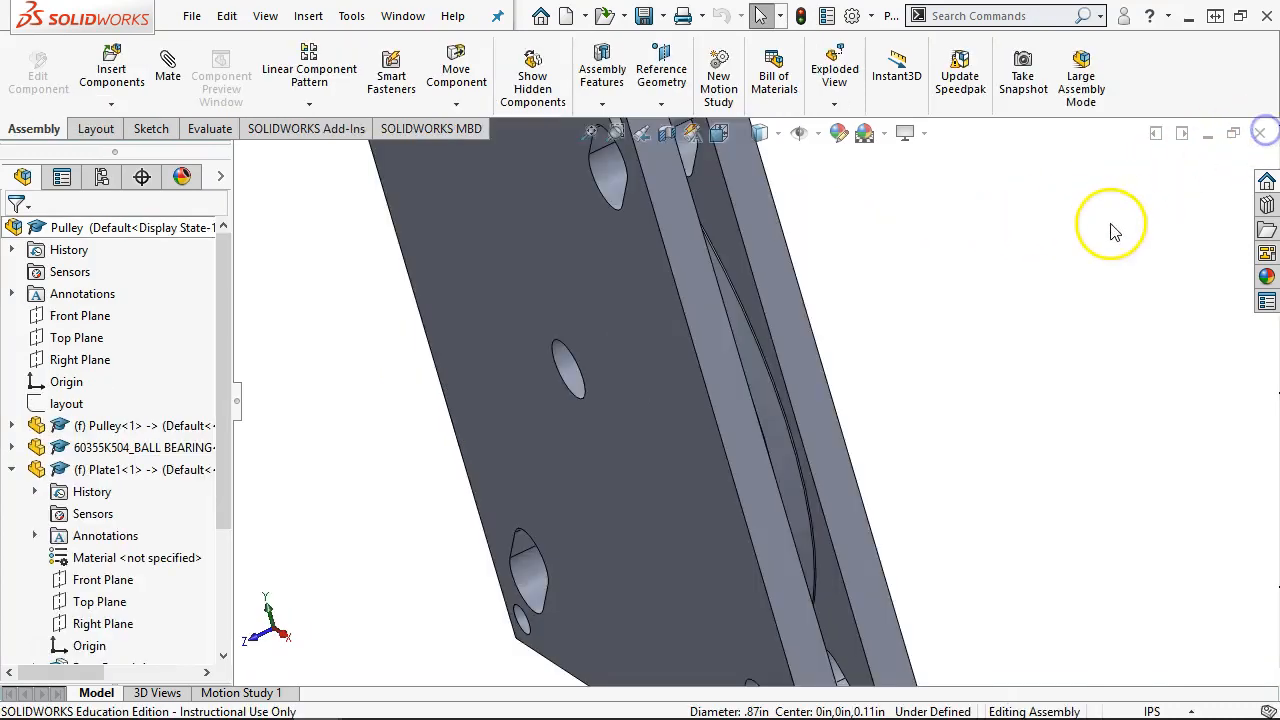
scroll(958, 328, "up", 5)
middle_click_drag(958, 328, 995, 280)
mouse_move(692, 355)
middle_mouse_down()
mouse_move(704, 366)
mouse_move(694, 371)
middle_mouse_up()
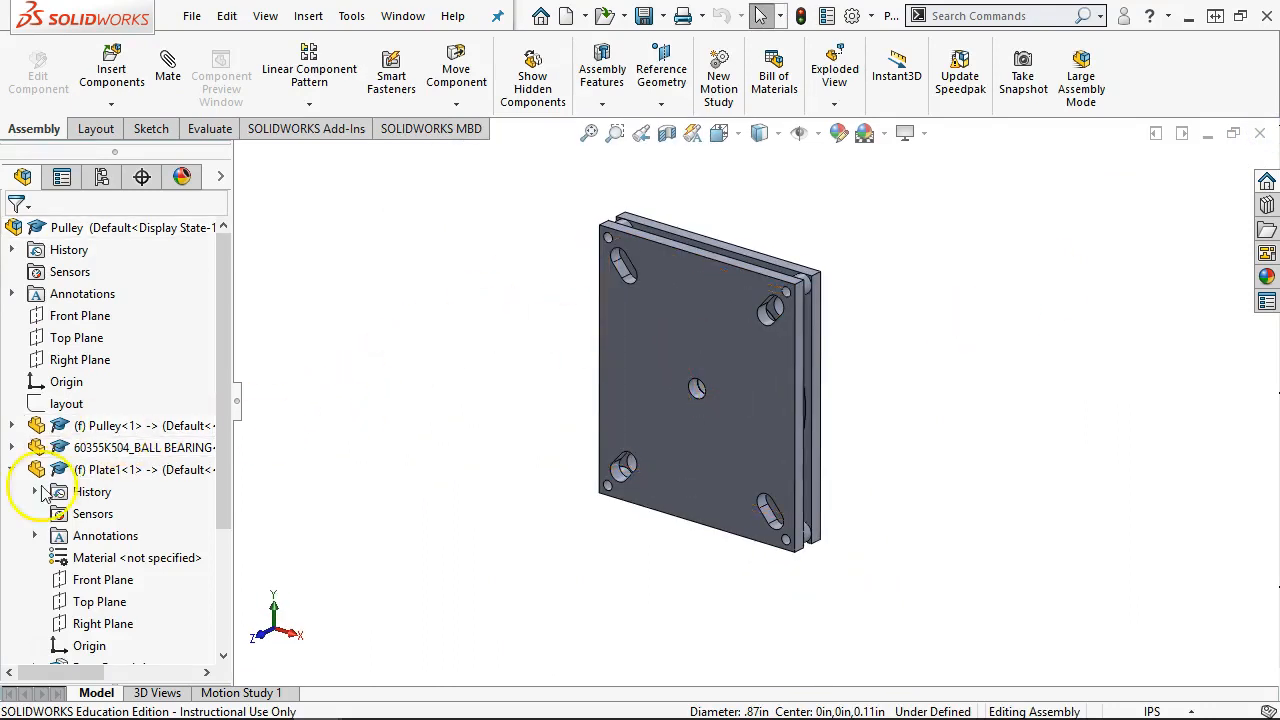
left_click(12, 469)
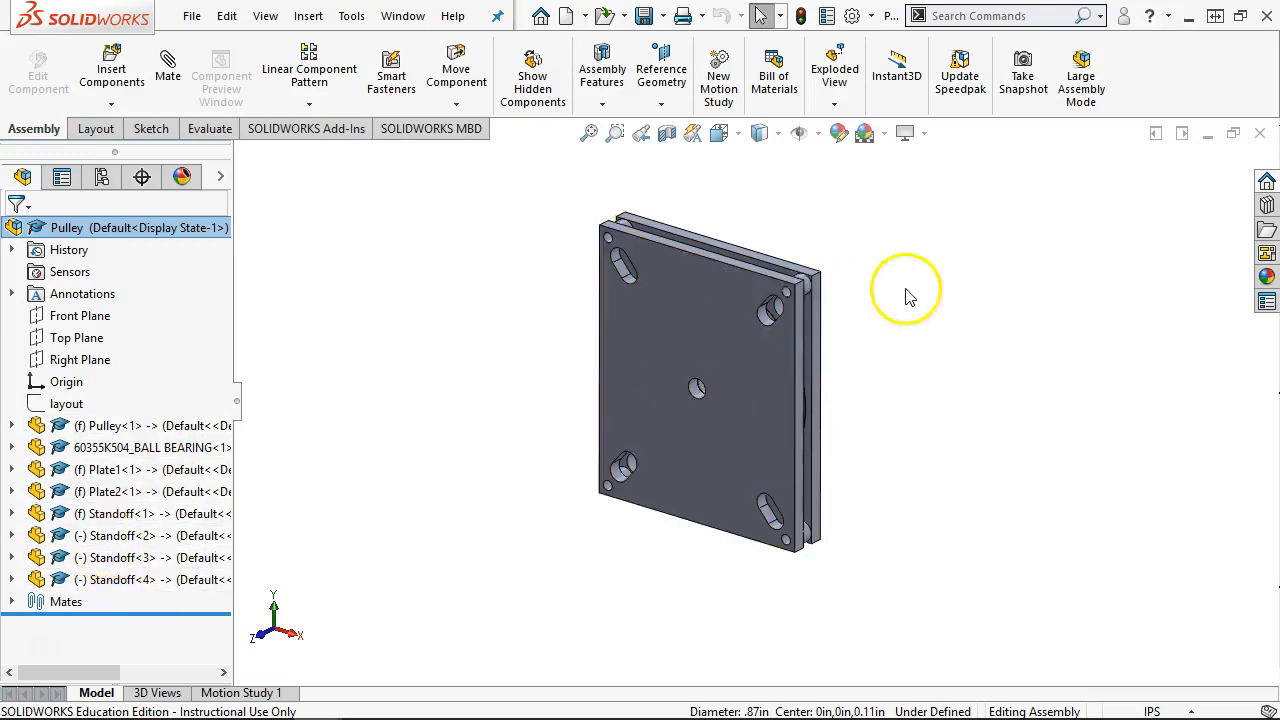
Step: Test whether the Standoff<2> component at the plates' upper corner can be moved out of place
scroll(870, 292, "down", 3)
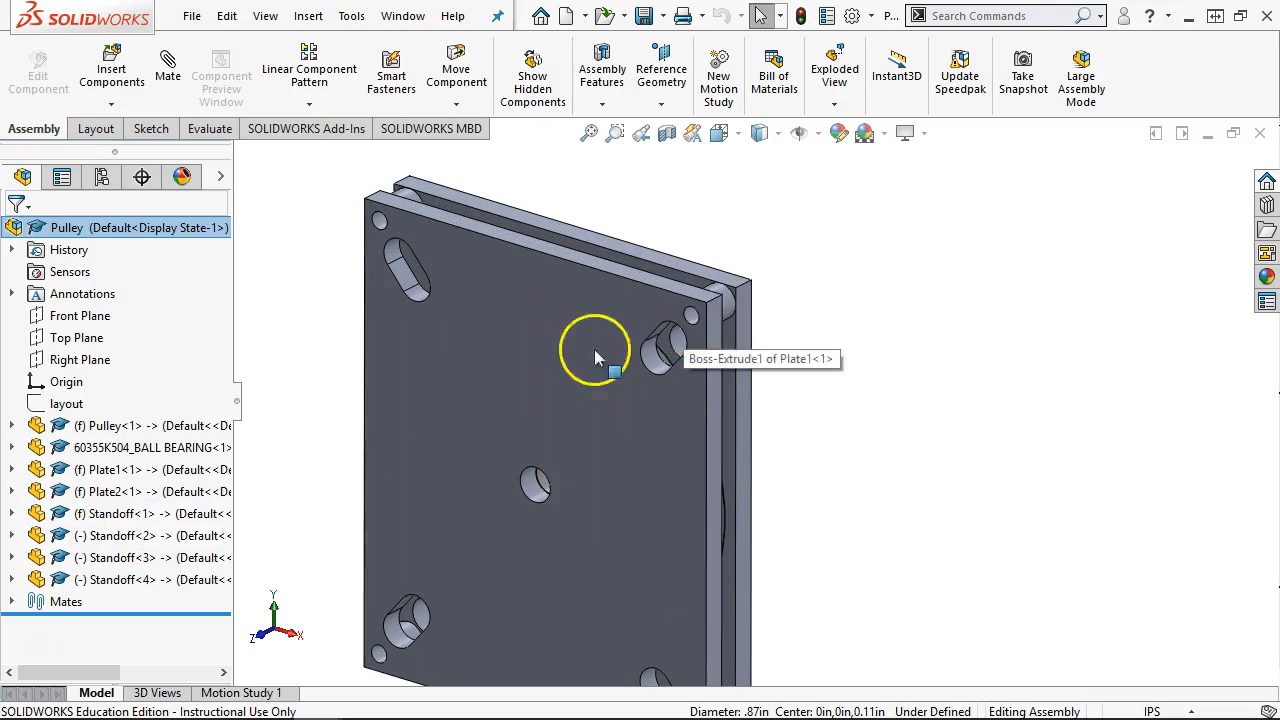
scroll(714, 286, "down", 3)
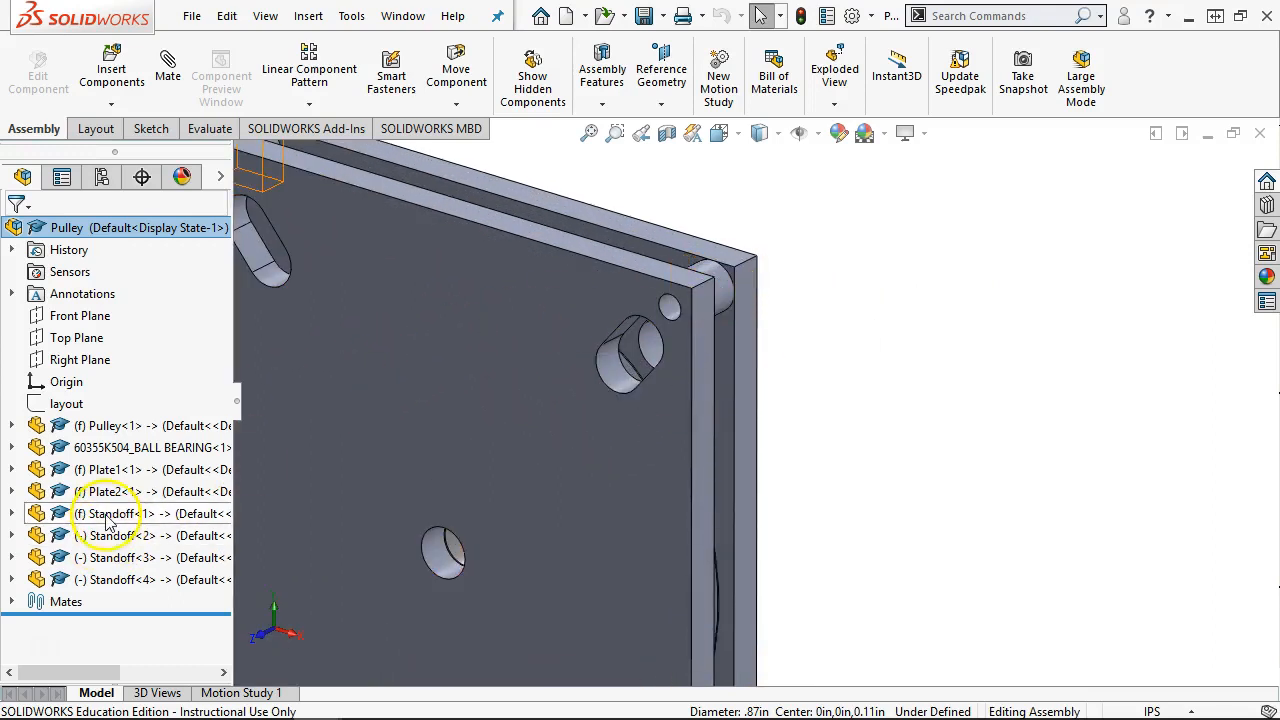
scroll(517, 320, "up", 3)
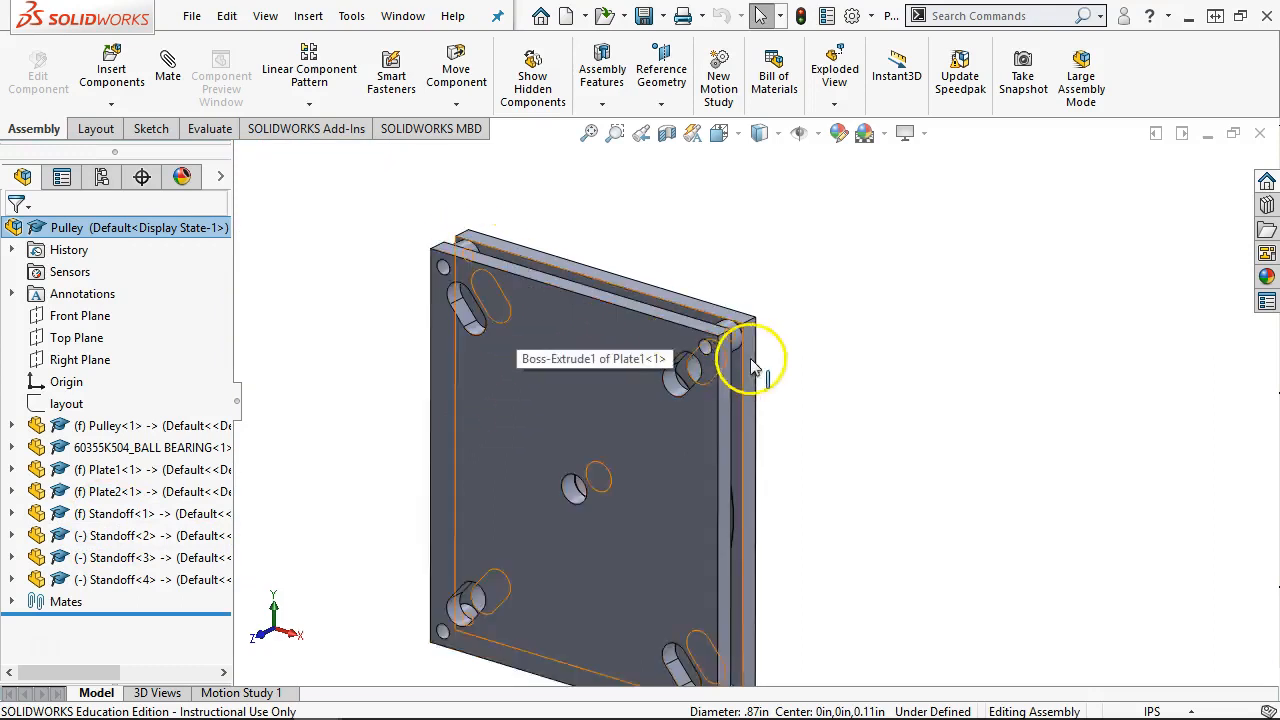
scroll(751, 350, "down", 3)
left_click_drag(723, 323, 792, 343)
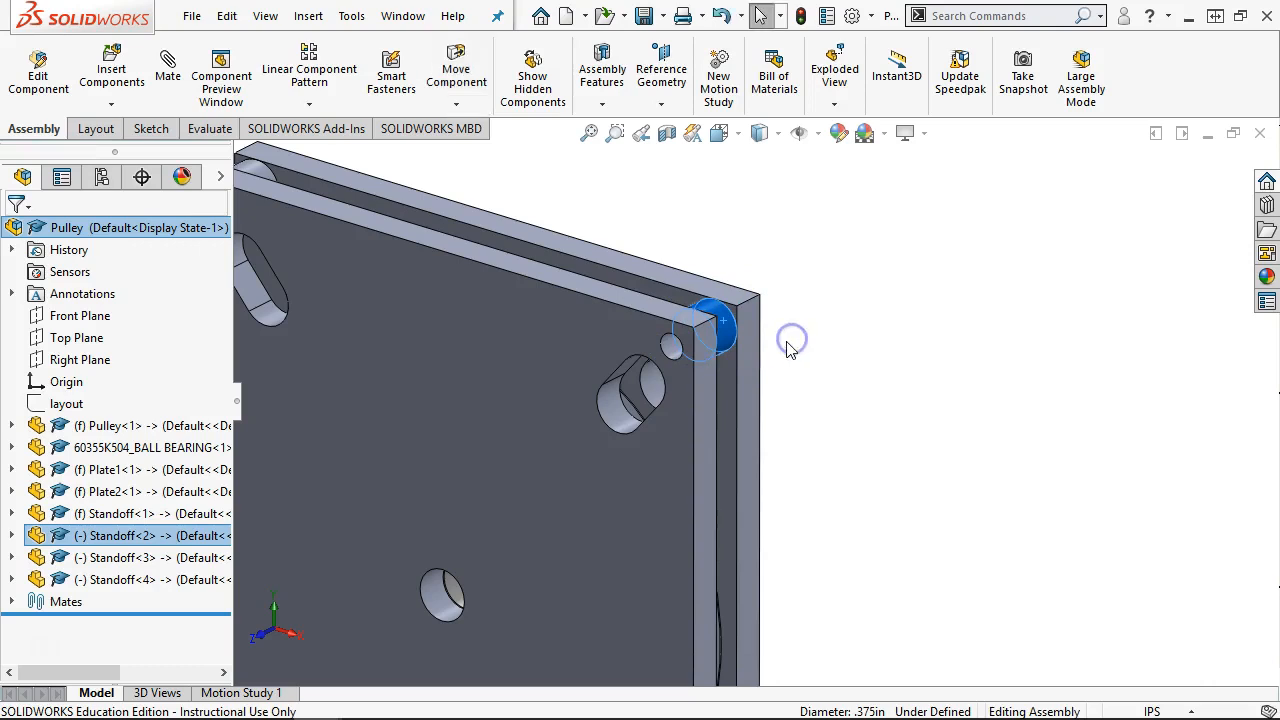
scroll(765, 440, "up", 4)
scroll(652, 556, "down", 2)
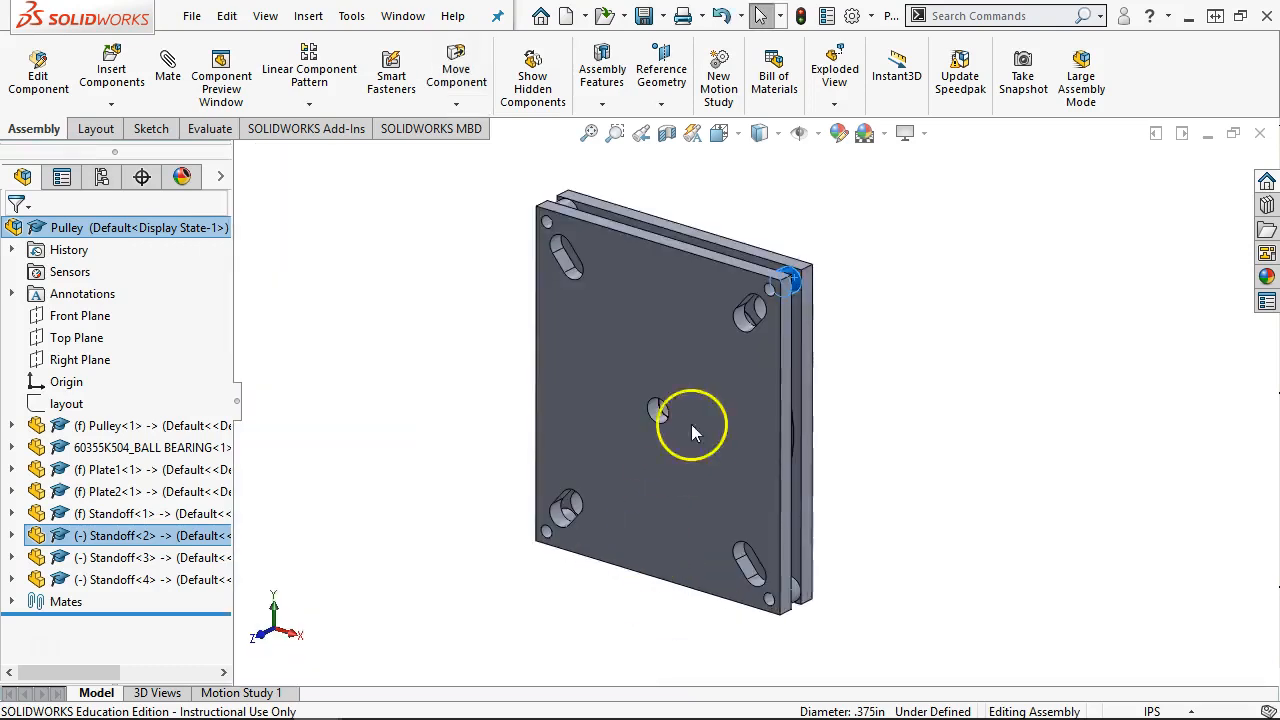
Step: Clear the component selection and inspect the centre hole in Plate1 up close
left_click(850, 316)
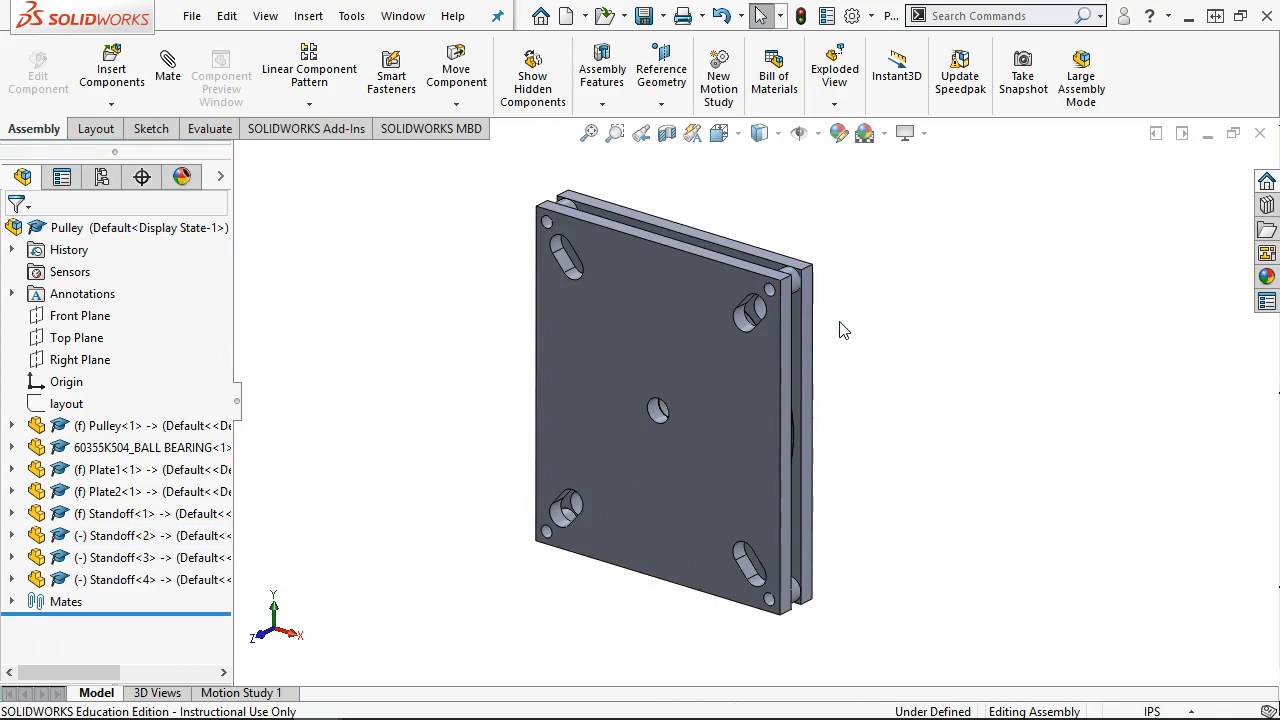
scroll(651, 412, "down", 4)
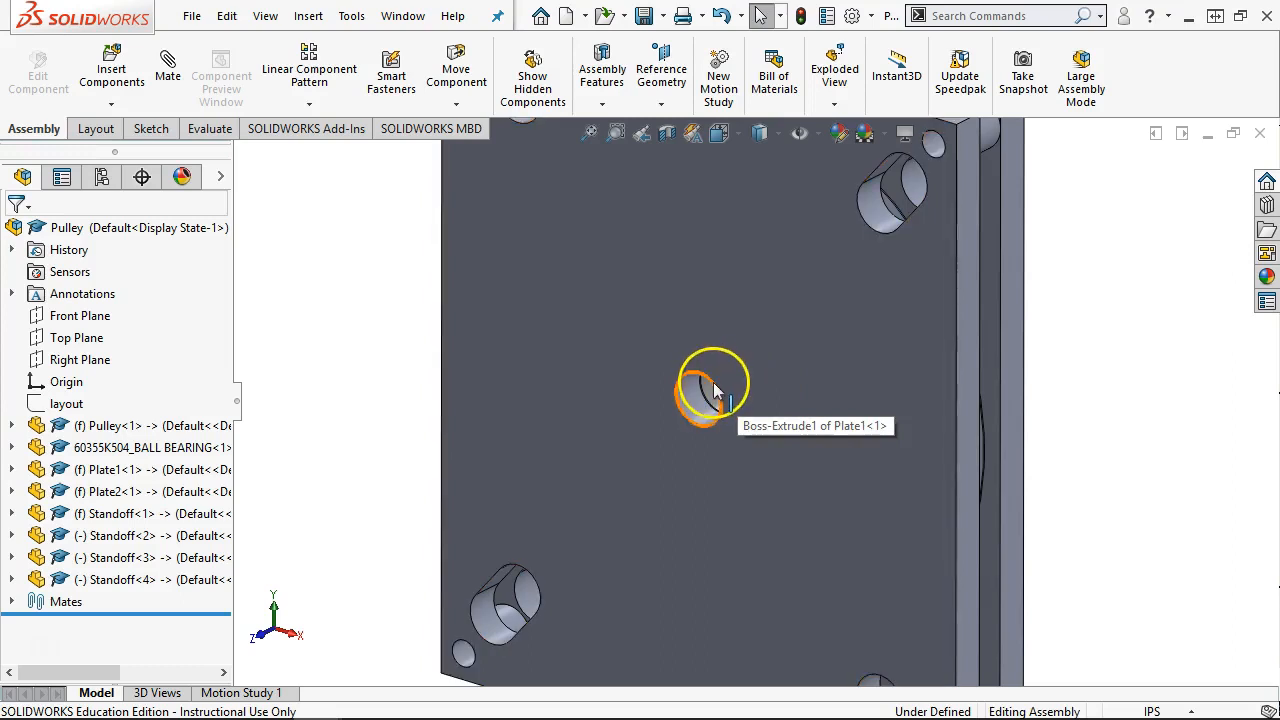
Step: Preview R6 Ball Bearing.PNG from Downloads > GDT Example 18 > GDT Example in File Explorer, and move that window clear of the SOLIDWORKS assembly
mouse_move(337, 694)
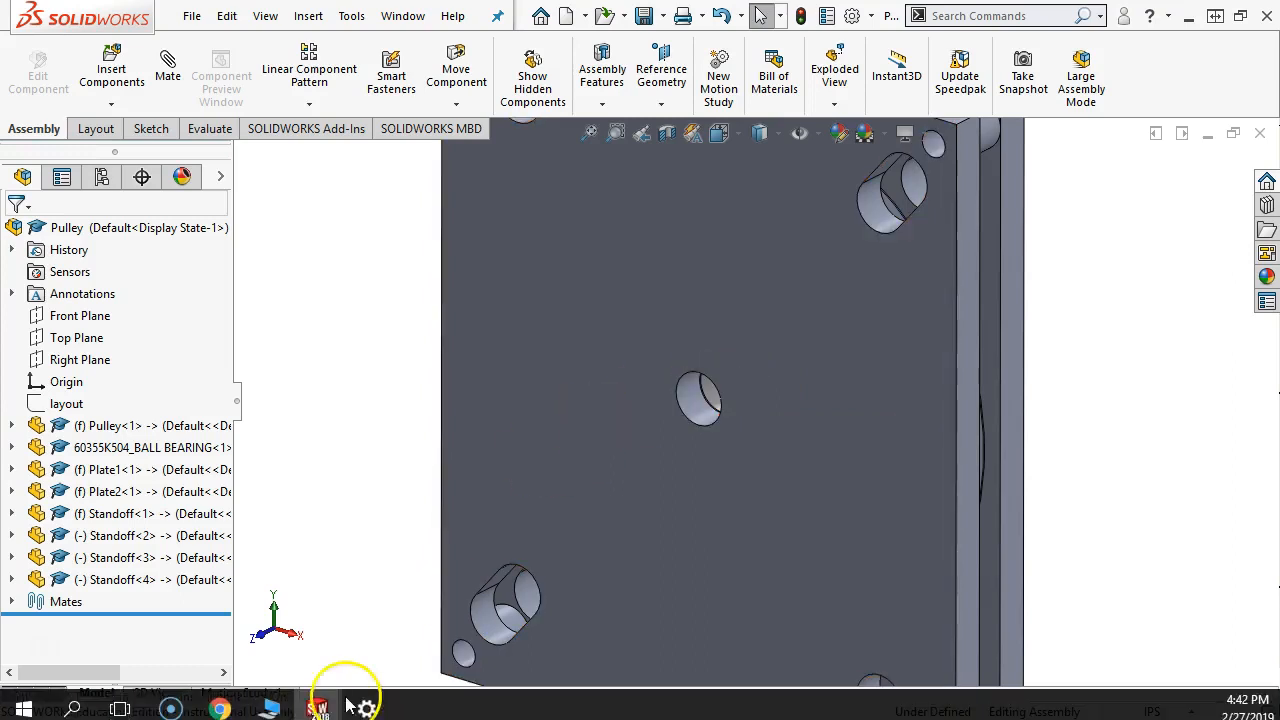
left_click(272, 703)
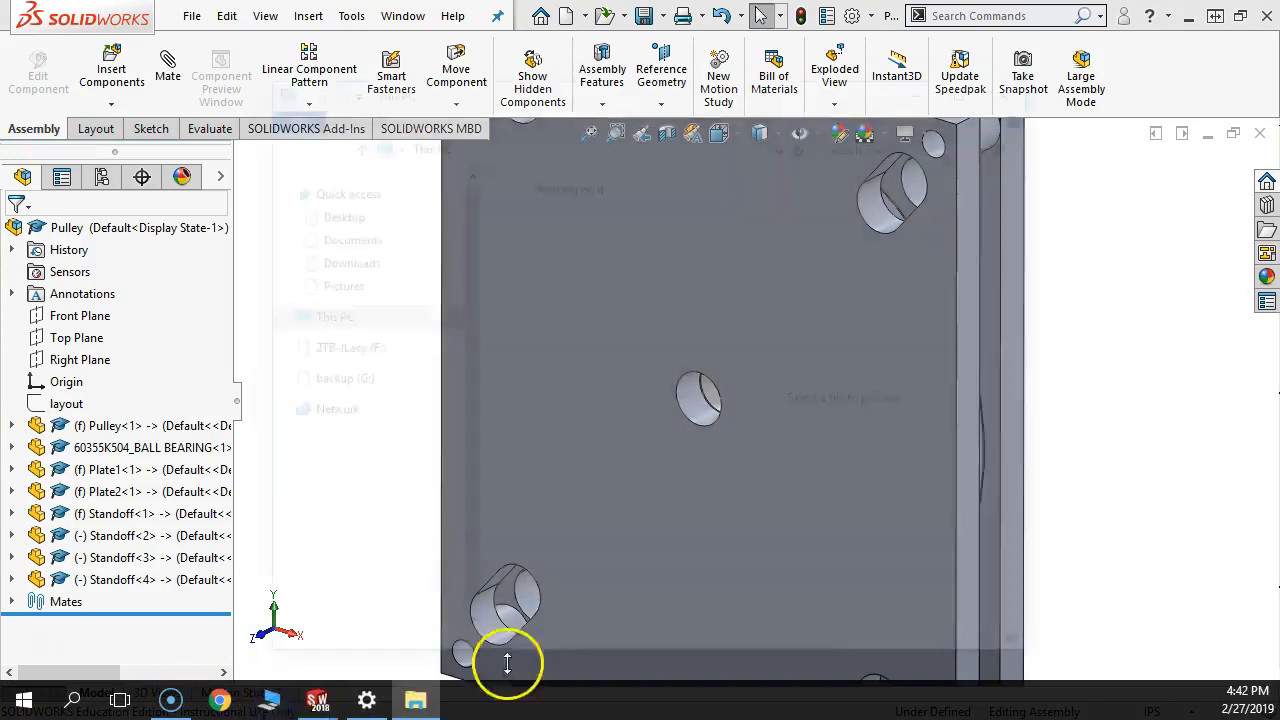
left_click(372, 262)
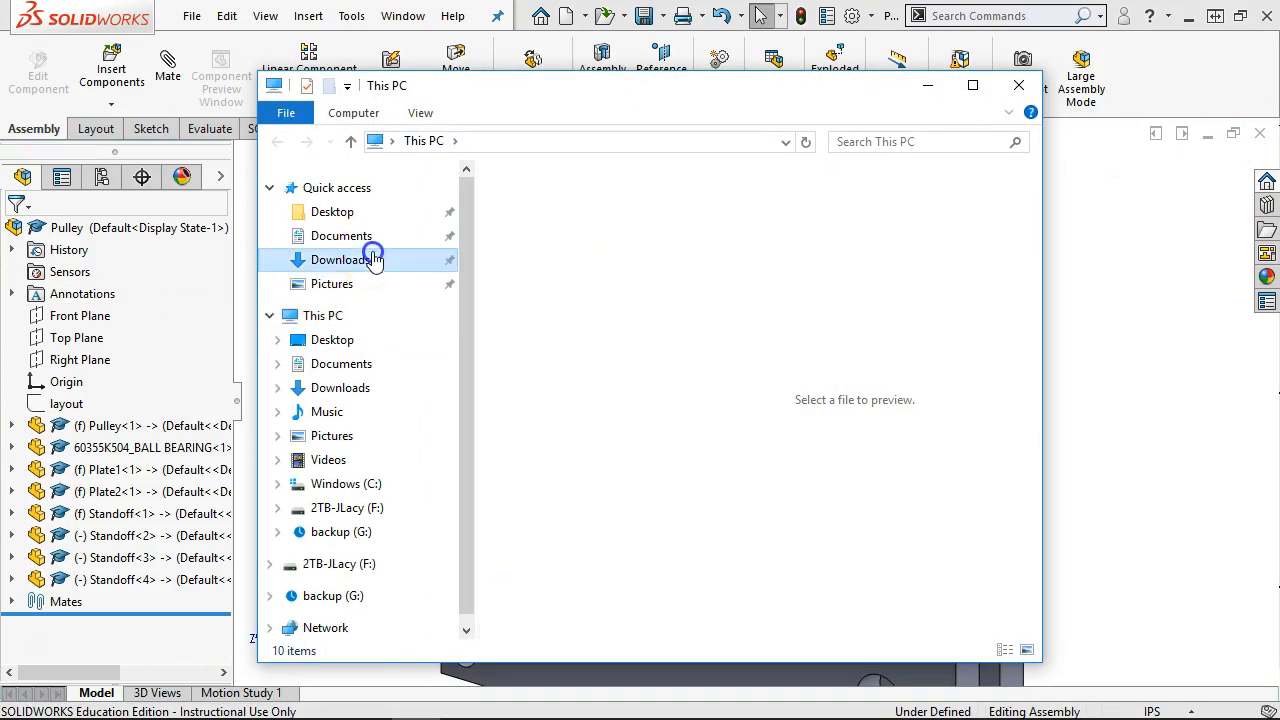
double_click(563, 340)
double_click(543, 203)
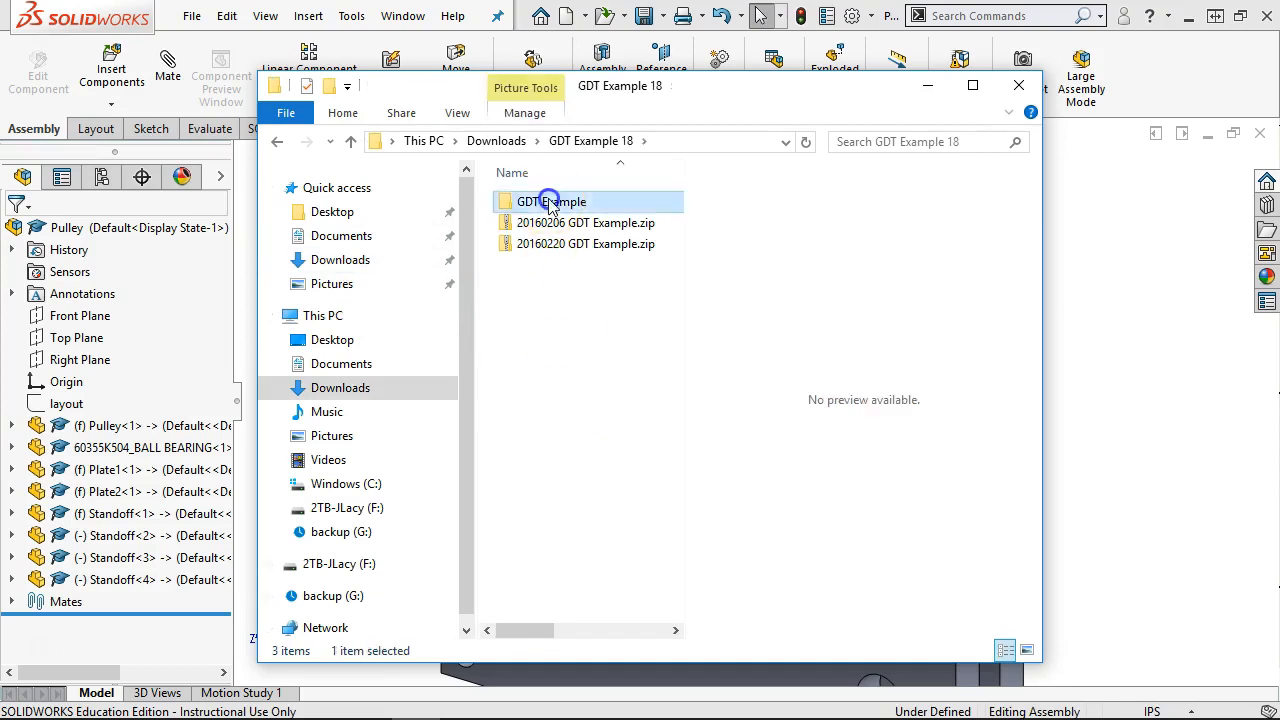
scroll(655, 380, "down", 5)
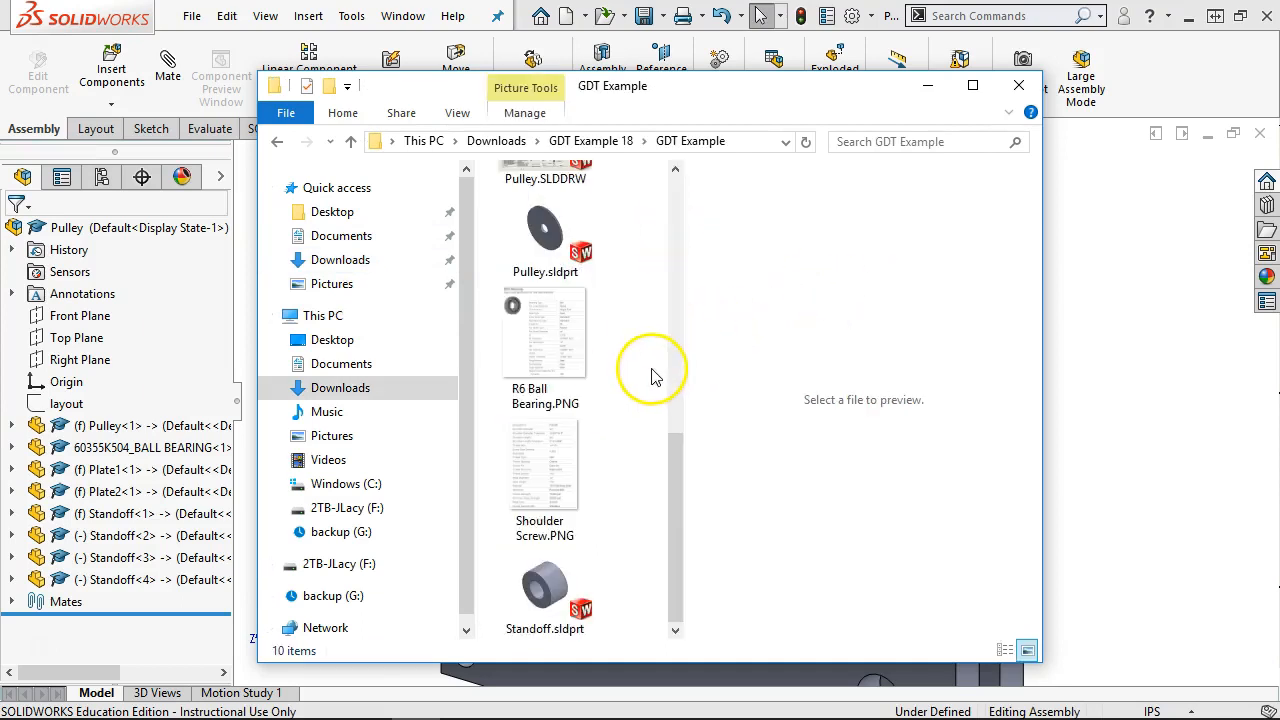
left_click(560, 354)
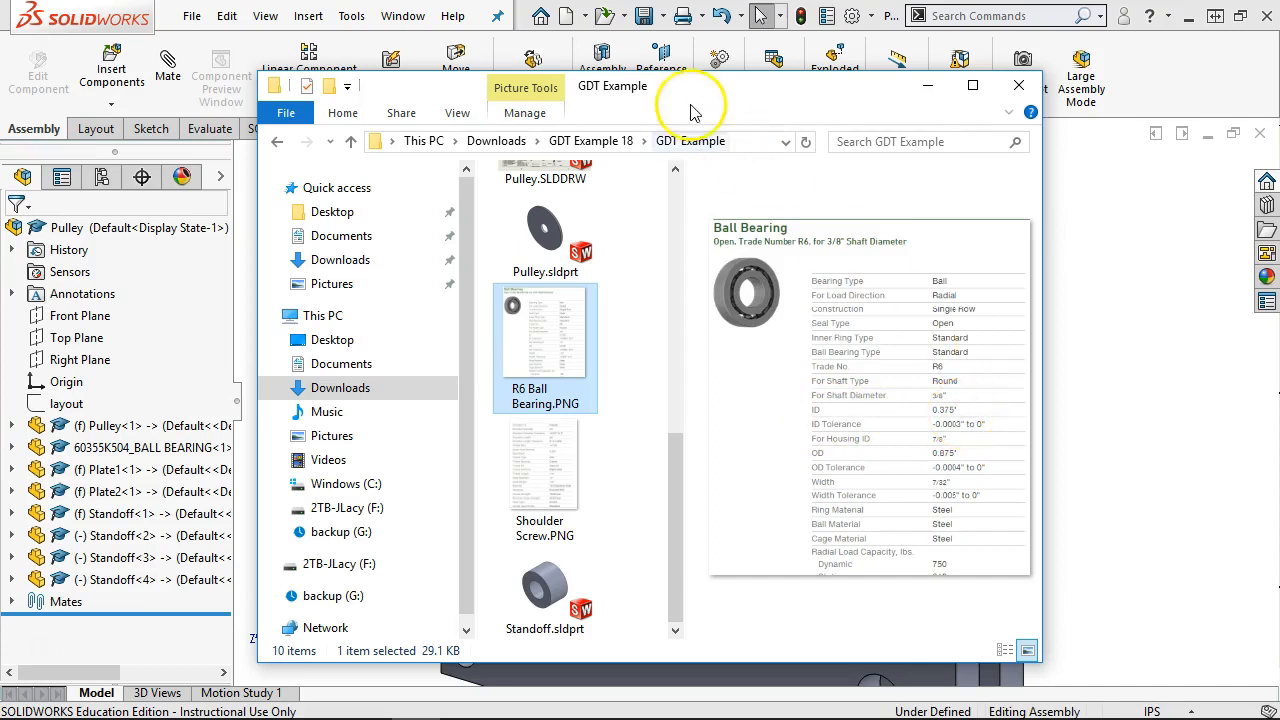
left_click_drag(694, 80, 0, 115)
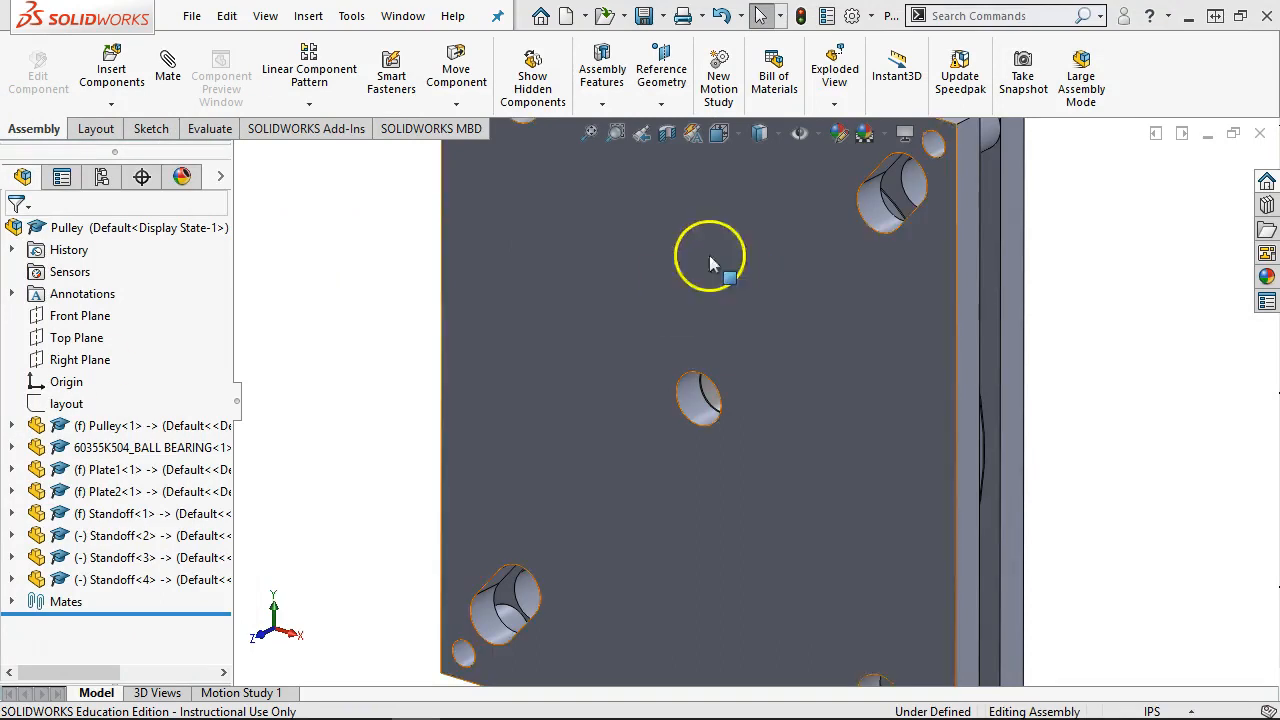
Step: Create a new part document and start a sketch on its Front Plane
left_click(191, 15)
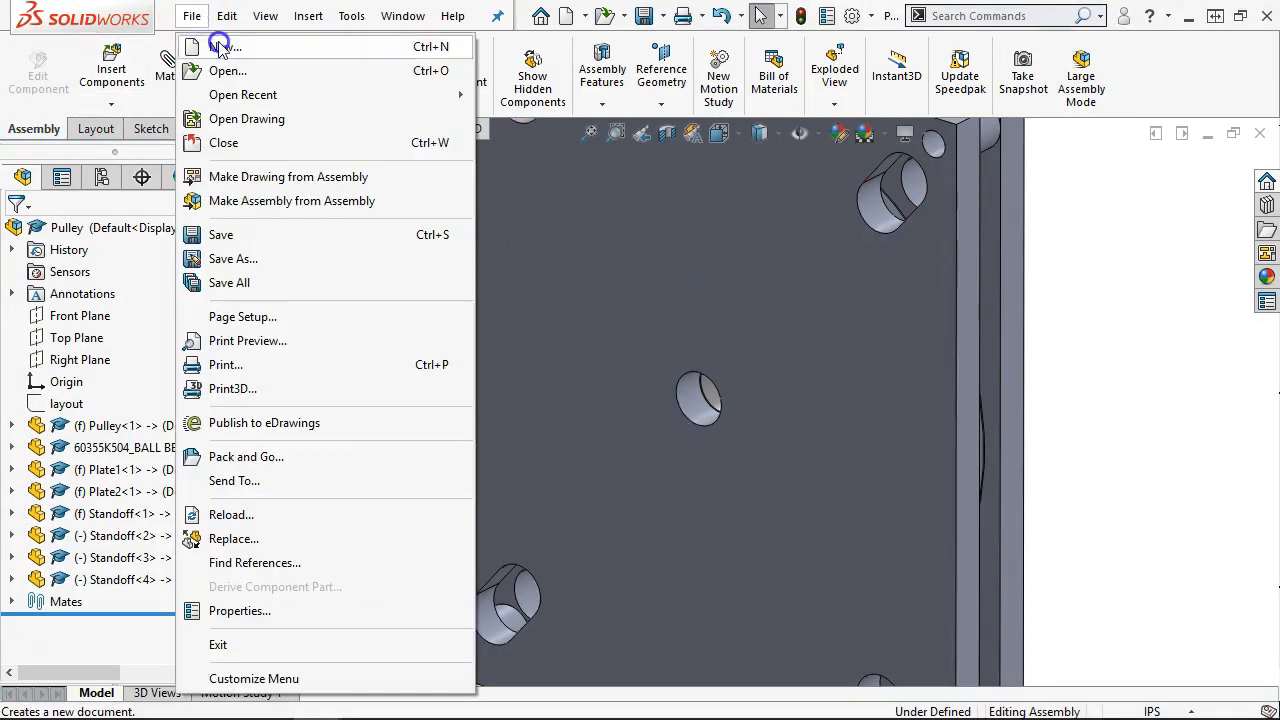
left_click(221, 48)
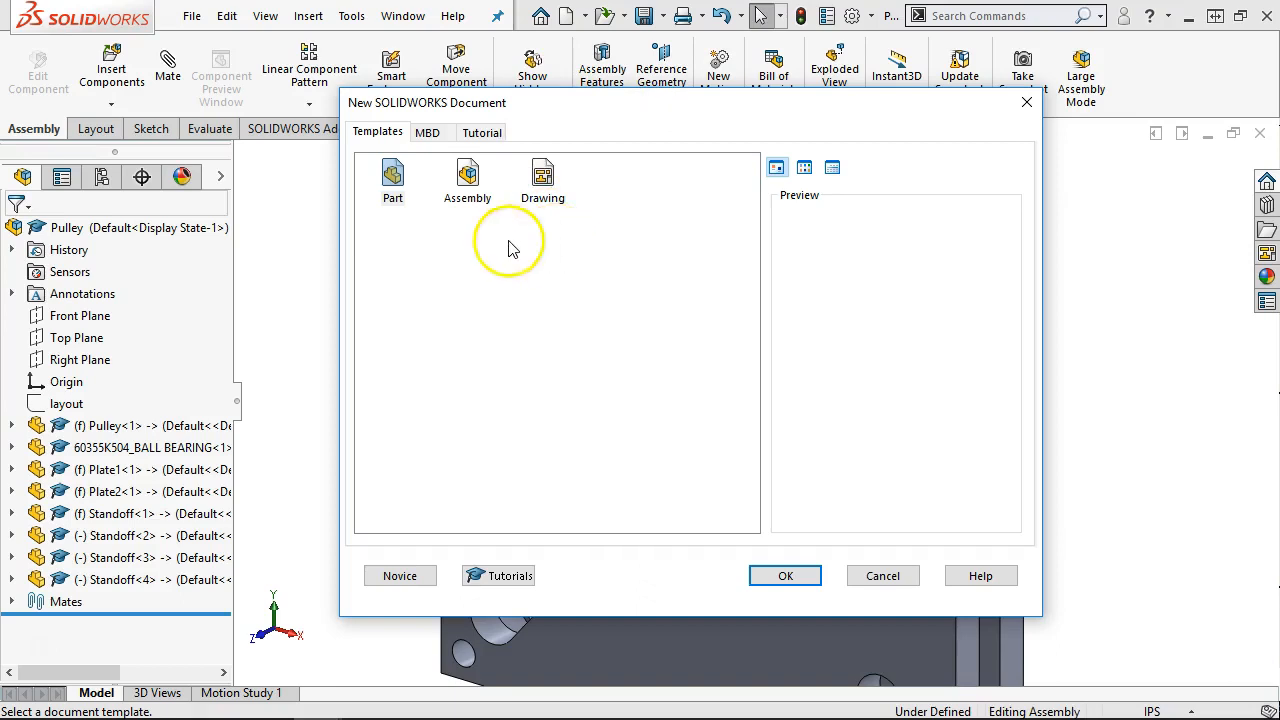
double_click(393, 178)
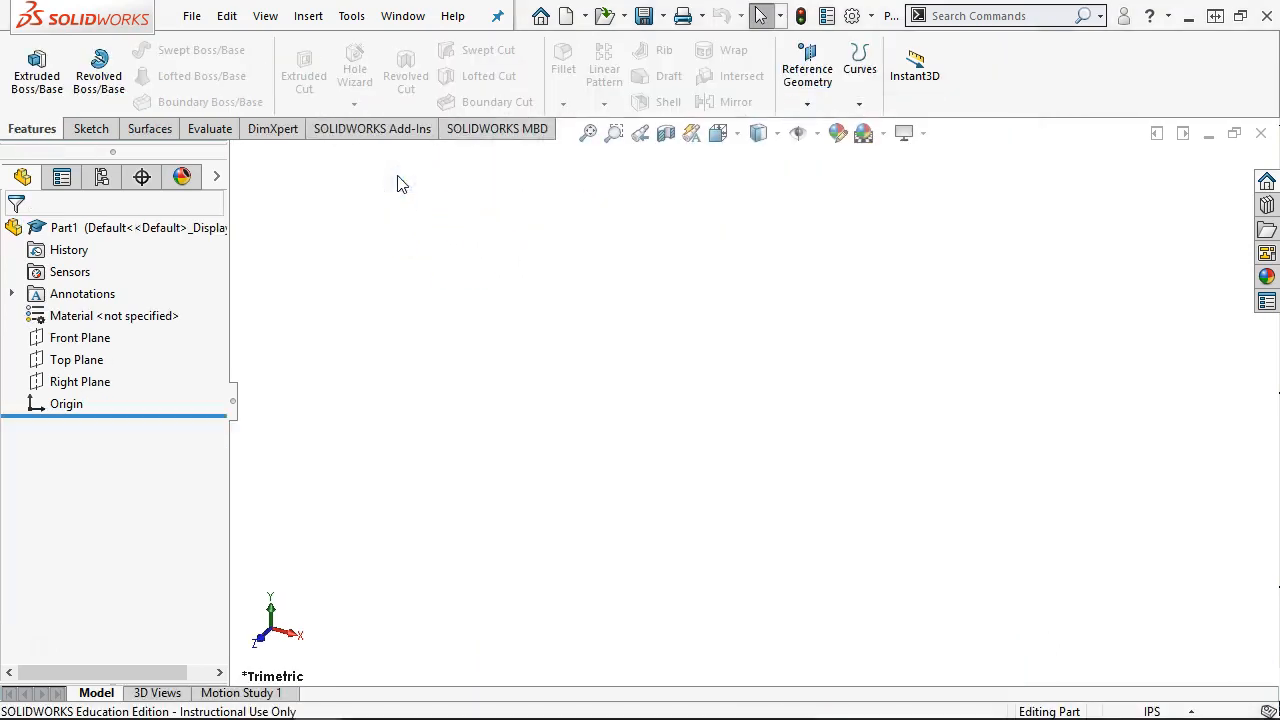
left_click(60, 337)
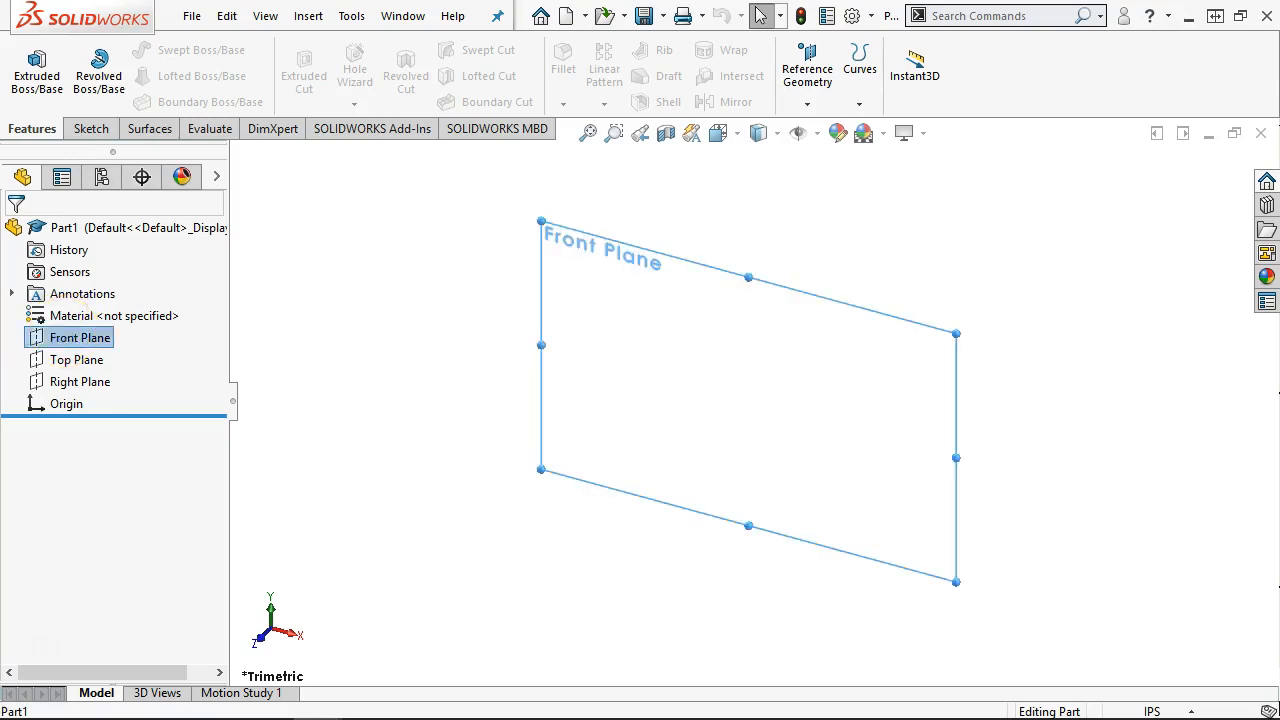
left_click(82, 306)
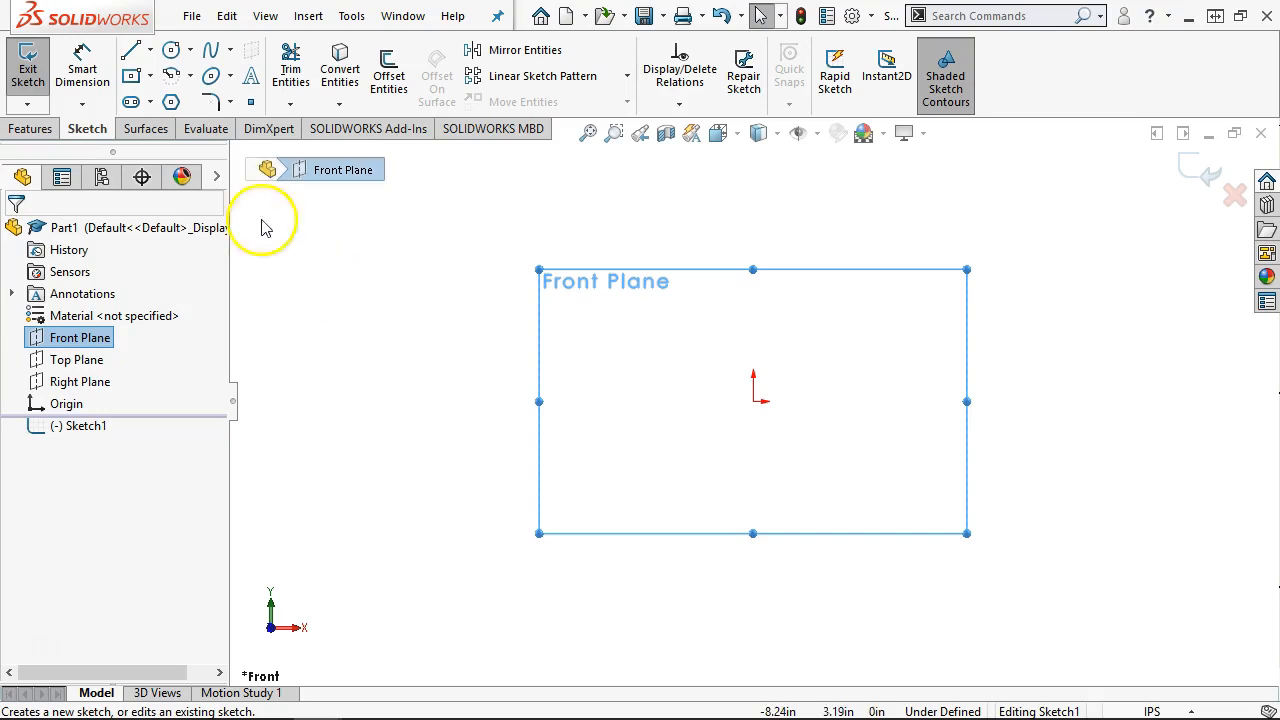
Step: Draw a vertical construction centerline of infinite length through the origin
left_click(150, 50)
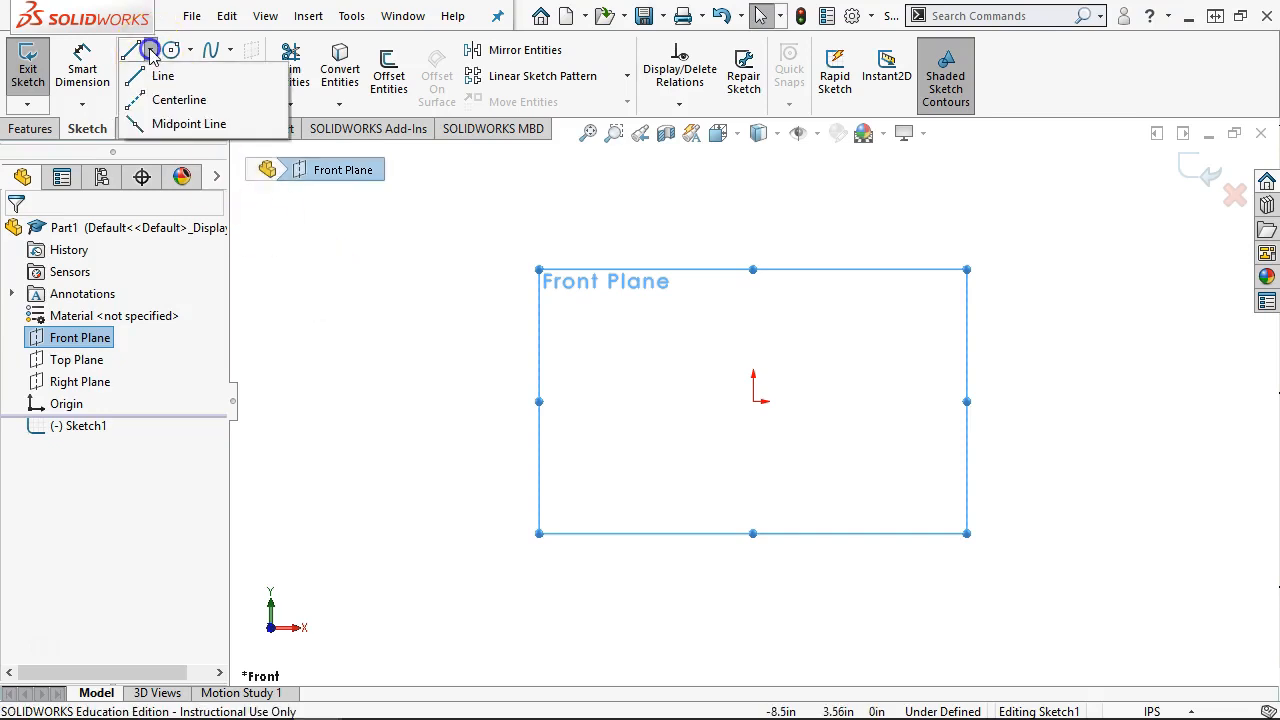
left_click(176, 100)
left_click(46, 390)
left_click(75, 483)
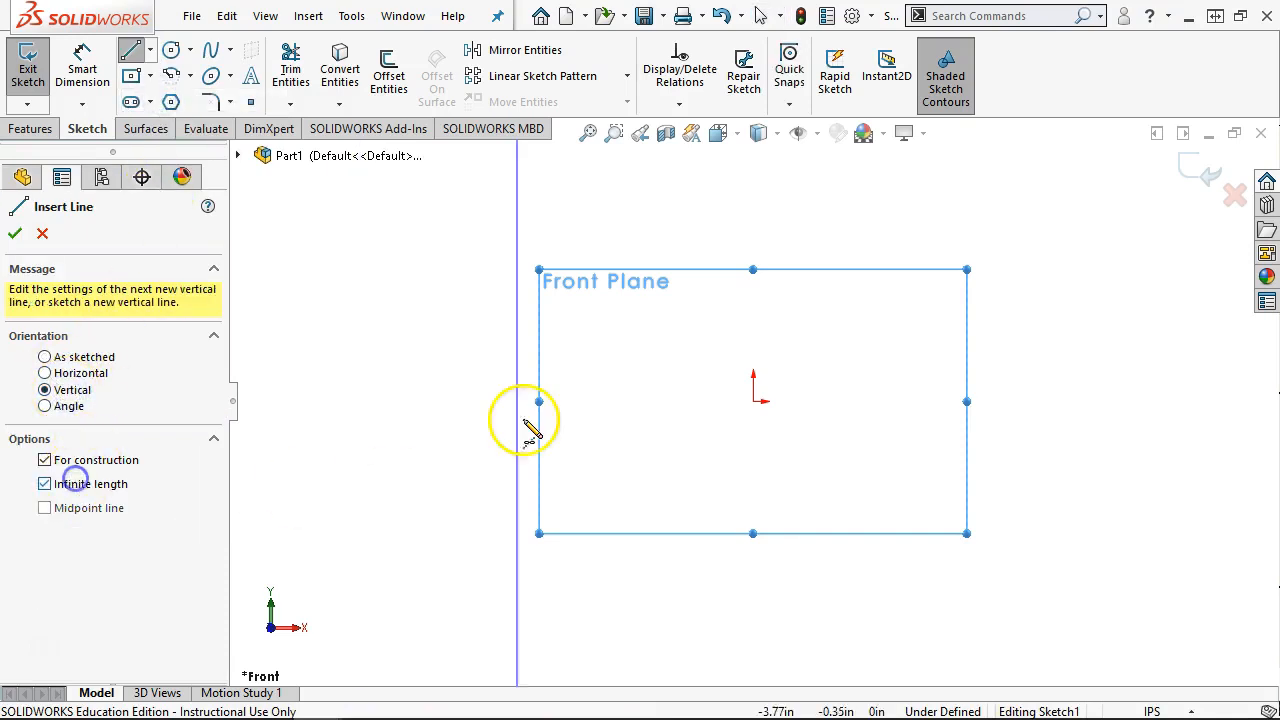
left_click(753, 400)
right_click(849, 327)
left_click(940, 340)
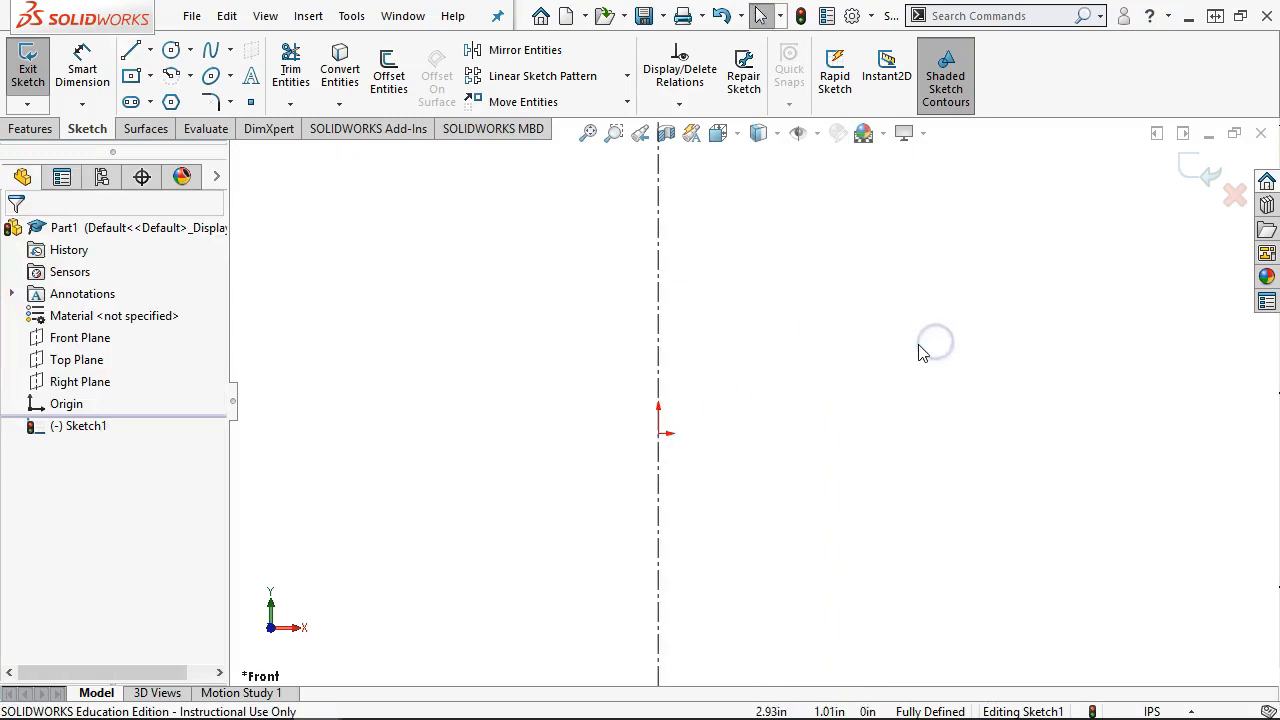
Step: Sketch a stepped half-profile from the origin back to the centerline, with a base about 0.77 in wide and 0.19 in high below a narrower shank
left_click(130, 51)
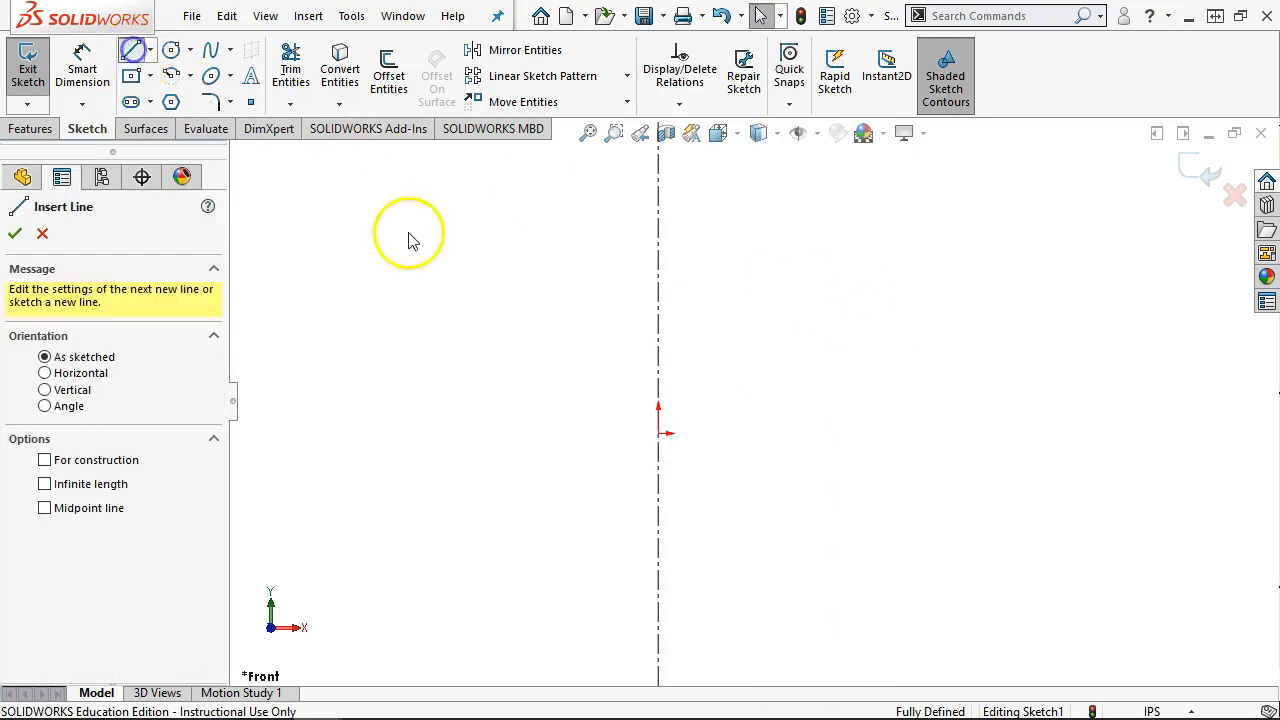
left_click(631, 431)
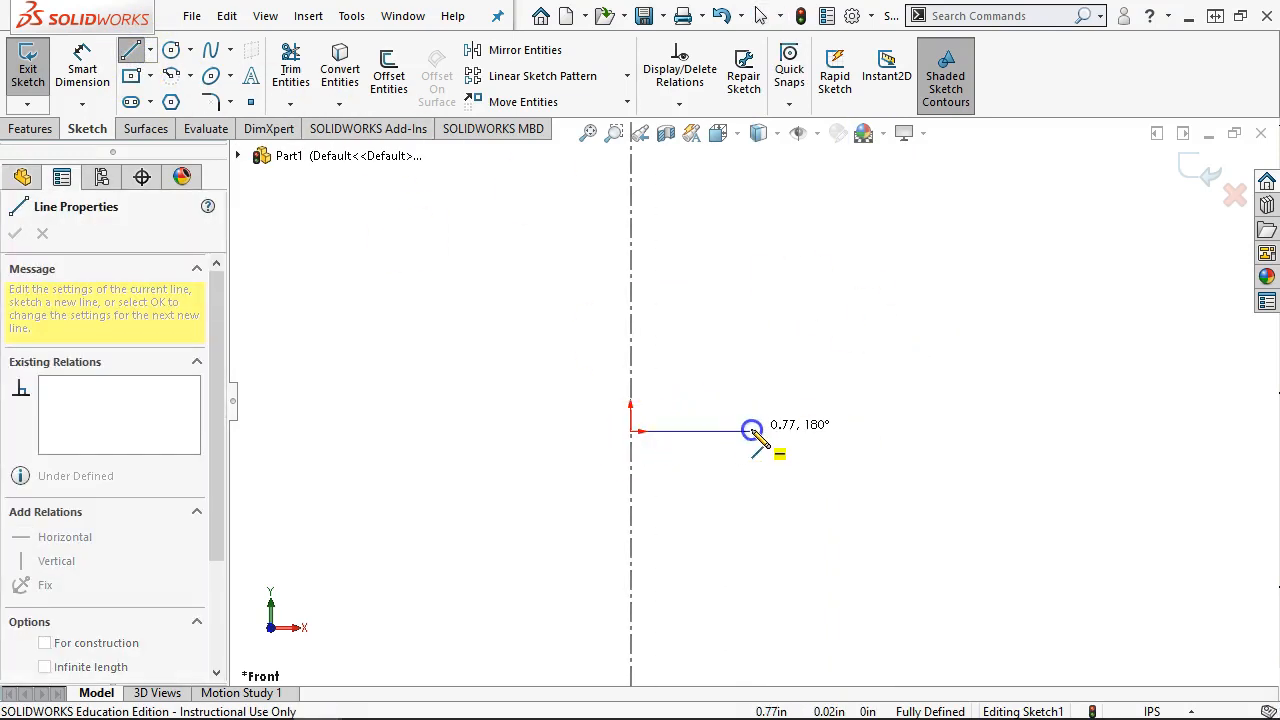
left_click(751, 431)
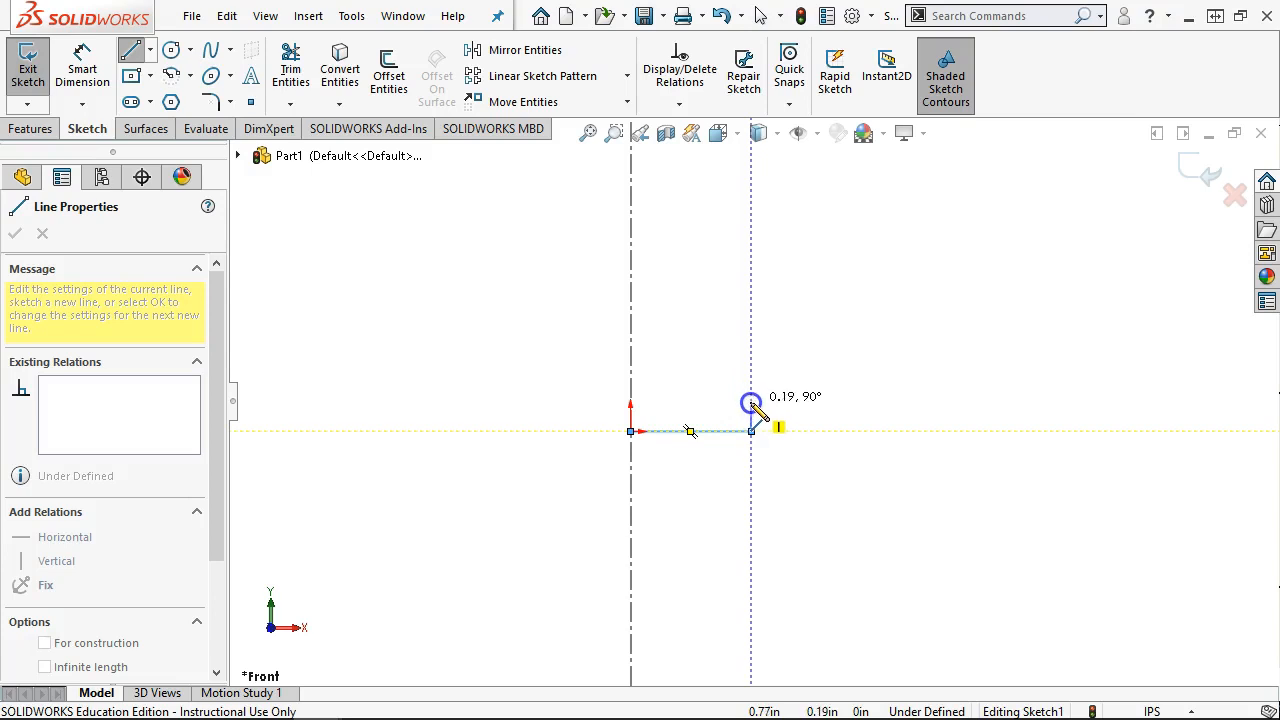
left_click(751, 403)
left_click(709, 402)
left_click(709, 224)
left_click(630, 223)
Step: Dimension the shank's vertical line across the centerline as a diameter of 0.374 in
right_click(800, 284)
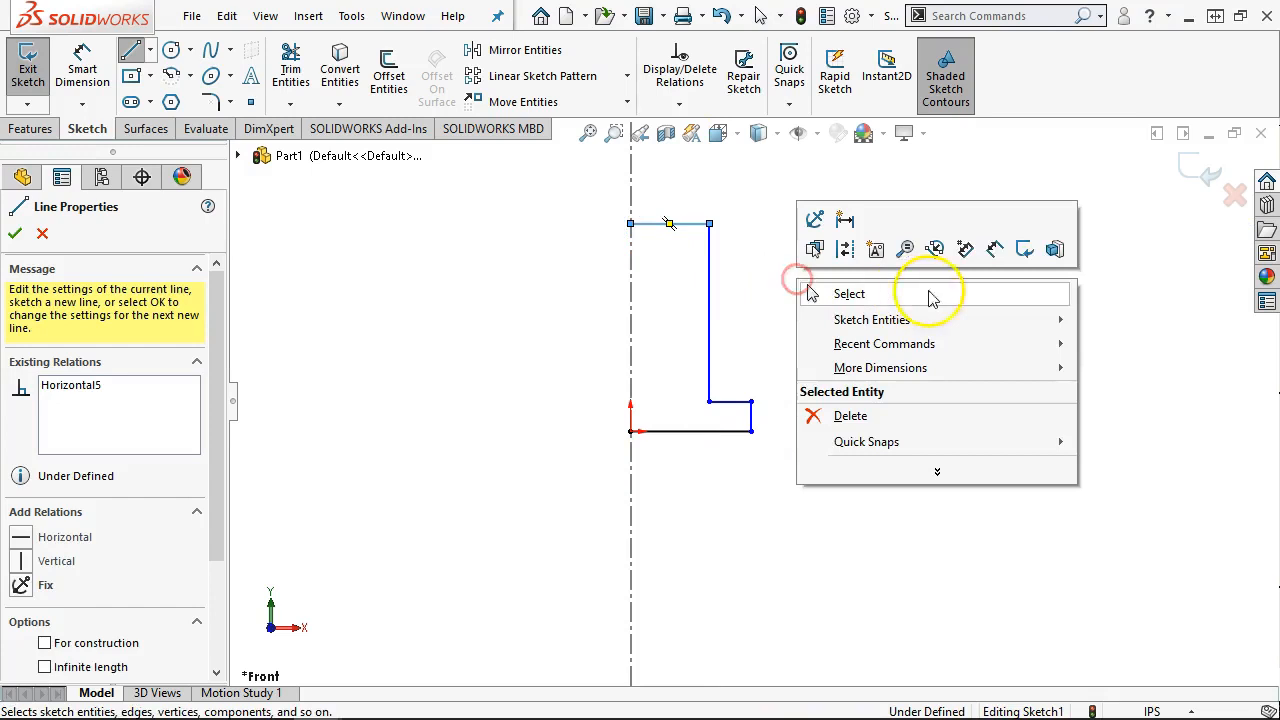
left_click(995, 250)
scroll(765, 295, "up", 1)
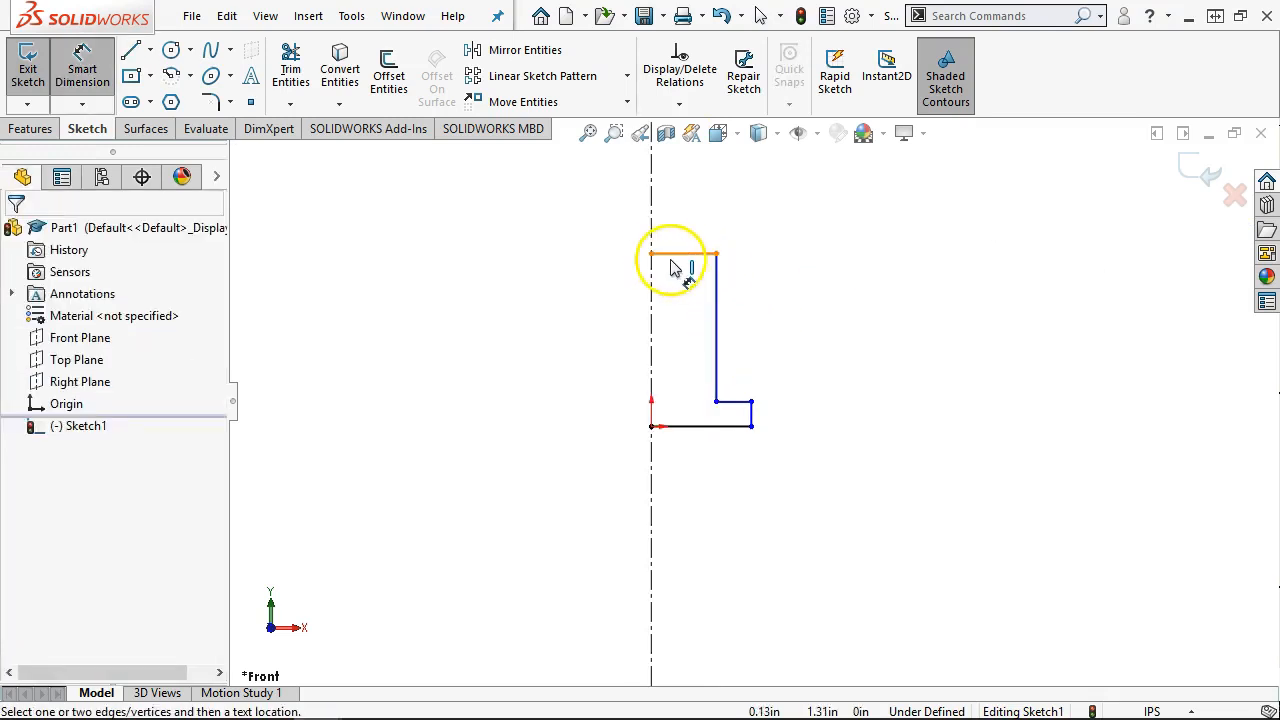
left_click(743, 372)
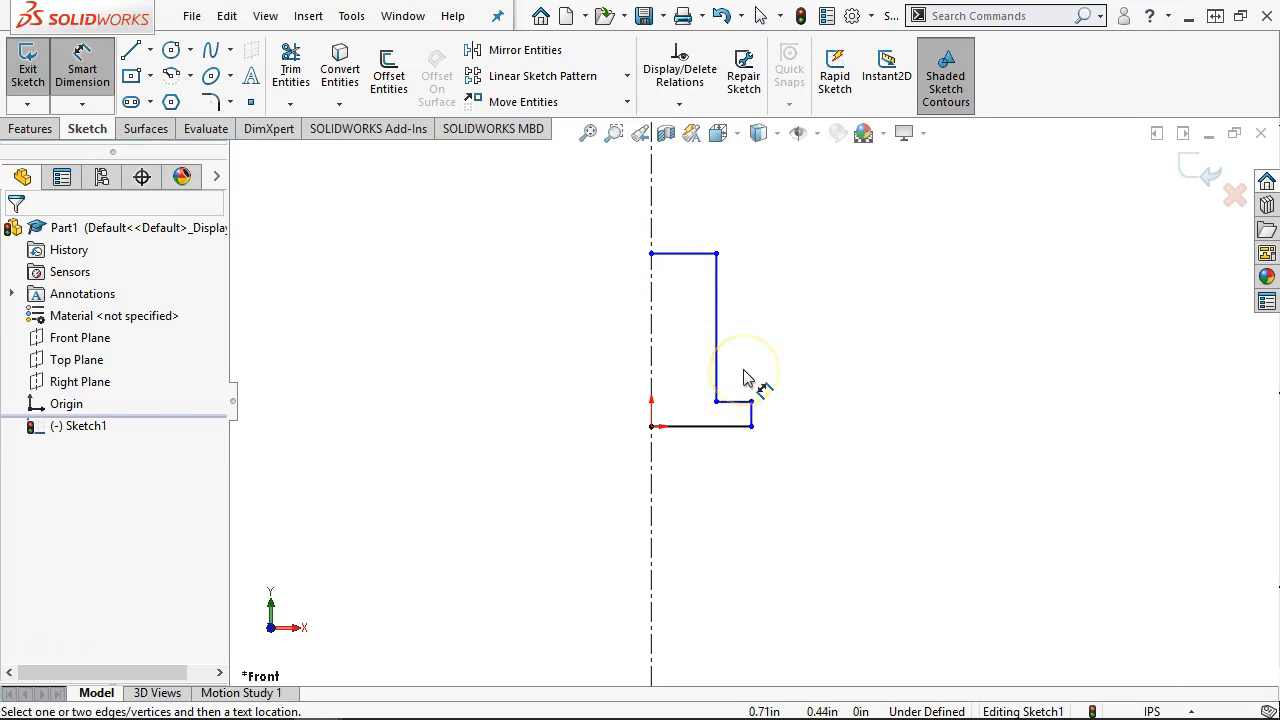
scroll(737, 355, "down", 1)
left_click(713, 300)
left_click(637, 225)
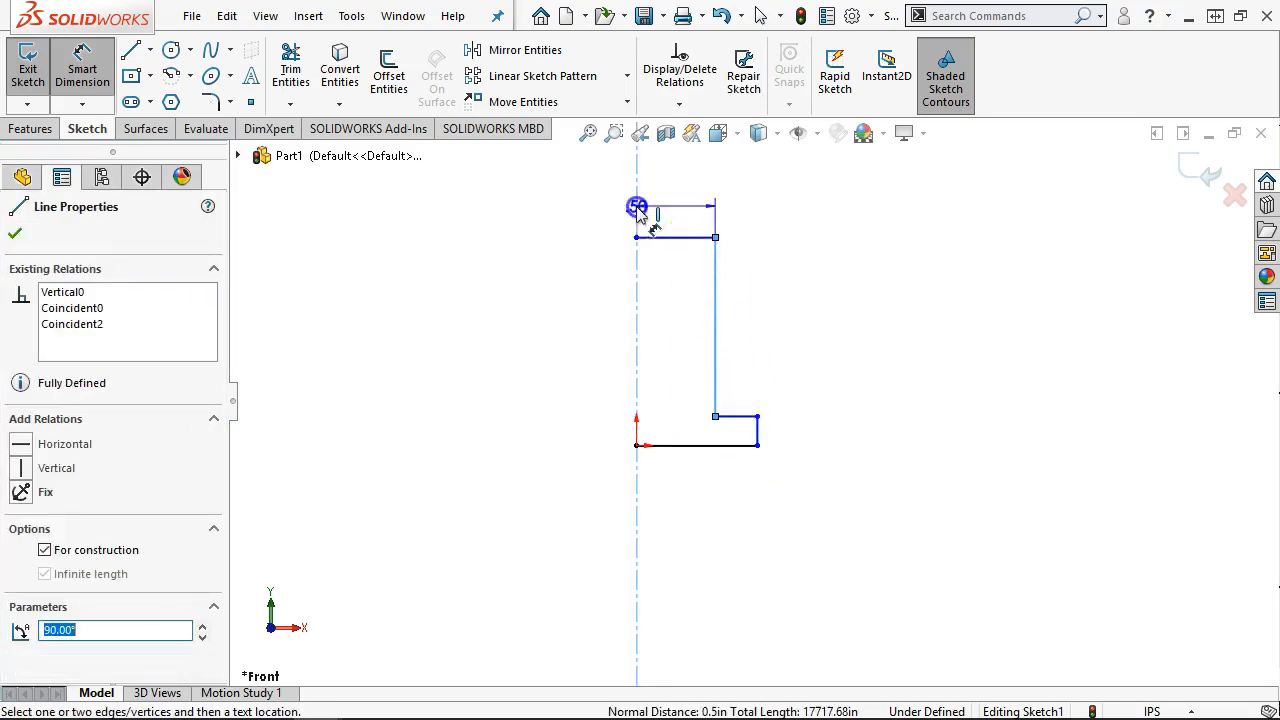
left_click(509, 262)
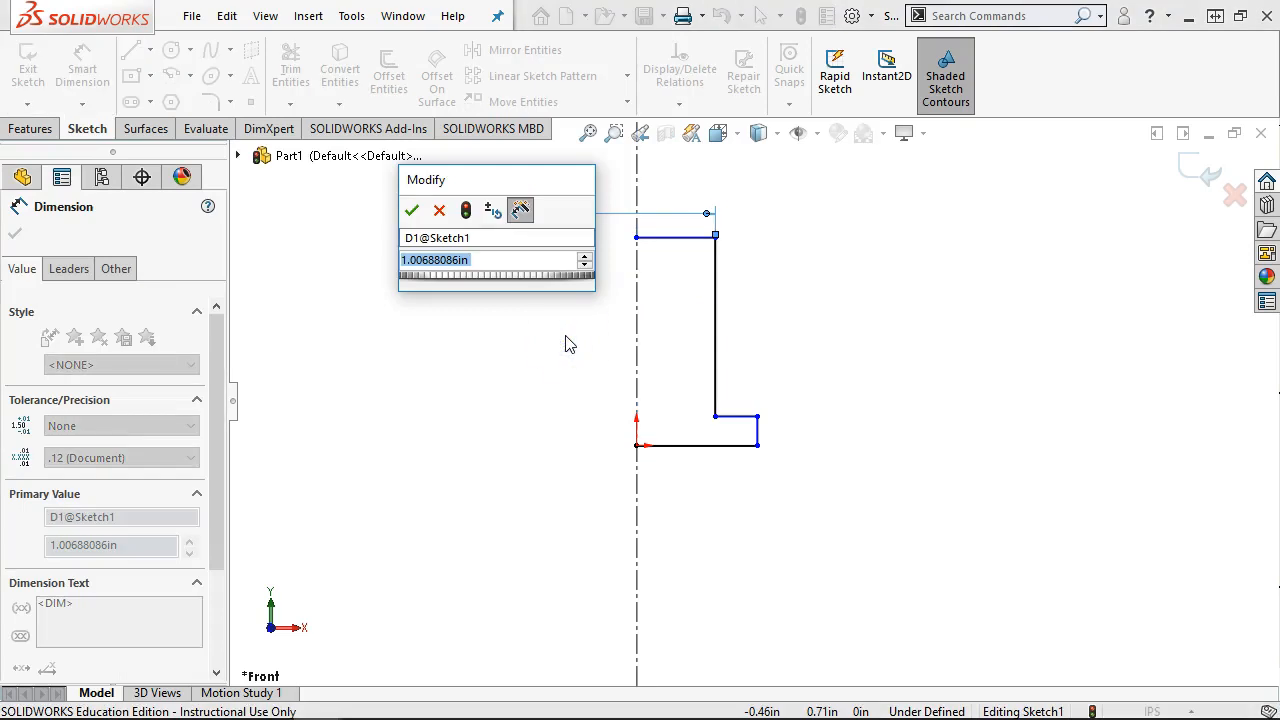
type(".3")
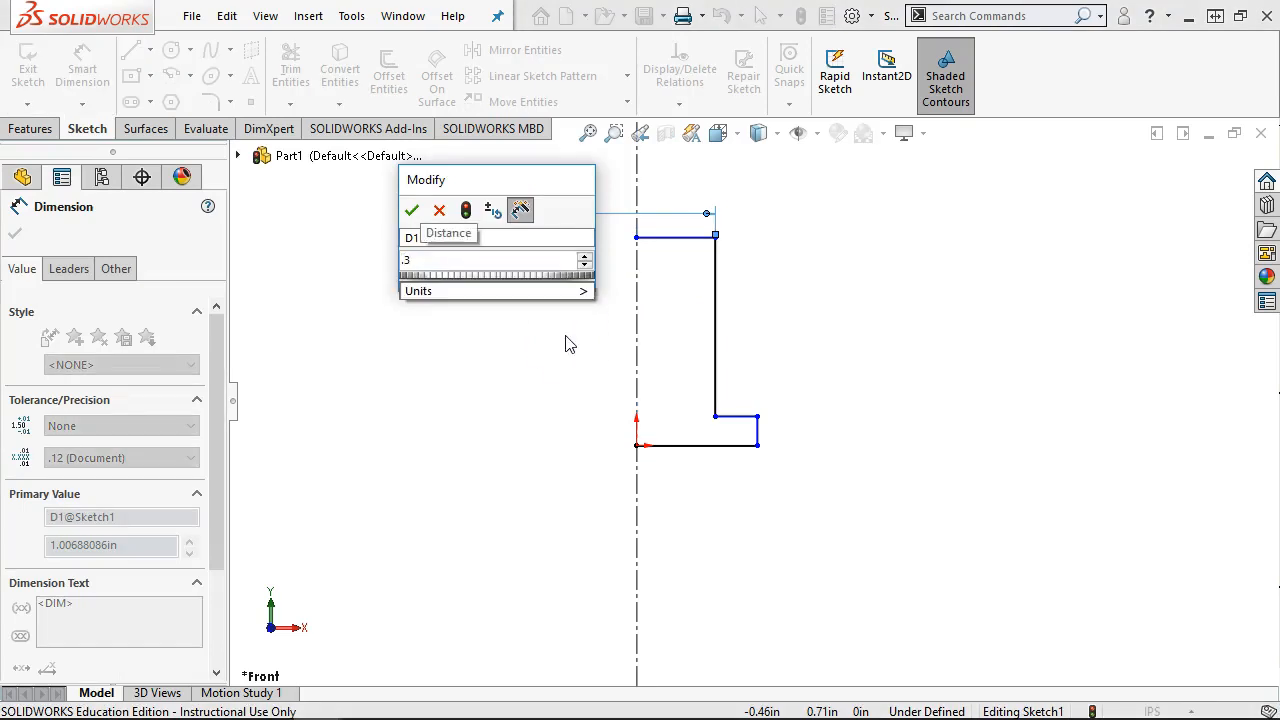
type("7")
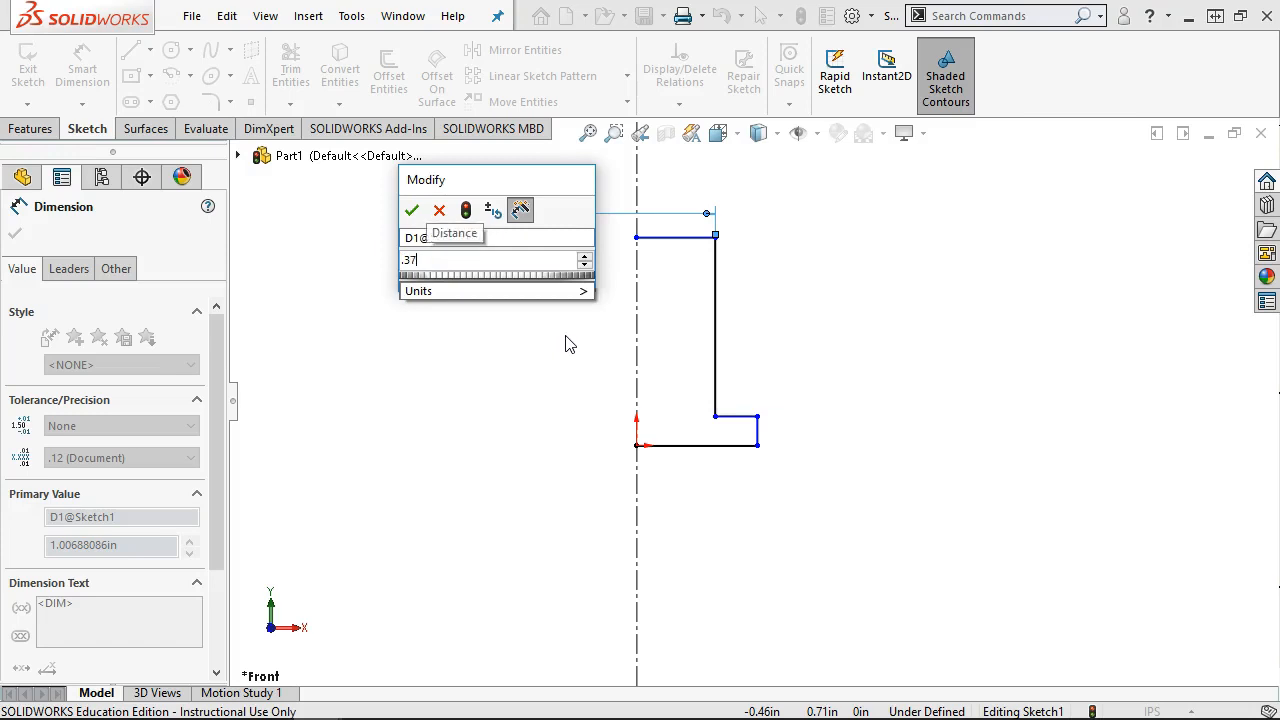
type("4")
left_click(411, 209)
left_click(565, 300)
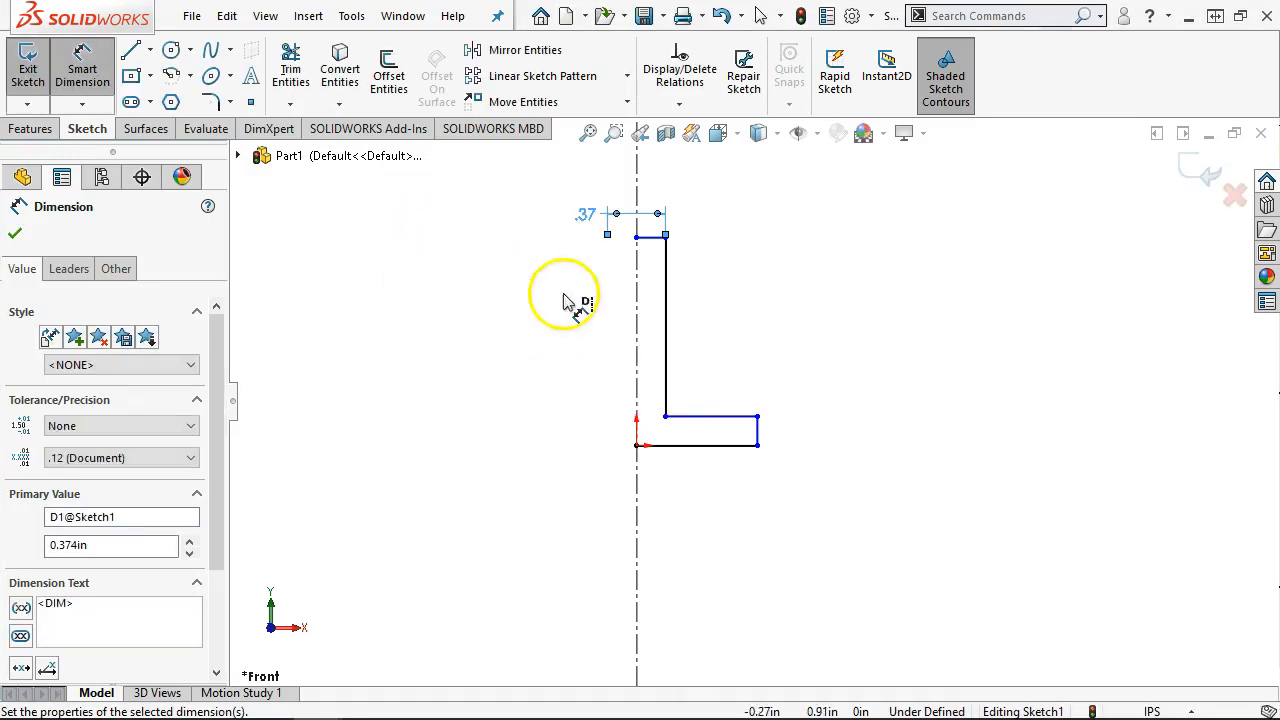
Step: Dimension the base flange's outer vertical edge across the centerline as a diameter of 0.5 in
left_click(808, 485)
left_click(630, 549)
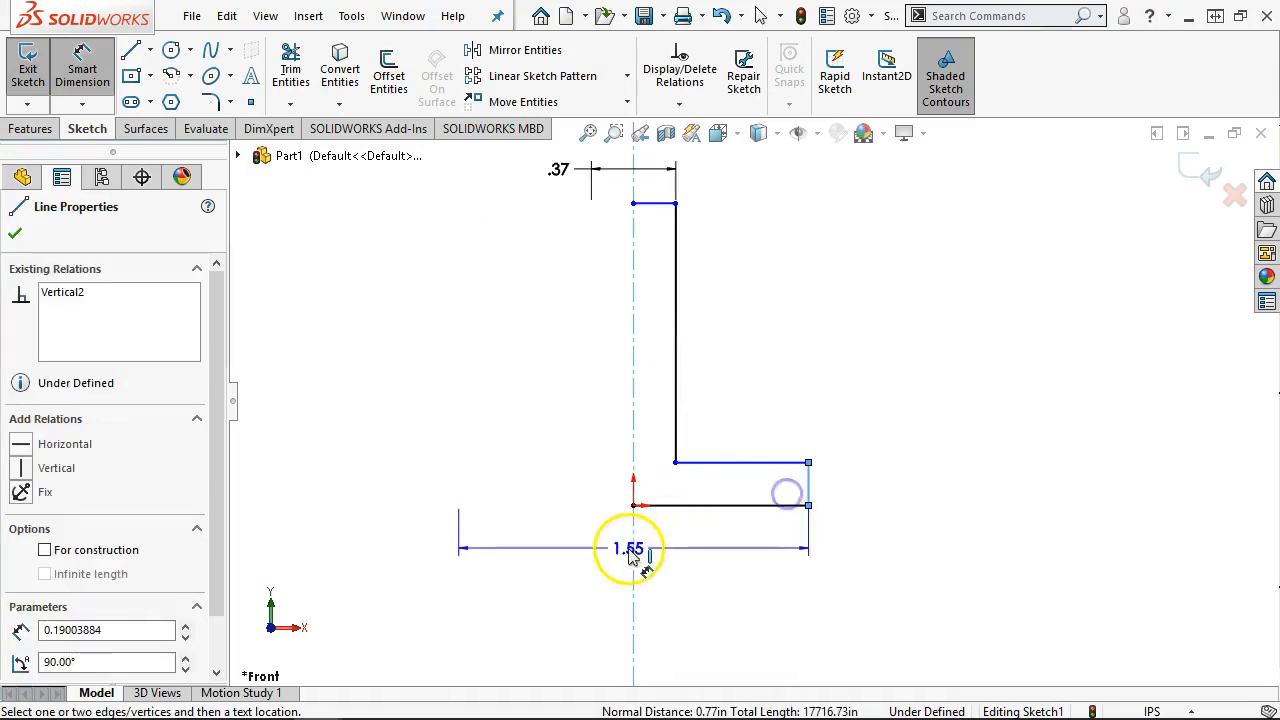
left_click(530, 555)
type(".")
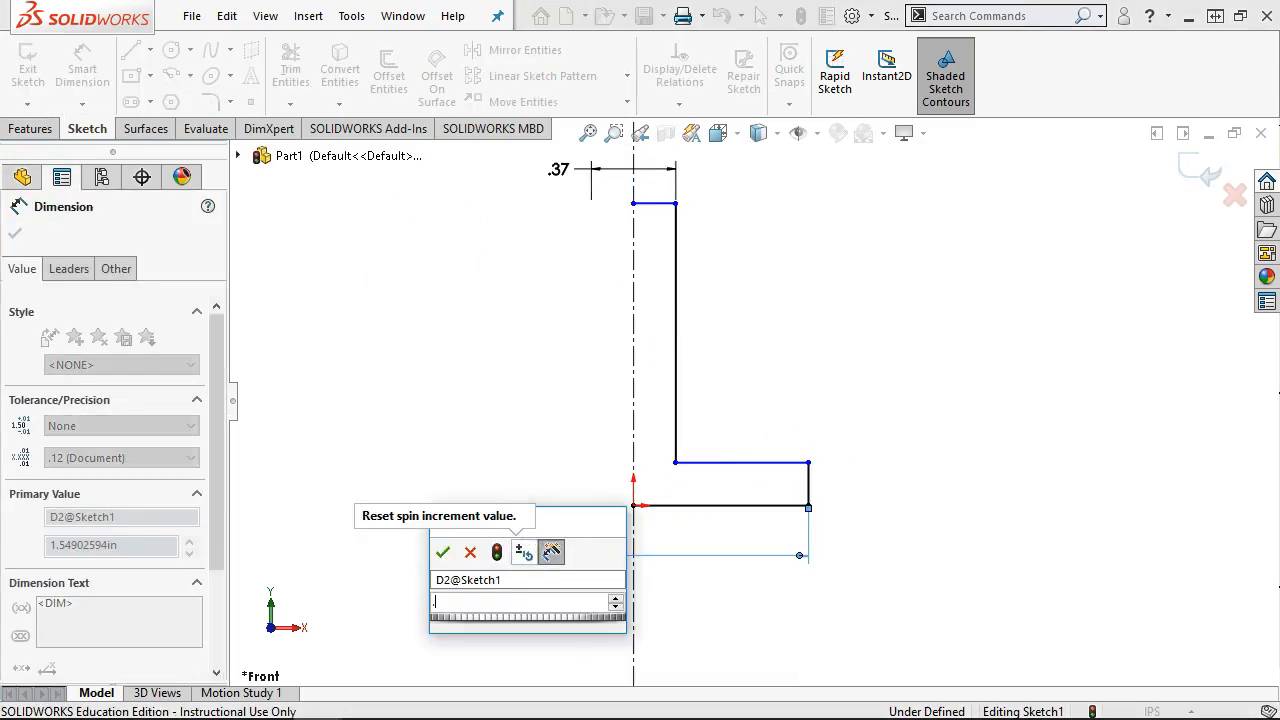
type("5")
left_click(443, 552)
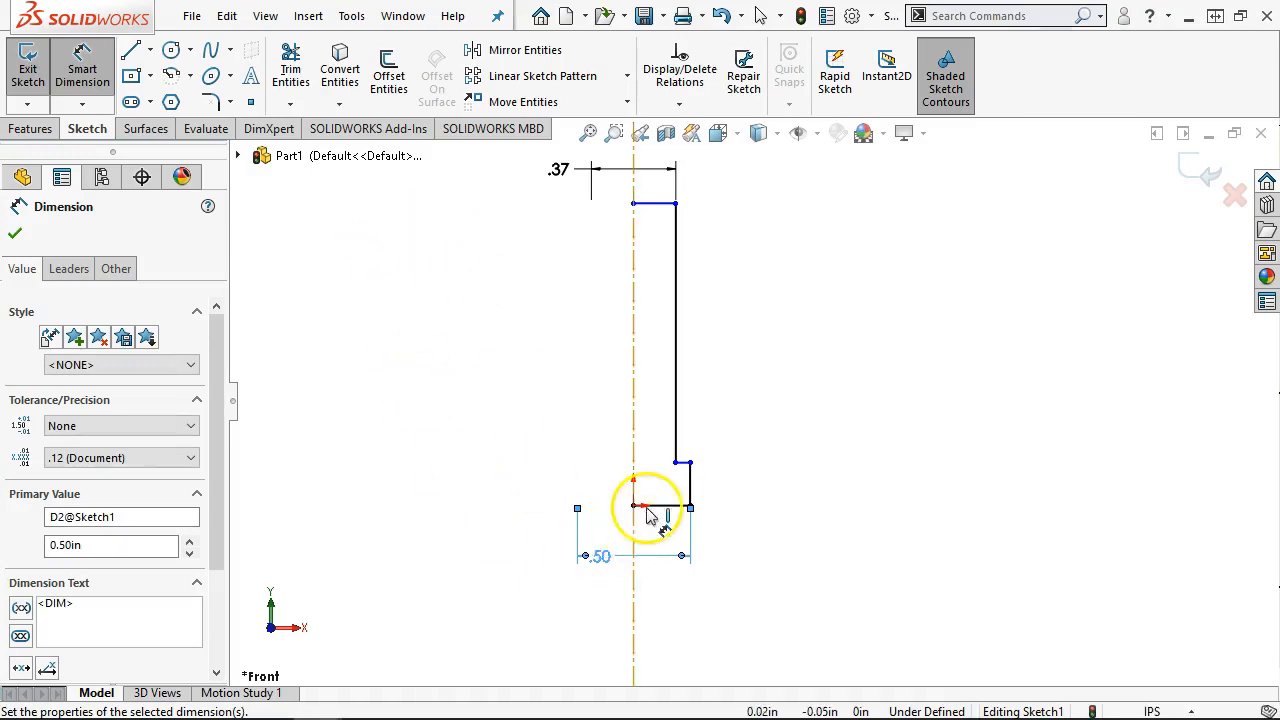
Step: Dimension the height of the base flange's outer edge as 0.19 in
scroll(651, 508, "up", 1)
left_click(703, 485)
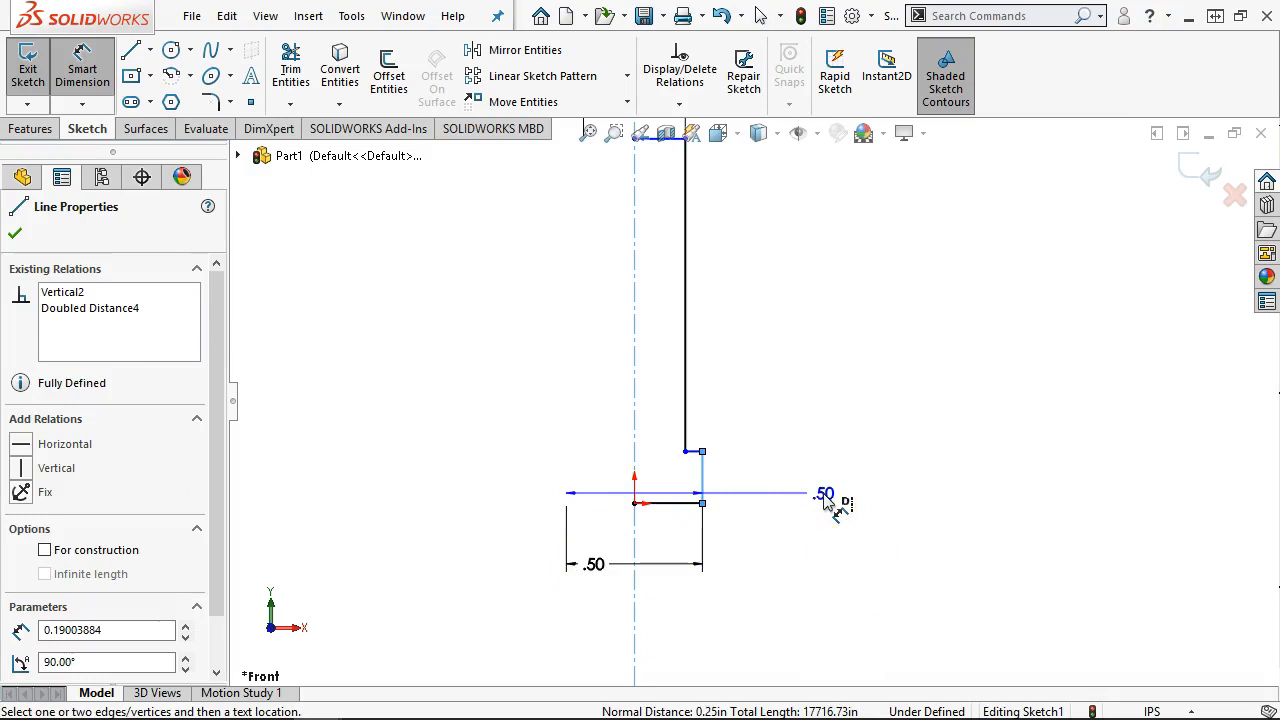
key("Escape")
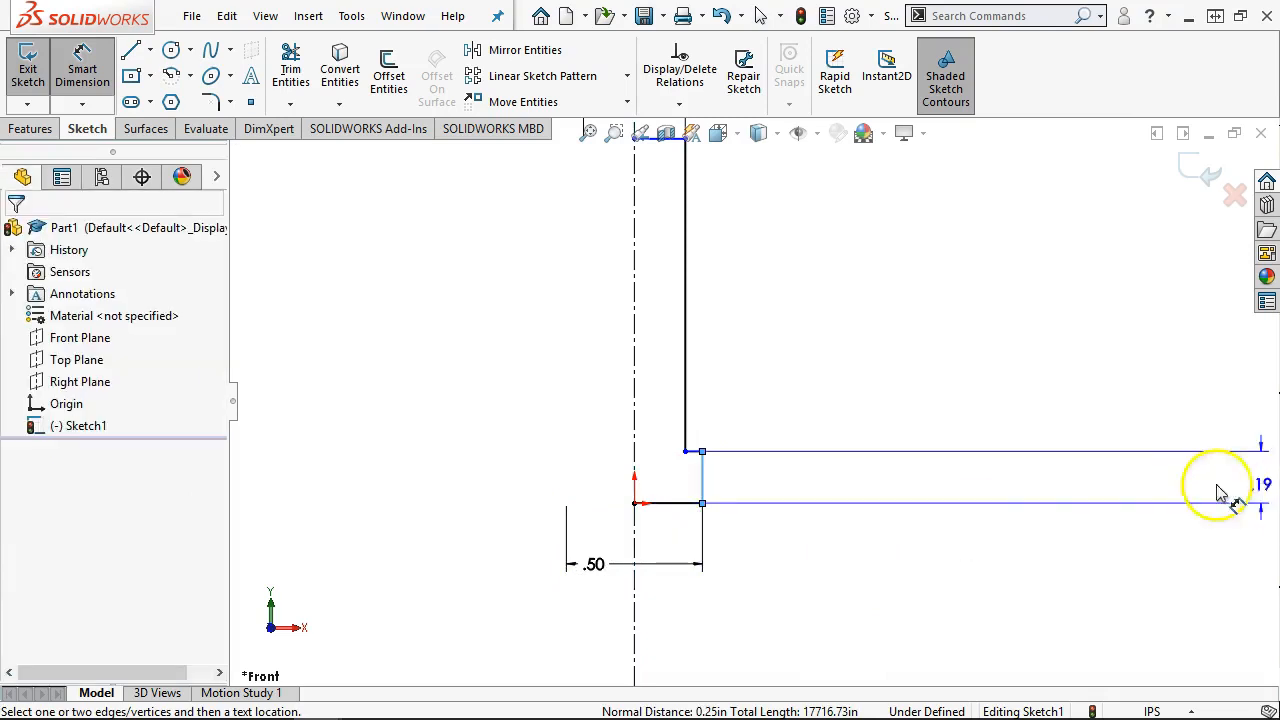
left_click(770, 543)
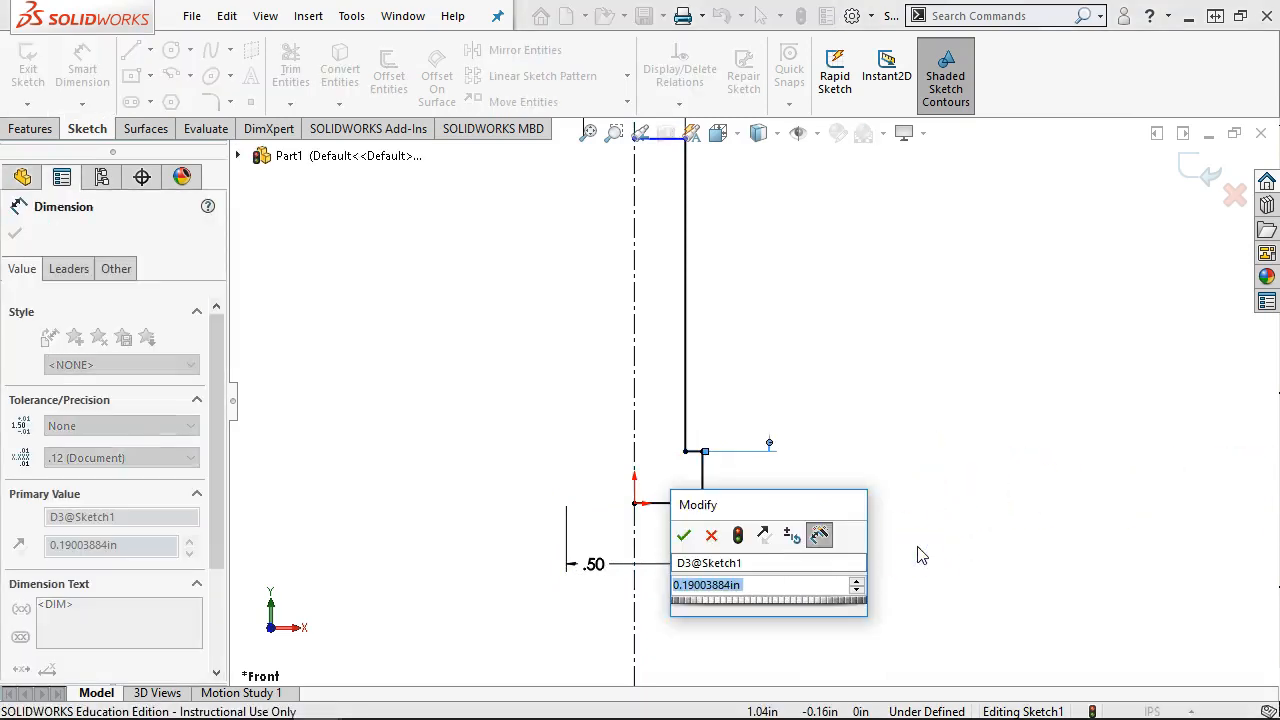
type(".19")
key("Return")
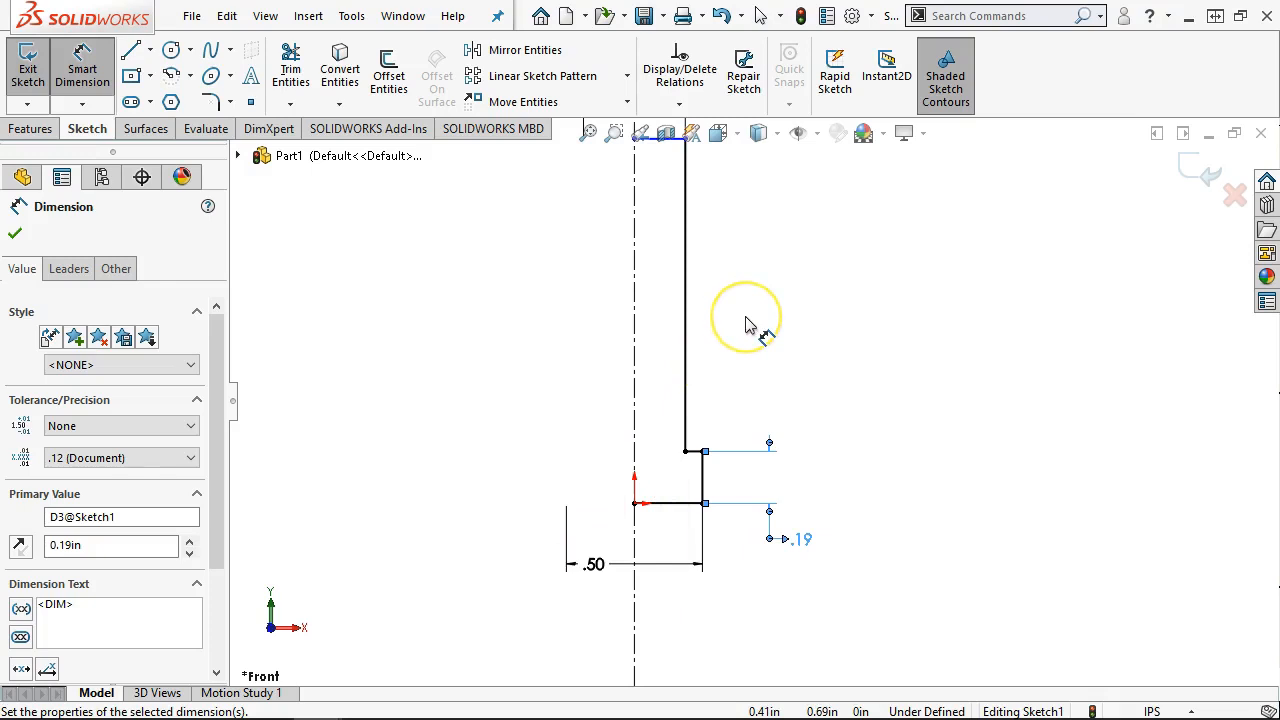
Step: Add a height dimension to the shank's outer vertical line
scroll(745, 325, "up", 2)
scroll(747, 324, "down", 2)
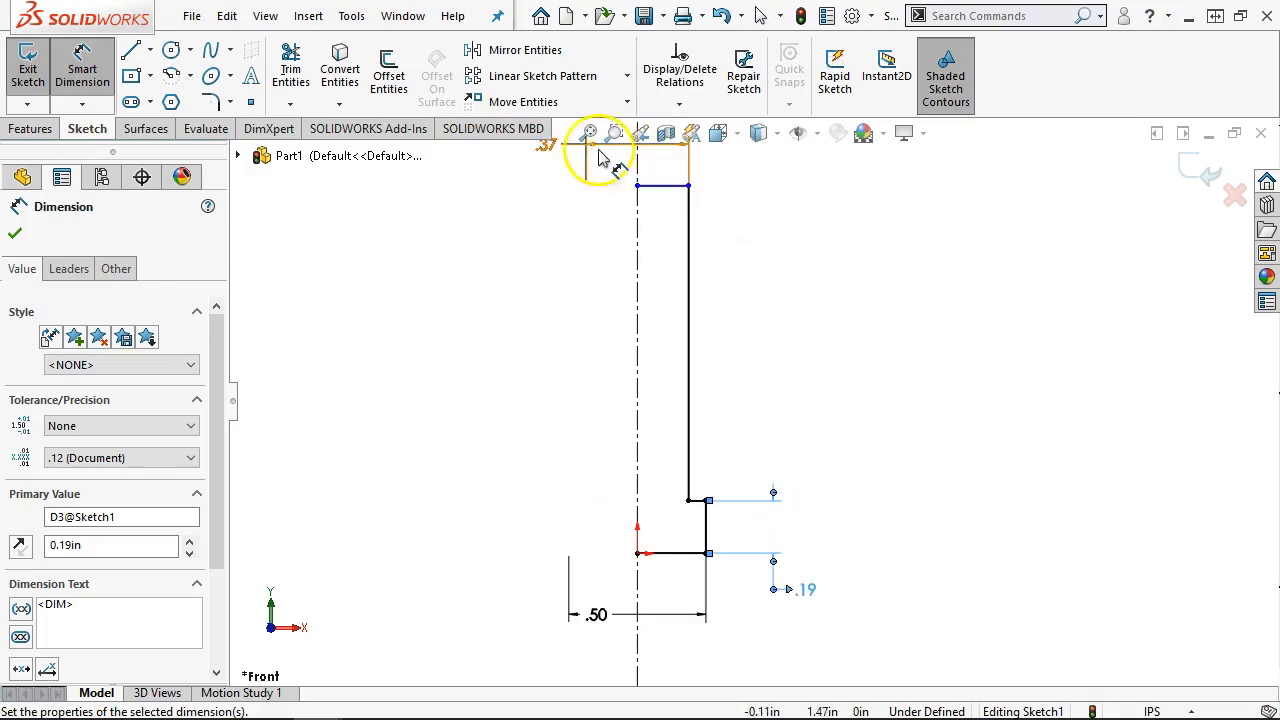
right_click(786, 306)
left_click(850, 354)
left_click(797, 325)
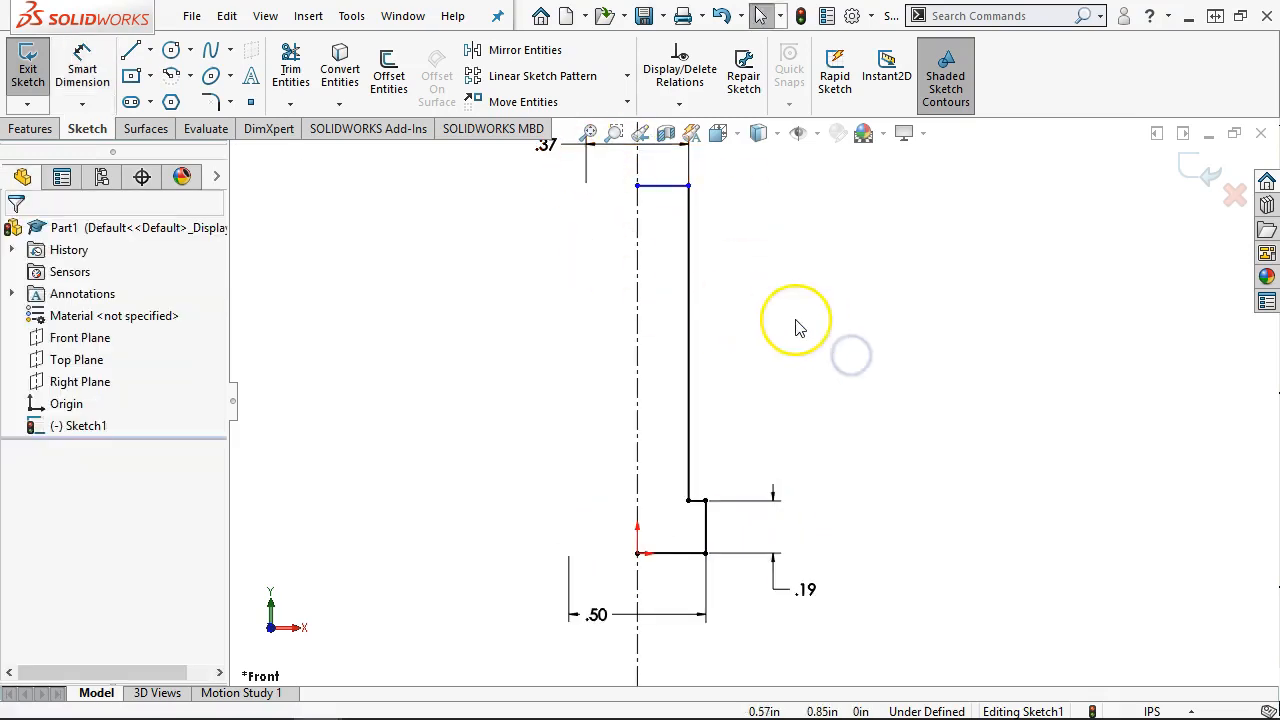
left_click(84, 62)
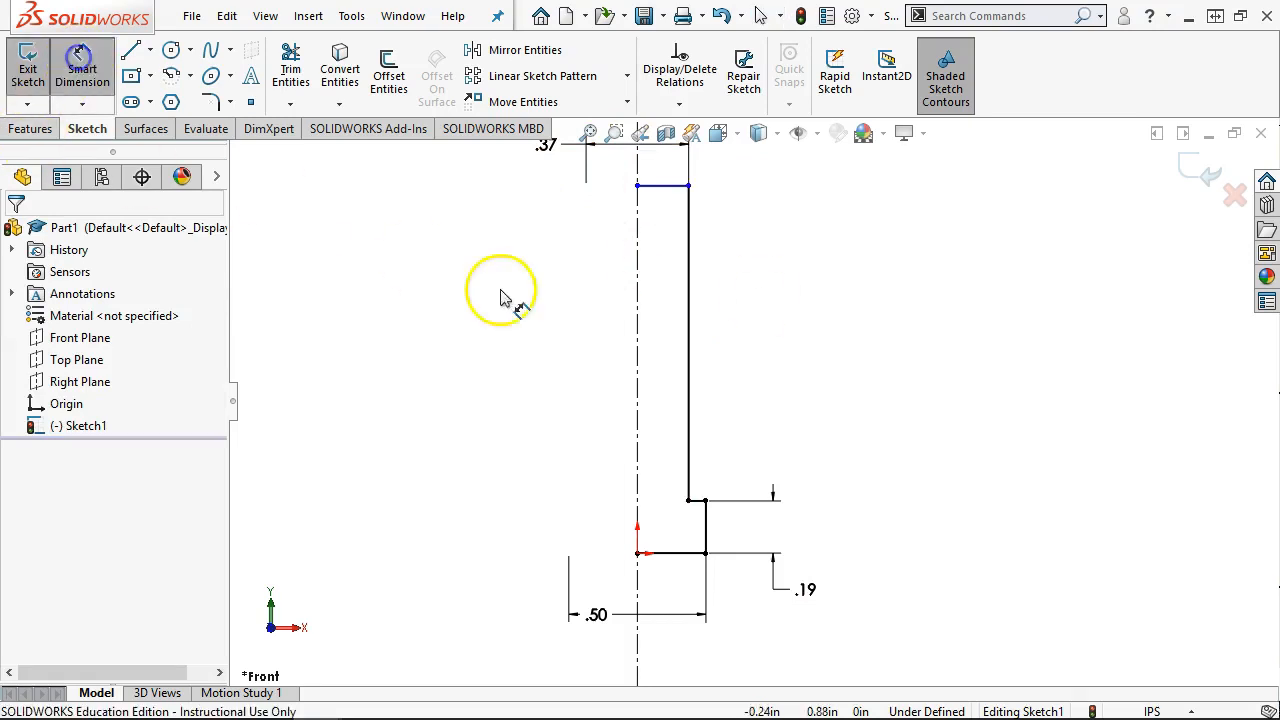
left_click(690, 347)
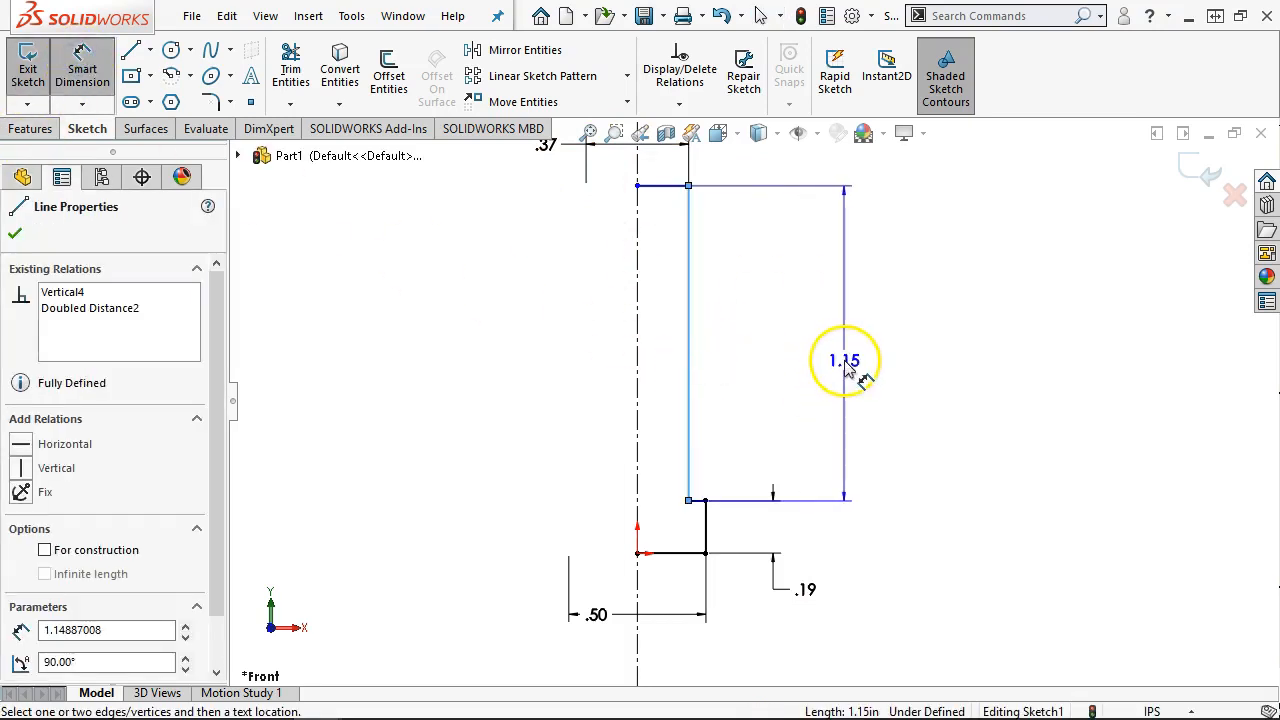
left_click(845, 362)
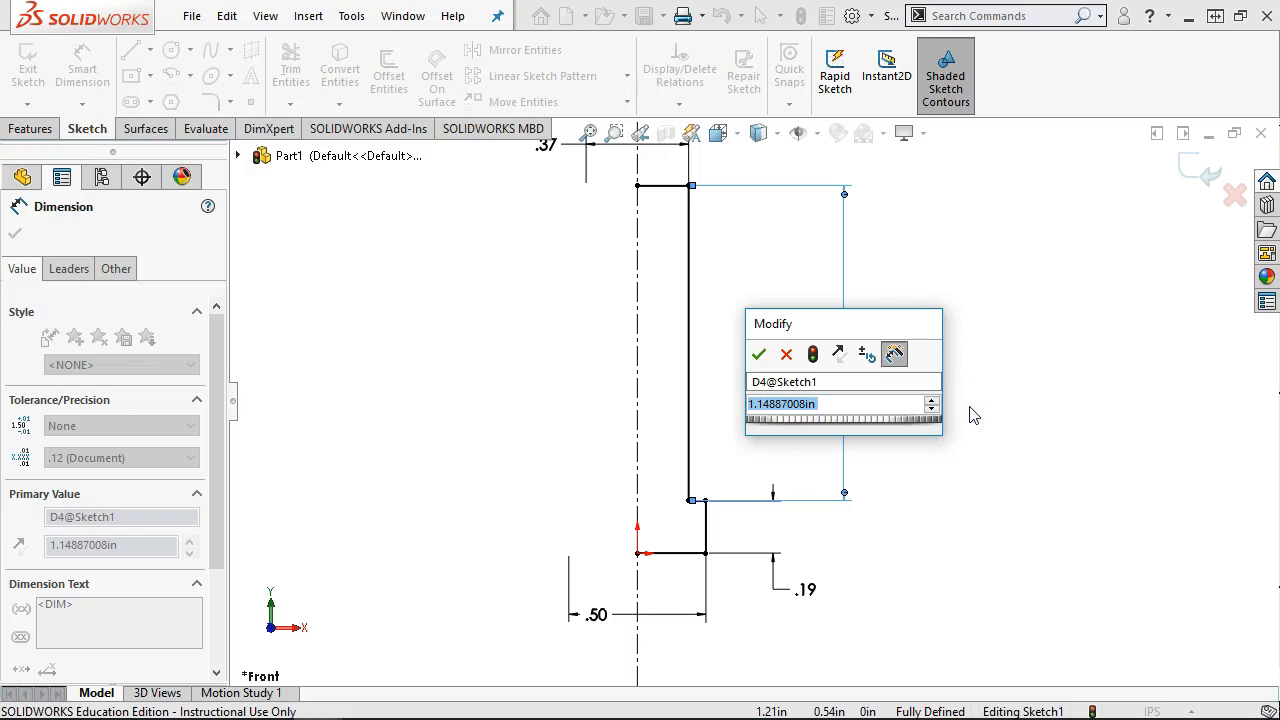
Step: Try 720 in as the shank's height dimension, and undo that value
type("720")
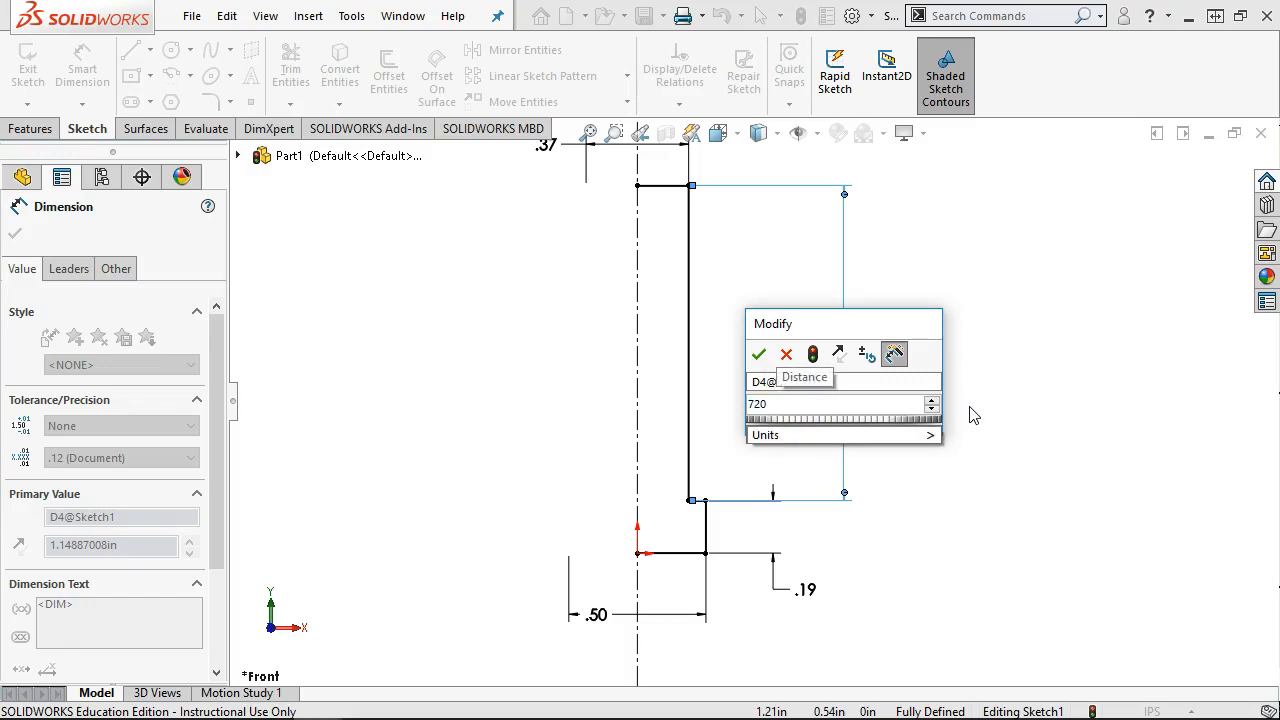
key("Return")
scroll(805, 310, "up", 5)
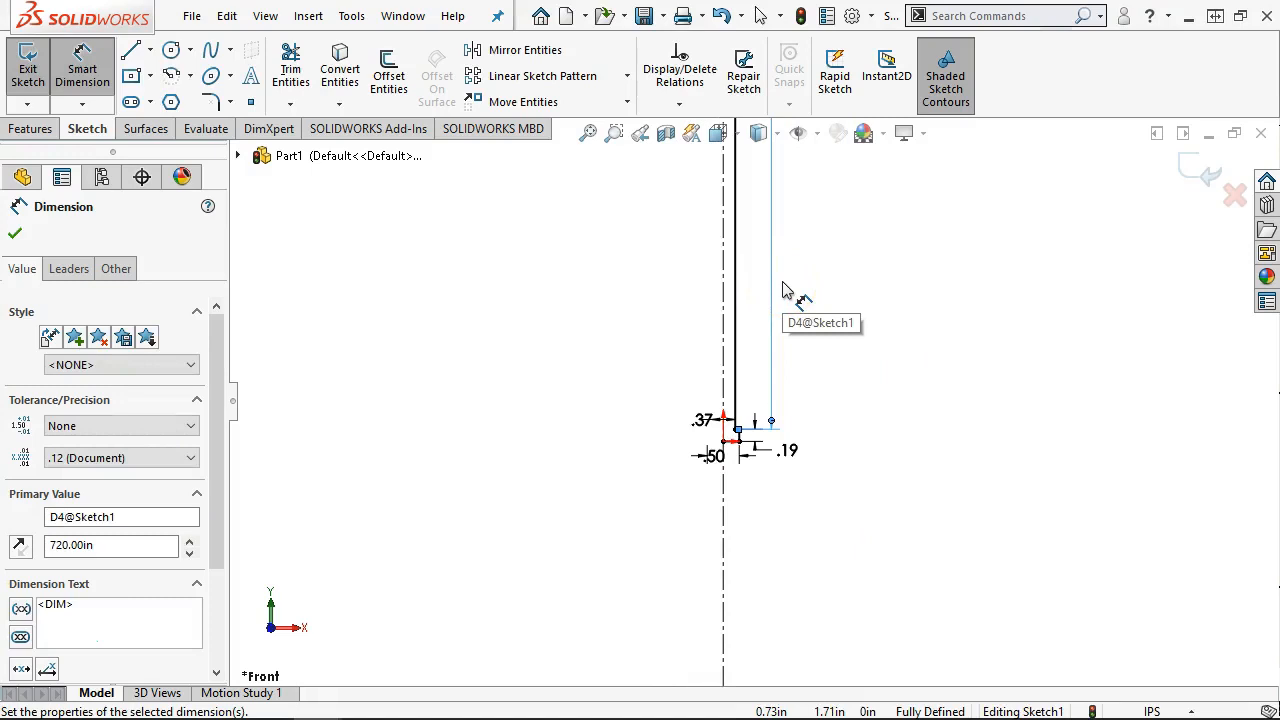
key("ctrl+z")
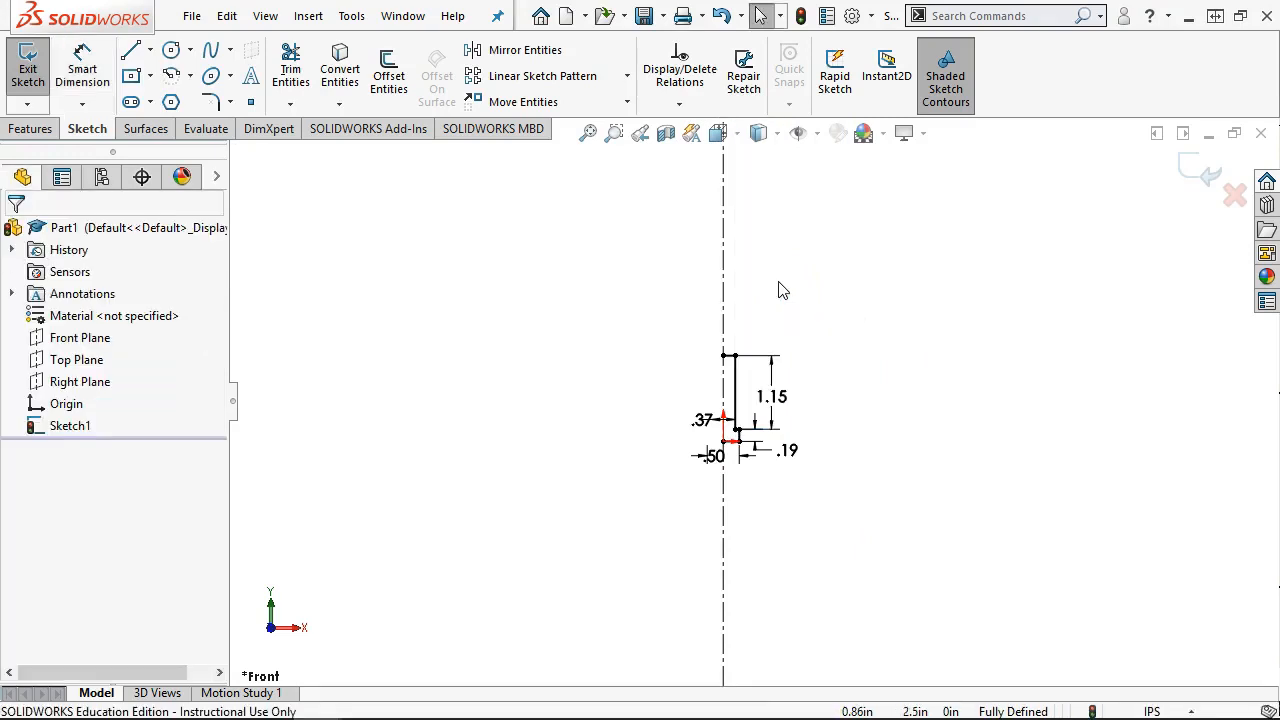
Step: Set the shank's height dimension to 0.72 in
scroll(776, 398, "down", 5)
double_click(703, 336)
type(".72")
key("Return")
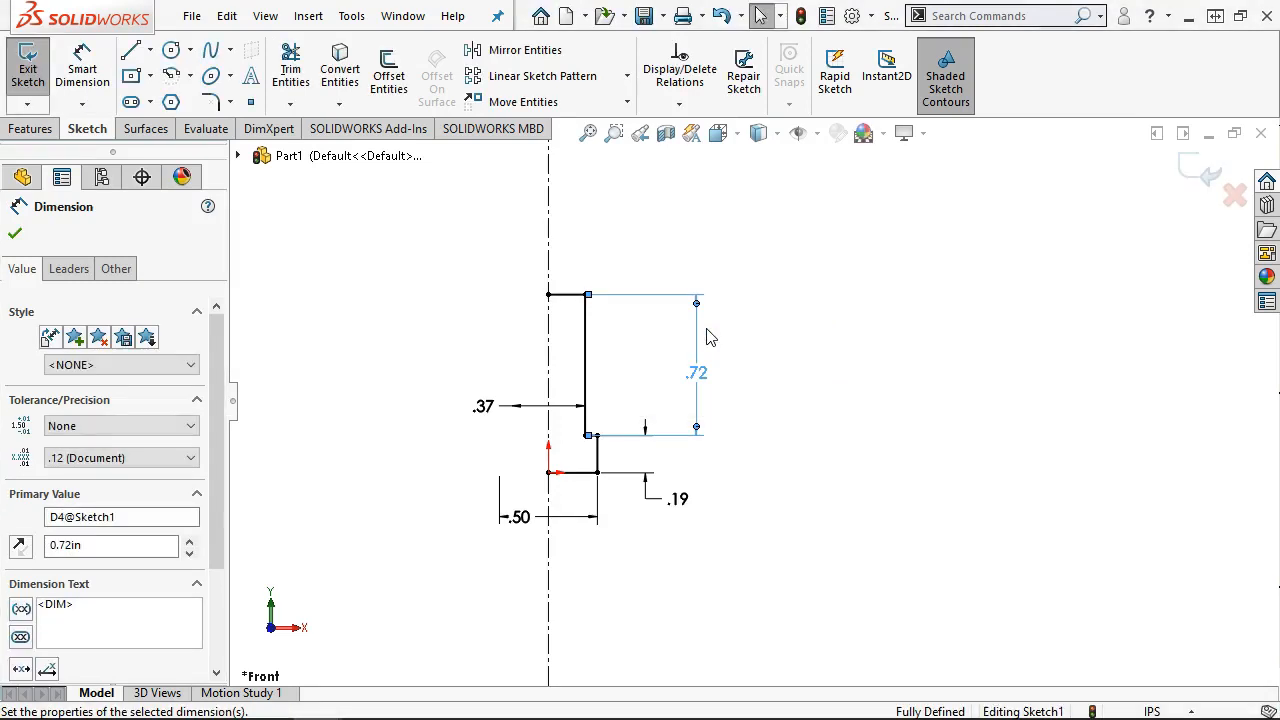
scroll(488, 396, "down", 2)
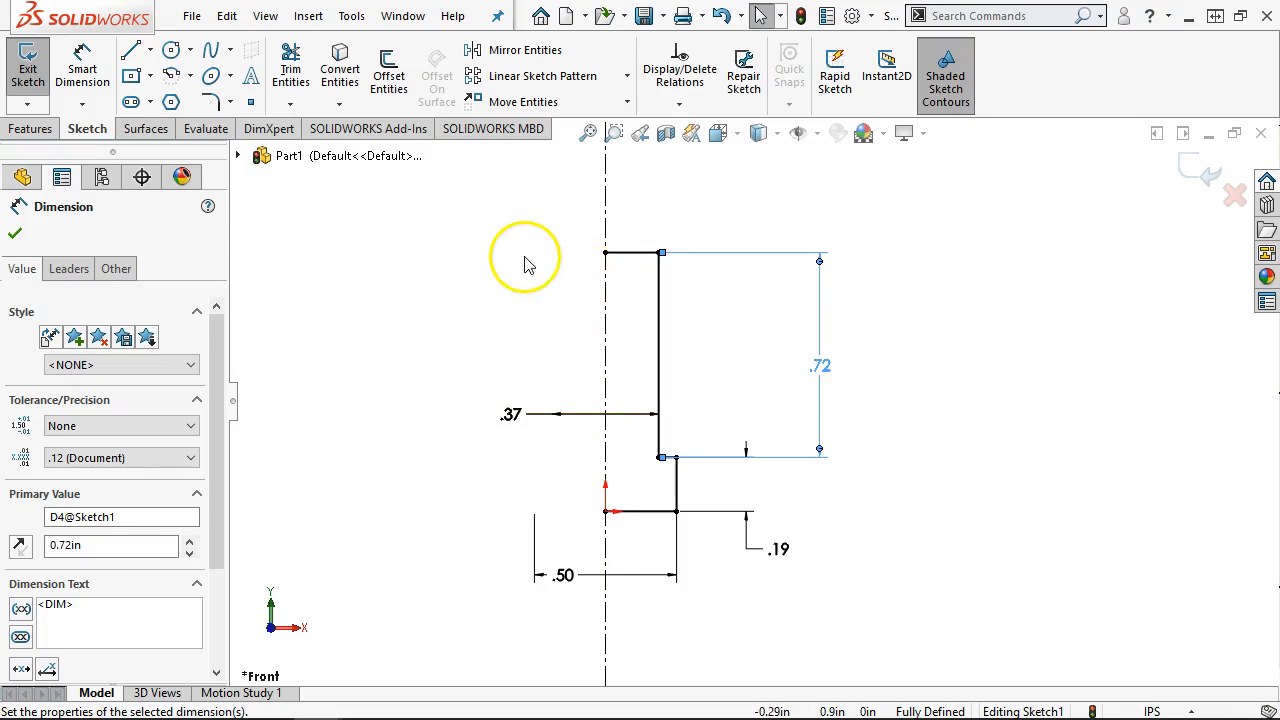
Step: Close the half-profile with a vertical line along the centerline, from the shank's top endpoint down to the origin
left_click(130, 50)
left_click(605, 252)
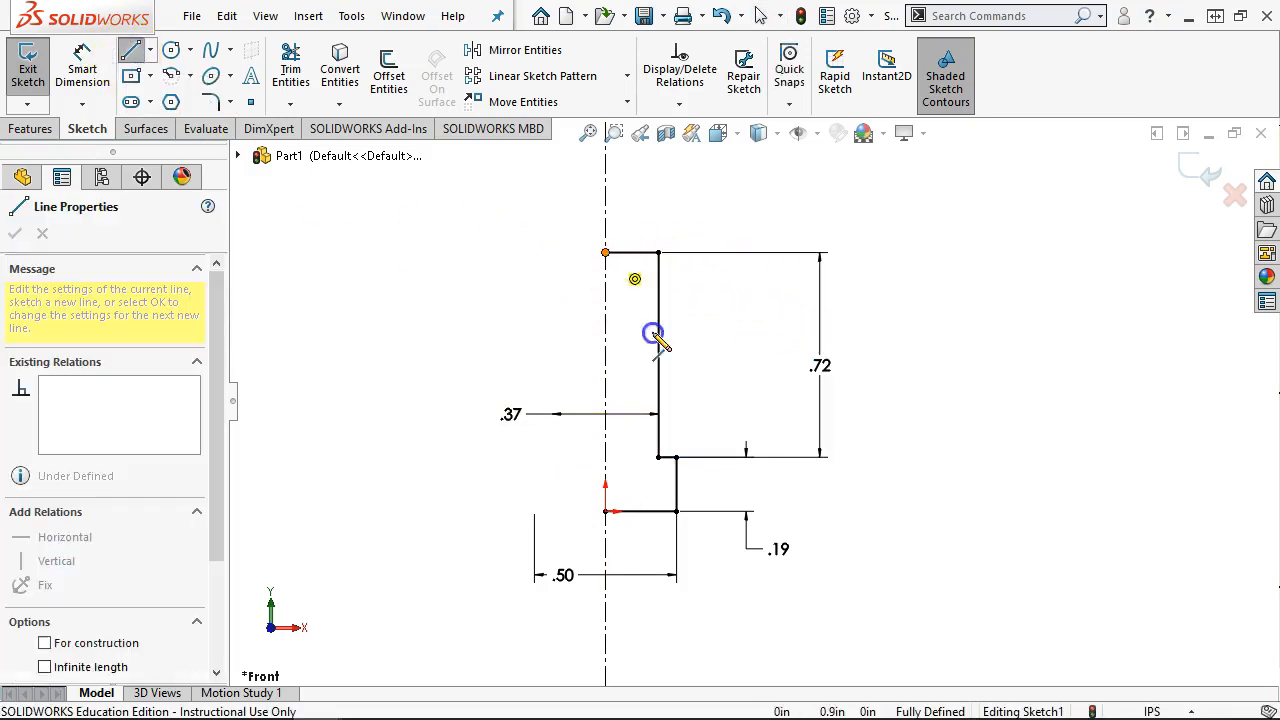
left_click(605, 511)
right_click(482, 278)
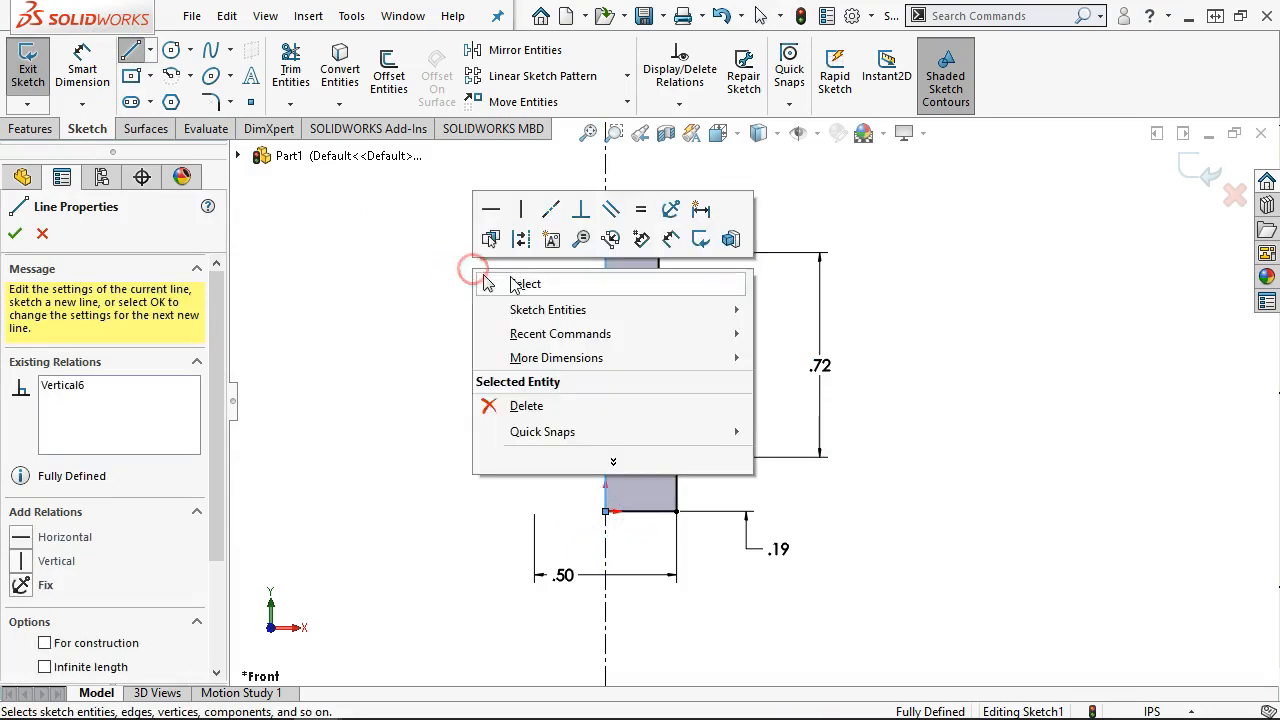
left_click(509, 277)
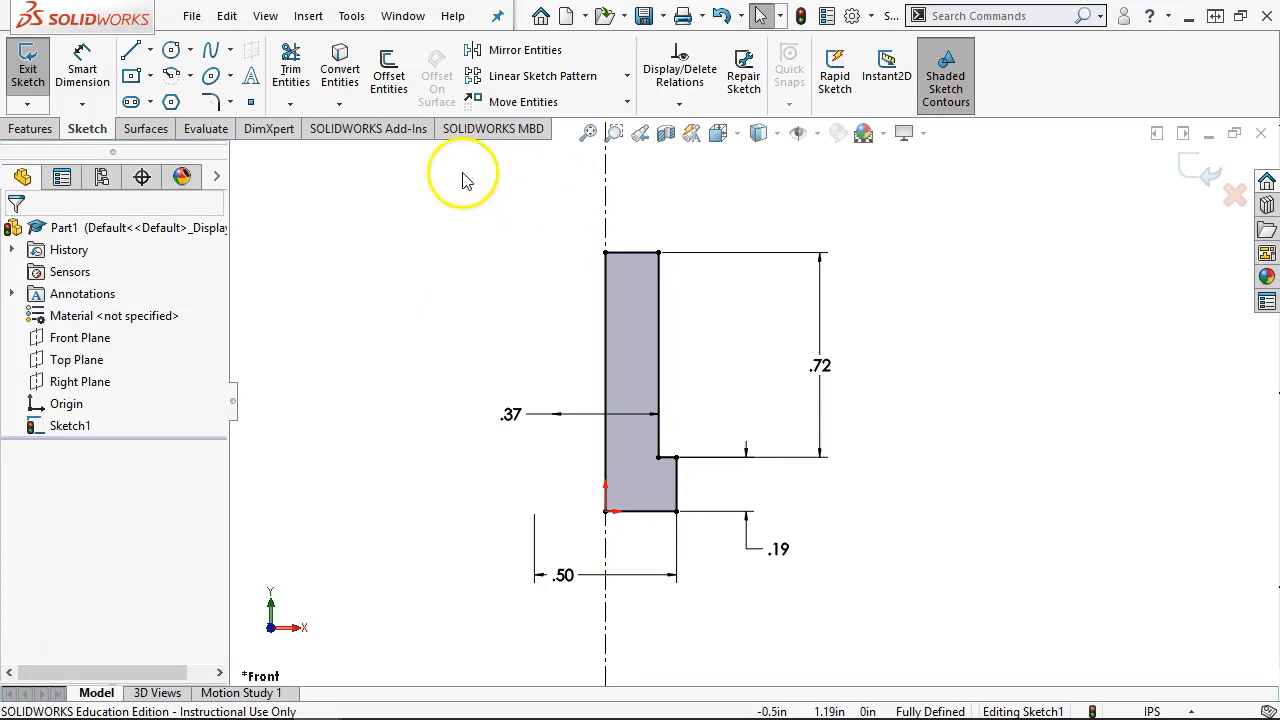
Step: Start a revolved boss from the closed half-profile and clear its axis of revolution
left_click(43, 130)
left_click(100, 78)
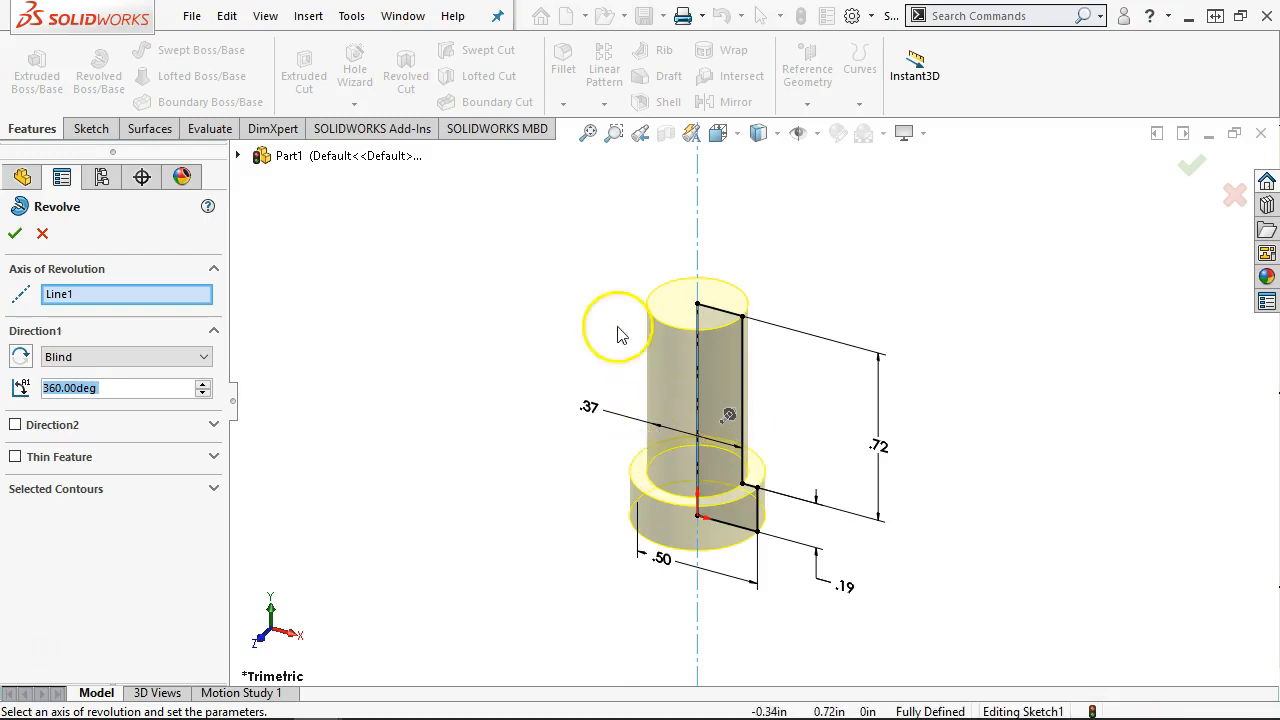
left_click(135, 291)
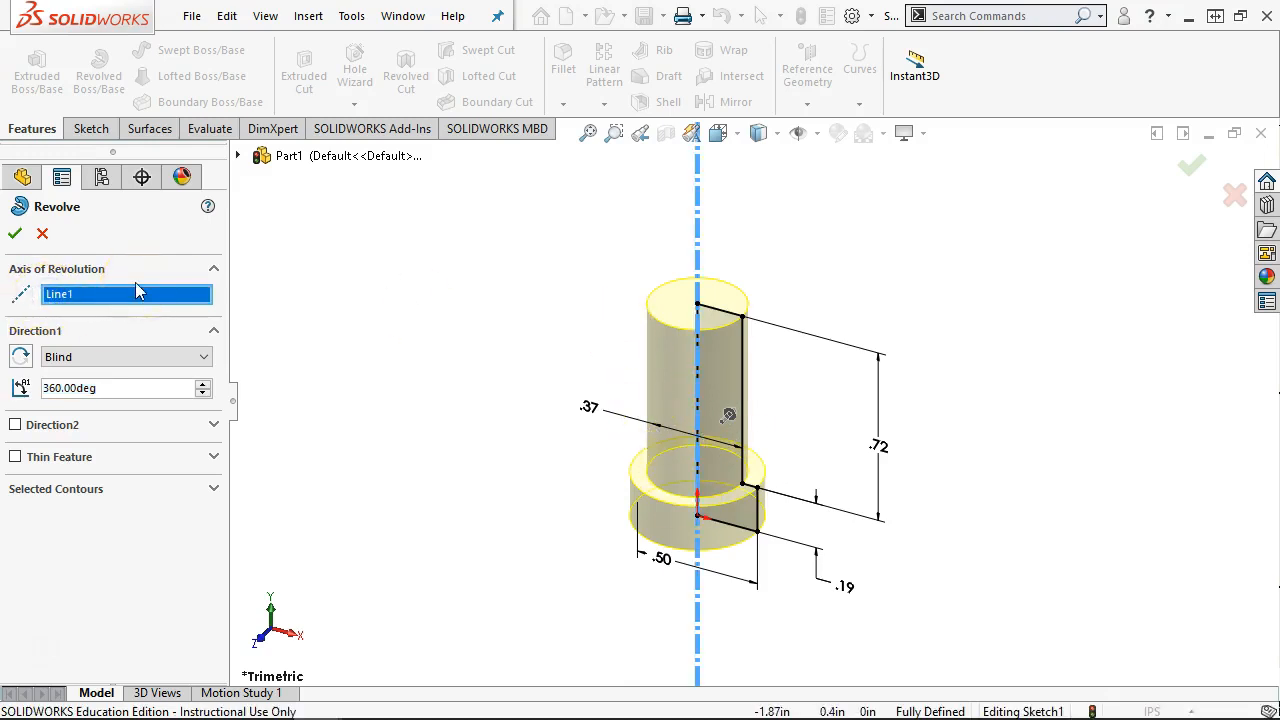
right_click(132, 288)
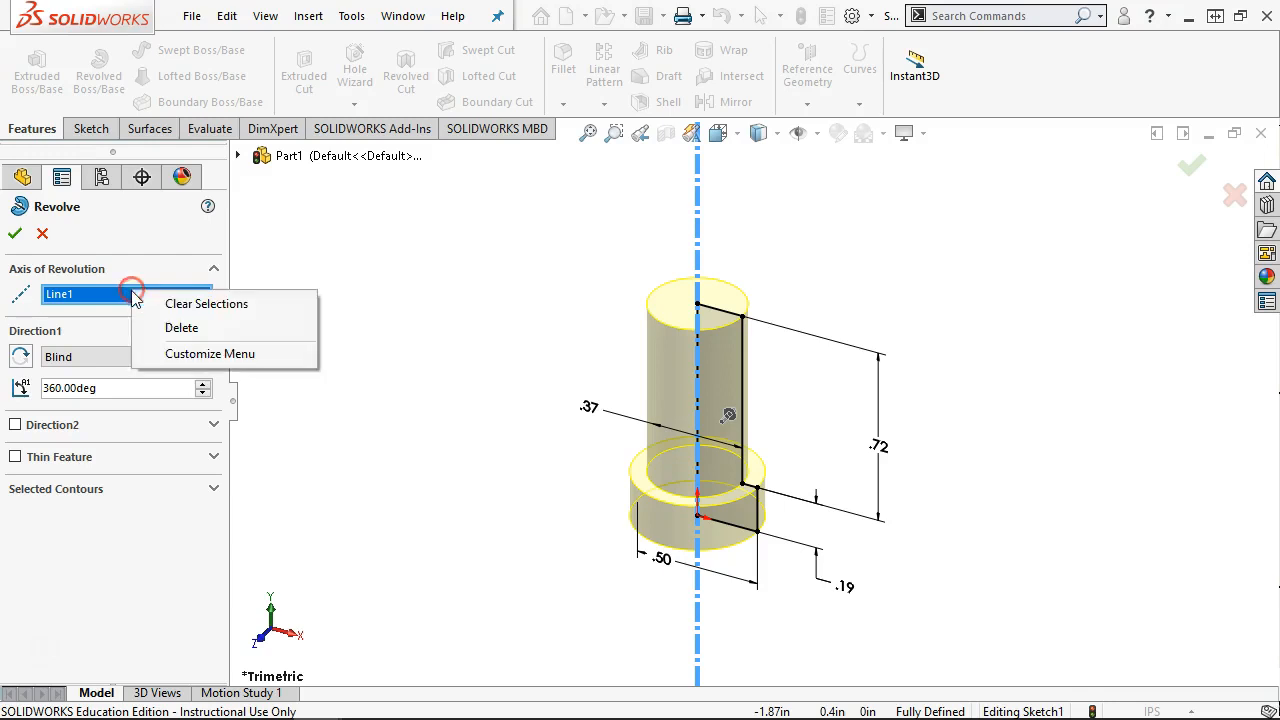
left_click(178, 328)
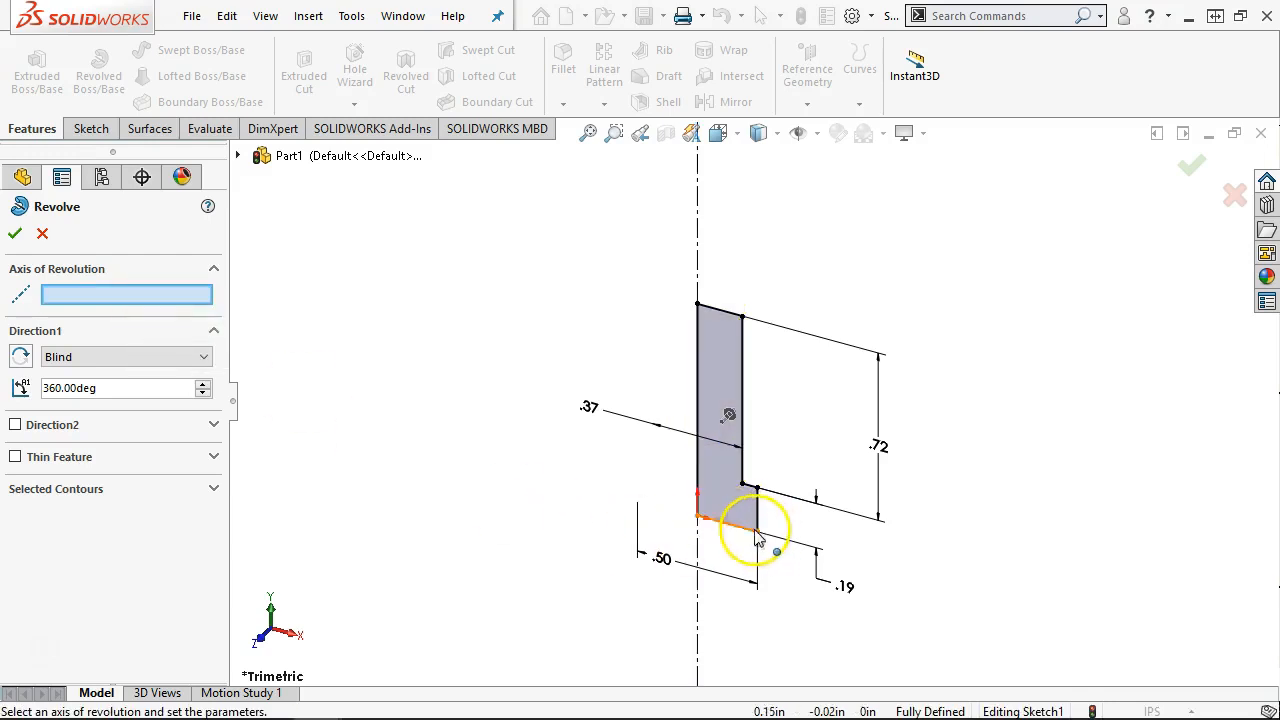
Step: Try the profile's bottom line, flange edge, top line and outer shank line in turn as the axis of revolution
left_click(705, 518)
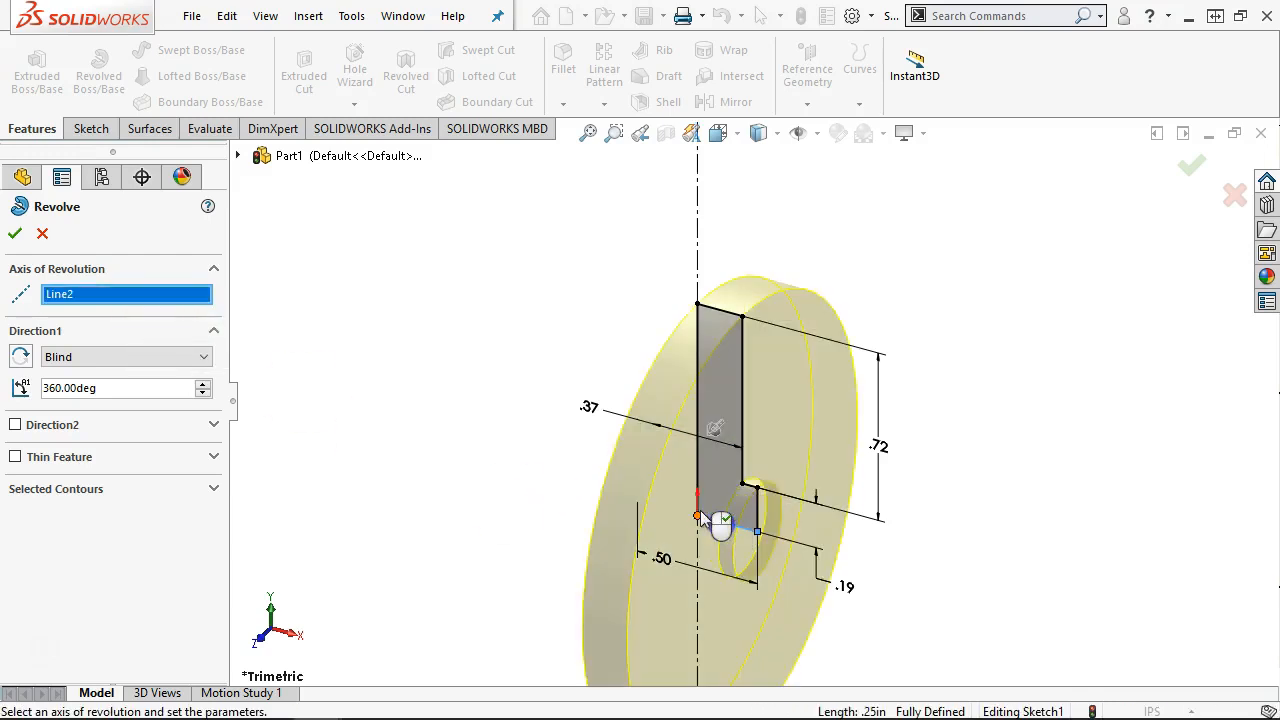
left_click(757, 510)
left_click(723, 311)
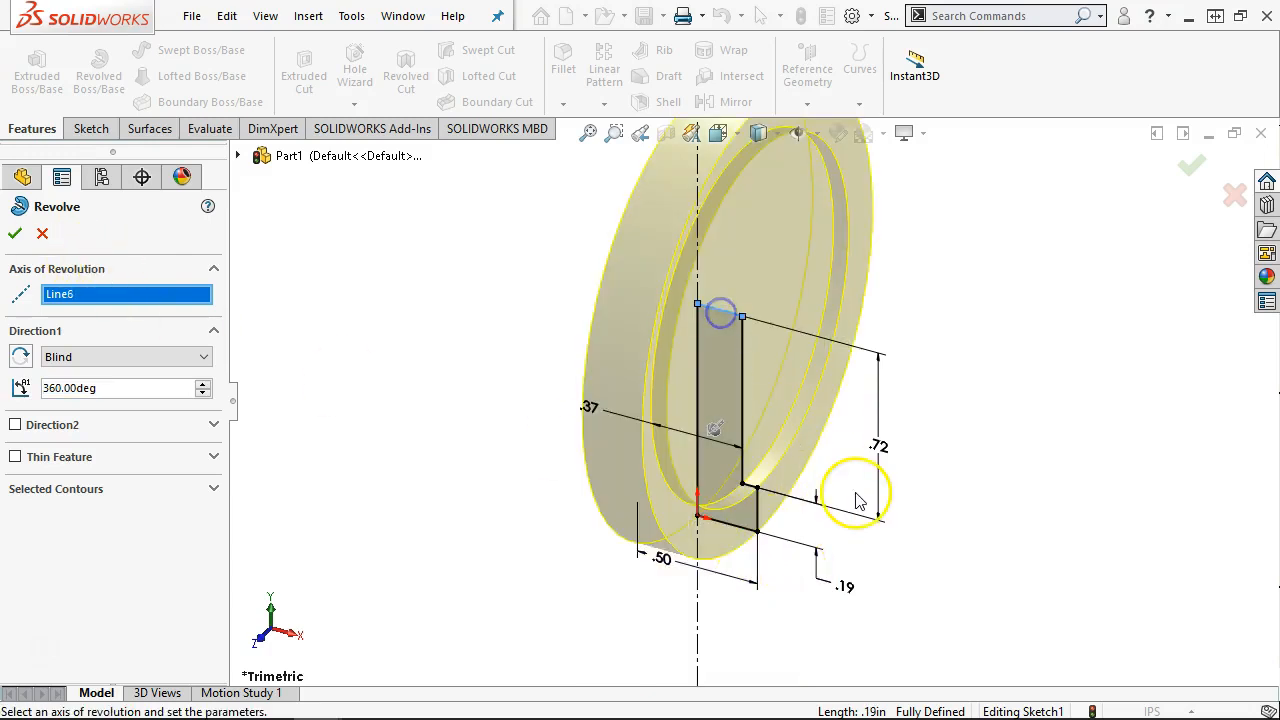
left_click(745, 387)
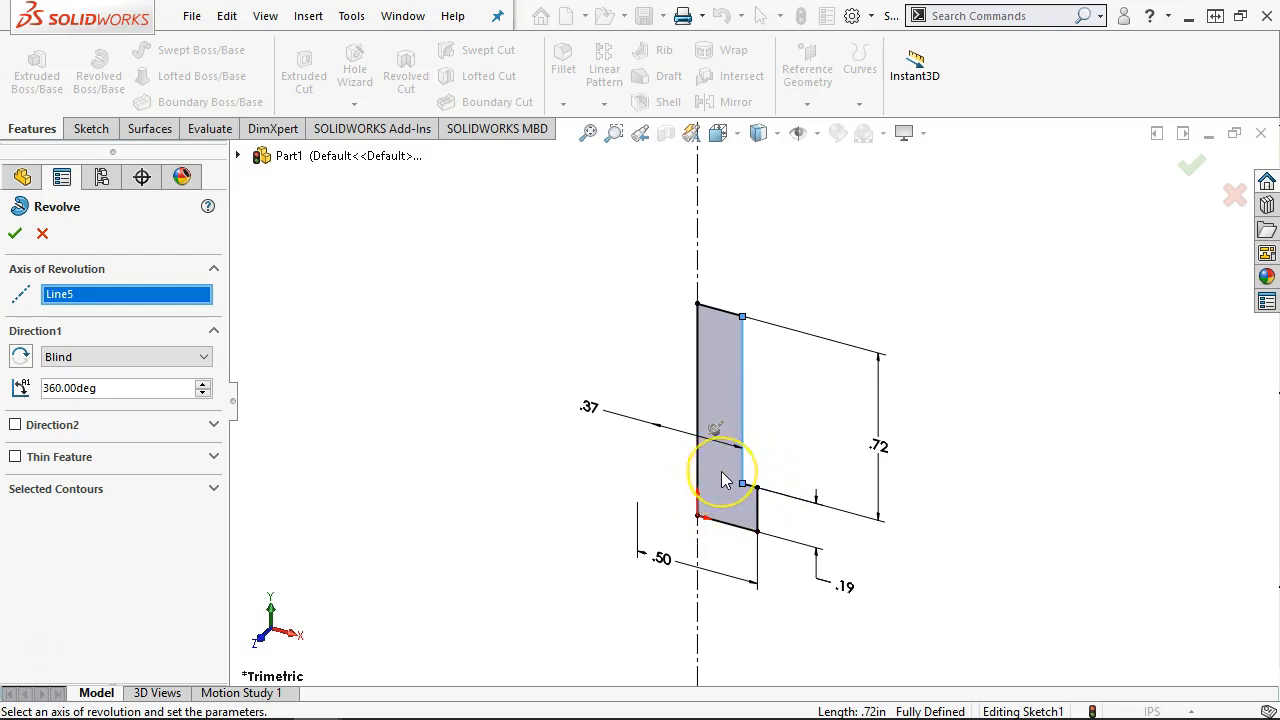
Step: Revolve the half-profile 360 degrees about the vertical centerline
left_click(699, 405)
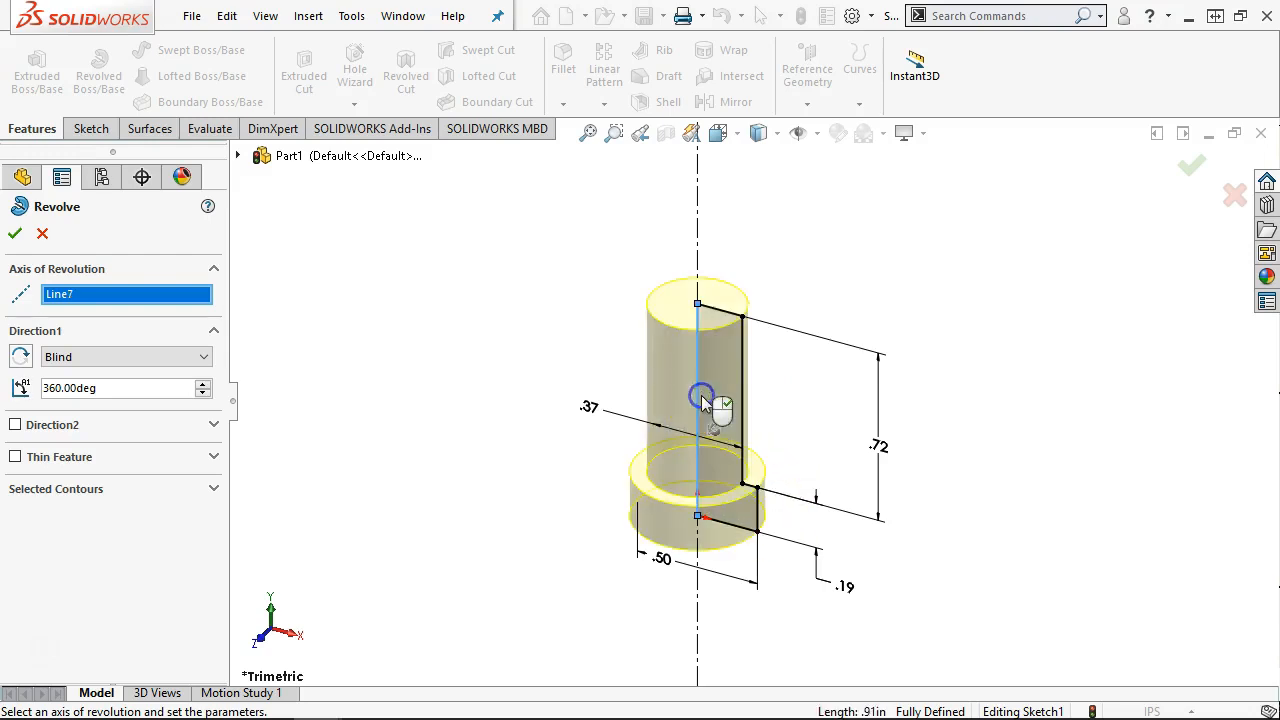
left_click(699, 229)
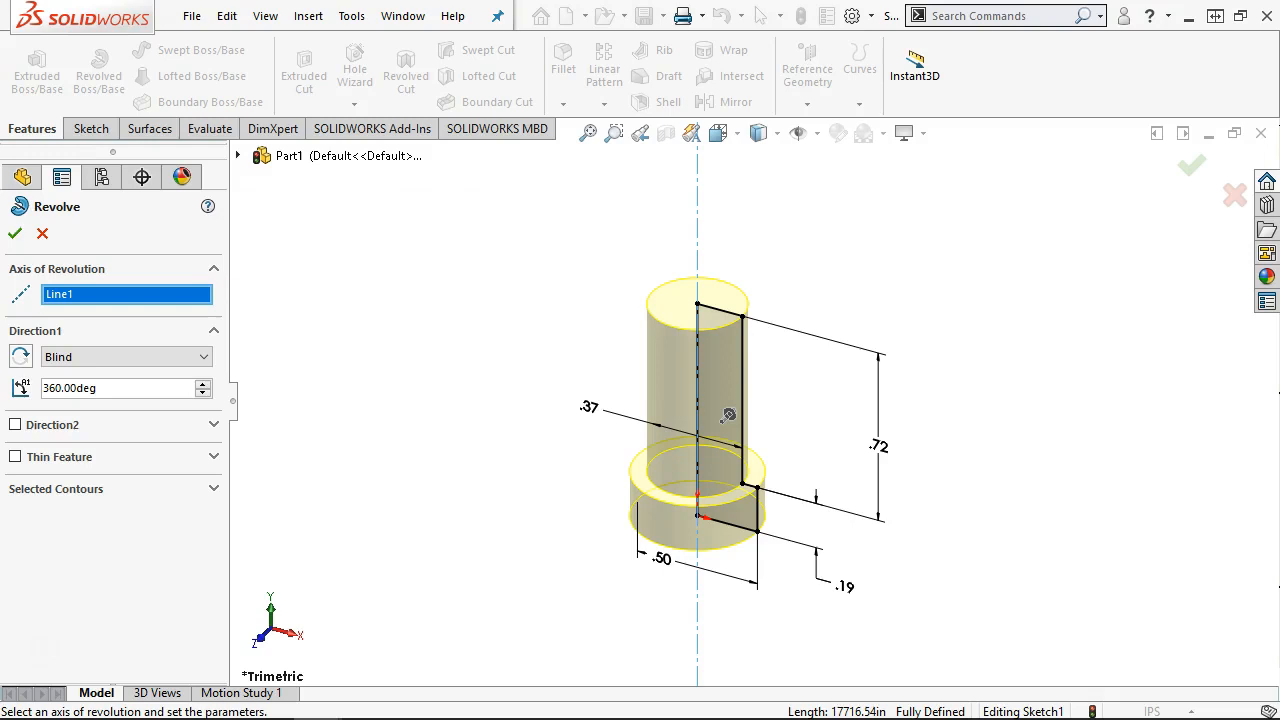
left_click(14, 233)
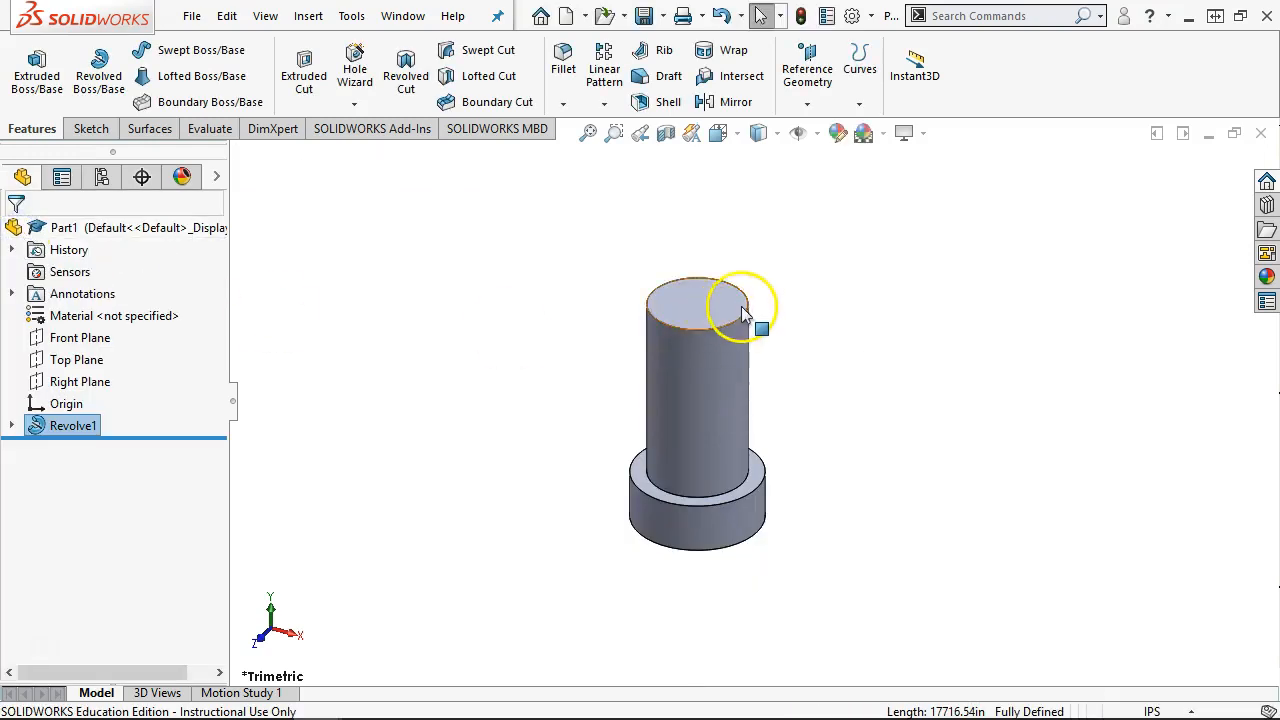
Step: Start a Hole Wizard tapped hole on the shank's top face and set its size to 1/4-20
left_click(697, 313)
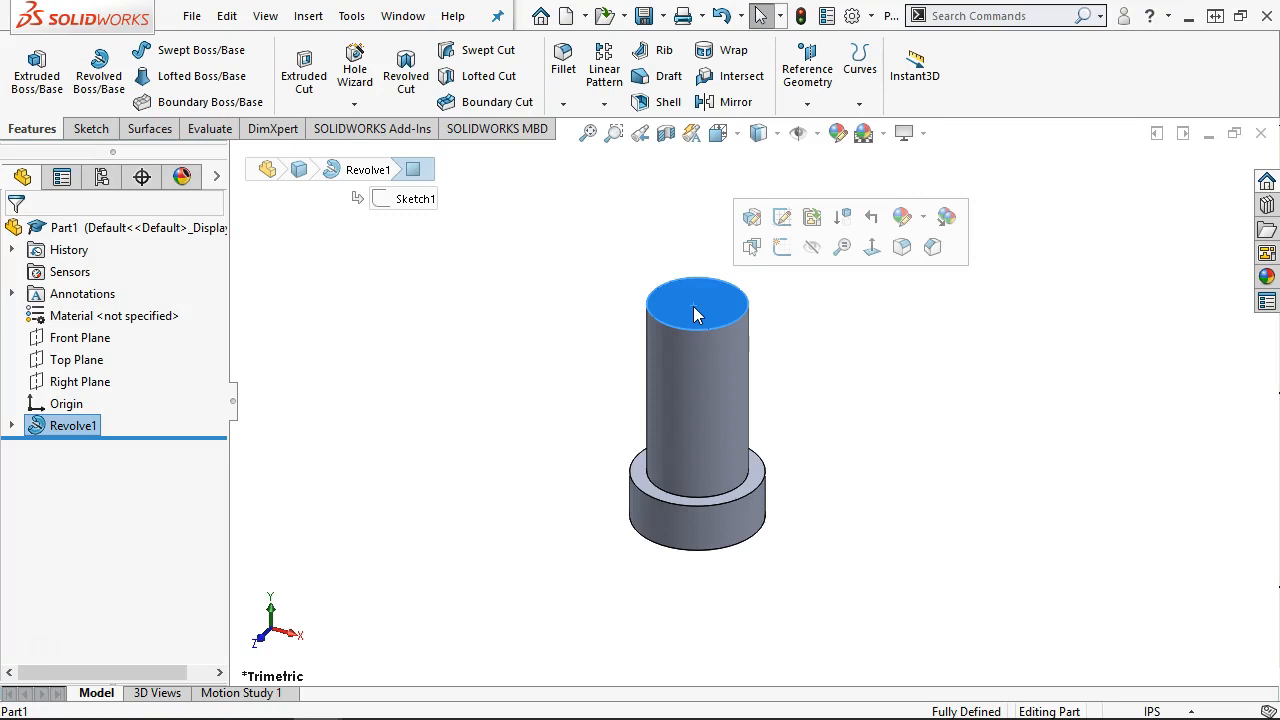
key("s")
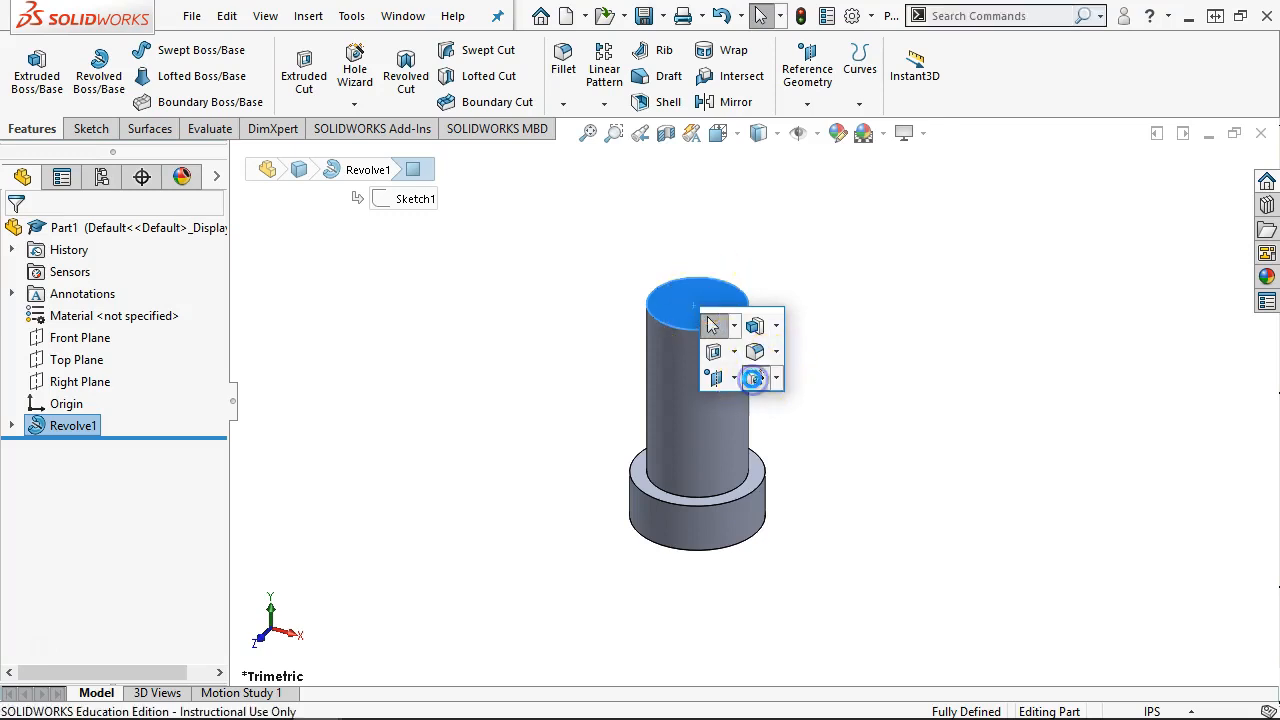
left_click(755, 377)
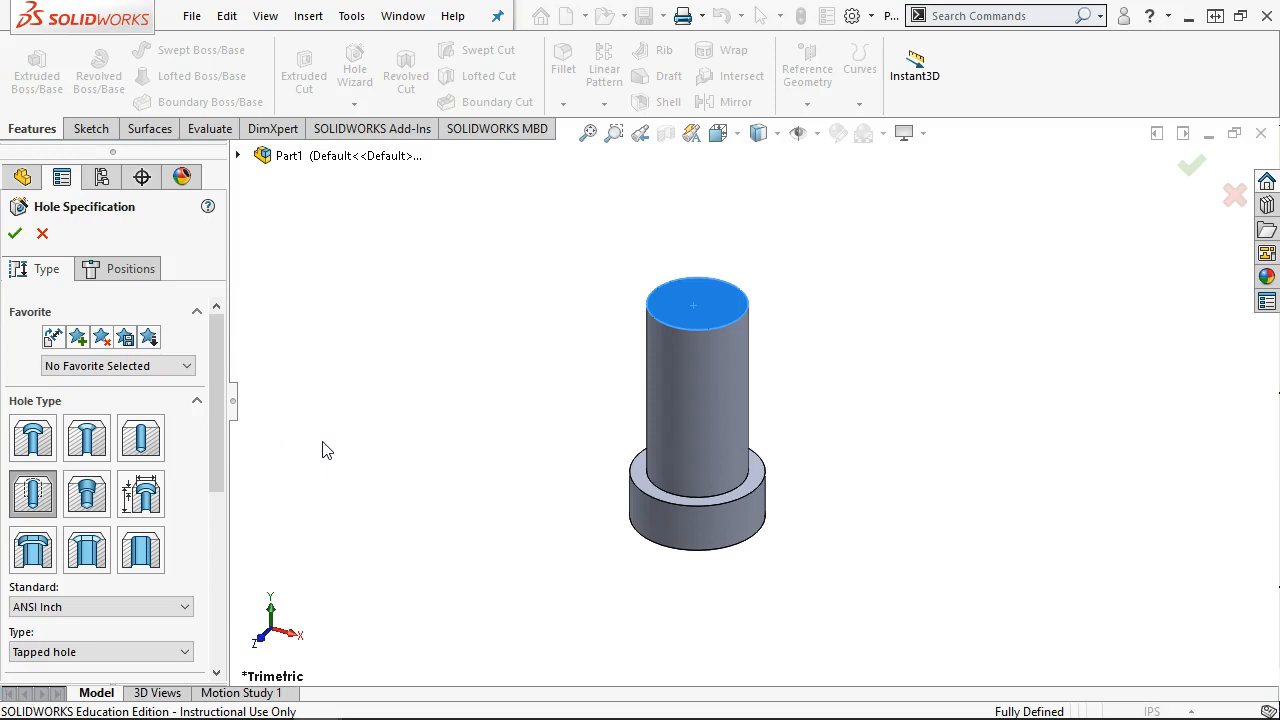
left_click(695, 292)
left_click(645, 340)
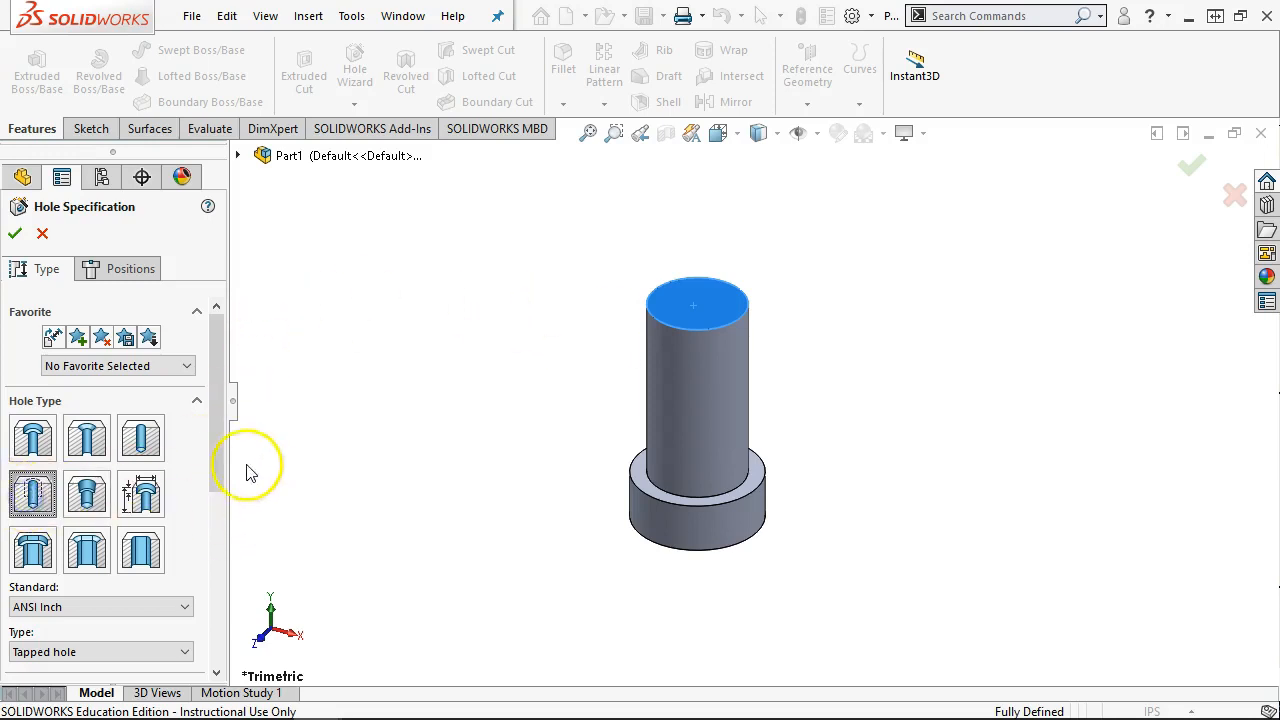
left_click_drag(217, 437, 222, 540)
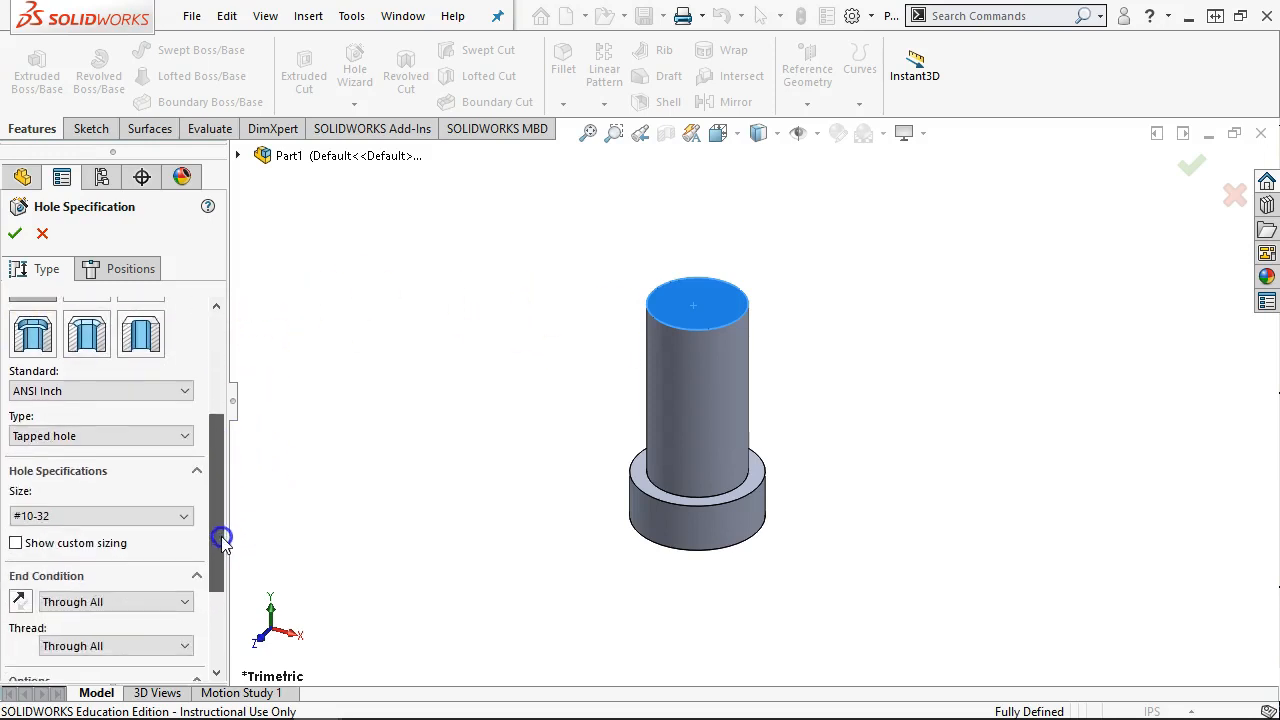
left_click(140, 514)
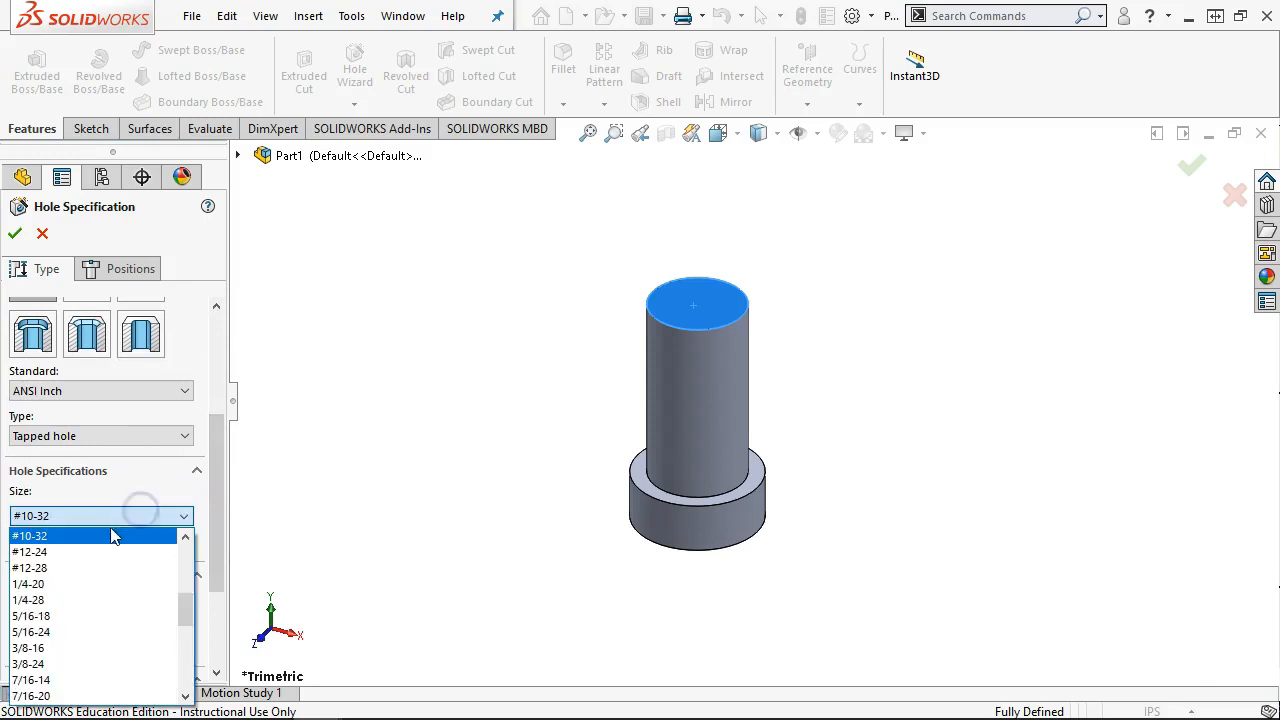
left_click(104, 583)
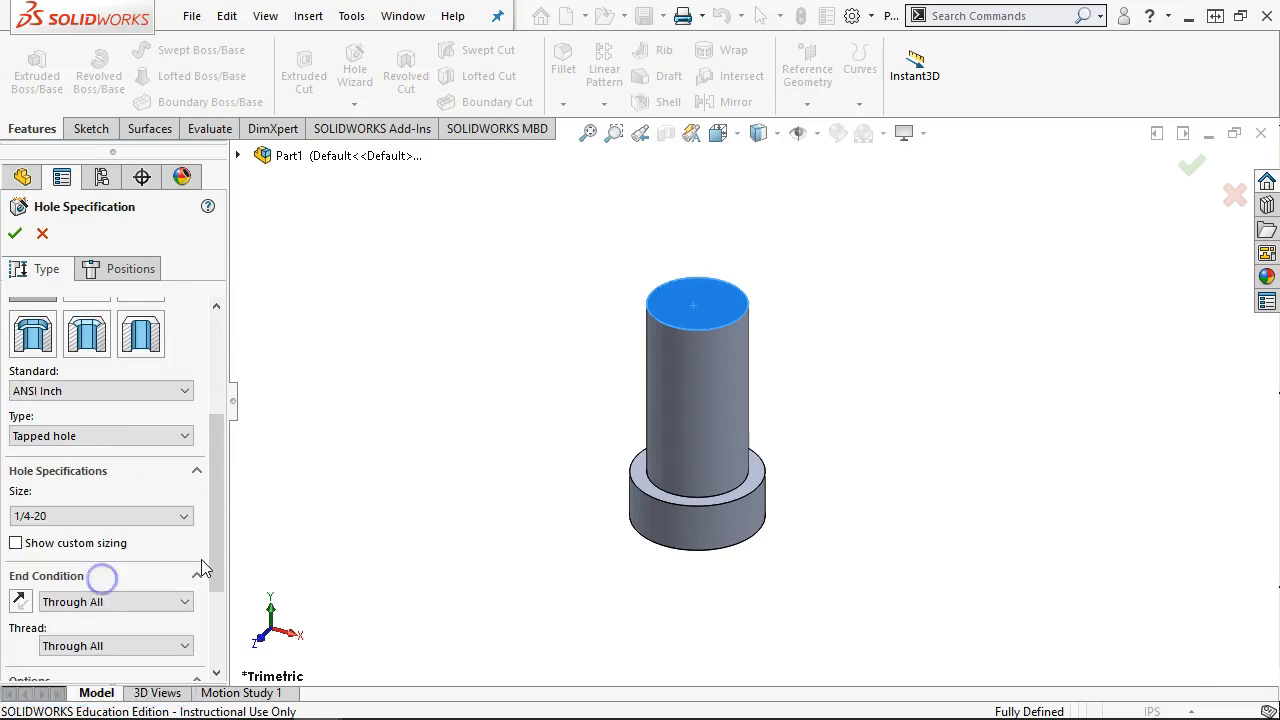
Step: Place the 1/4-20 through-all tapped hole at the center of the shank's end face and finish the hole
left_click(693, 305)
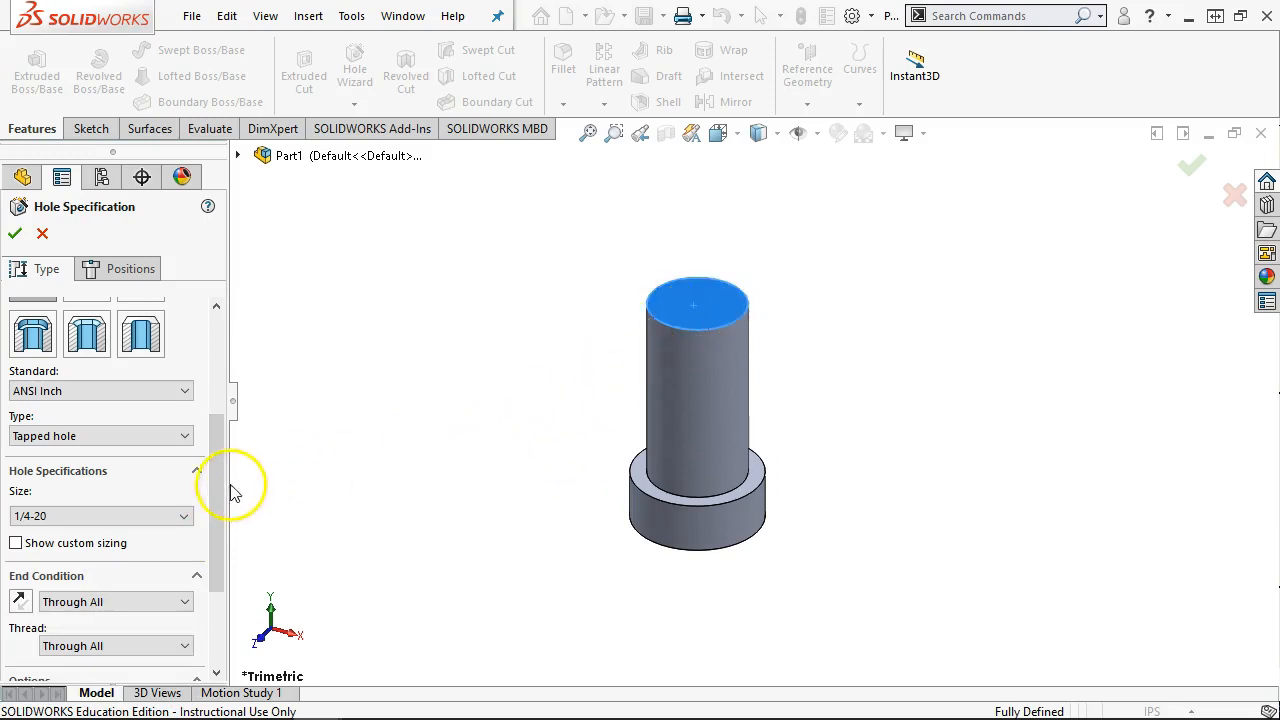
left_click_drag(220, 477, 220, 536)
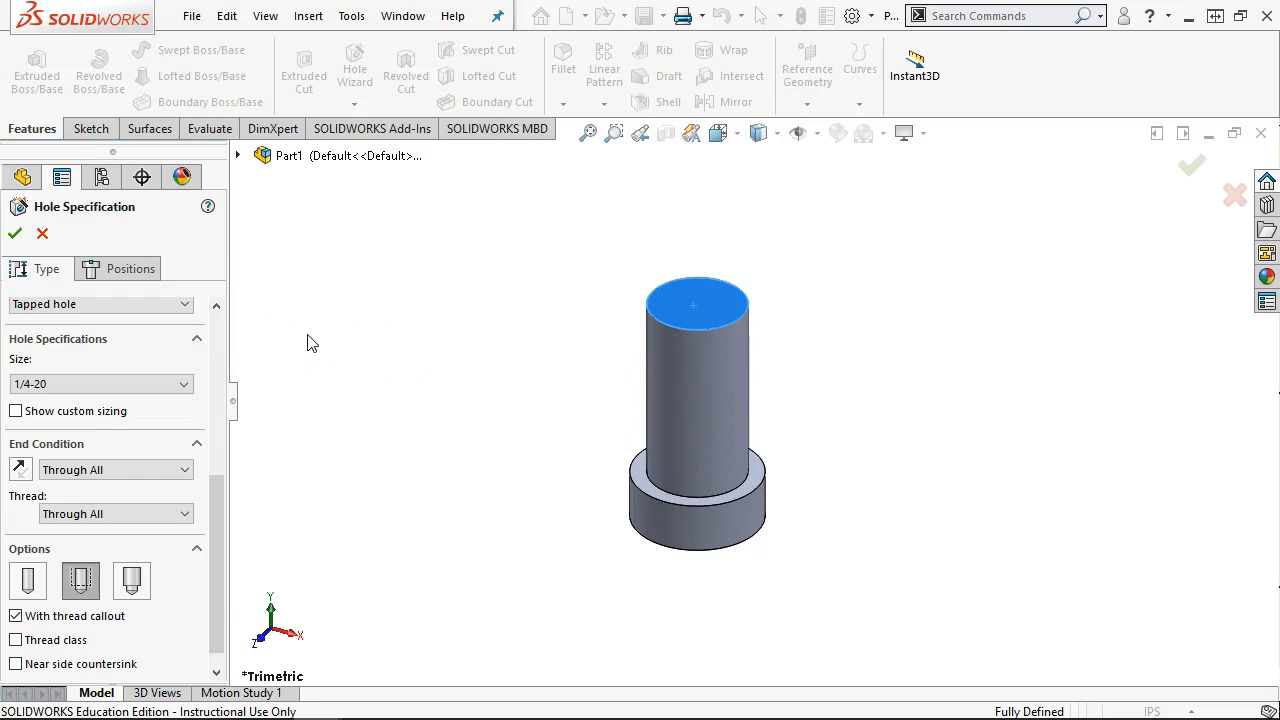
left_click_drag(221, 563, 217, 349)
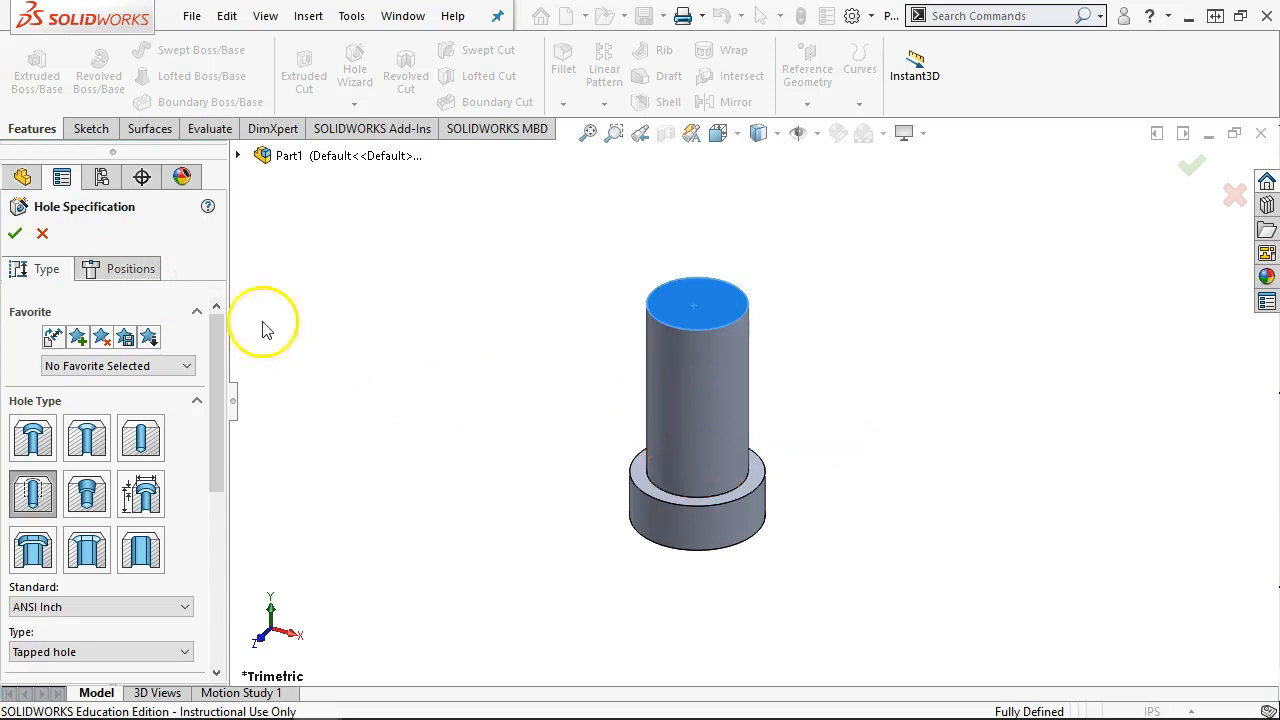
left_click(112, 268)
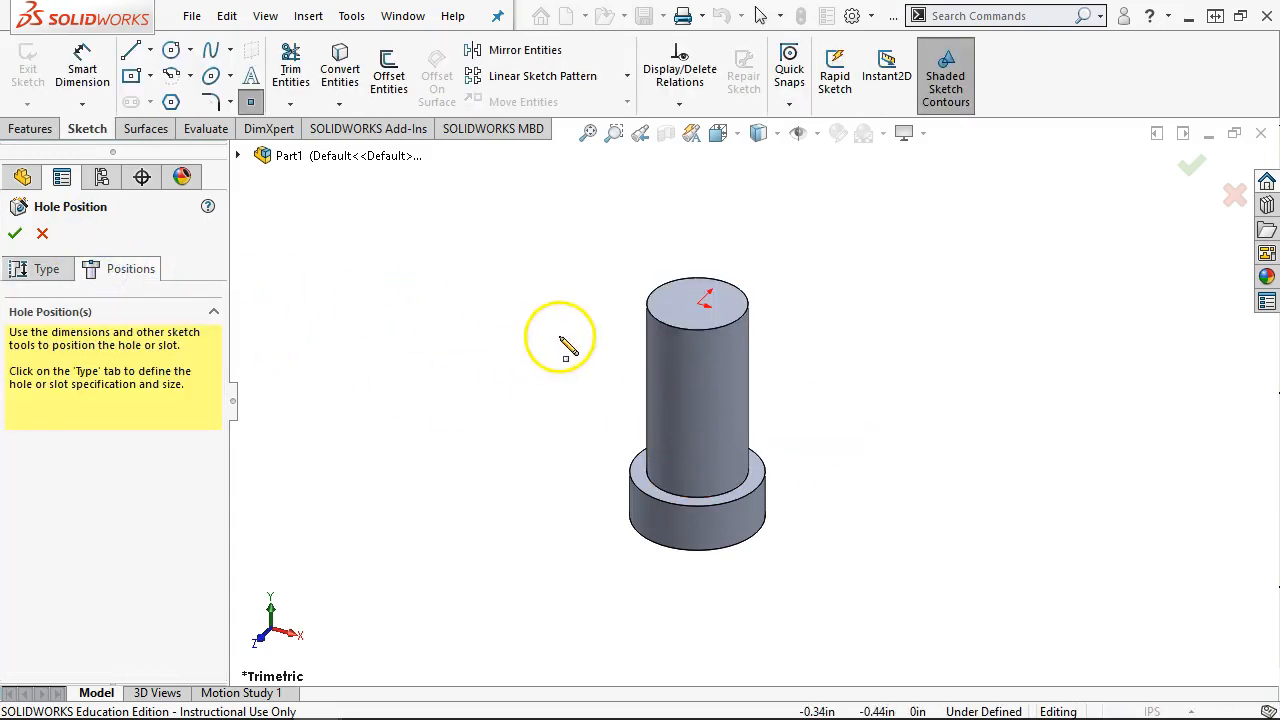
left_click(697, 304)
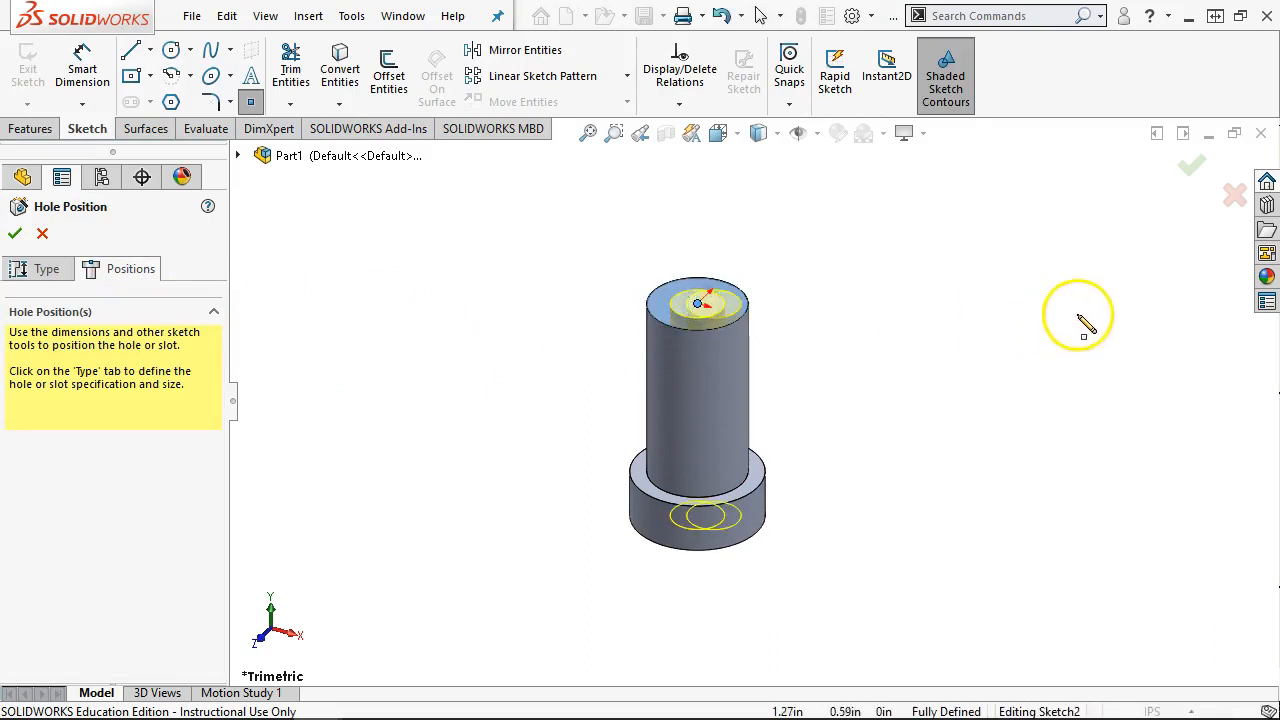
left_click(50, 271)
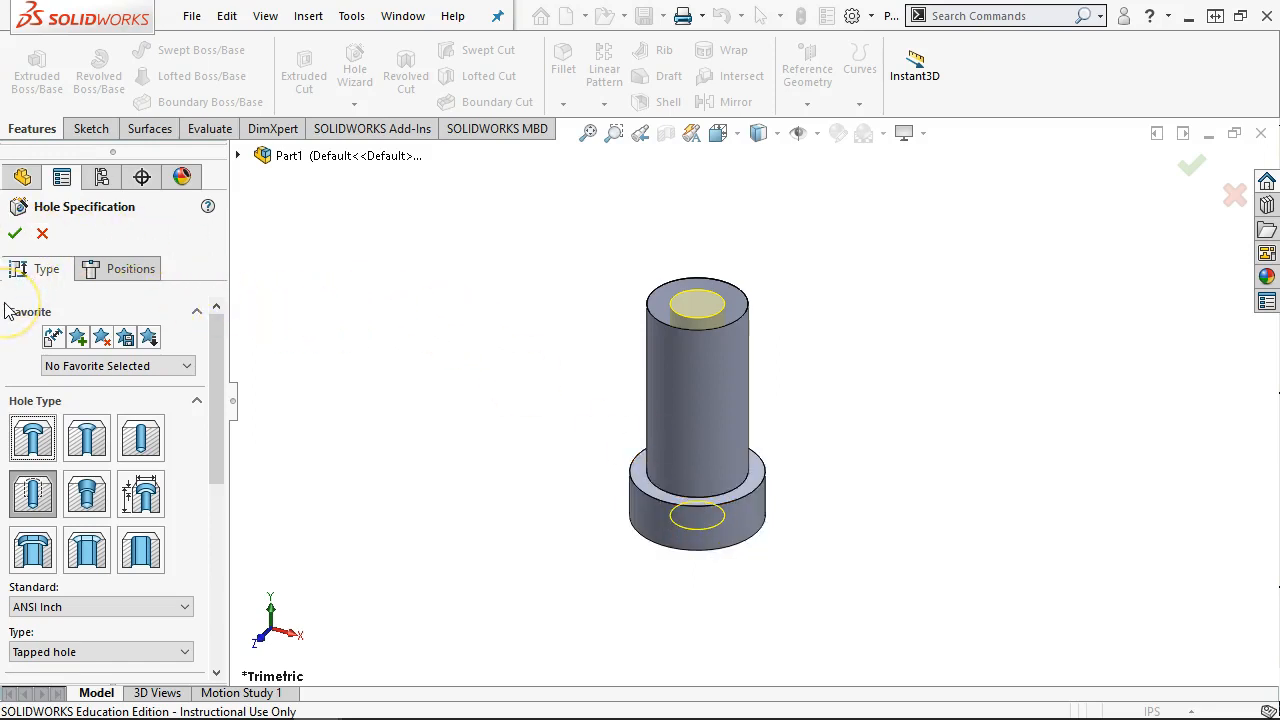
left_click(15, 232)
middle_click_drag(326, 340, 531, 449)
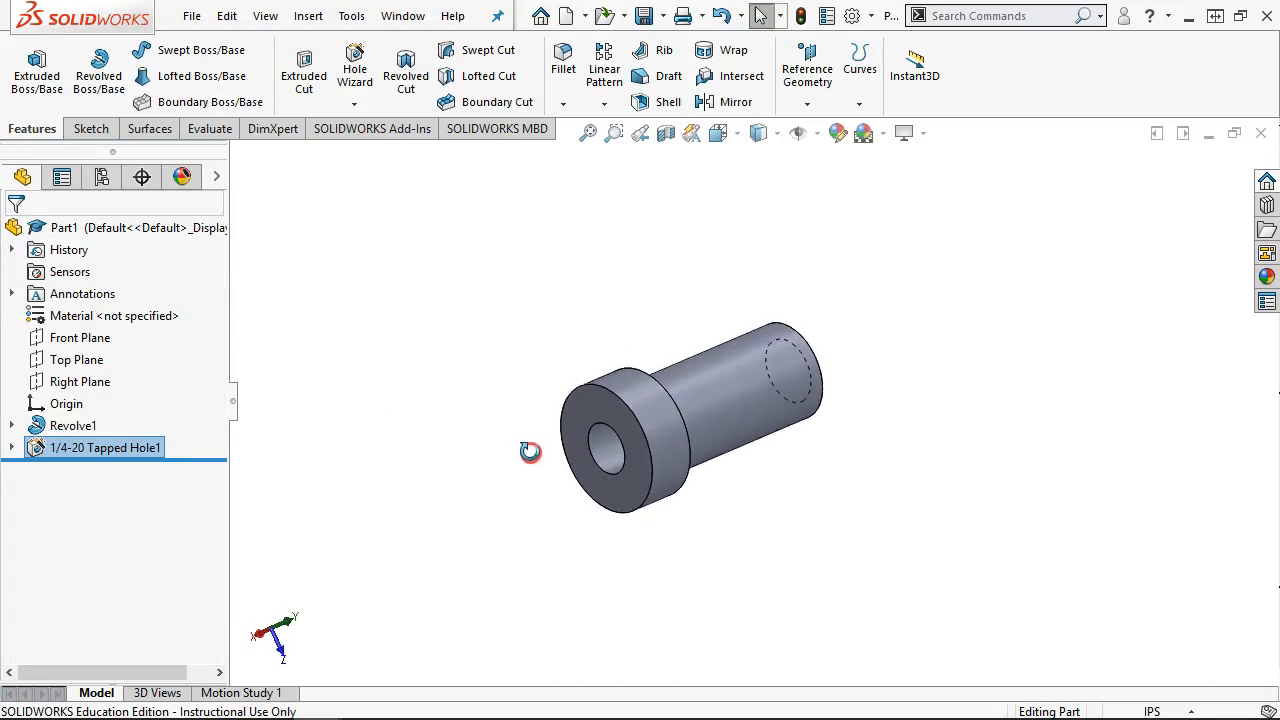
Step: Save the part as AXLE.SLDPRT in the GDT Example folder
left_click(644, 17)
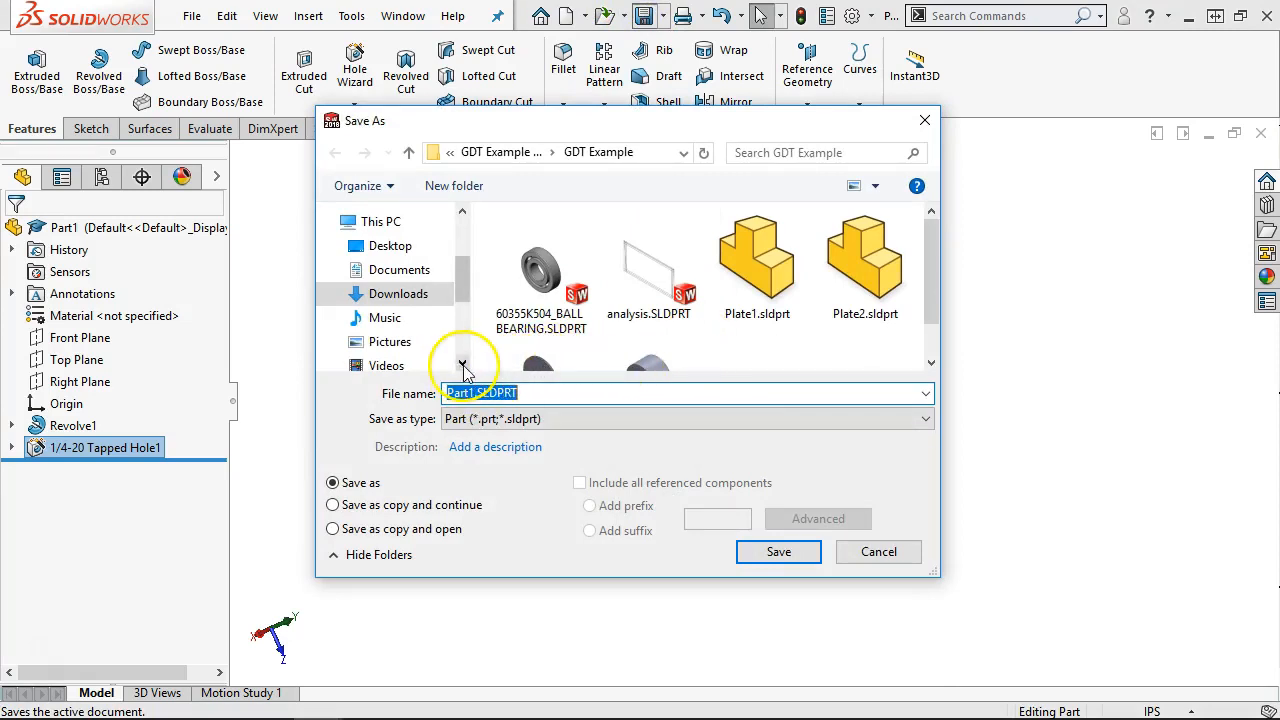
left_click(486, 393)
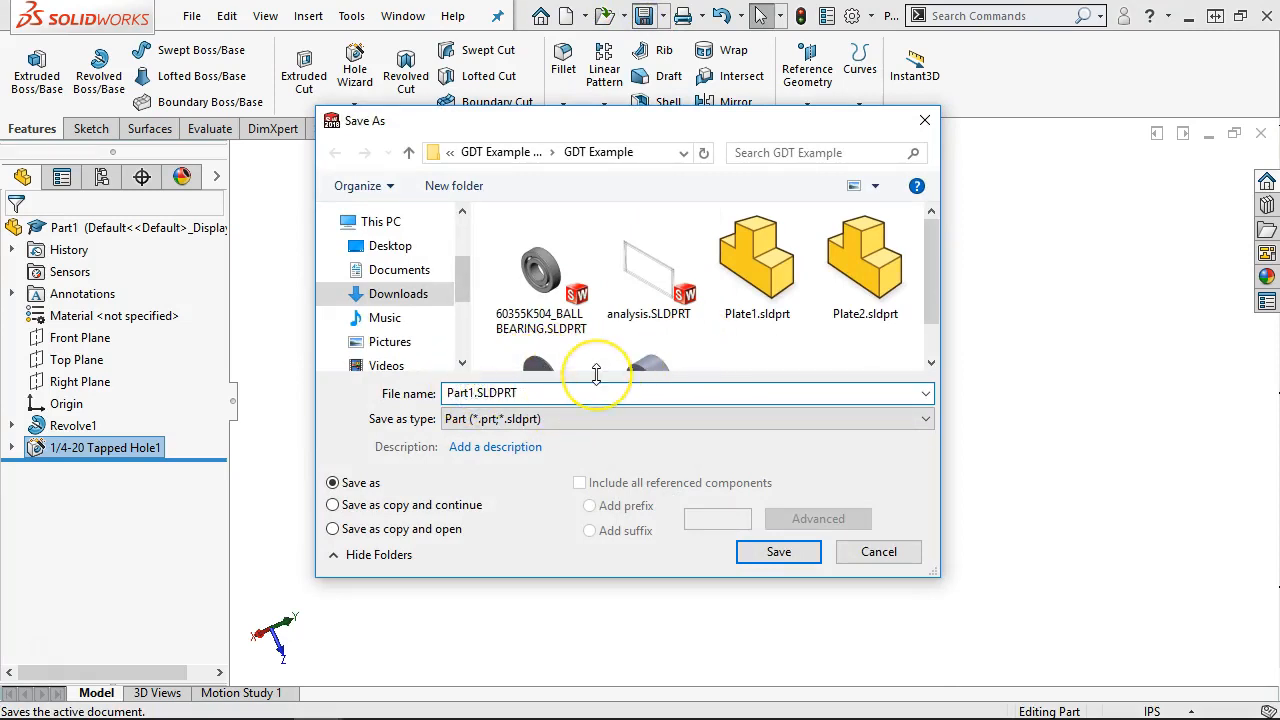
key("BackSpace")
key("BackSpace")
key("BackSpace")
key("BackSpace")
key("BackSpace")
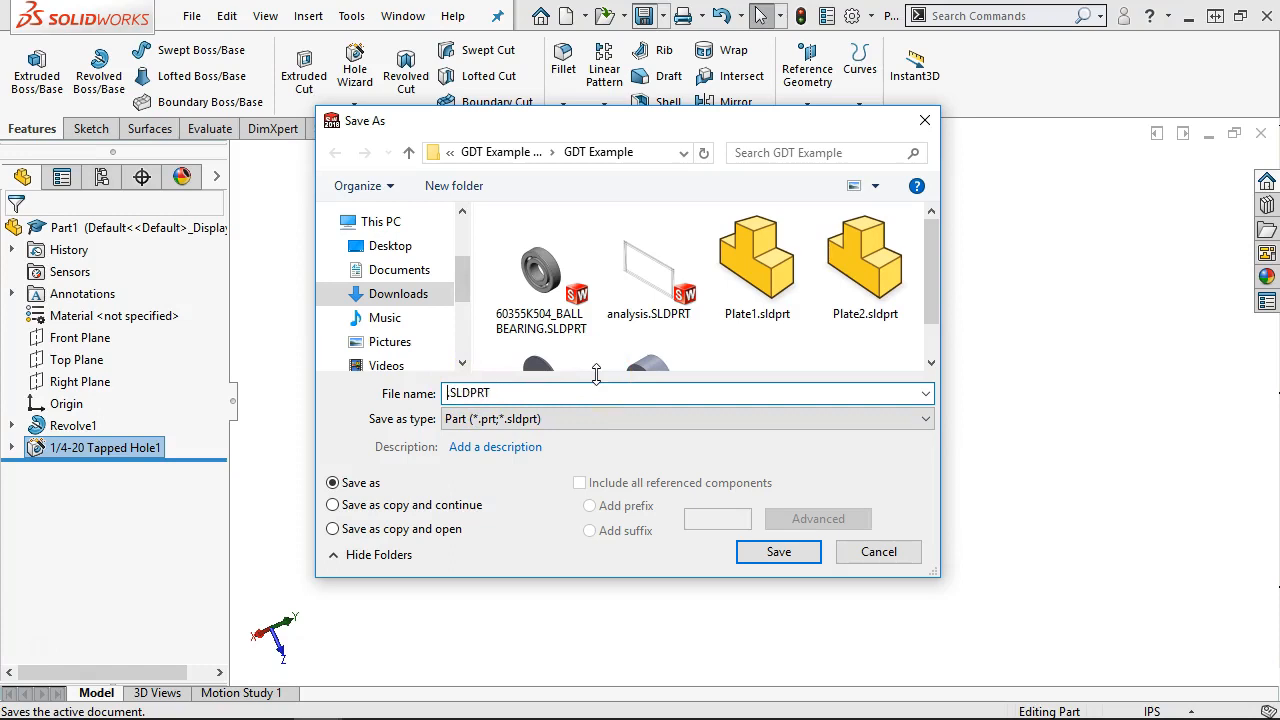
type("AXLE")
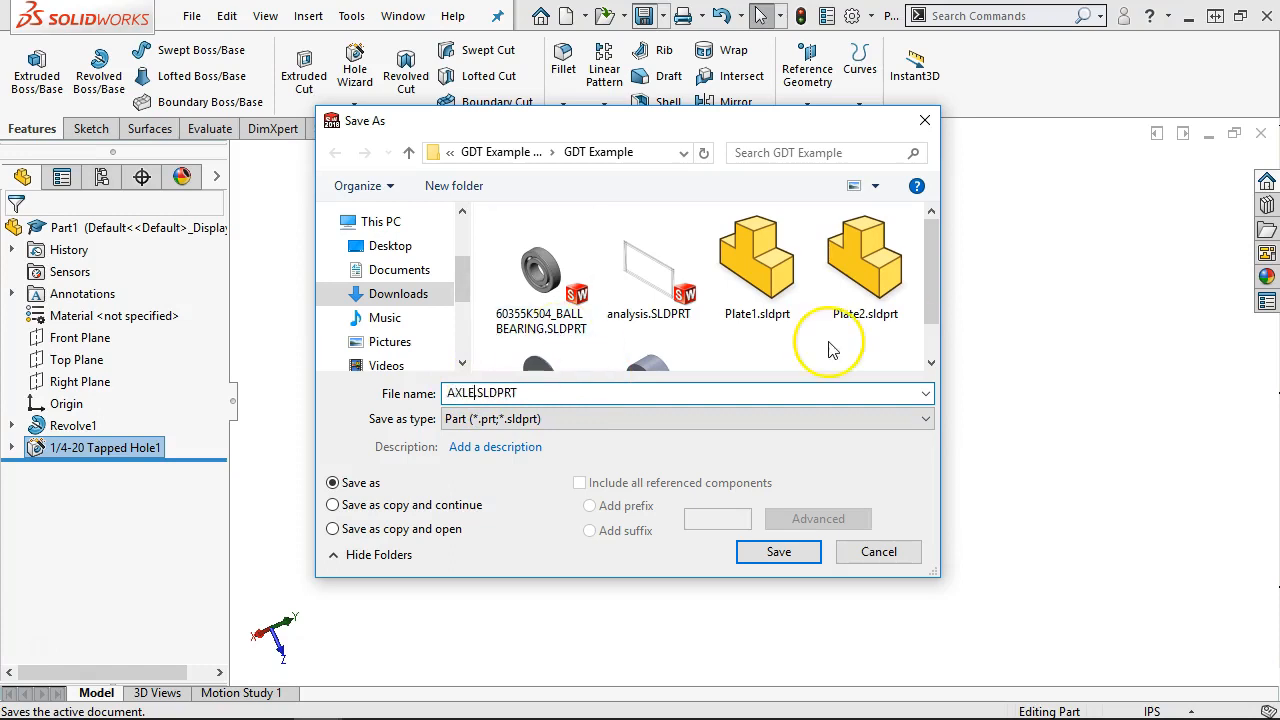
left_click(778, 552)
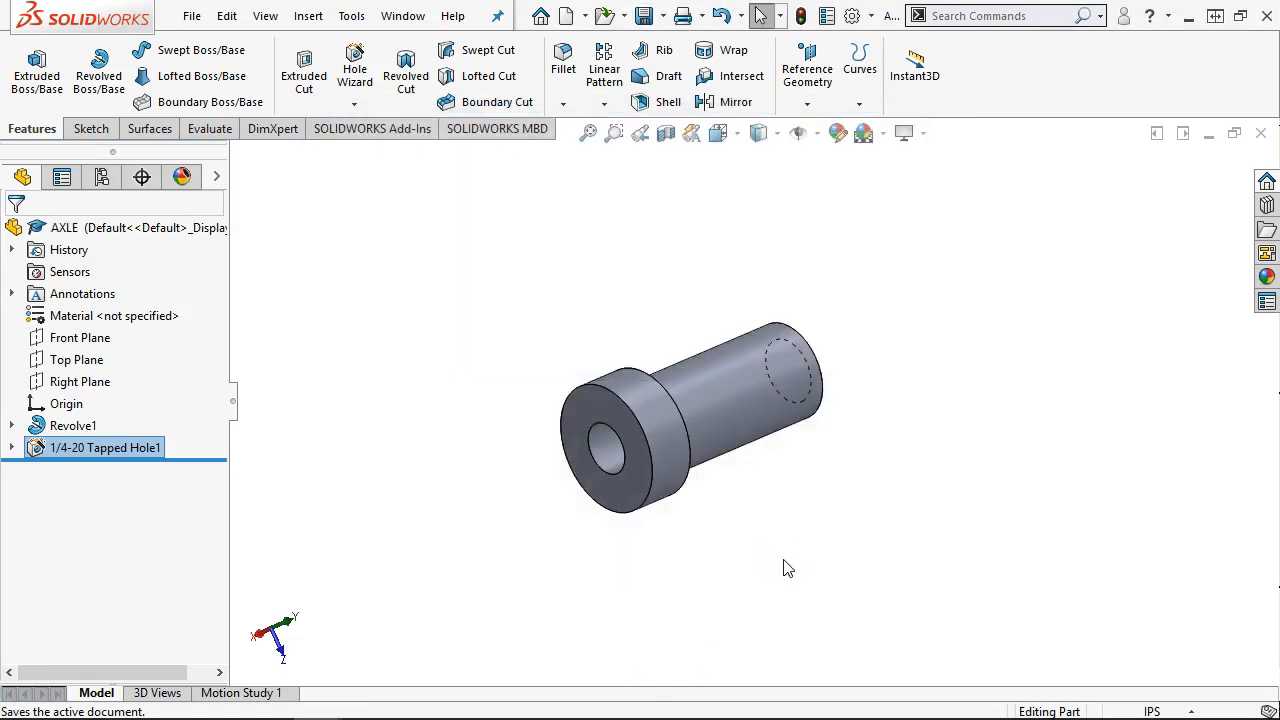
Step: Add a mate reference with the circular edge where the shank meets the flange as primary entity, and save the part
middle_click_drag(843, 398, 726, 386)
key("Escape")
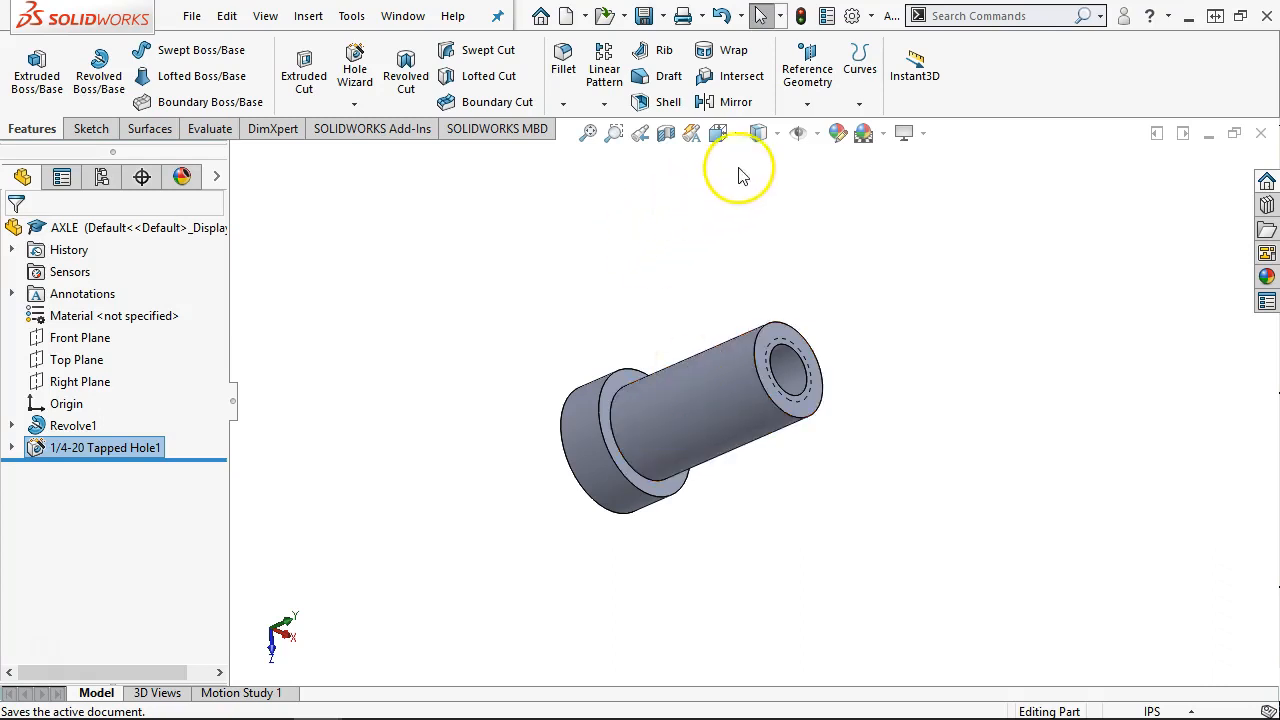
left_click(808, 106)
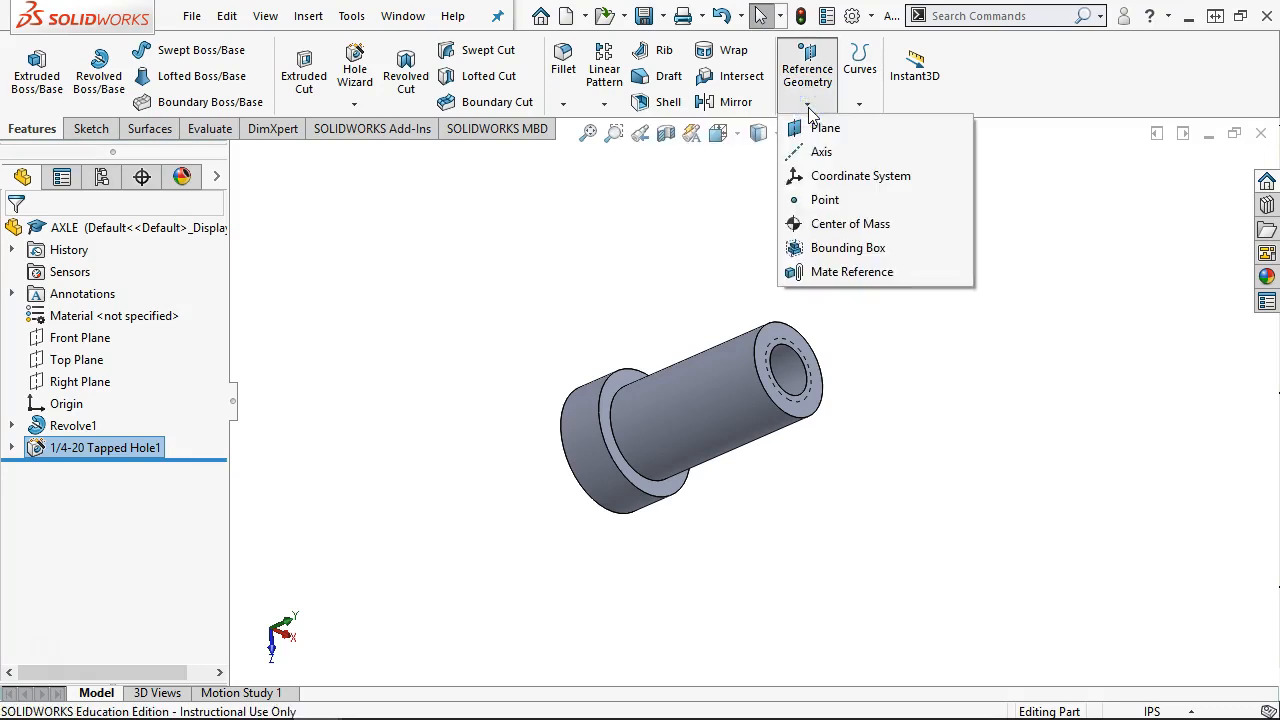
left_click(847, 257)
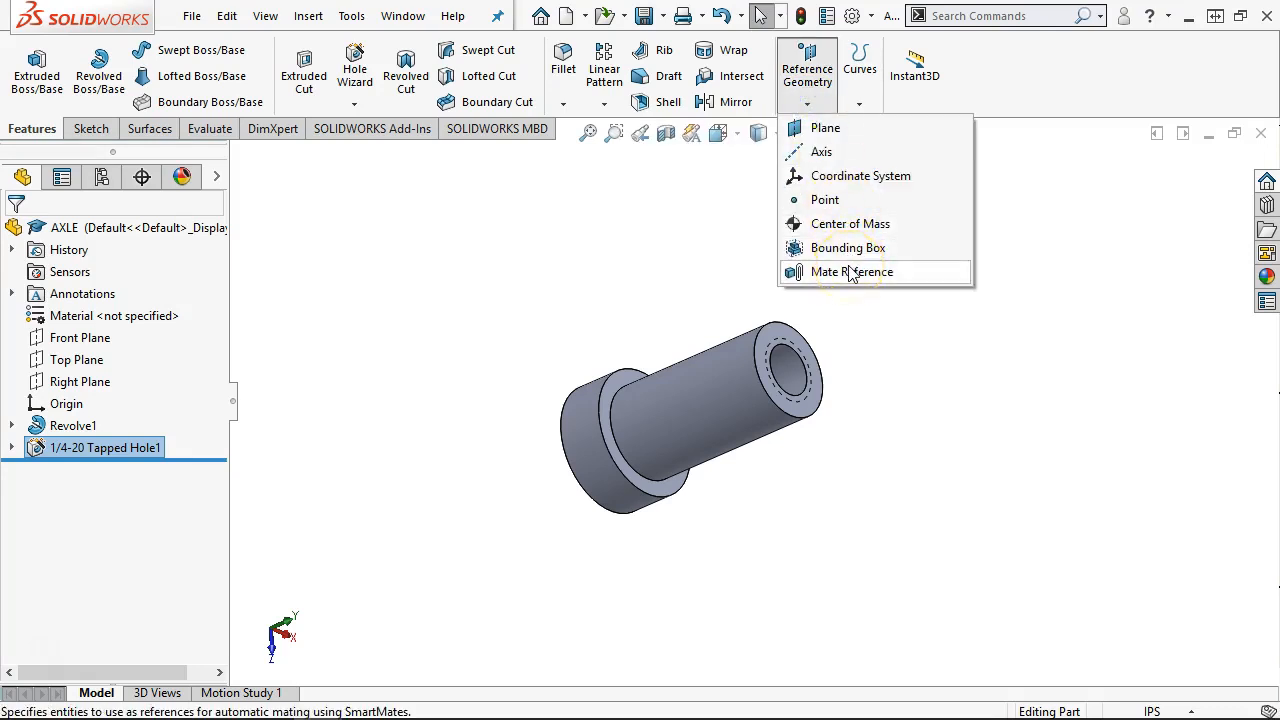
left_click(850, 272)
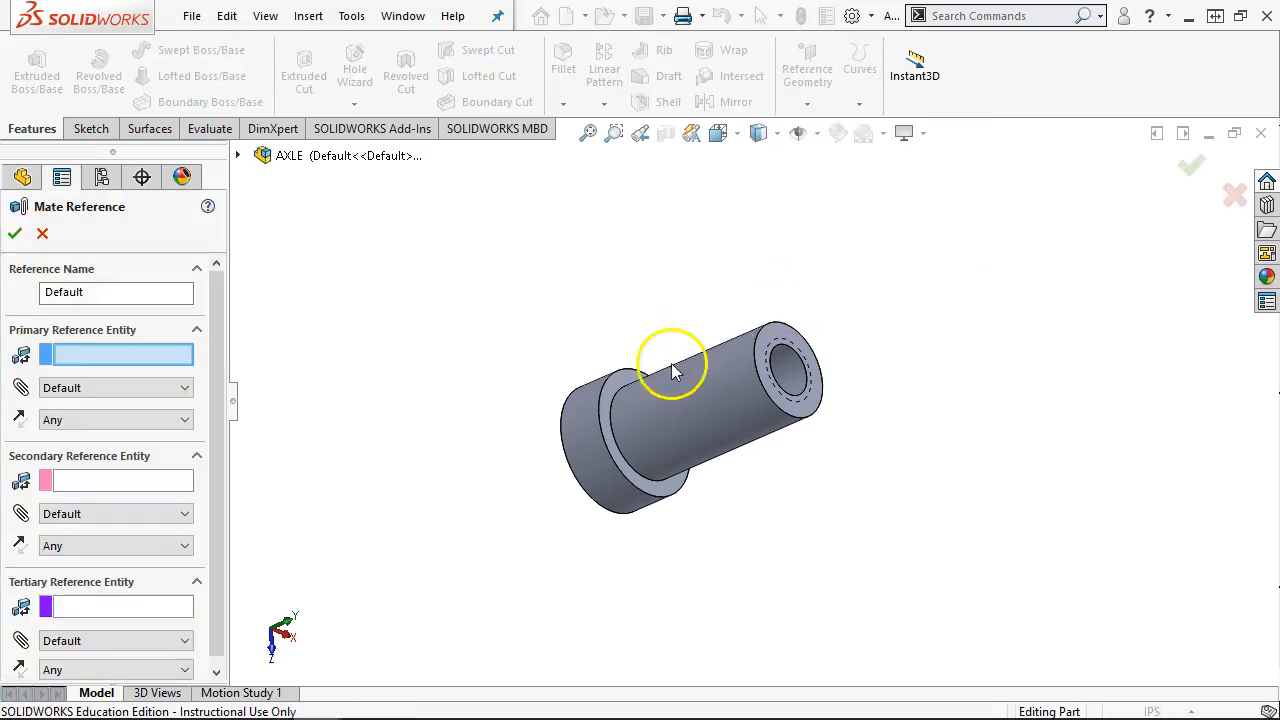
left_click(617, 442)
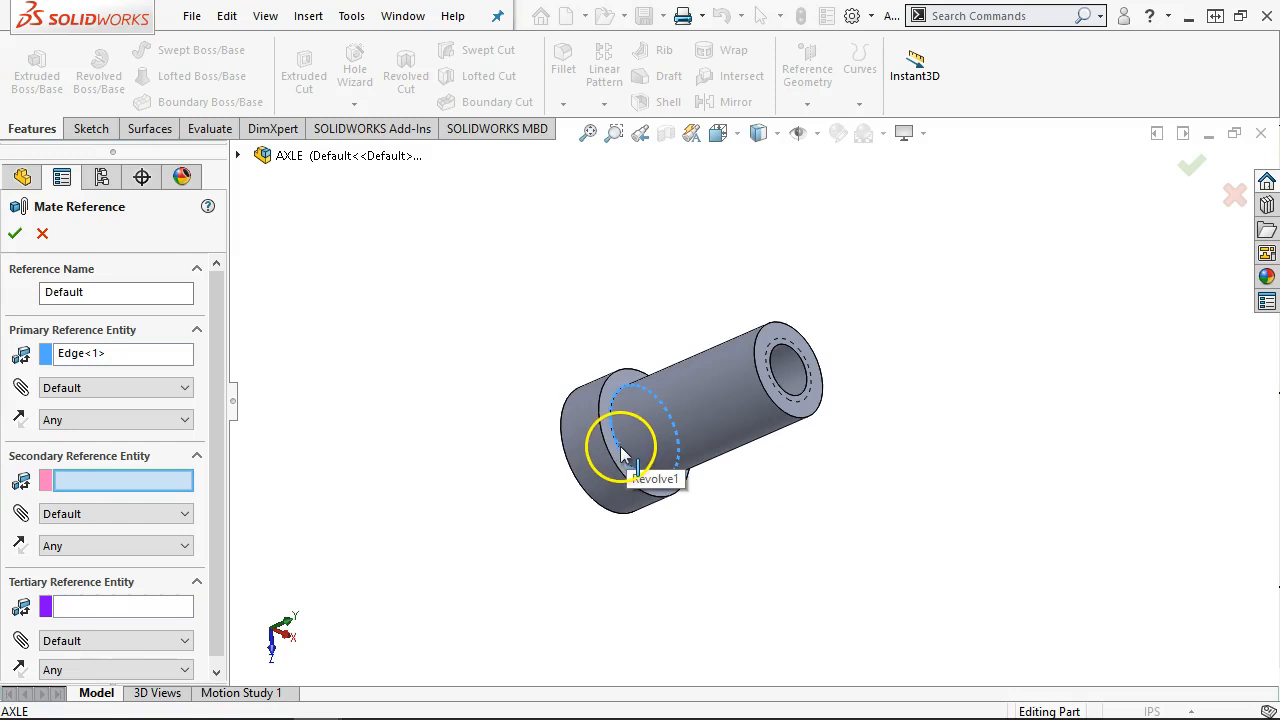
left_click(15, 233)
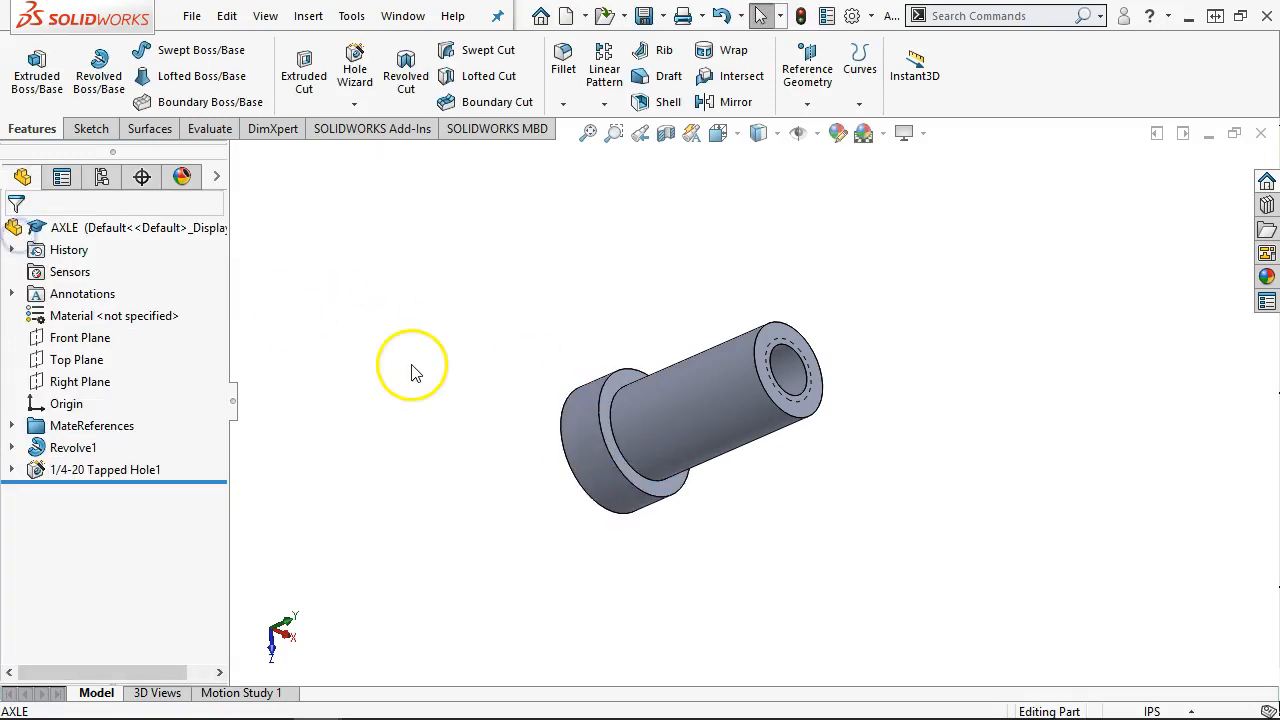
left_click(645, 16)
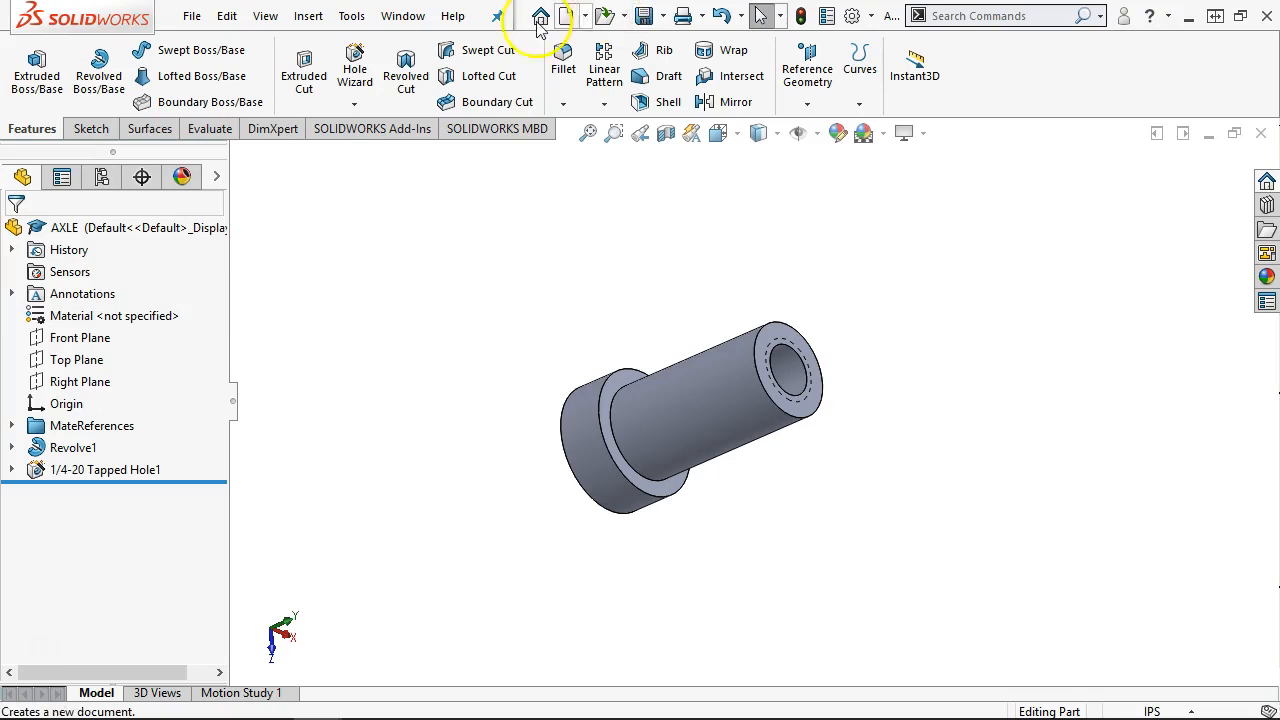
Step: Tile the open documents horizontally, minimize the Pulley drawing and enlarge the Pulley assembly window downward
left_click(405, 16)
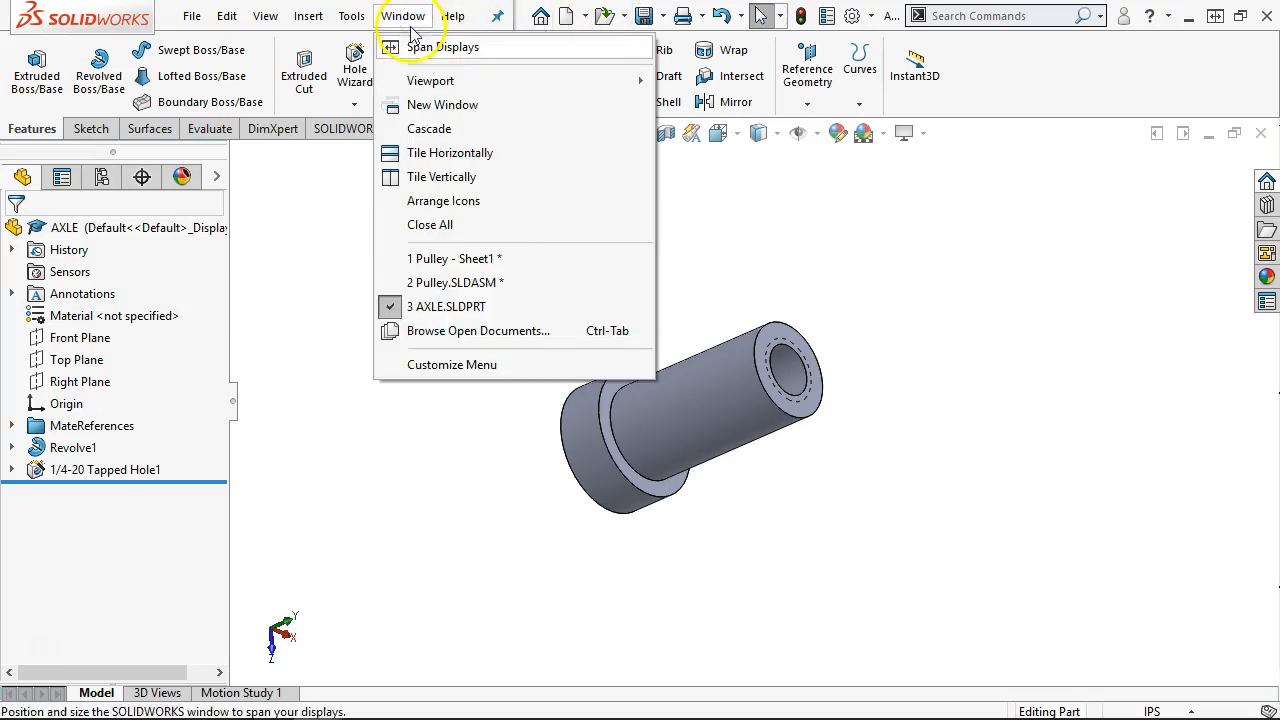
left_click(484, 155)
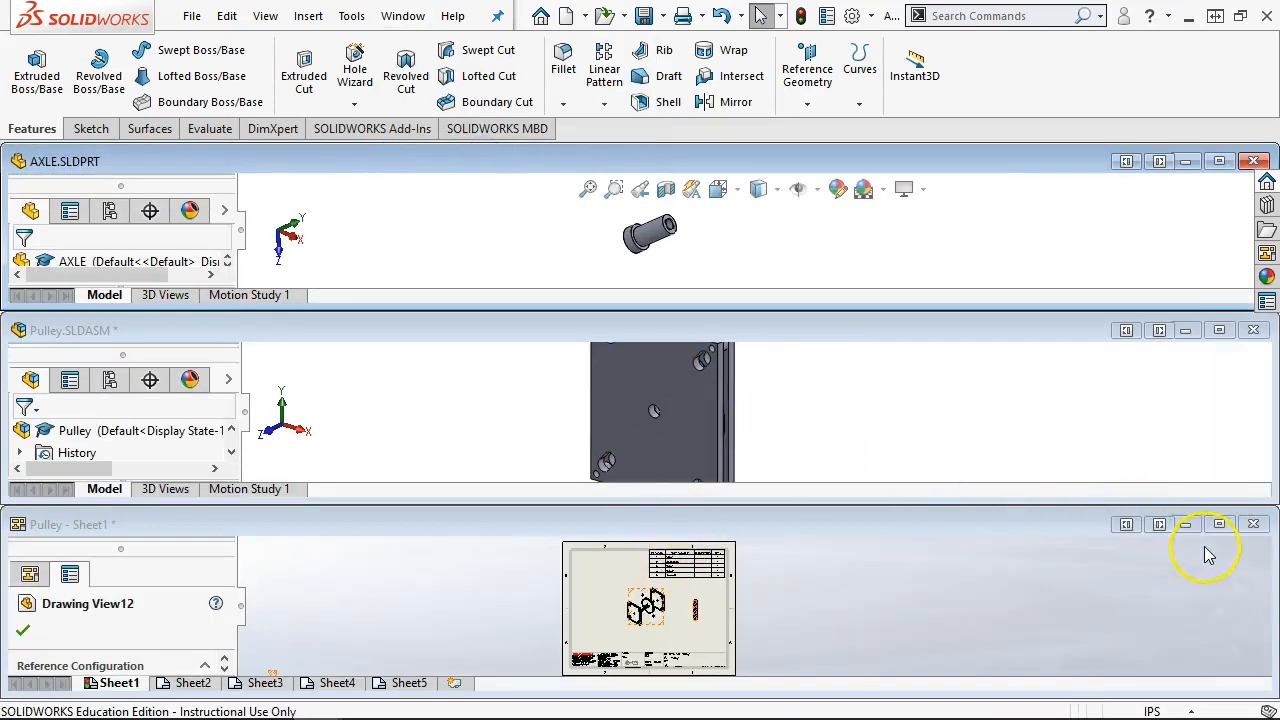
left_click(1185, 524)
left_click_drag(752, 503, 763, 703)
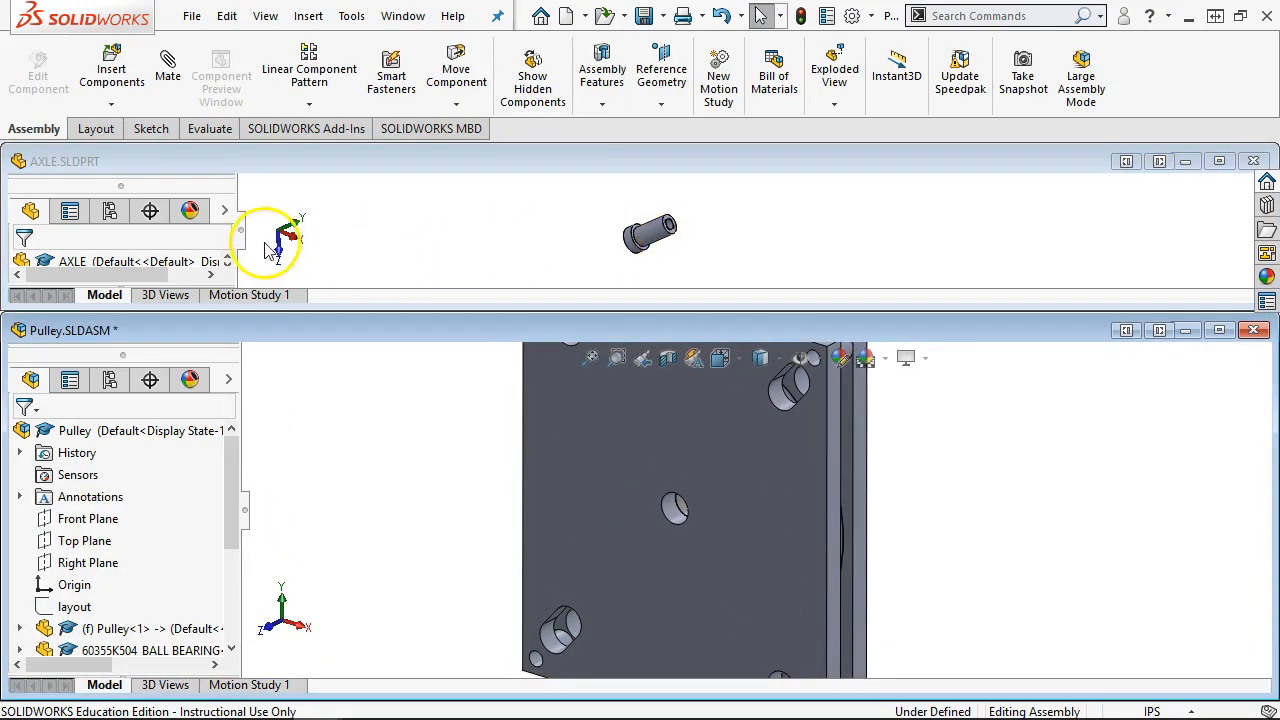
Step: Insert the AXLE part into the Pulley assembly, snapping it into the central hole of Plate1, and check its placement
left_click_drag(34, 262, 676, 519)
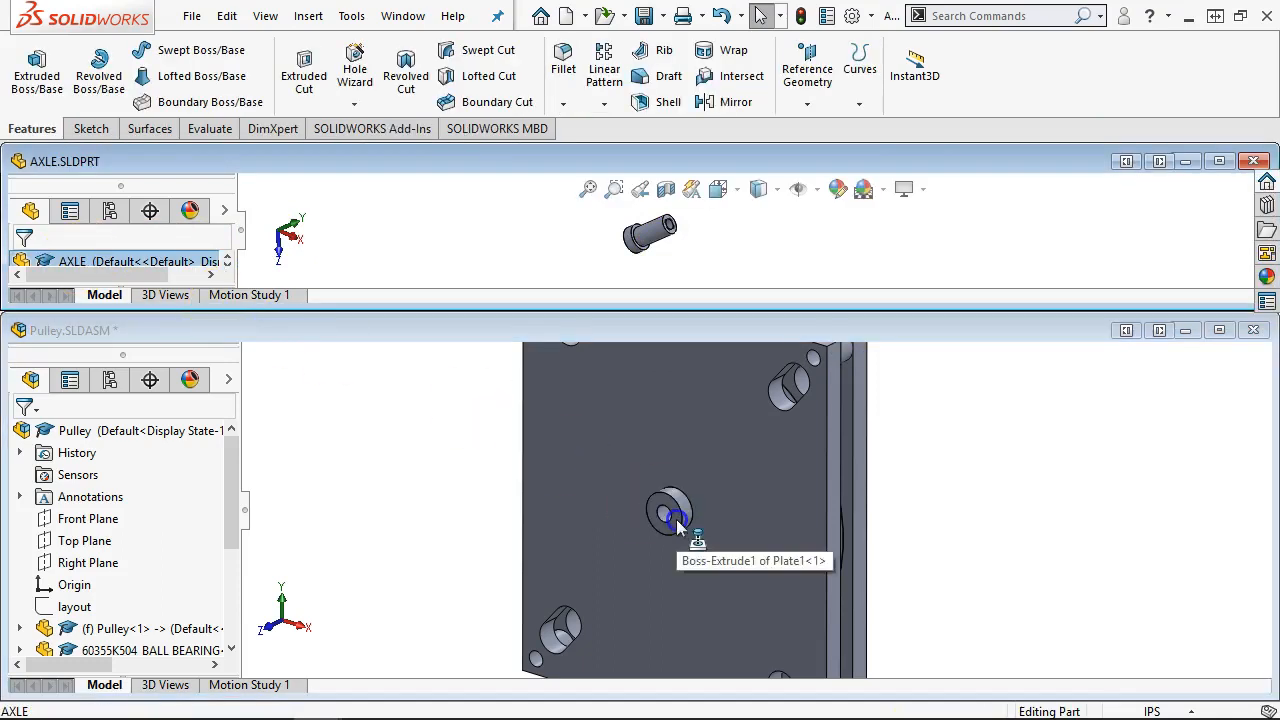
left_click_drag(676, 519, 654, 497)
middle_click_drag(748, 472, 742, 338)
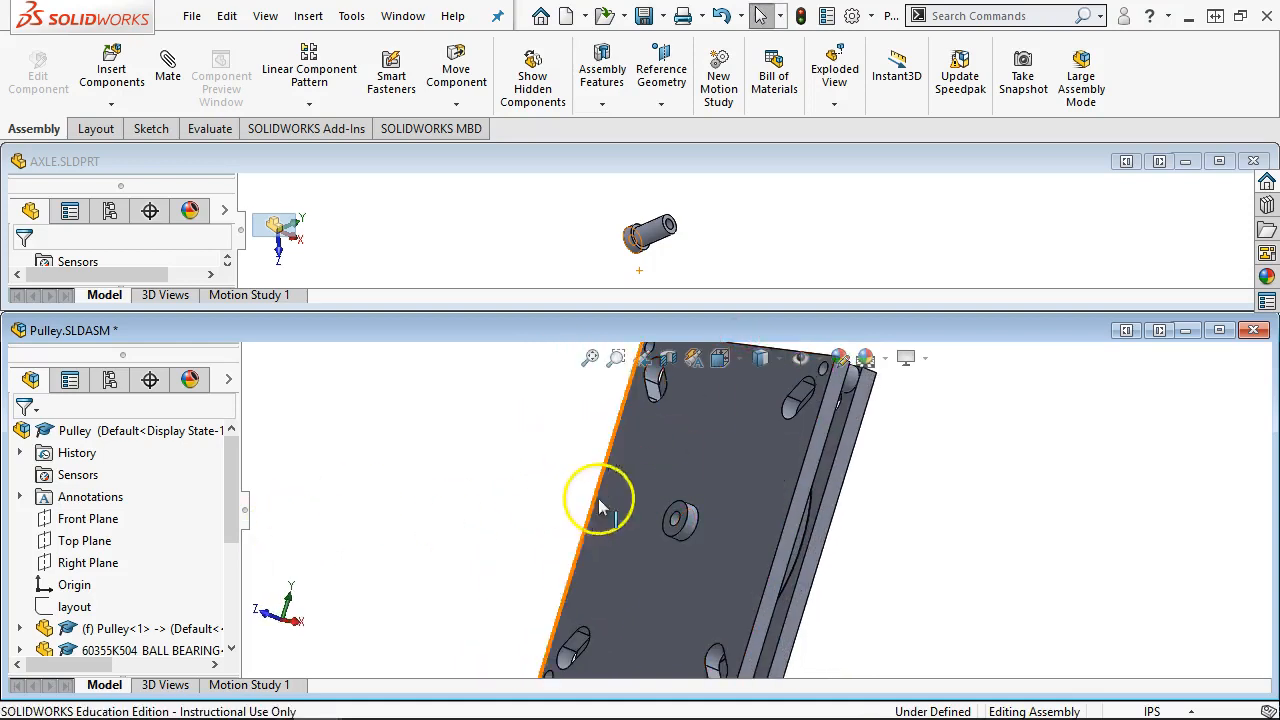
scroll(660, 500, "down", 2)
left_click(669, 530)
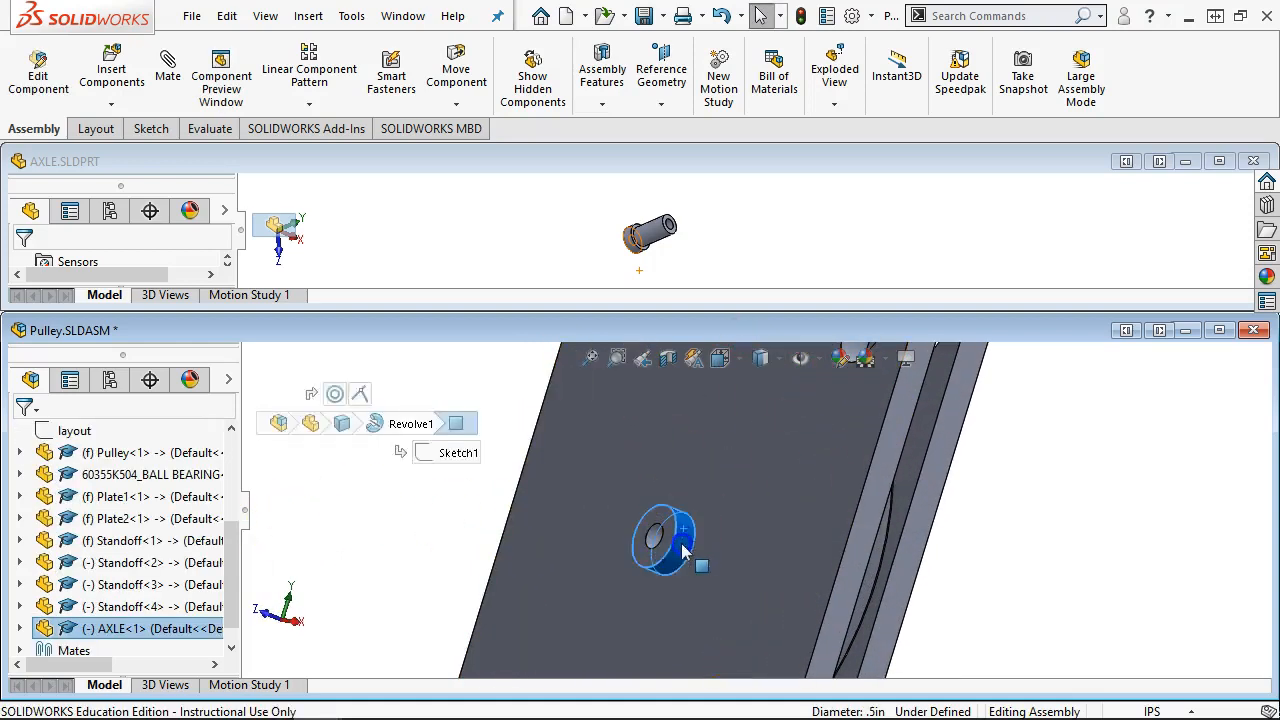
key("Escape")
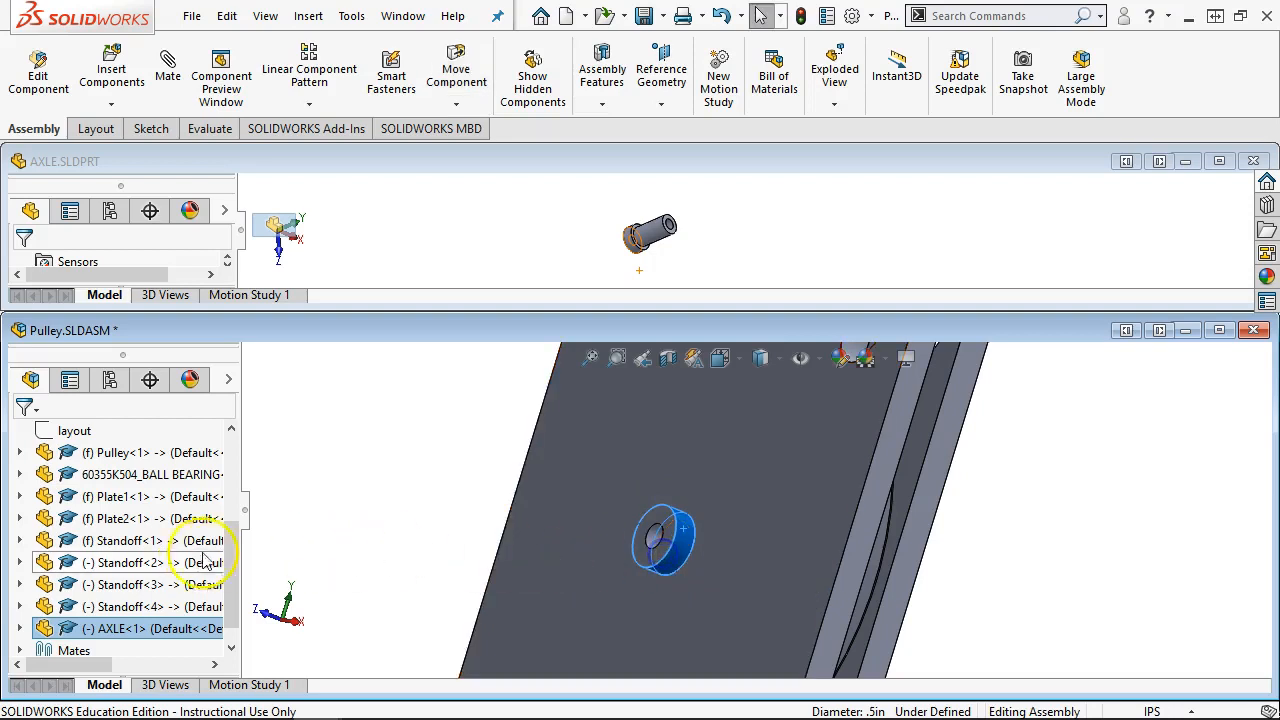
left_click(85, 628)
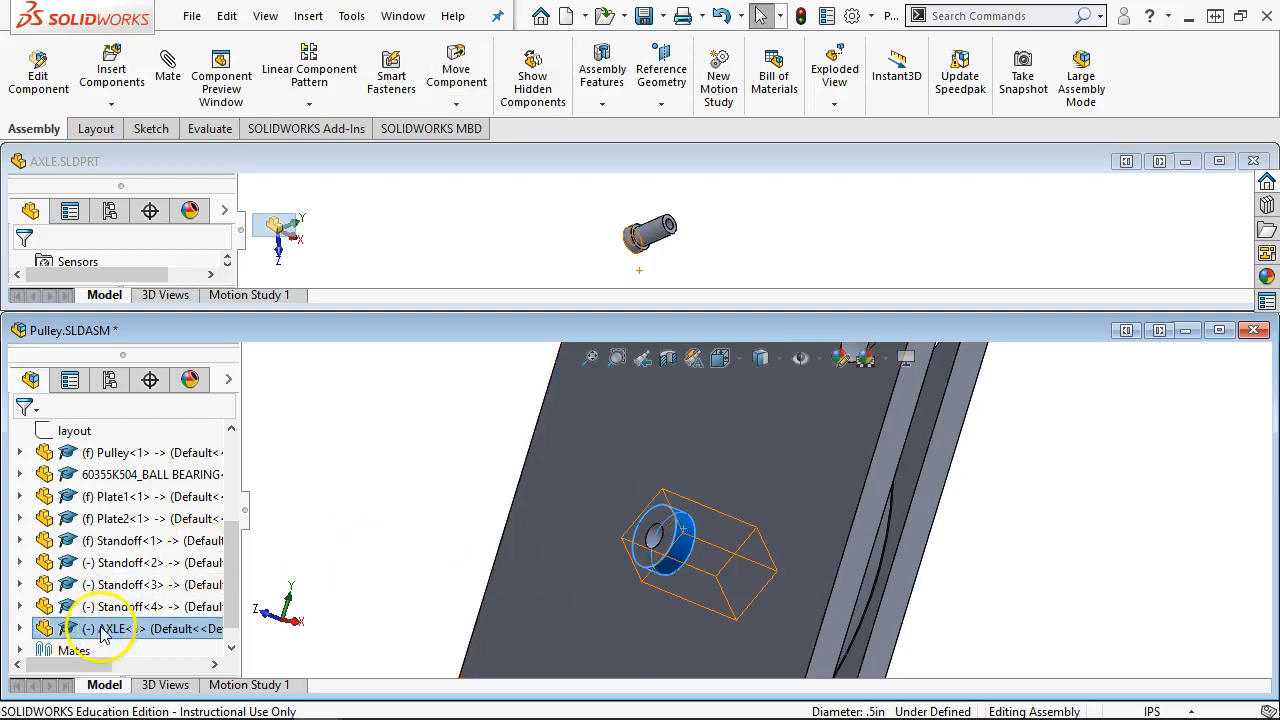
left_click(100, 570)
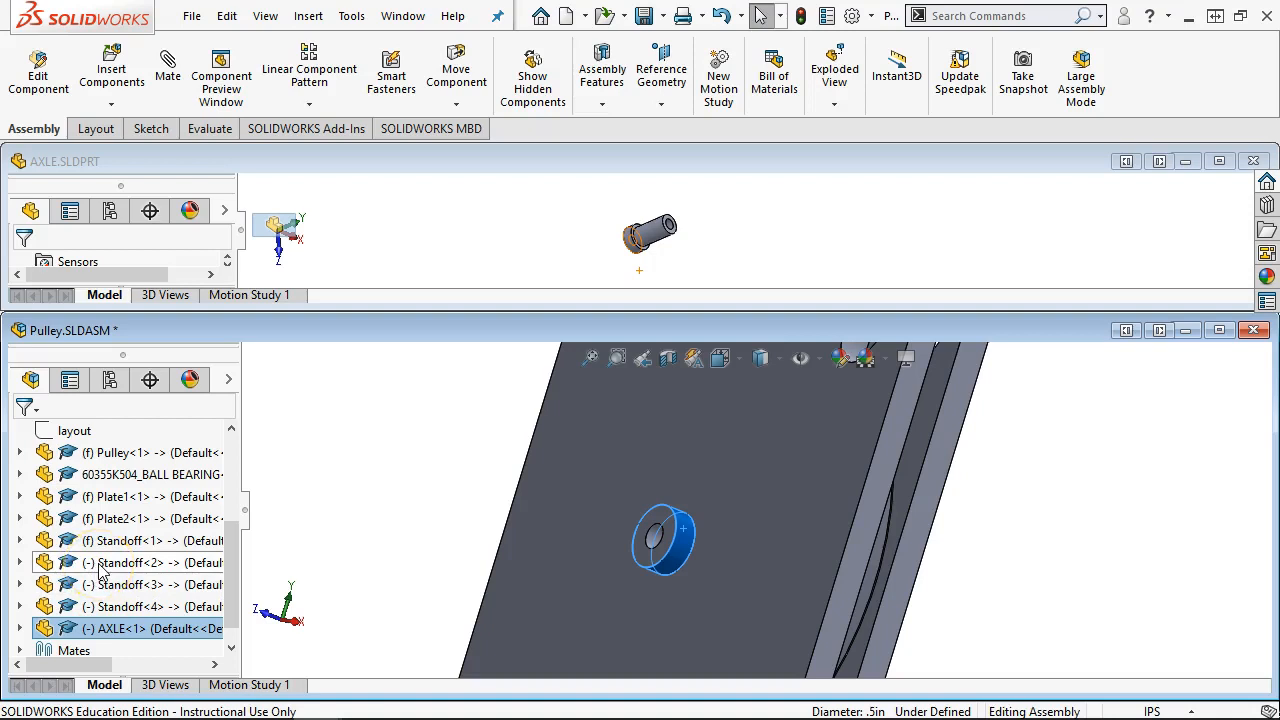
scroll(100, 560, "down", 1)
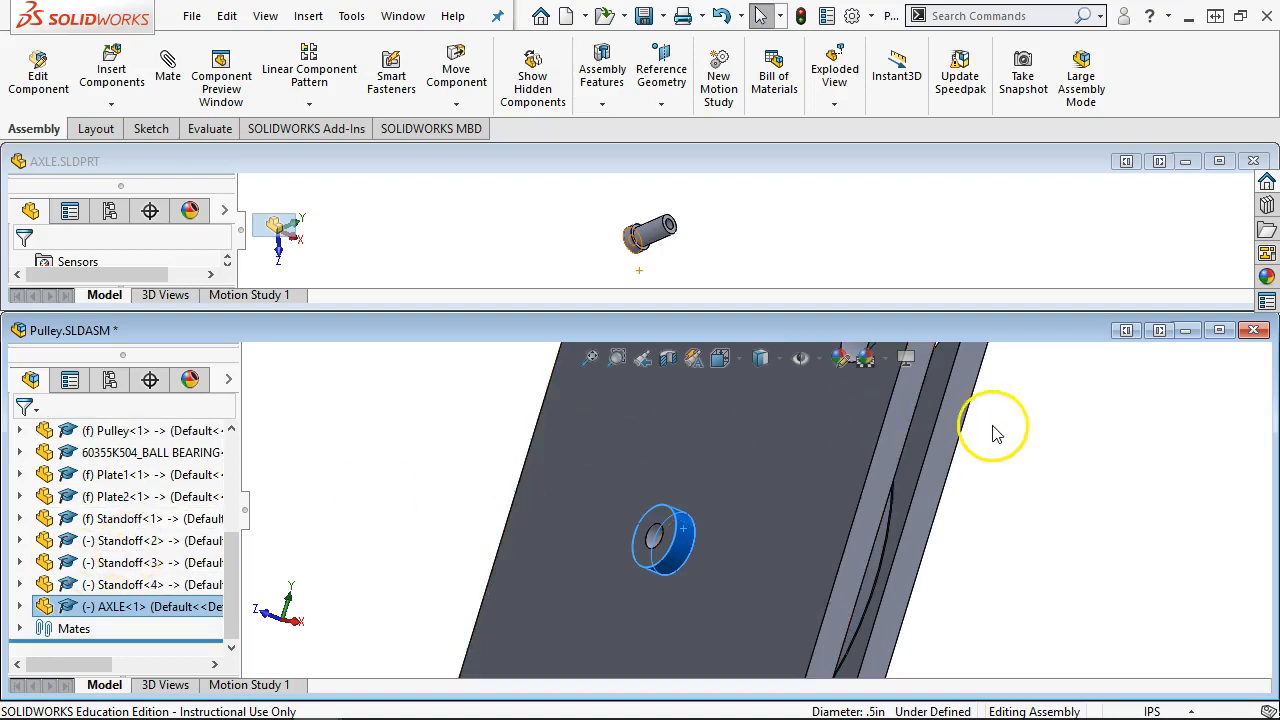
Step: Maximize the Pulley assembly and measure the distance between the axle's shank end face and the outer face of Plate2
left_click(1219, 330)
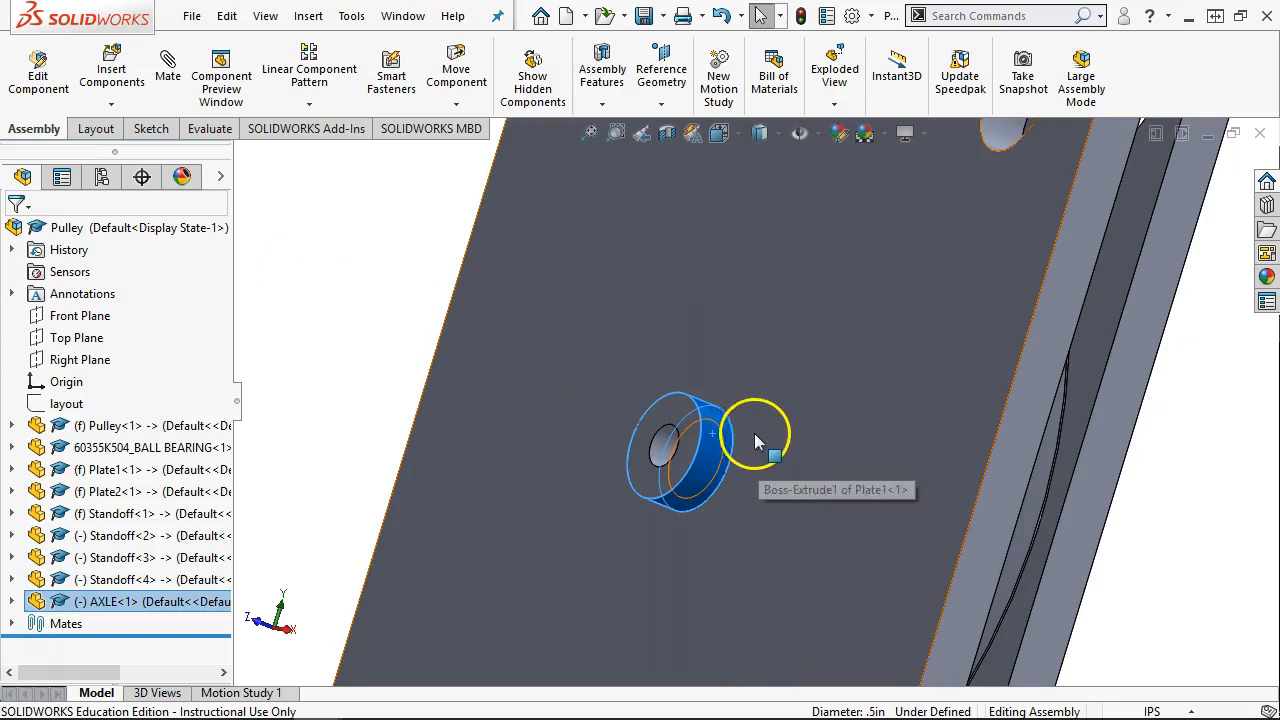
scroll(753, 455, "up", 5)
scroll(752, 452, "up", 1)
middle_click_drag(737, 432, 809, 419)
scroll(765, 438, "down", 2)
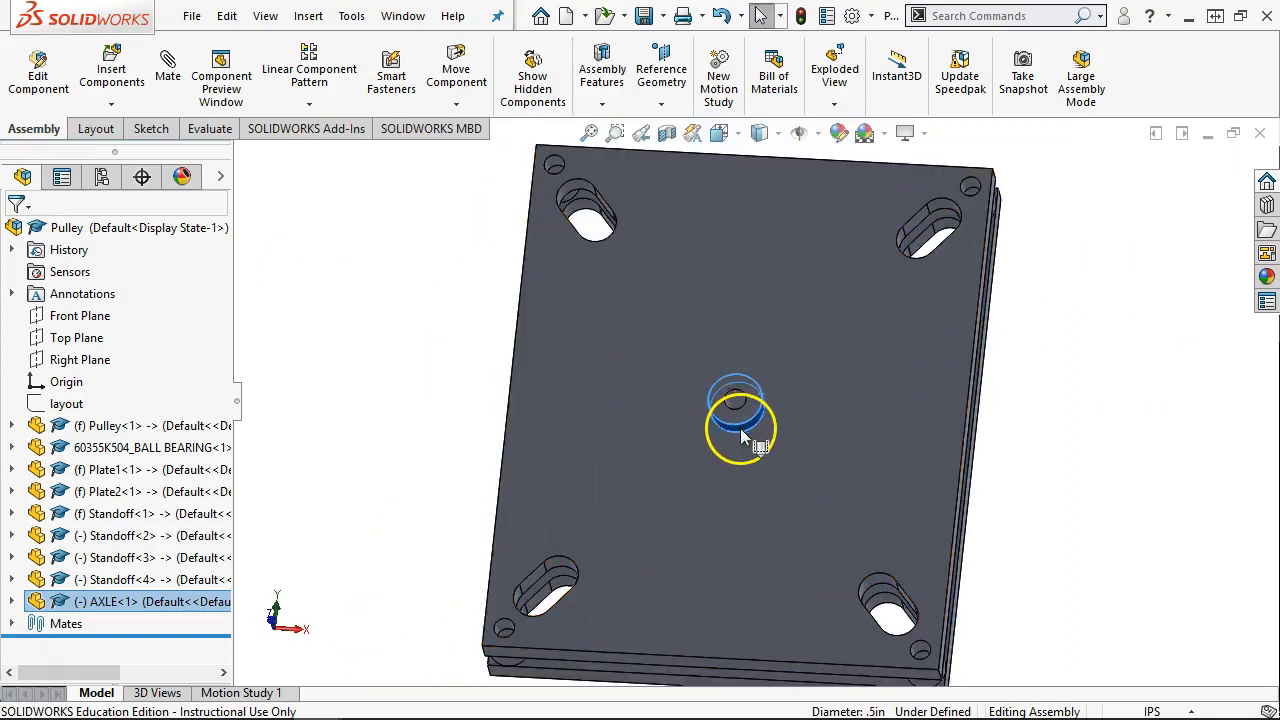
scroll(768, 422, "down", 3)
middle_click_drag(771, 400, 546, 100)
middle_click_drag(600, 294, 811, 297)
scroll(812, 411, "down", 4)
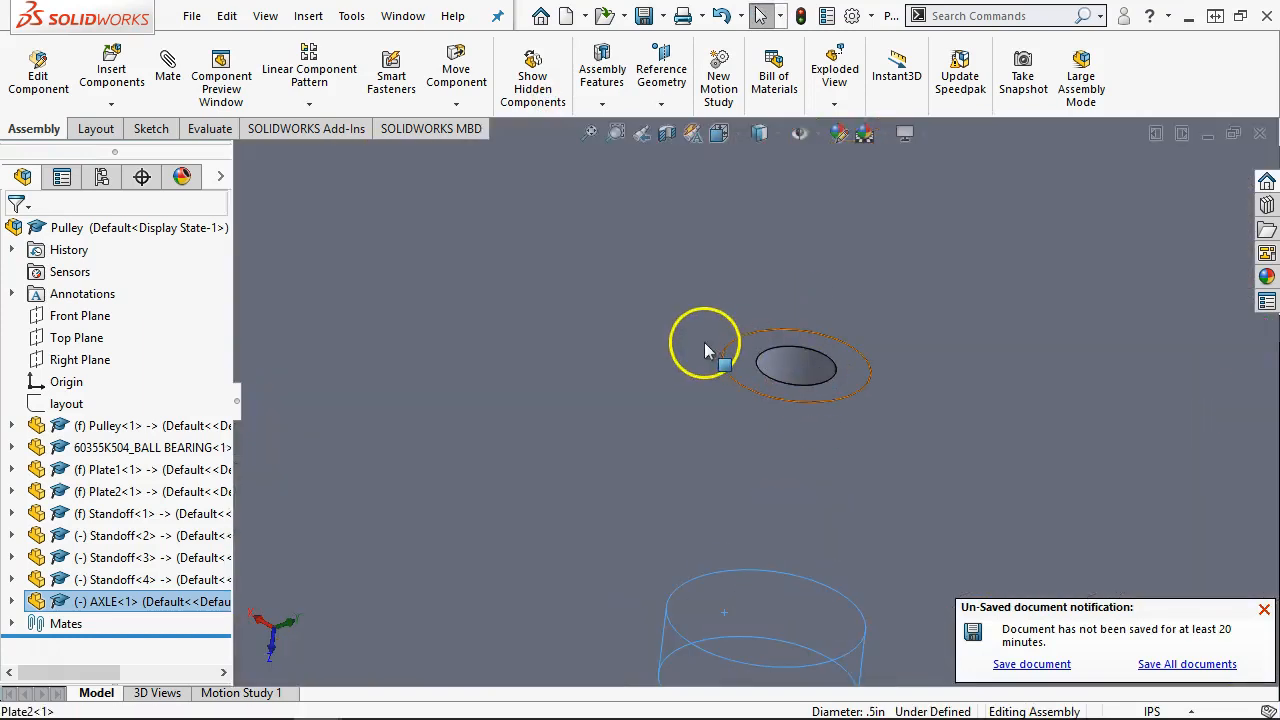
left_click(734, 355)
left_click(685, 373, "ctrl")
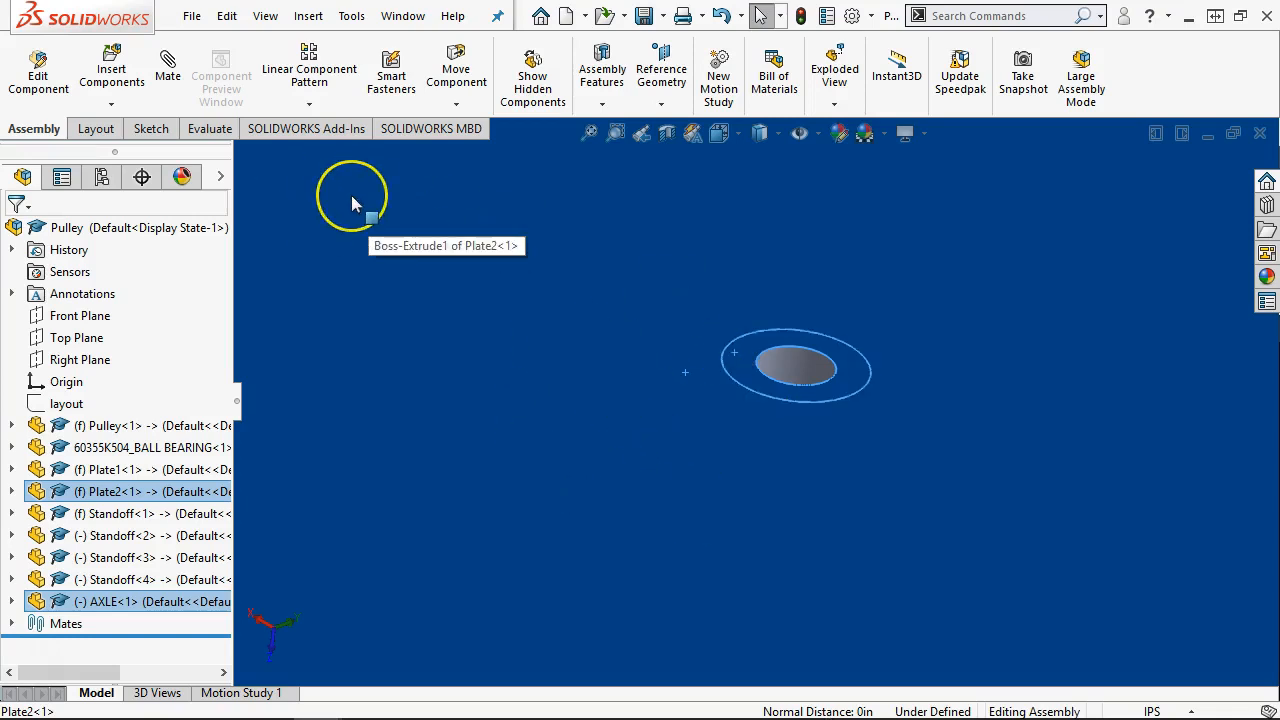
left_click(192, 131)
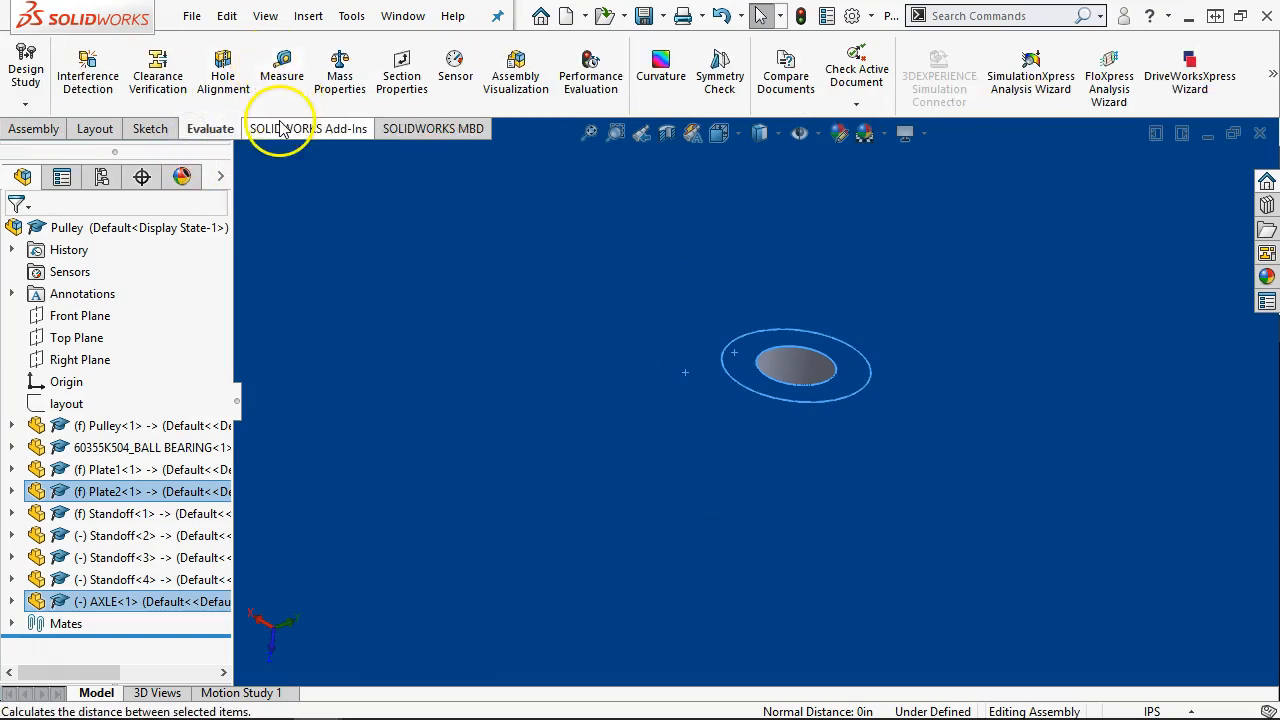
left_click(282, 72)
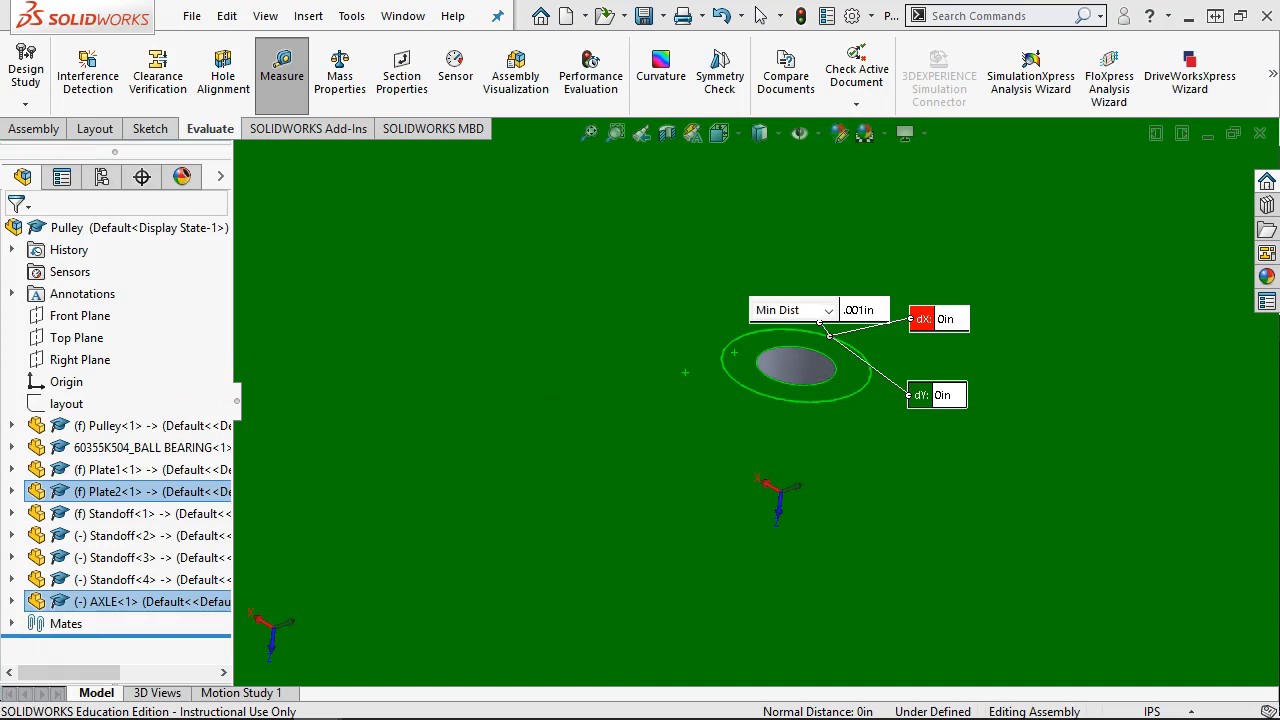
Step: Expand the measurement results and read the distance and deltas between the axle and Plate2 faces
left_click_drag(382, 243, 398, 213)
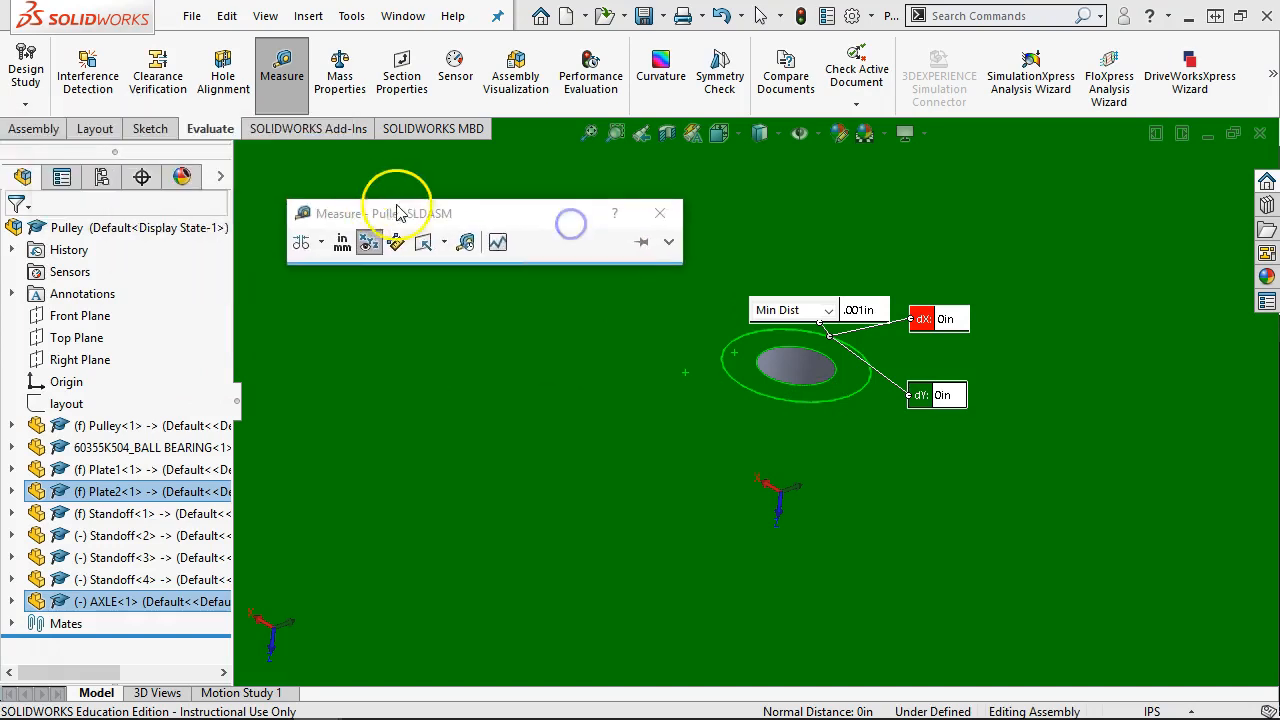
left_click(668, 243)
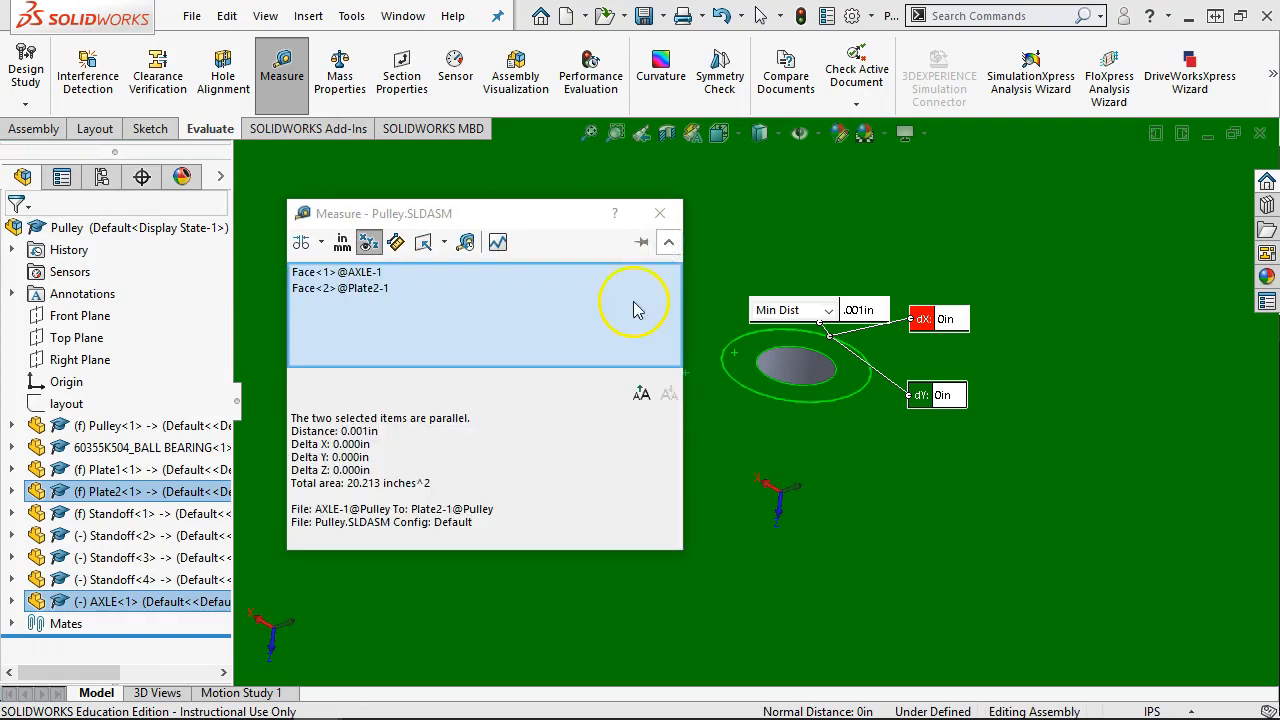
mouse_move(408, 431)
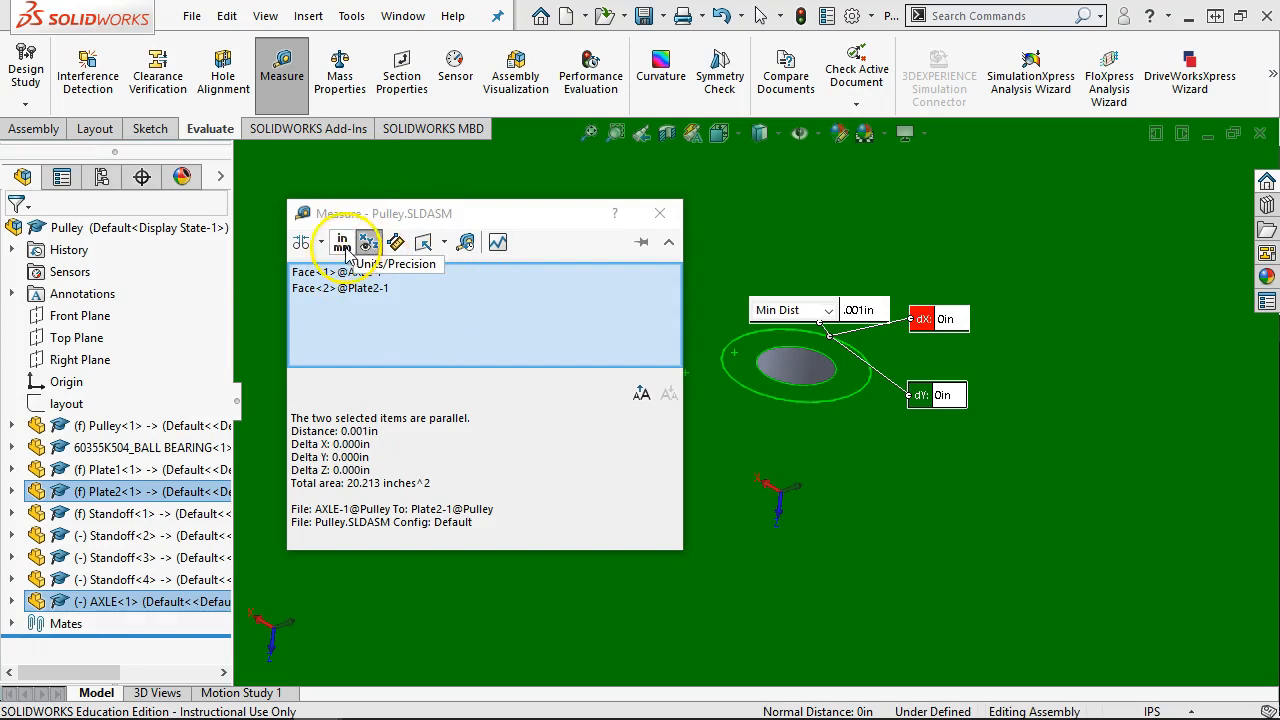
Step: Switch the measurement to custom units in millimeters with 1 decimal place
left_click(342, 245)
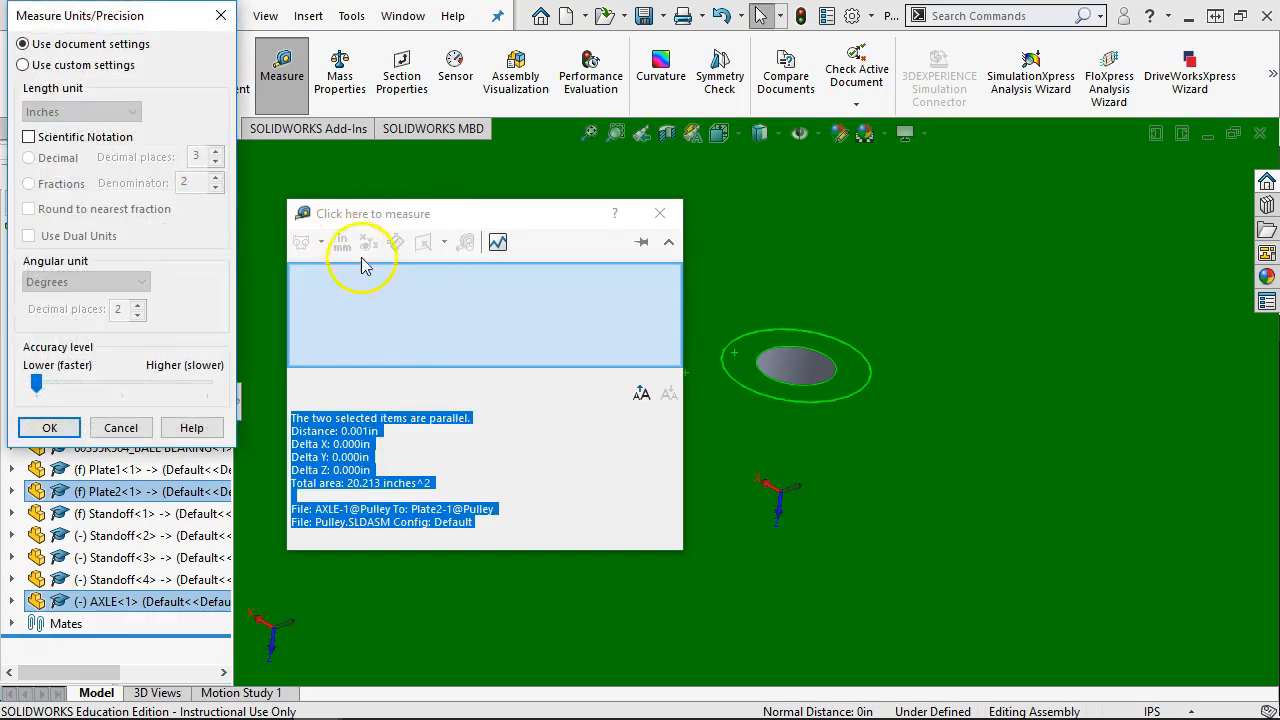
left_click_drag(166, 14, 281, 88)
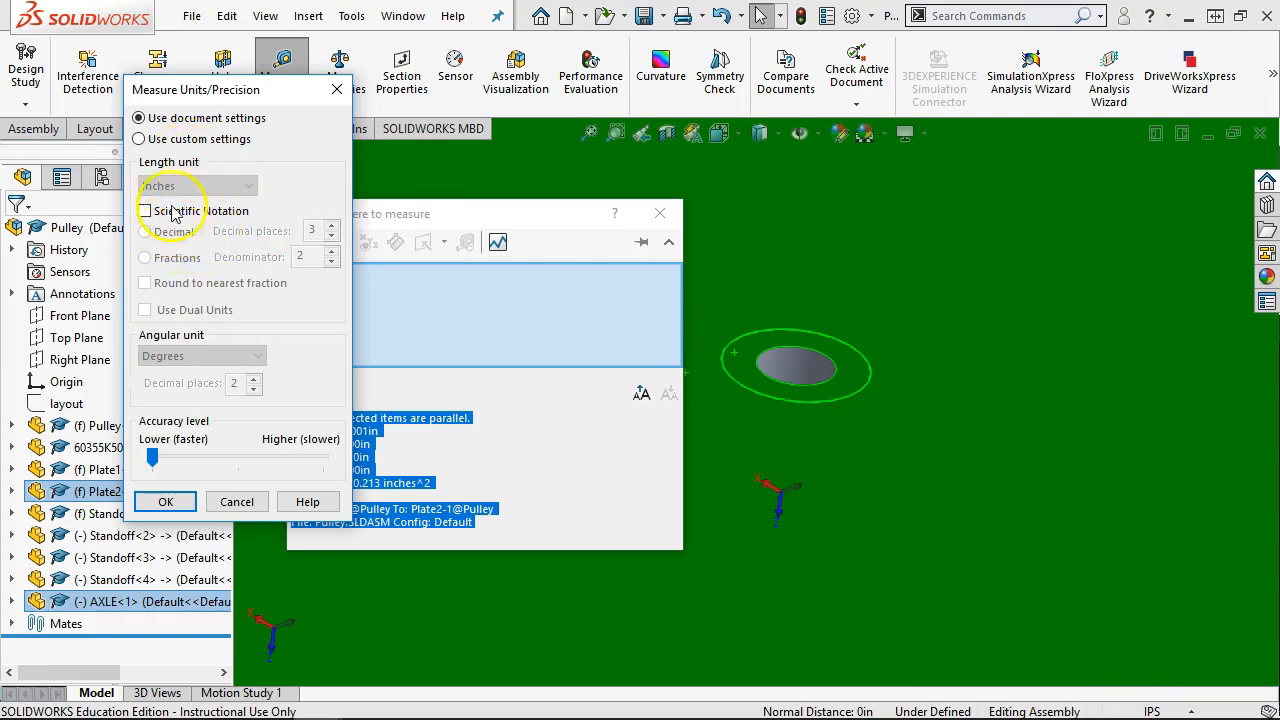
left_click(140, 138)
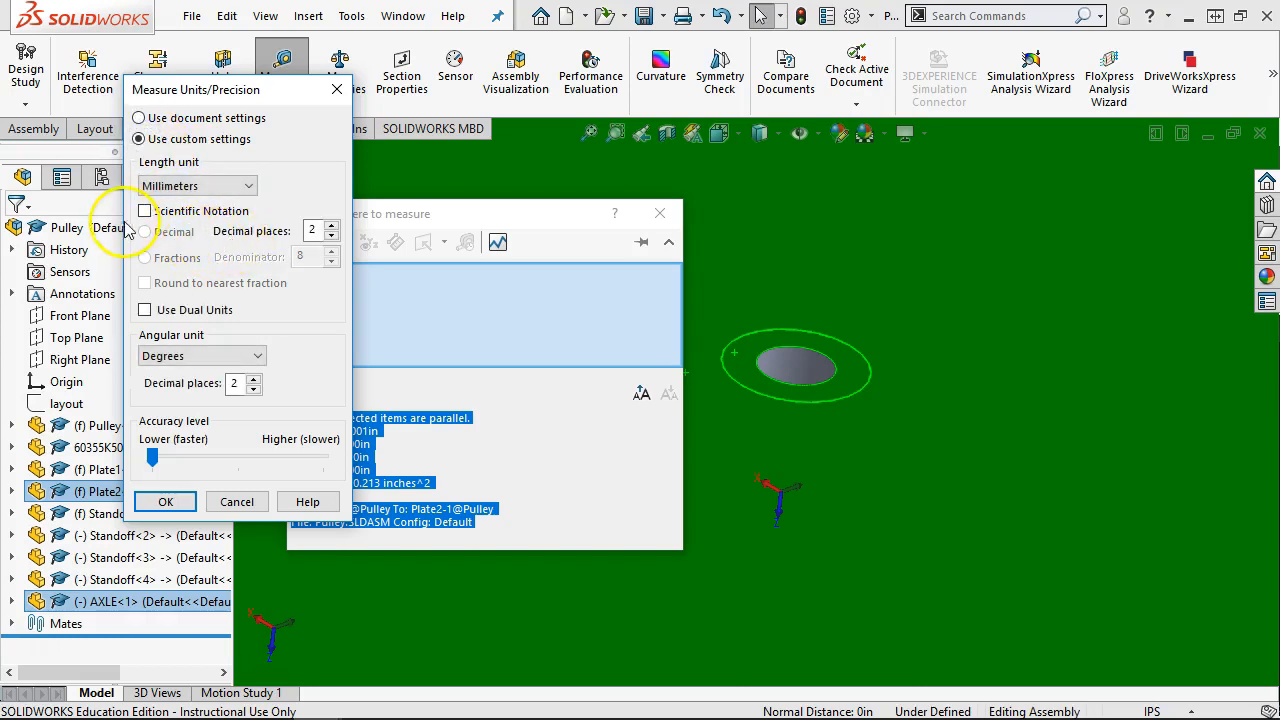
double_click(313, 230)
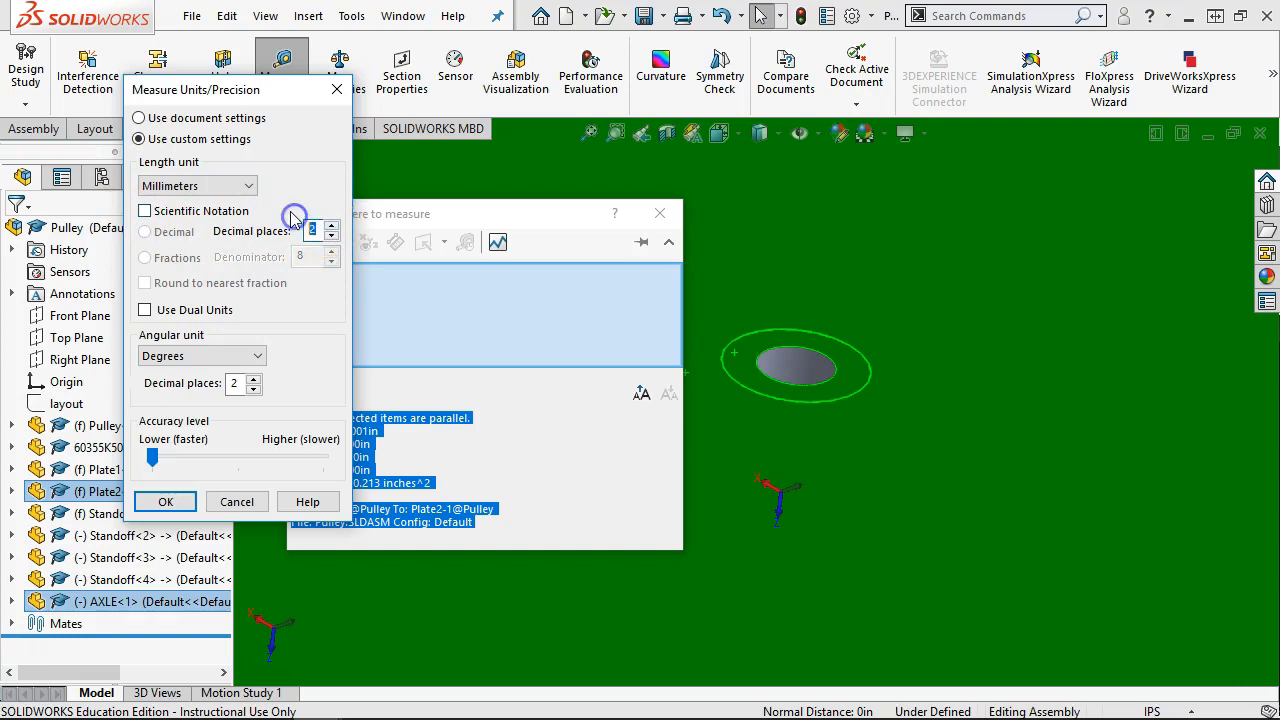
type("1")
key("Return")
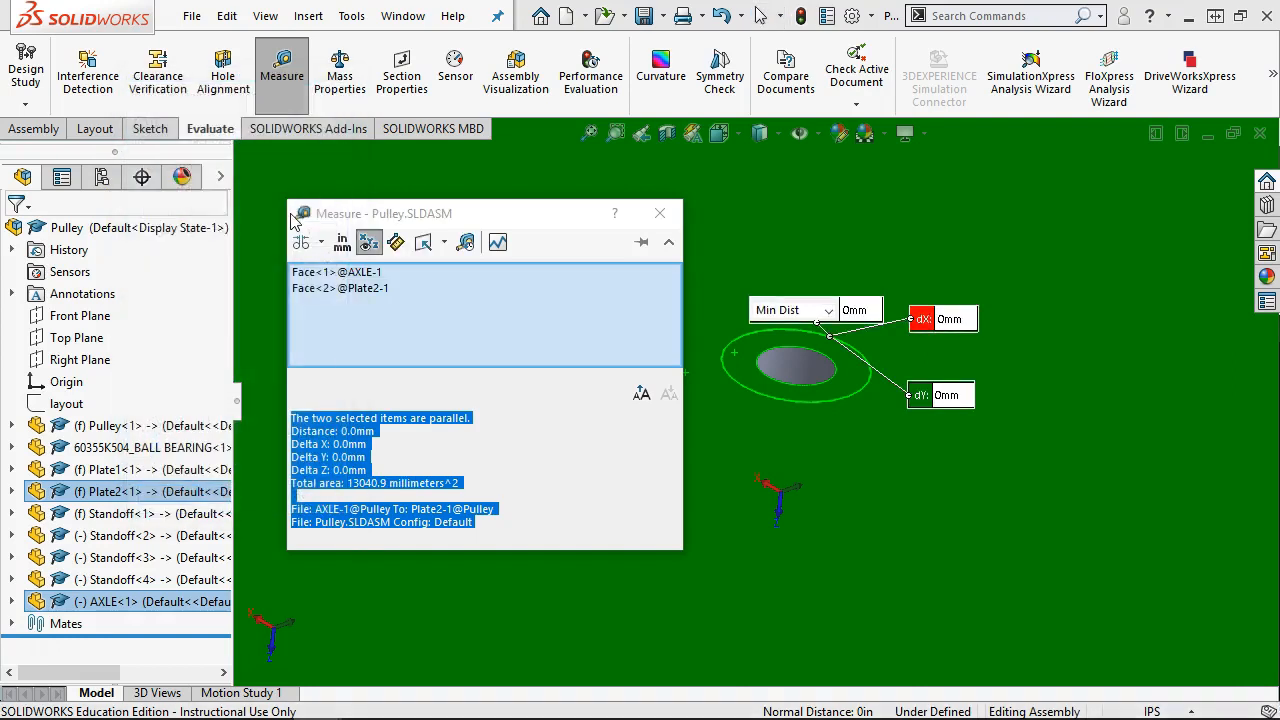
Step: Set the measurement's custom length unit to inches with 8 decimal places
left_click(342, 242)
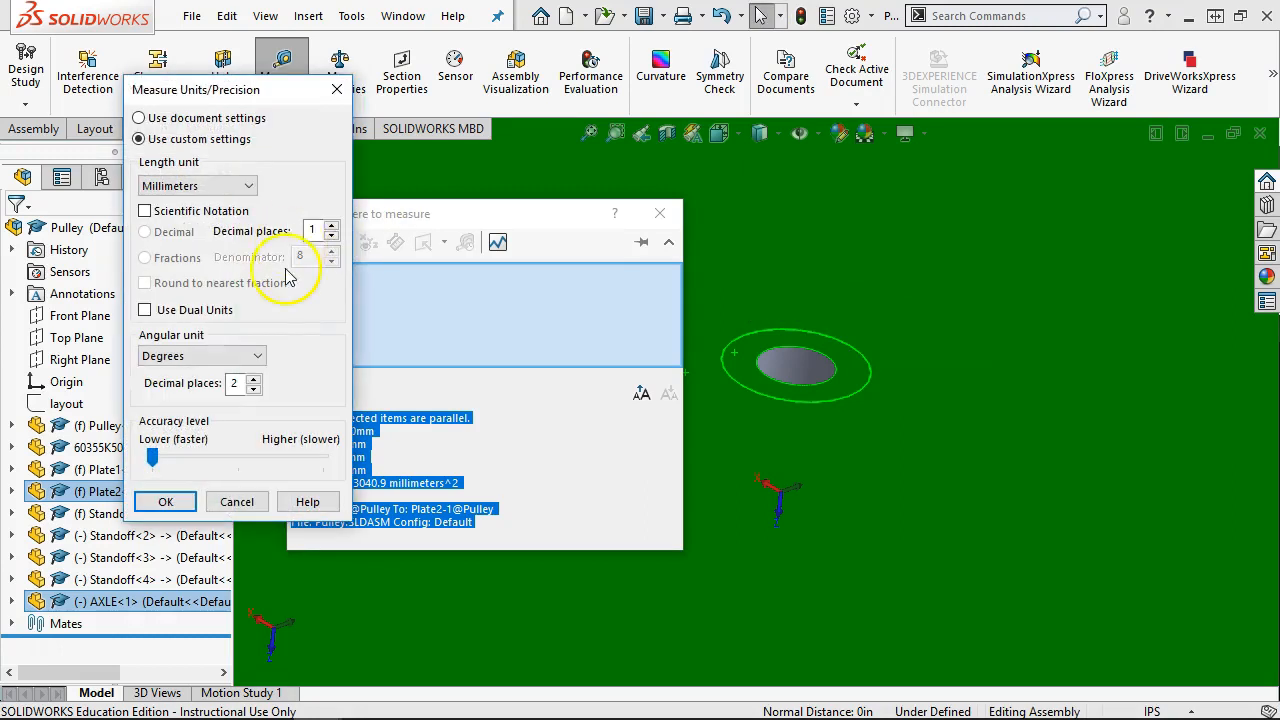
left_click(198, 185)
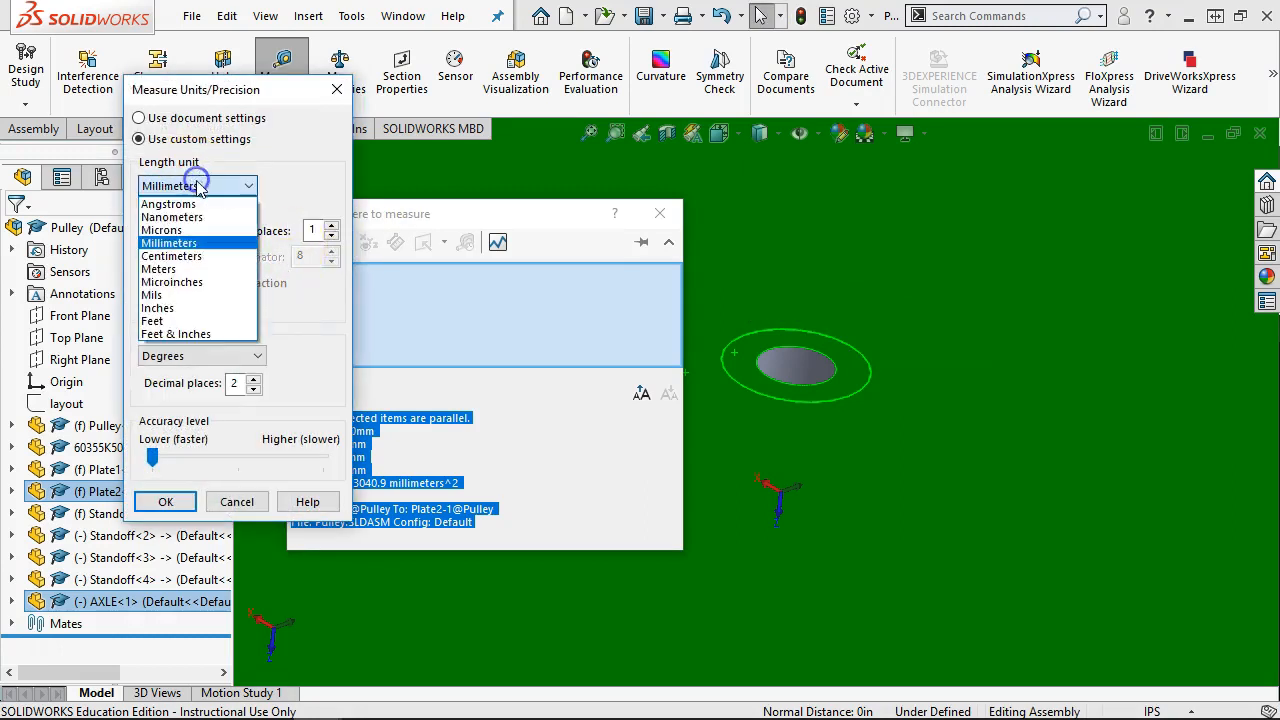
left_click(196, 307)
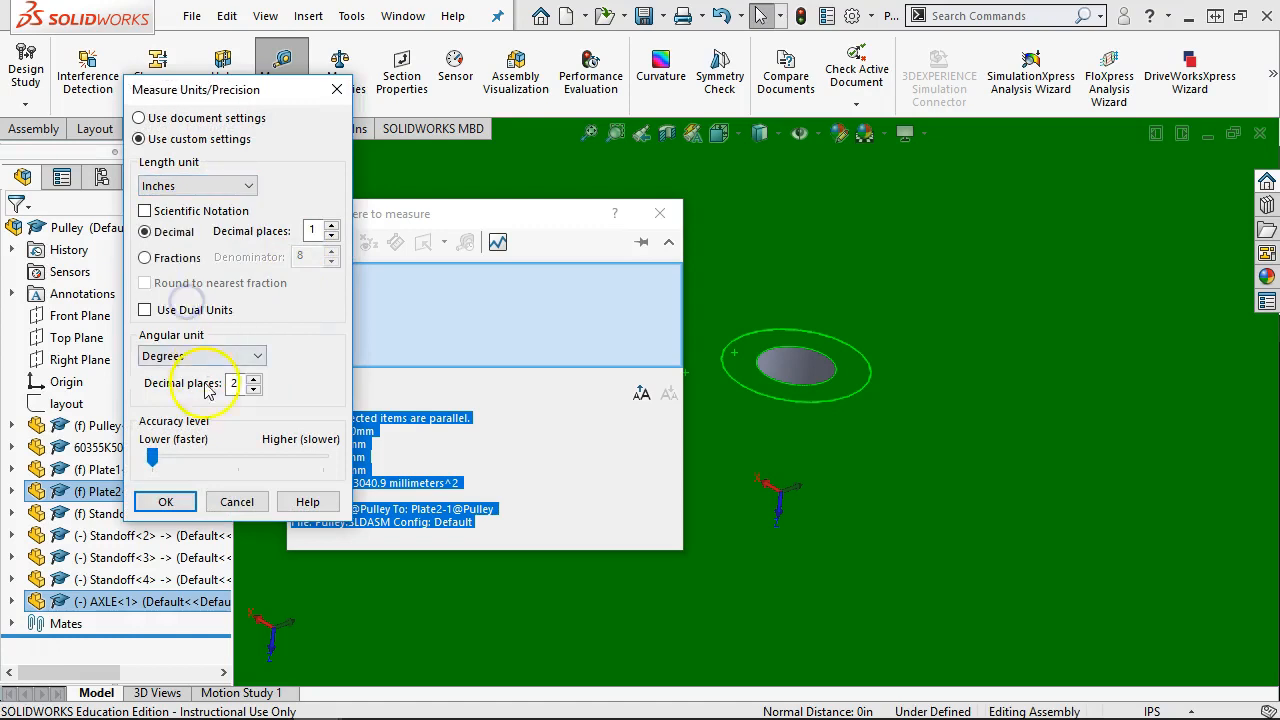
left_click(316, 231)
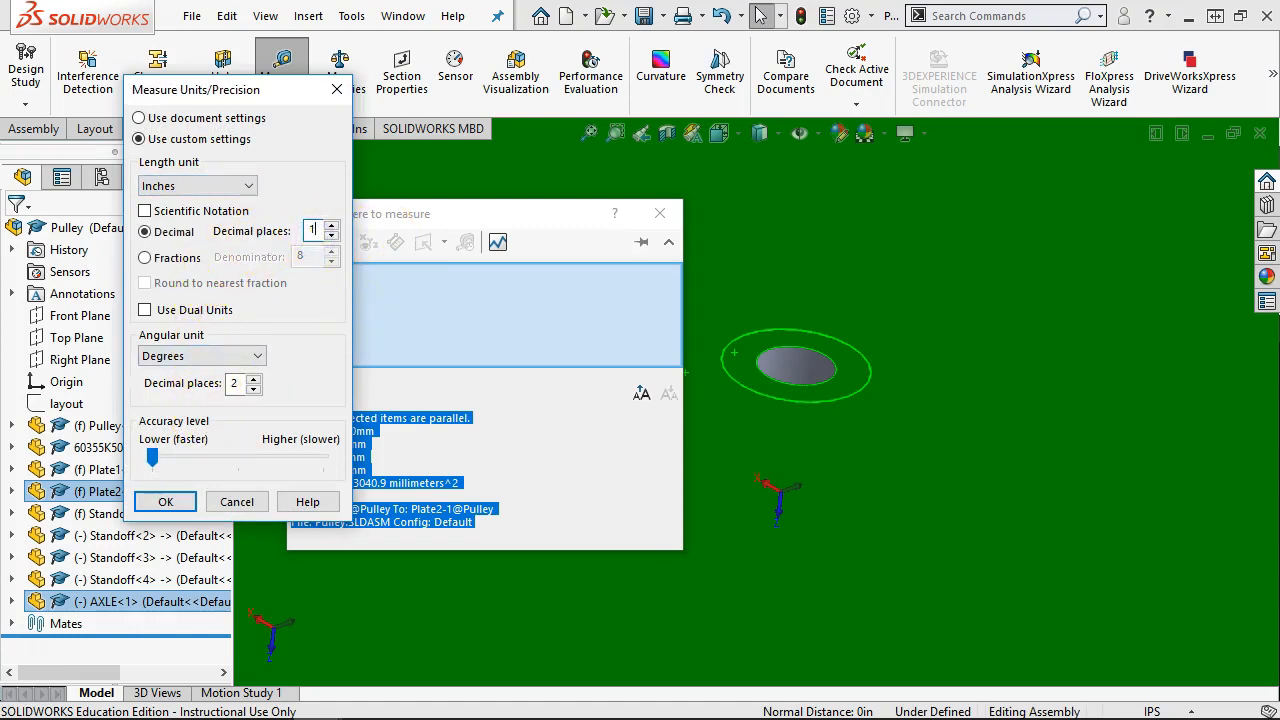
left_click(331, 225)
left_click(165, 501)
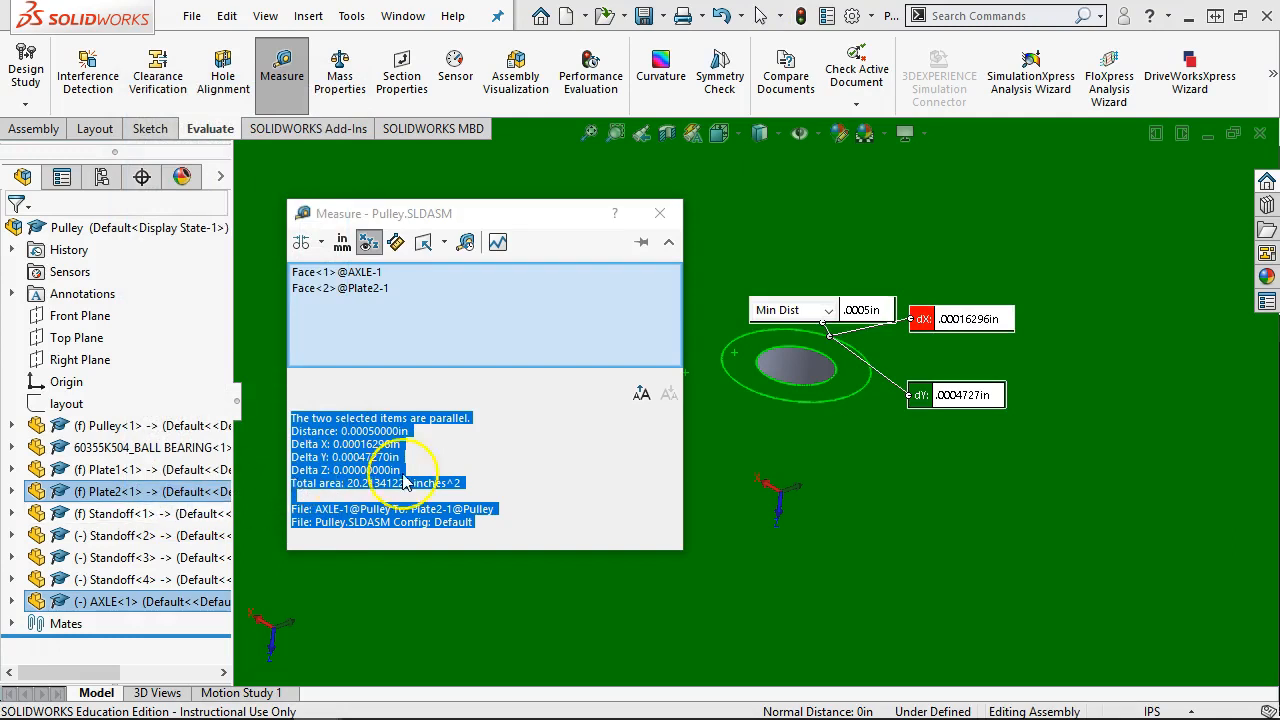
Step: Examine the measured distance and the Delta X and Delta Y values between the axle and Plate2 faces at full precision
left_click(467, 430)
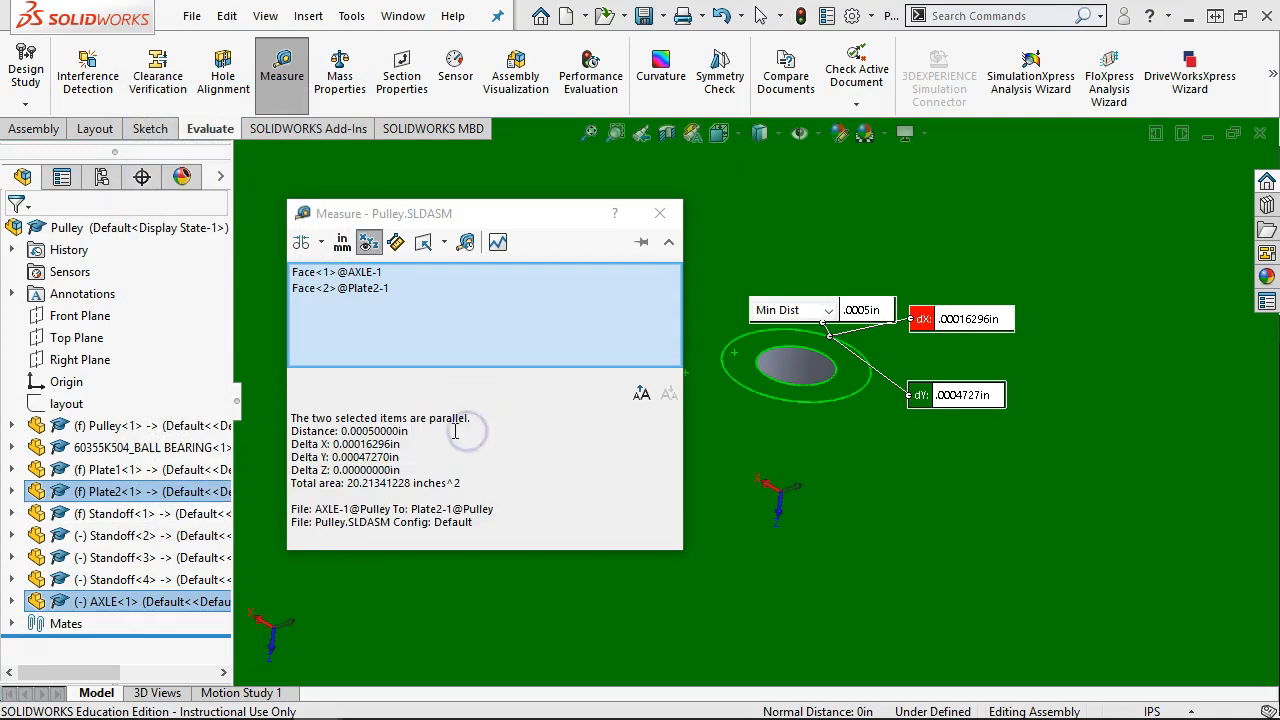
double_click(378, 431)
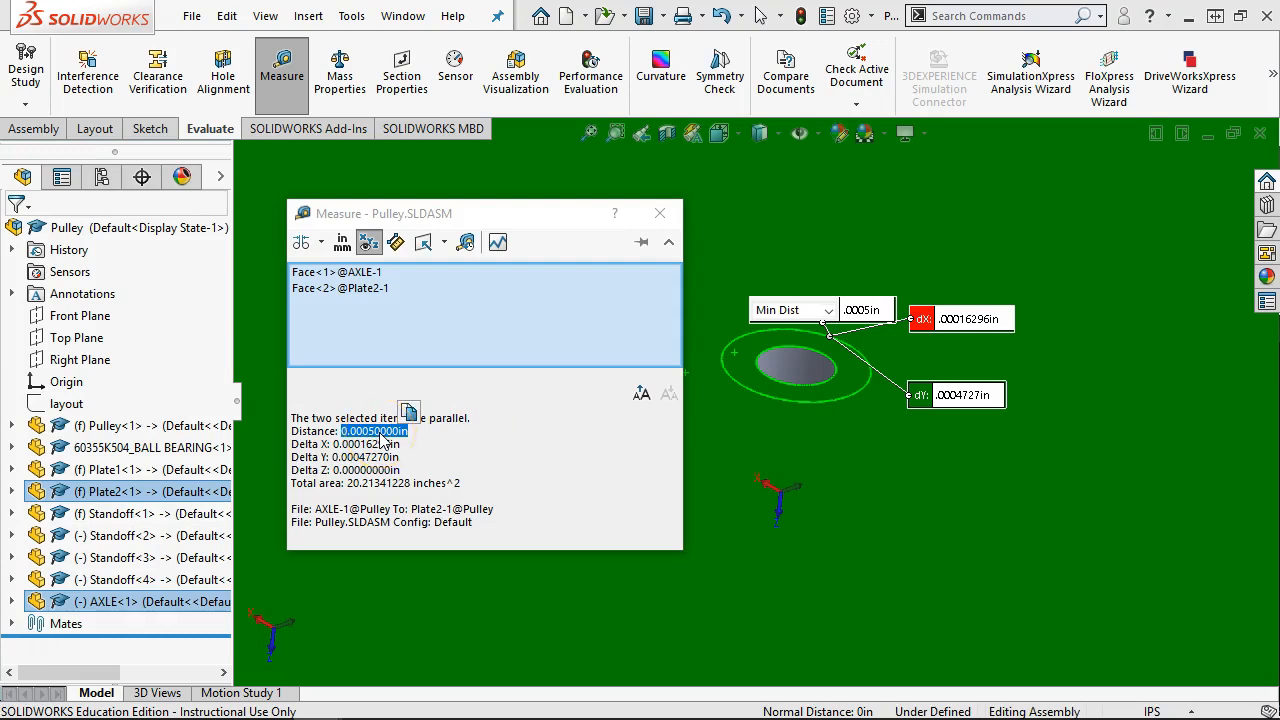
double_click(380, 444)
left_click(403, 448)
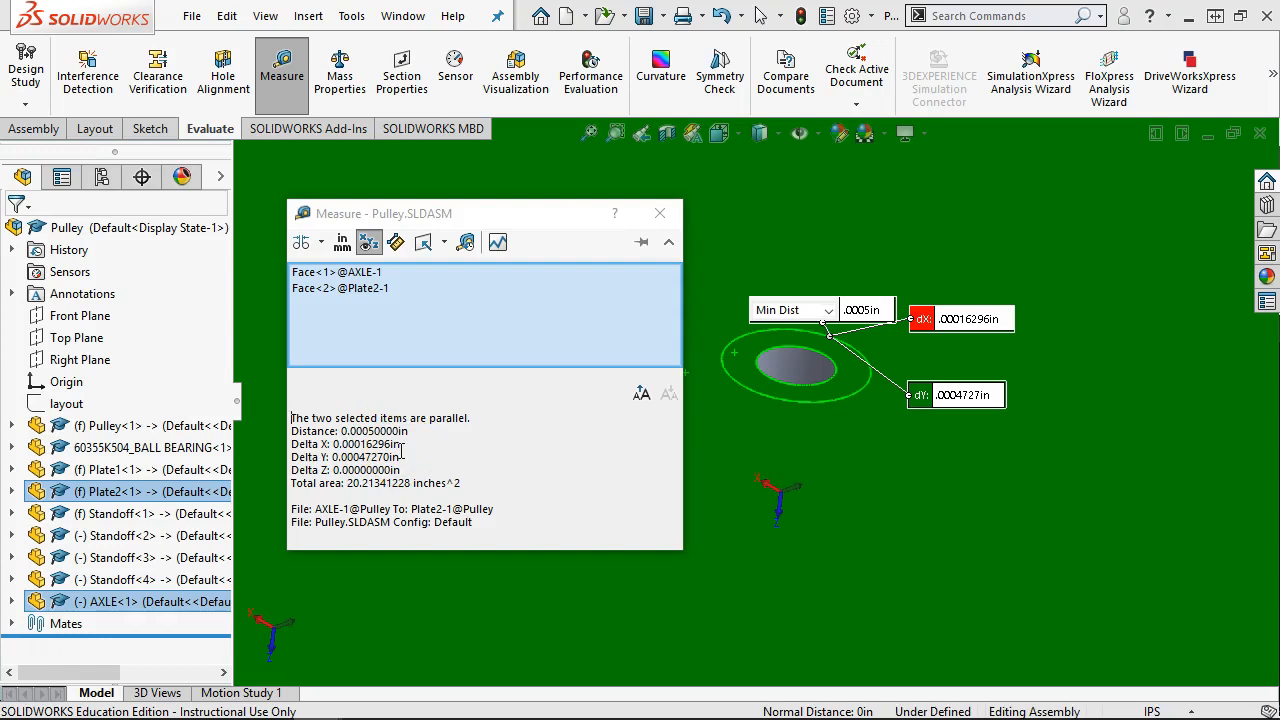
double_click(390, 458)
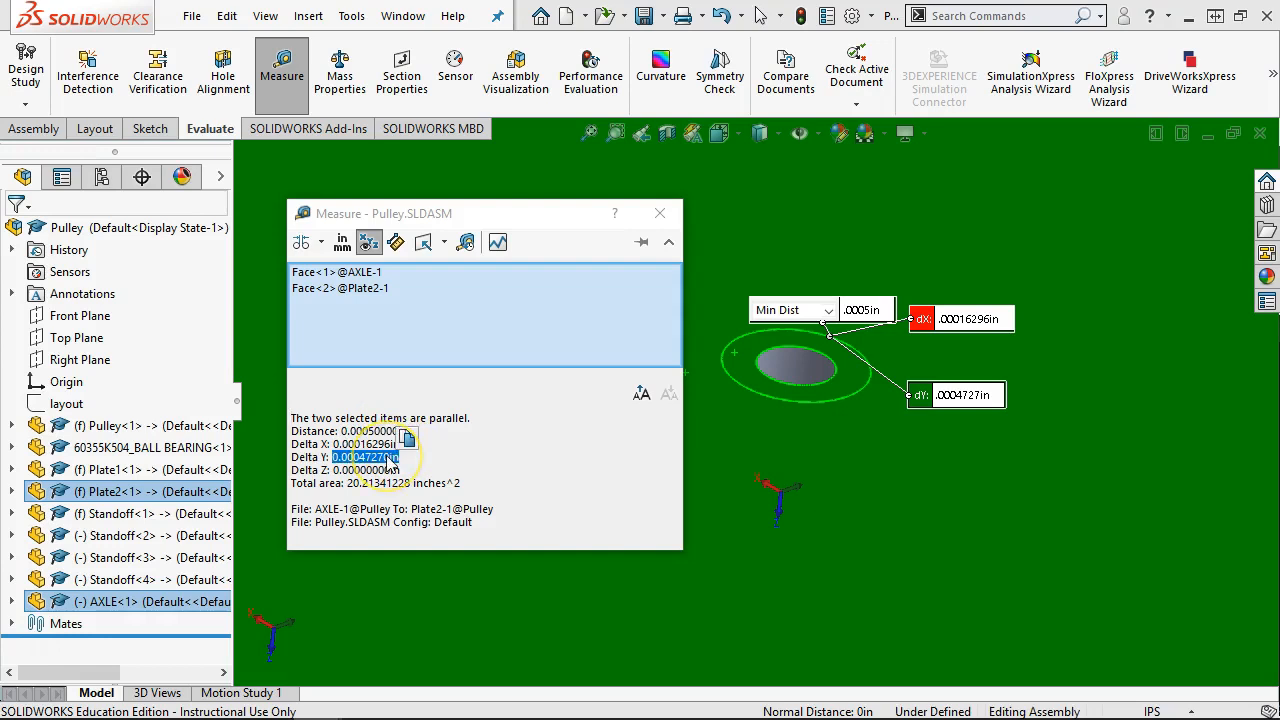
double_click(392, 447)
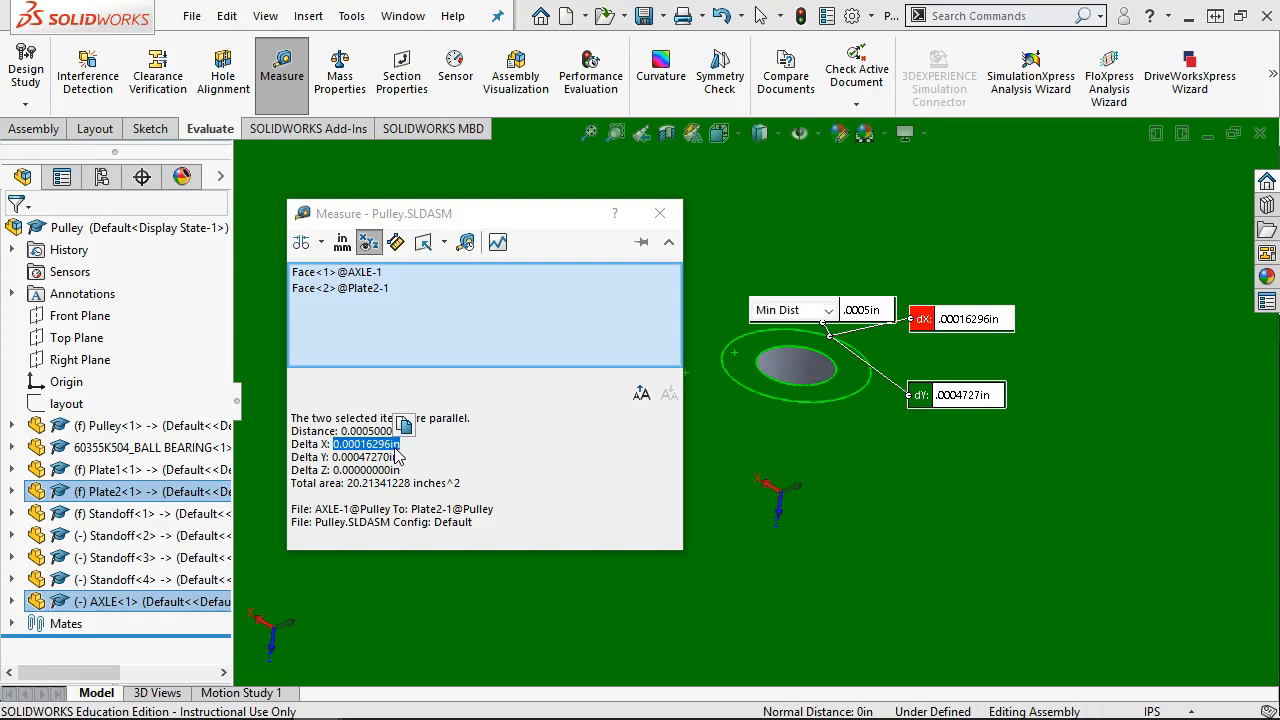
left_click(400, 459)
double_click(391, 449)
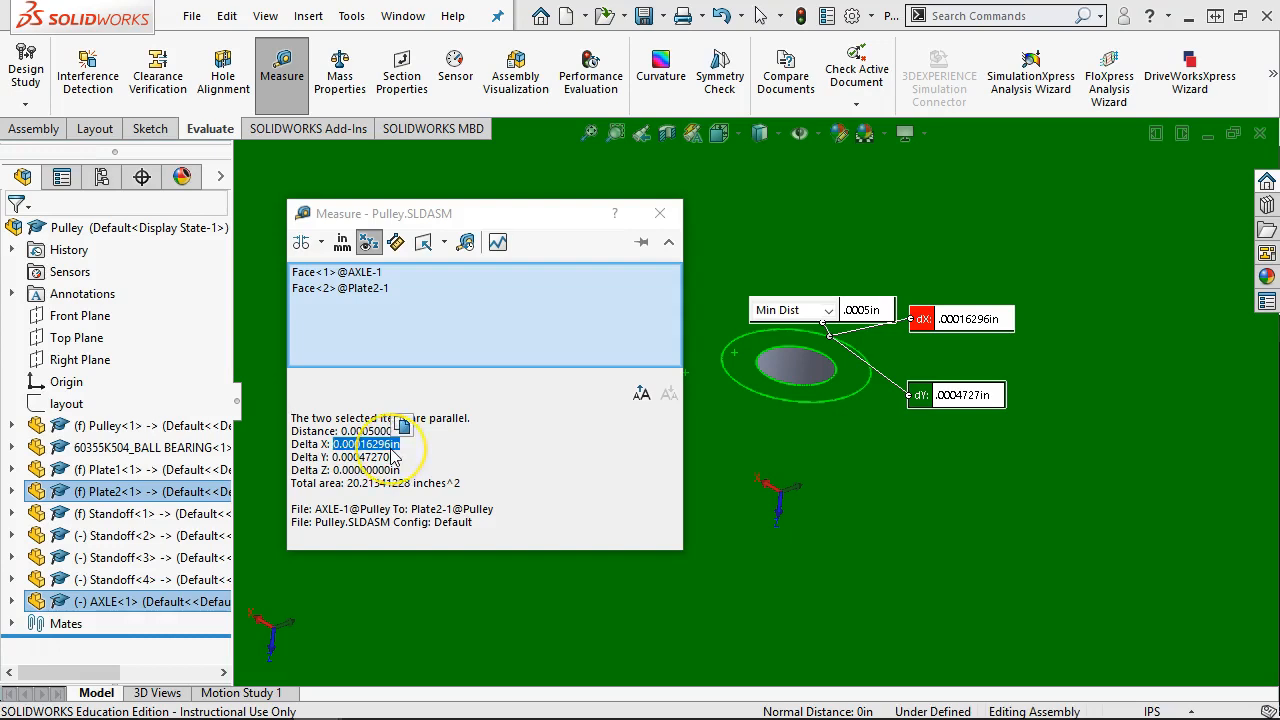
double_click(385, 446)
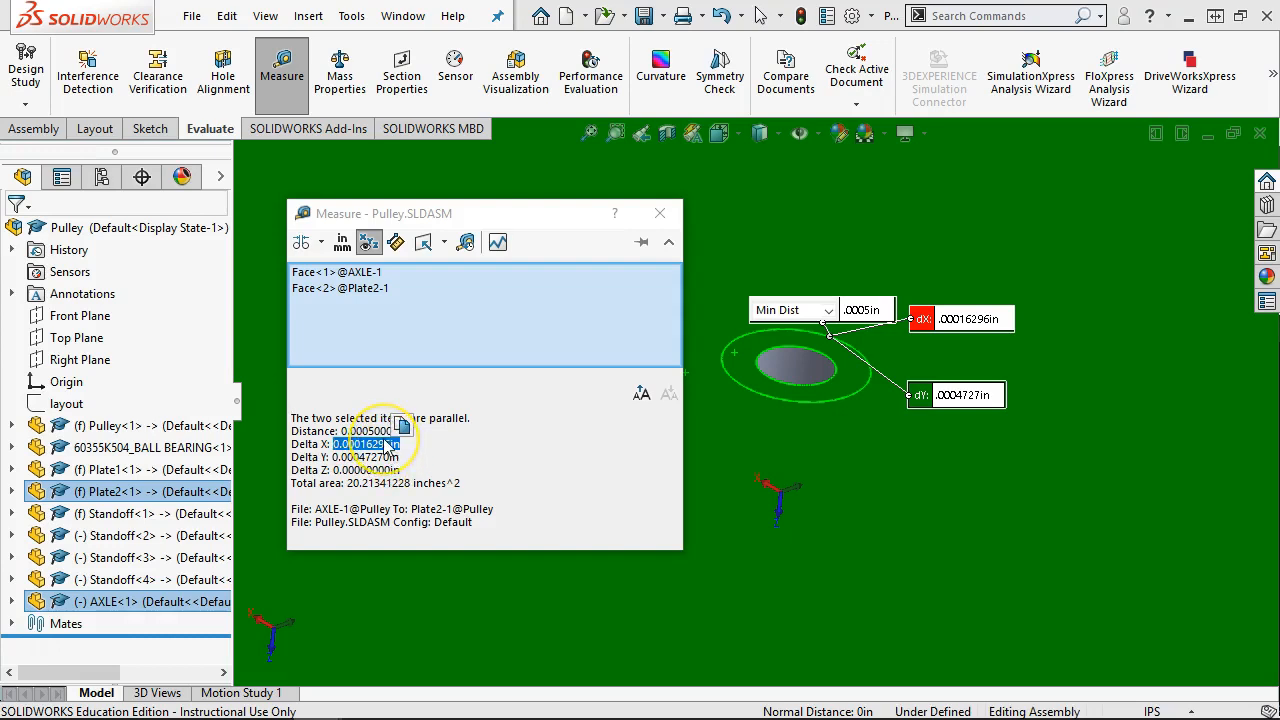
double_click(387, 445)
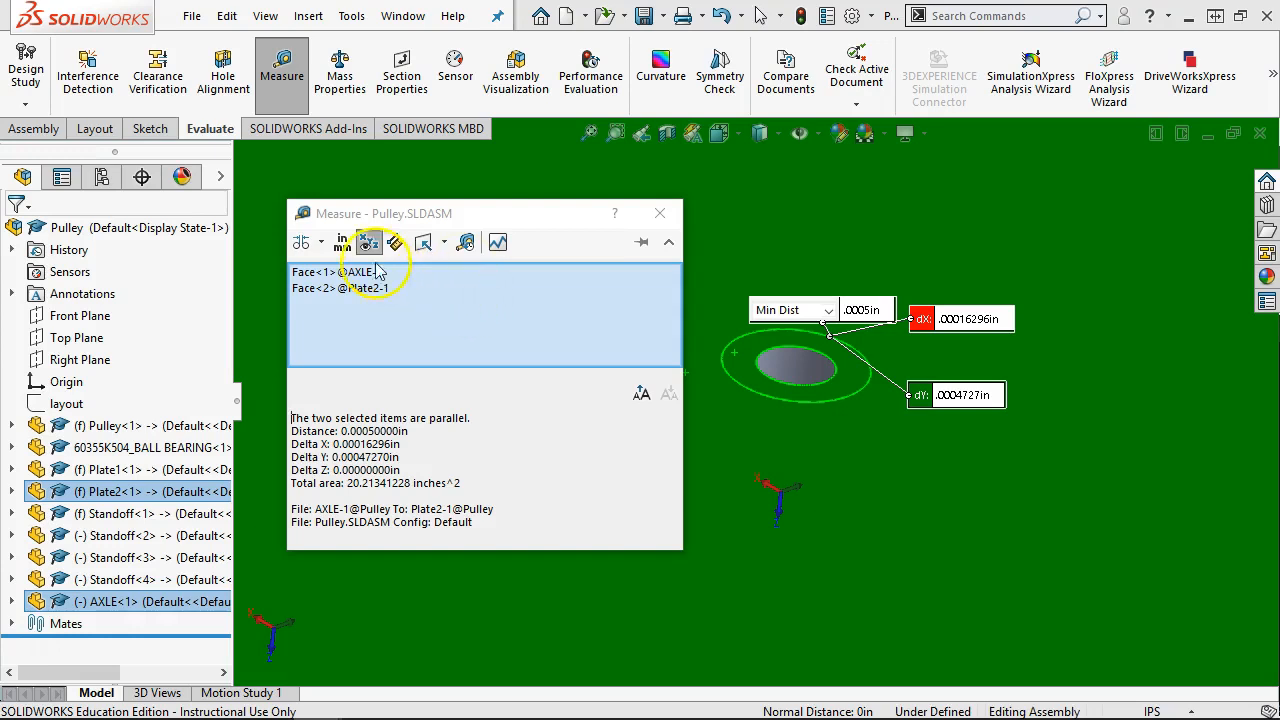
Step: Return the measurement units to the document settings and close the Measure tool
left_click(343, 244)
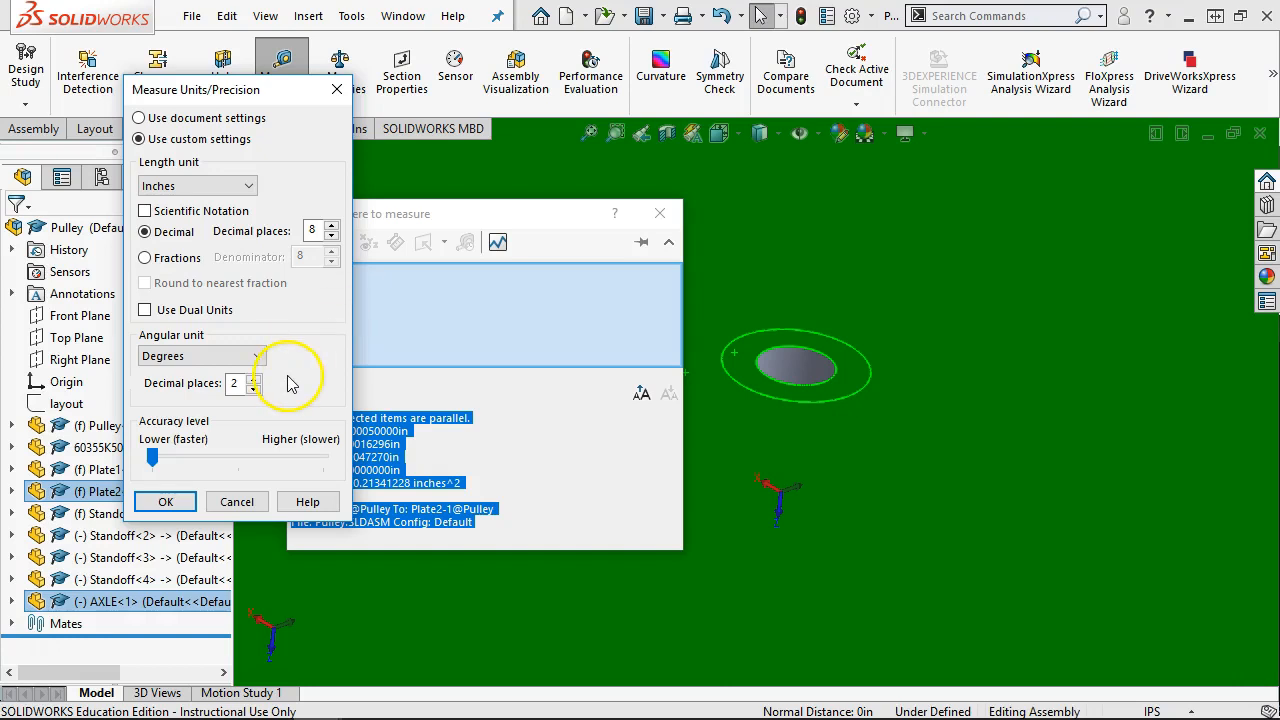
left_click(138, 118)
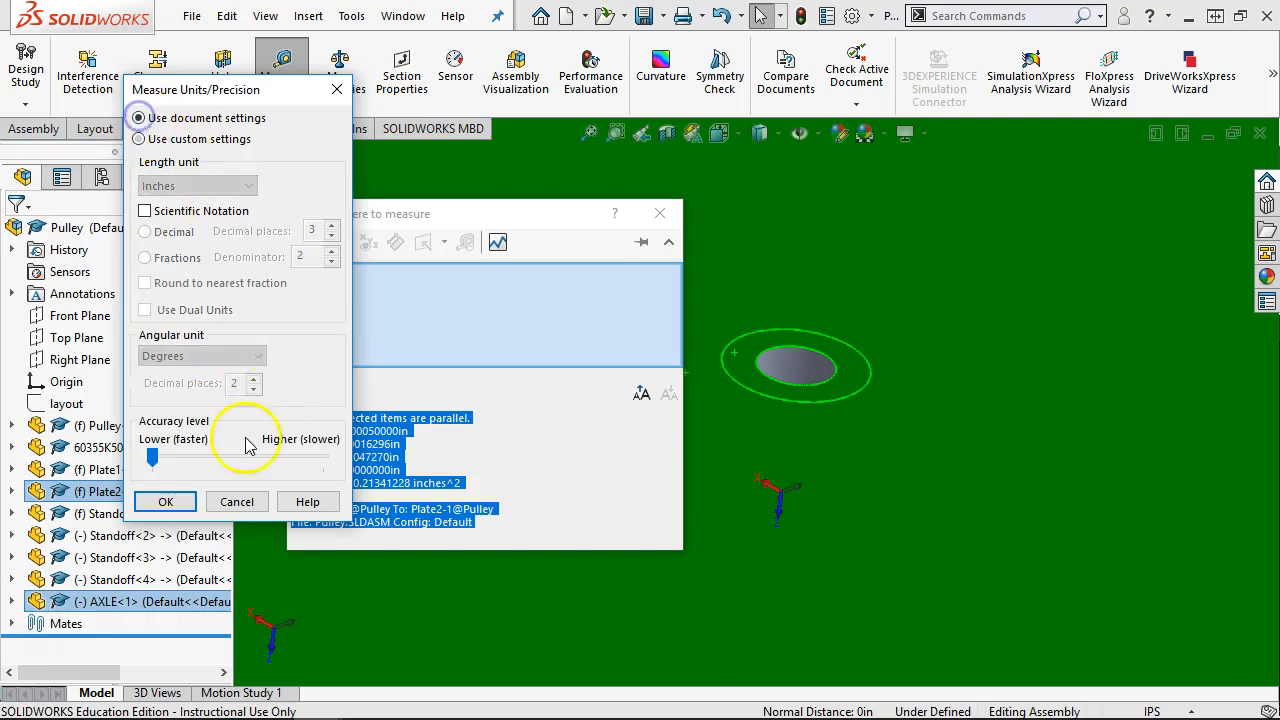
left_click(168, 502)
left_click(660, 213)
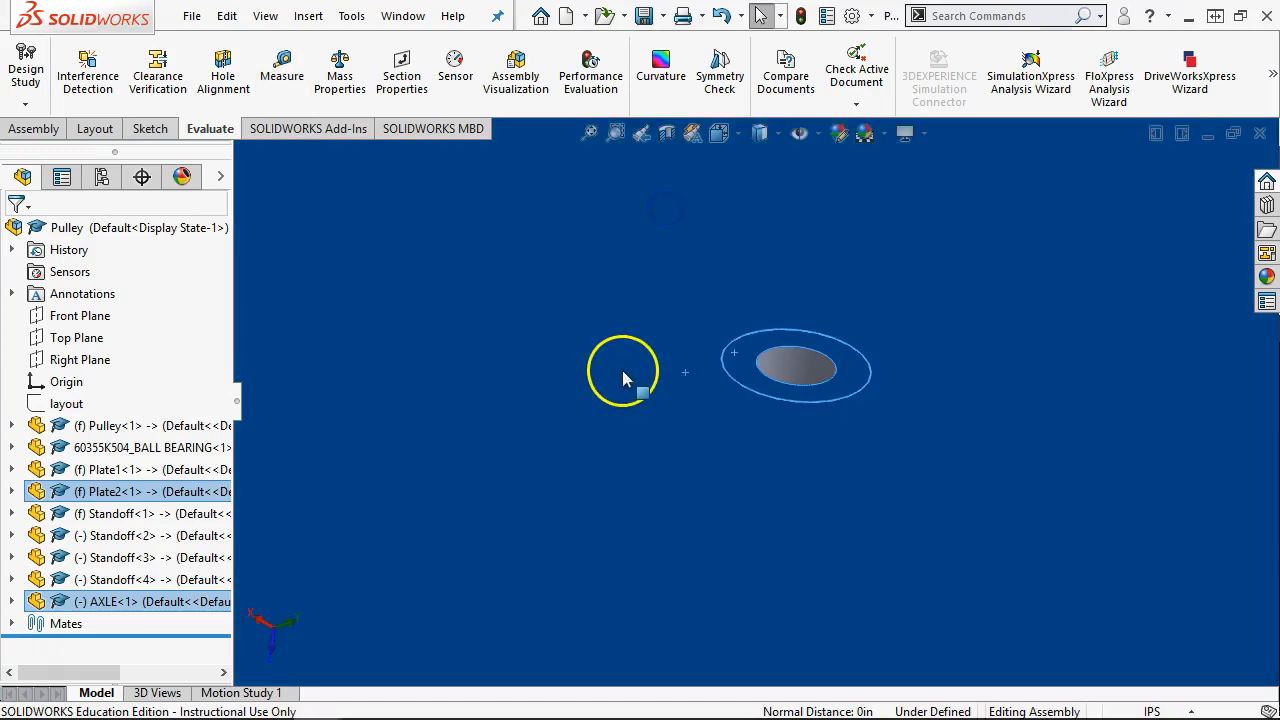
Step: Select a corner hole in Plate2 and examine Plate2's feature list for the feature that creates it
scroll(623, 379, "up", 8)
middle_click_drag(620, 372, 687, 428)
middle_click_drag(724, 582, 714, 577)
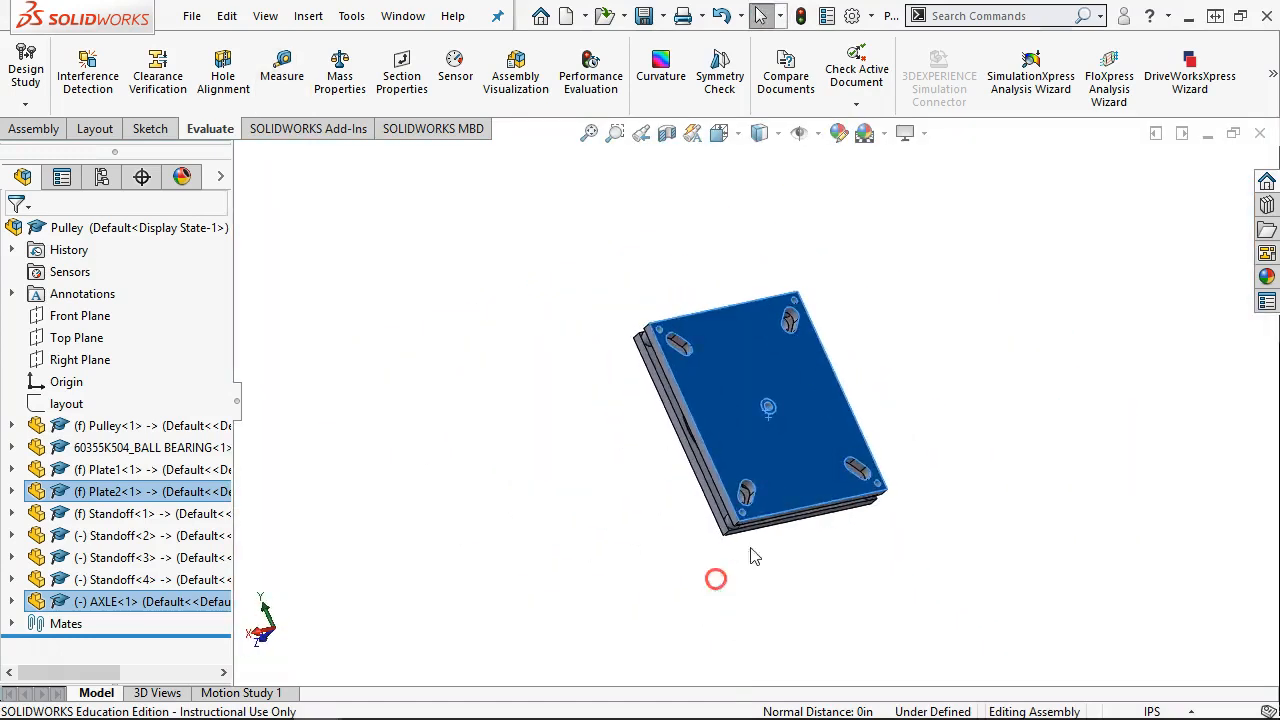
left_click(936, 386)
middle_click_drag(886, 352, 854, 347)
left_click(808, 434)
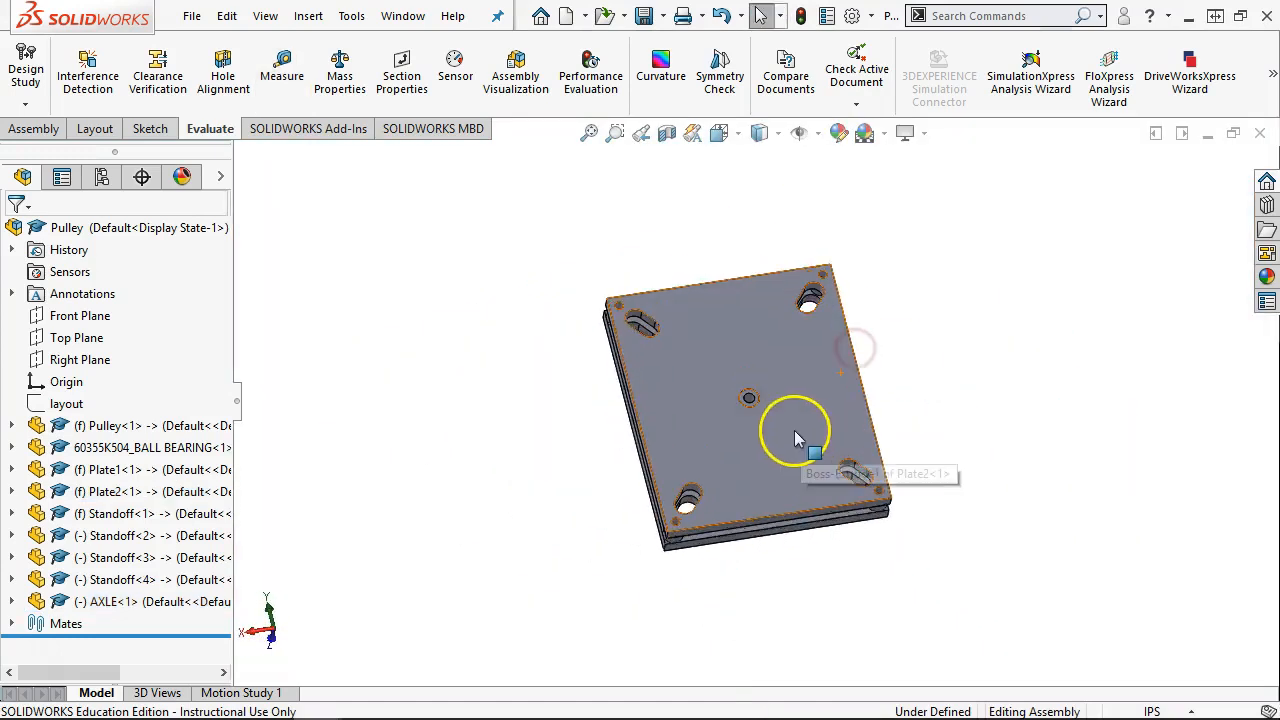
scroll(700, 390, "down", 3)
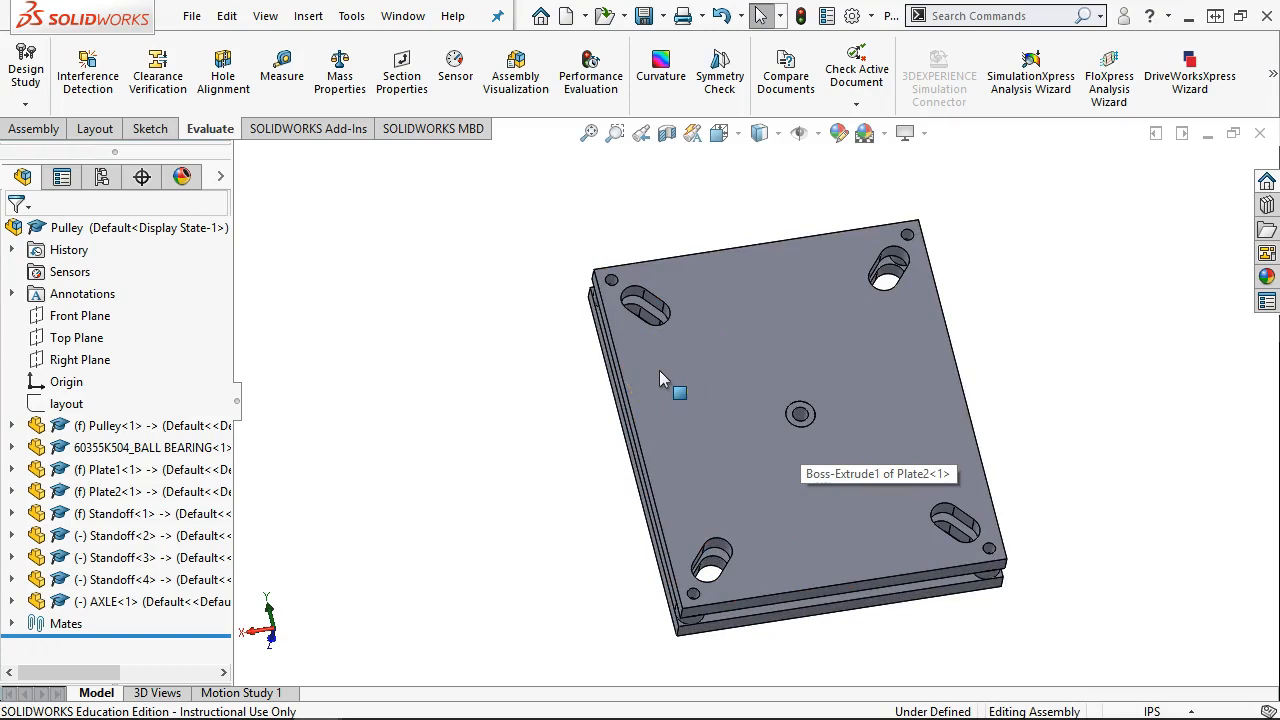
scroll(655, 360, "down", 5)
left_click(600, 316)
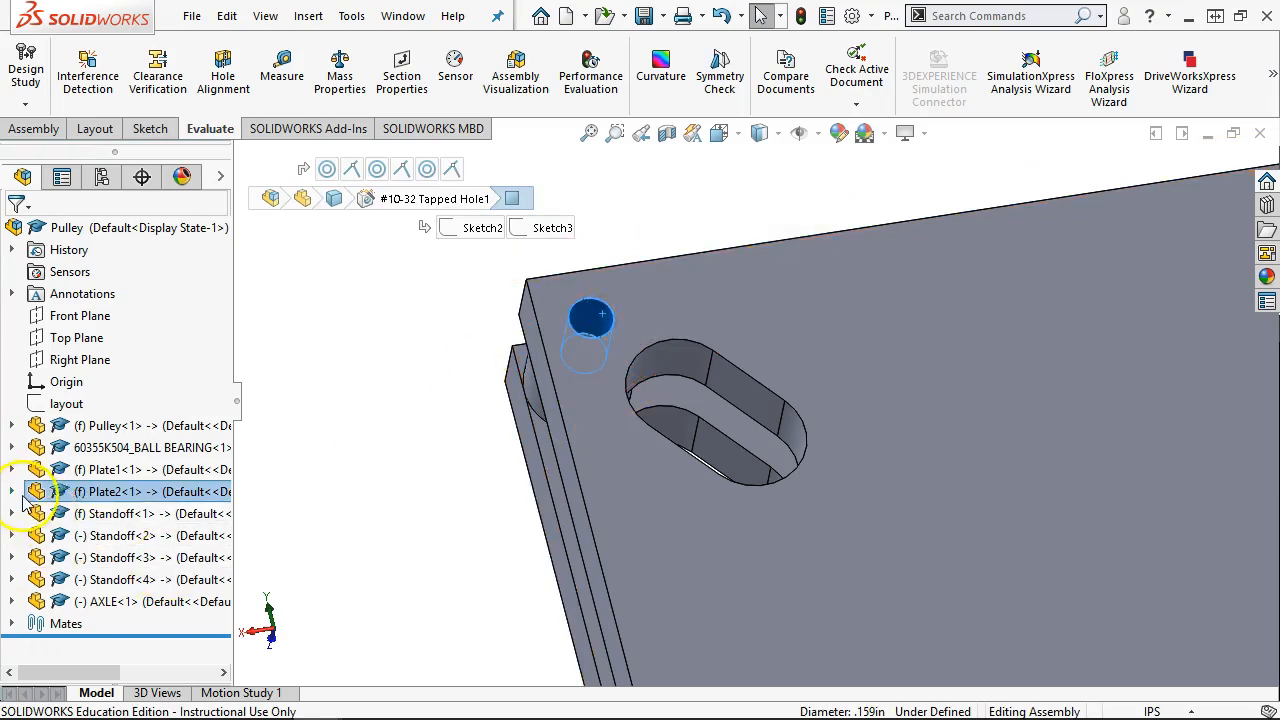
left_click(12, 491)
scroll(100, 490, "down", 1)
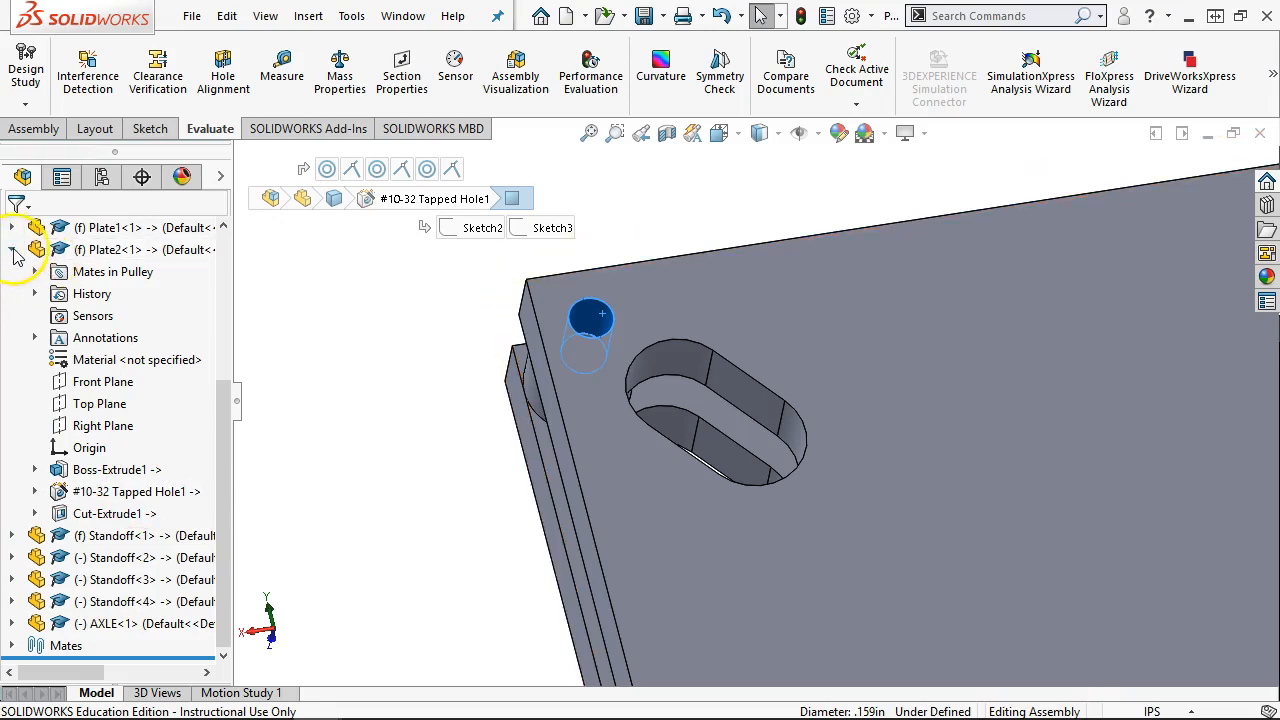
left_click(12, 249)
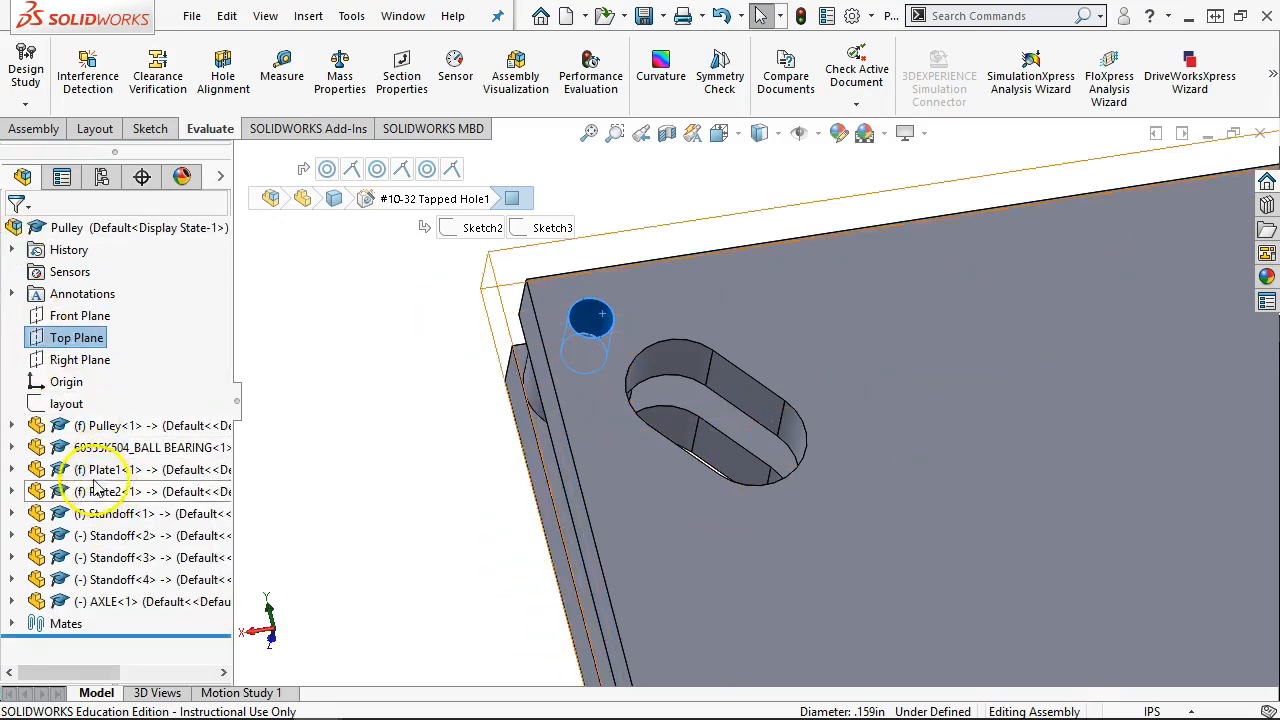
Step: Examine Plate1's Cut-Extrude1, Boss-Extrude1 and Sketch1 in its feature list, and inspect its corner hole on the model
left_click(12, 469)
scroll(100, 560, "down", 3)
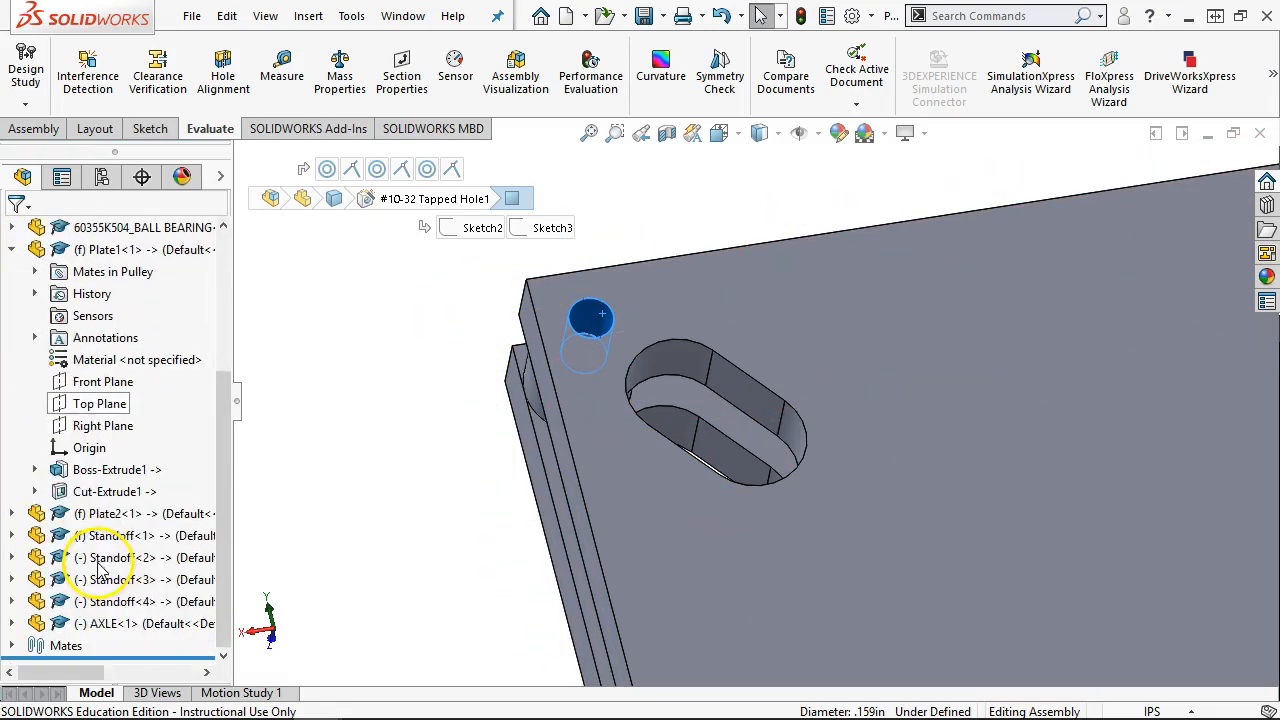
left_click(95, 489)
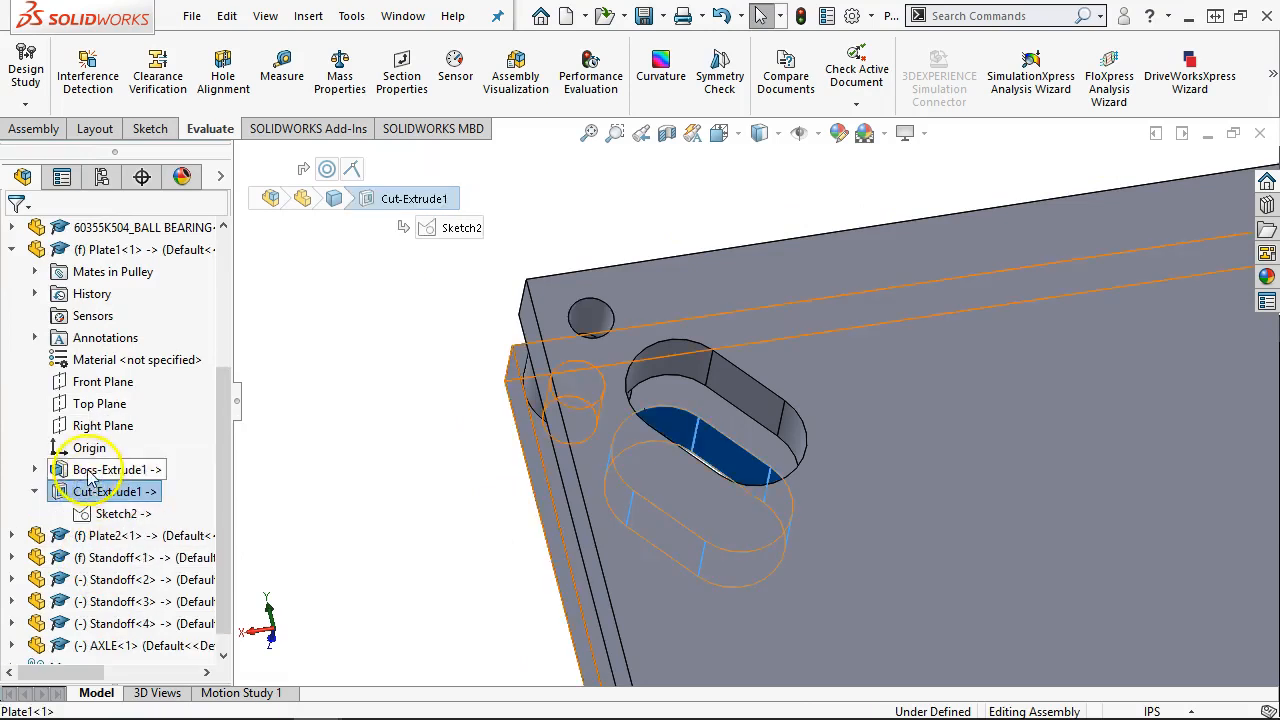
left_click(34, 469)
left_click(102, 491)
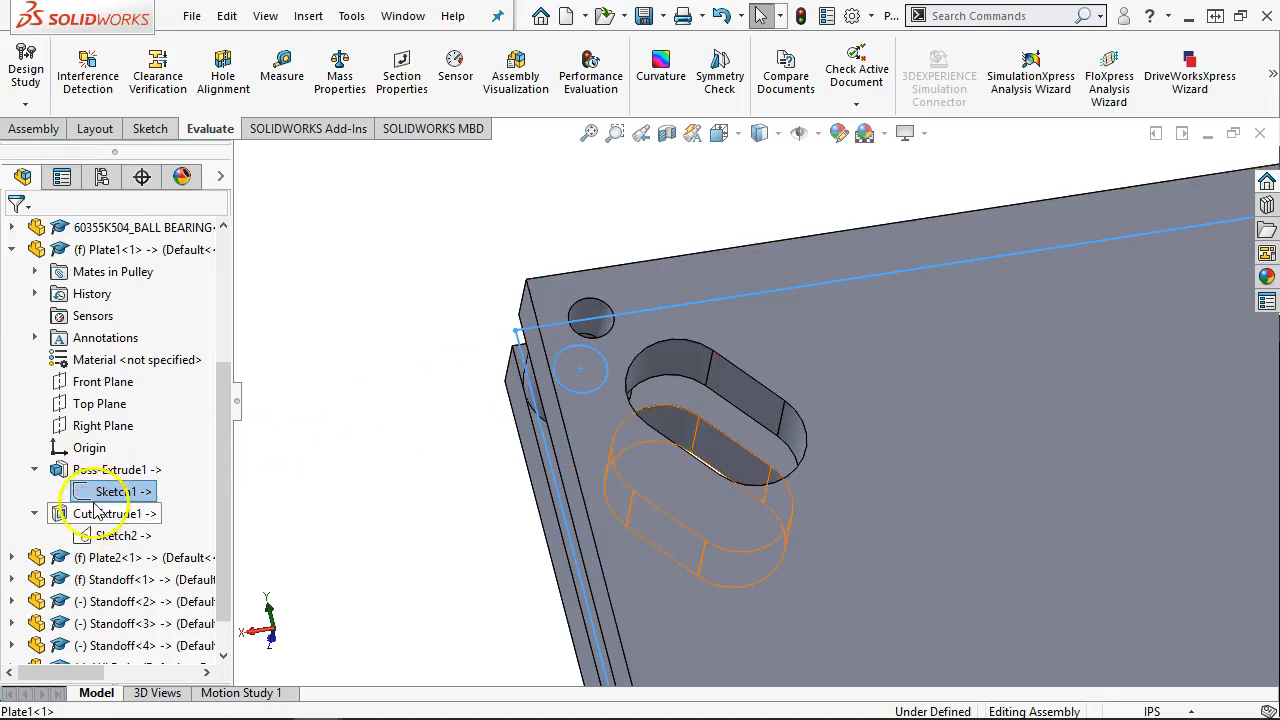
left_click(12, 250)
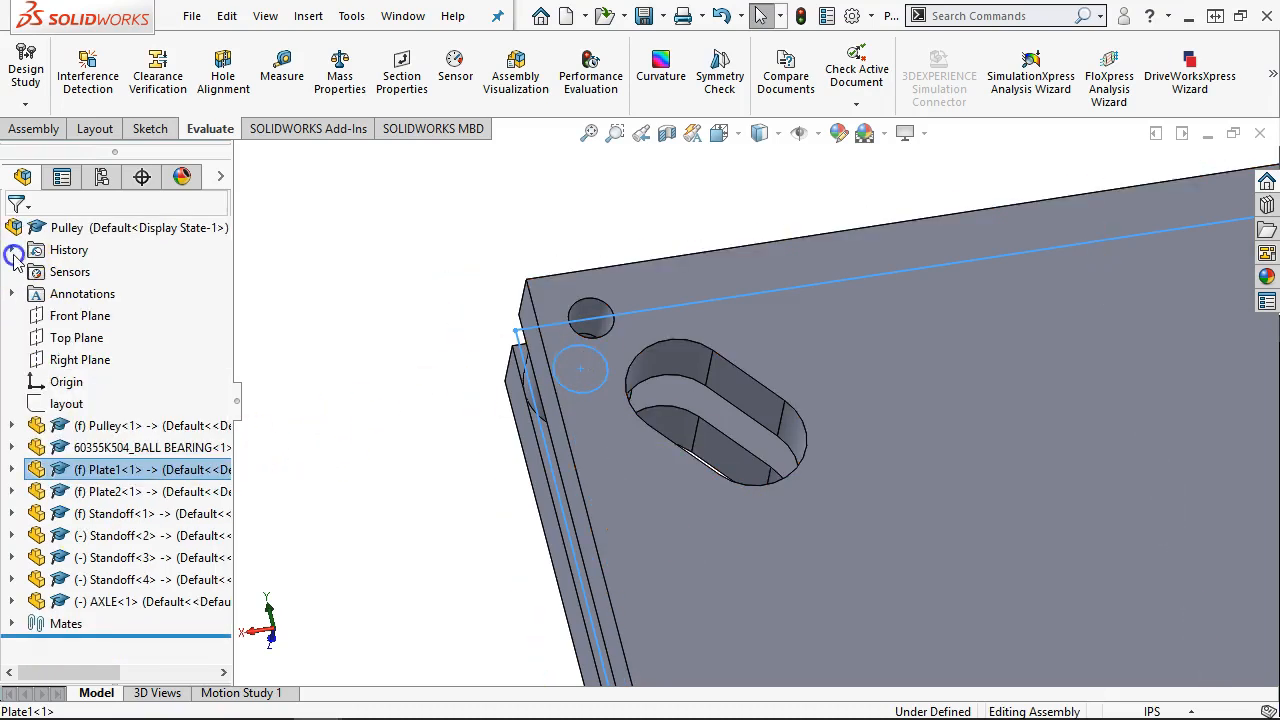
scroll(385, 421, "up", 5)
middle_click_drag(385, 421, 632, 440)
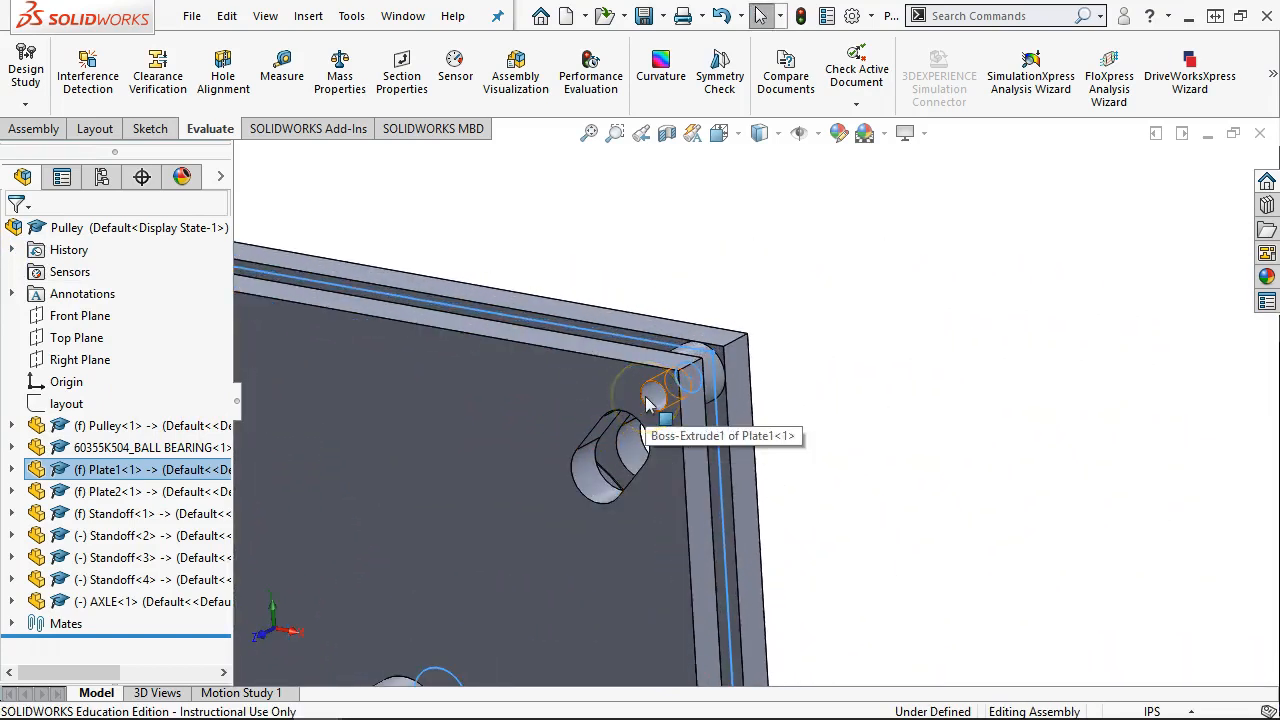
Step: Open the assembly's layout sketch for editing at its small corner circle
left_click(634, 257)
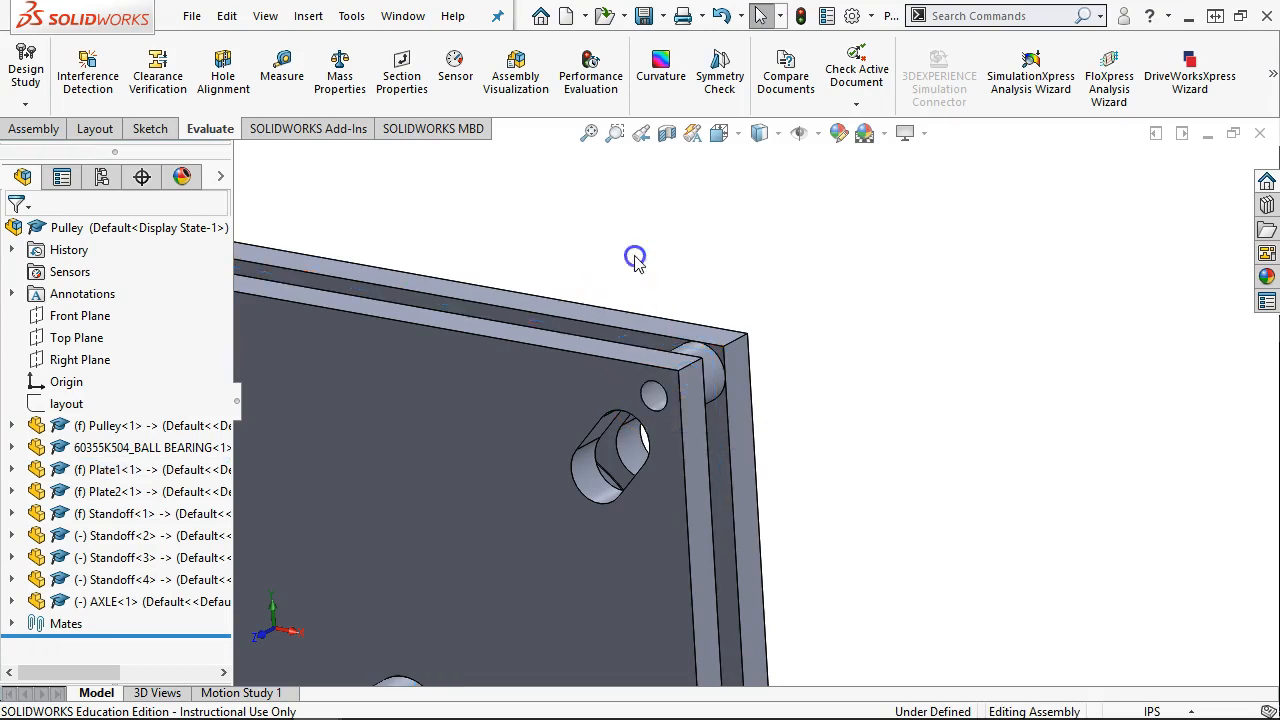
right_click(87, 403)
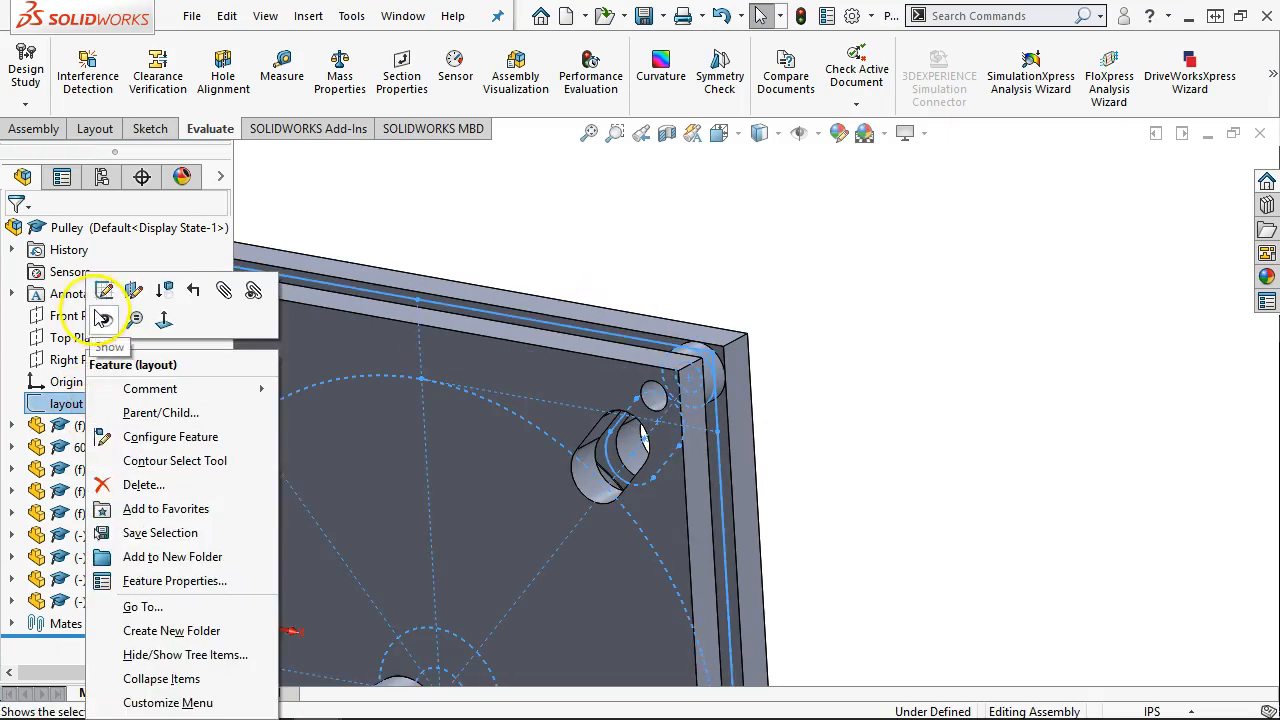
left_click(103, 293)
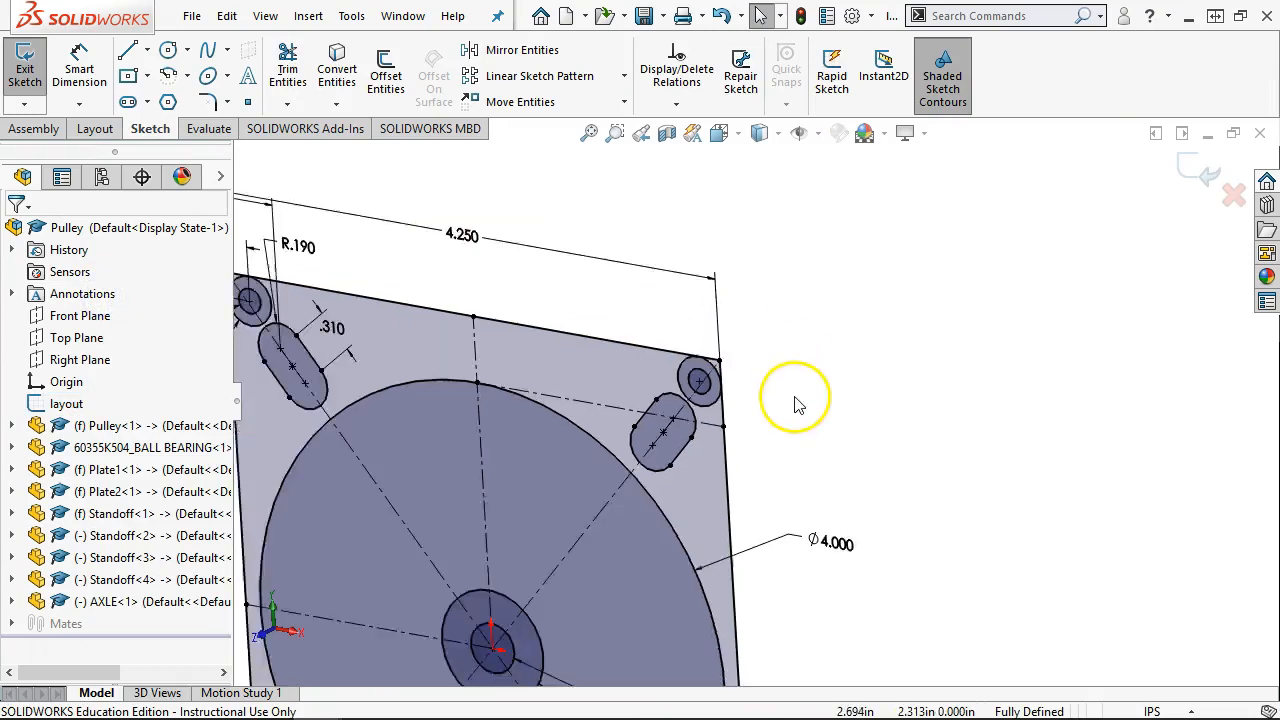
scroll(575, 372, "up", 1)
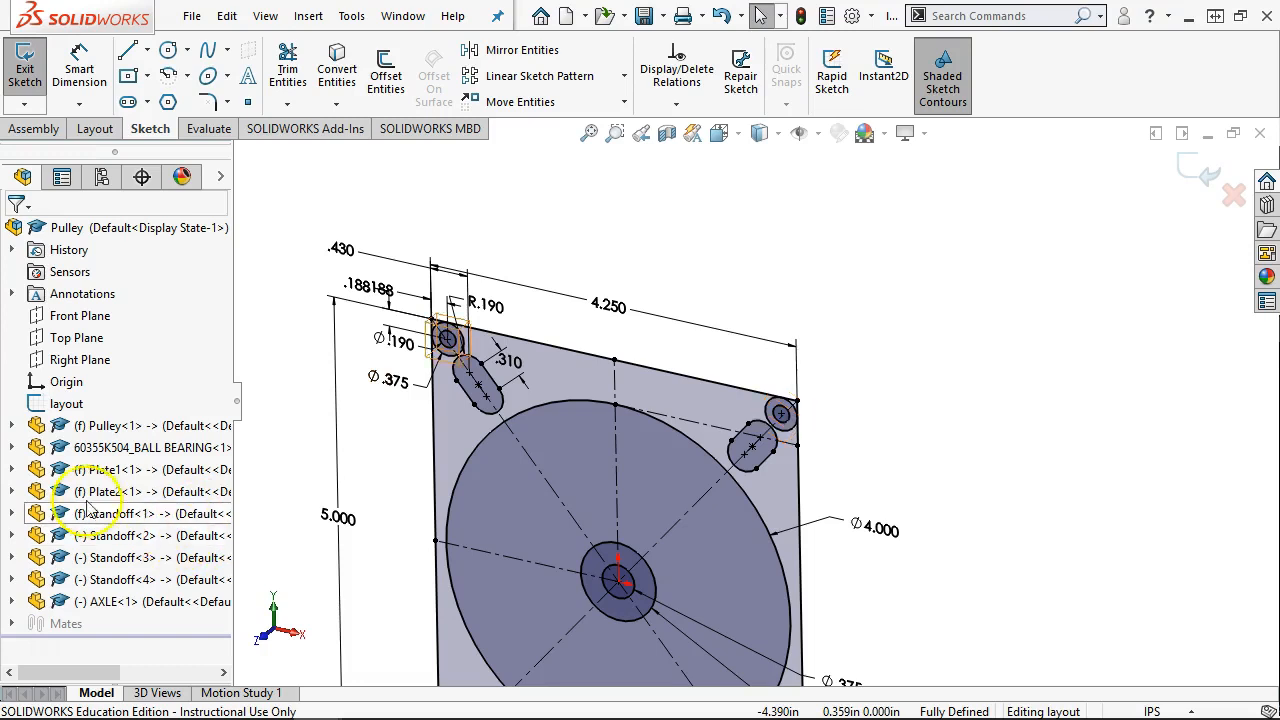
left_click(50, 408)
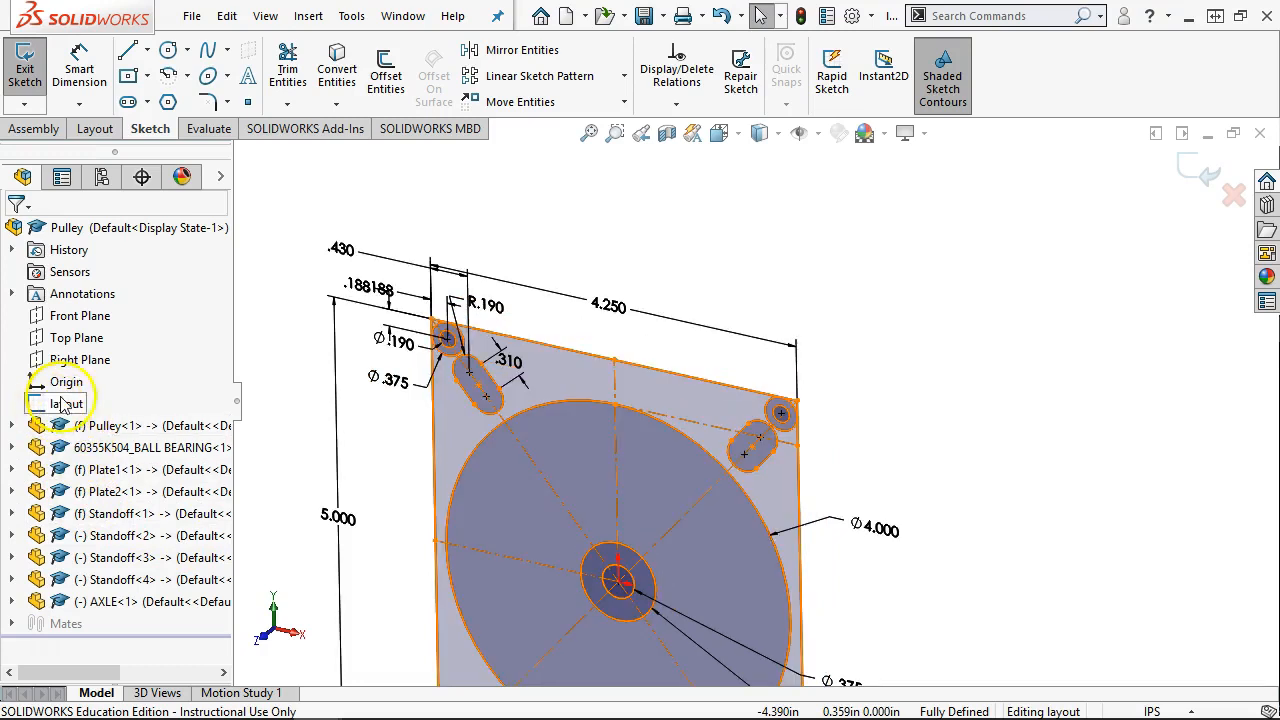
scroll(340, 350, "down", 5)
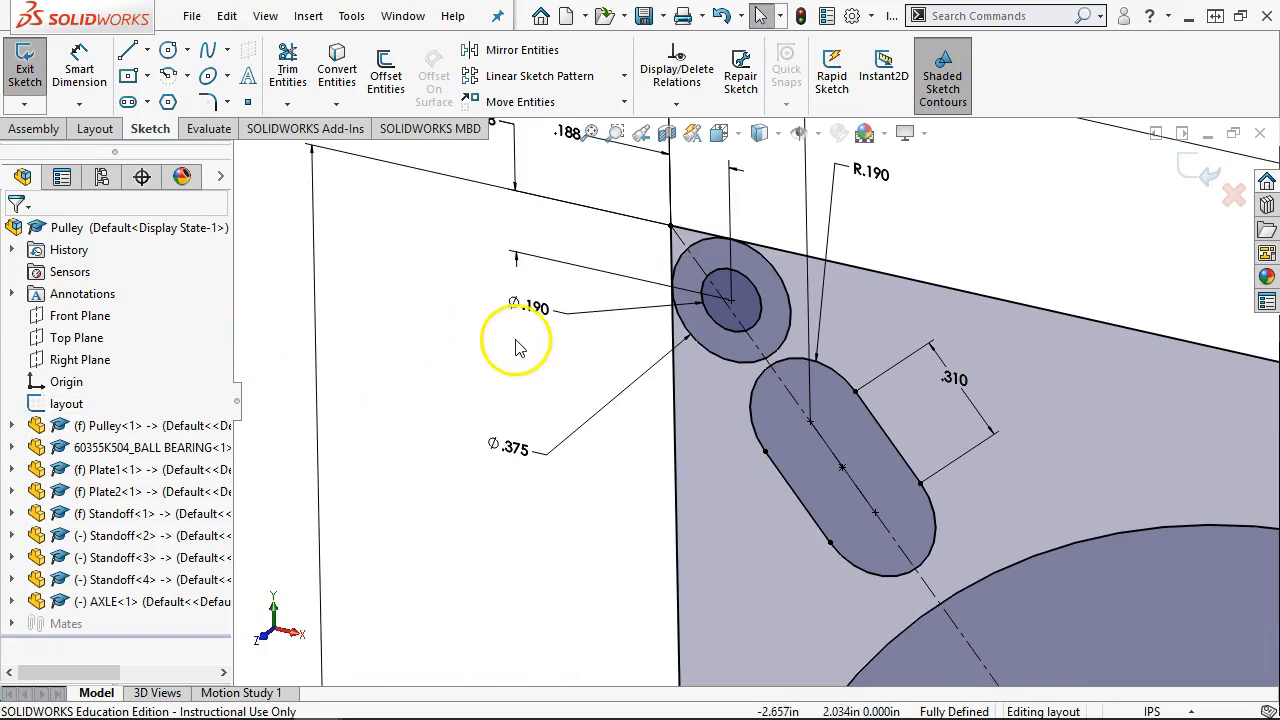
Step: Reposition the small corner circle's diameter dimension in the layout sketch and set it to 0.201 in
left_click_drag(538, 308, 524, 323)
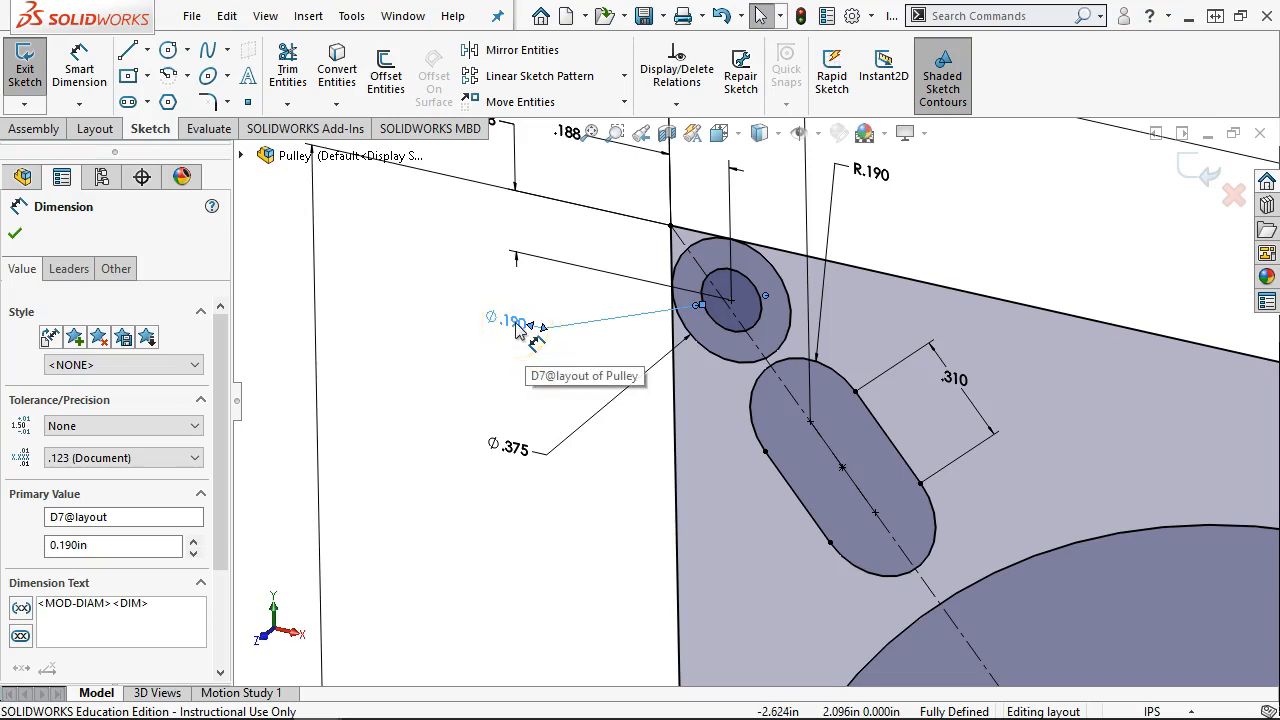
double_click(517, 327)
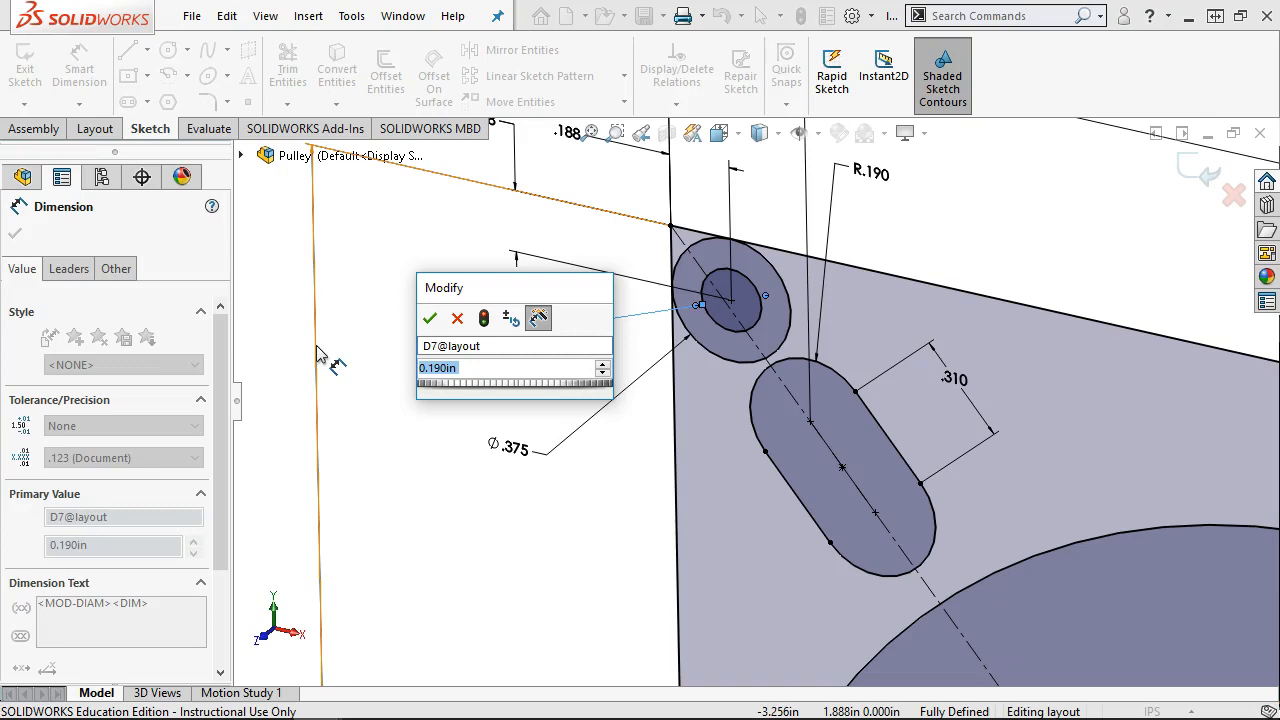
type(".201")
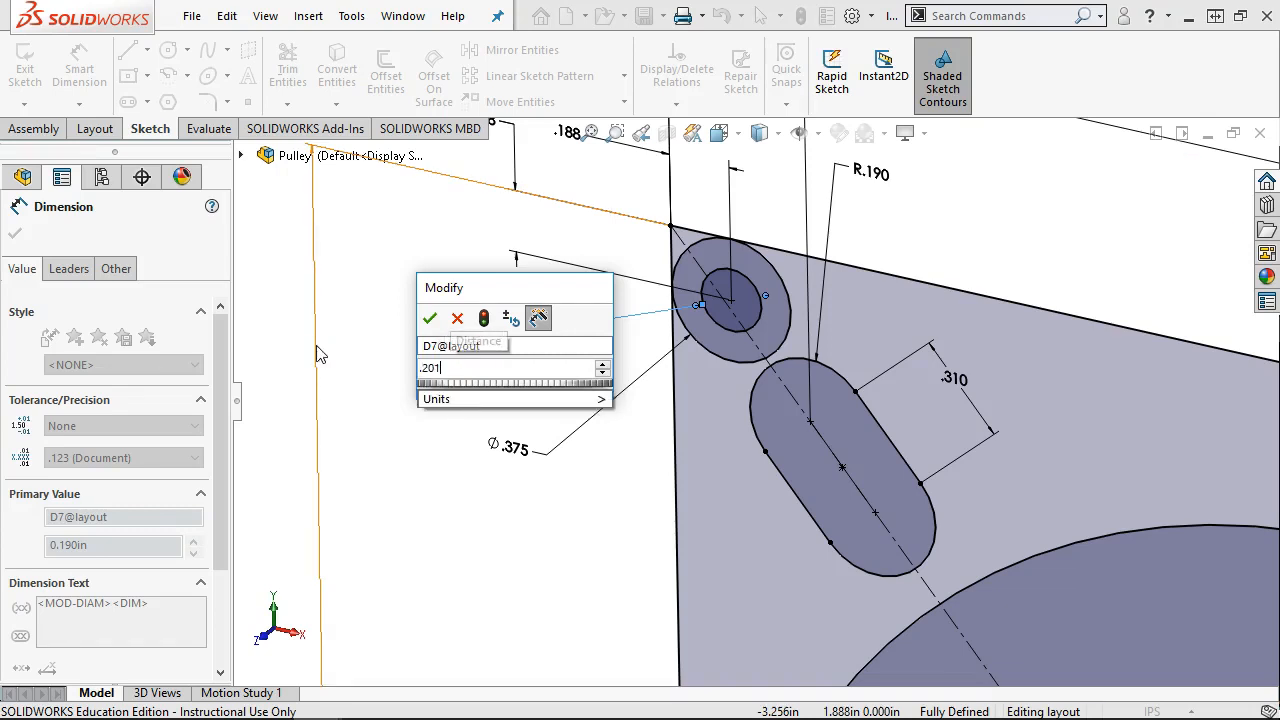
key("Return")
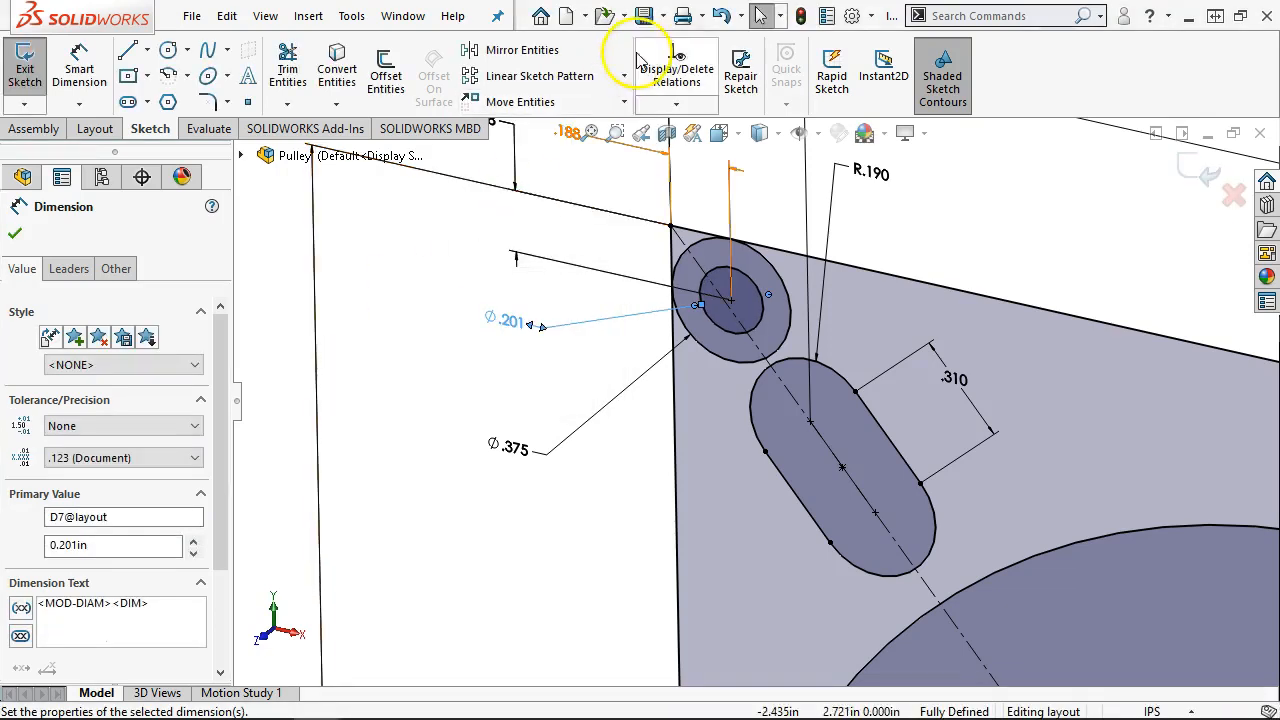
Step: Rebuild the Pulley assembly to leave the layout sketch, and save it
left_click(800, 15)
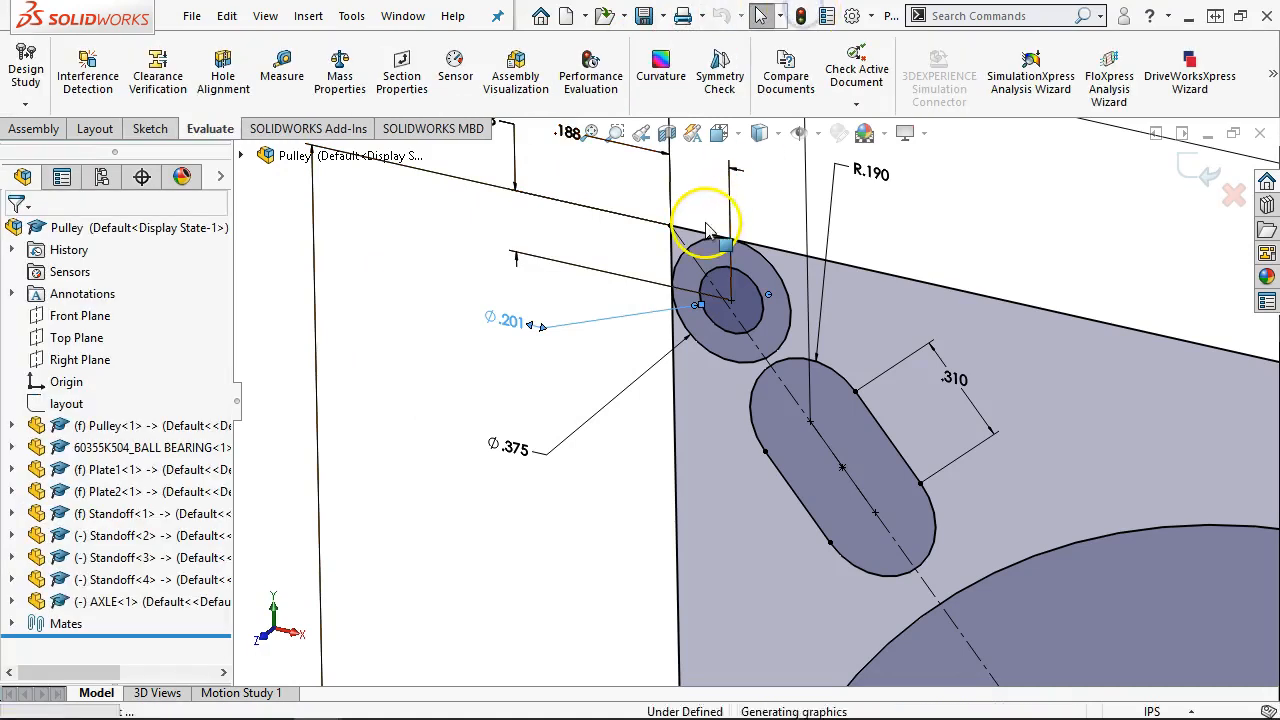
scroll(594, 380, "up", 5)
scroll(716, 491, "up", 2)
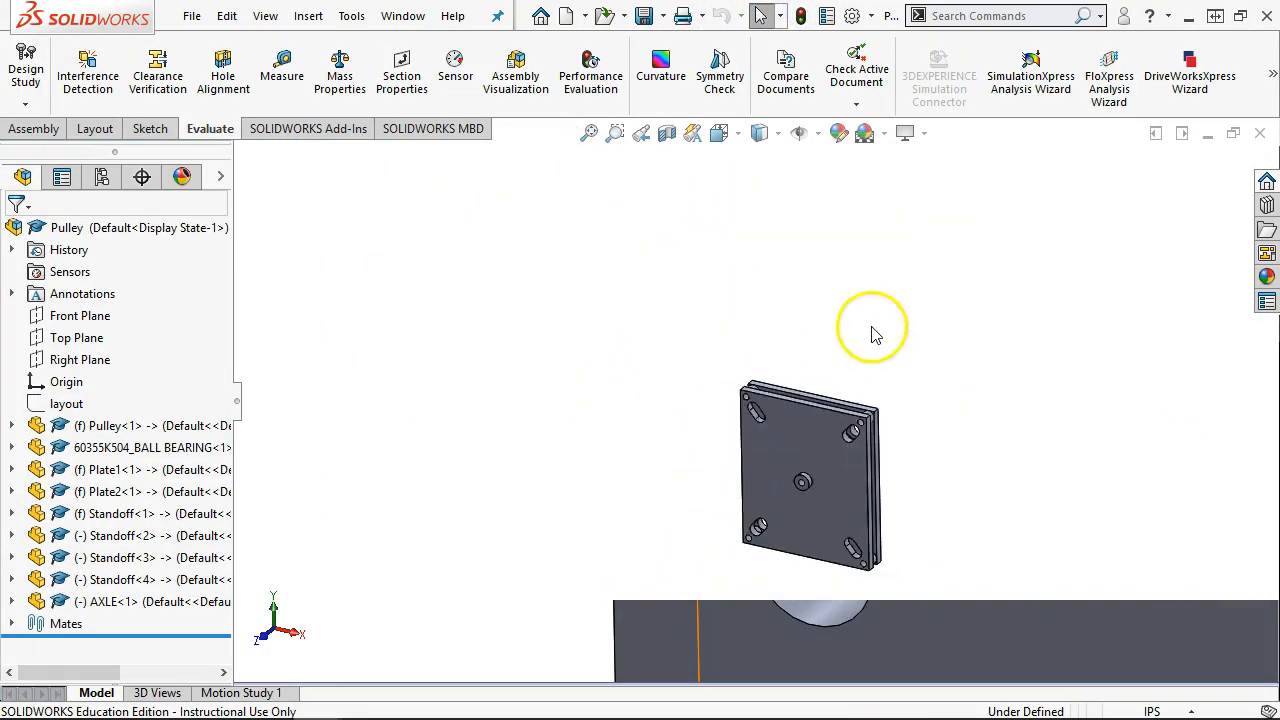
left_click(800, 15)
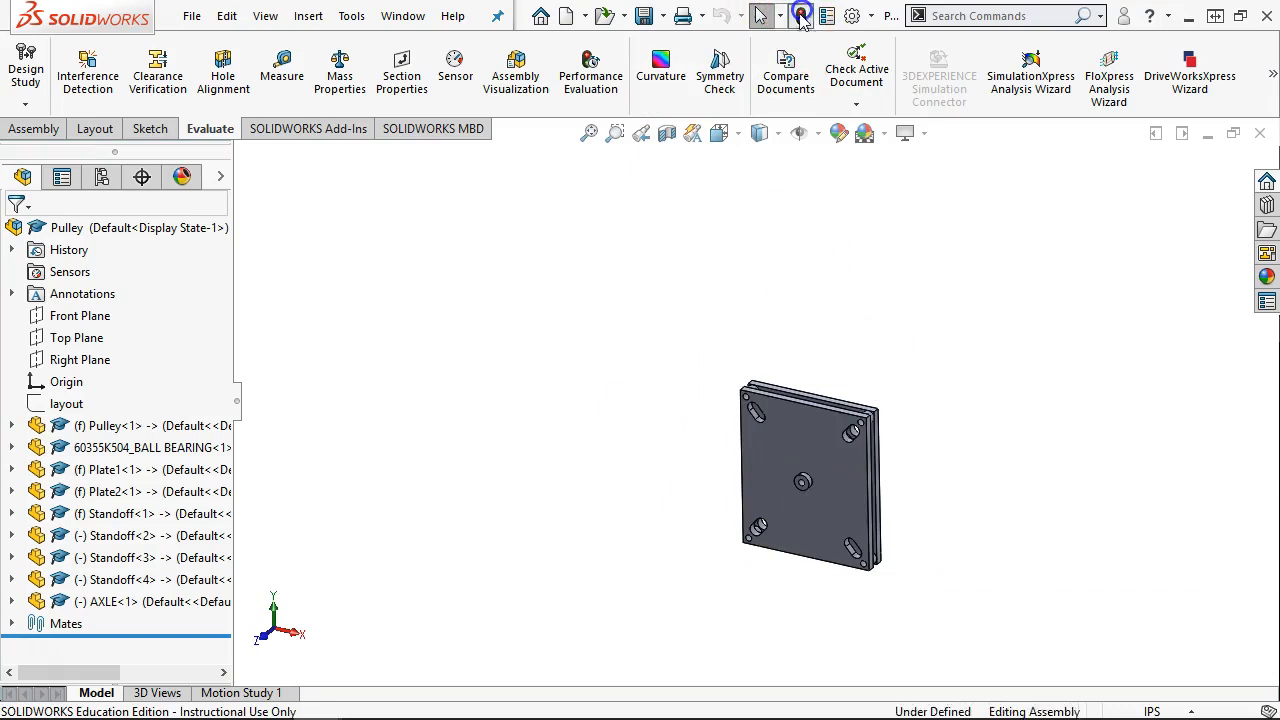
left_click(643, 15)
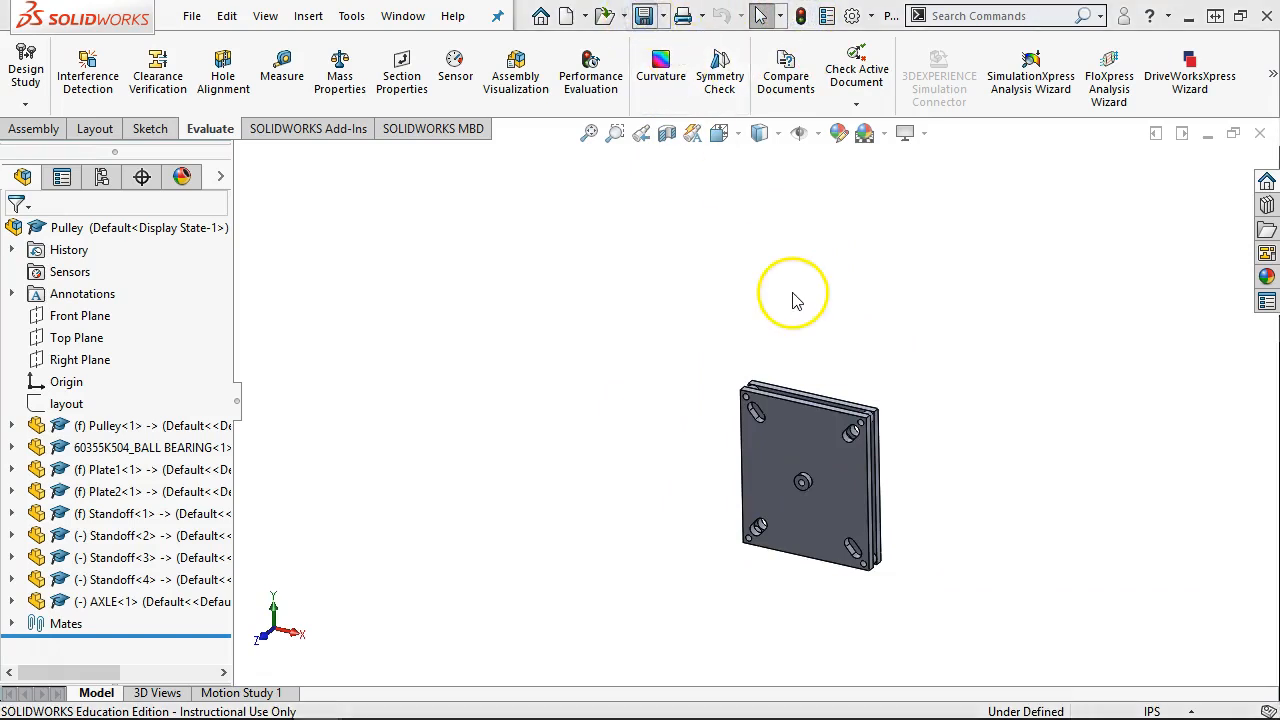
left_click(845, 365)
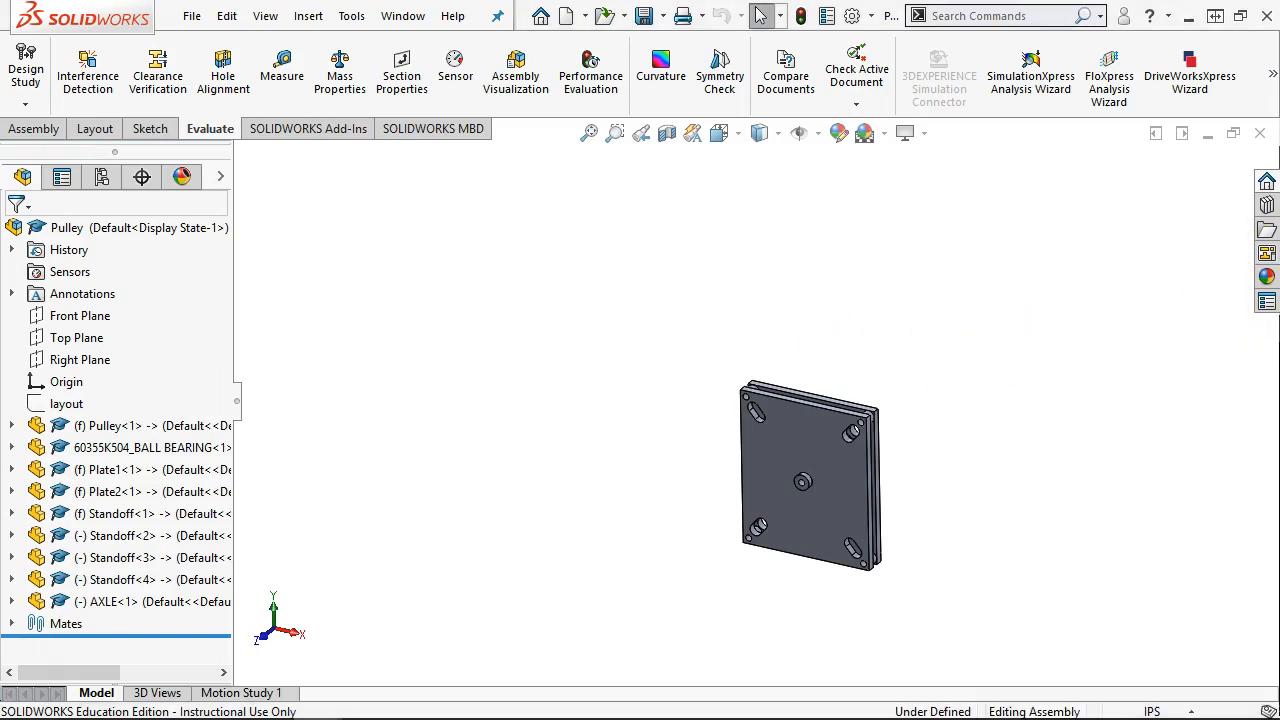
Step: Examine the plates' corner holes and the axle from the front and from an oblique angle
left_click(632, 467)
key("ctrl+1")
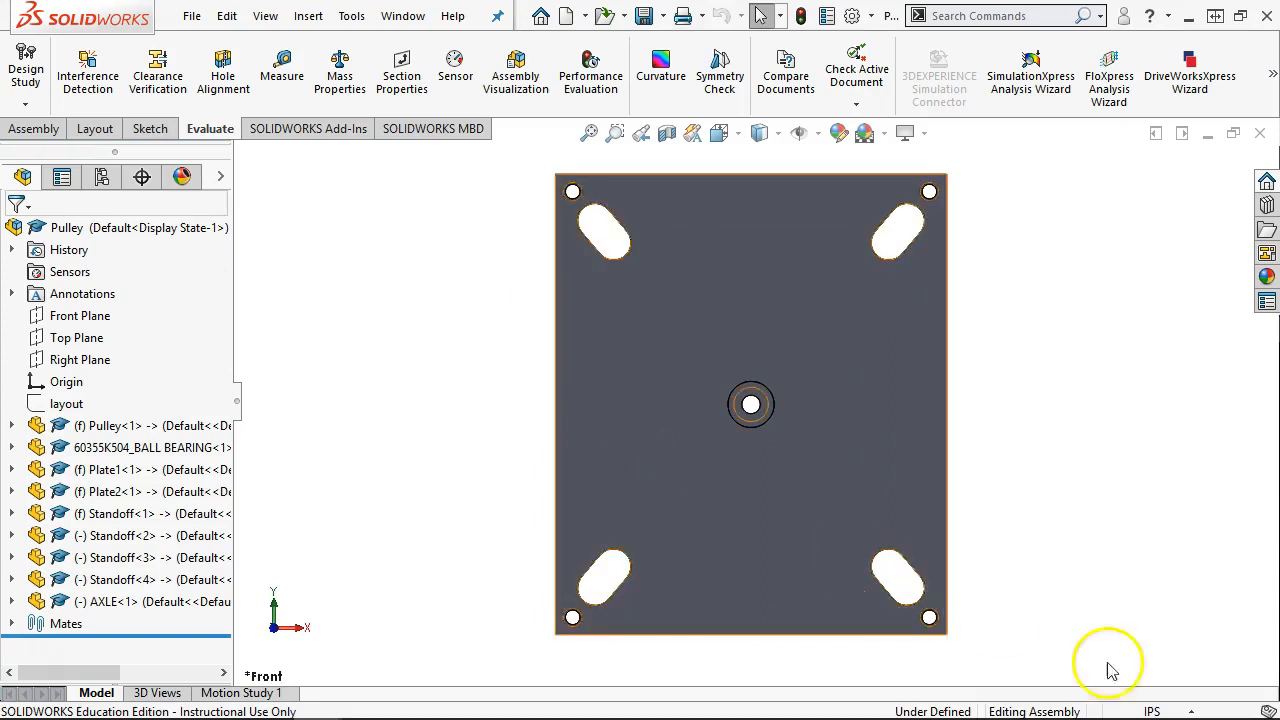
scroll(737, 410, "down", 5)
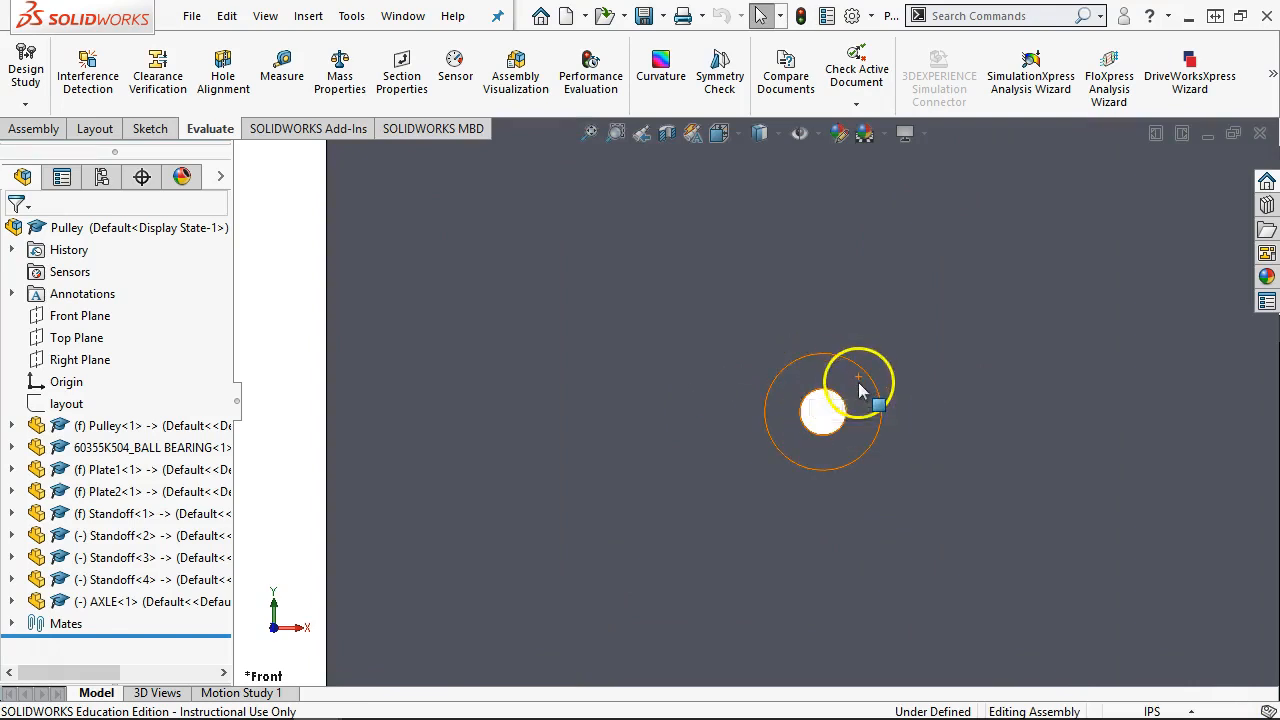
scroll(860, 388, "up", 6)
middle_click_drag(803, 406, 1003, 497)
scroll(814, 426, "down", 1)
scroll(958, 500, "up", 3)
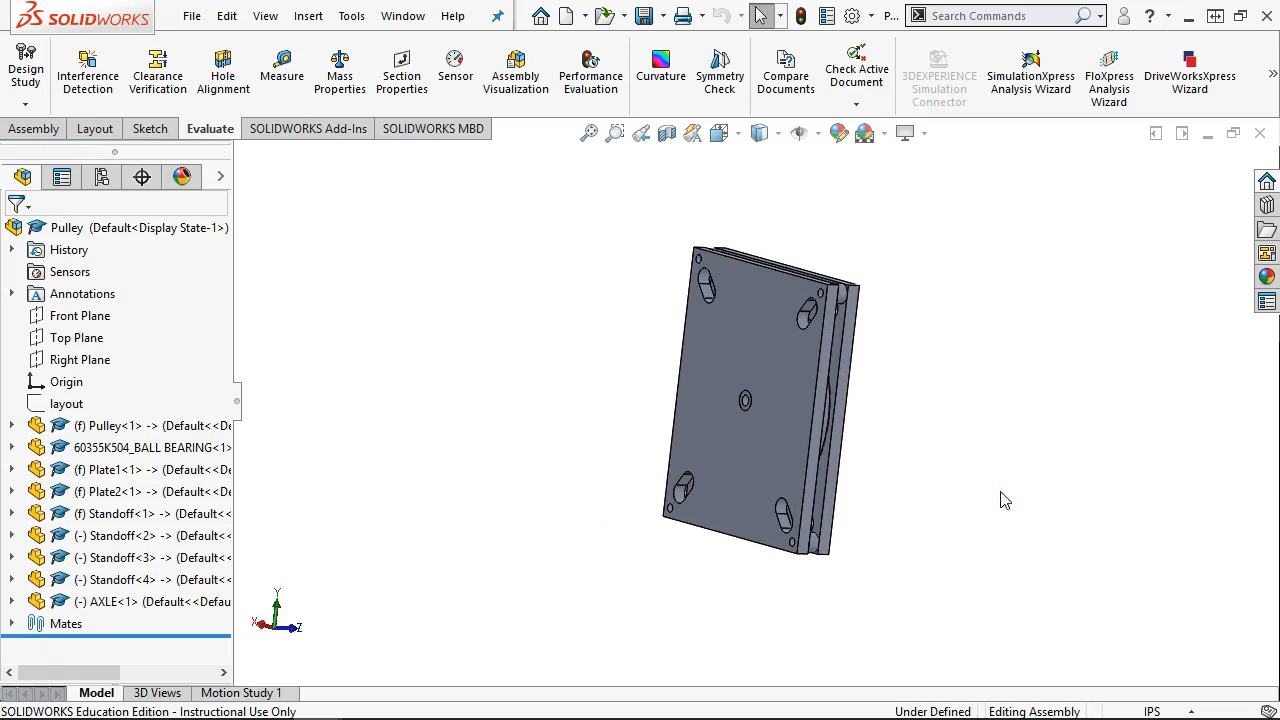
key("ctrl+1")
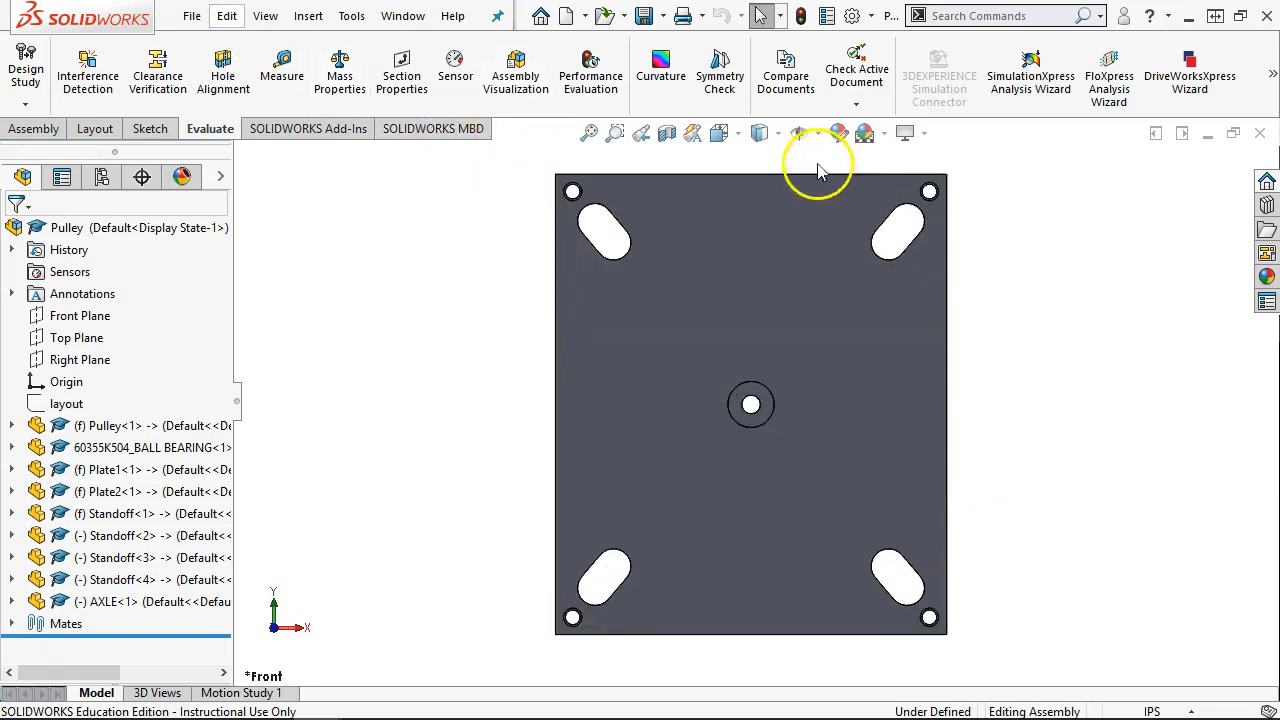
Step: Check the front view with hidden lines visible, and return the display style to shaded with edges
left_click(778, 135)
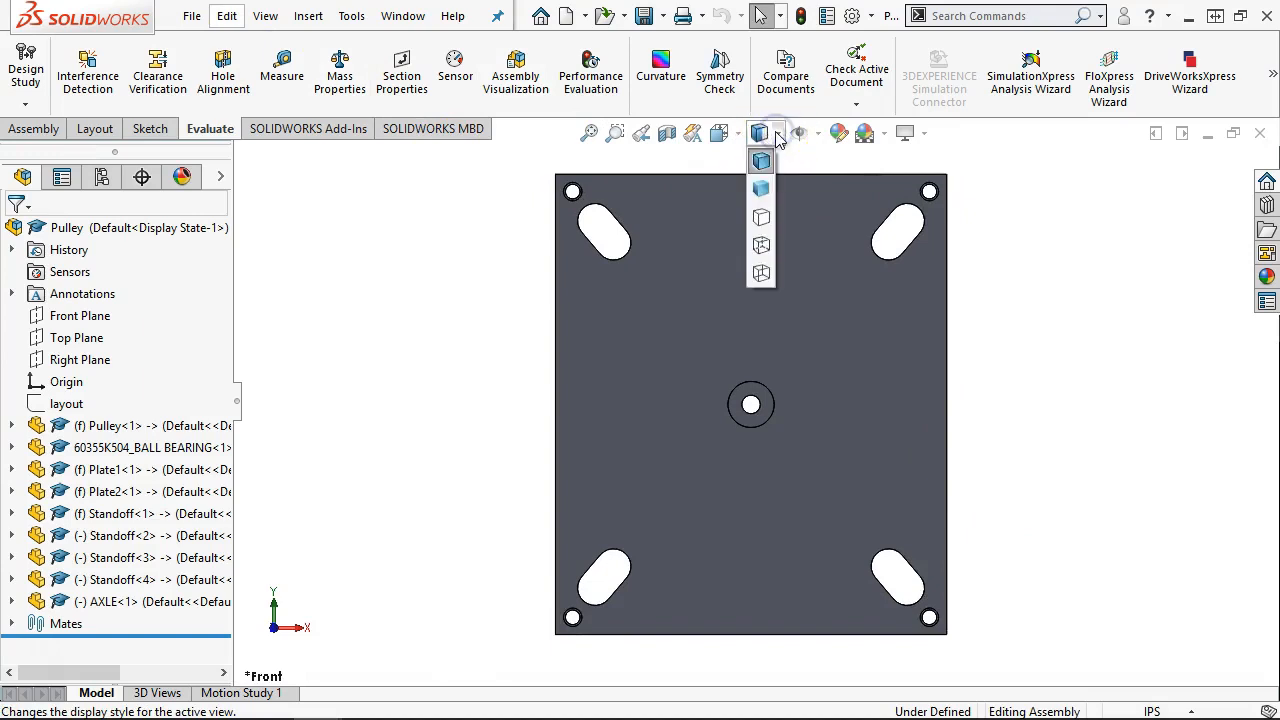
left_click(761, 245)
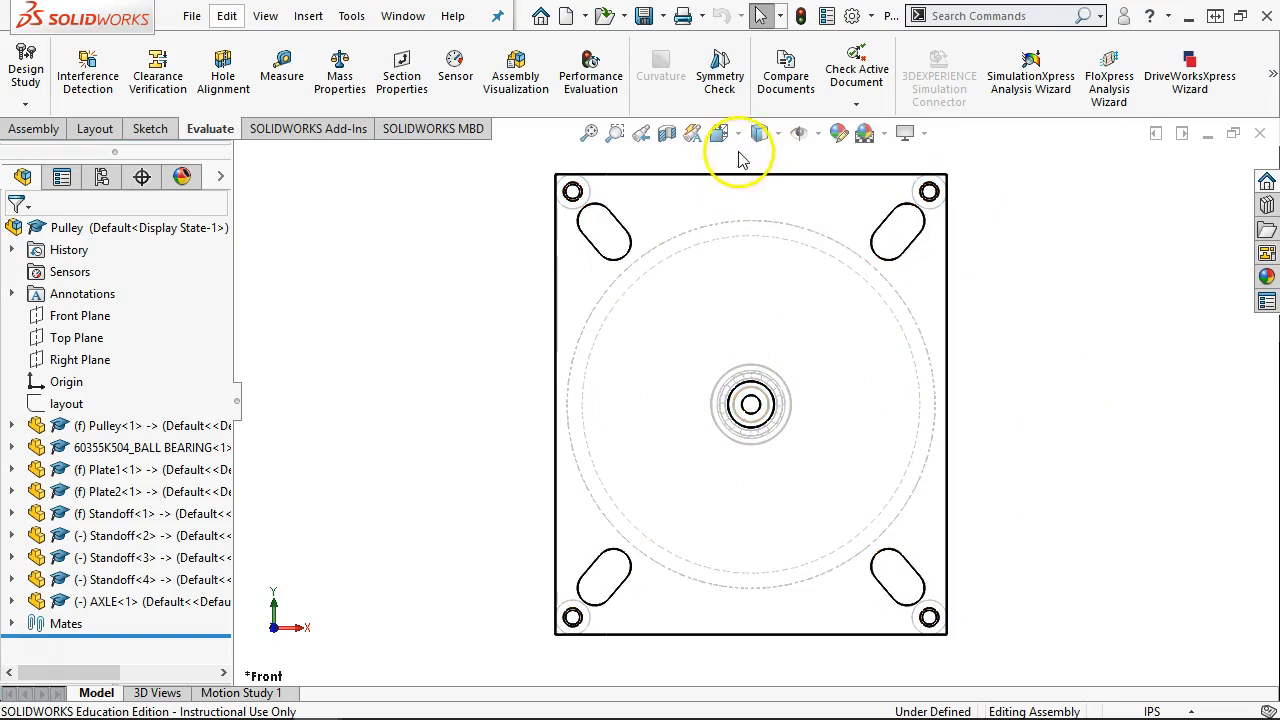
left_click(765, 133)
left_click(761, 163)
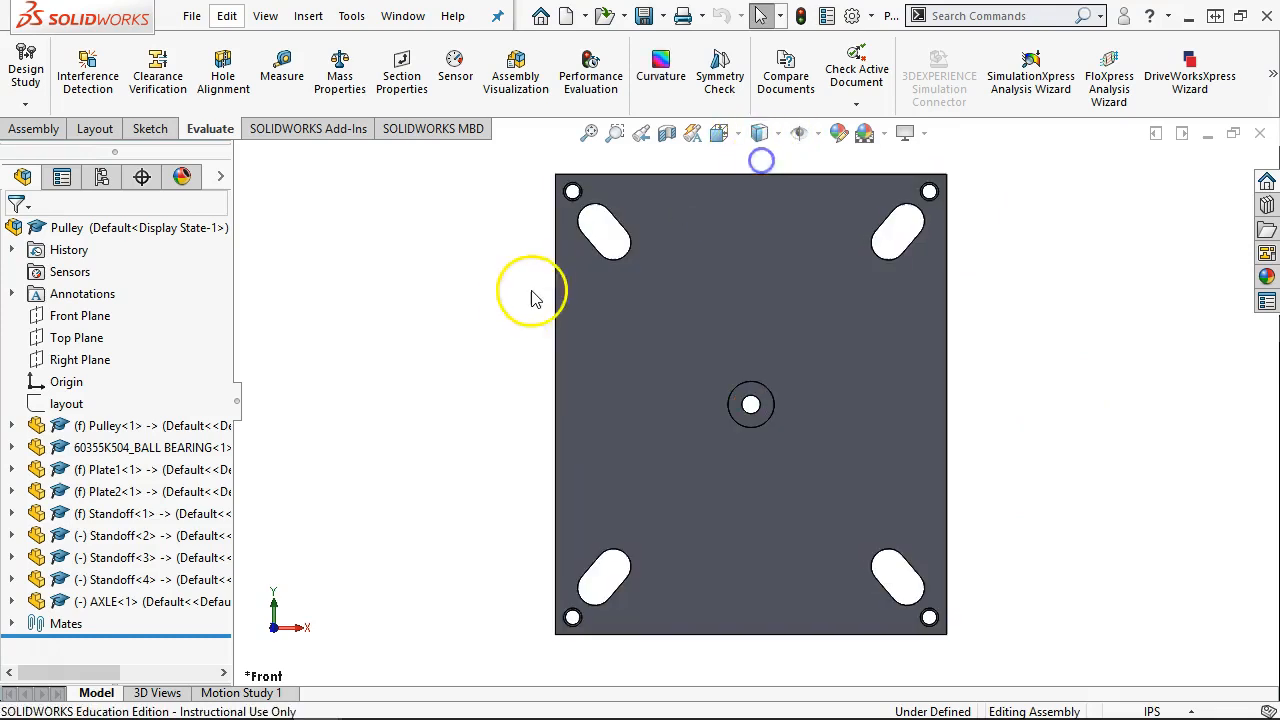
Step: Inspect Plate1's corner holes, slots and the standoffs between the plates from several angles
middle_click_drag(937, 357, 929, 408)
left_click(445, 336)
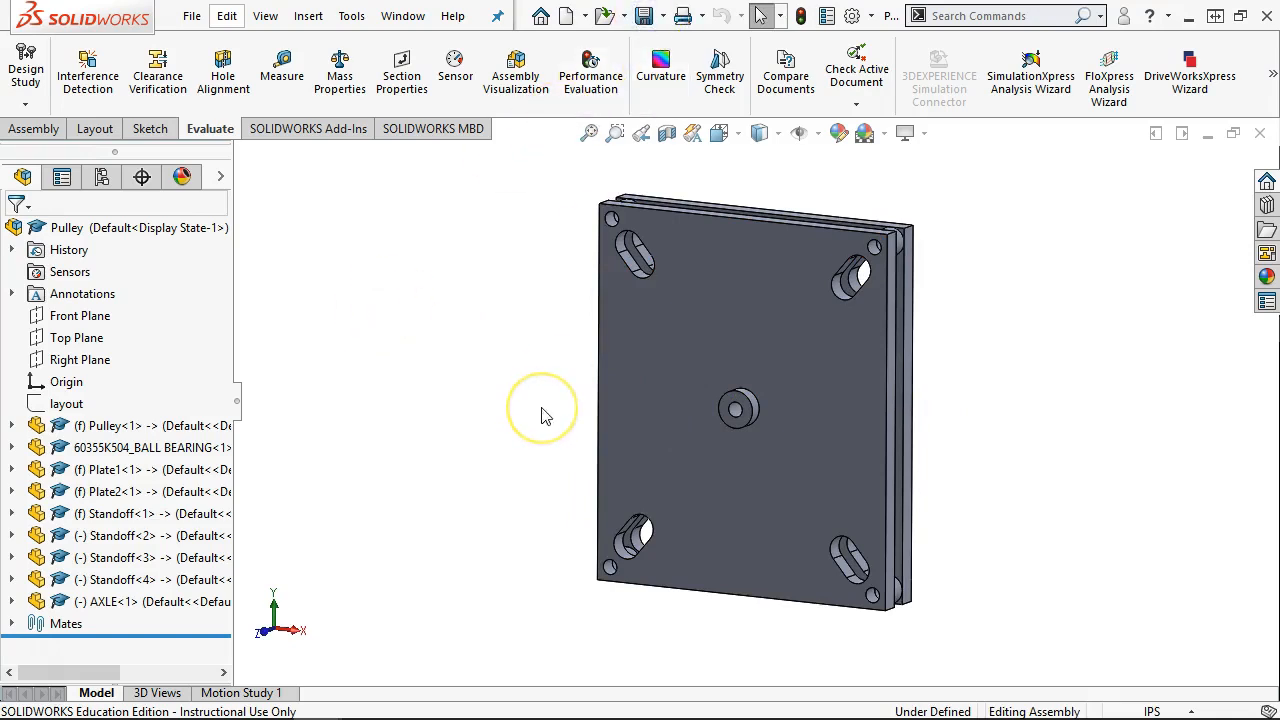
key("ctrl+1")
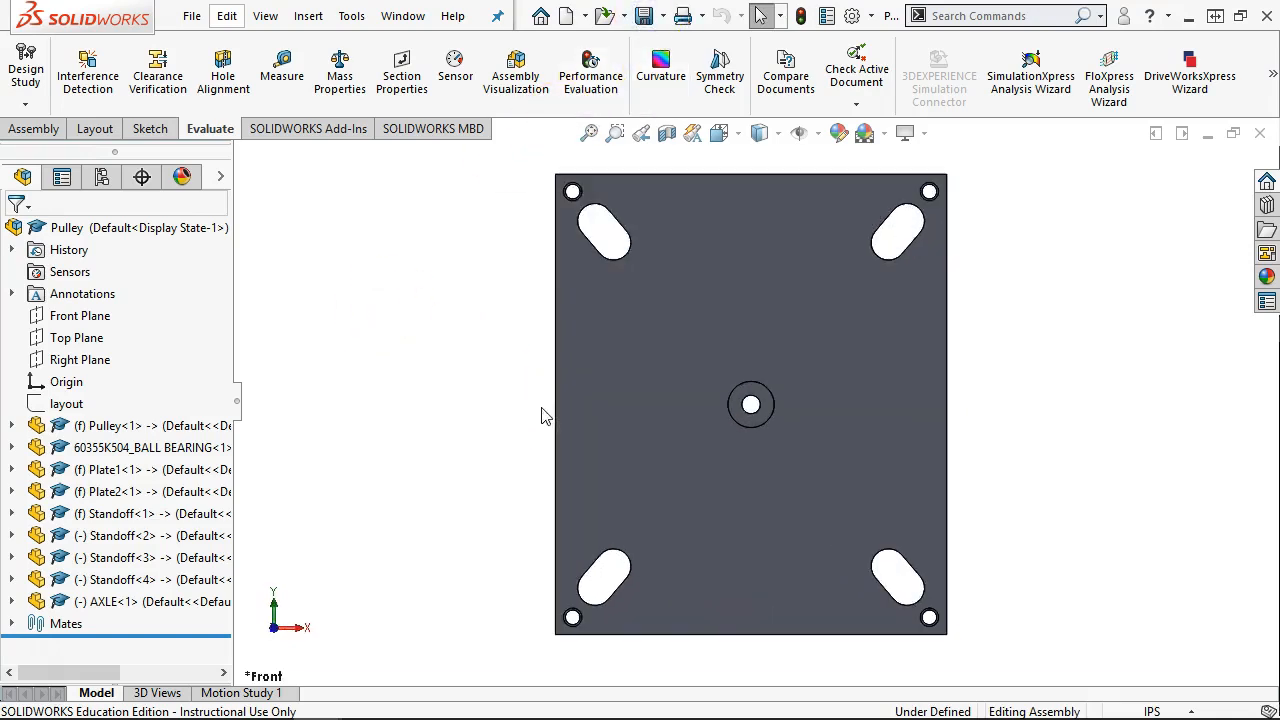
middle_click_drag(548, 418, 783, 428)
scroll(783, 428, "down", 3)
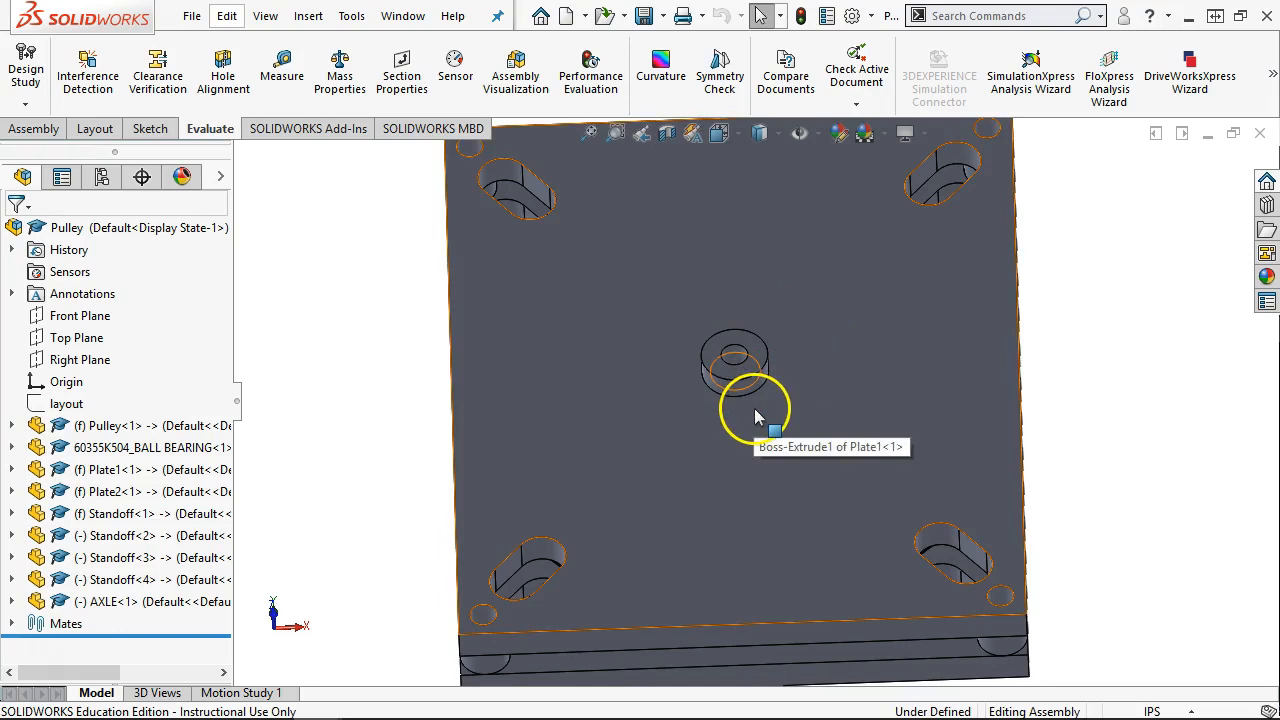
middle_click_drag(725, 431, 802, 358)
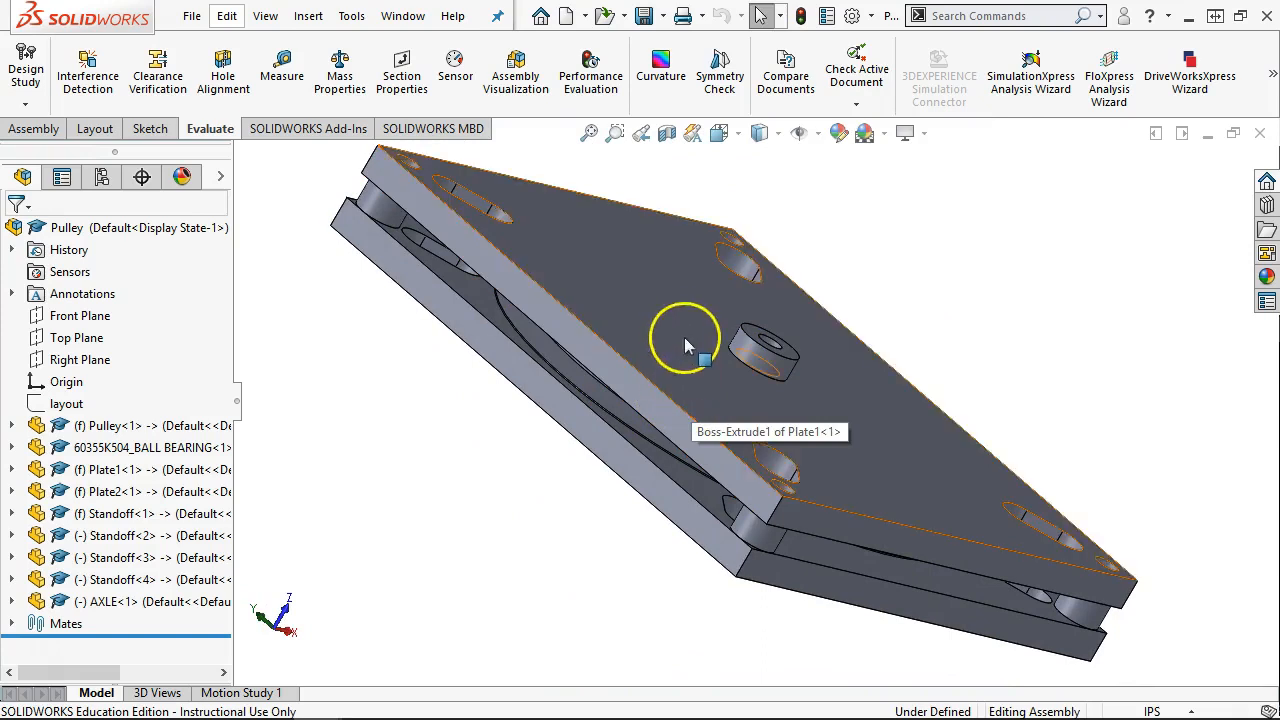
middle_click_drag(413, 163, 384, 229)
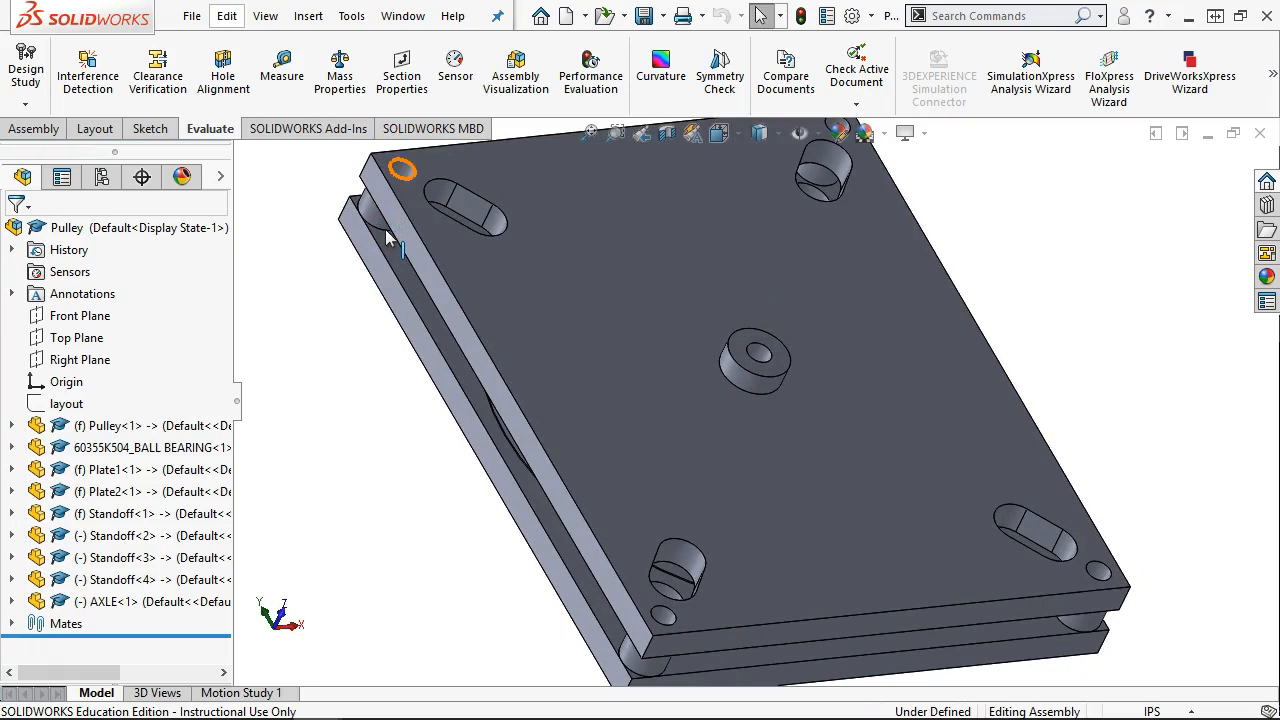
left_click(408, 173)
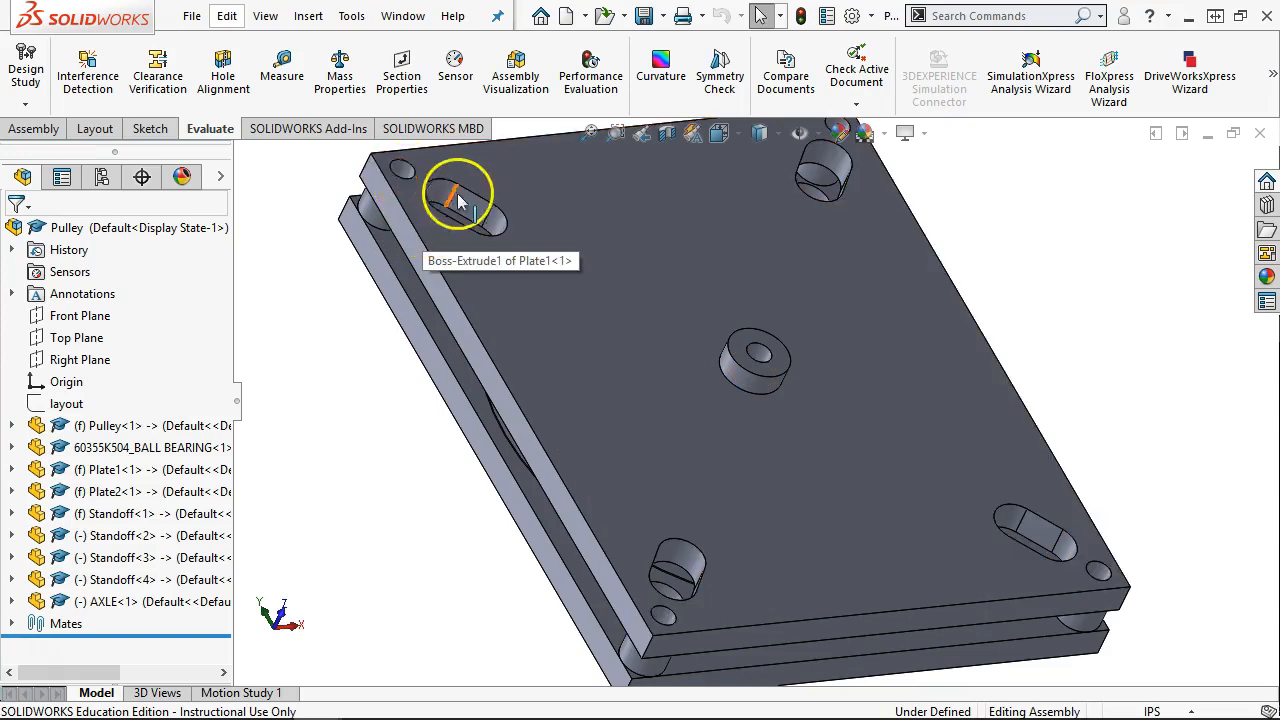
Step: Compare the corner hole with its standoff from the front and in a close-up at Plate1's upper corner
key("ctrl+1")
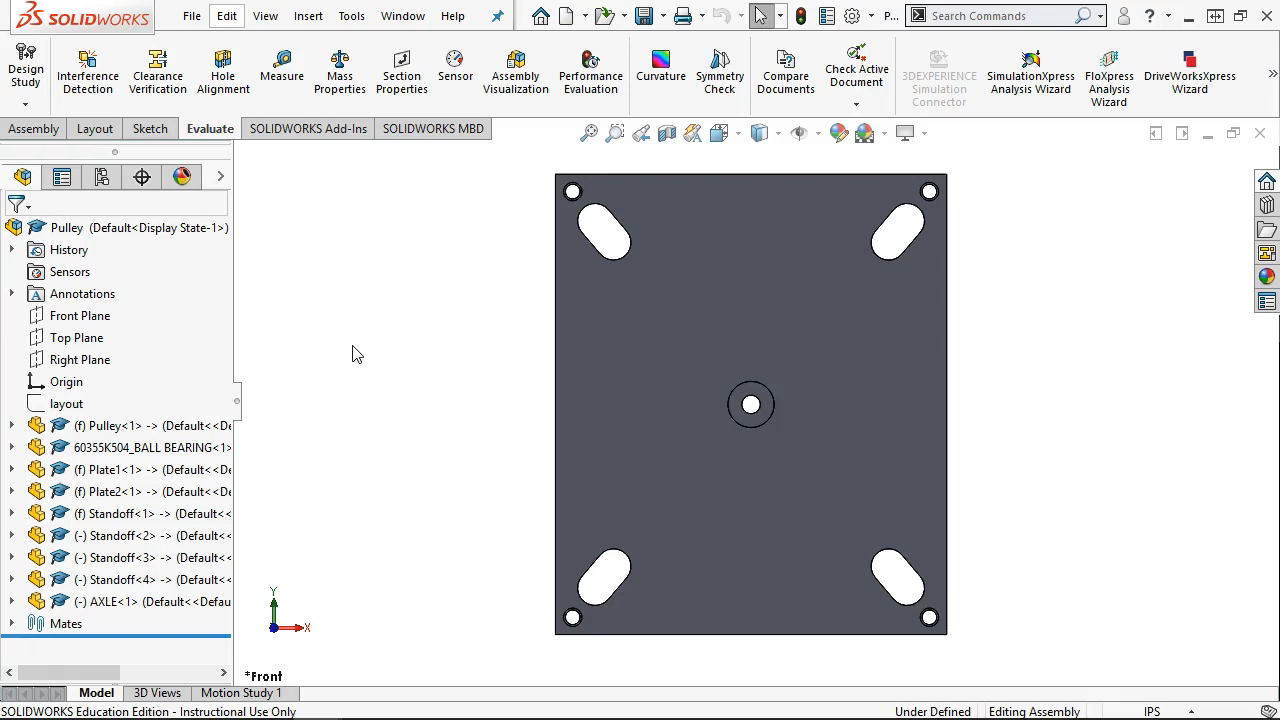
scroll(557, 263, "down", 4)
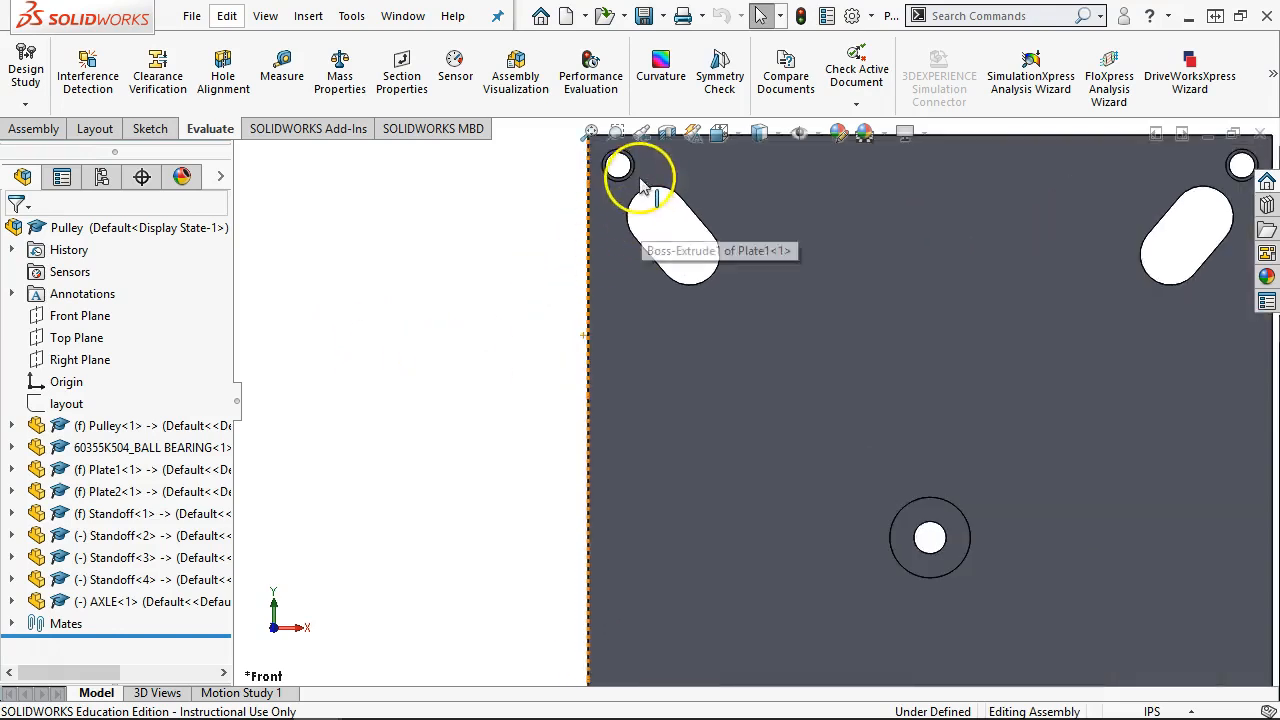
scroll(531, 366, "up", 4)
middle_click_drag(531, 366, 620, 435)
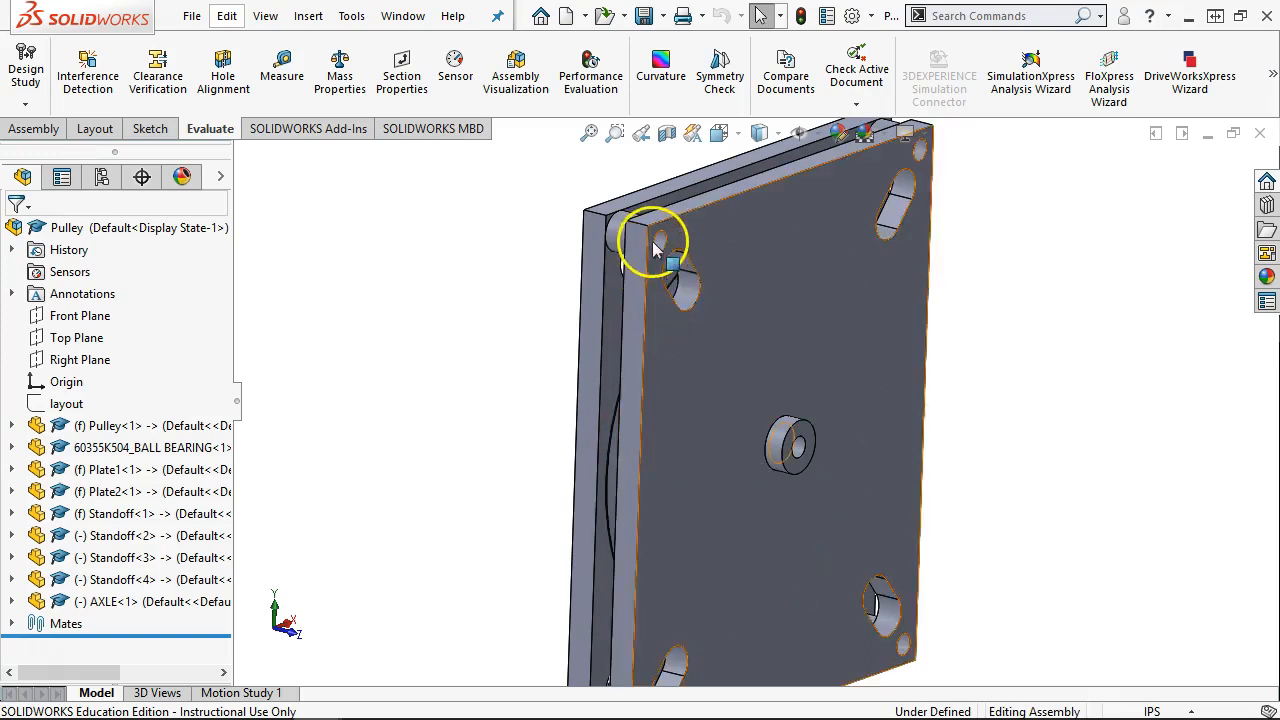
scroll(665, 252, "down", 5)
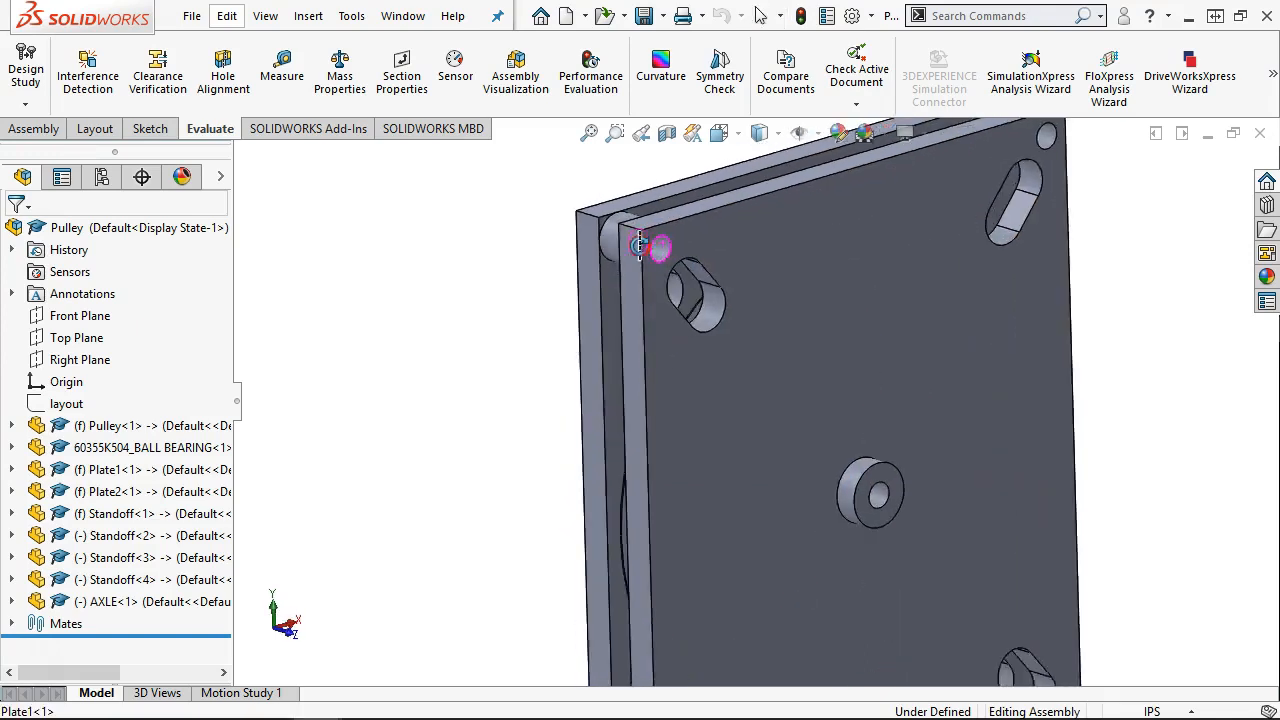
scroll(668, 252, "down", 1)
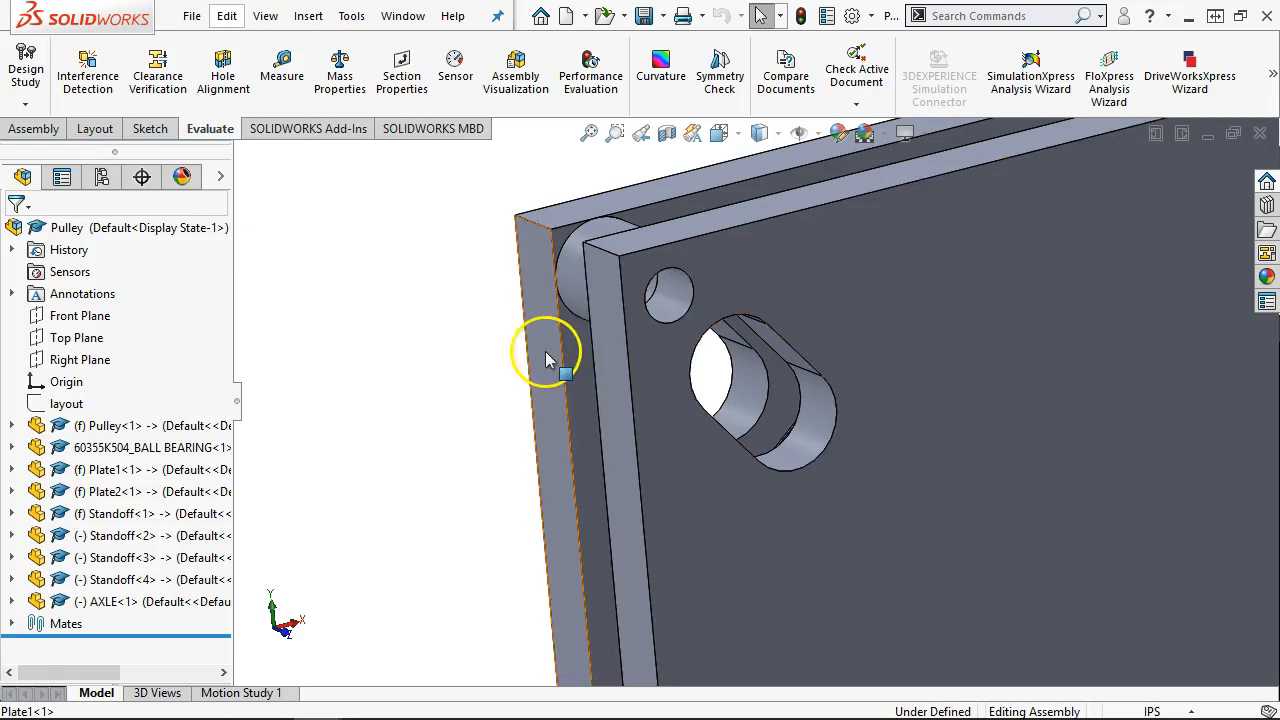
scroll(545, 355, "up", 4)
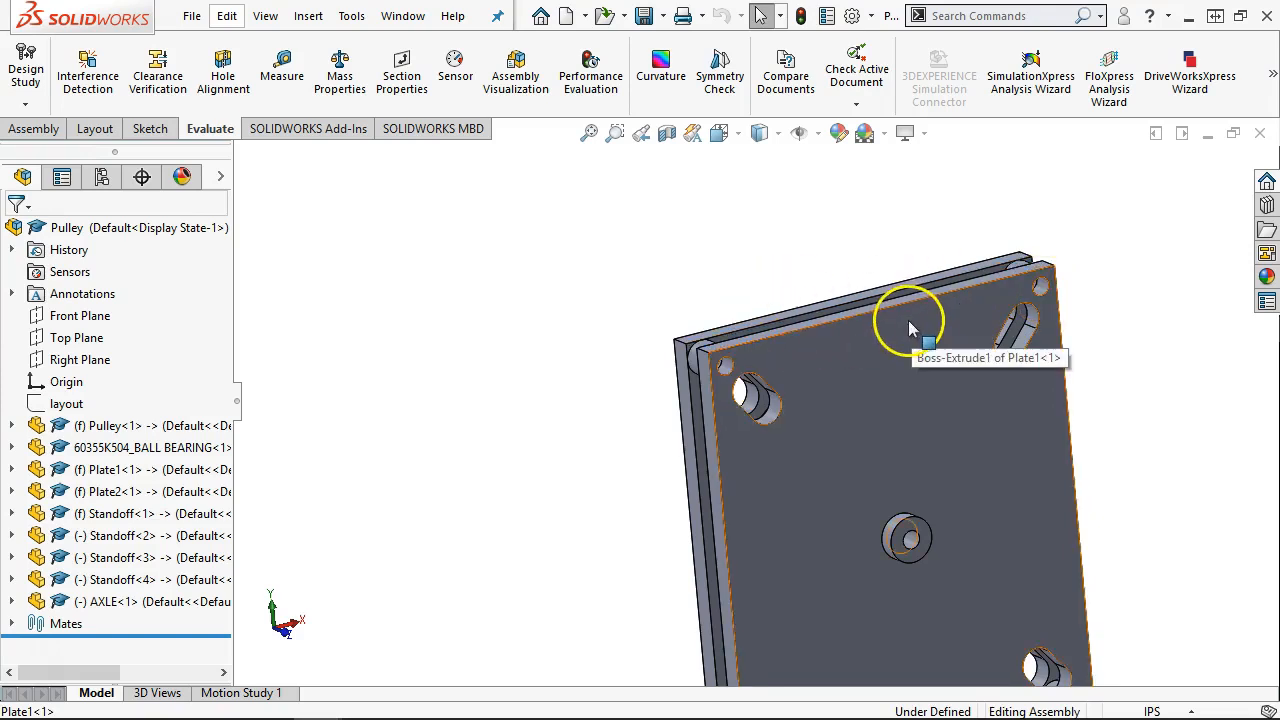
middle_click_drag(684, 327, 752, 410)
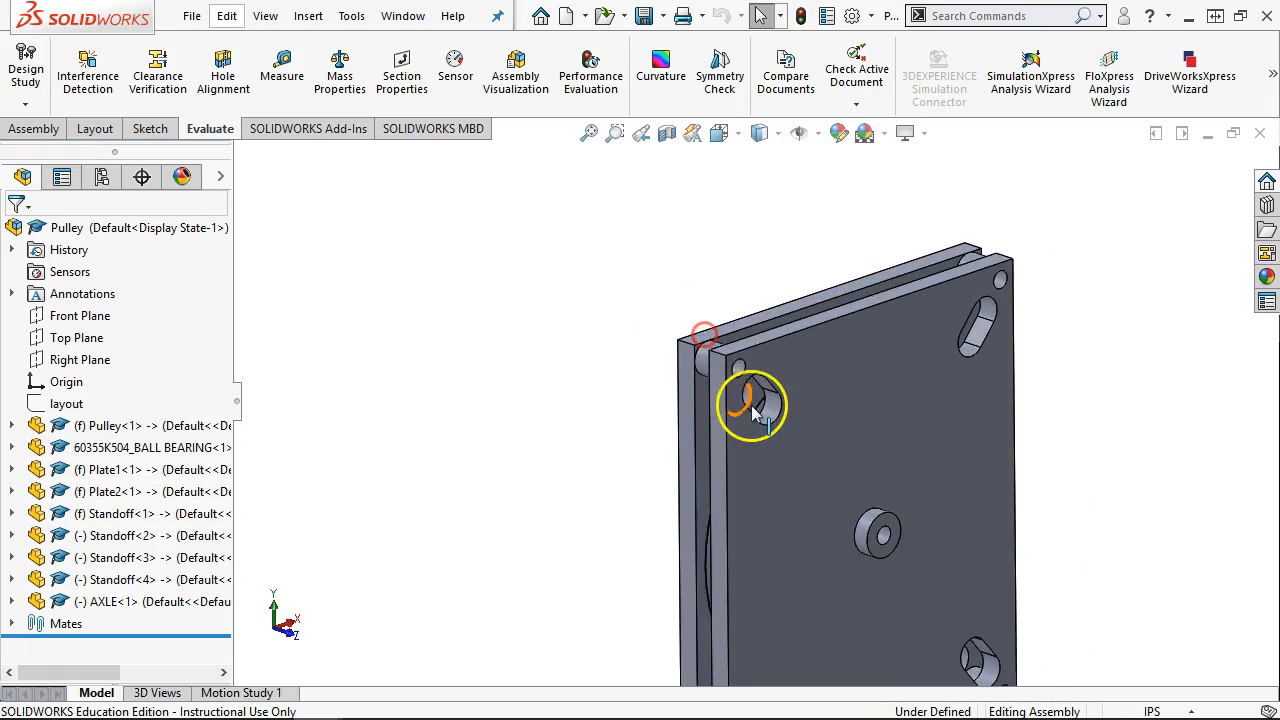
Step: Start a new assembly sketch on Plate1's front face, viewed straight on at the upper-left corner hole
scroll(752, 410, "down", 3)
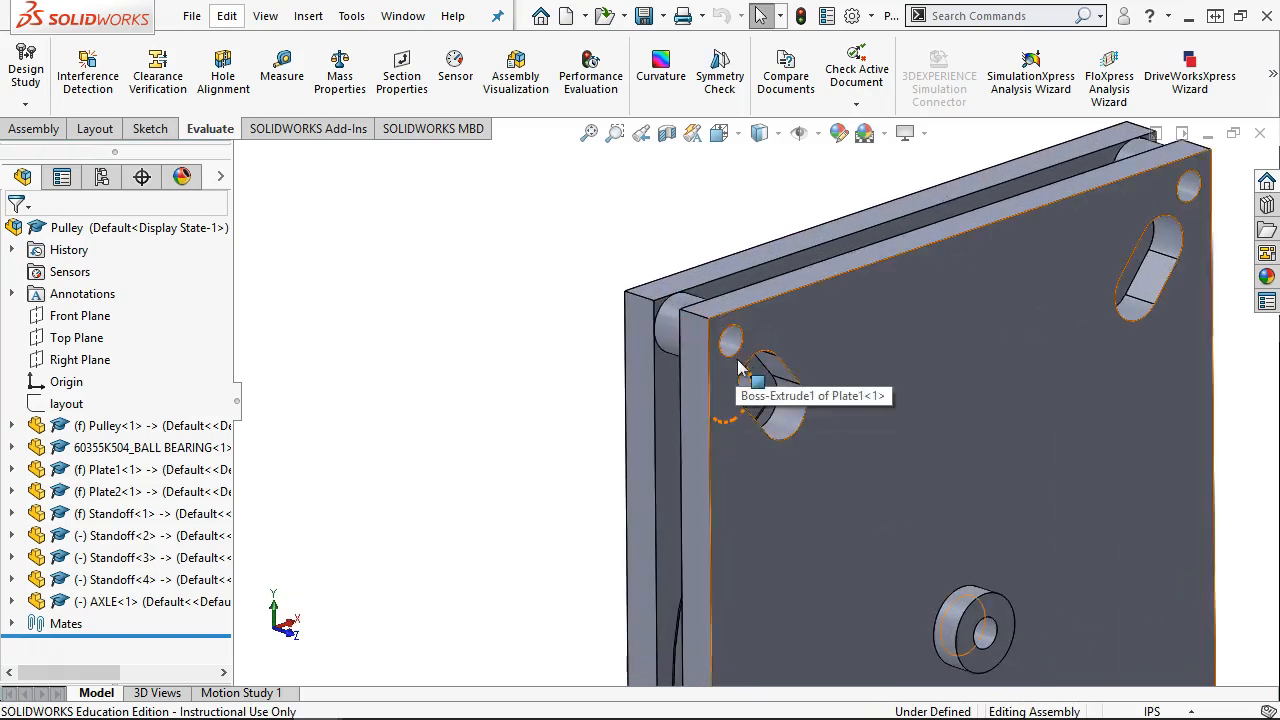
left_click(563, 256)
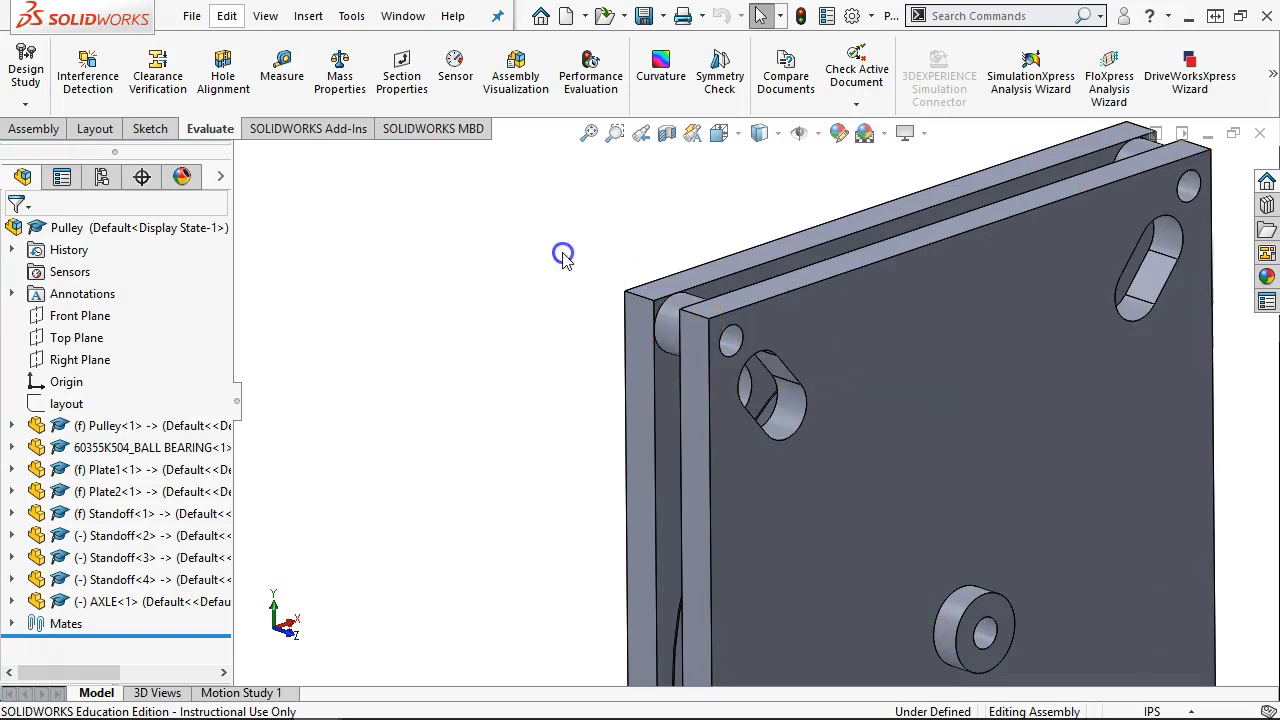
key("ctrl+1")
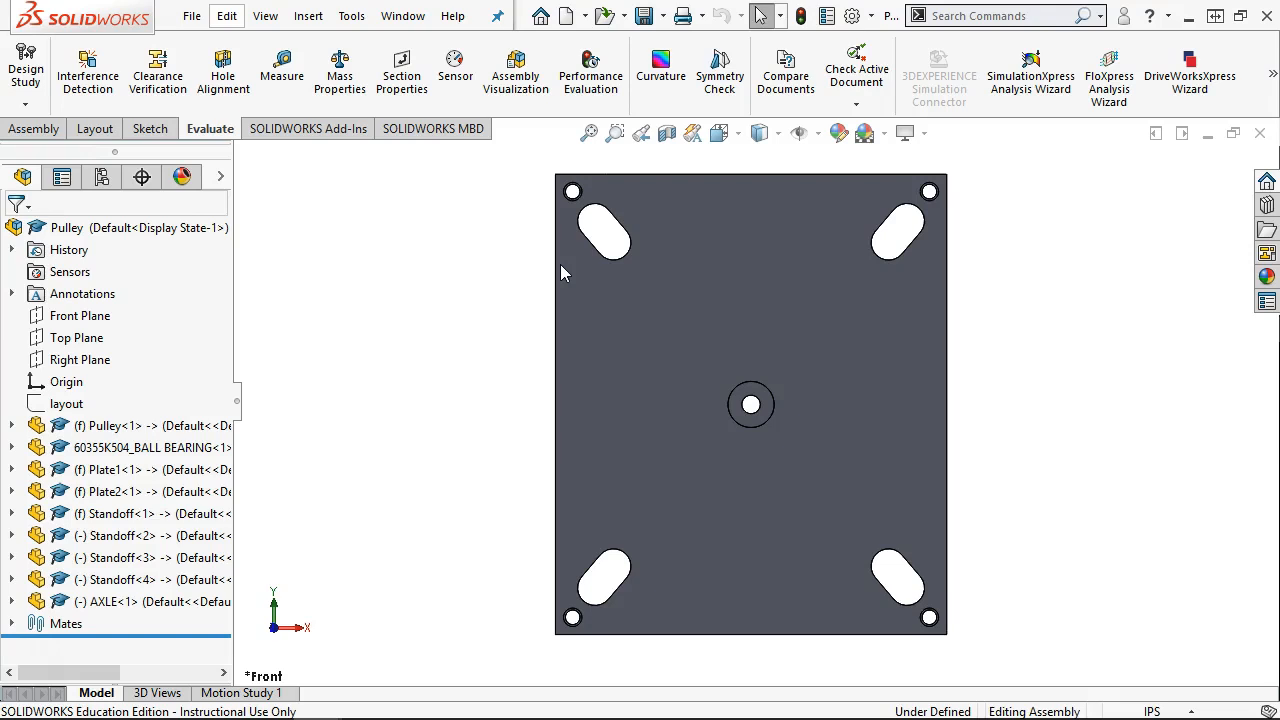
scroll(605, 220, "down", 8)
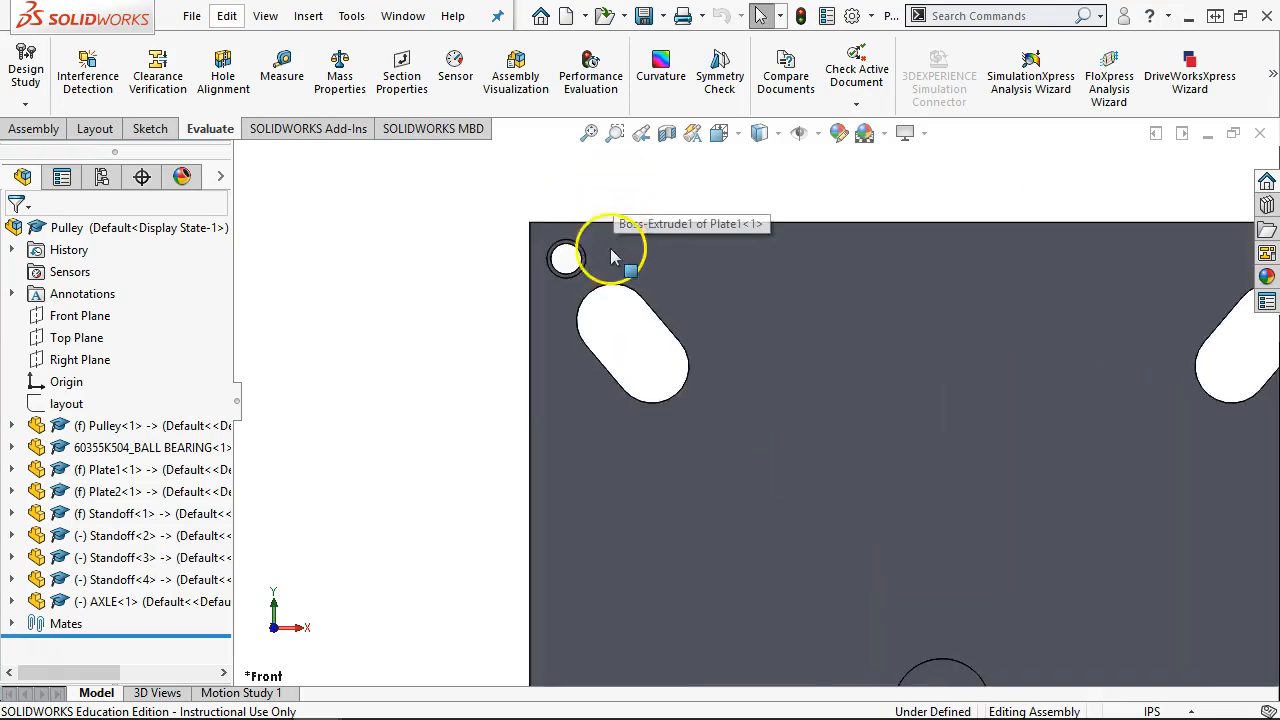
scroll(610, 282, "down", 3)
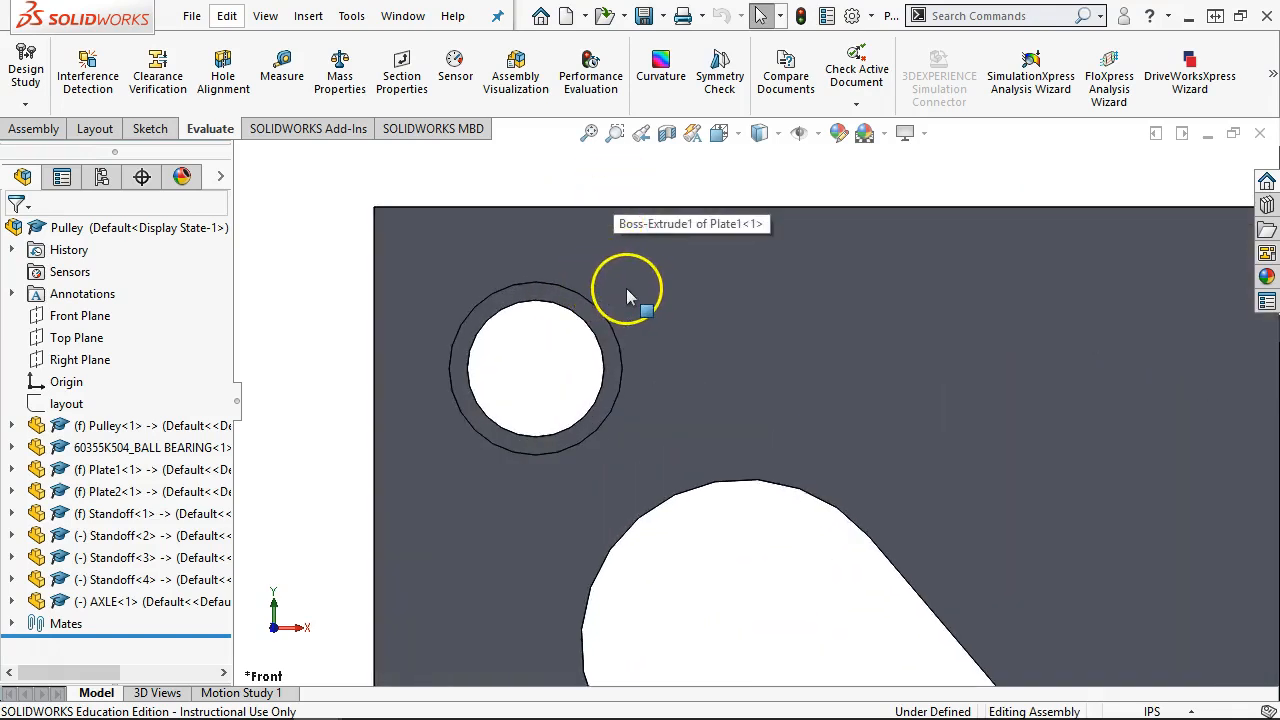
left_click(627, 290)
left_click(722, 225)
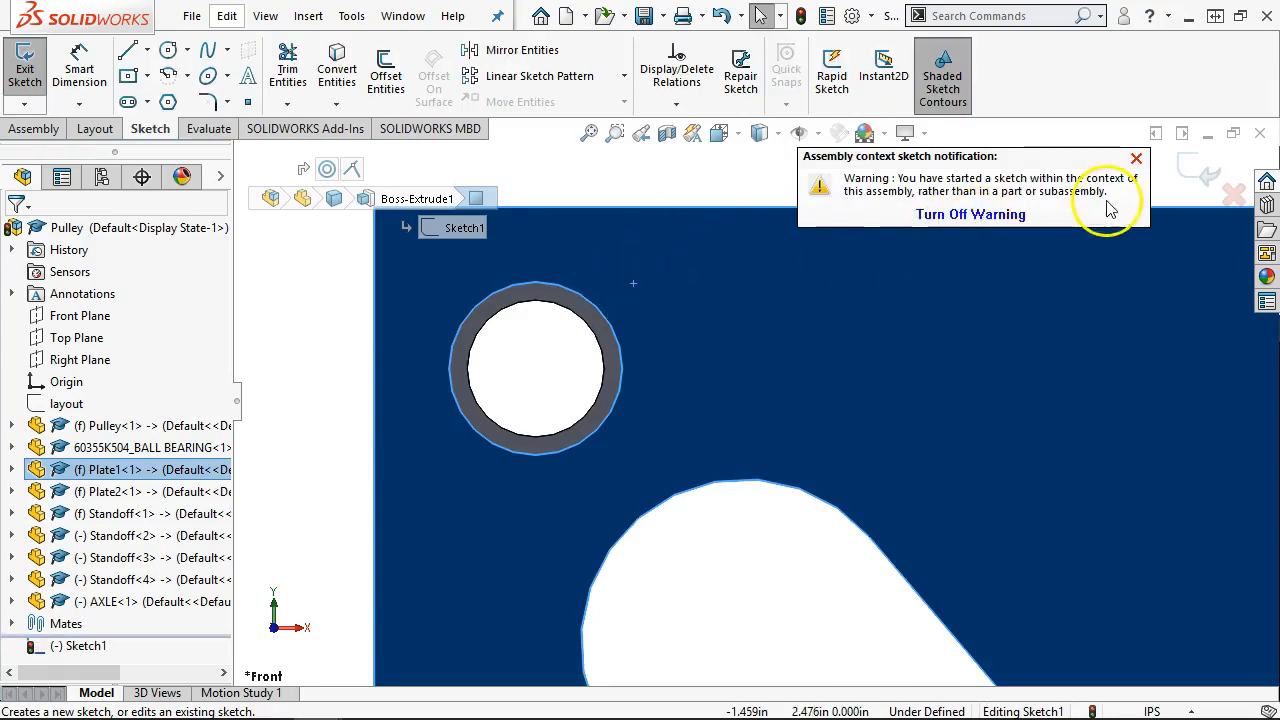
left_click(1136, 160)
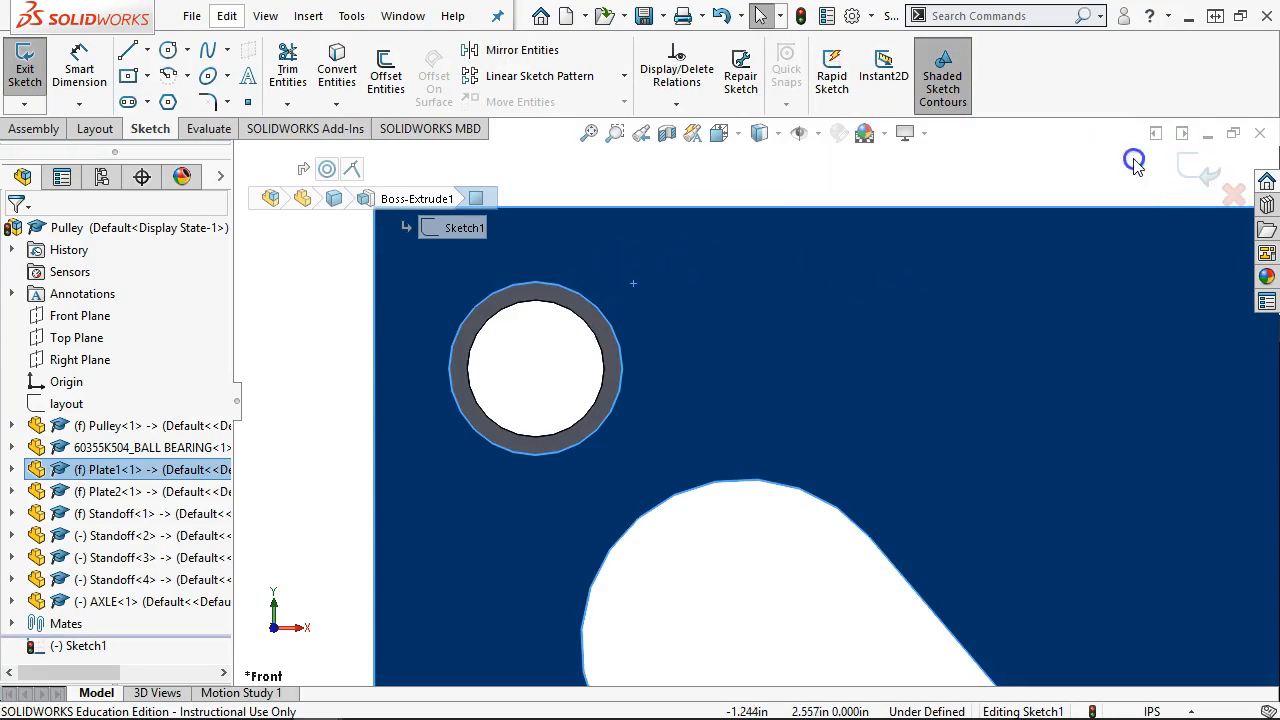
left_click(643, 182)
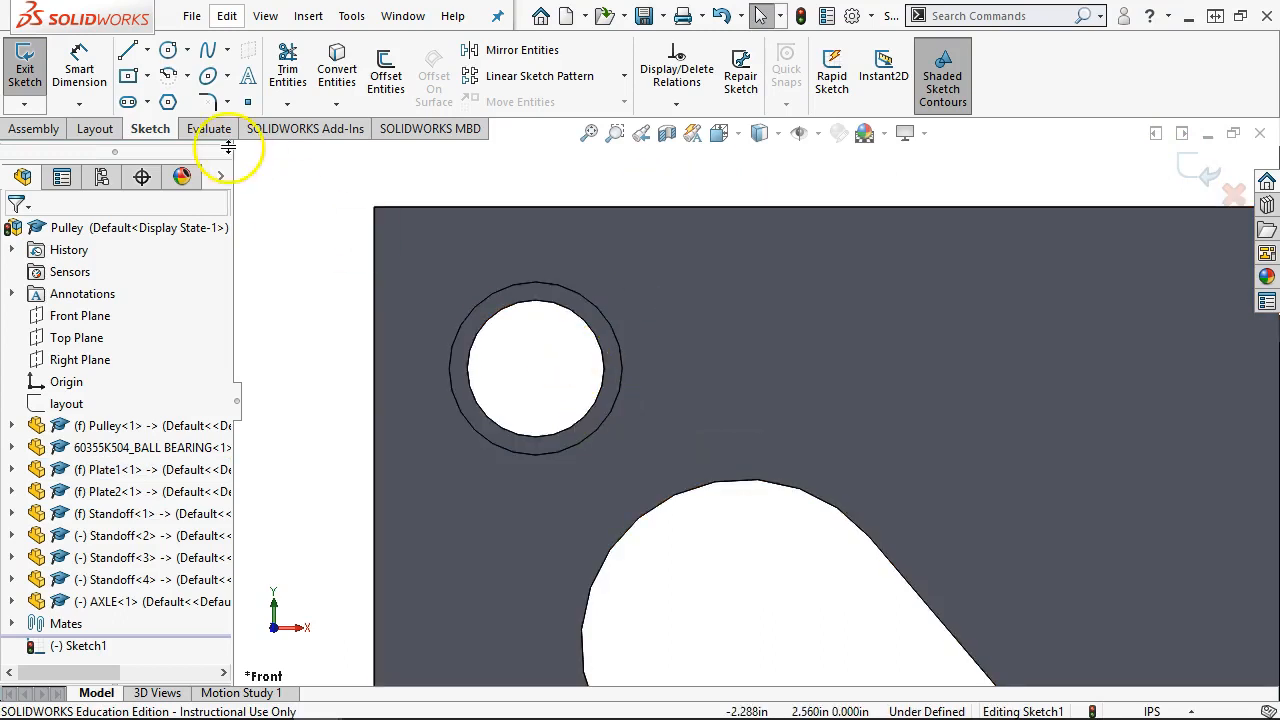
Step: Sketch two circles concentric with the upper-left corner hole, the outer about 0.22 in and the inner about 0.18 in in diameter
left_click(167, 52)
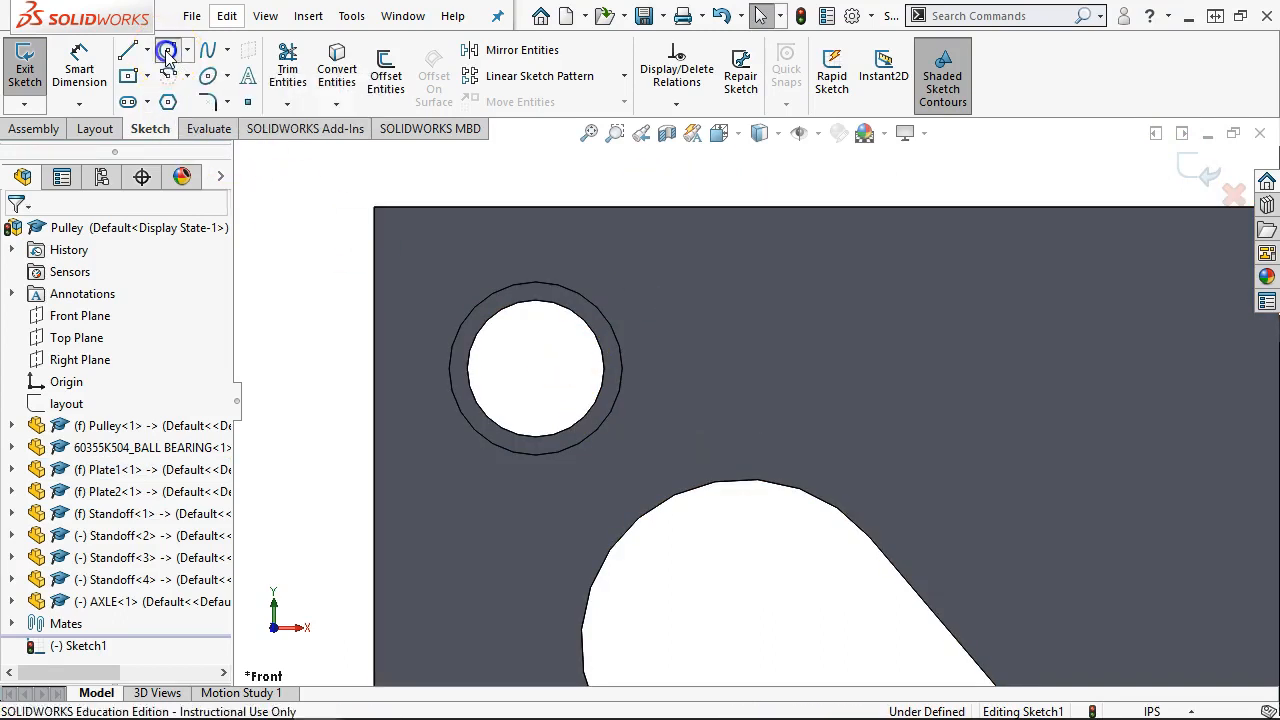
mouse_move(516, 473)
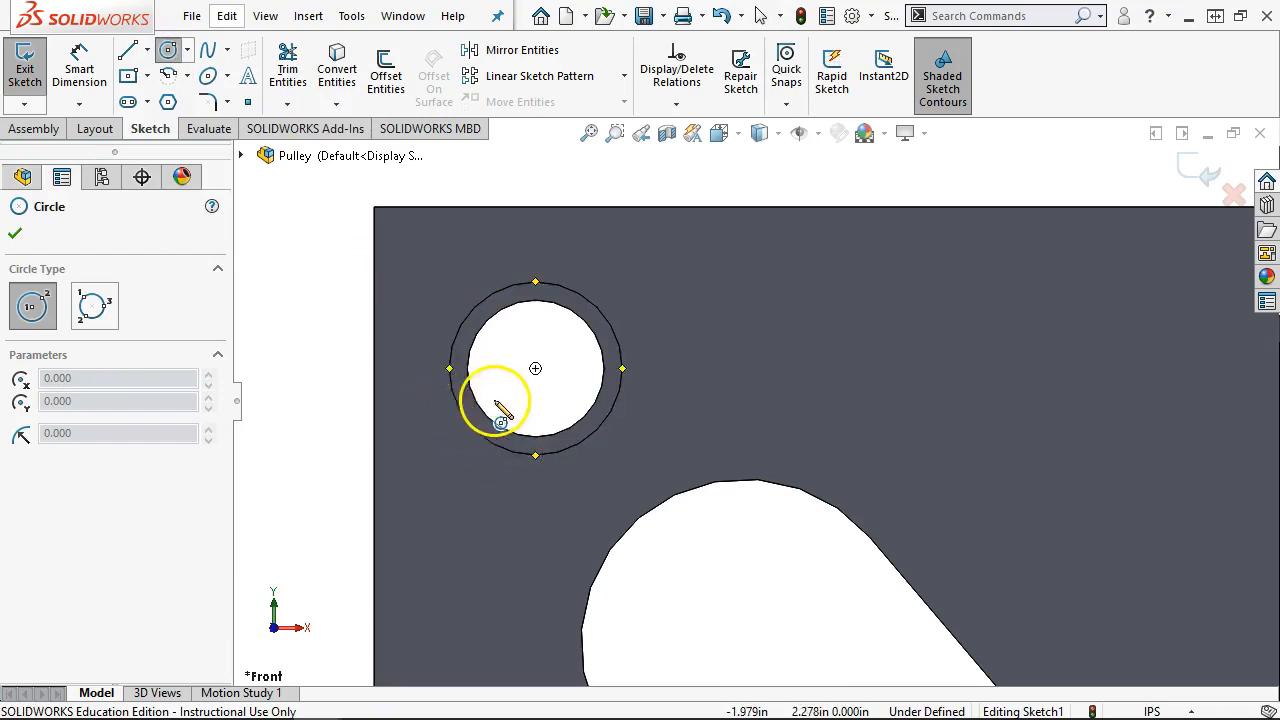
left_click(535, 369)
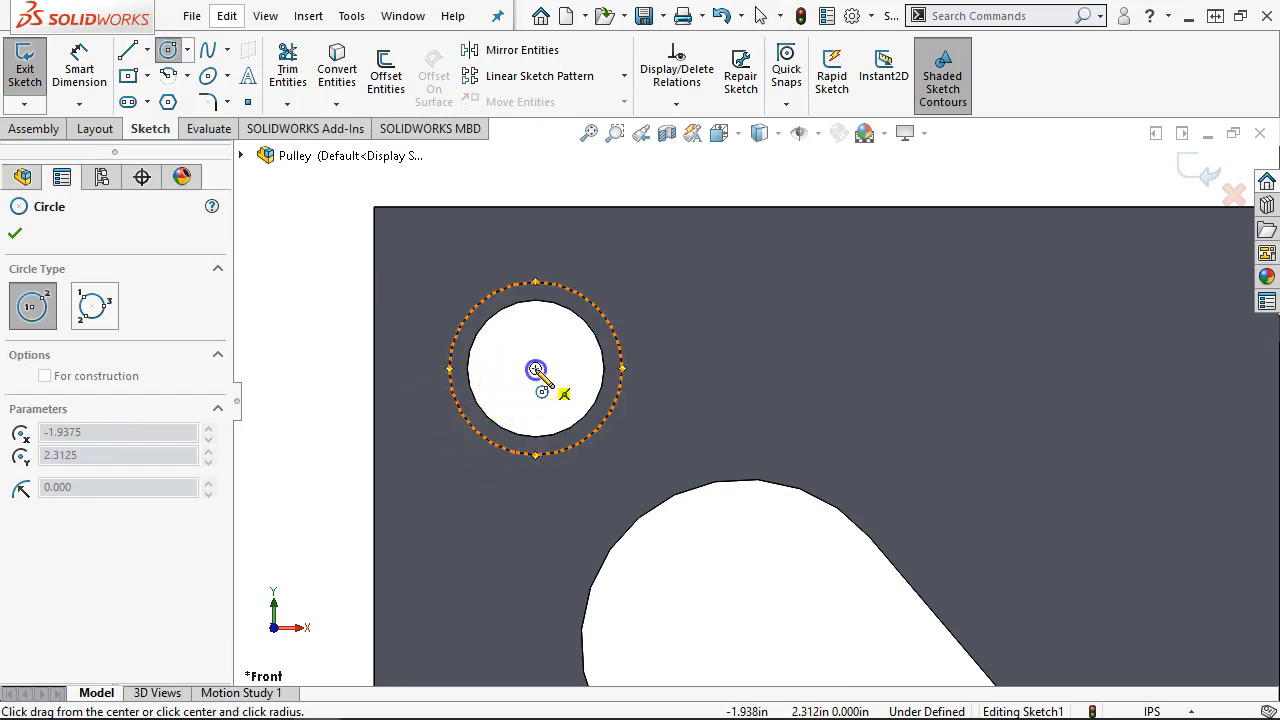
left_click(608, 434)
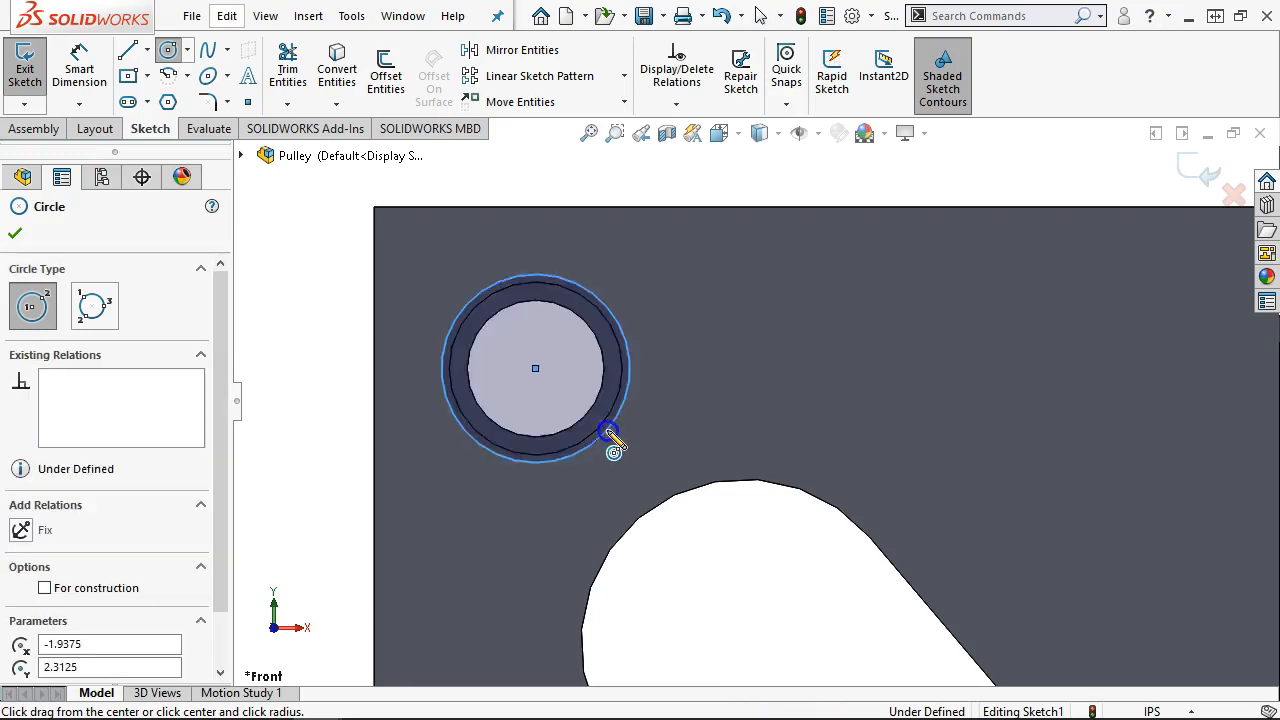
left_click(535, 369)
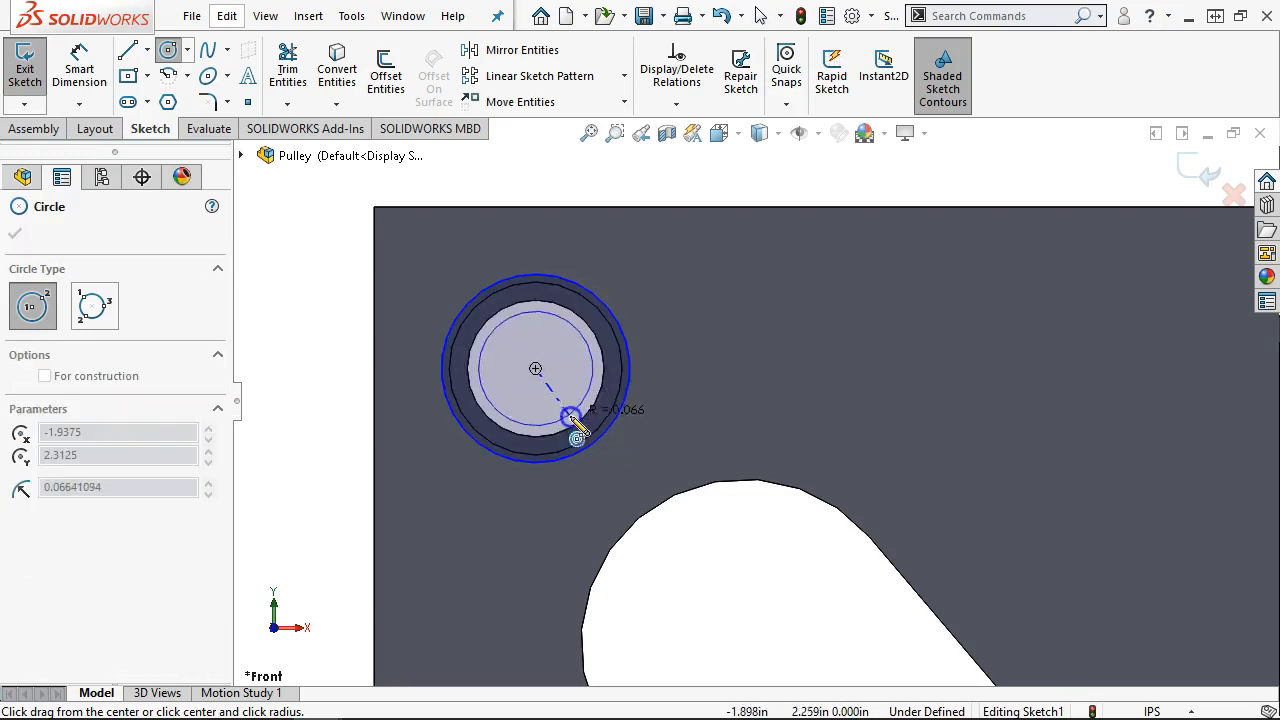
left_click(589, 436)
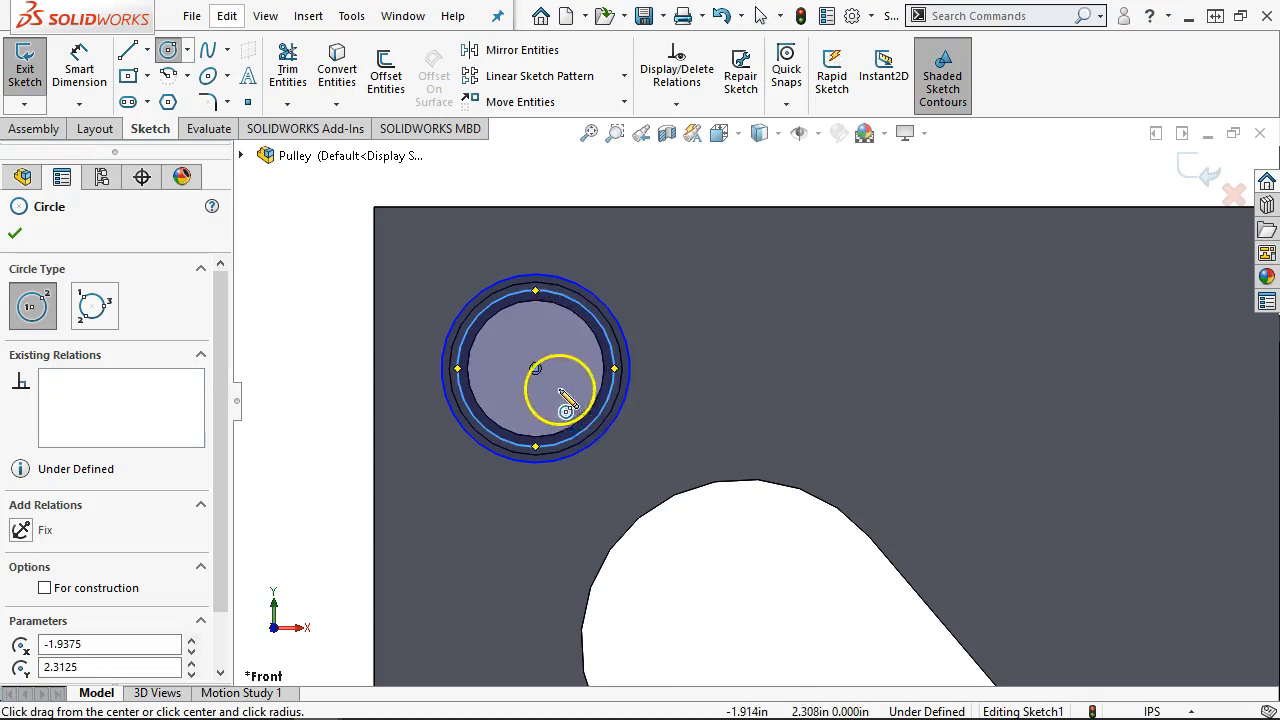
right_click(595, 168)
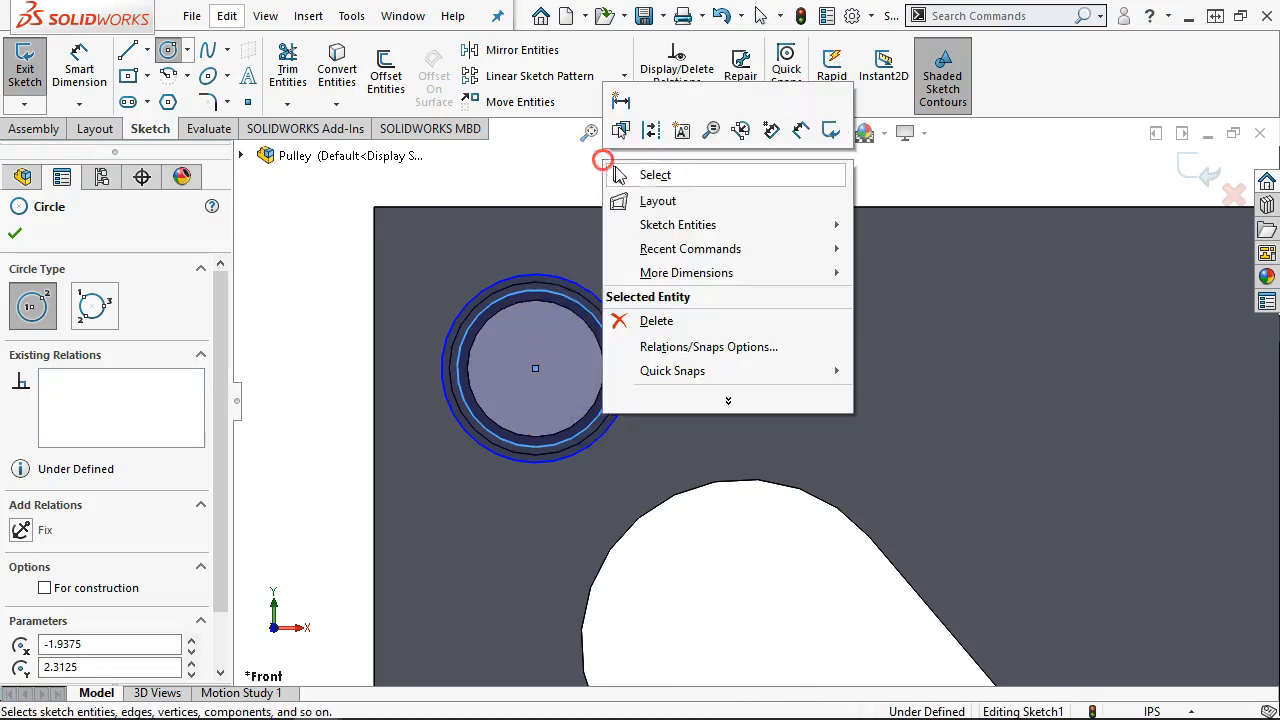
left_click(659, 174)
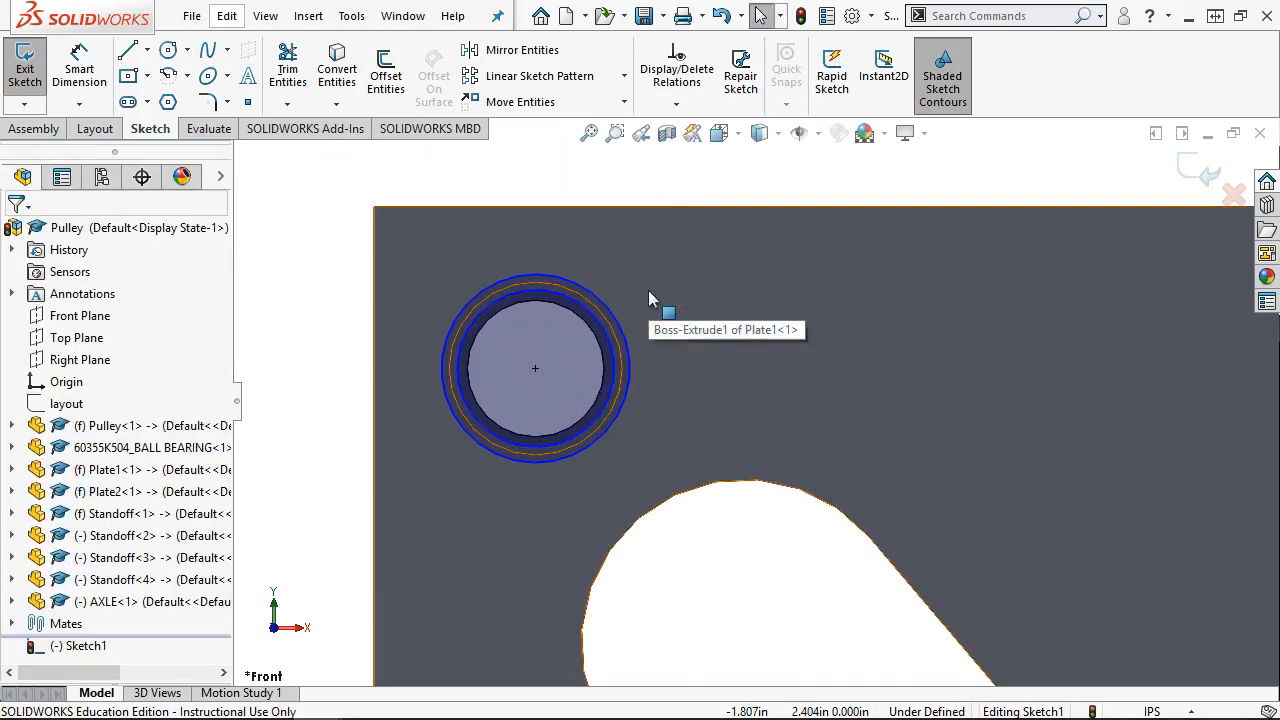
Step: Examine how the two sketched circles lie around the edge of the plate's corner hole
scroll(660, 410, "up", 3)
scroll(690, 415, "down", 5)
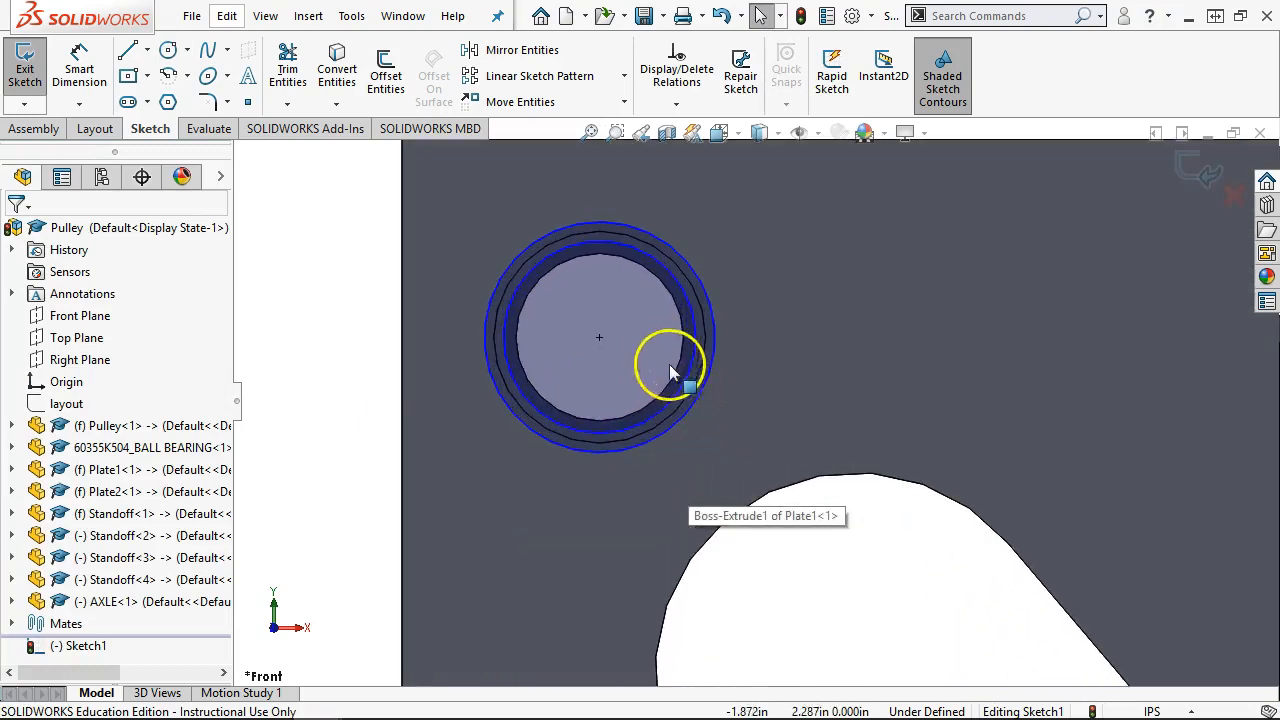
left_click(606, 340)
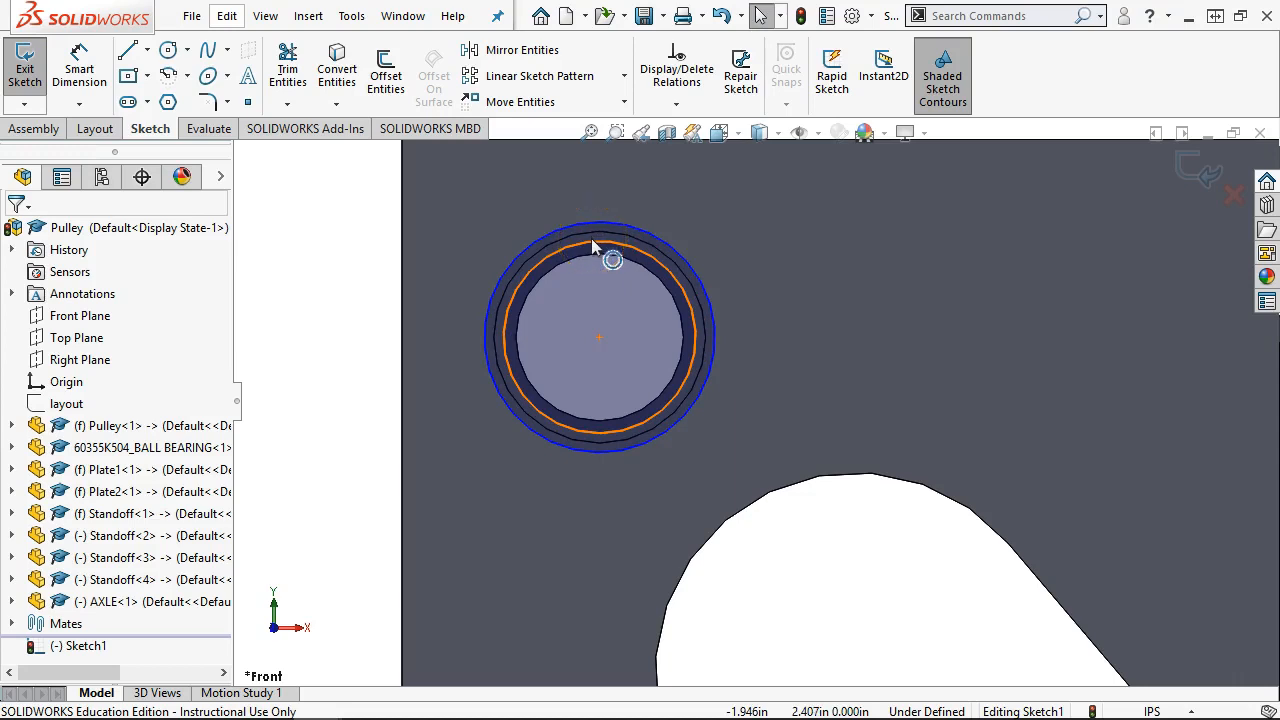
mouse_move(593, 247)
left_mouse_down()
mouse_move(586, 286)
mouse_move(505, 347)
mouse_move(403, 336)
left_mouse_up()
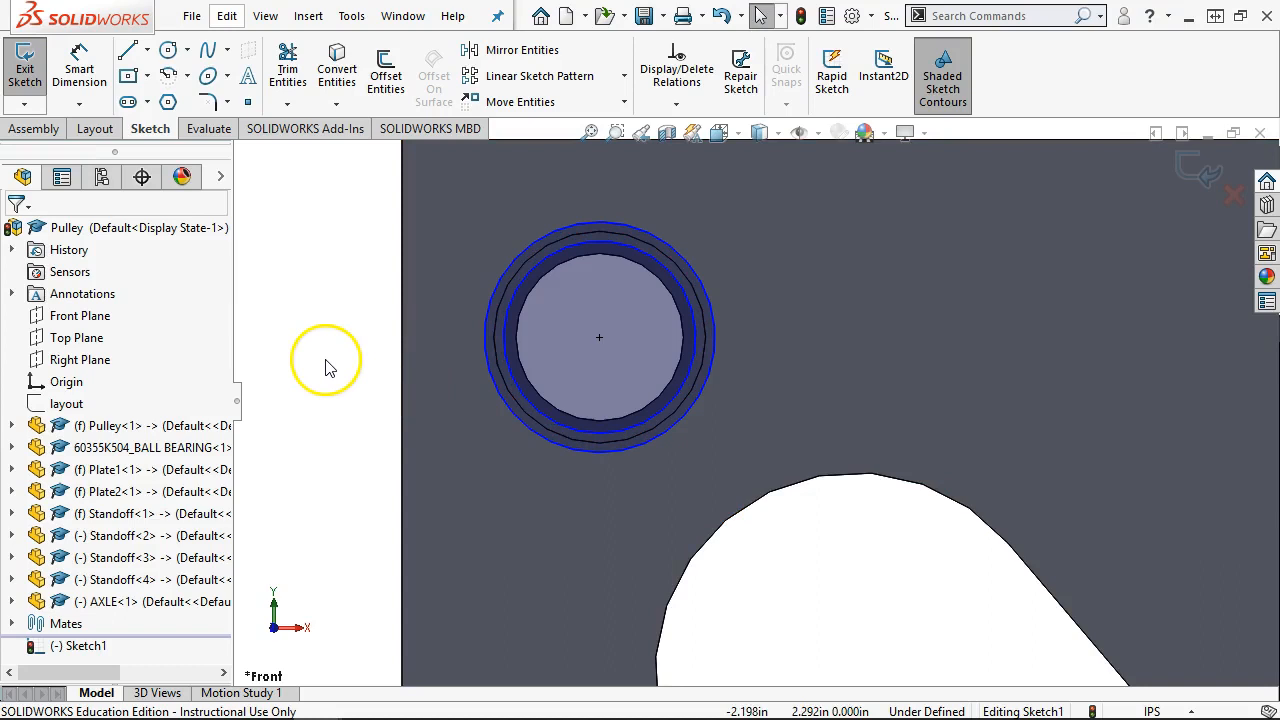
scroll(700, 361, "down", 1)
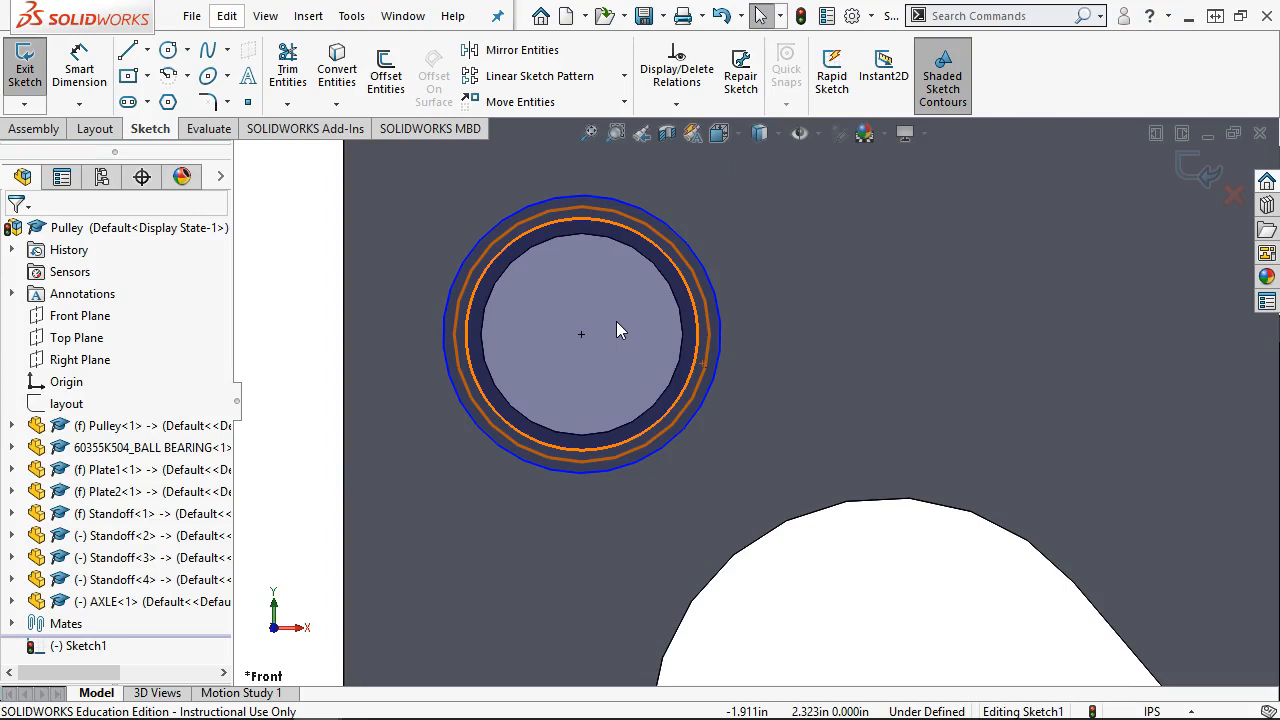
scroll(456, 278, "up", 2)
left_click(349, 247)
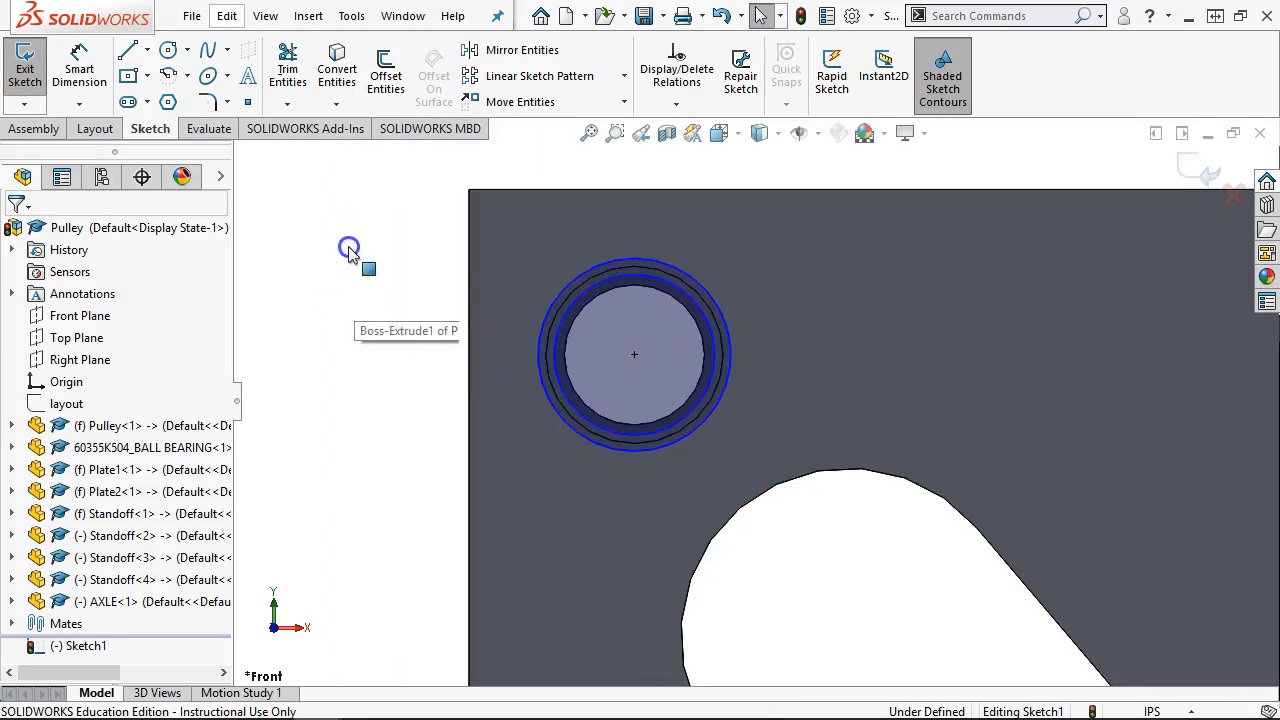
scroll(787, 400, "down", 1)
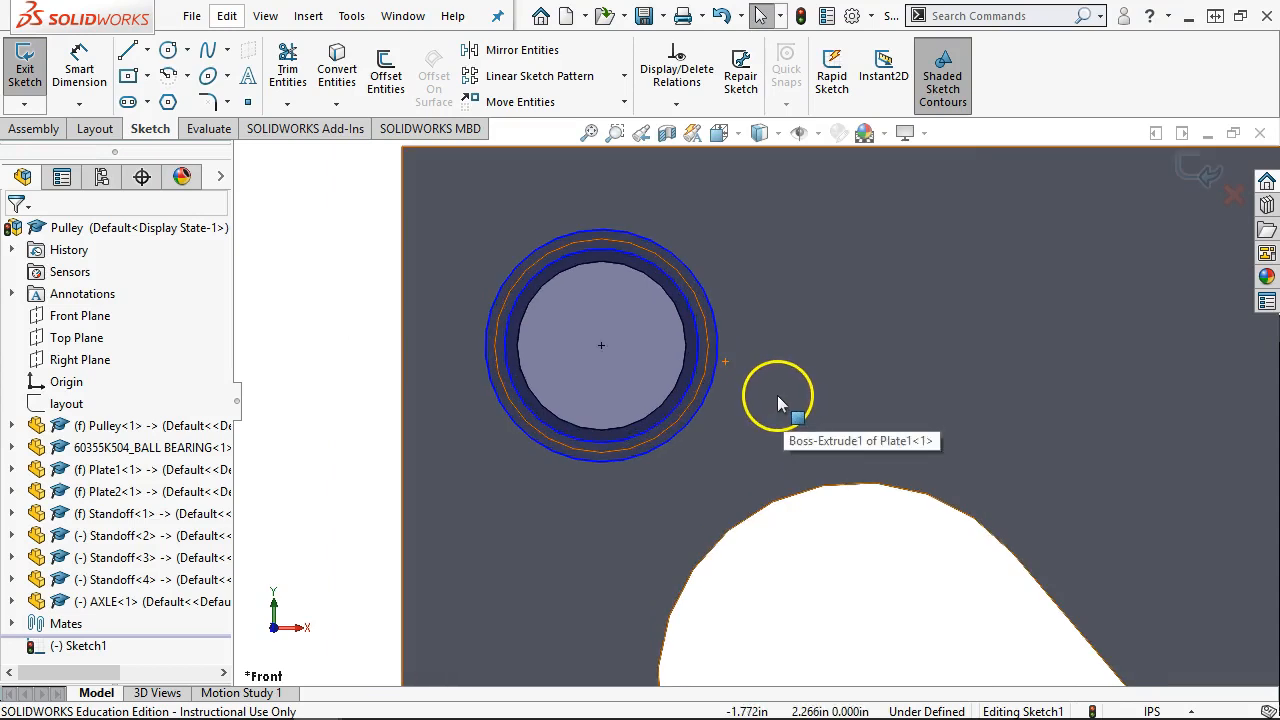
scroll(777, 400, "down", 1)
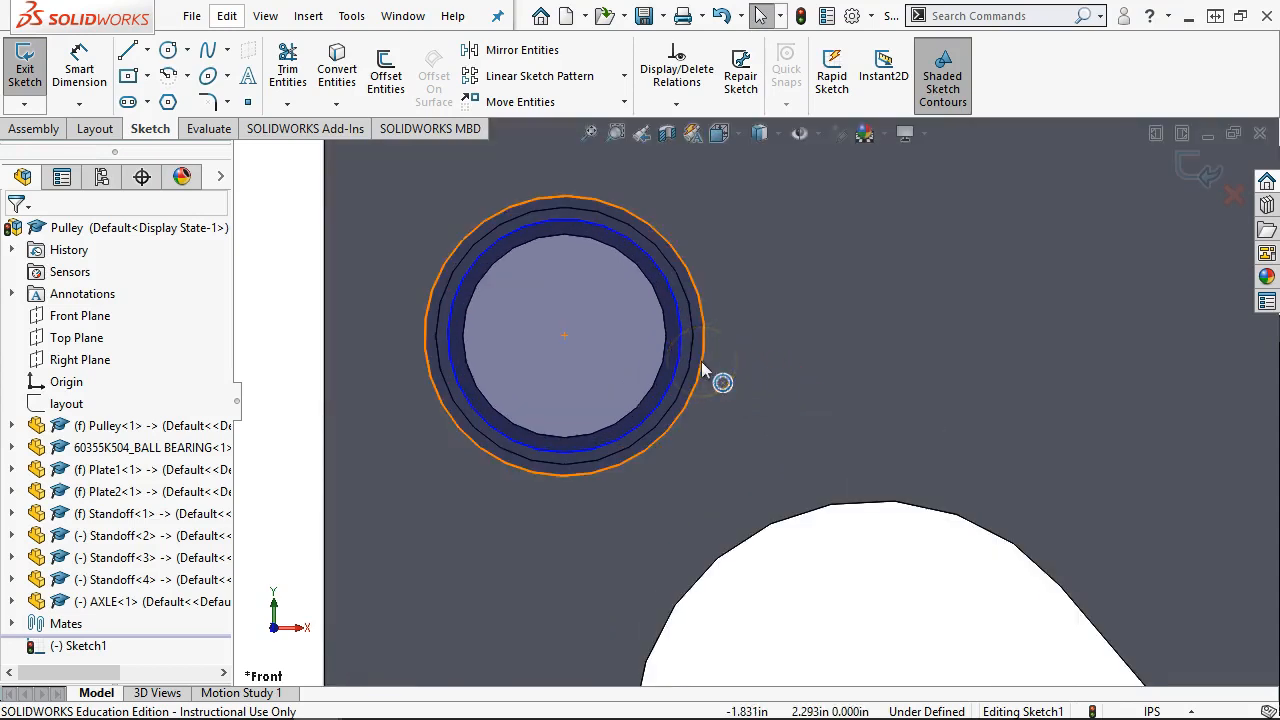
left_click(659, 349)
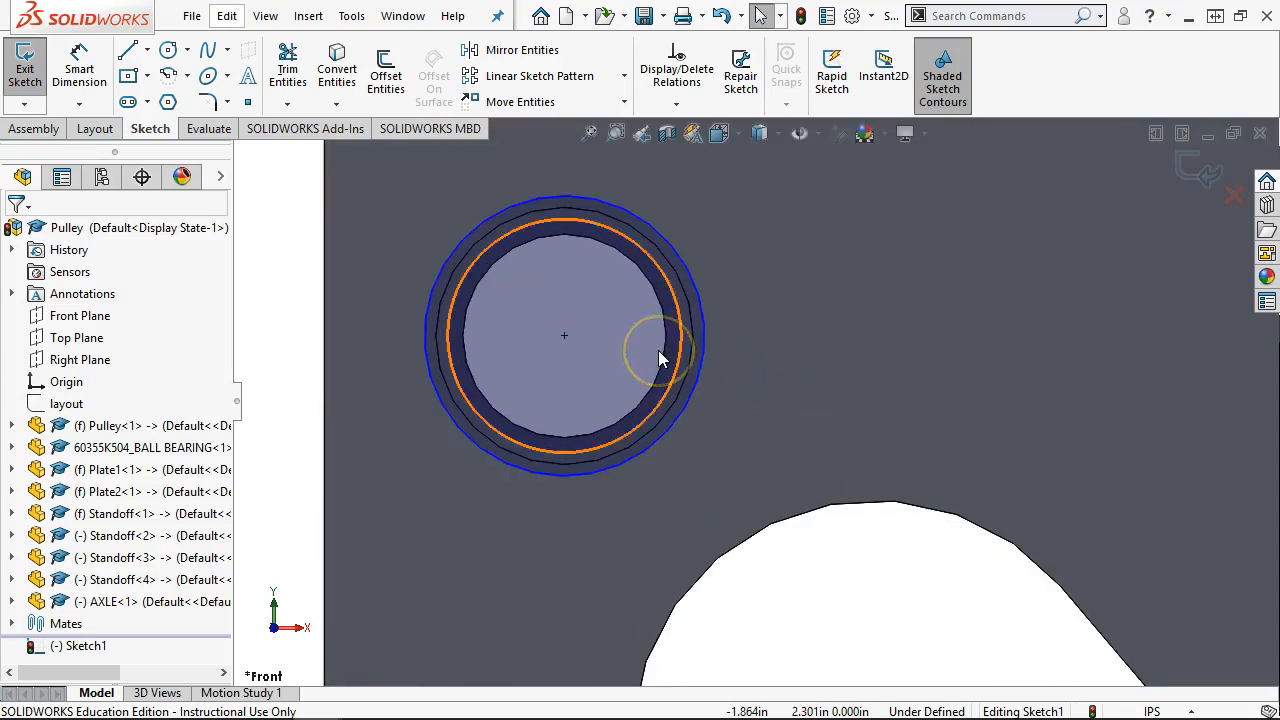
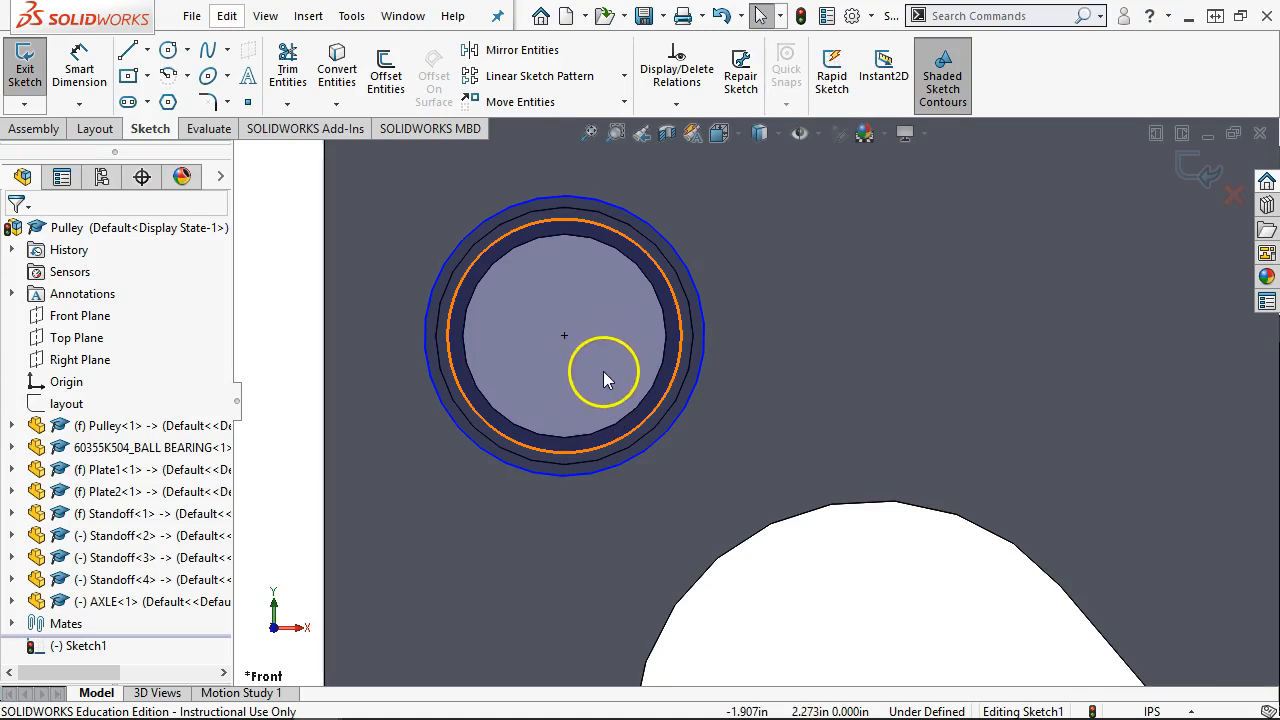
Step: Dimension the radial gap between the inner and outer circles and set it to 0.01 in
scroll(605, 370, "up", 1)
scroll(637, 369, "down", 2)
left_click(74, 47)
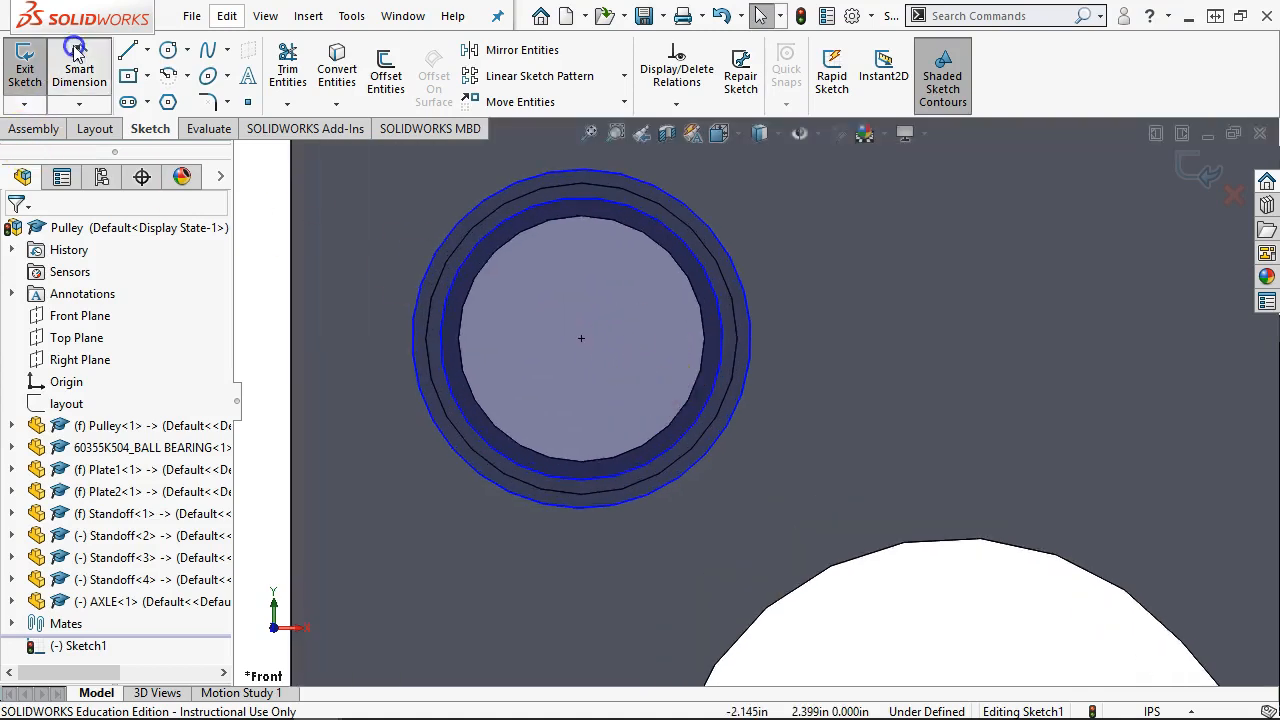
left_click(469, 286)
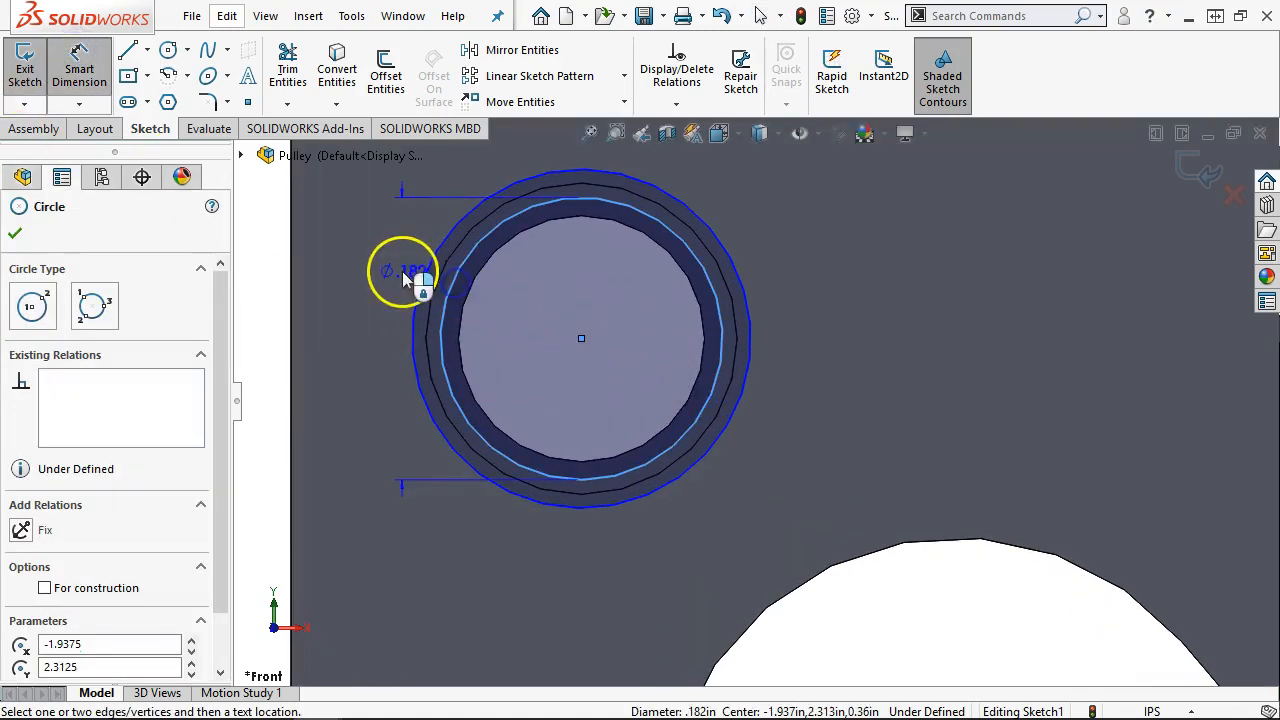
left_click(423, 271)
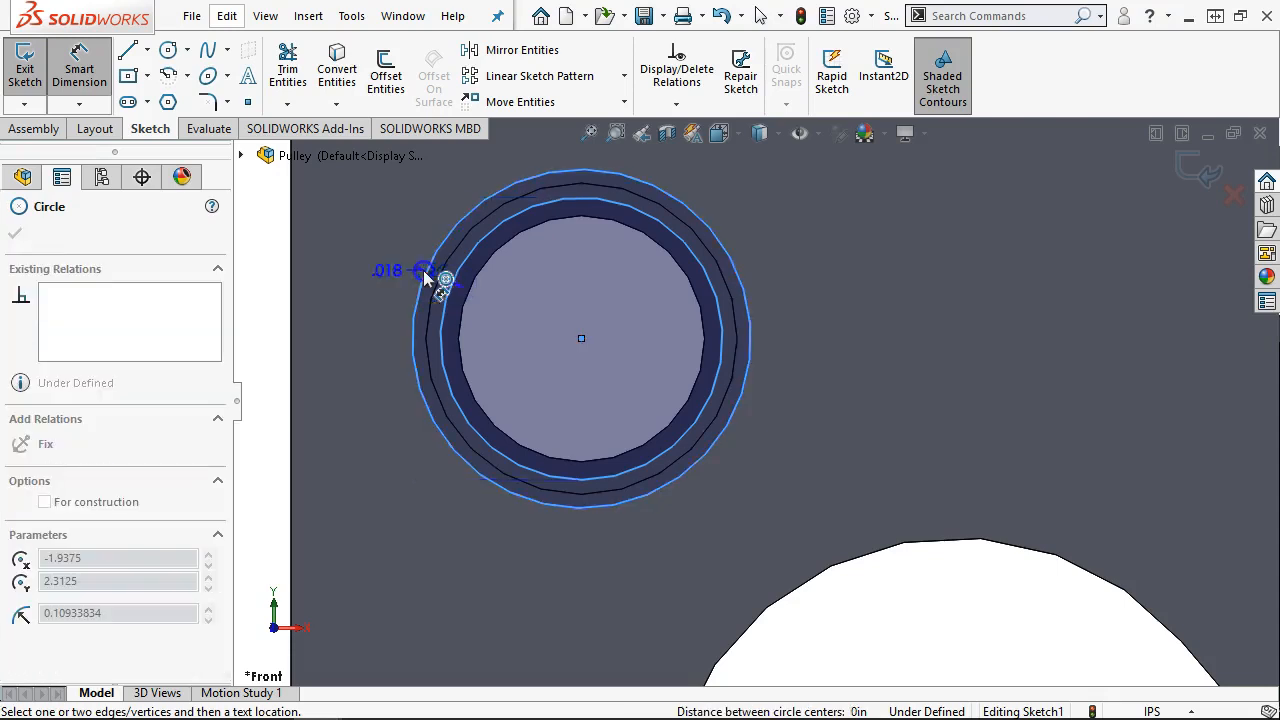
left_click(373, 215)
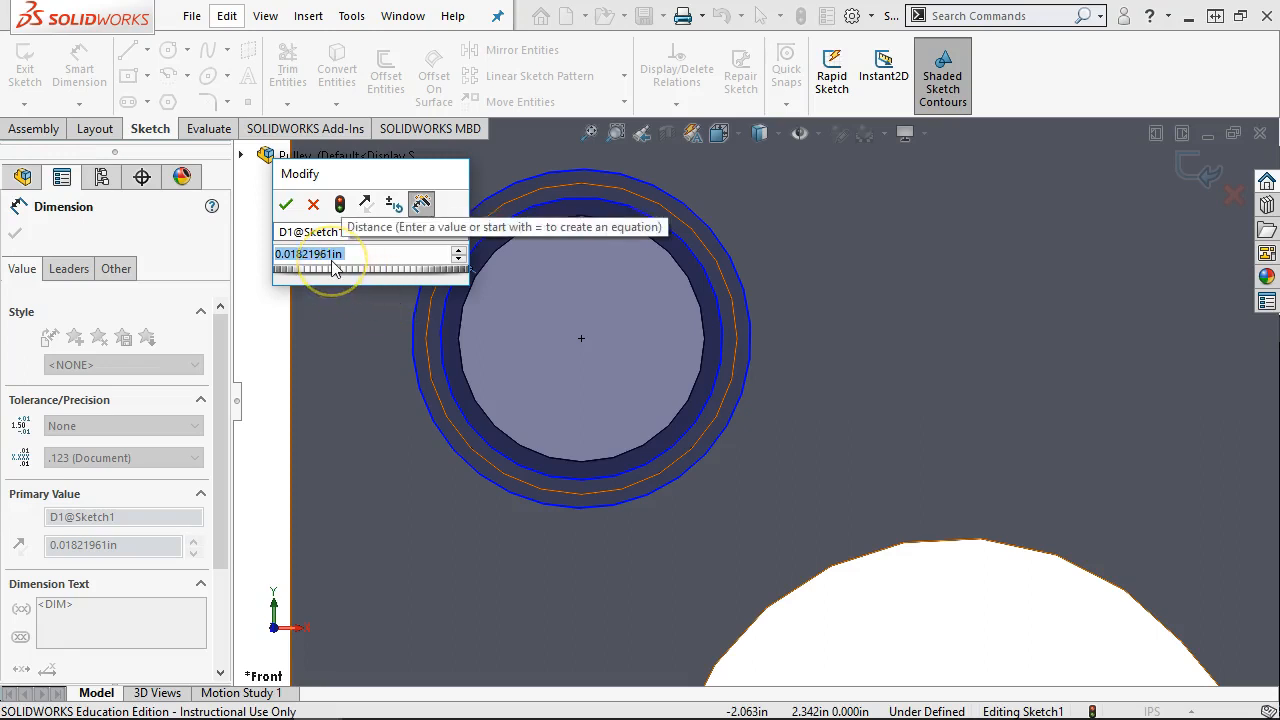
type(".")
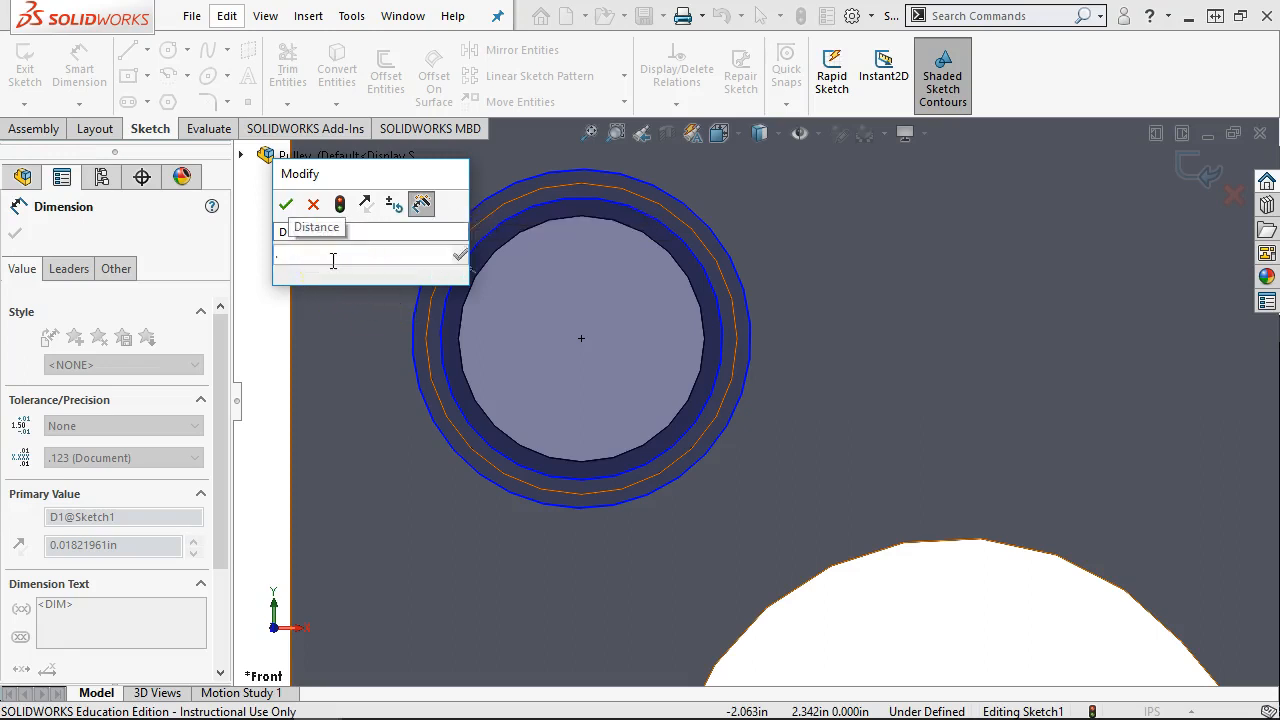
type("01")
key("Return")
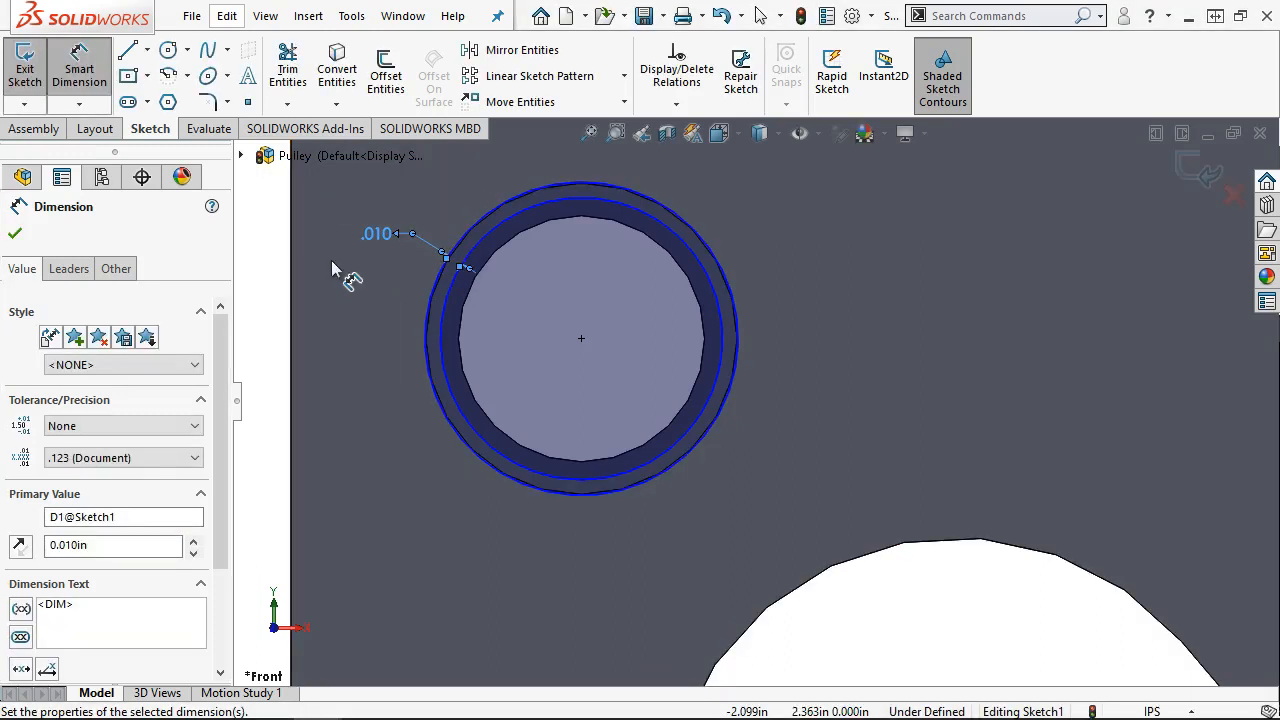
scroll(500, 300, "down", 3)
right_click(602, 287)
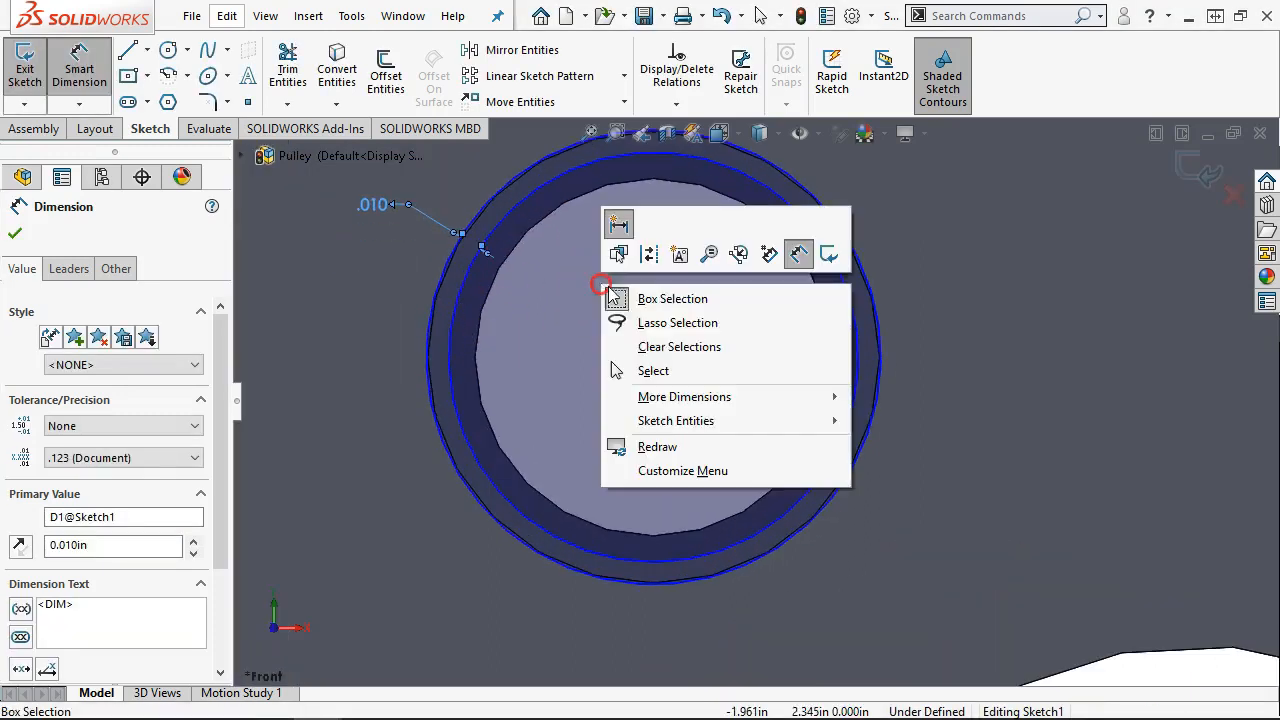
left_click(683, 358)
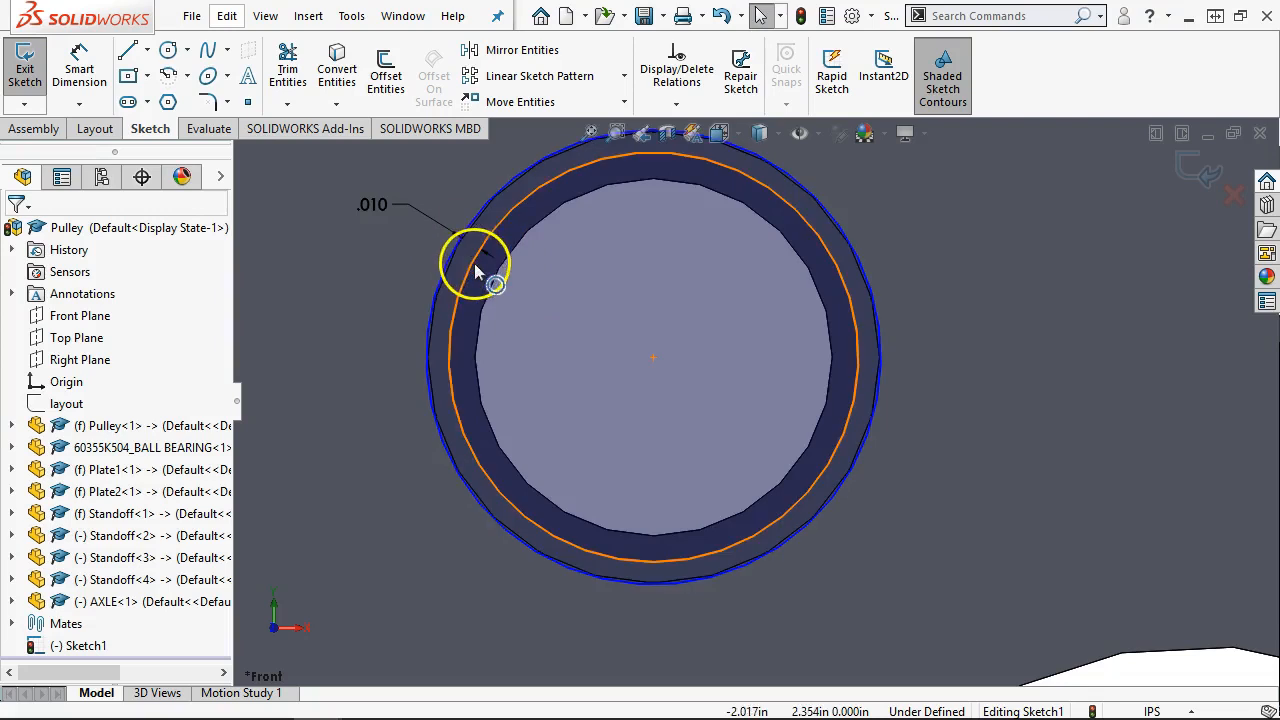
Step: Enlarge the inner circle freehand to about 0.19 in in diameter
left_click(471, 269)
mouse_move(465, 263)
left_mouse_down()
mouse_move(480, 271)
mouse_move(471, 257)
left_mouse_up()
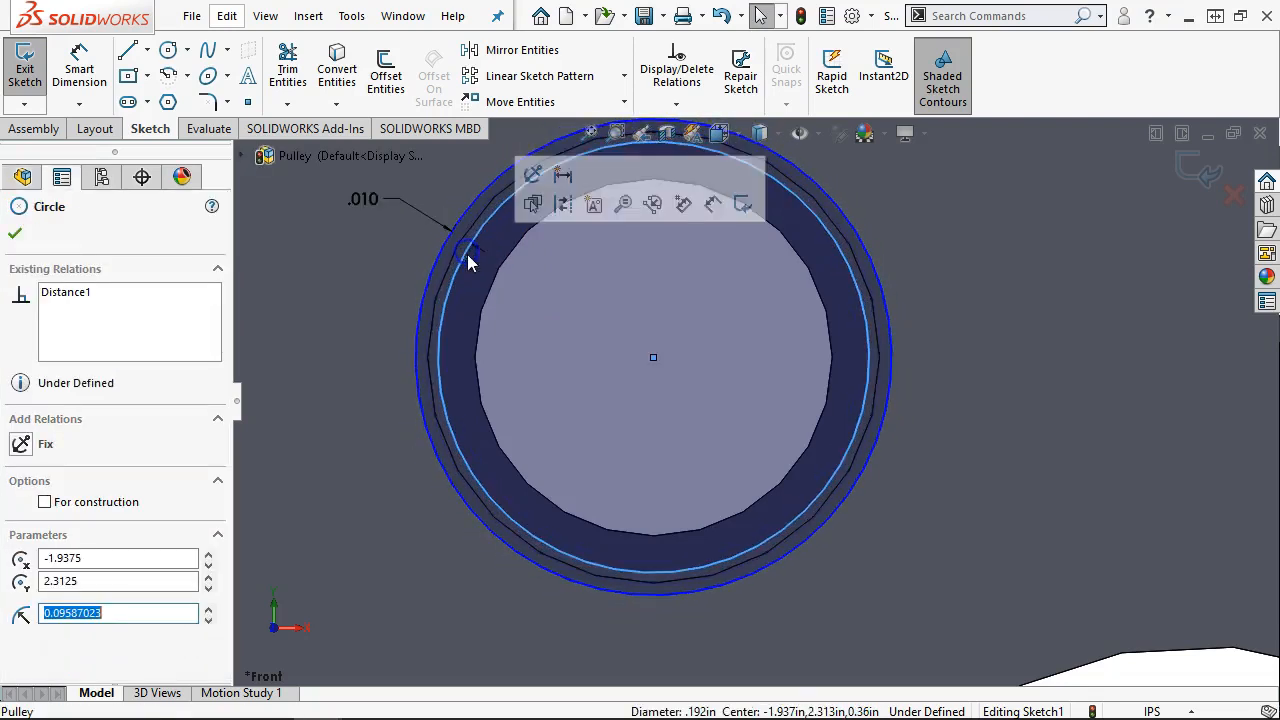
scroll(600, 363, "up", 3)
left_click(290, 350)
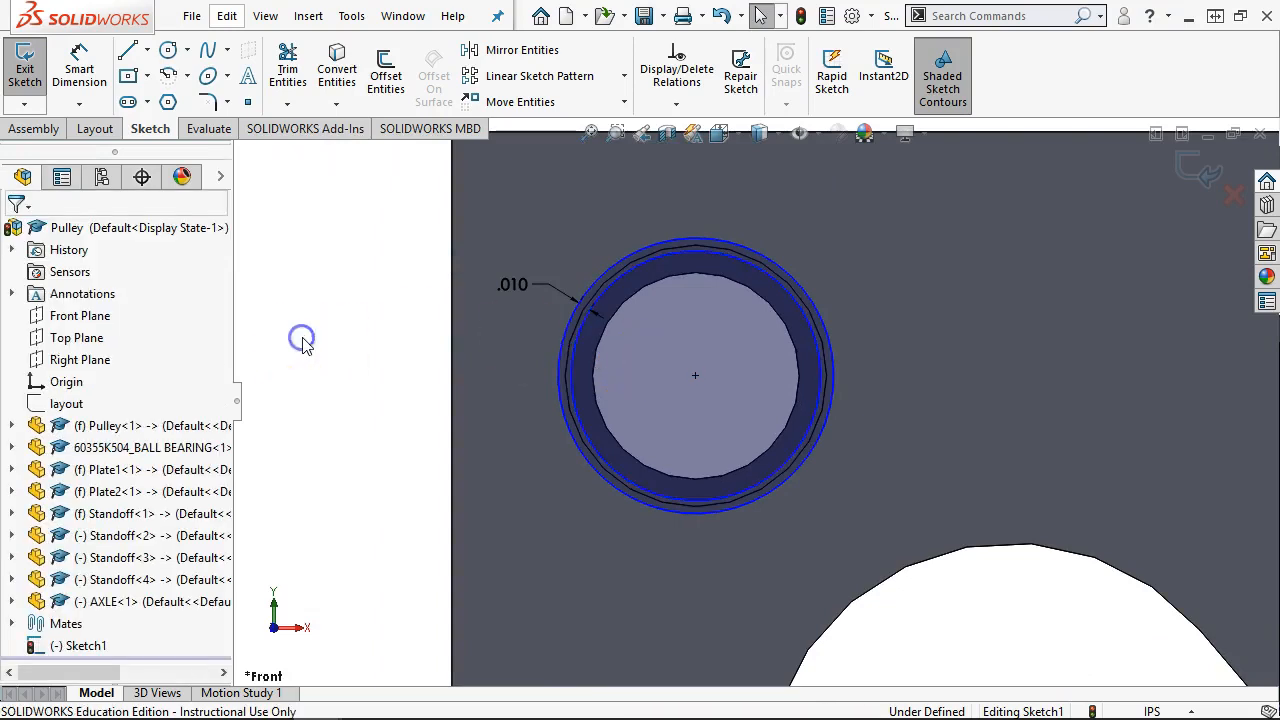
Step: Examine the band between the two sketched circles on either side of the plate's corner hole edge
scroll(686, 337, "down", 2)
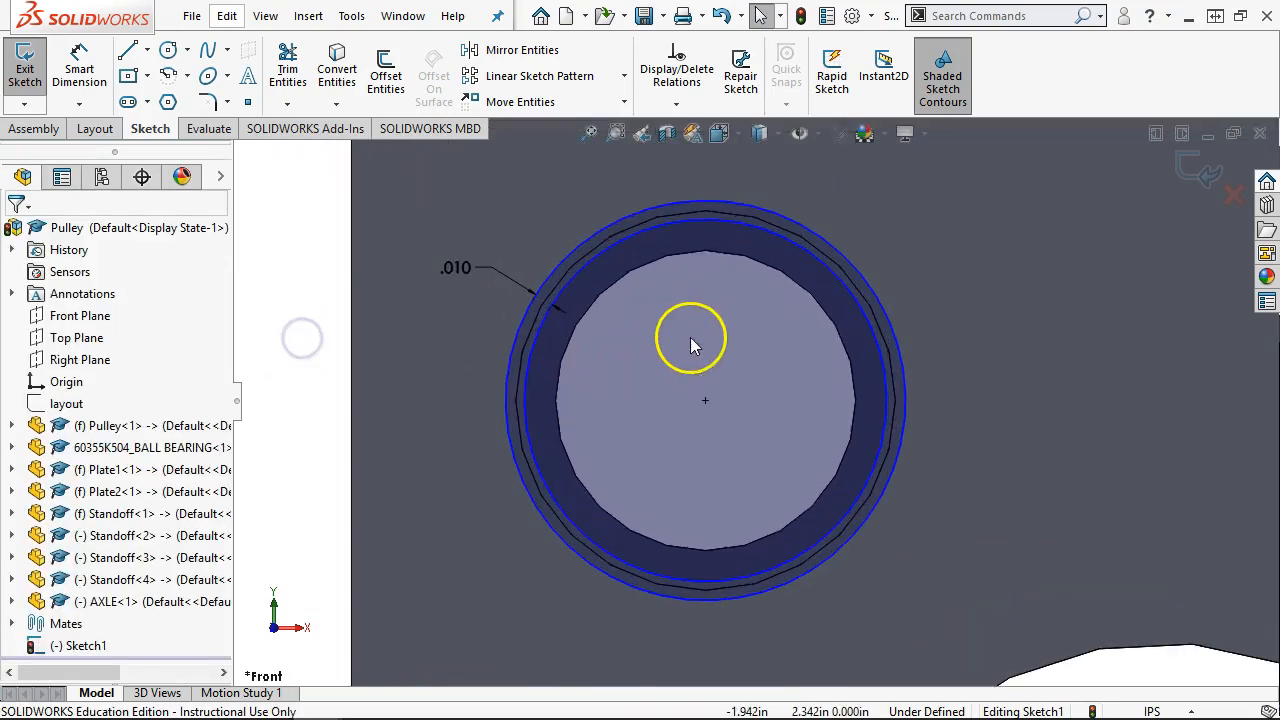
left_click(572, 280)
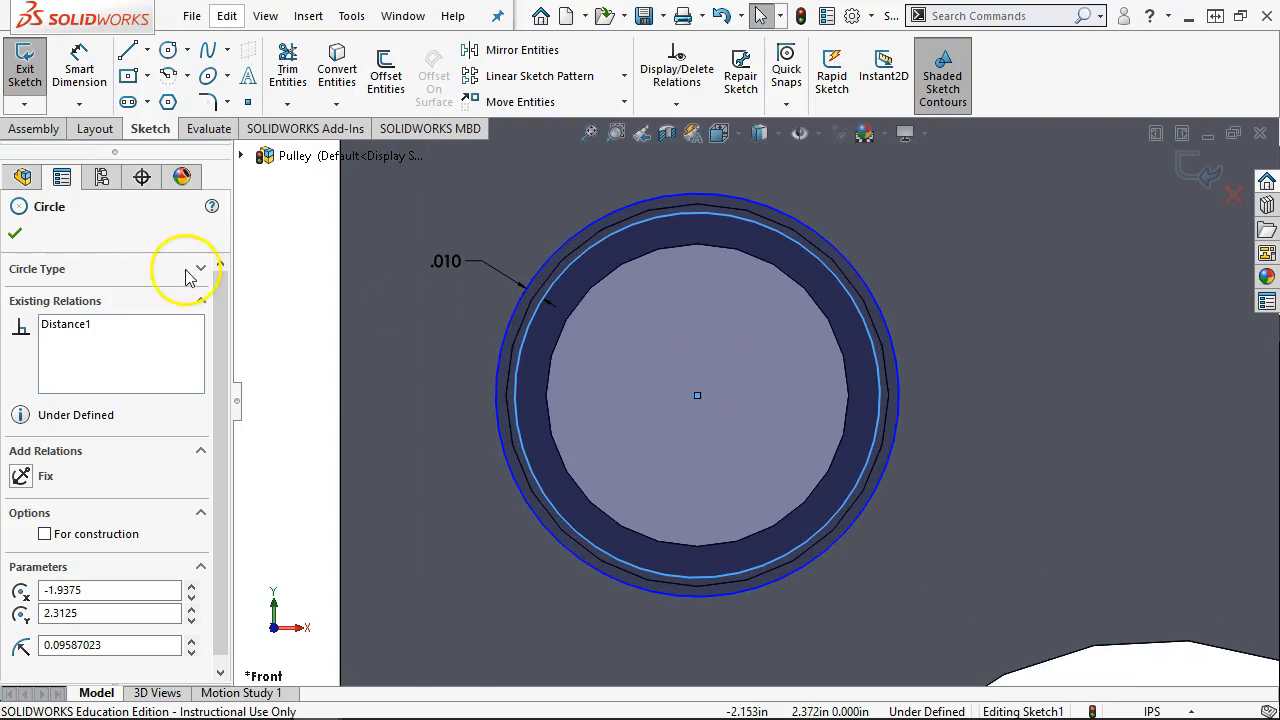
left_click(286, 286)
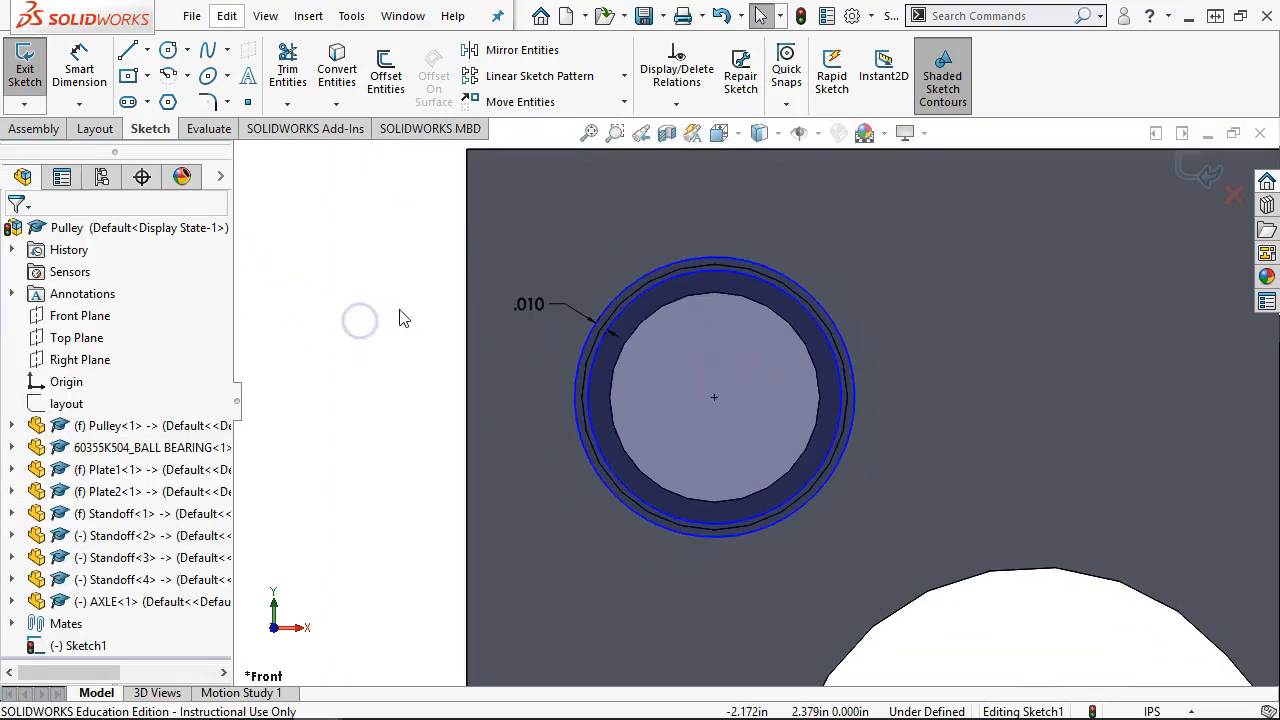
scroll(954, 496, "down", 1)
scroll(852, 326, "down", 1)
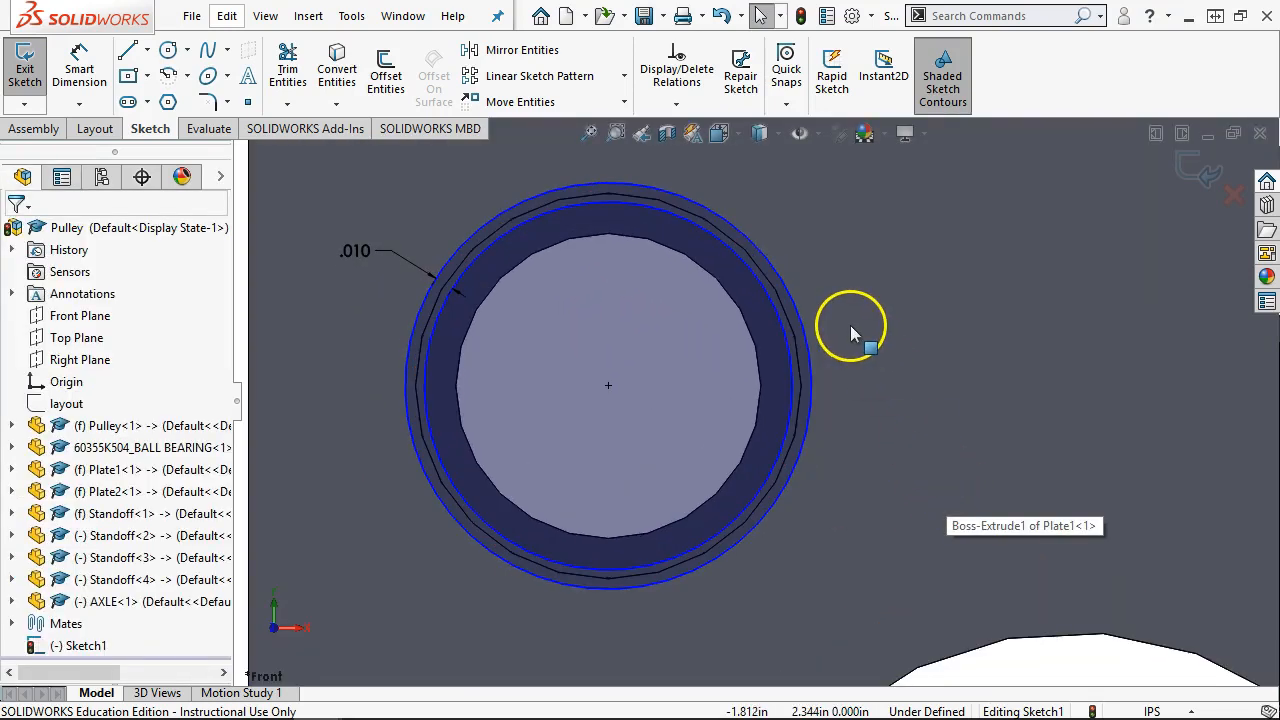
scroll(769, 381, "up", 1)
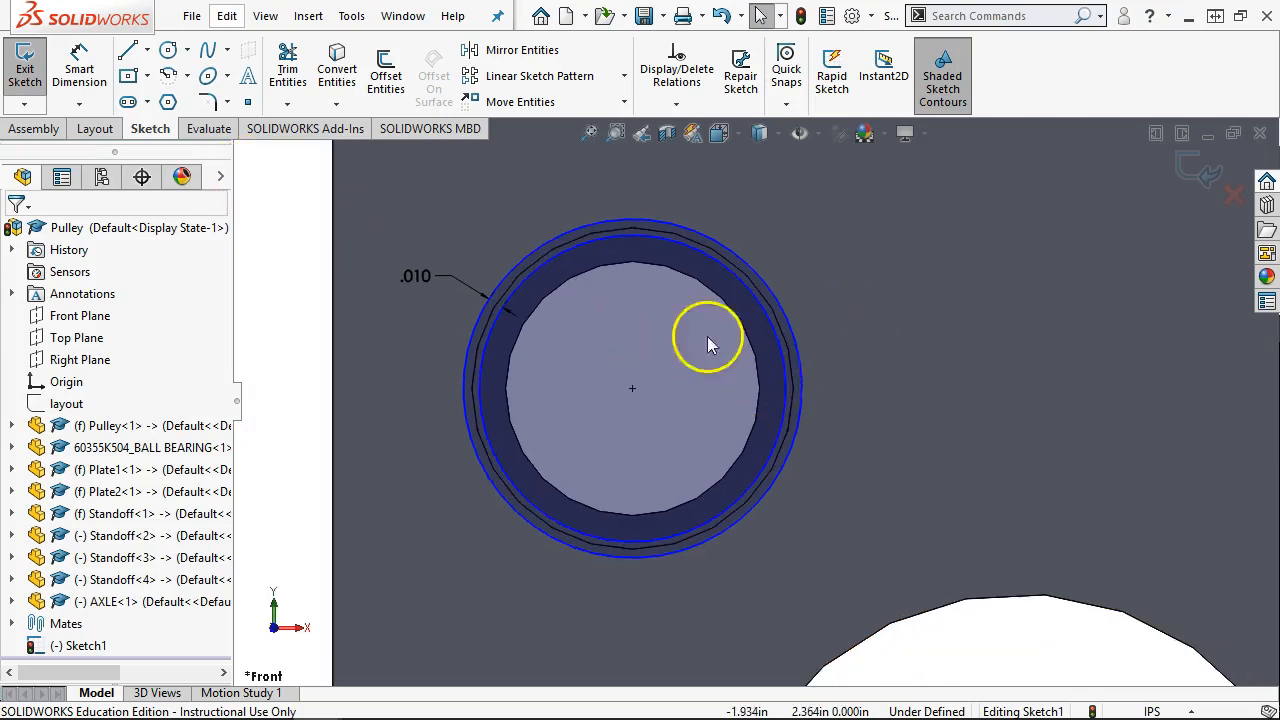
Step: Sketch a center rectangle on the circles' common center and shrink it freehand to about 0.01 in wide
left_click(128, 75)
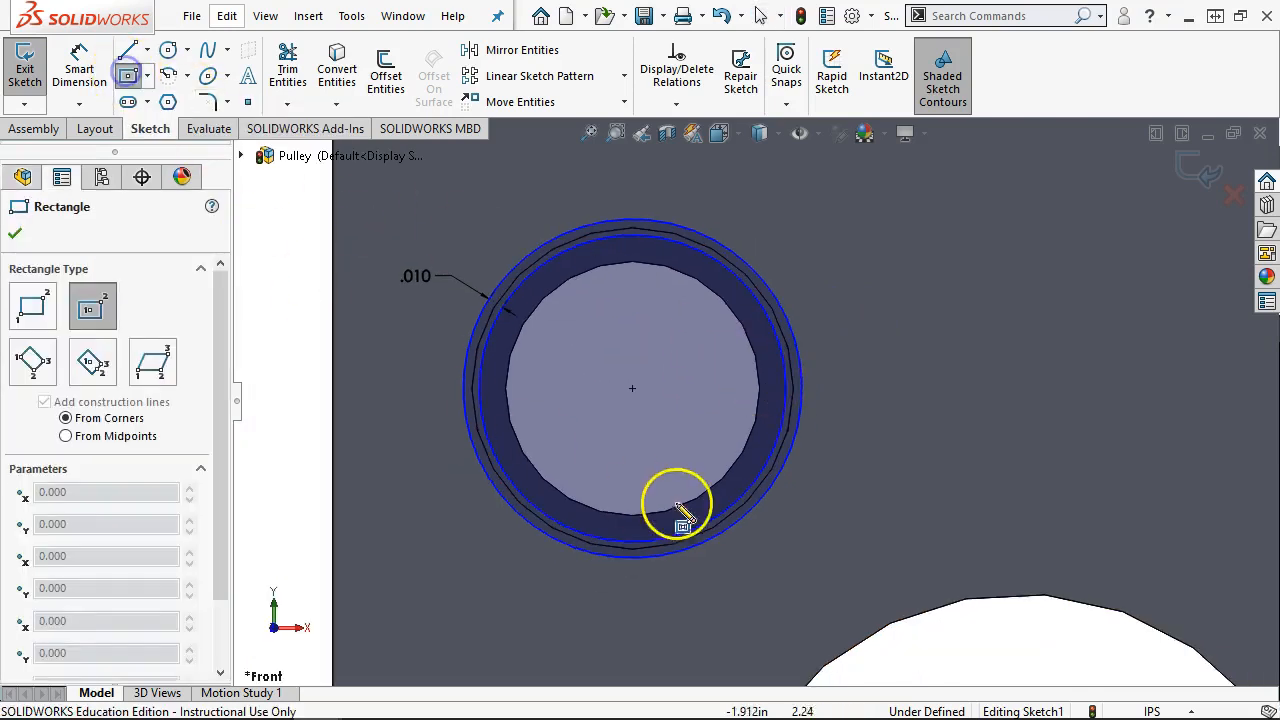
left_click(632, 388)
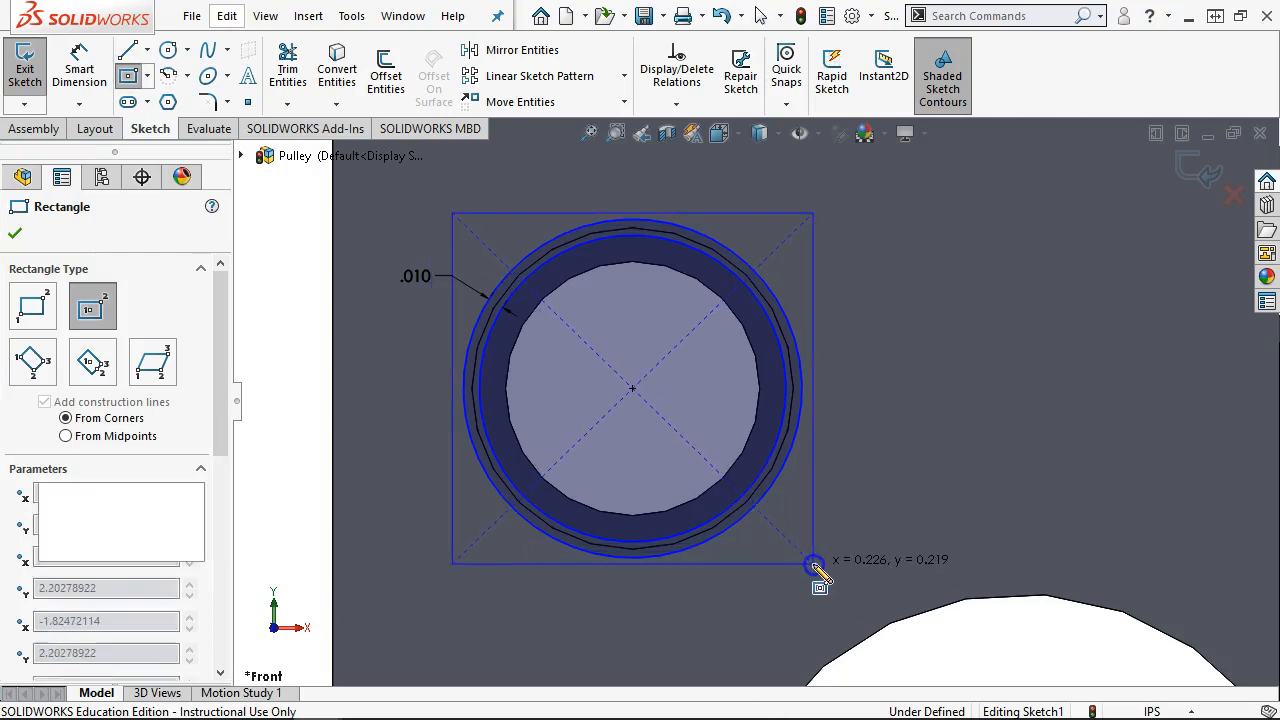
left_click(813, 564)
right_click(282, 313)
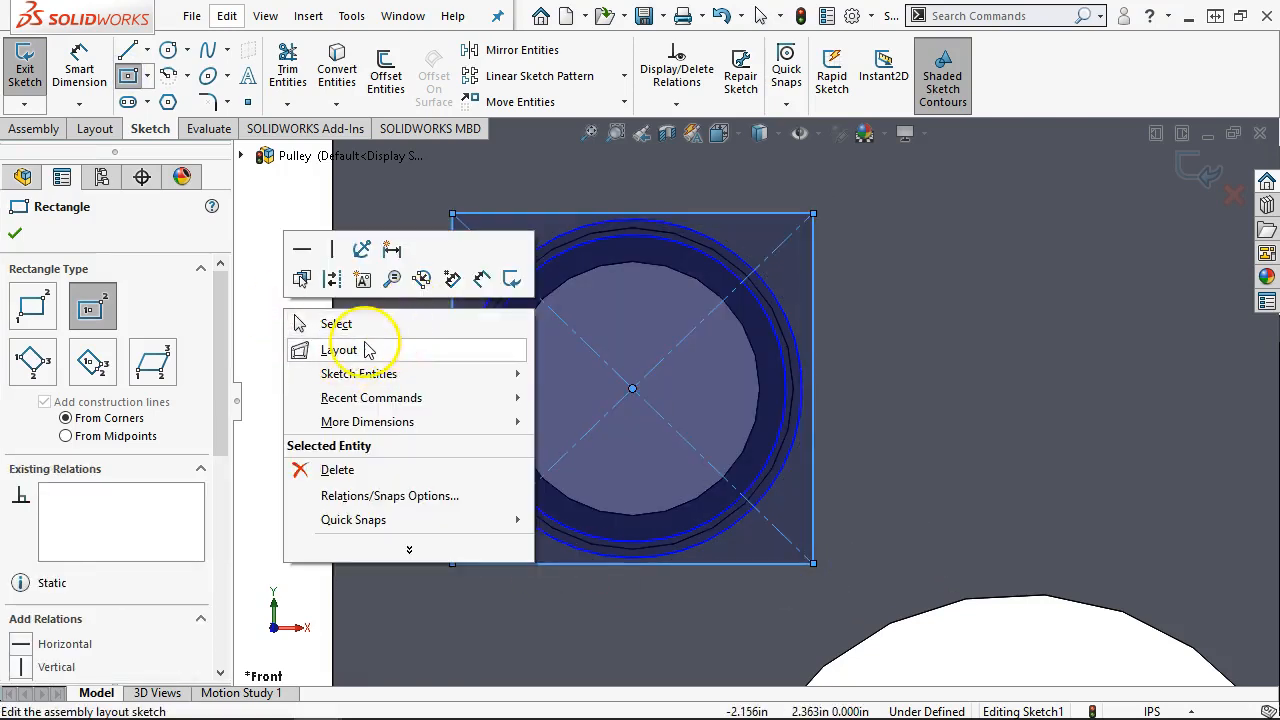
left_click(815, 567)
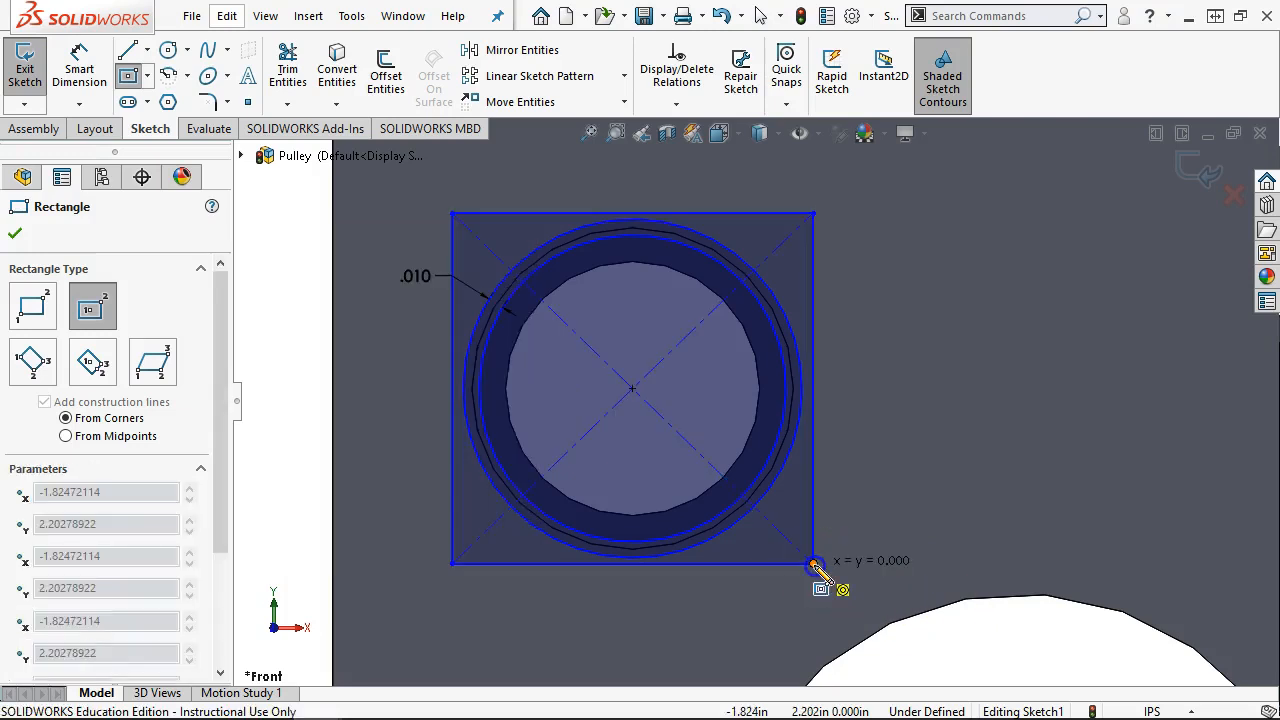
key("Escape")
mouse_move(815, 565)
left_mouse_down()
mouse_move(652, 425)
mouse_move(642, 399)
left_mouse_up()
scroll(646, 408, "down", 1)
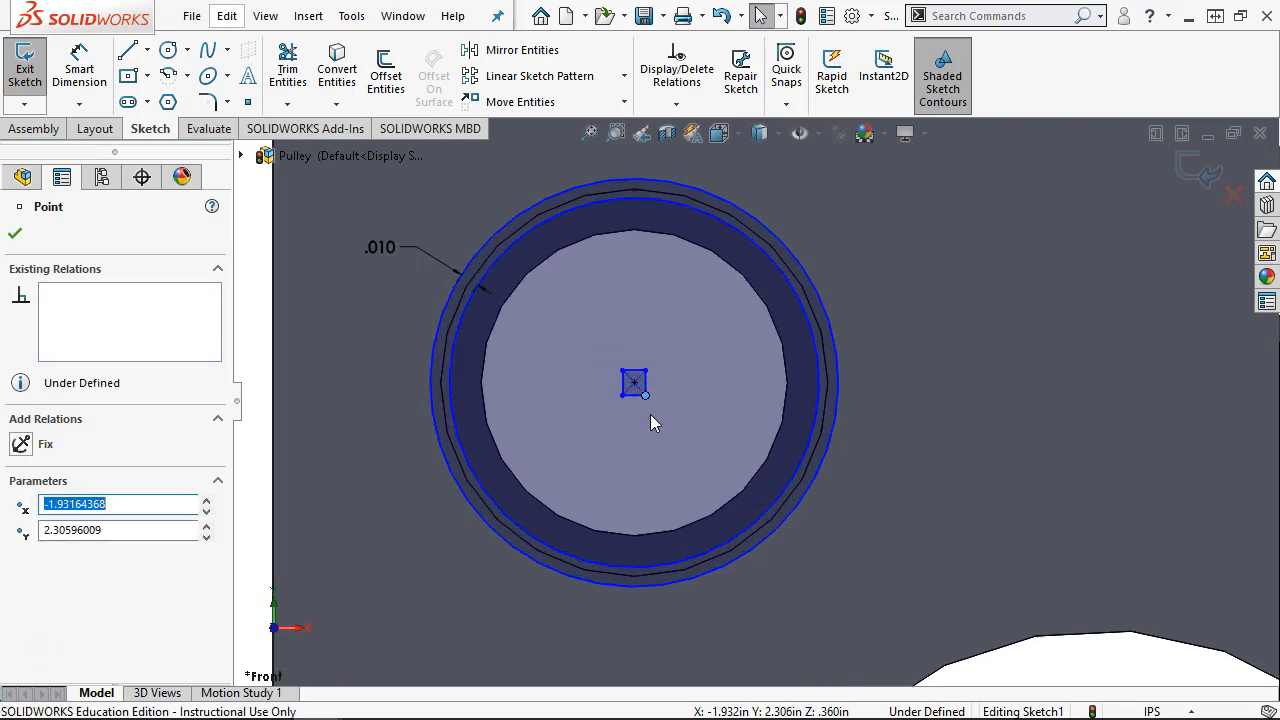
scroll(686, 394, "down", 2)
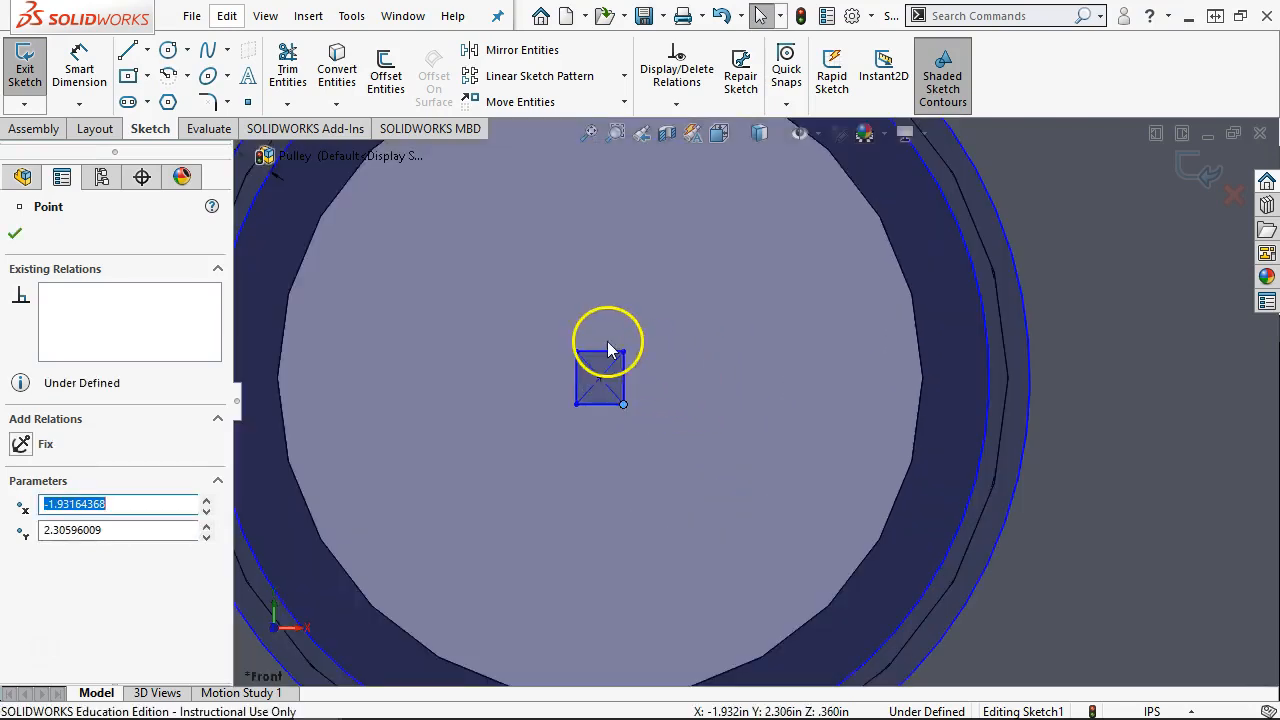
right_click(607, 341)
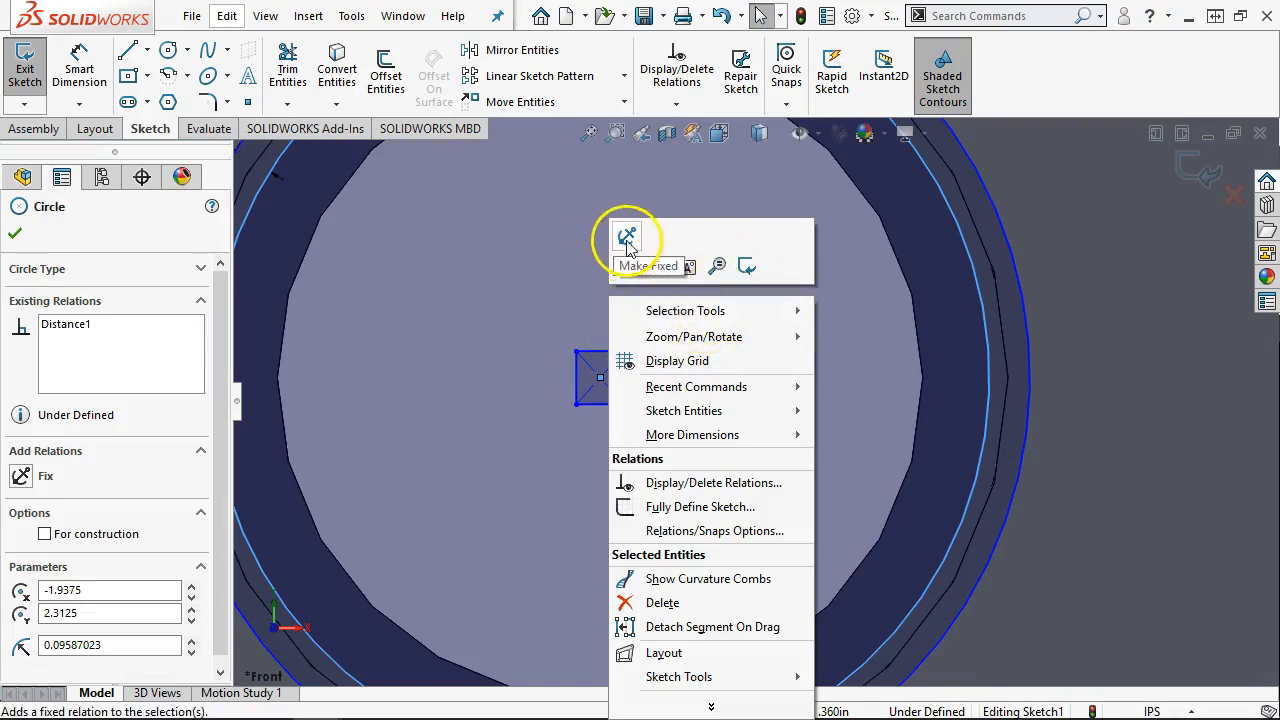
left_click(578, 273)
right_click(583, 273)
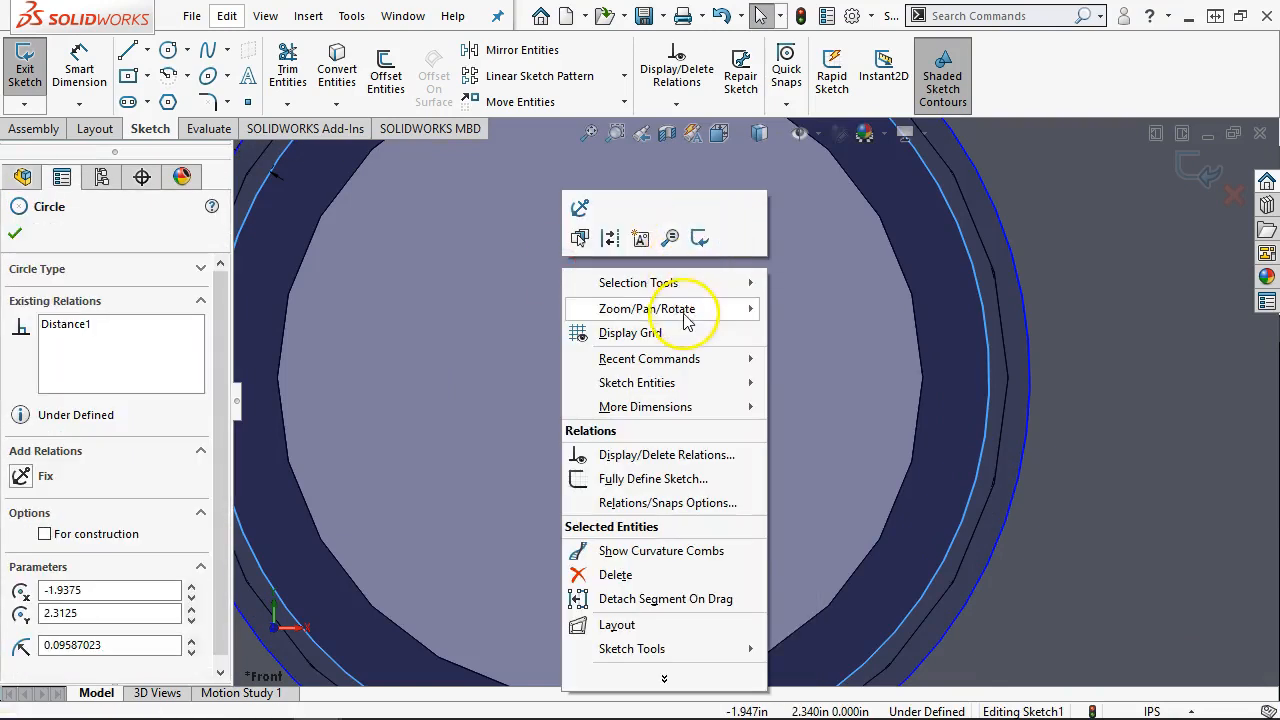
left_click(525, 241)
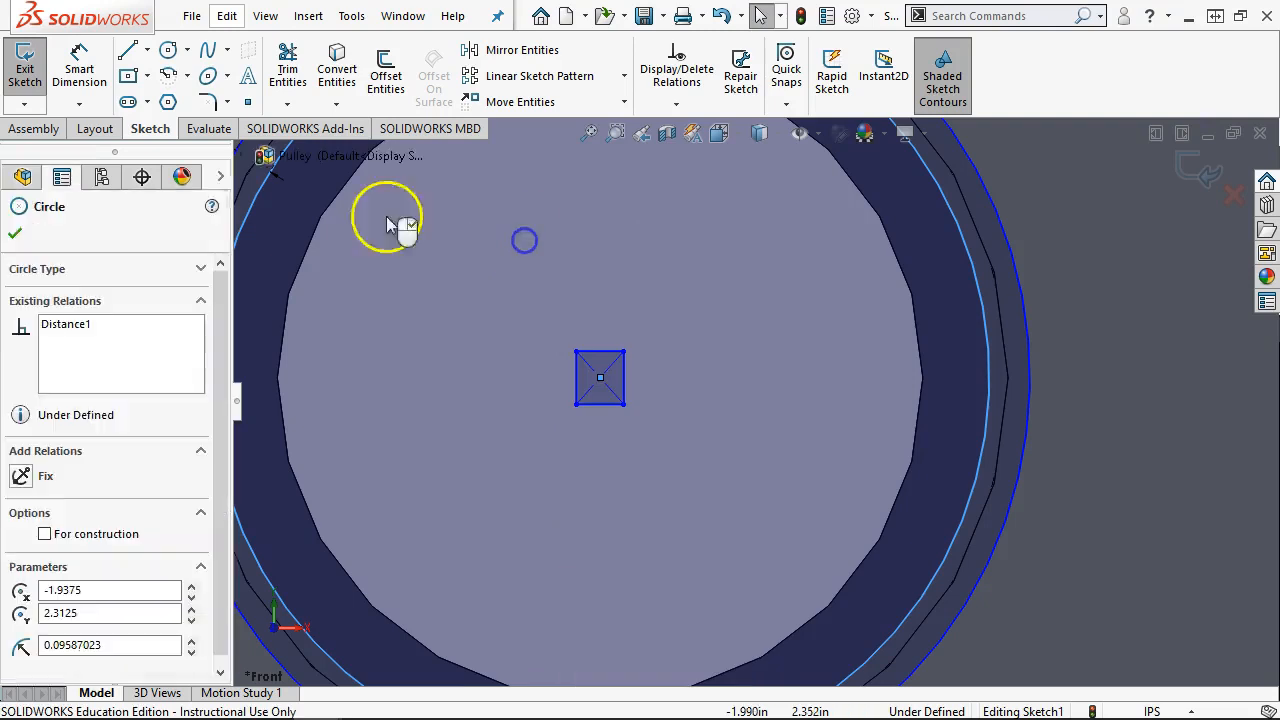
left_click_drag(552, 430, 642, 324)
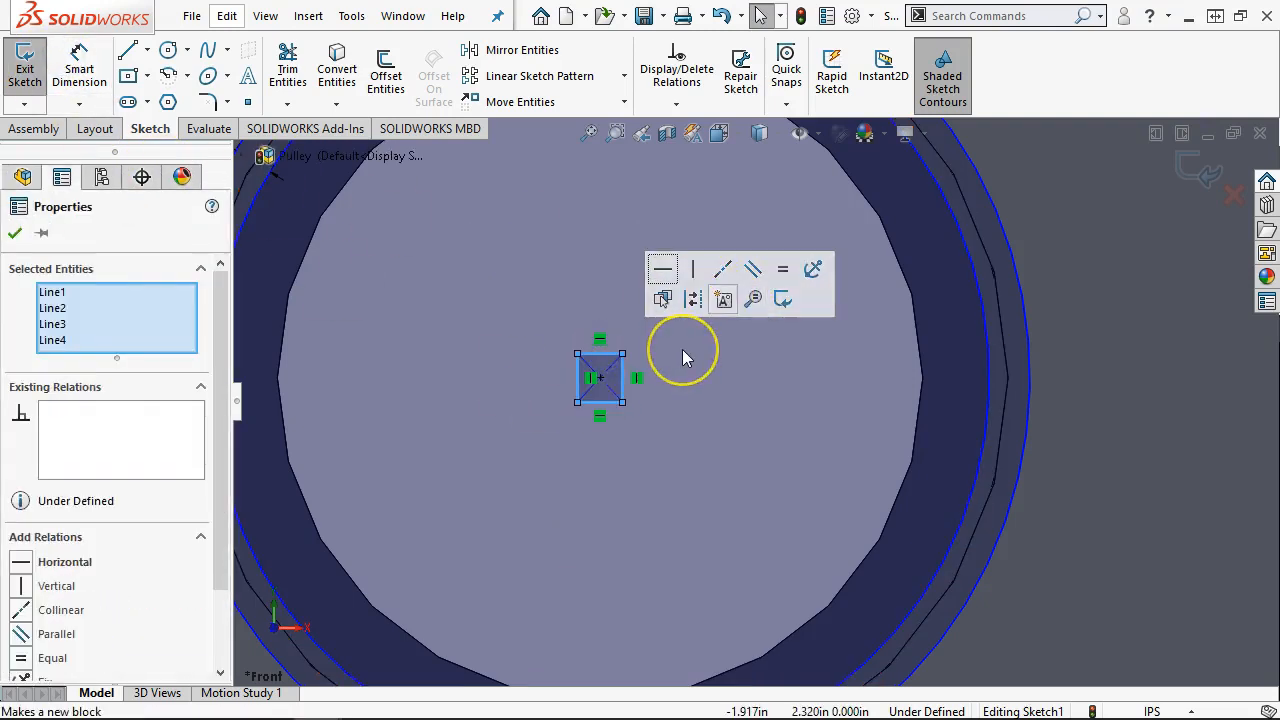
left_click(495, 255)
scroll(531, 288, "up", 5)
left_click(371, 332)
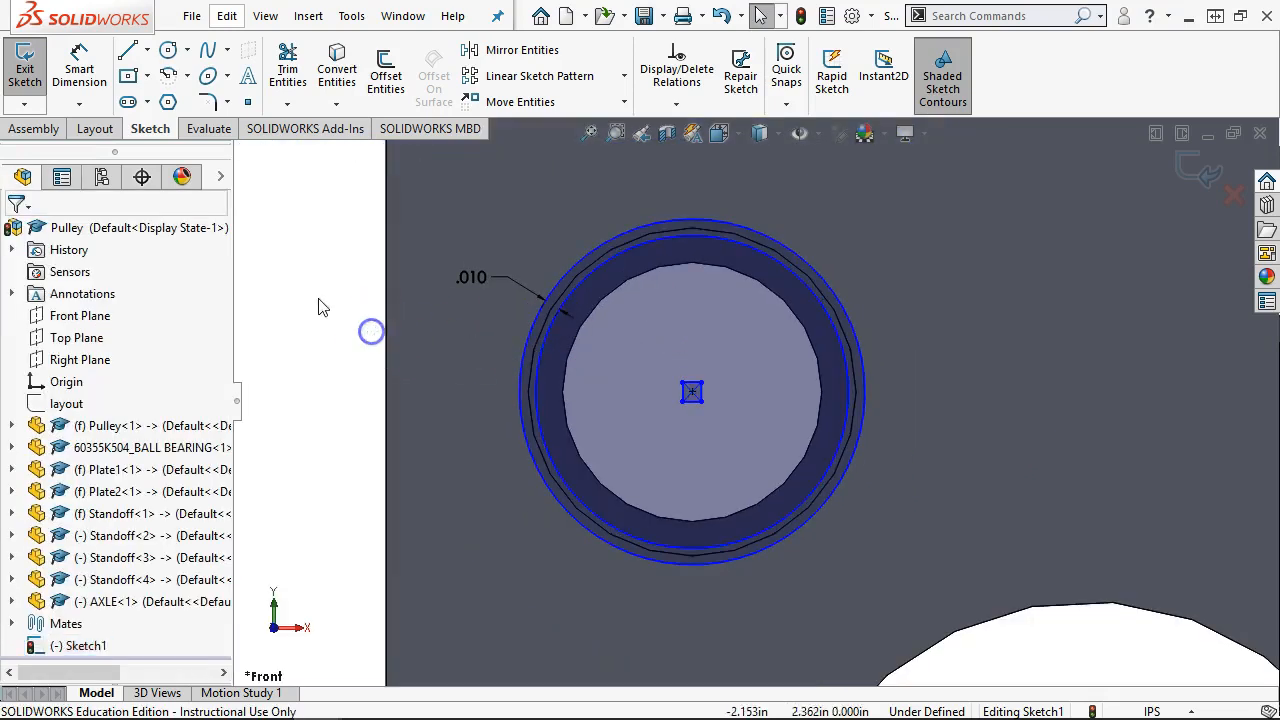
Step: Dimension the small rectangle's width and set it to 0.01 in
left_click(79, 75)
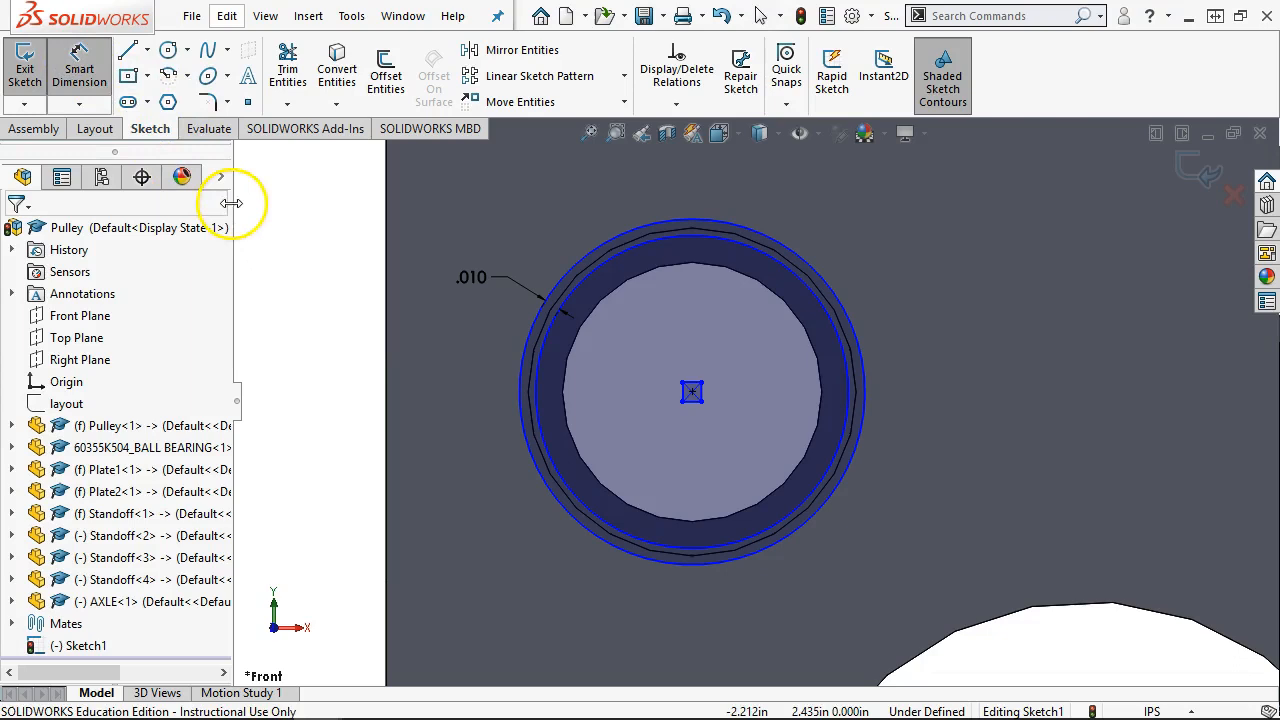
left_click(692, 381)
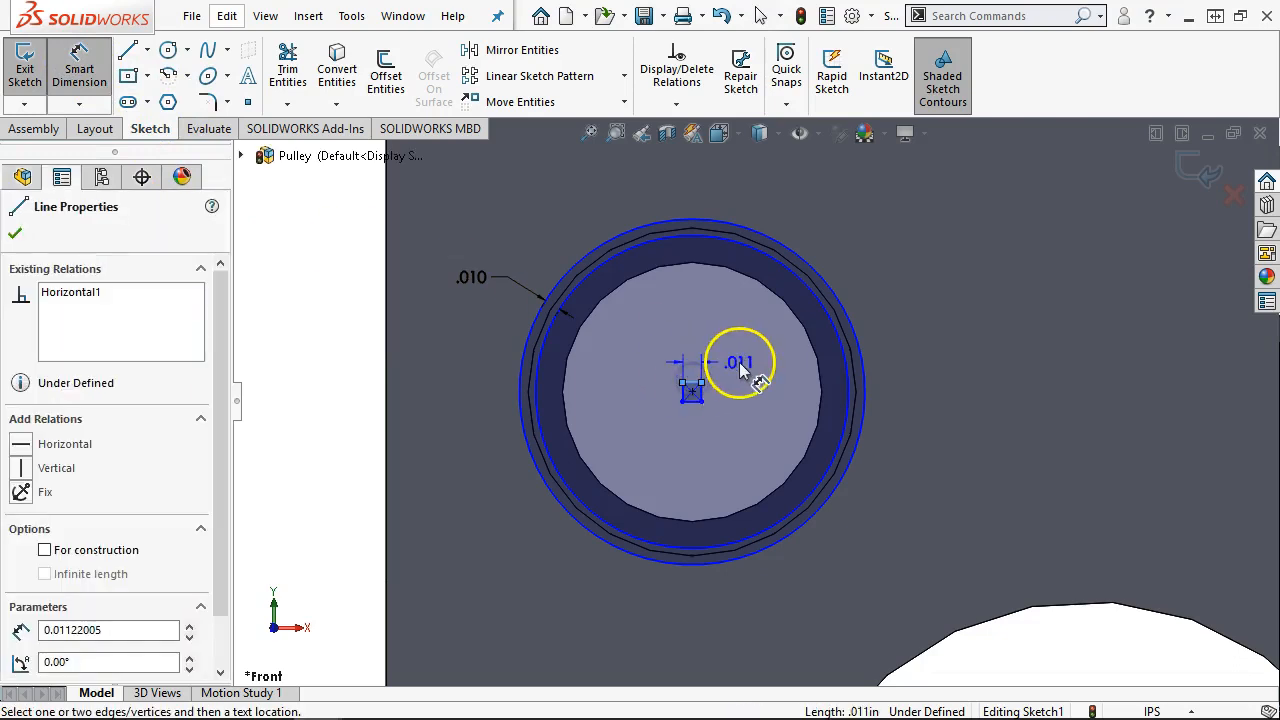
left_click(742, 370)
type(".01")
key("Return")
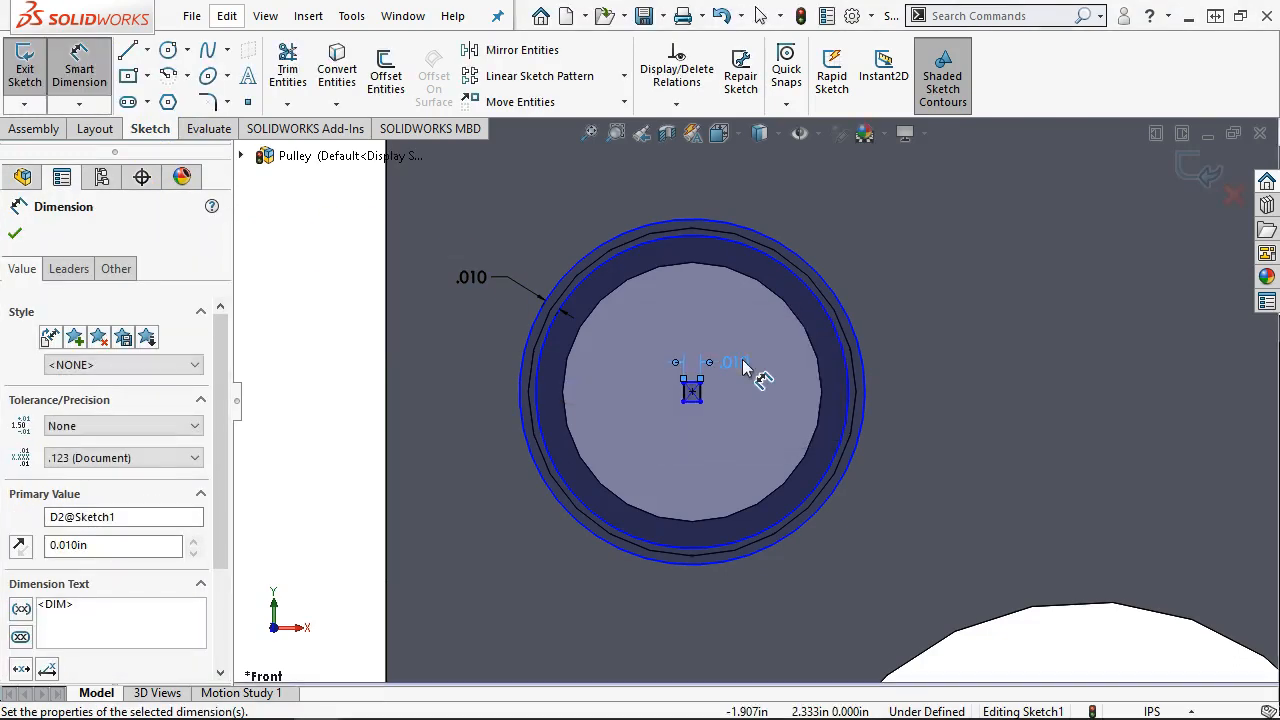
scroll(742, 380, "down", 5)
right_click(680, 346)
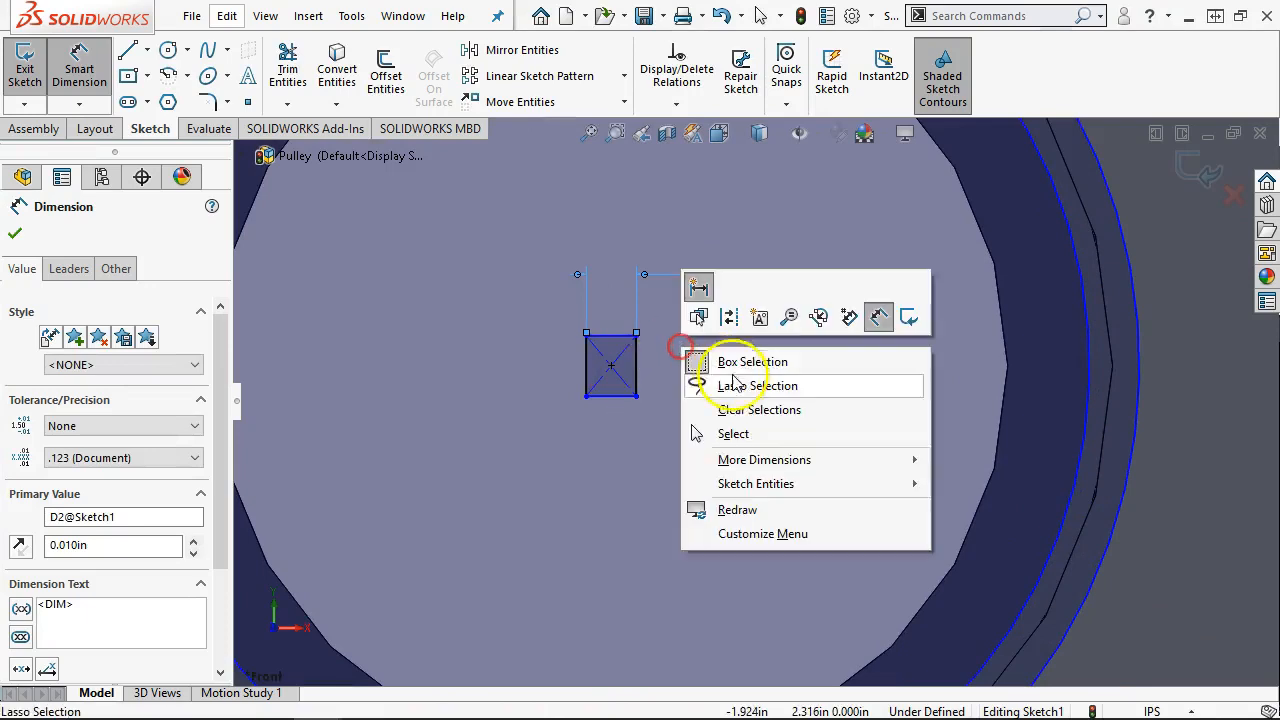
left_click(733, 433)
Step: Make the rectangle's upper and left sides equal with an Equal relation
left_click(611, 336)
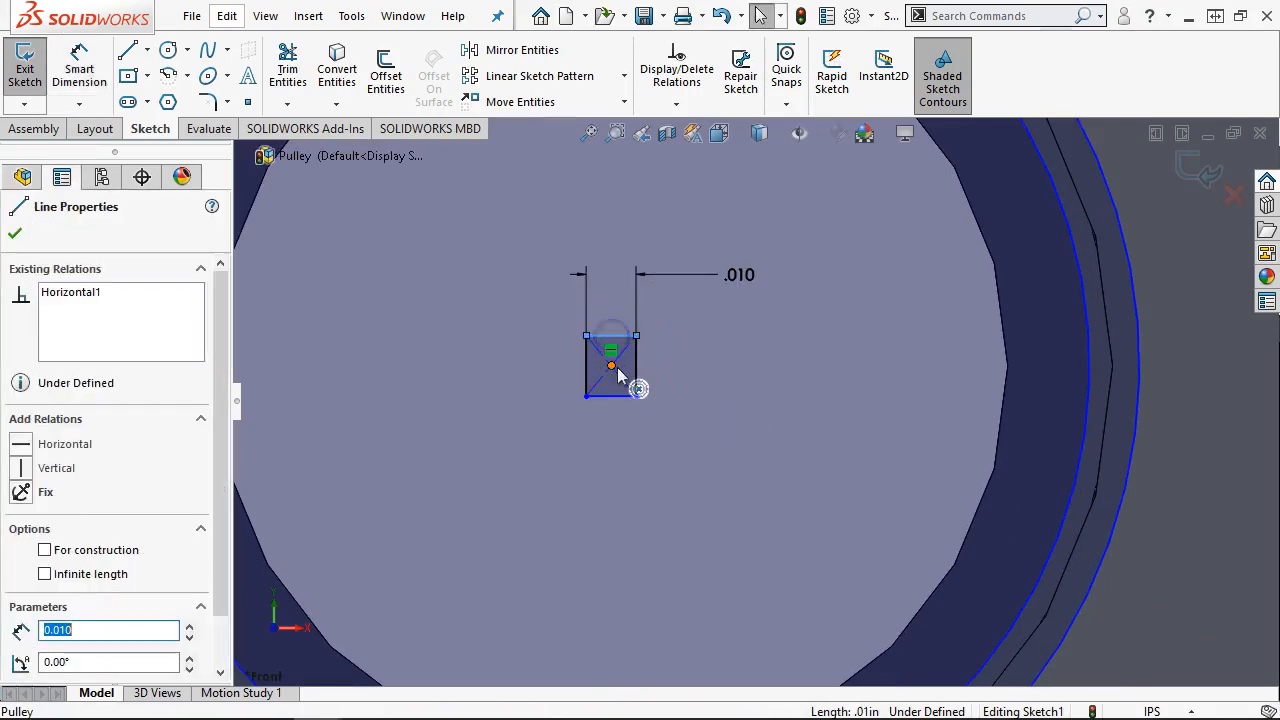
left_click(617, 367, "ctrl")
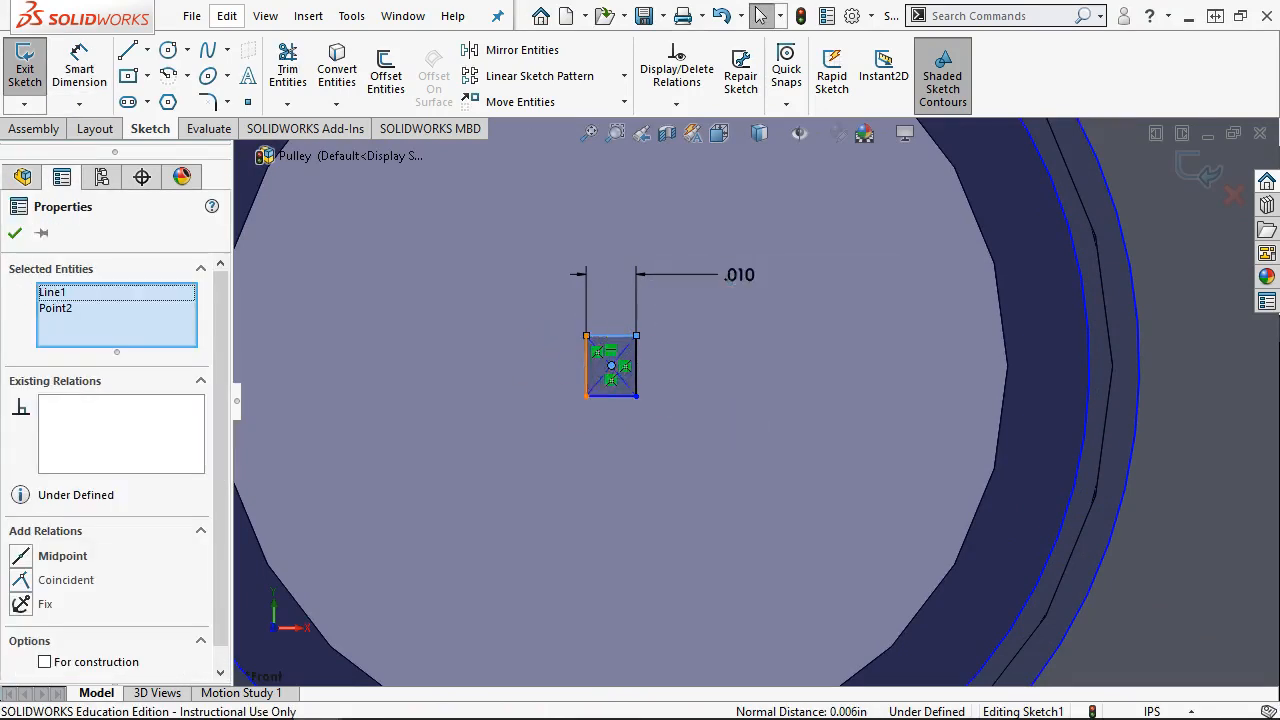
left_click(587, 358)
left_click(609, 337, "ctrl")
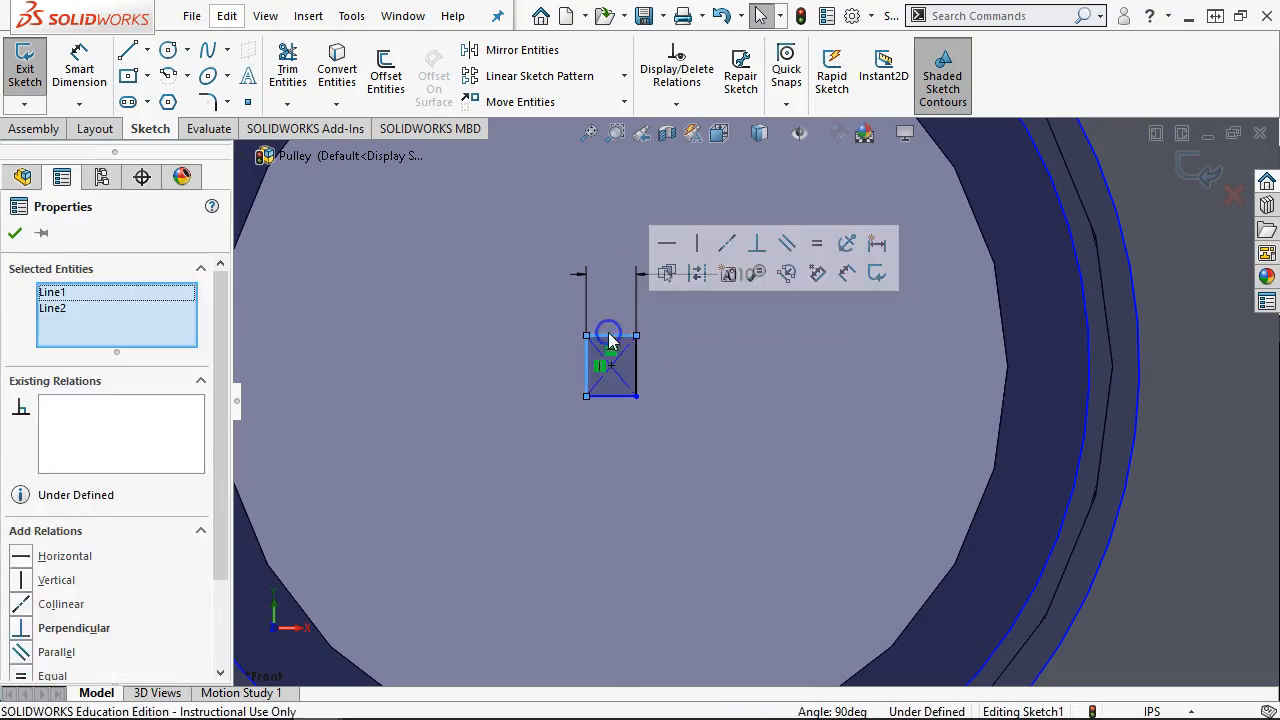
left_click(816, 242)
left_click(769, 386)
Step: Place a sketch point inside the small square, near its lower-left corner
scroll(769, 390, "up", 3)
scroll(686, 376, "down", 2)
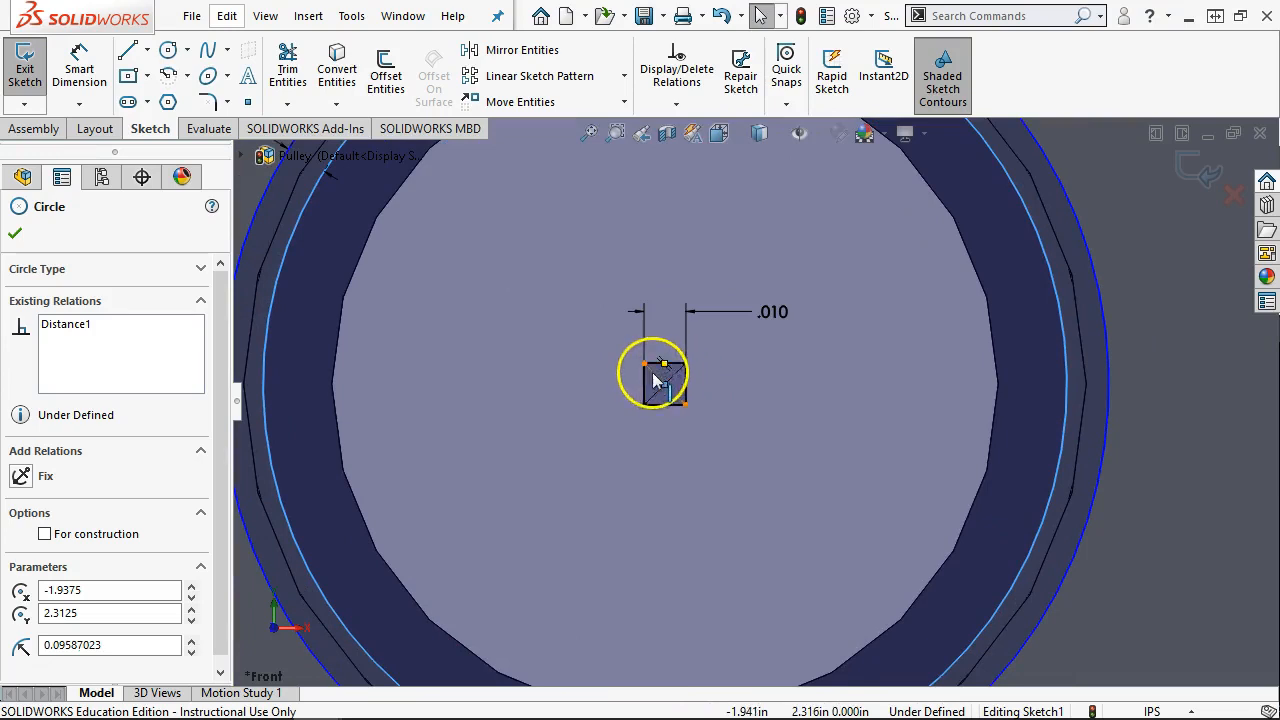
scroll(891, 386, "down", 3)
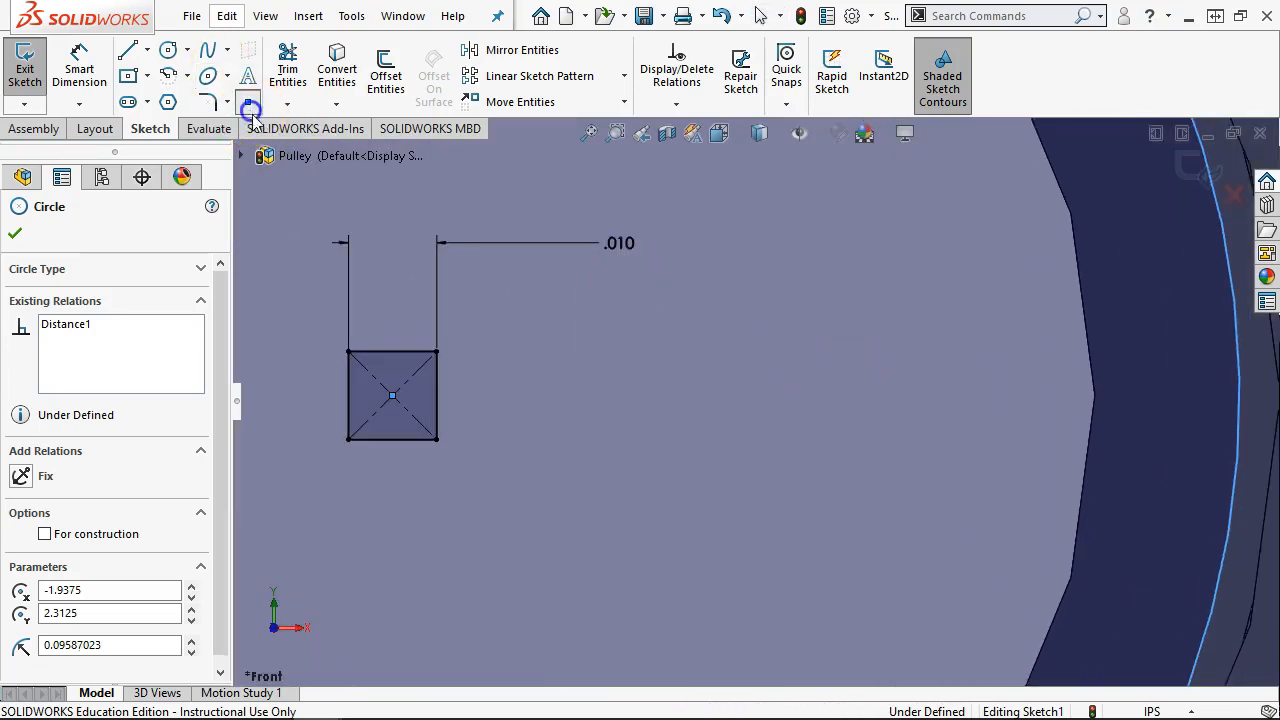
left_click(249, 103)
scroll(267, 362, "down", 3)
left_click(454, 473)
right_click(566, 420)
left_click(623, 429)
Step: Move the point around inside the square, leave it just above the middle of the lower edge, and exit the sketch
mouse_move(455, 474)
left_mouse_down()
mouse_move(432, 481)
mouse_move(416, 362)
mouse_move(430, 411)
mouse_move(512, 438)
left_mouse_up()
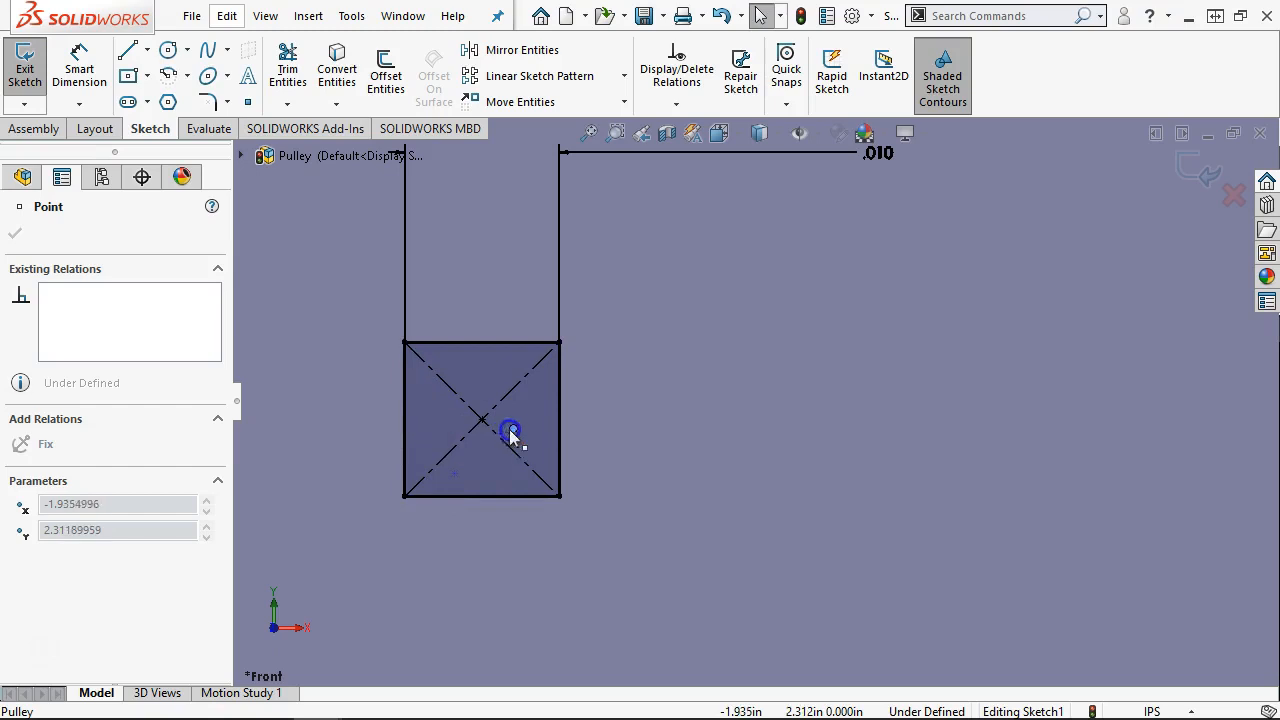
left_click_drag(476, 357, 482, 384)
left_click_drag(485, 474, 485, 478)
left_click(1207, 167)
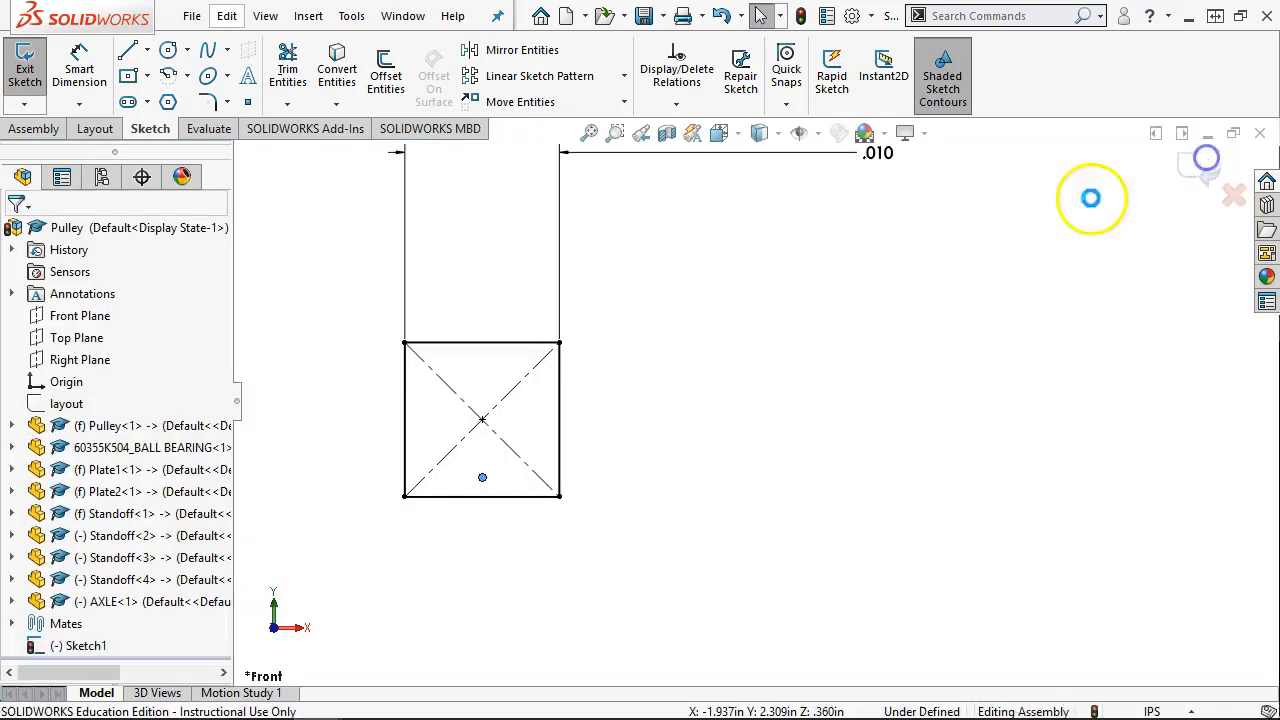
Step: Open Sheet3 of the Pulley drawing and examine Plate1's corner-hole callout and the dimensions locating the holes
left_click(402, 15)
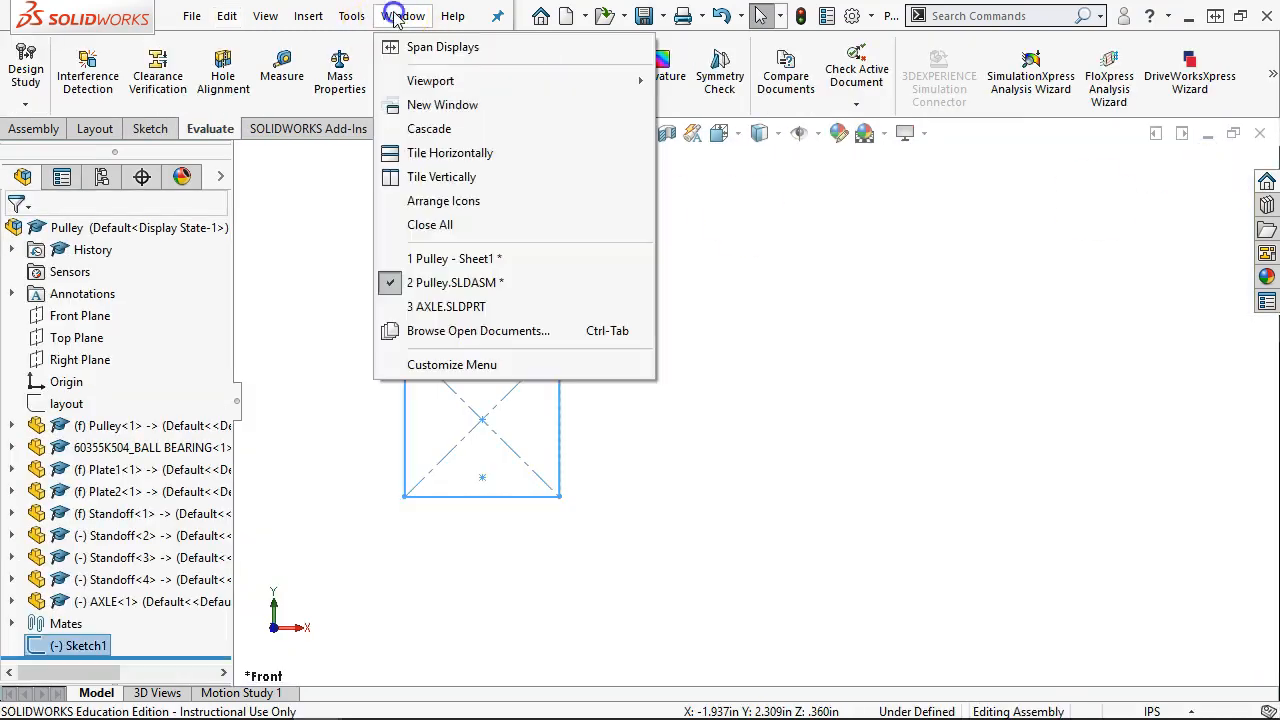
left_click(443, 262)
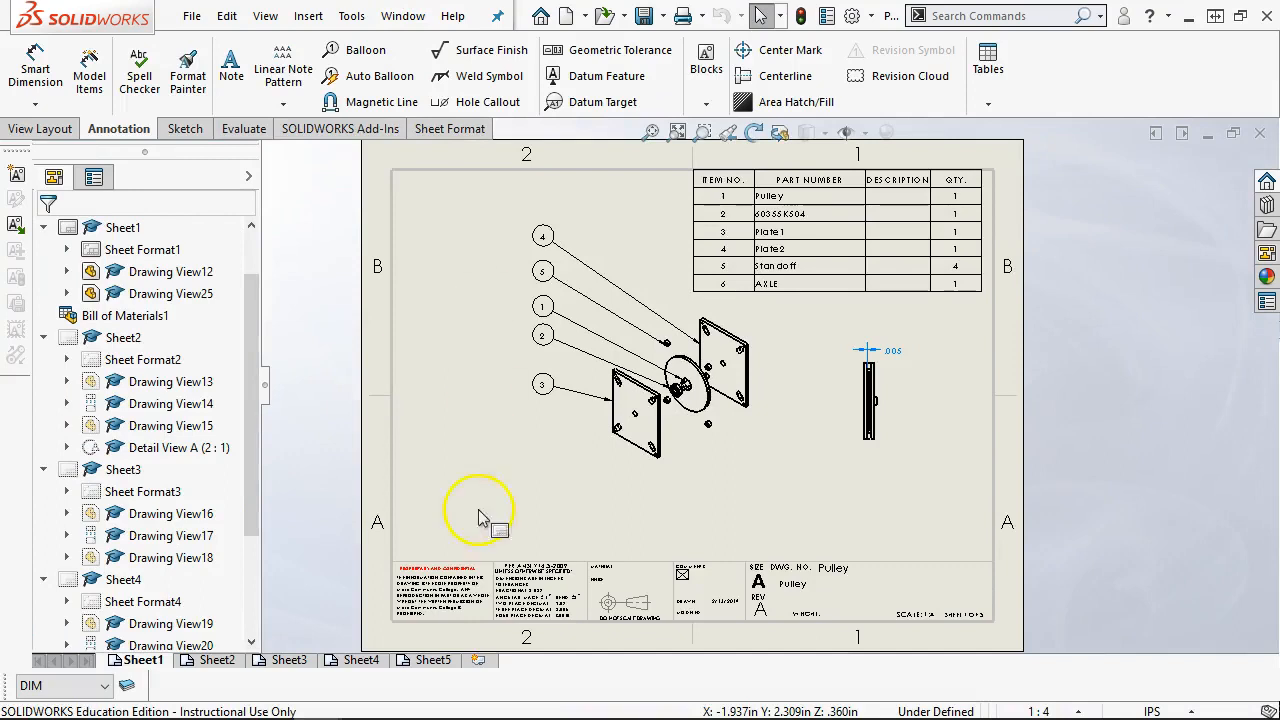
left_click(272, 662)
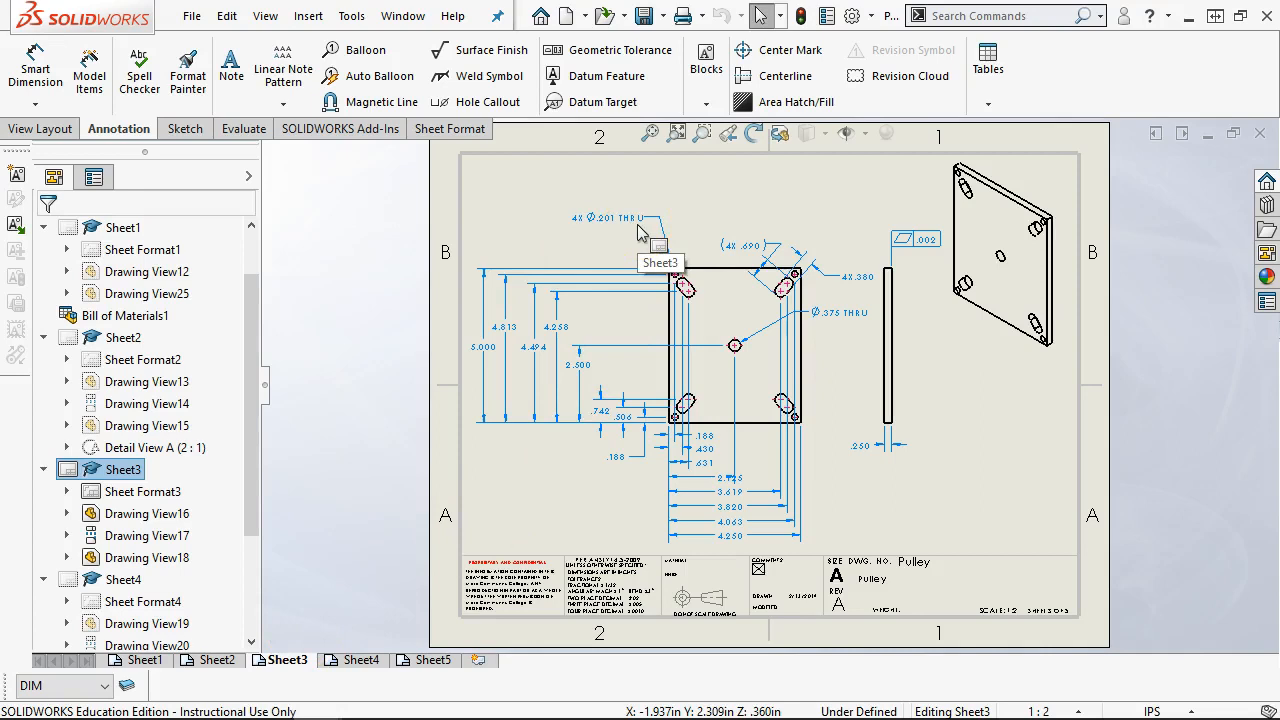
scroll(651, 242, "down", 10)
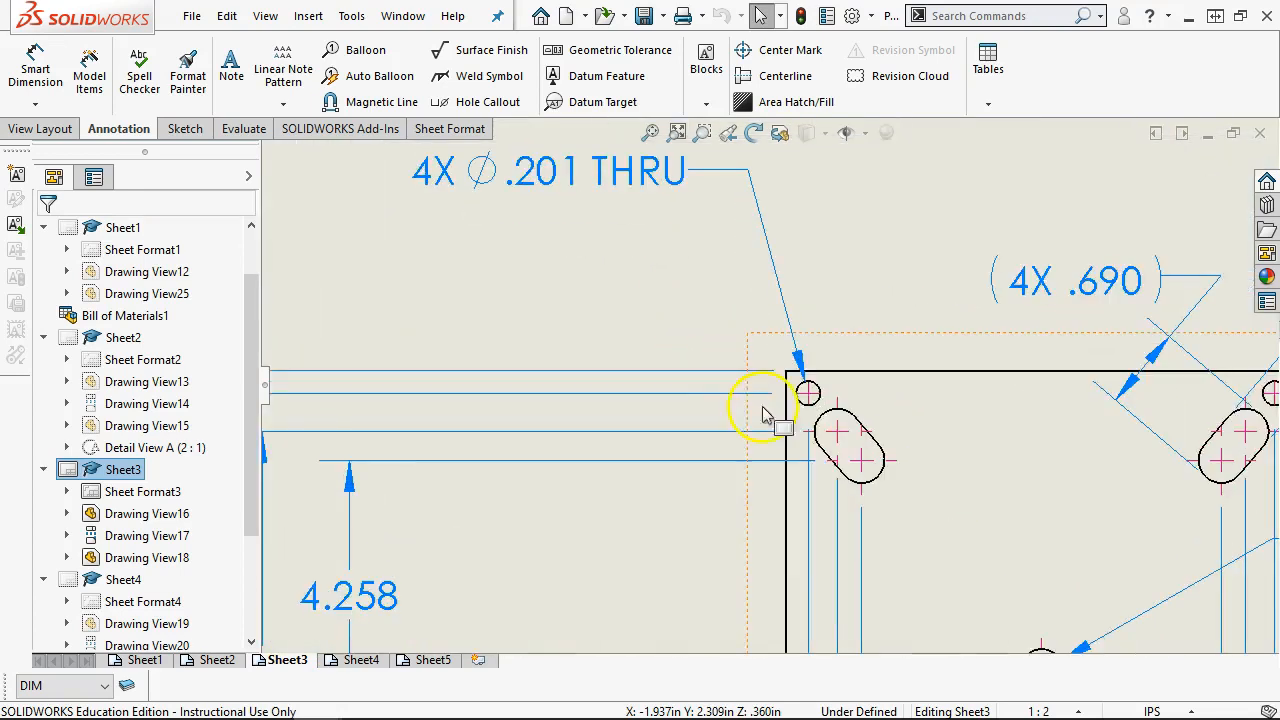
scroll(826, 418, "up", 6)
scroll(828, 528, "down", 6)
scroll(700, 283, "down", 4)
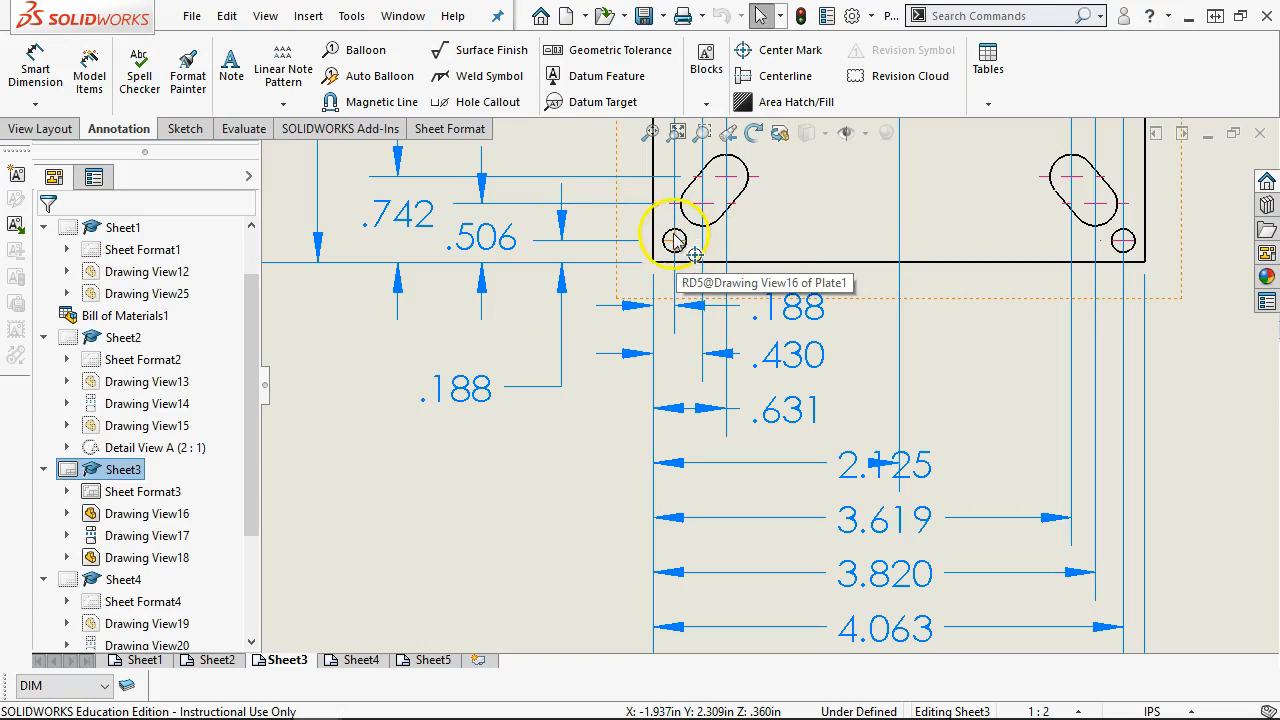
Step: Return from the drawing to the Pulley.SLDASM assembly and inspect the finished sketch at the corner hole
left_click(410, 18)
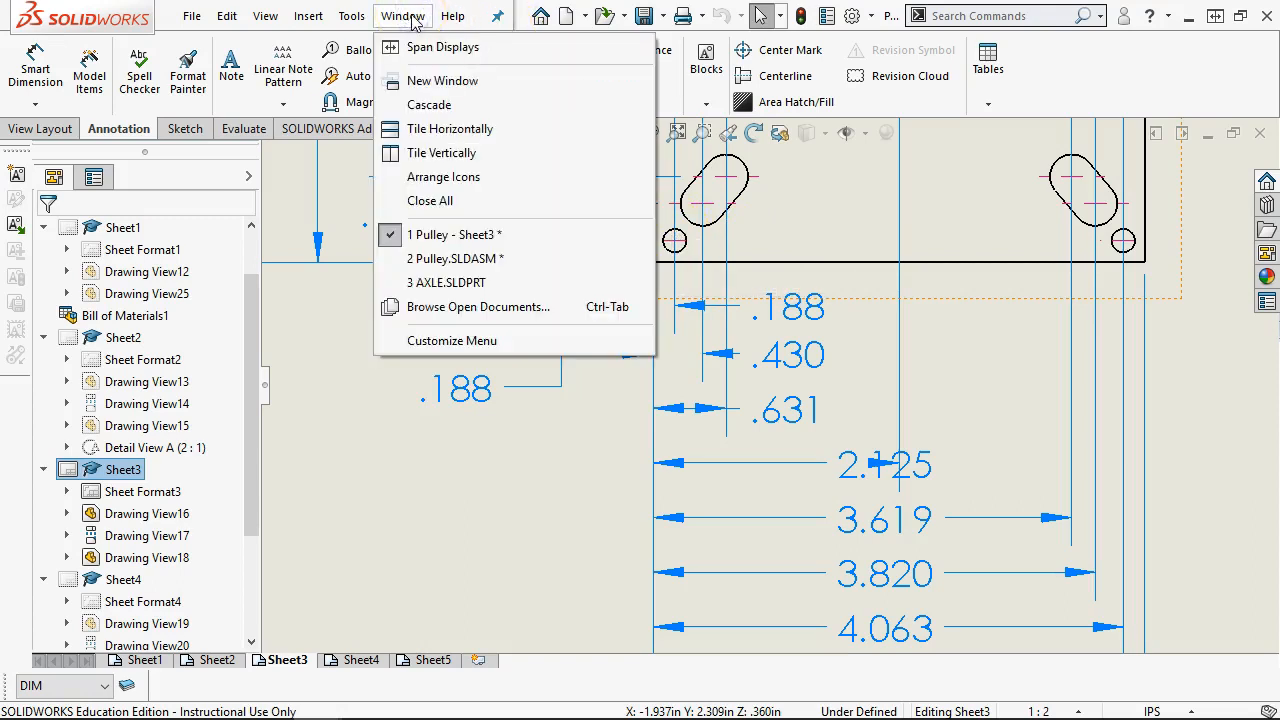
left_click(470, 286)
left_click(463, 259)
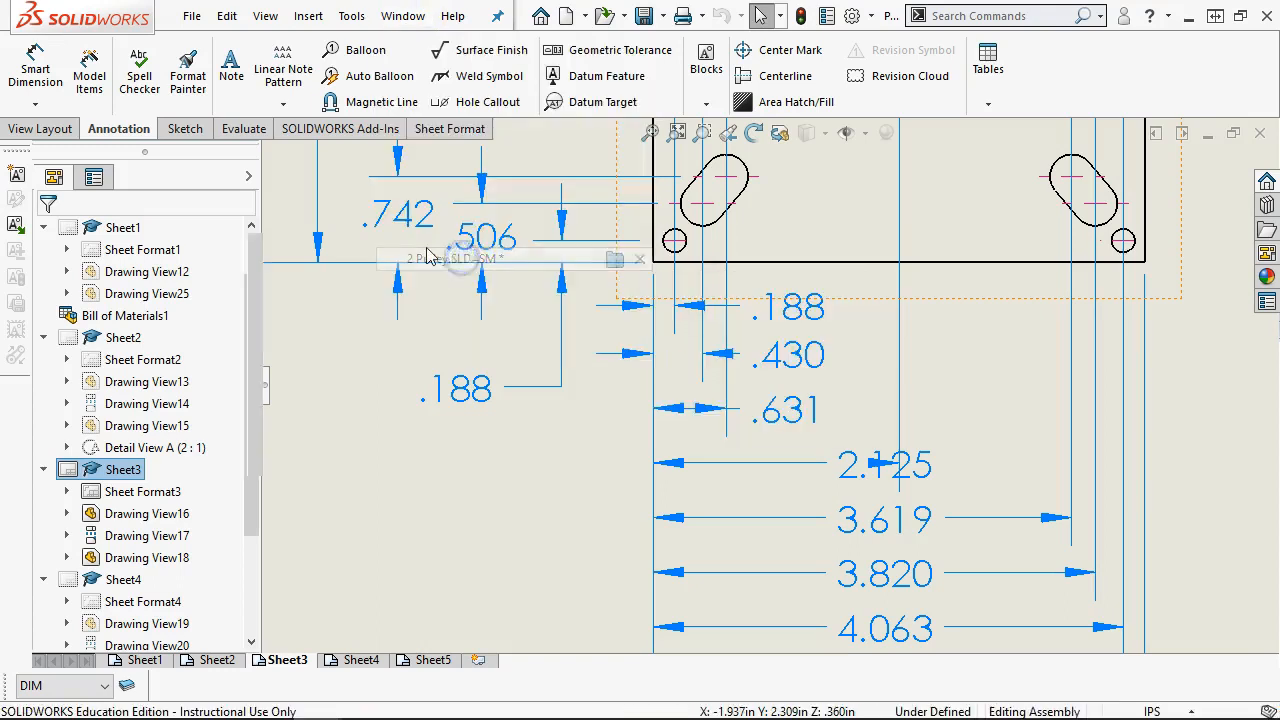
key("f")
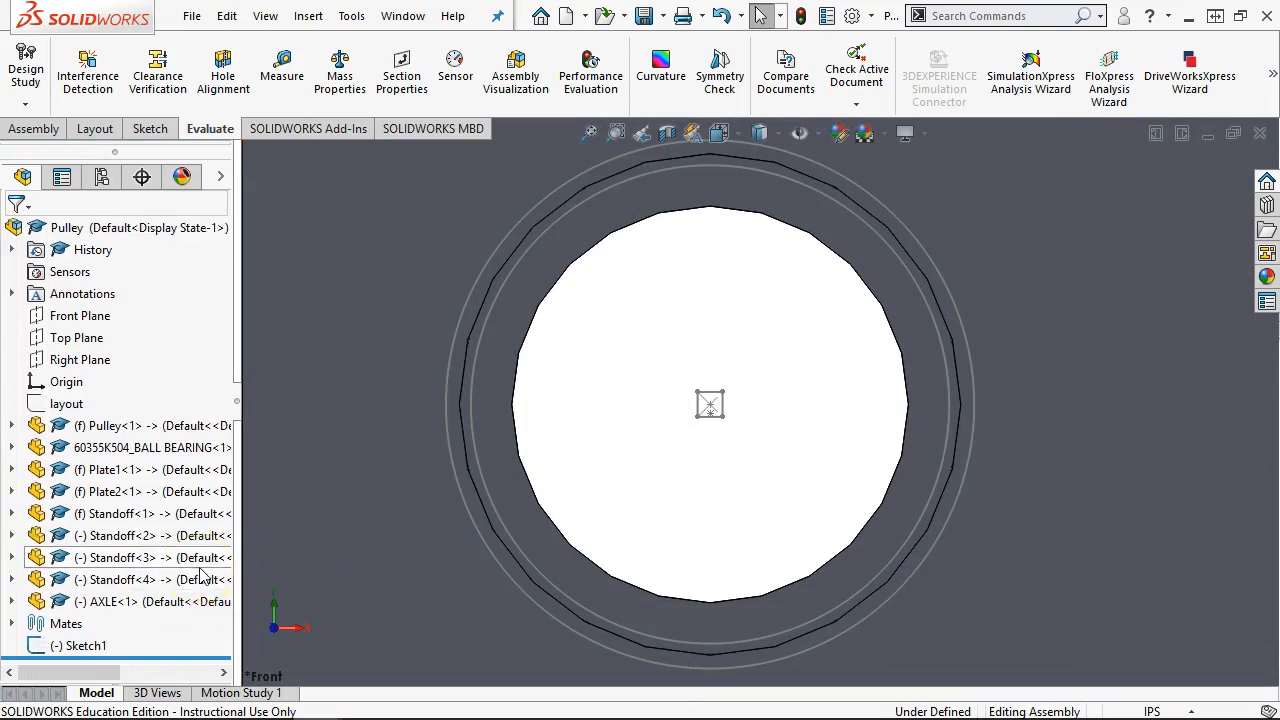
scroll(198, 630, "down", 1)
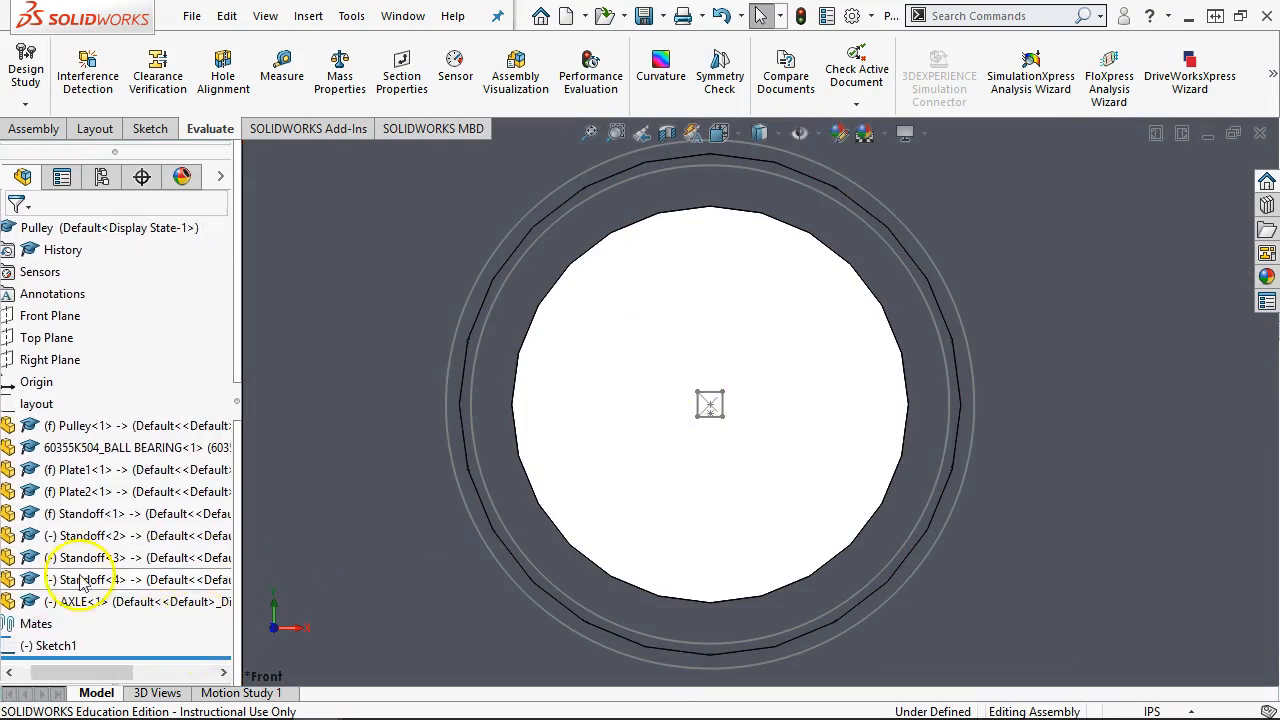
Step: Open Sketch1 for editing and move the free point inside the small square horizontally level with its centre, at about X -1.941, Y 2.3125
right_click(8, 648)
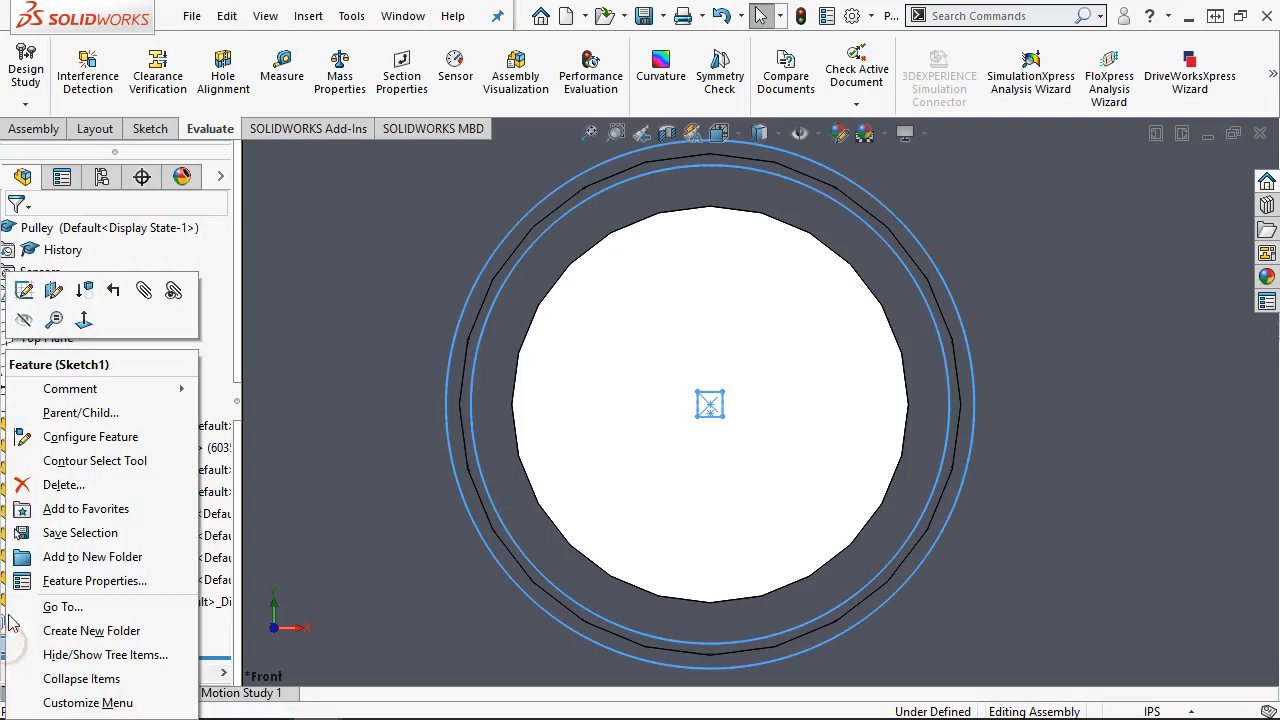
left_click(24, 290)
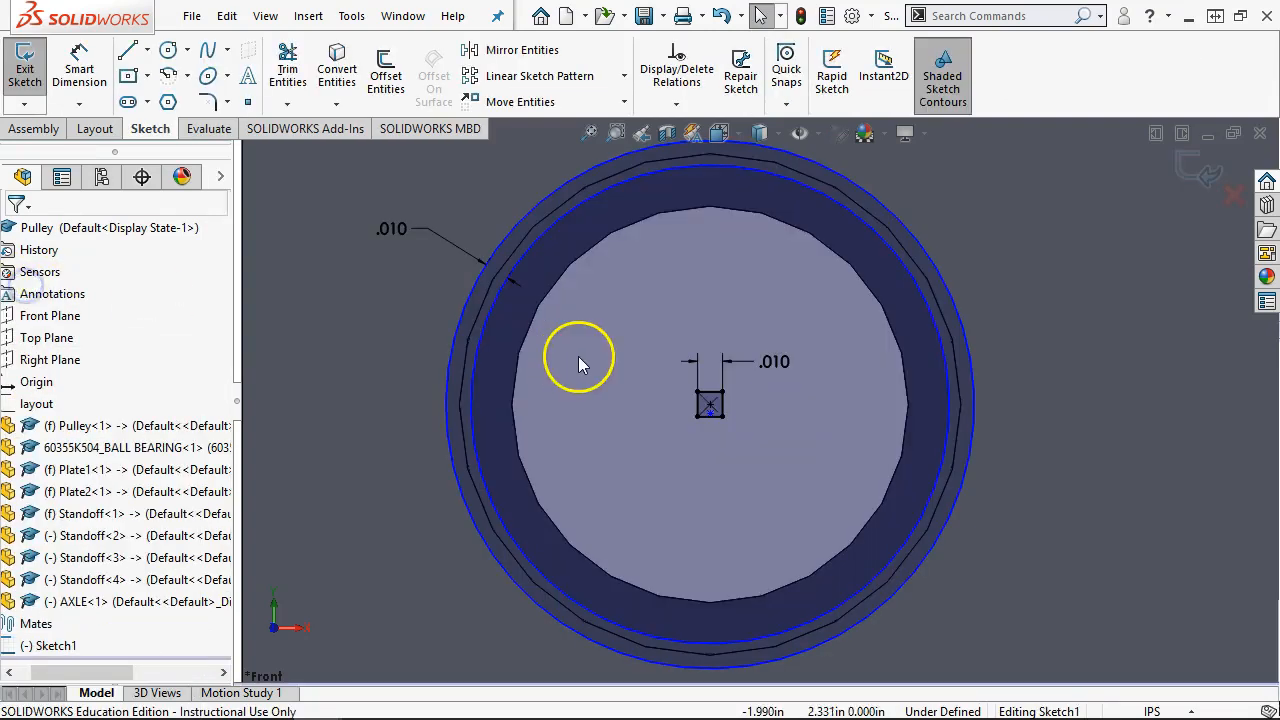
scroll(731, 404, "down", 5)
mouse_move(608, 421)
left_mouse_down()
mouse_move(560, 372)
mouse_move(601, 367)
mouse_move(548, 315)
mouse_move(574, 354)
left_mouse_up()
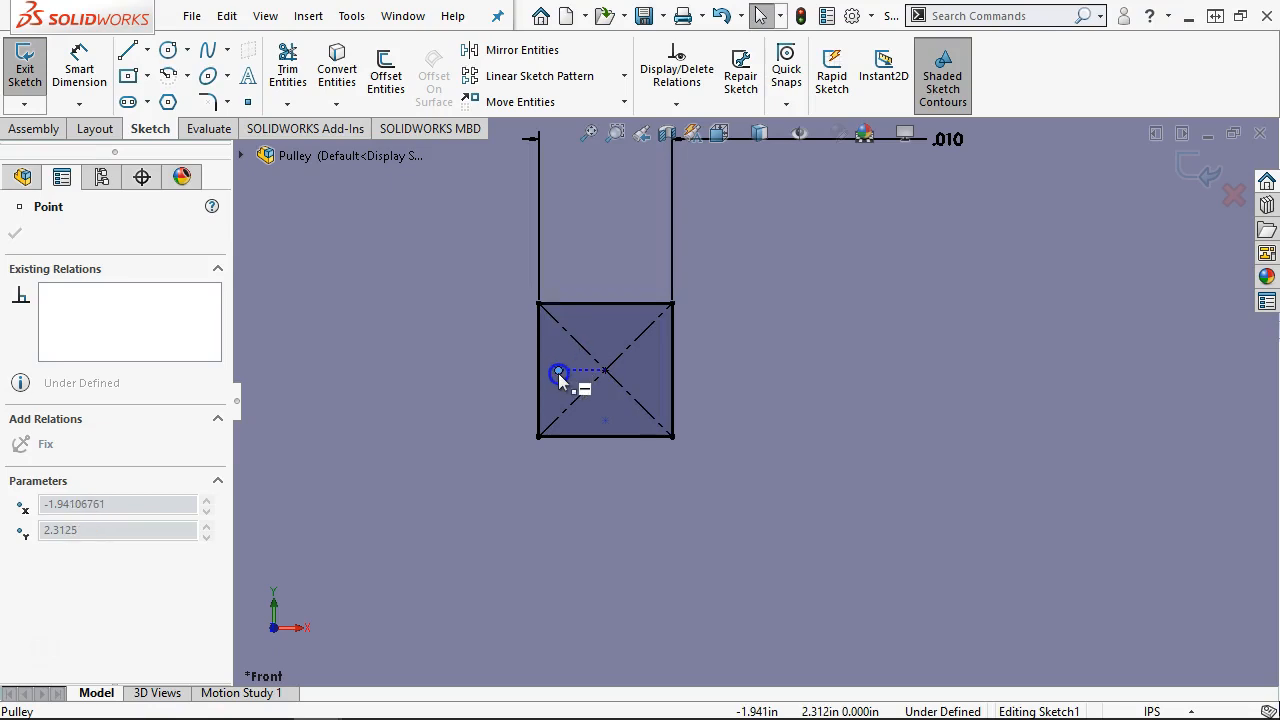
left_click_drag(560, 378, 560, 378)
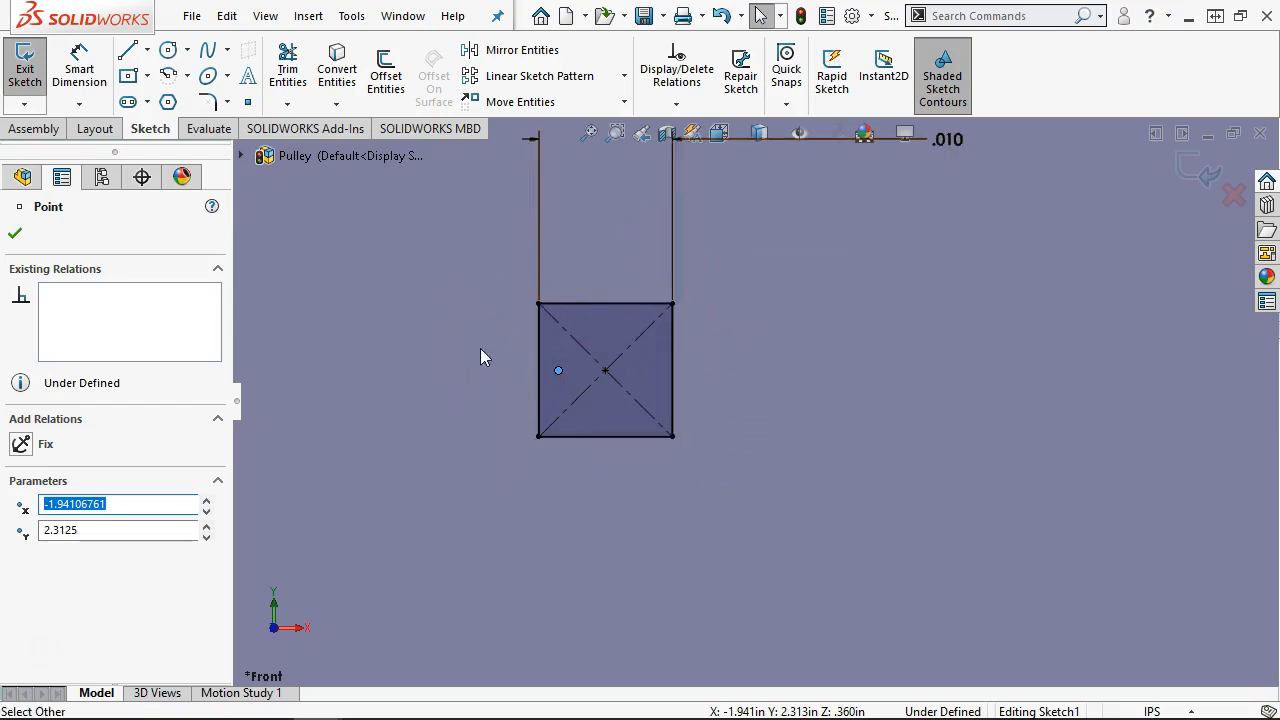
Step: Move the free point inside the square to straight above its centre, at about X -1.9375, Y 2.316
right_click(601, 324)
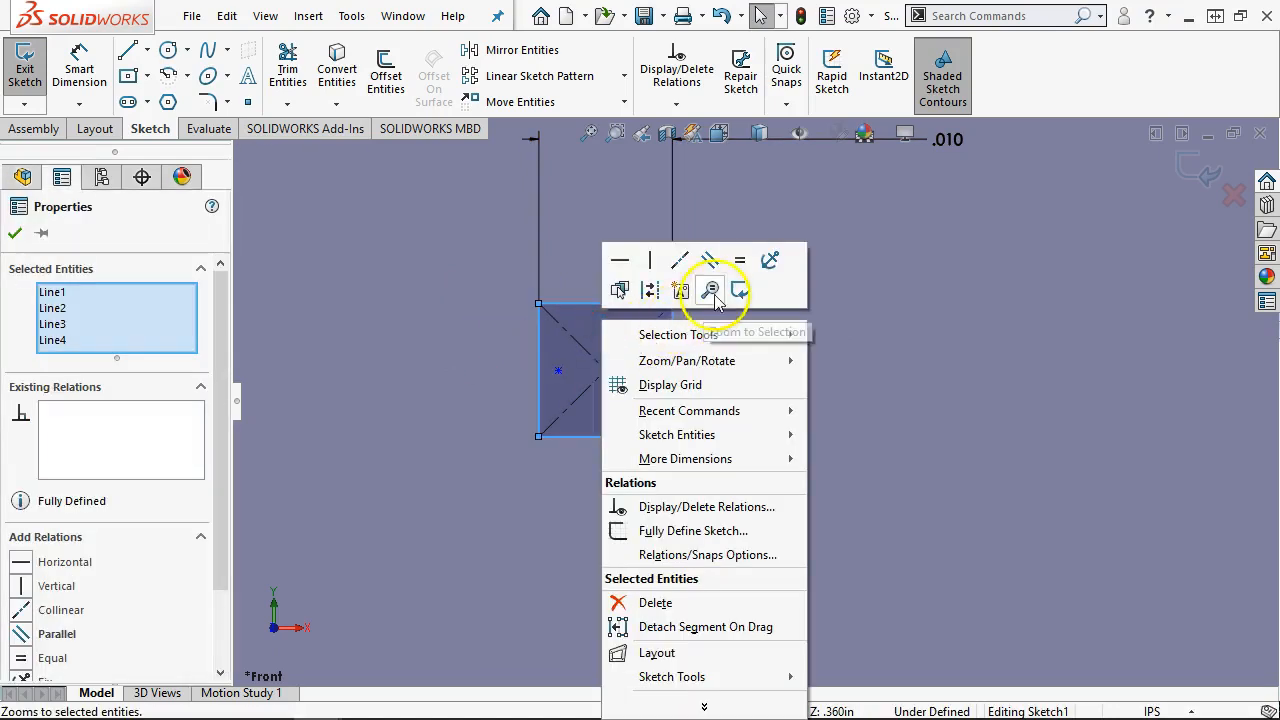
left_click(600, 330)
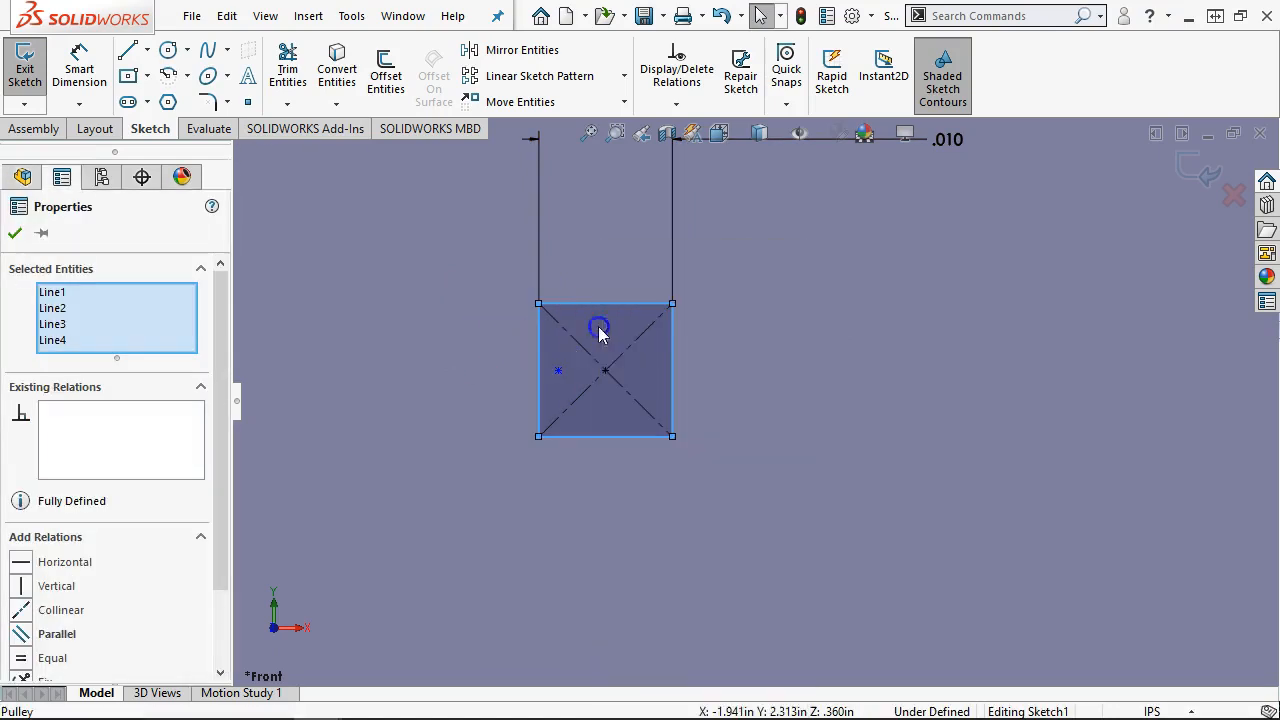
scroll(582, 376, "down", 3)
left_click(575, 381)
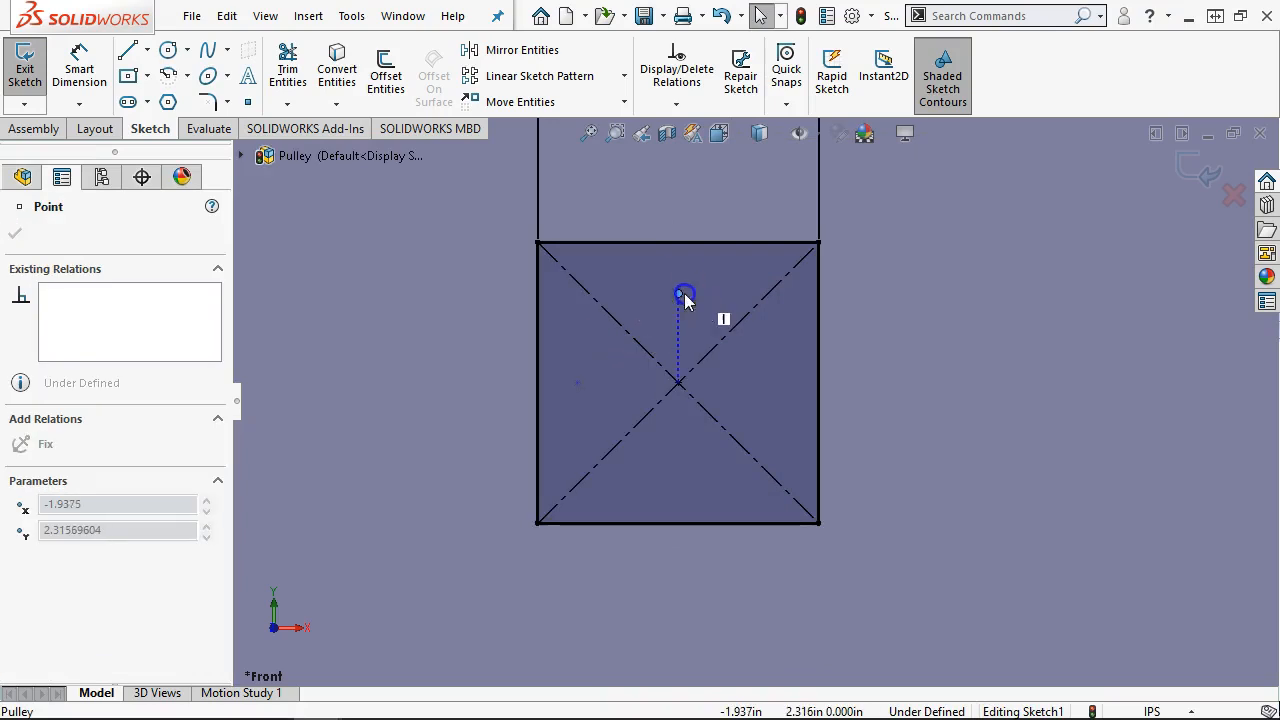
scroll(760, 370, "up", 4)
Step: Add a driven dimension from the square's upper-left corner to the opposite diagonal construction line
left_click(80, 60)
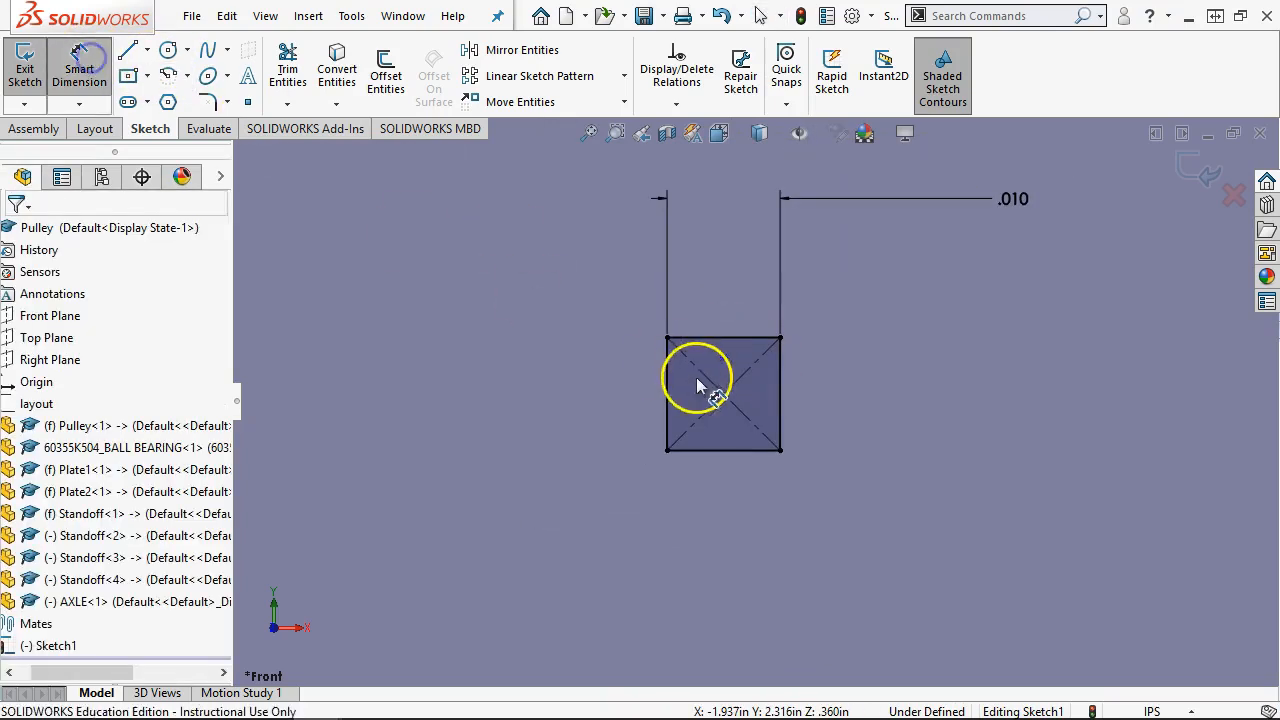
left_click(737, 381)
left_click(667, 339)
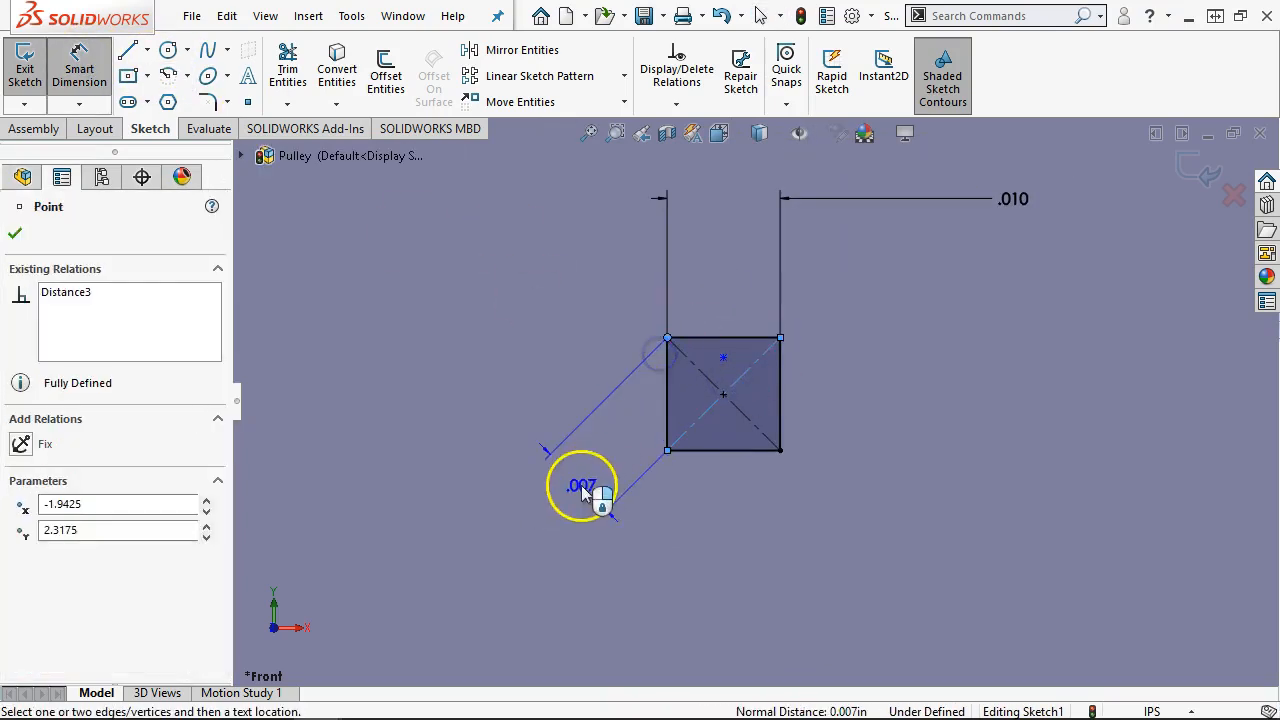
left_click(577, 468)
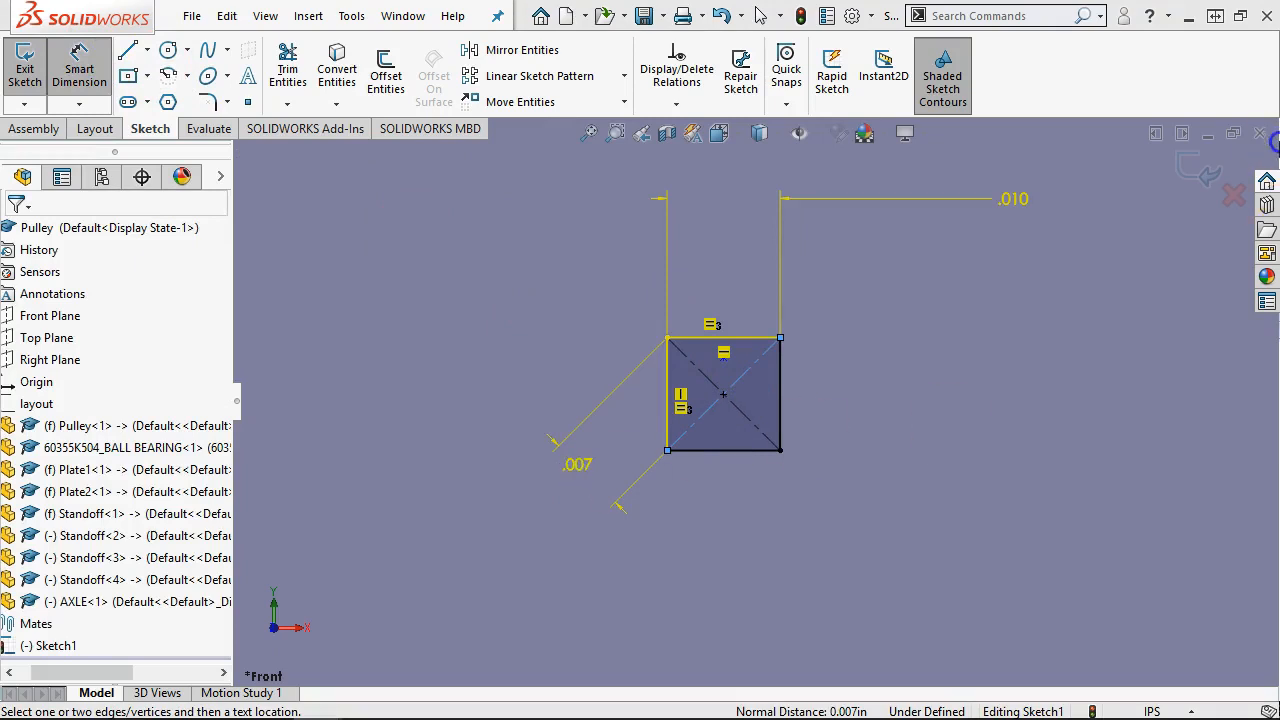
key("ctrl+z")
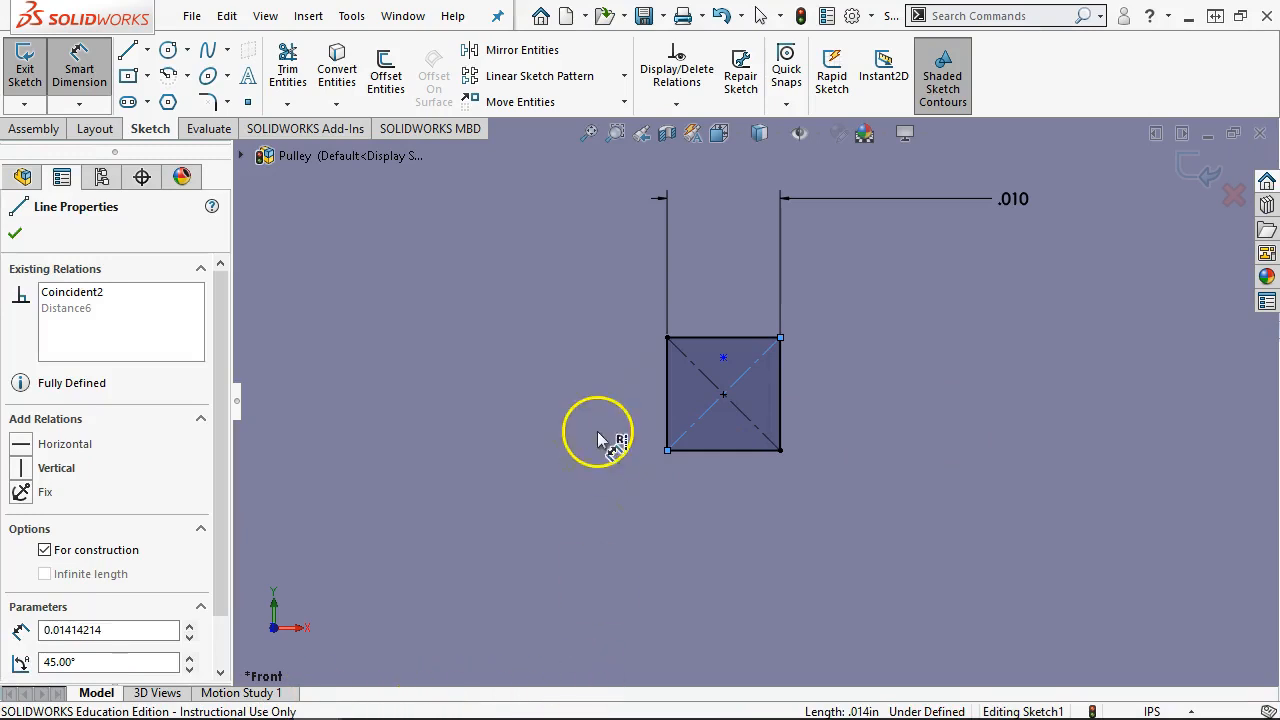
left_click(582, 478)
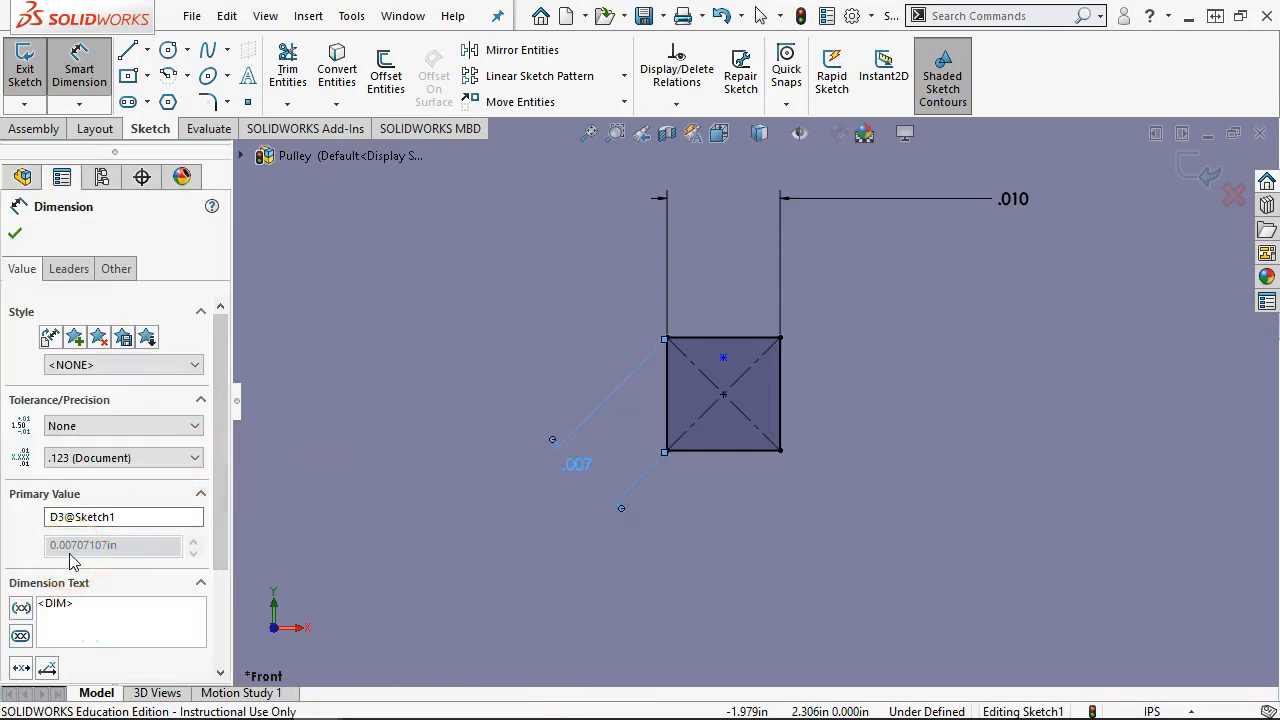
left_click(14, 233)
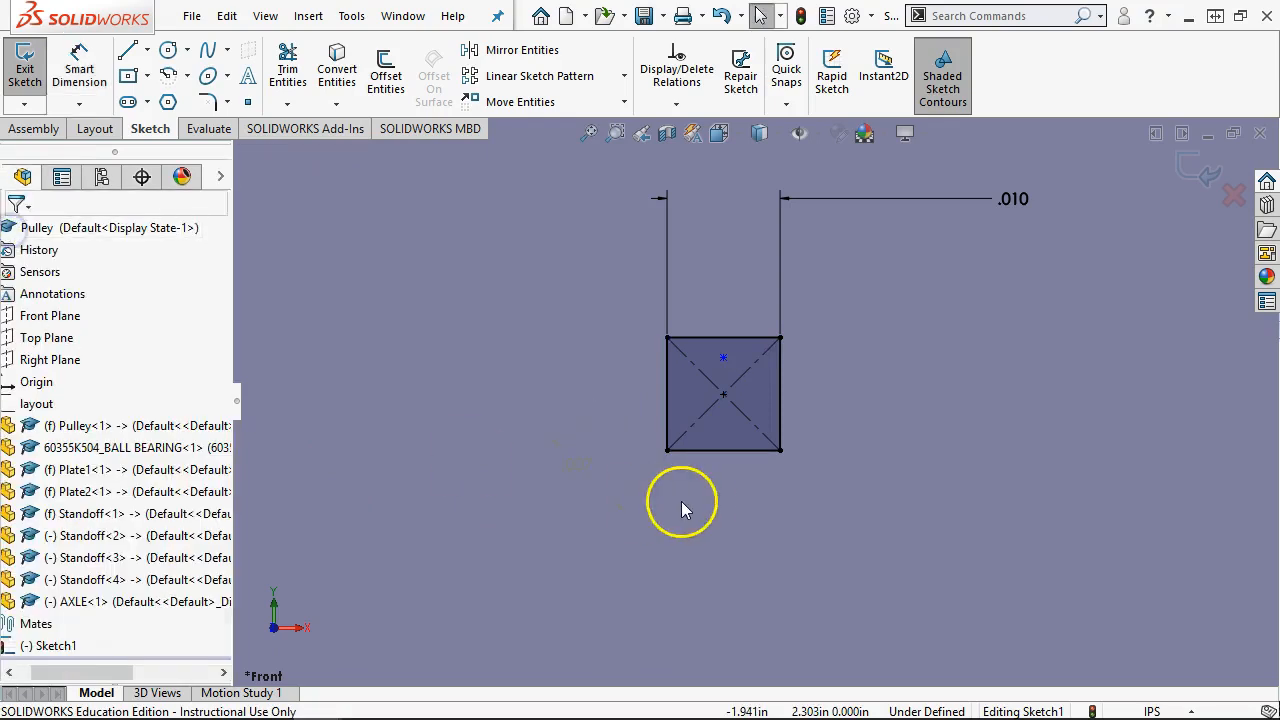
Step: Move the diagonal dimension closer to the square, beside its upper-left corner
scroll(691, 479, "down", 2)
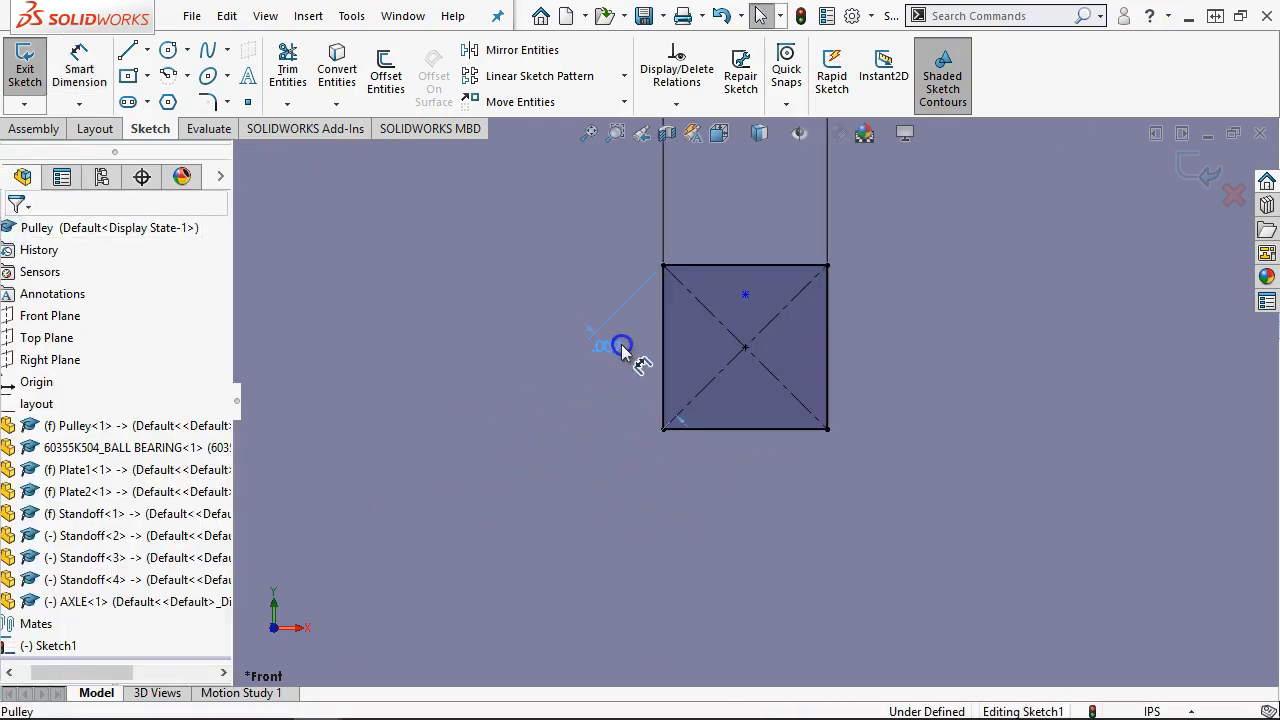
left_click(596, 287)
scroll(832, 427, "up", 5)
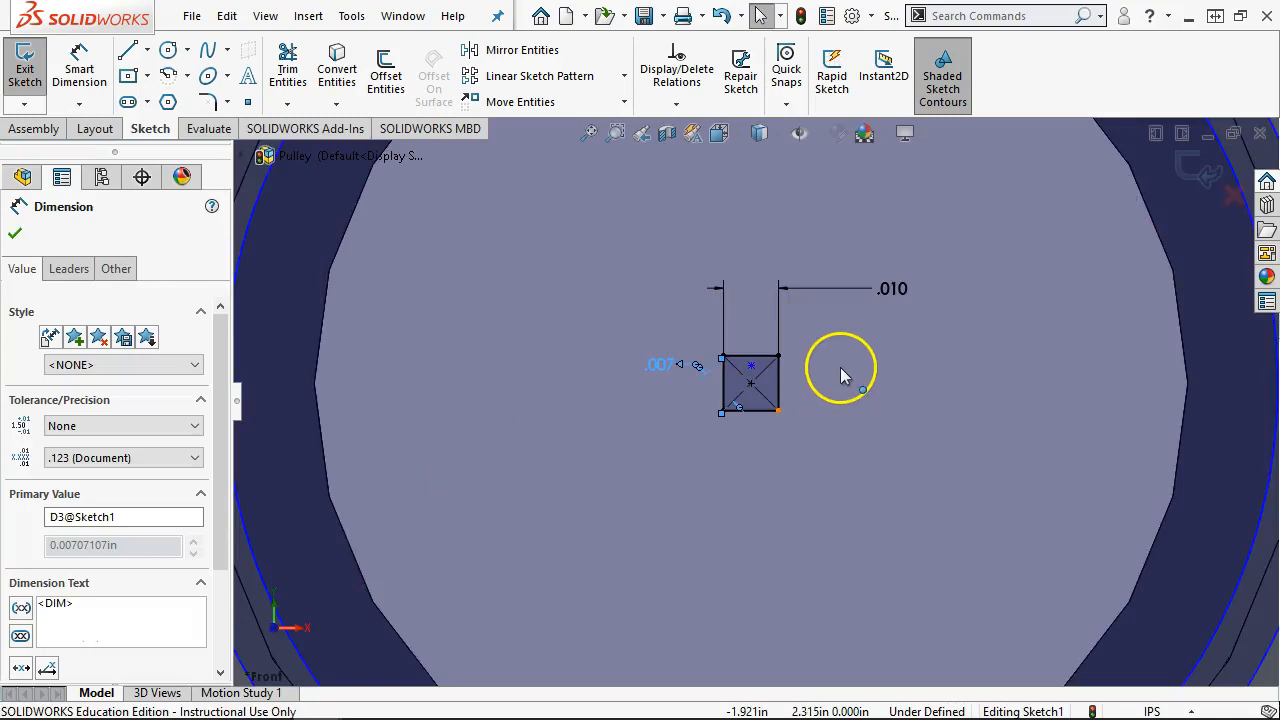
scroll(836, 382, "down", 4)
scroll(789, 383, "down", 1)
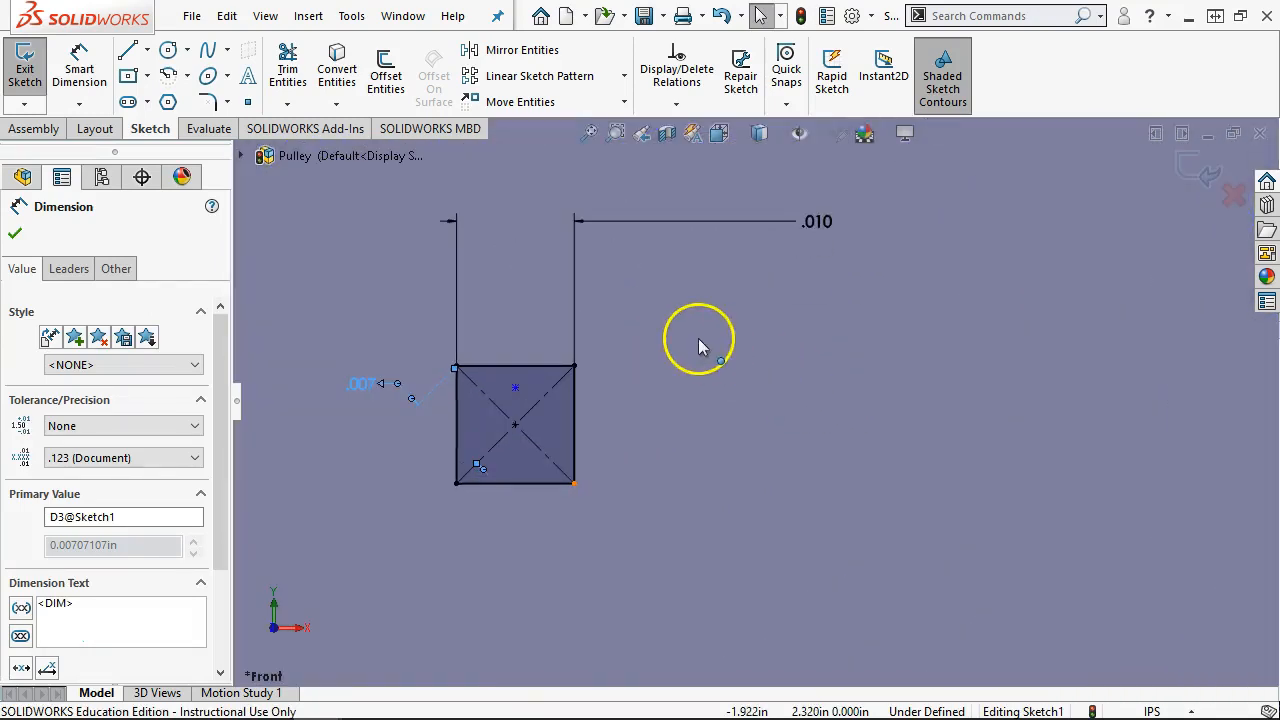
Step: Draw a circle centred on the square's centre and reaching out to its sides
left_click(168, 51)
left_click(515, 426)
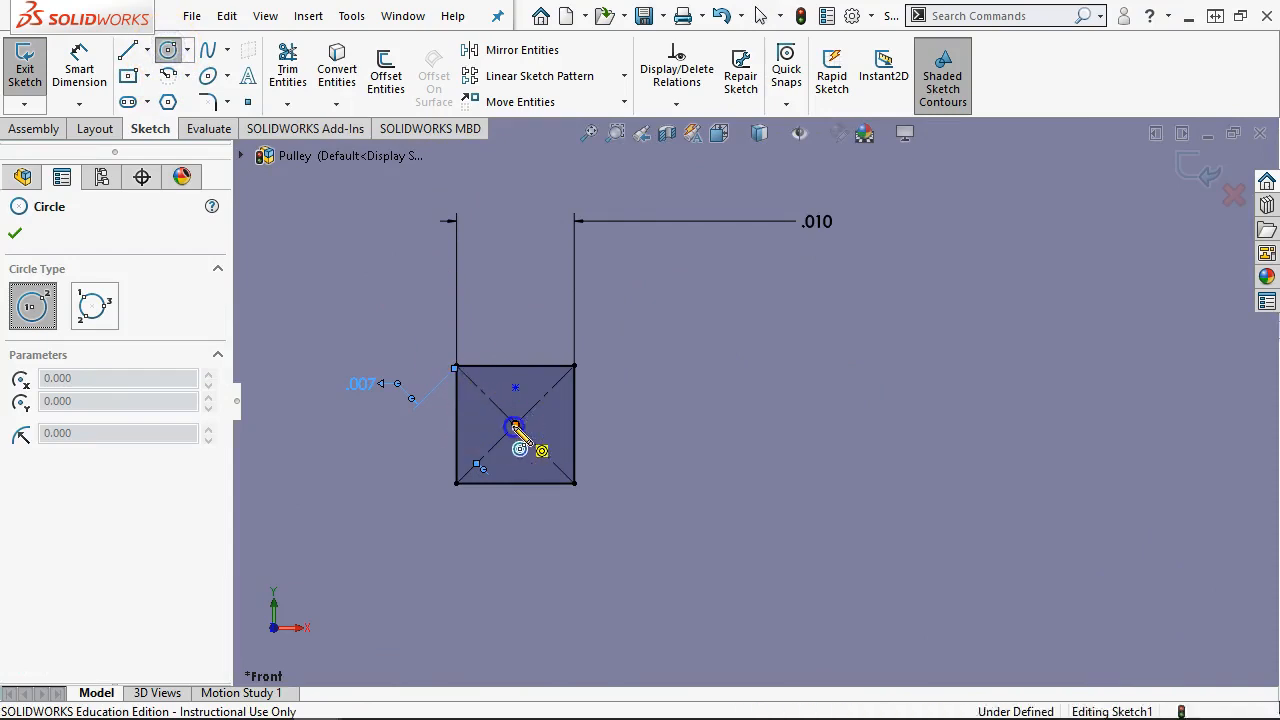
left_click(576, 440)
right_click(675, 349)
left_click(749, 366)
Step: Move the free point within the circle to left of its centre, at about X -1.940, Y 2.3125
scroll(546, 399, "down", 2)
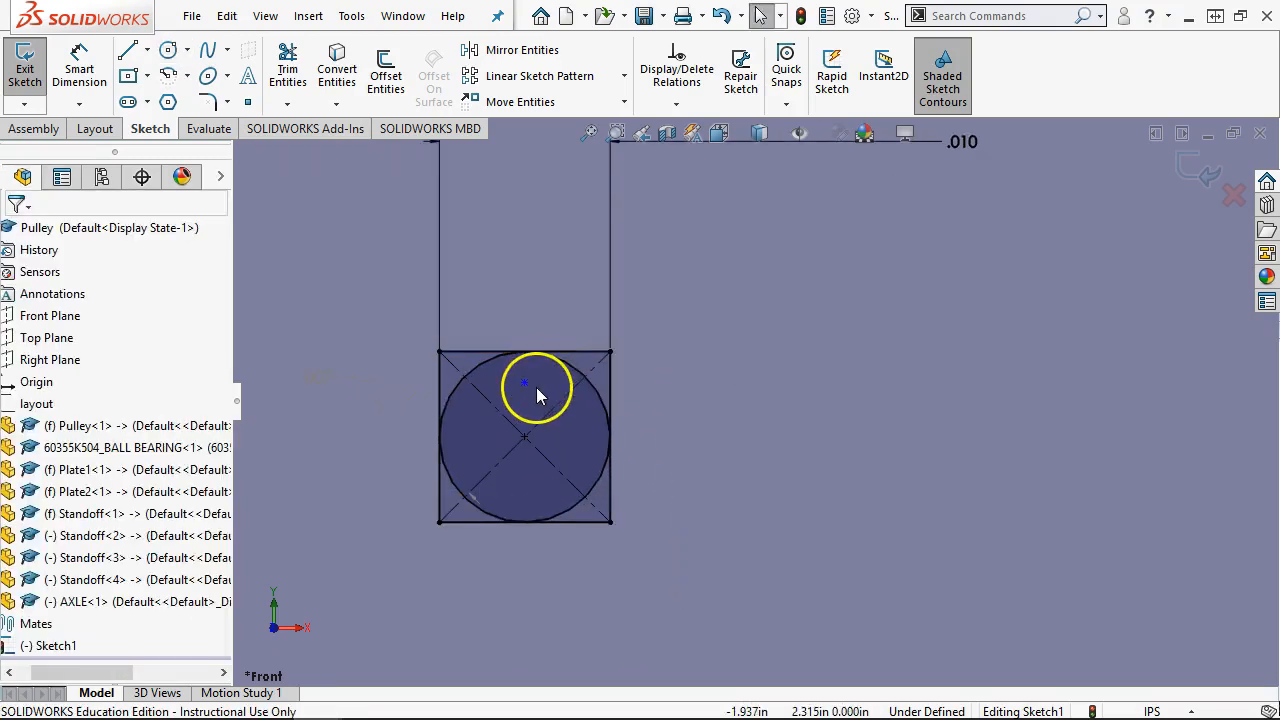
scroll(549, 432, "down", 1)
mouse_move(529, 372)
left_mouse_down()
mouse_move(509, 366)
mouse_move(466, 389)
mouse_move(457, 431)
mouse_move(470, 497)
mouse_move(521, 515)
mouse_move(581, 478)
mouse_move(592, 415)
mouse_move(566, 381)
mouse_move(497, 377)
left_mouse_up()
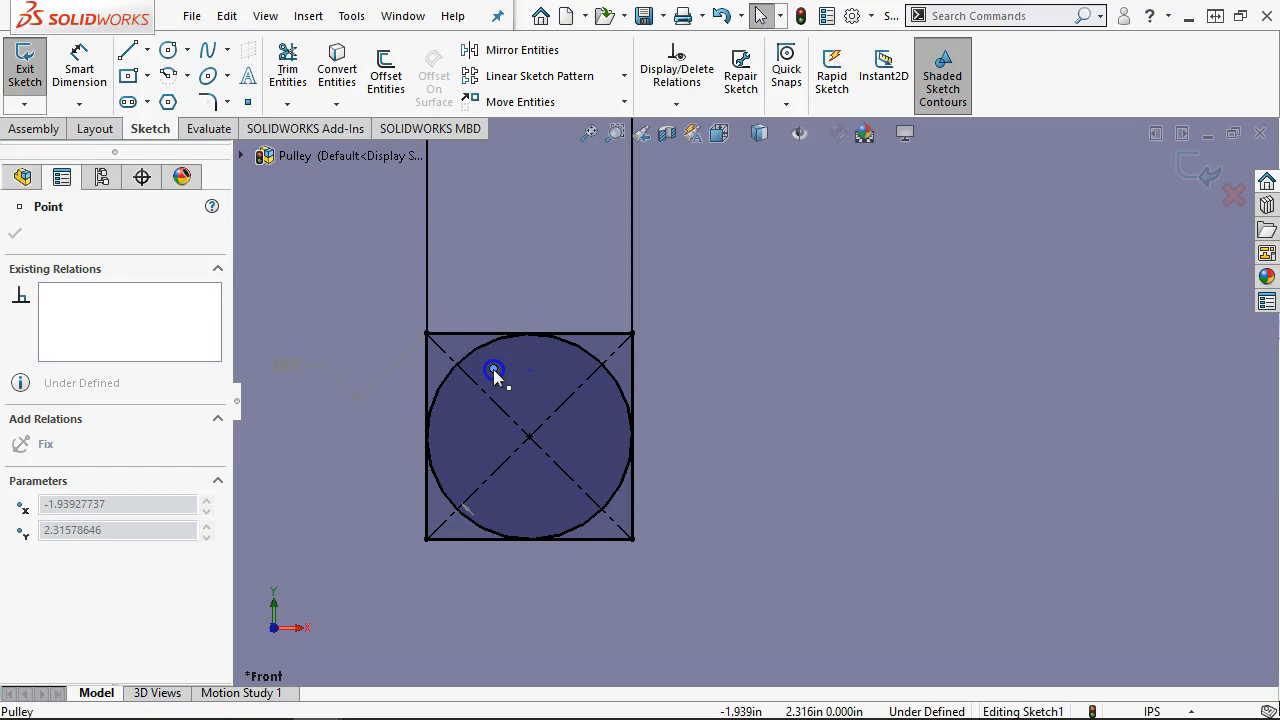
mouse_move(495, 372)
left_mouse_down()
mouse_move(451, 372)
mouse_move(457, 343)
mouse_move(443, 366)
mouse_move(471, 397)
mouse_move(480, 442)
left_mouse_up()
Step: Exit the sketch and hide Sketch1 in the assembly
key("z")
key("z")
key("z")
scroll(589, 471, "up", 9)
scroll(772, 438, "down", 2)
scroll(772, 437, "up", 3)
scroll(771, 436, "up", 3)
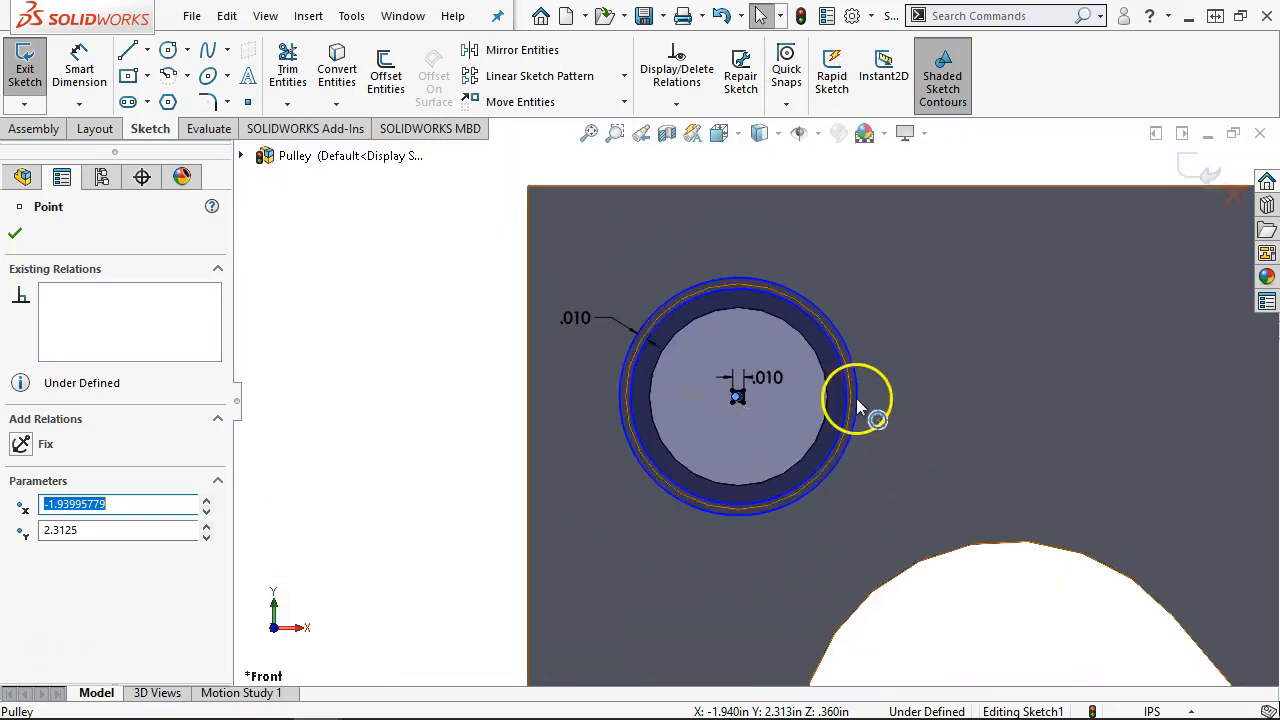
scroll(855, 398, "down", 1)
left_click(337, 308)
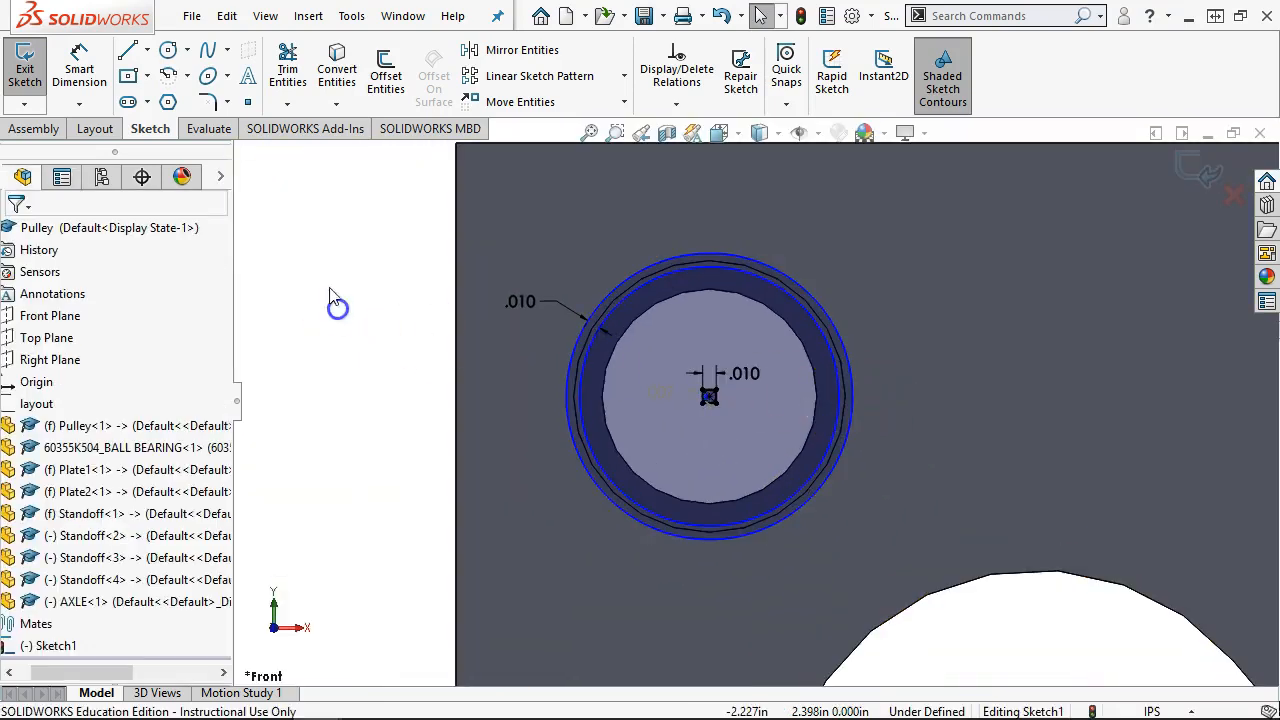
left_click(1200, 172)
scroll(414, 534, "down", 3)
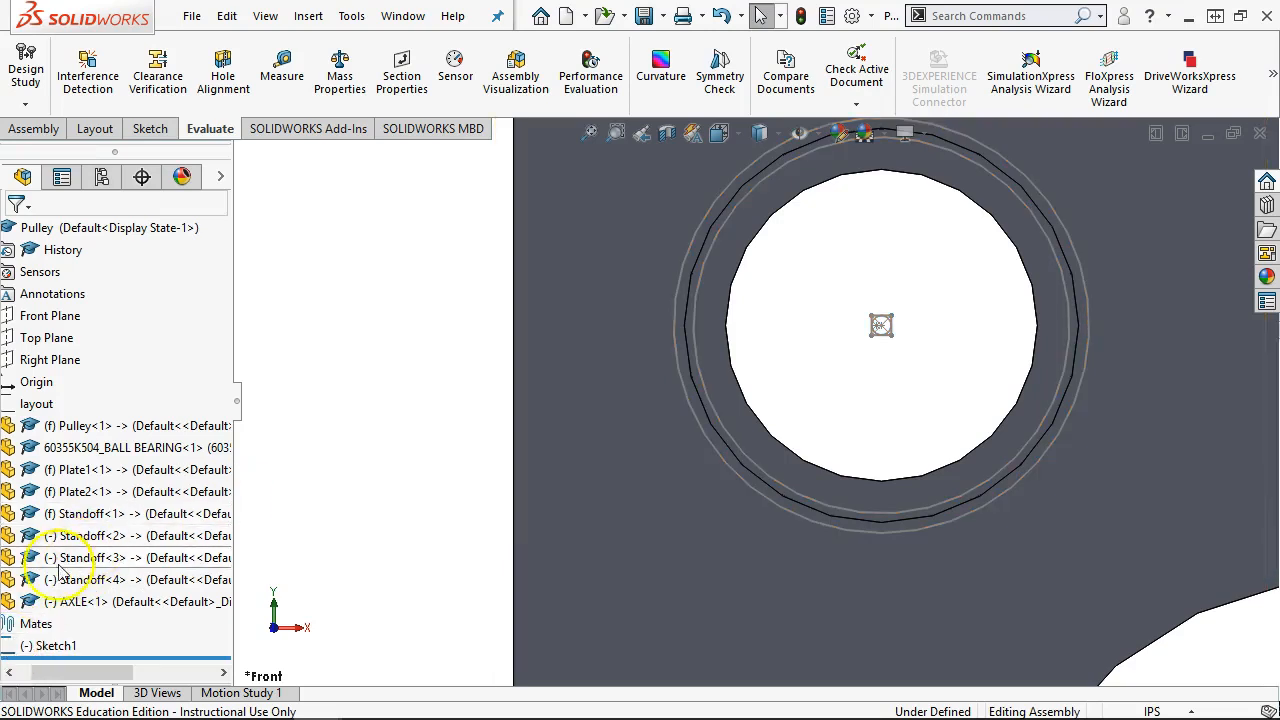
right_click(10, 645)
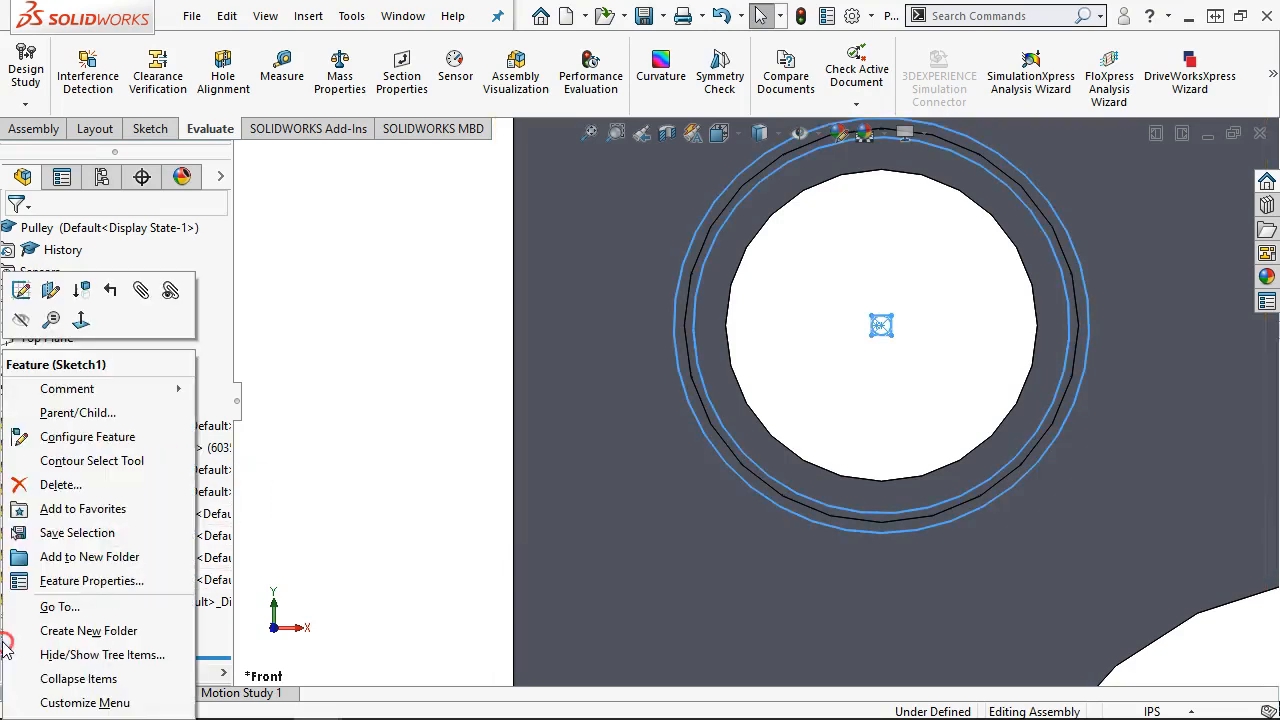
left_click(21, 319)
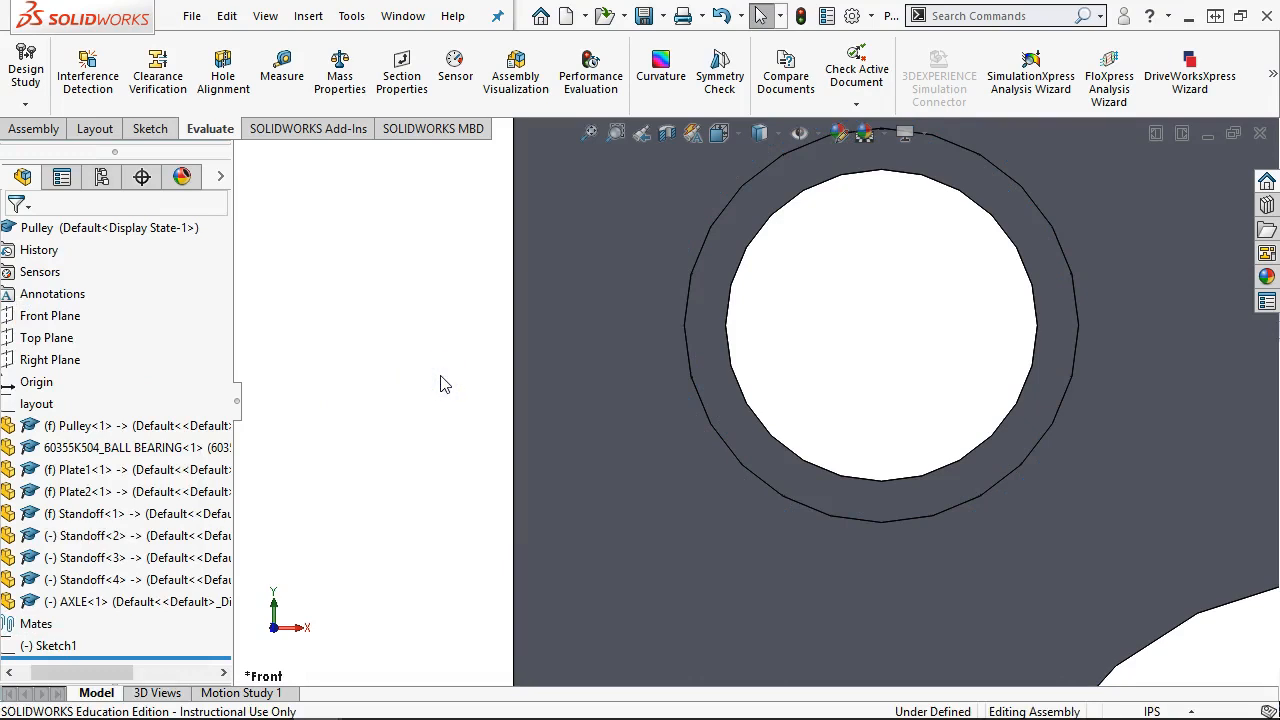
Step: Switch from the assembly to Sheet3 of the Pulley drawing
scroll(606, 448, "up", 10)
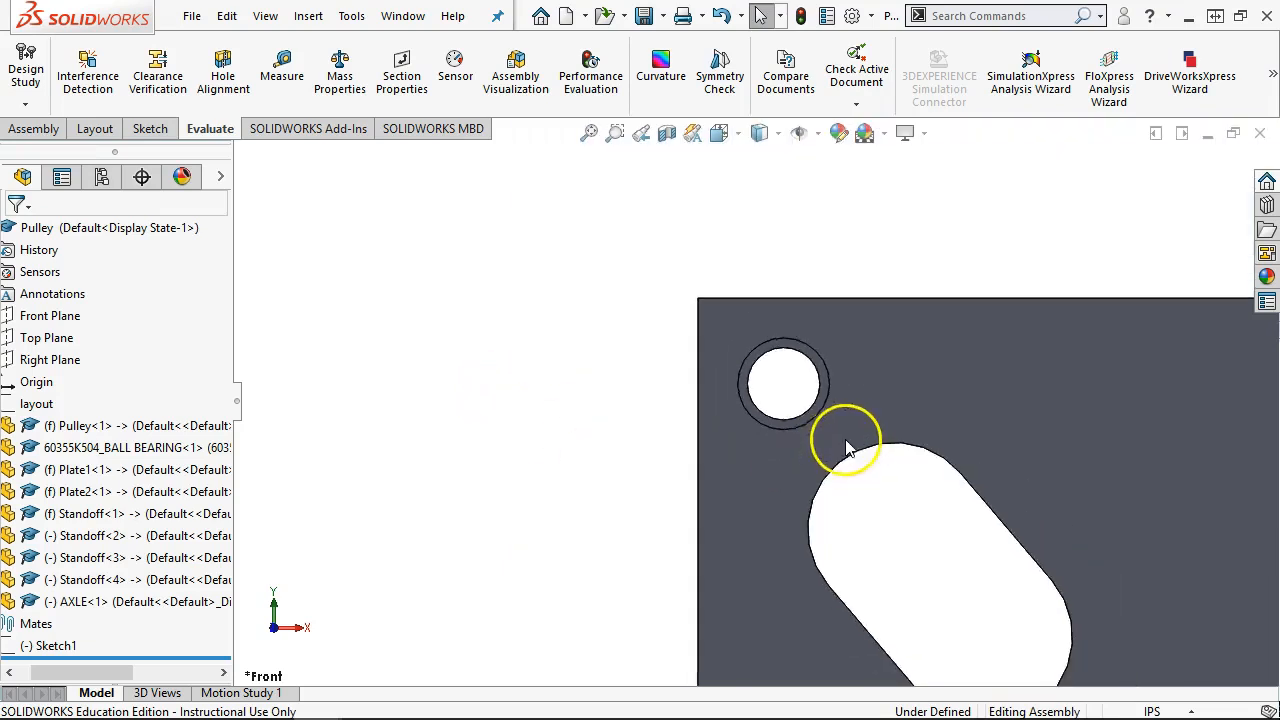
scroll(880, 567, "up", 6)
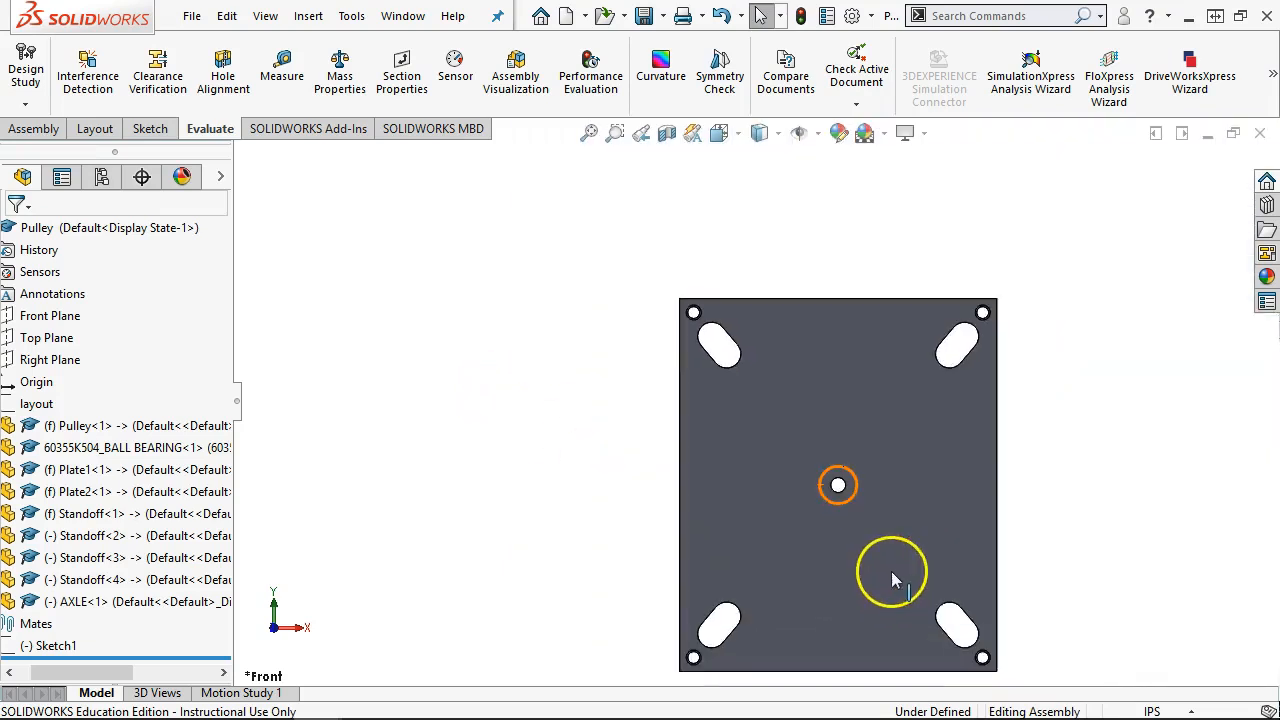
scroll(901, 593, "down", 2)
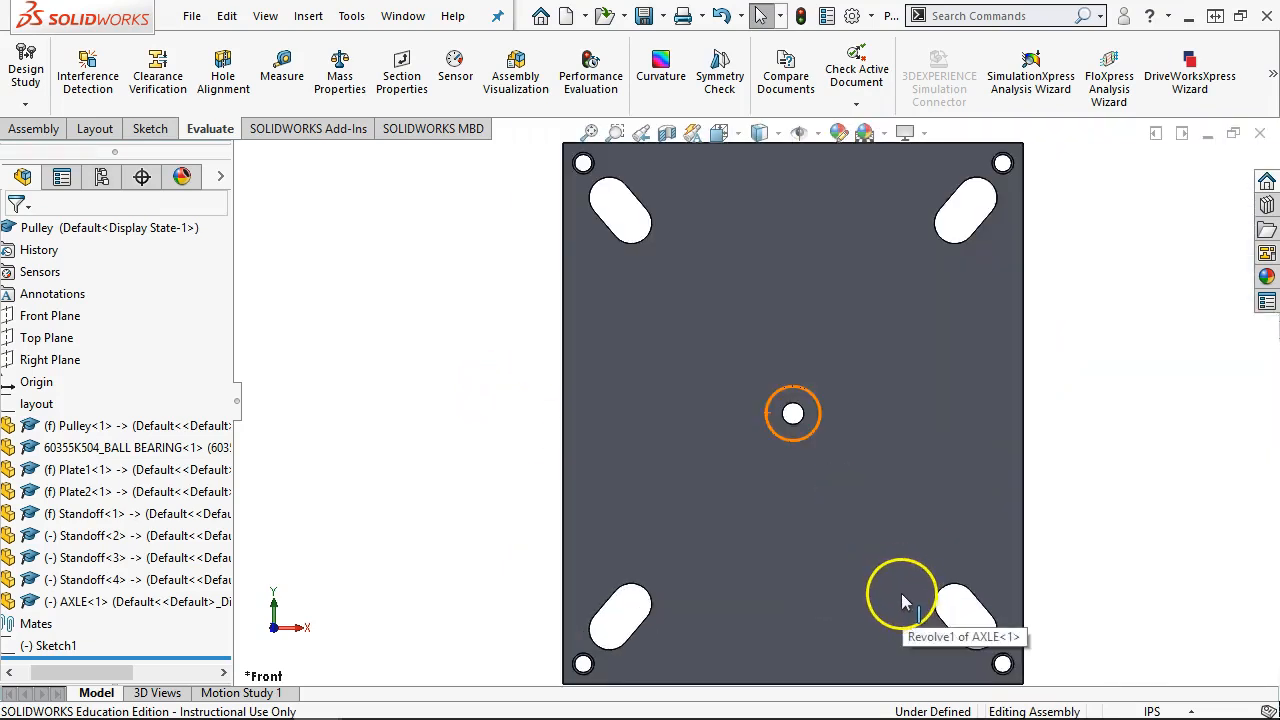
left_click(402, 16)
left_click(432, 258)
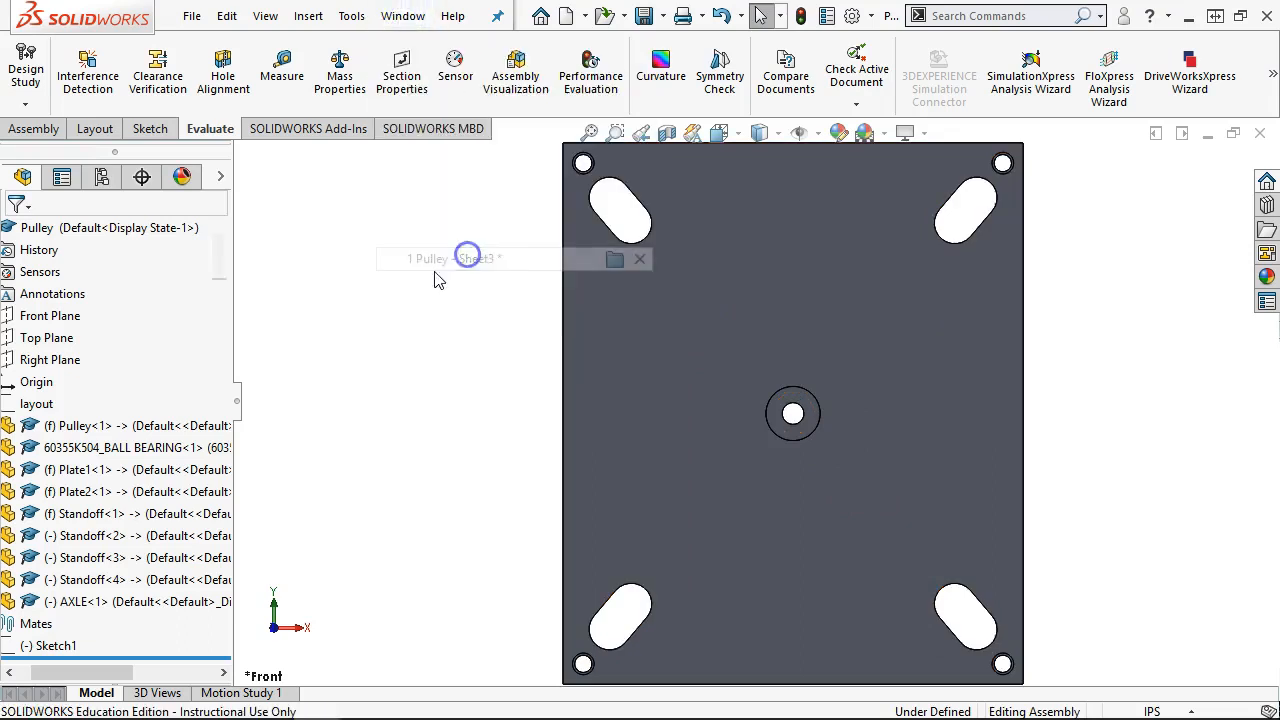
Step: Examine the plate's location dimensions on Sheet3, including the 2.125 centre-hole dimension and the two .188 corner-hole dimensions
scroll(929, 508, "up", 3)
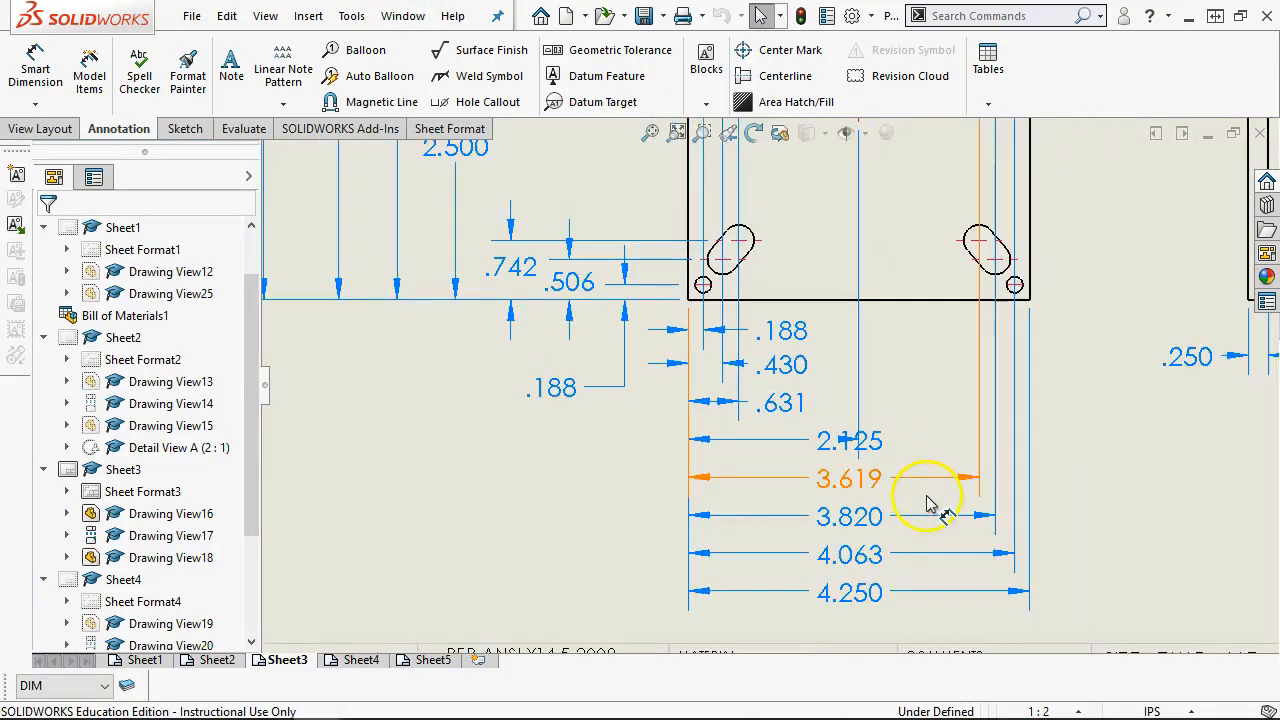
scroll(929, 508, "down", 1)
left_click(760, 408)
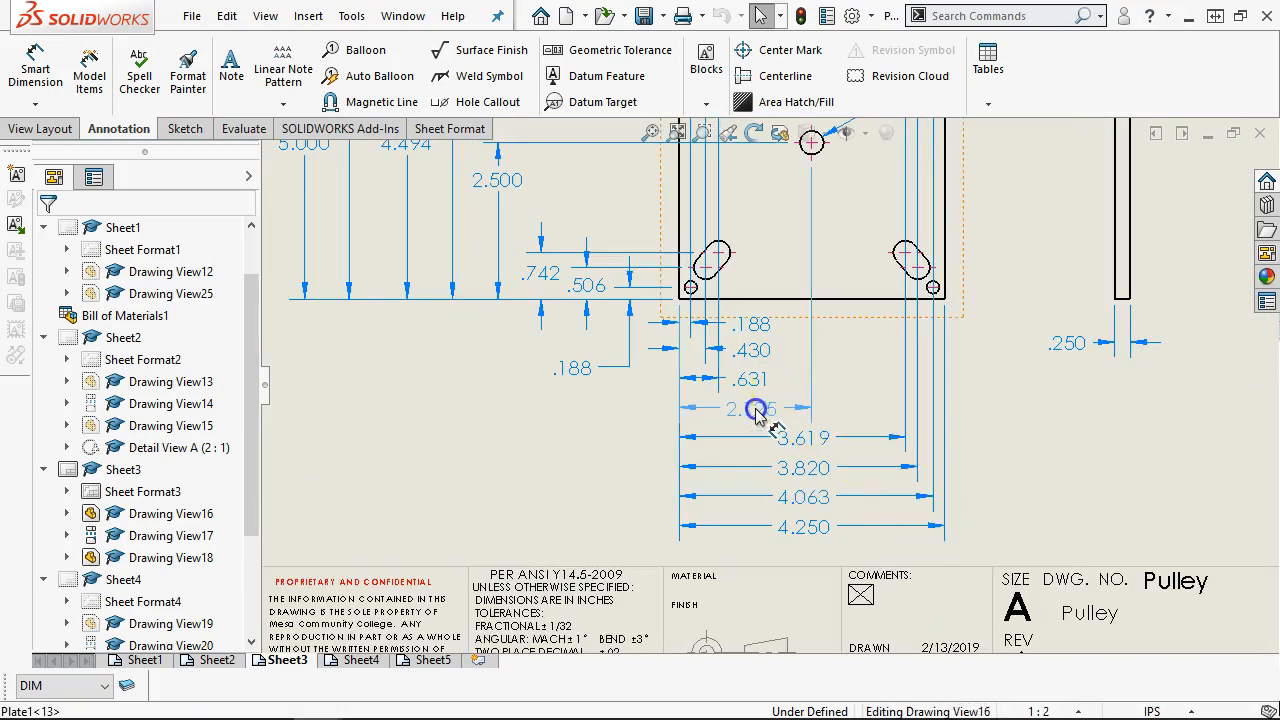
scroll(756, 335, "down", 2)
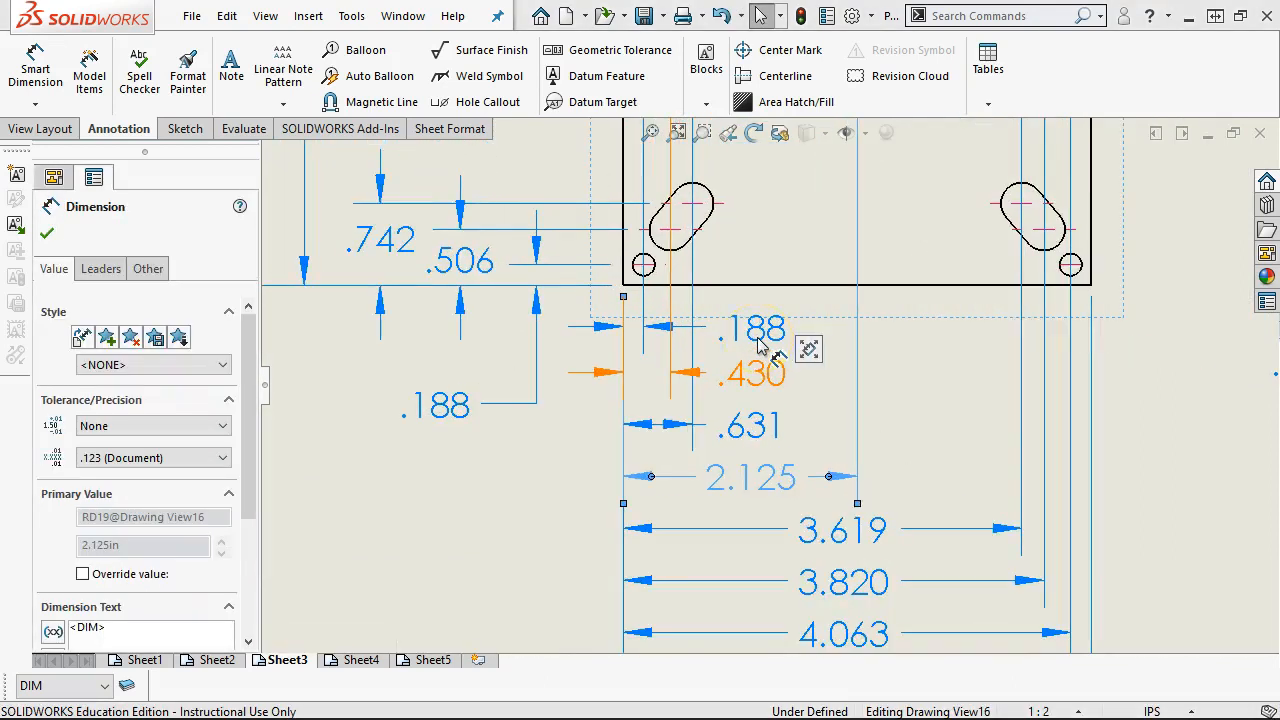
scroll(760, 345, "up", 5)
scroll(760, 345, "down", 4)
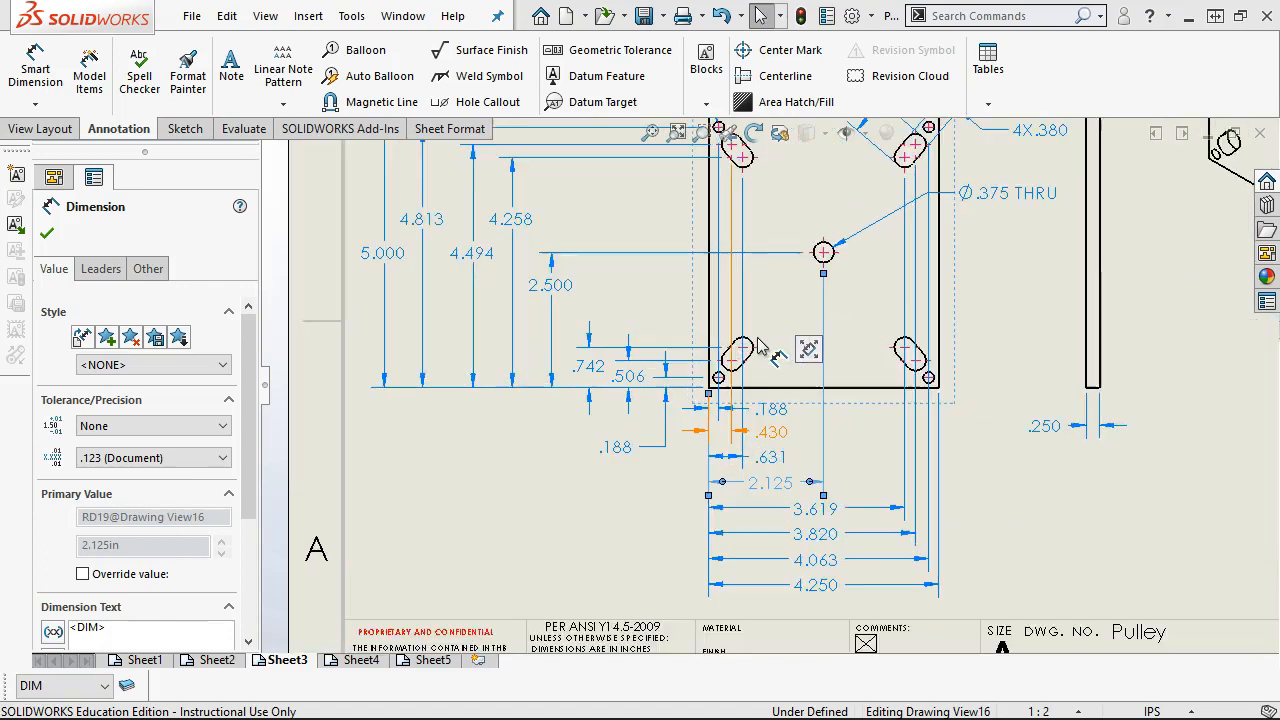
left_click(772, 409)
left_click(617, 447)
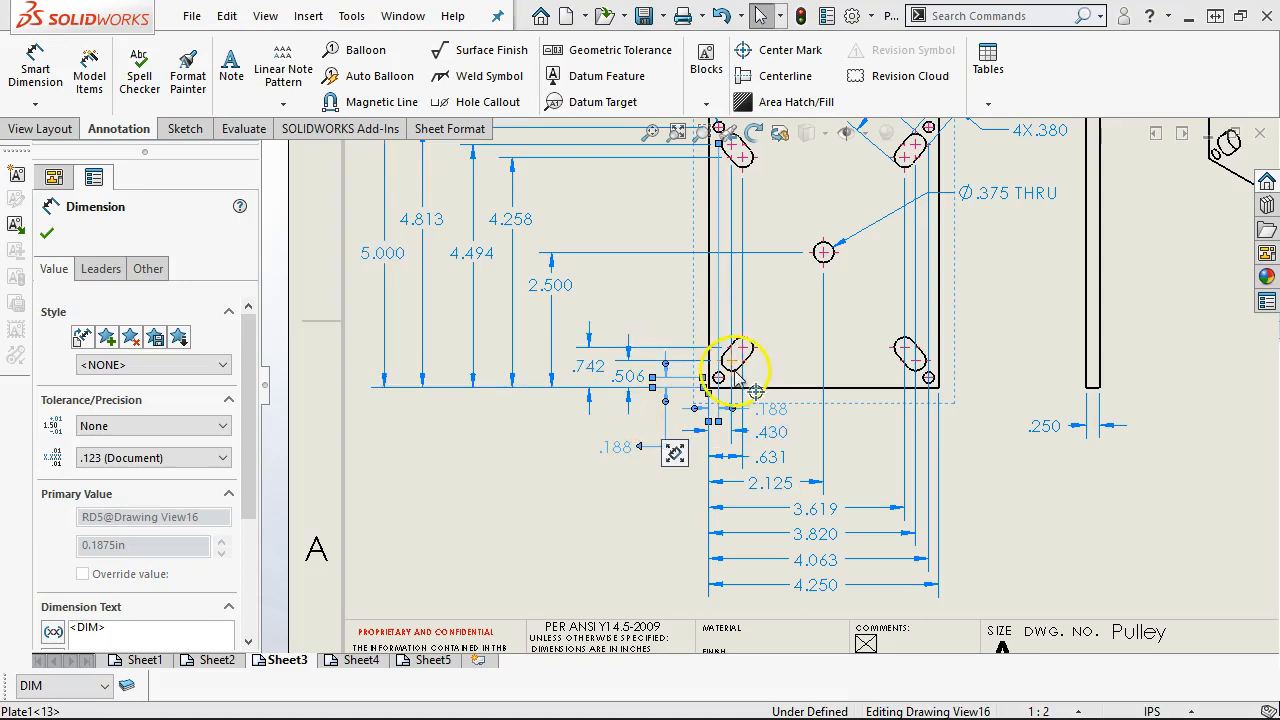
scroll(737, 340, "up", 3)
scroll(929, 349, "down", 3)
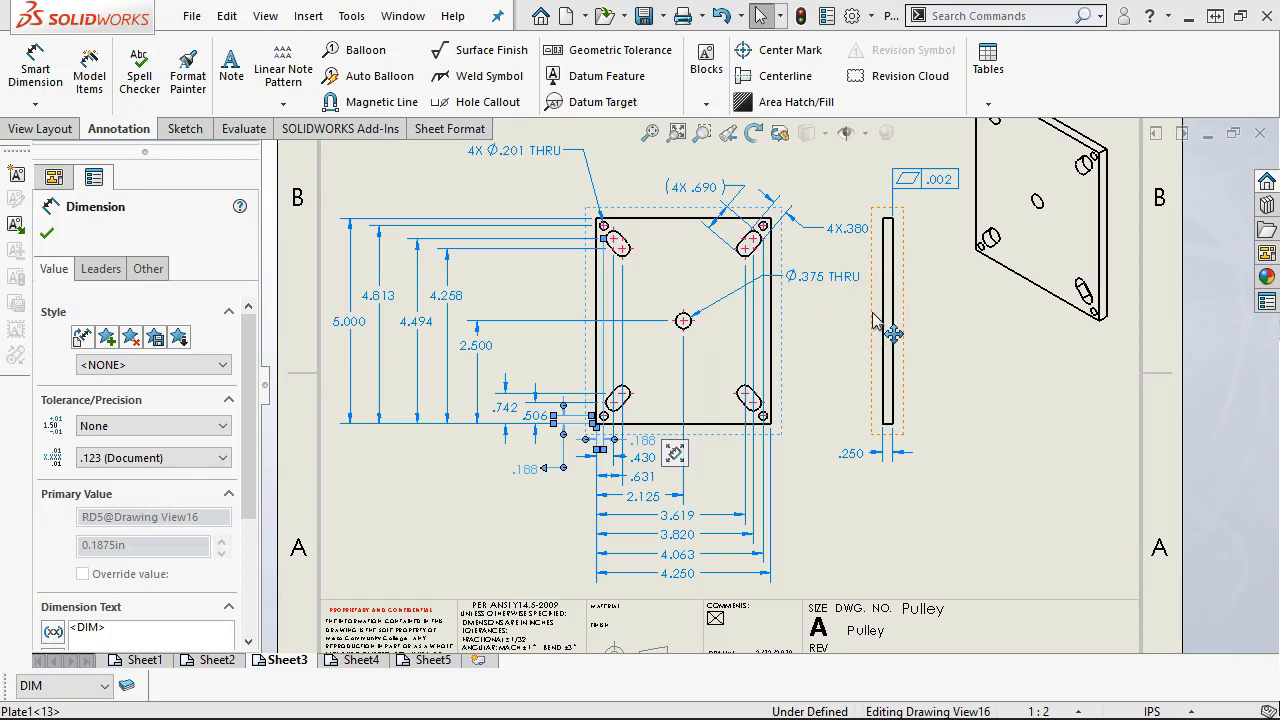
left_click(670, 508)
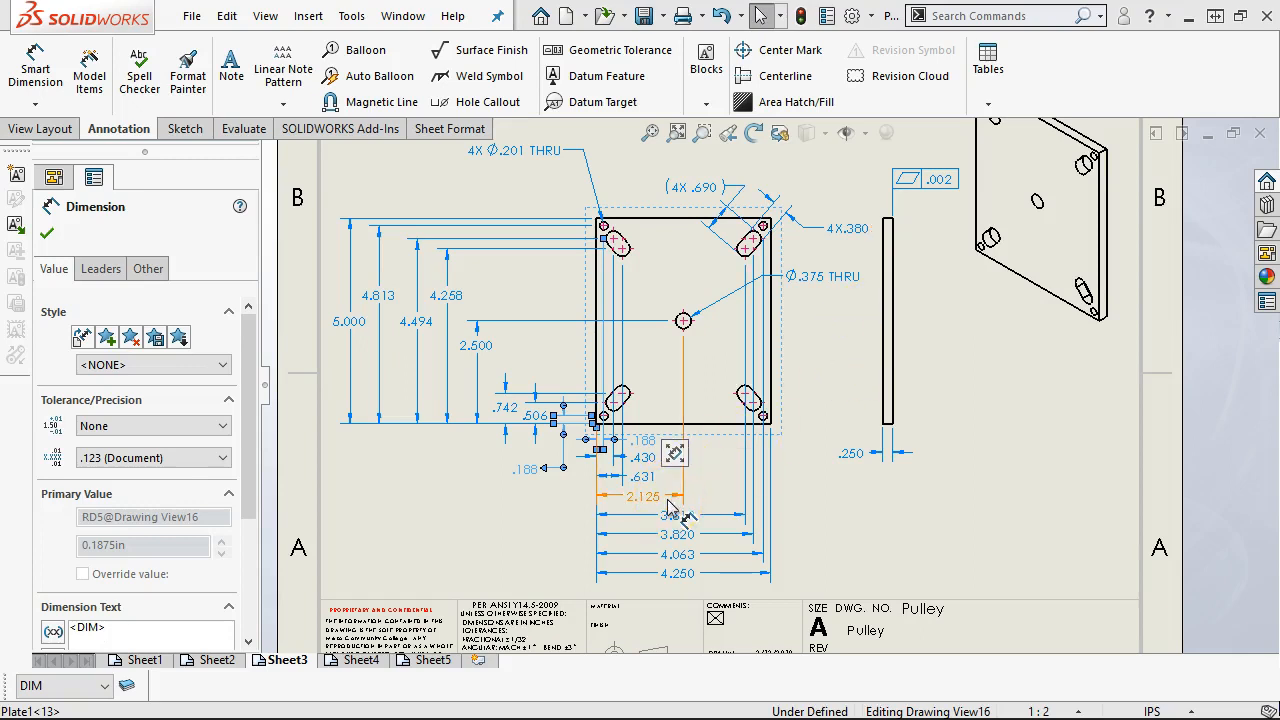
left_click_drag(670, 510, 676, 488)
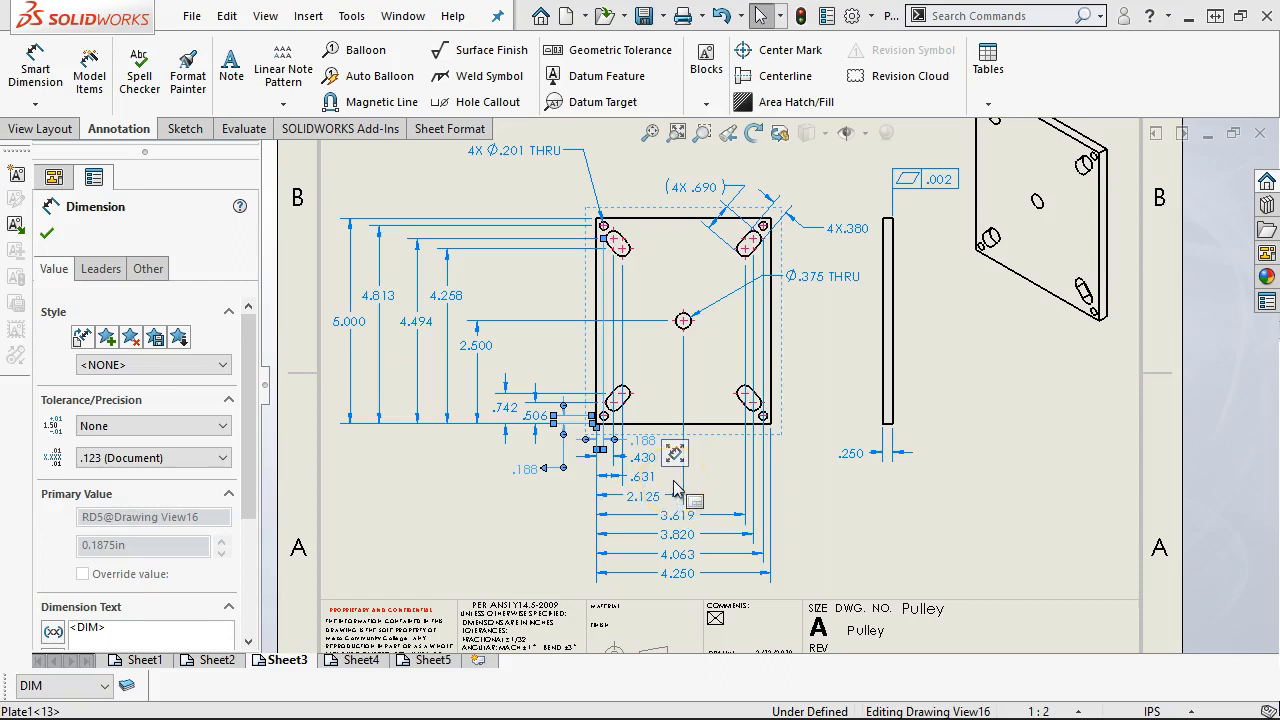
left_click(570, 252)
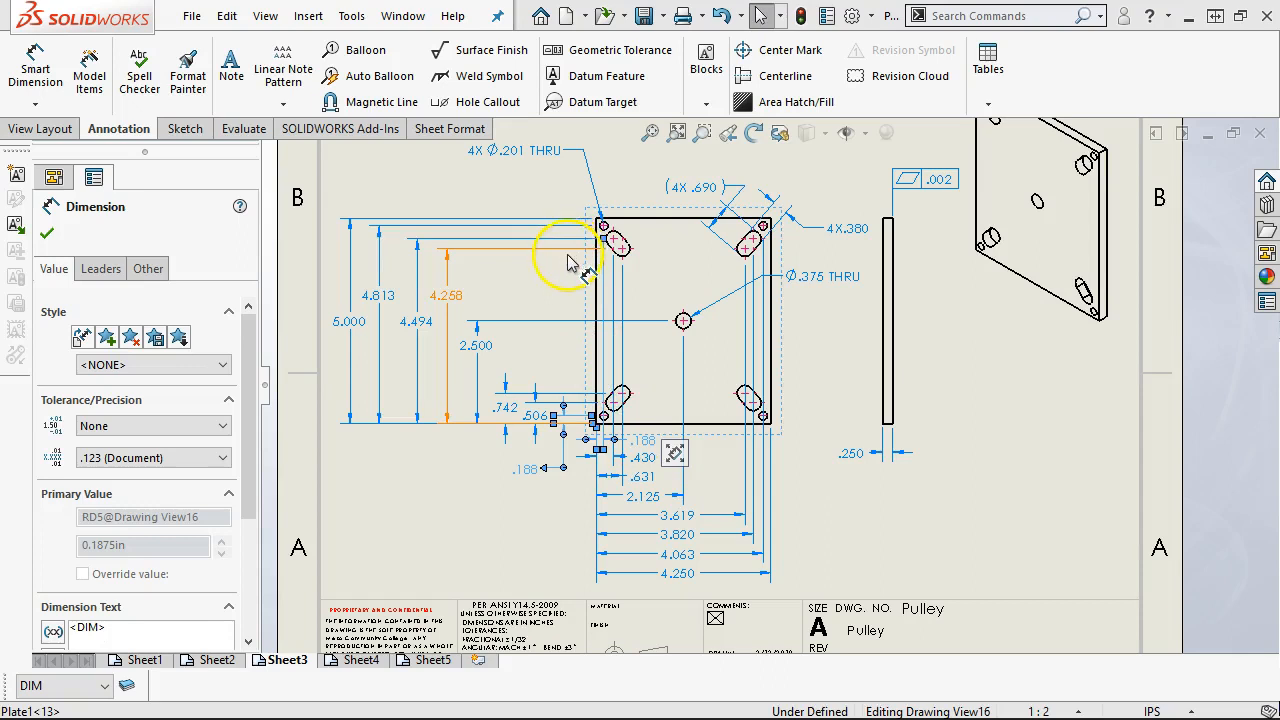
left_click(930, 190)
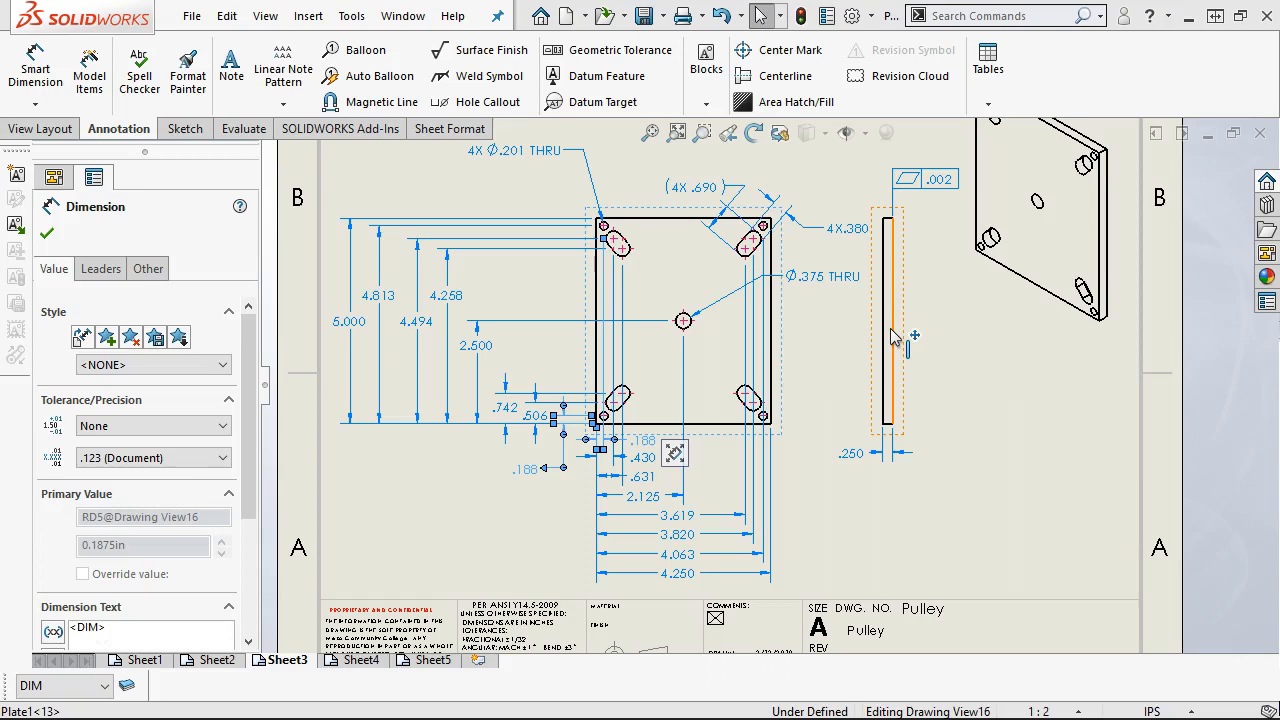
left_click(930, 372)
left_click(902, 322)
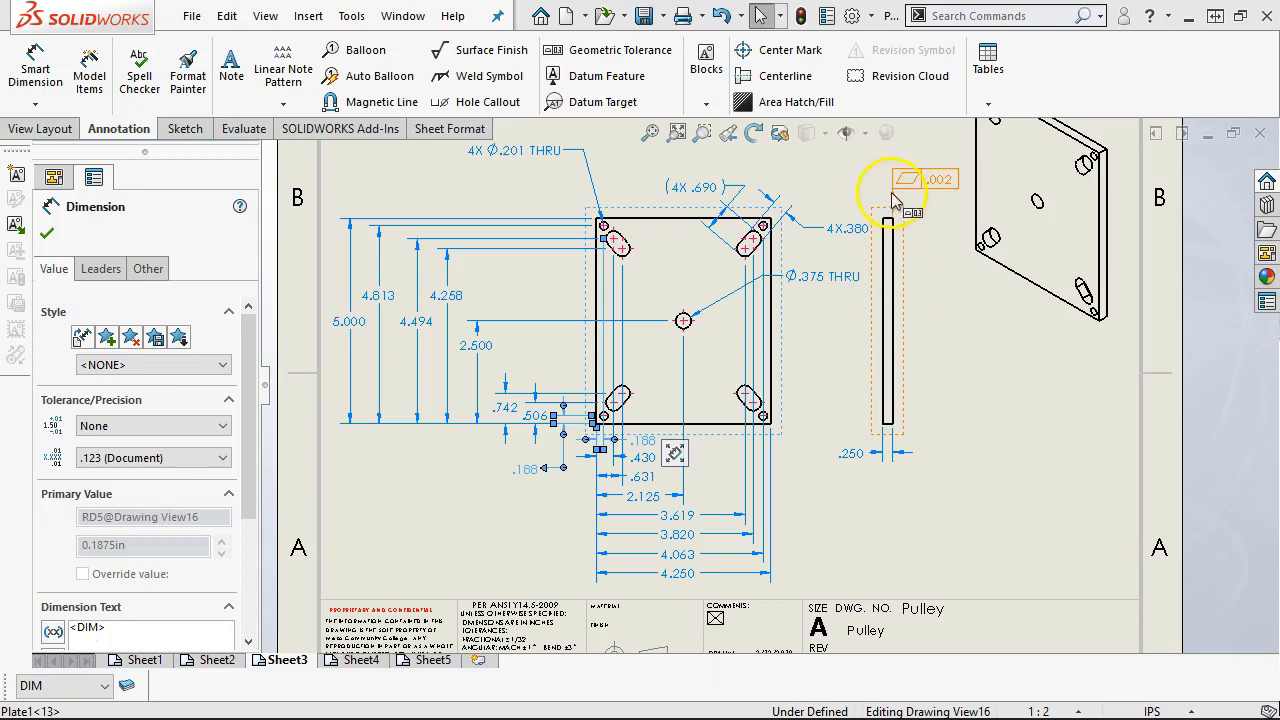
Step: Raise the .002 flatness frame above the plate's side view, check Sheet4 for comparison and return to Sheet3
scroll(920, 222, "down", 2)
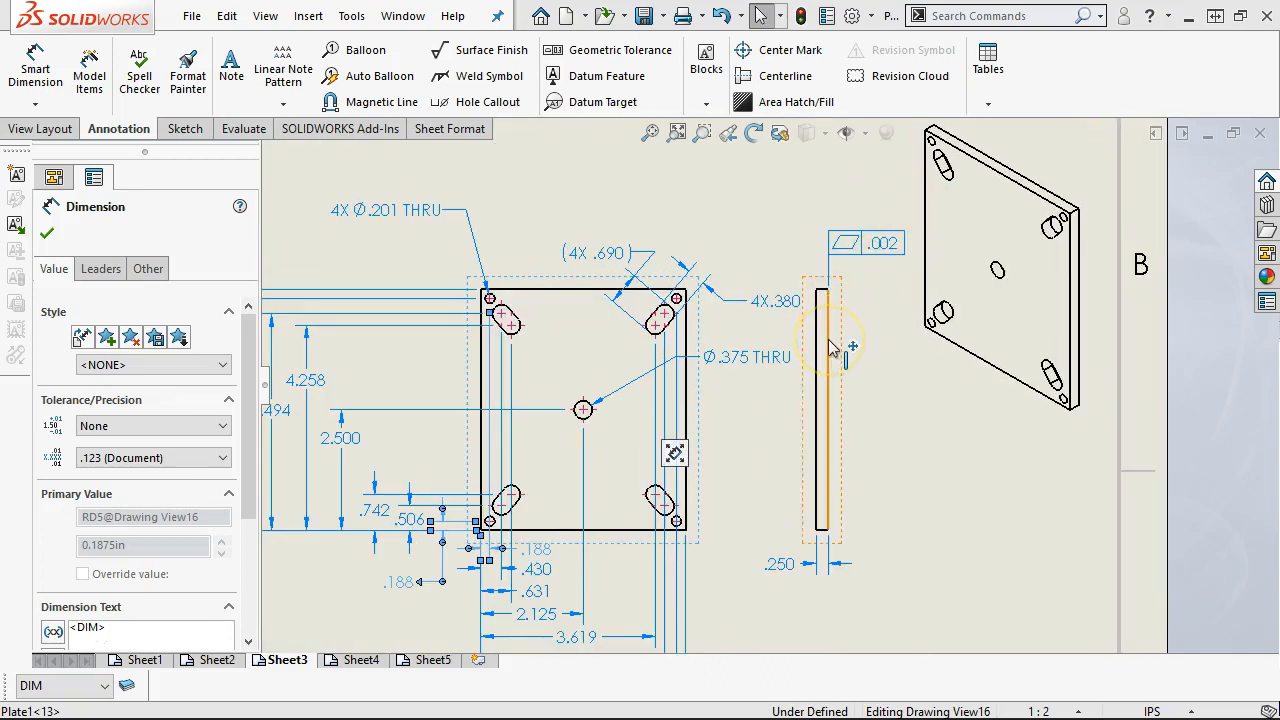
left_click_drag(829, 243, 840, 206)
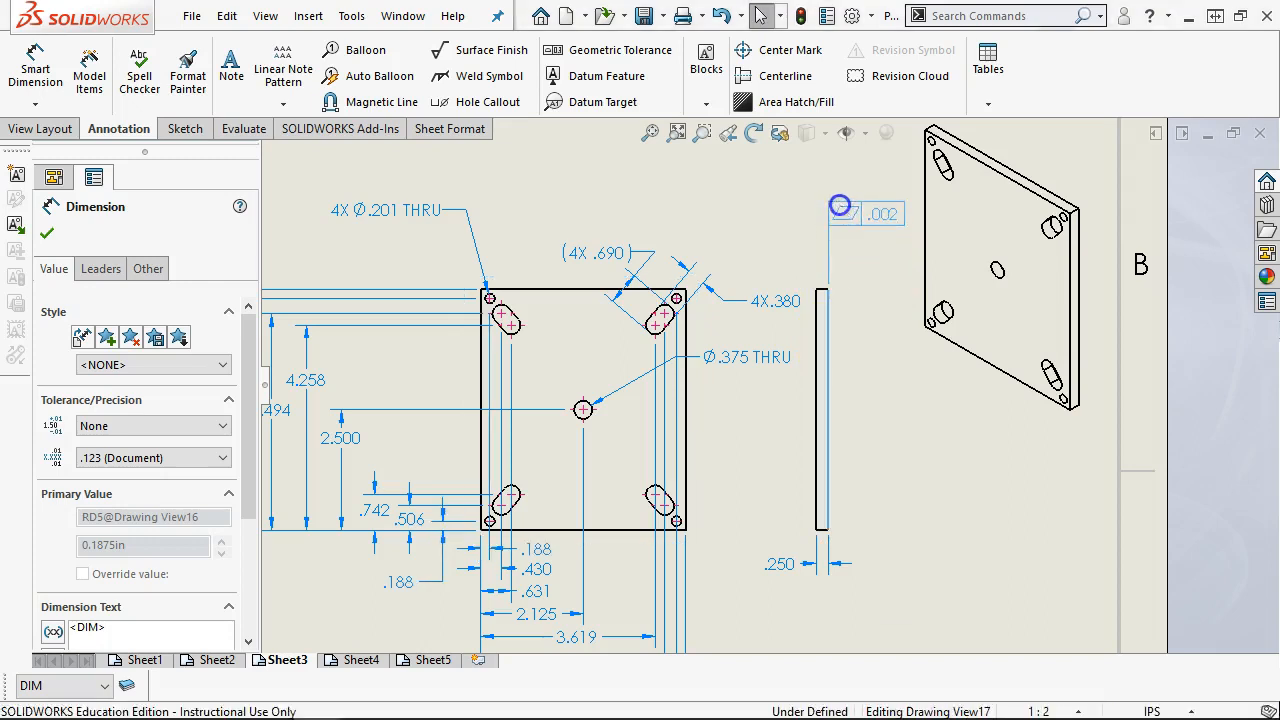
left_click(355, 663)
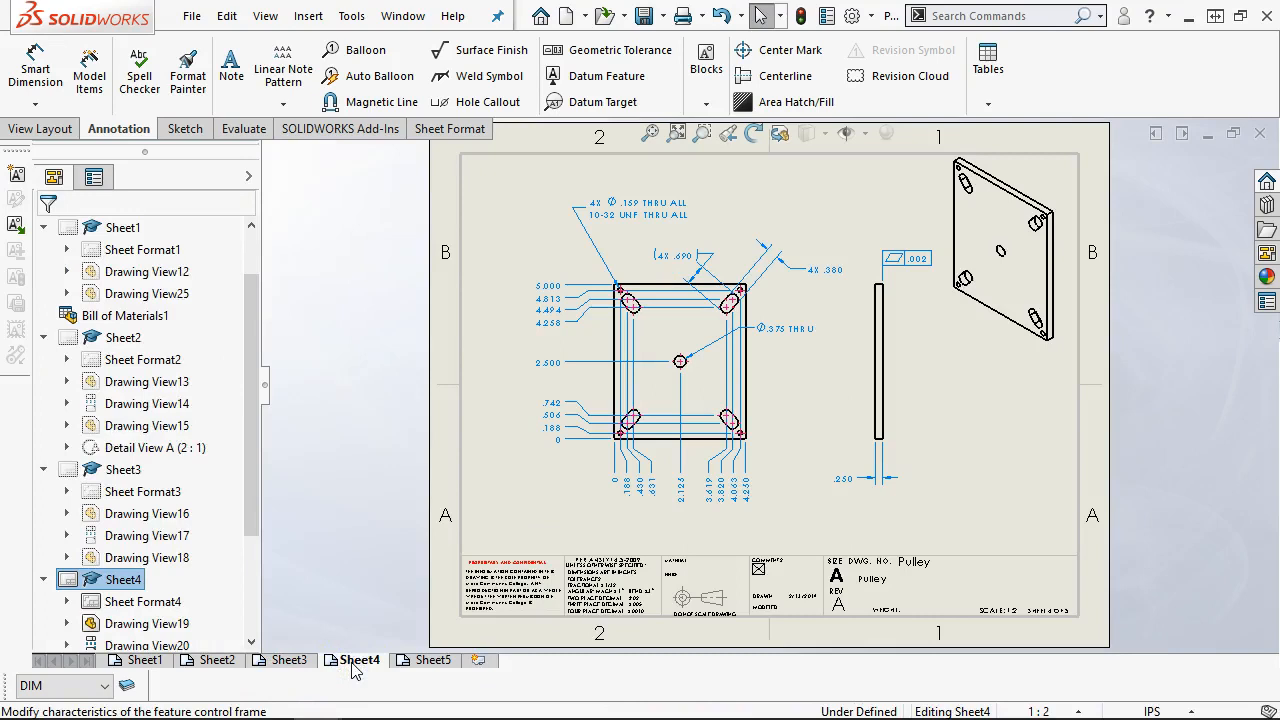
left_click(270, 662)
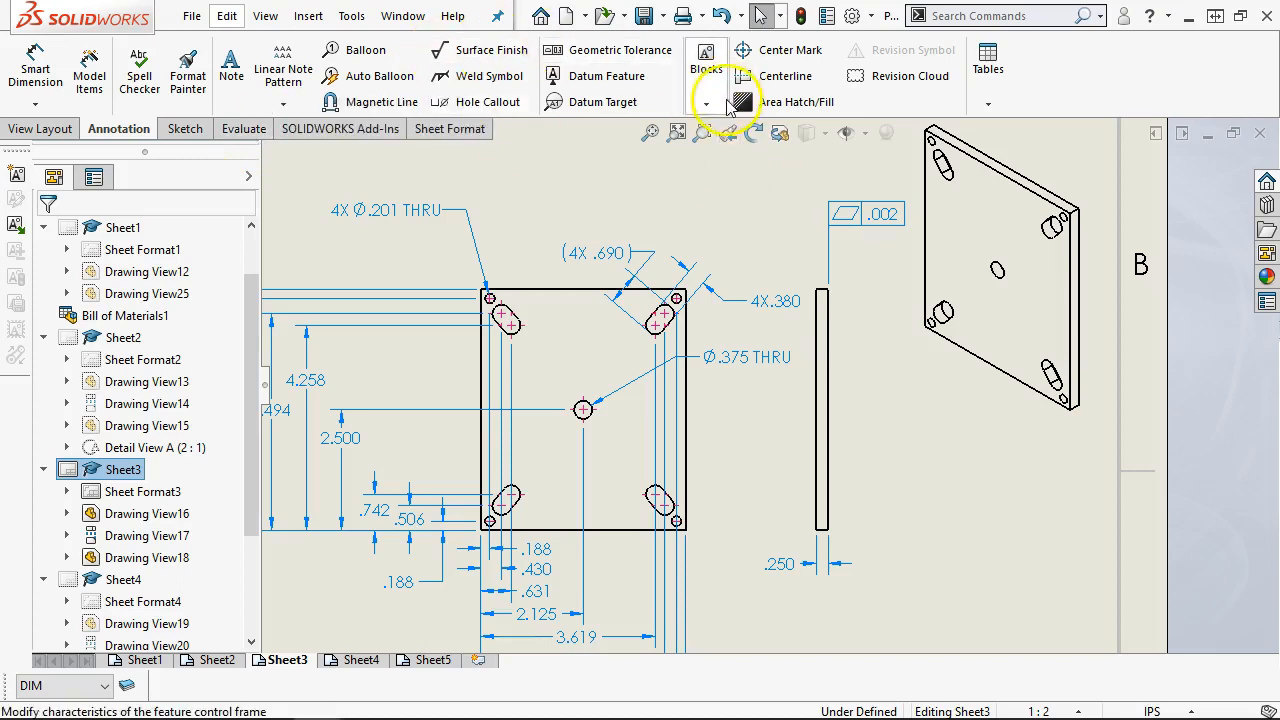
Step: Attach datum feature C to the right face of the plate's side view, placing it just below the flatness frame
left_click(598, 78)
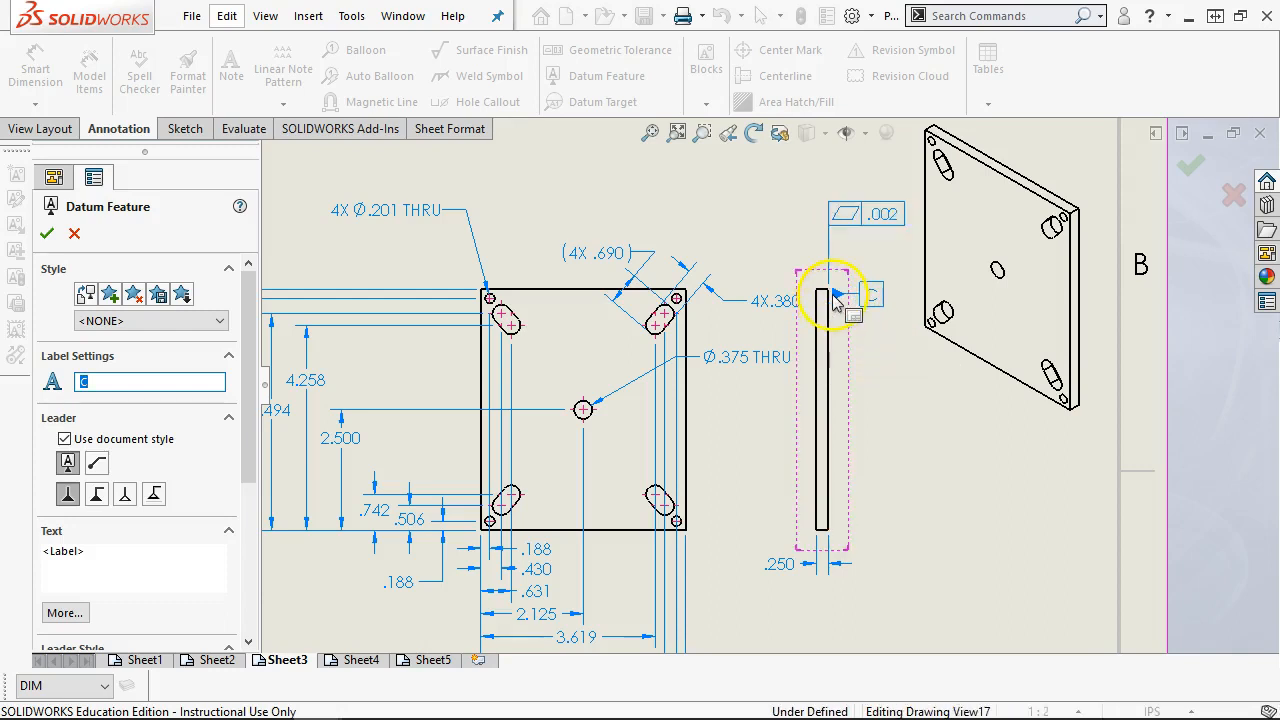
left_click(855, 298)
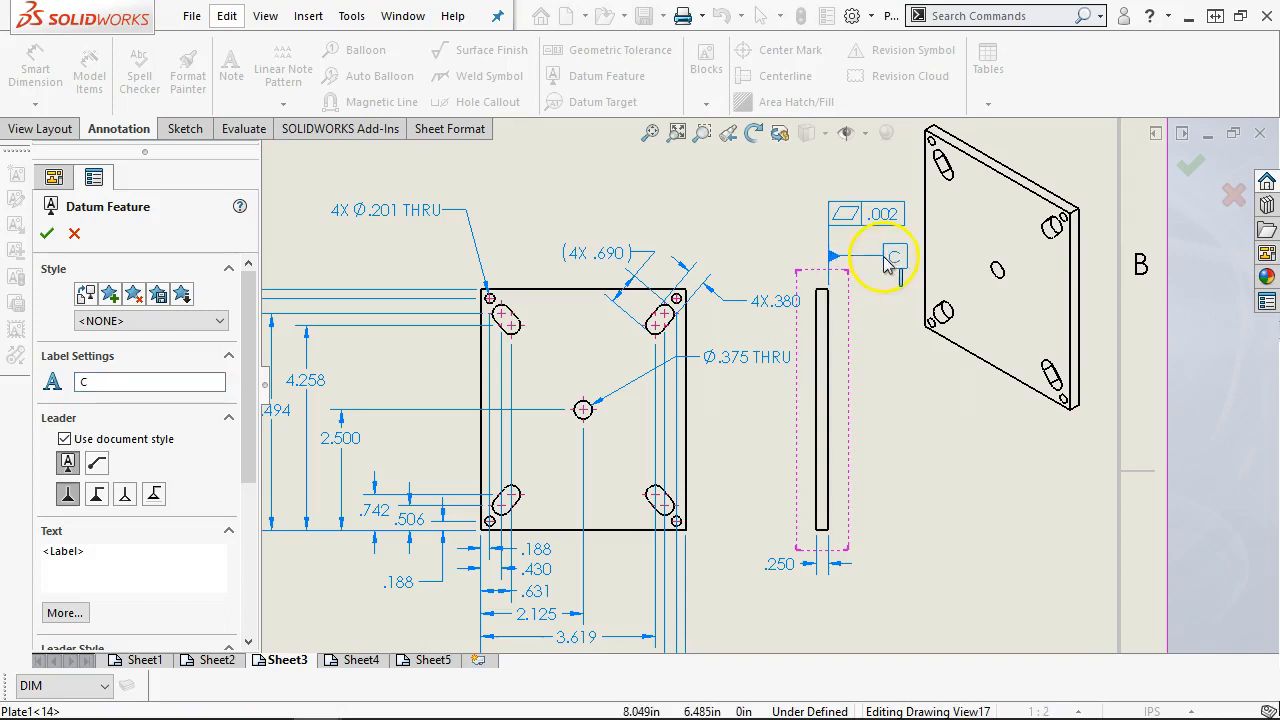
left_click(862, 252)
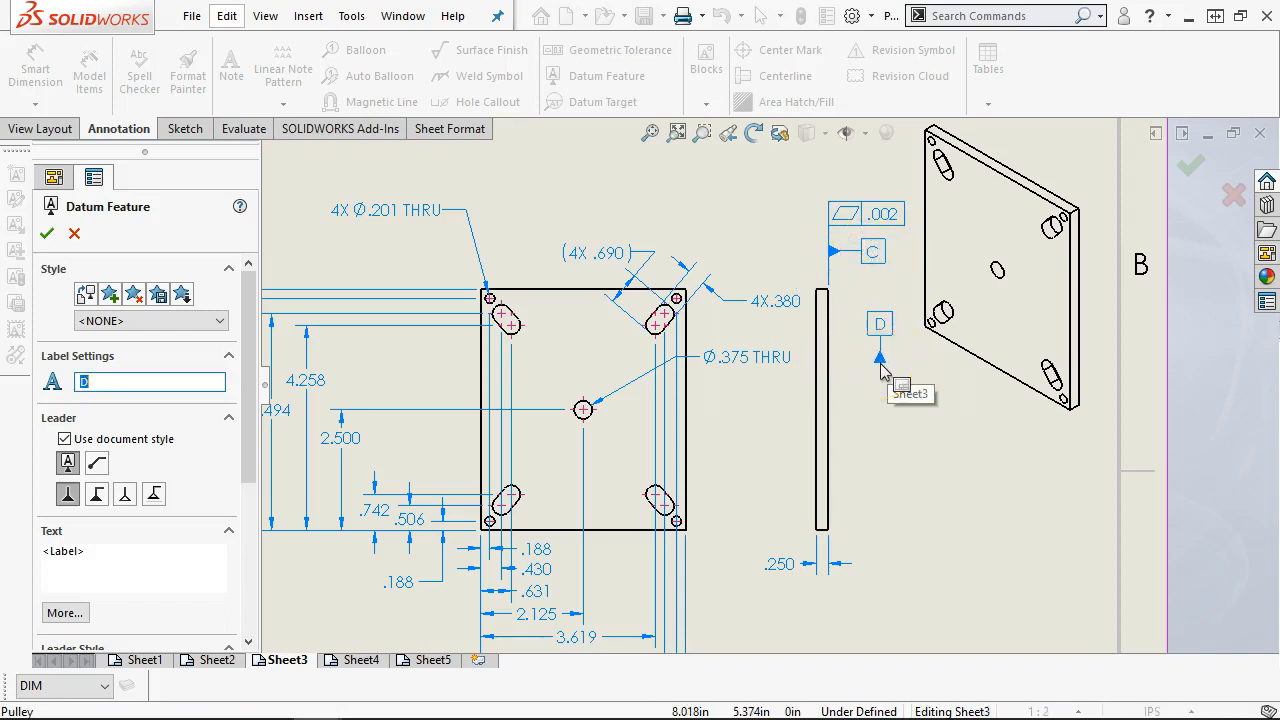
Step: Attach datum feature D to the lower edge of the plate's front view, placing it below and beyond the lower-right corner
scroll(786, 515, "up", 1)
scroll(684, 508, "down", 1)
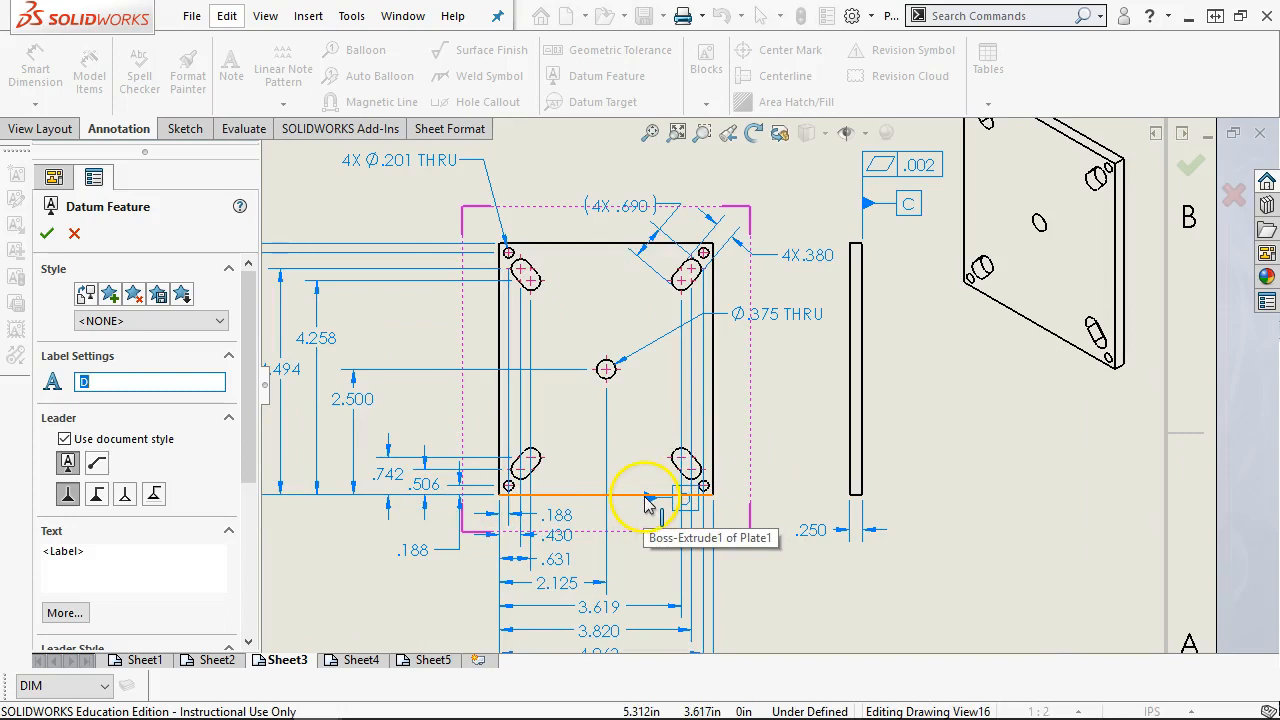
left_click(644, 497)
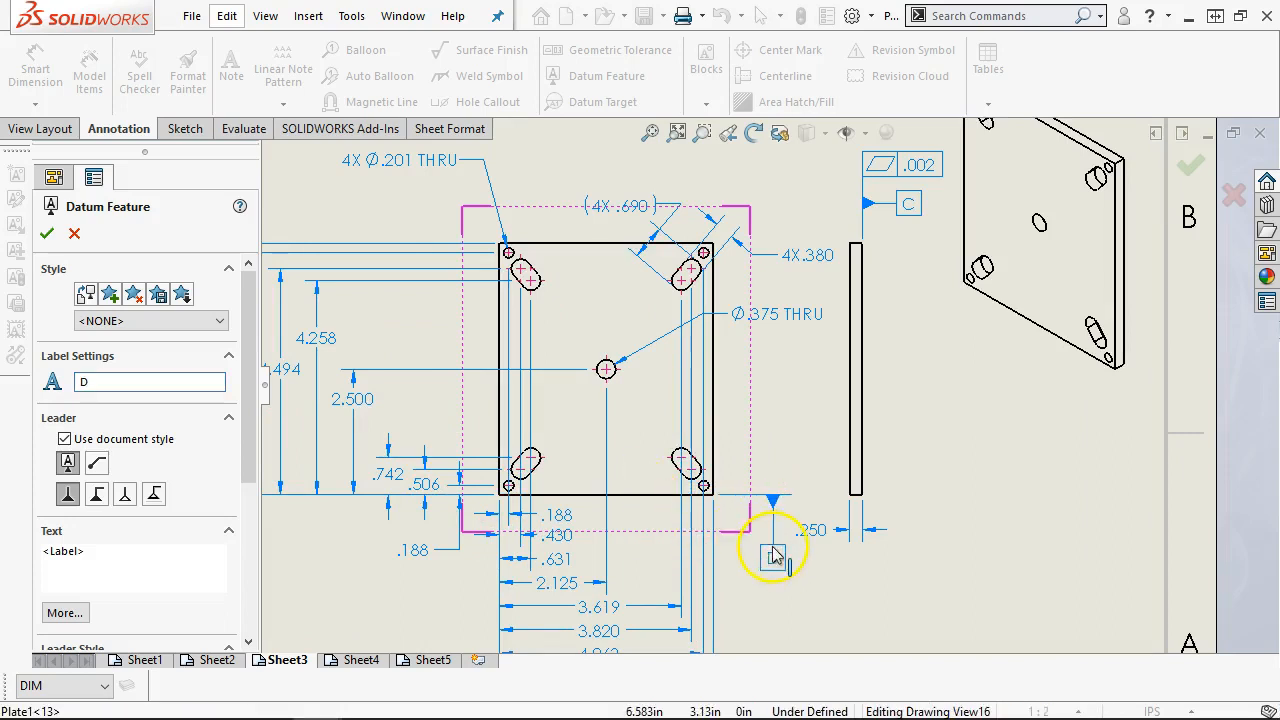
left_click(756, 552)
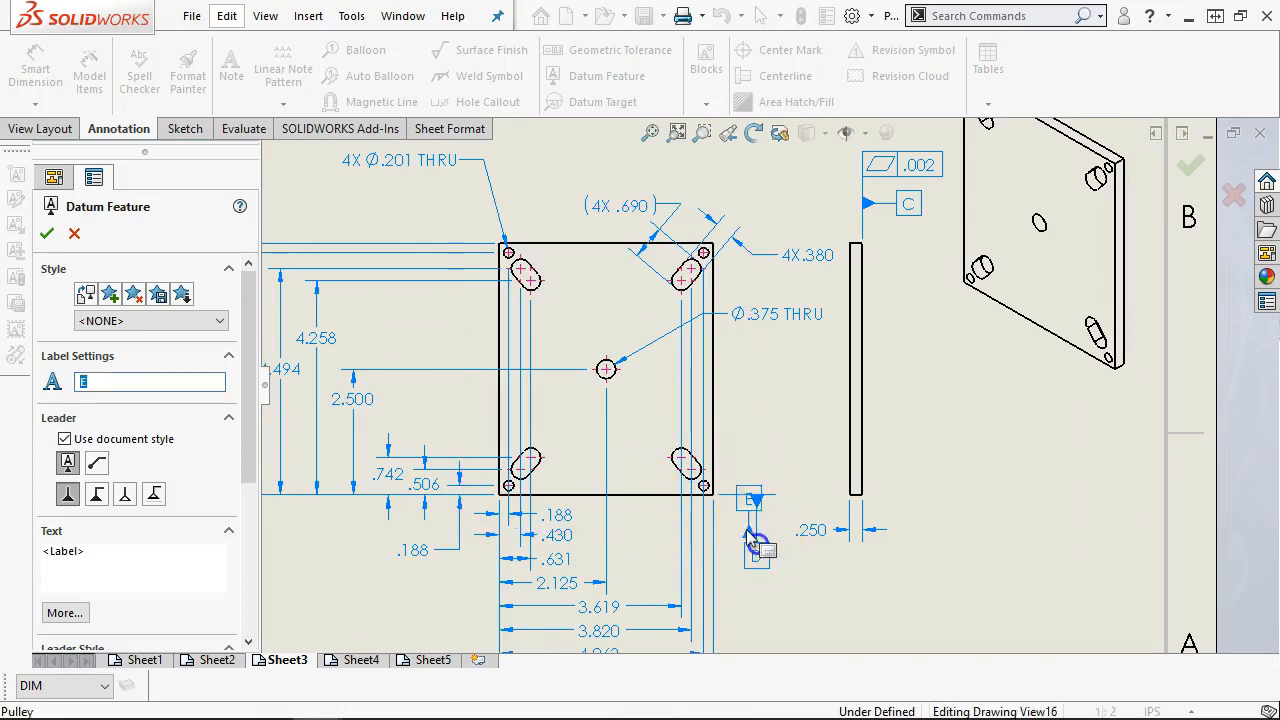
Step: Attach datum feature E to the left edge of the plate's front view, placing it beyond the upper-left corner, and finish adding datums
left_click(500, 307)
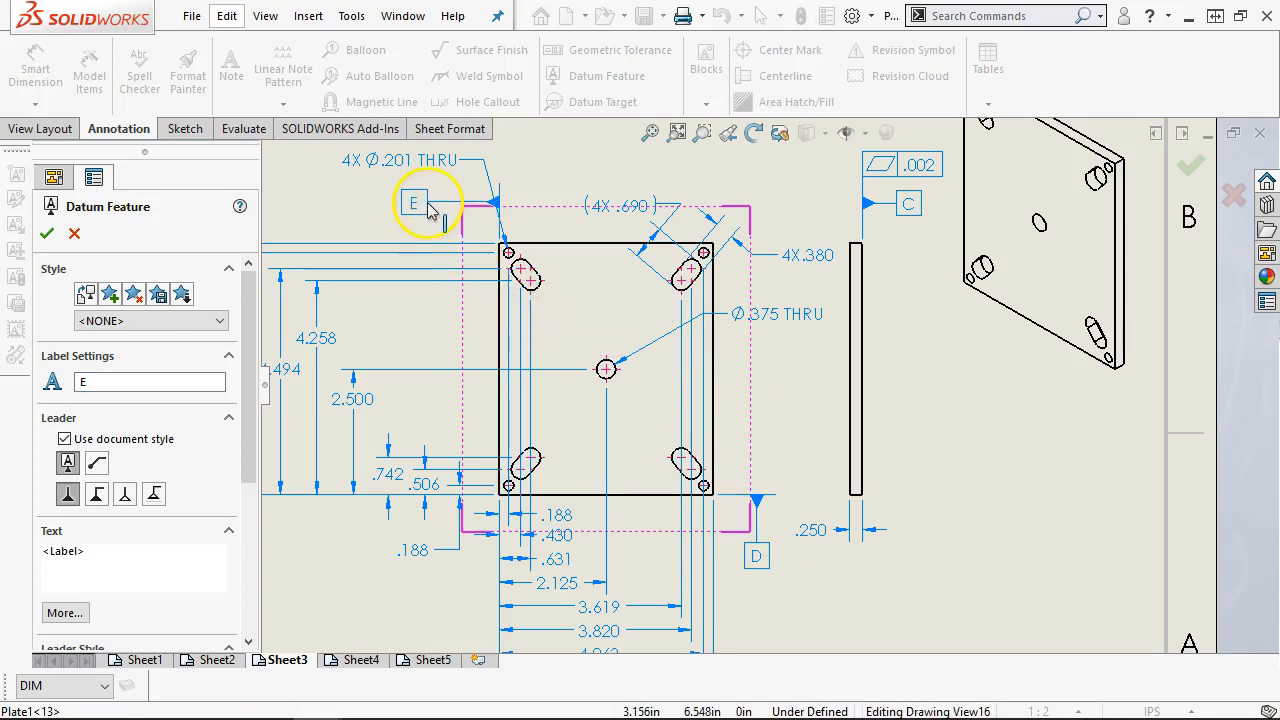
right_click(541, 163)
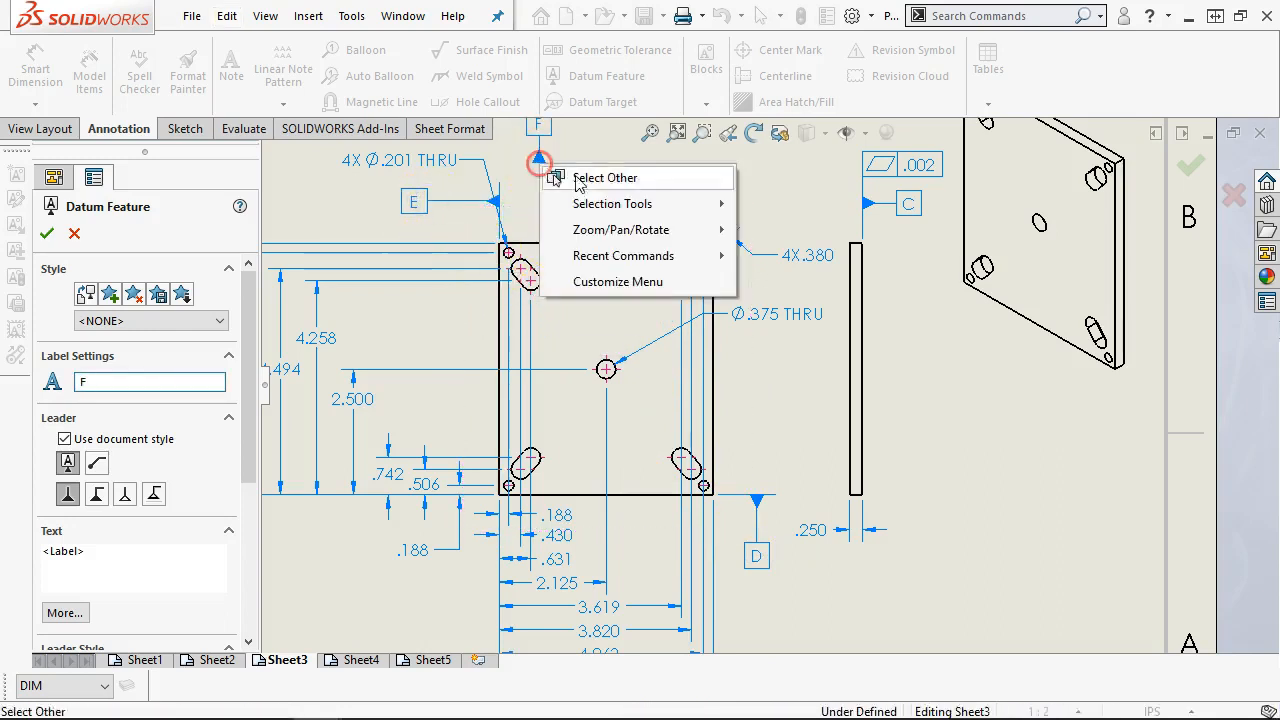
left_click(637, 299)
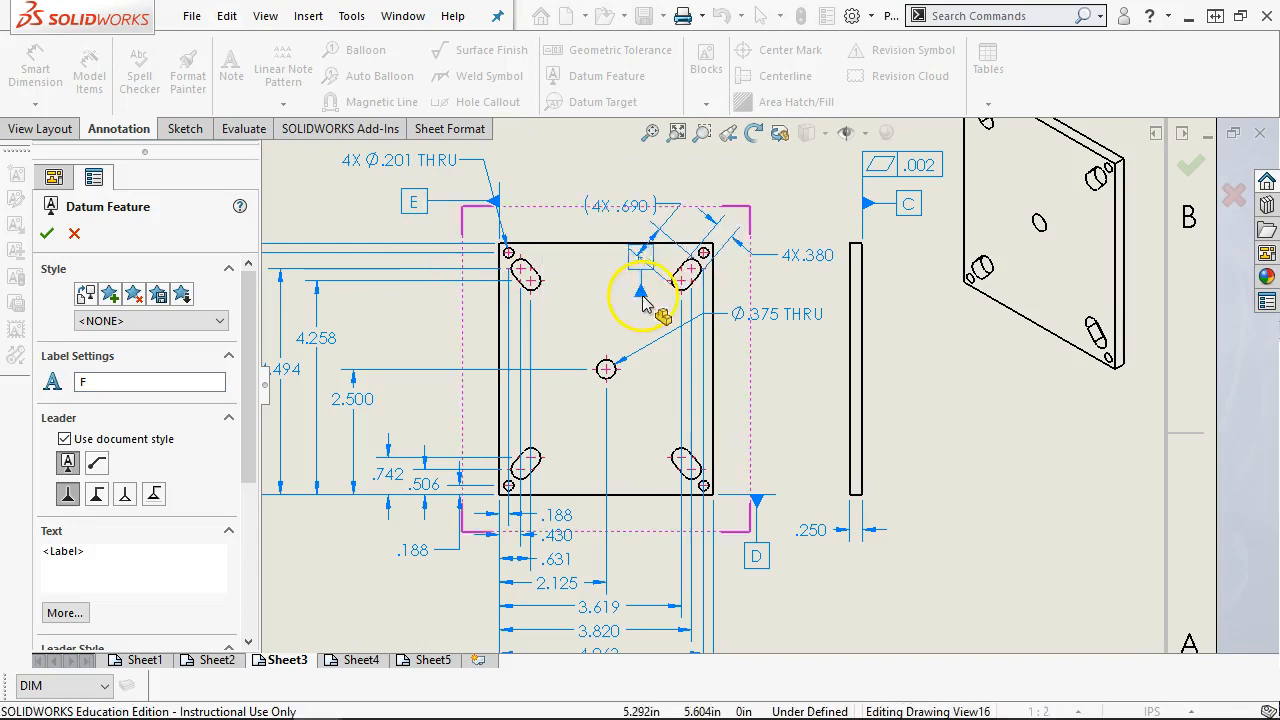
key("Escape")
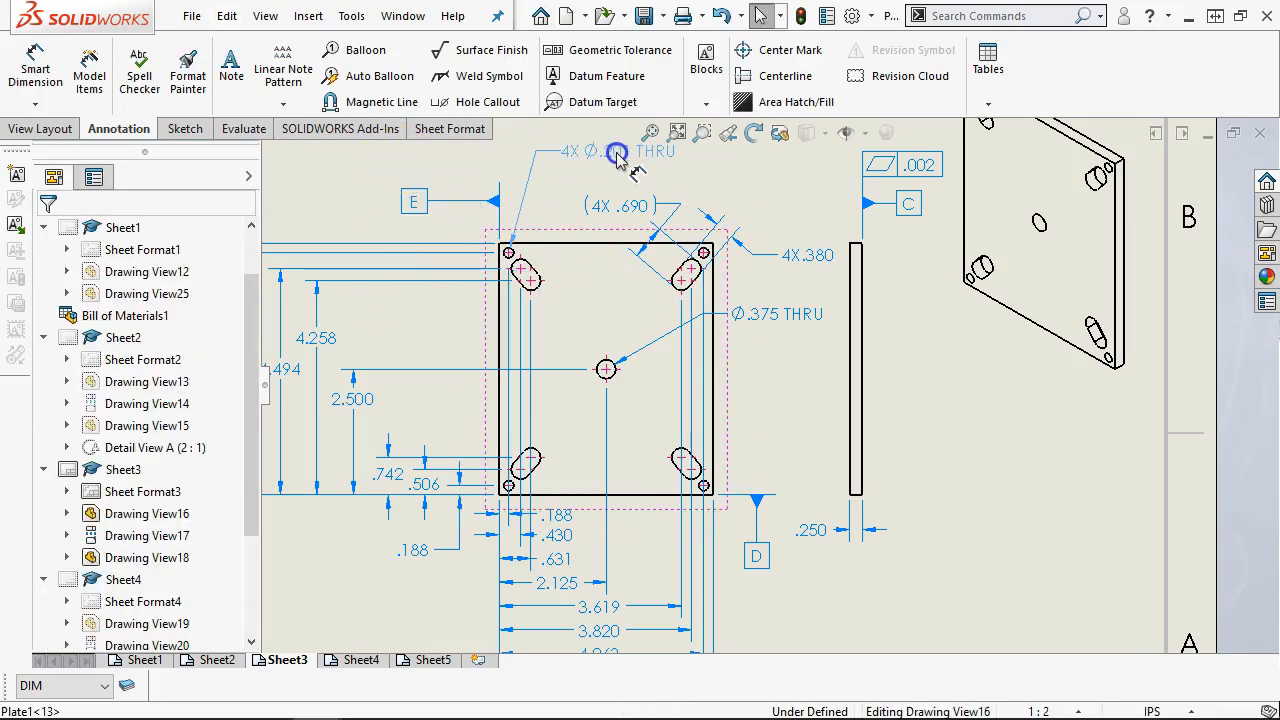
Step: Move the 4X Ø.201 THRU callout to the right of datum E, above the plate's front view
left_click(617, 160)
key("f")
scroll(766, 409, "down", 1)
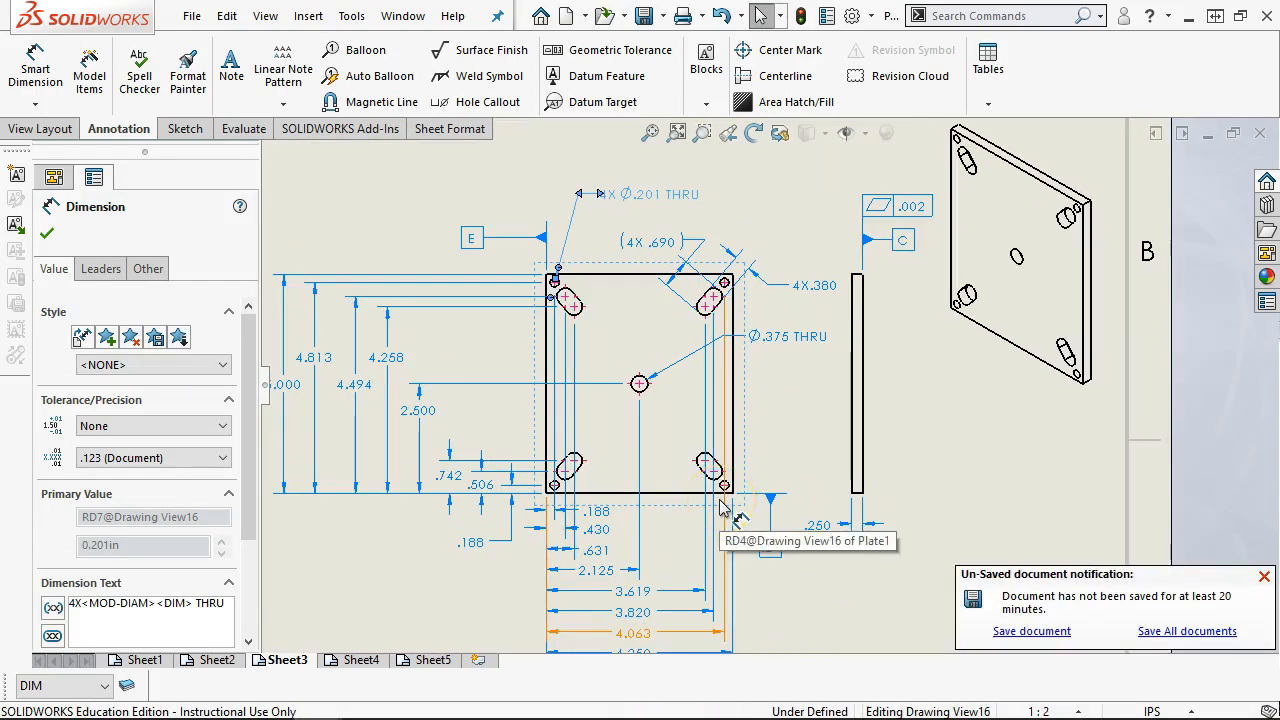
Step: Save the Pulley drawing, updating the views on inactive sheets and saving all modified components with it
left_click(1036, 632)
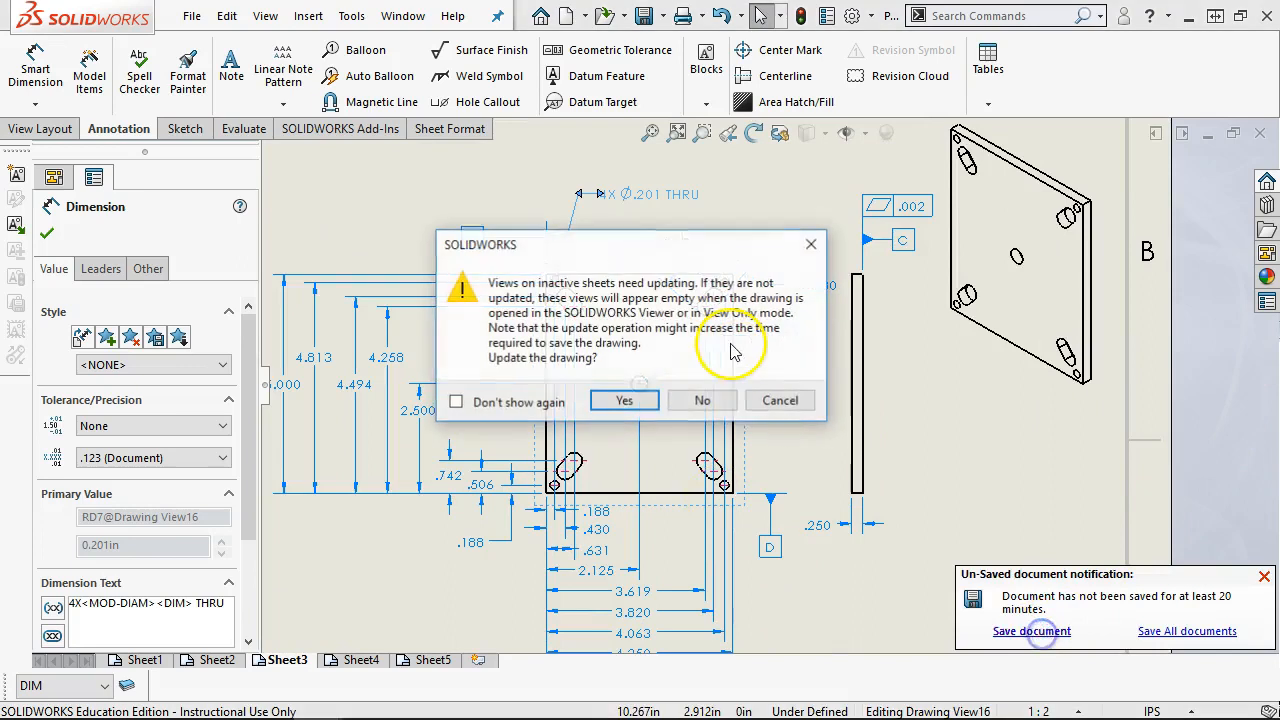
left_click(620, 402)
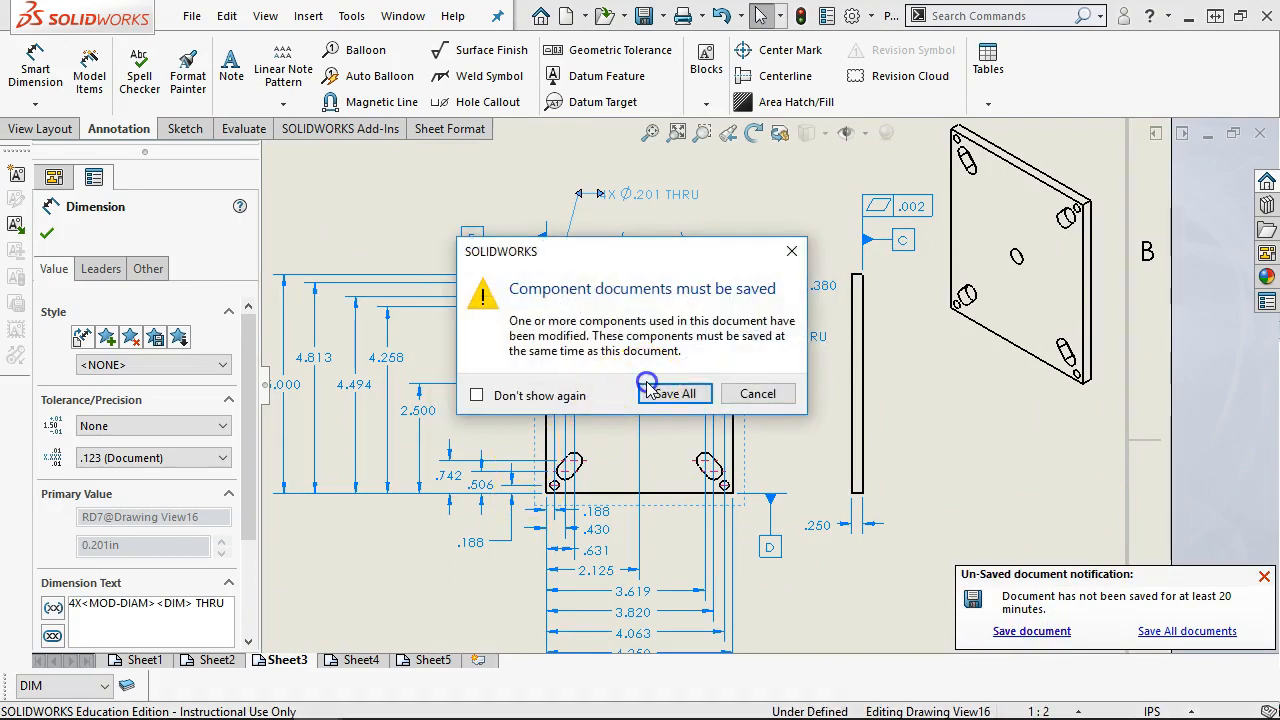
left_click(673, 394)
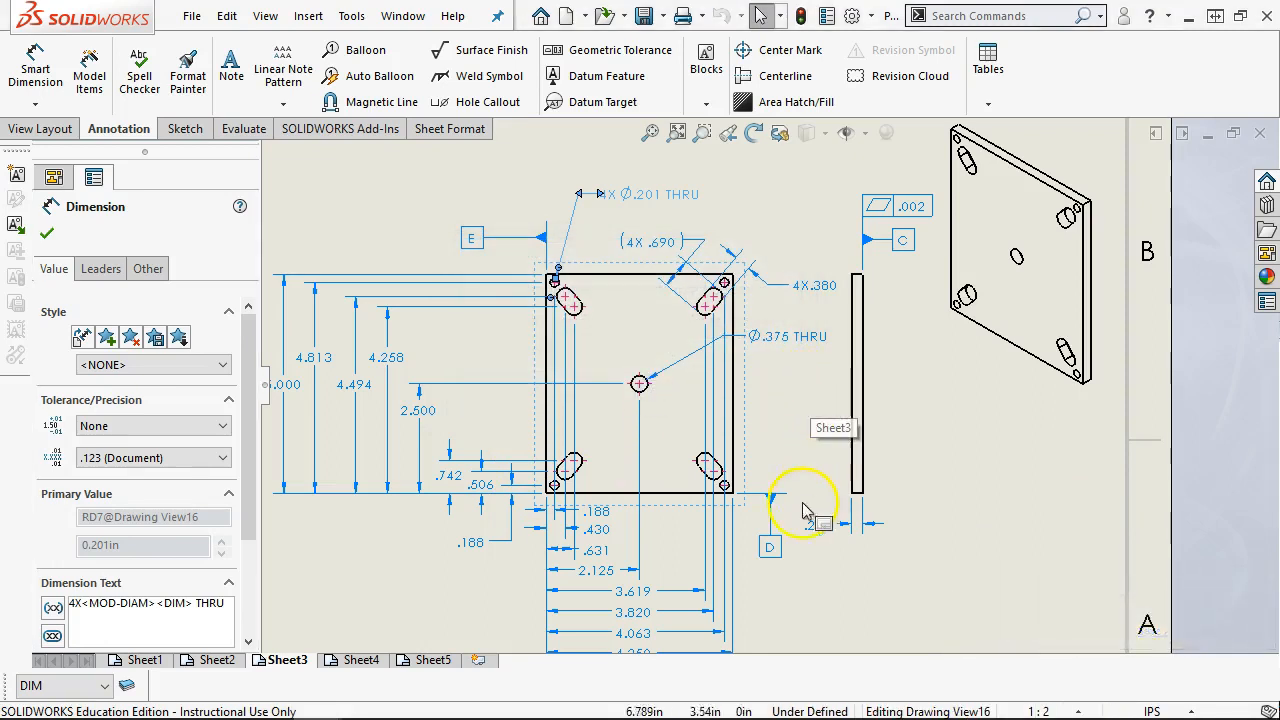
Step: Set the tolerance type of the corner-hole location dimensions, both .188s, 4.063 and 4.813, to Basic
scroll(660, 530, "down", 5)
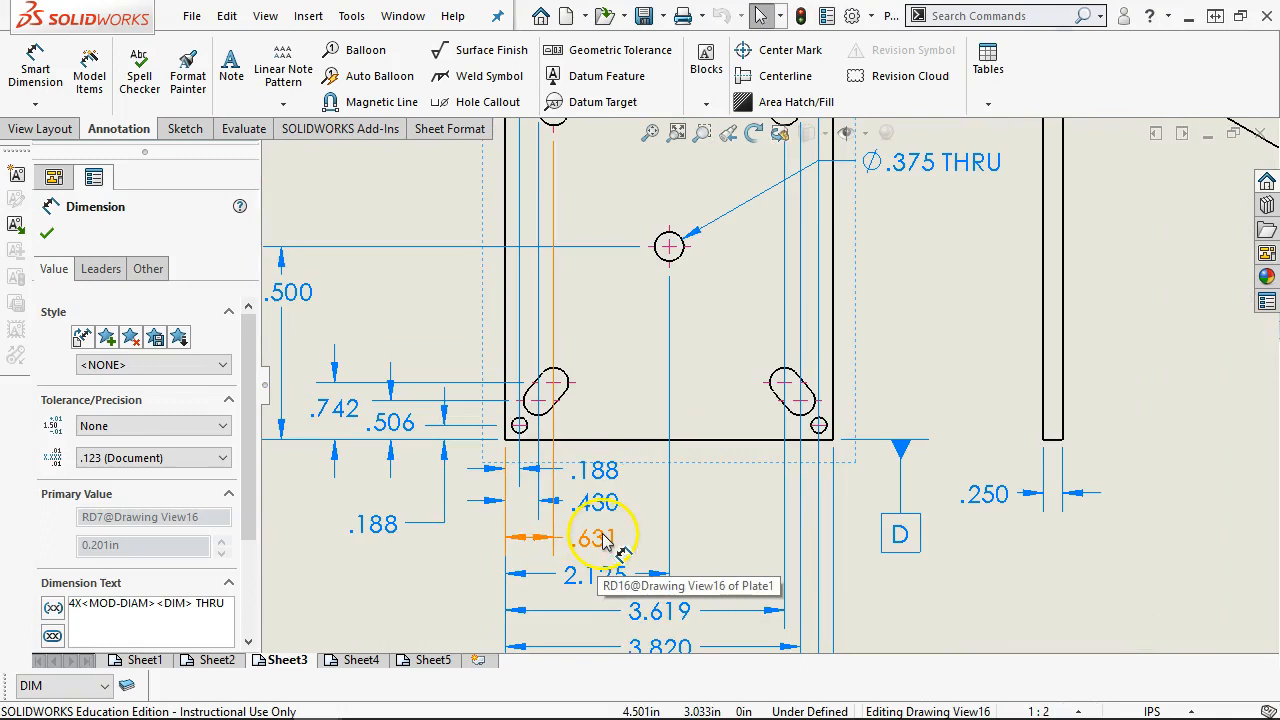
left_click(606, 471)
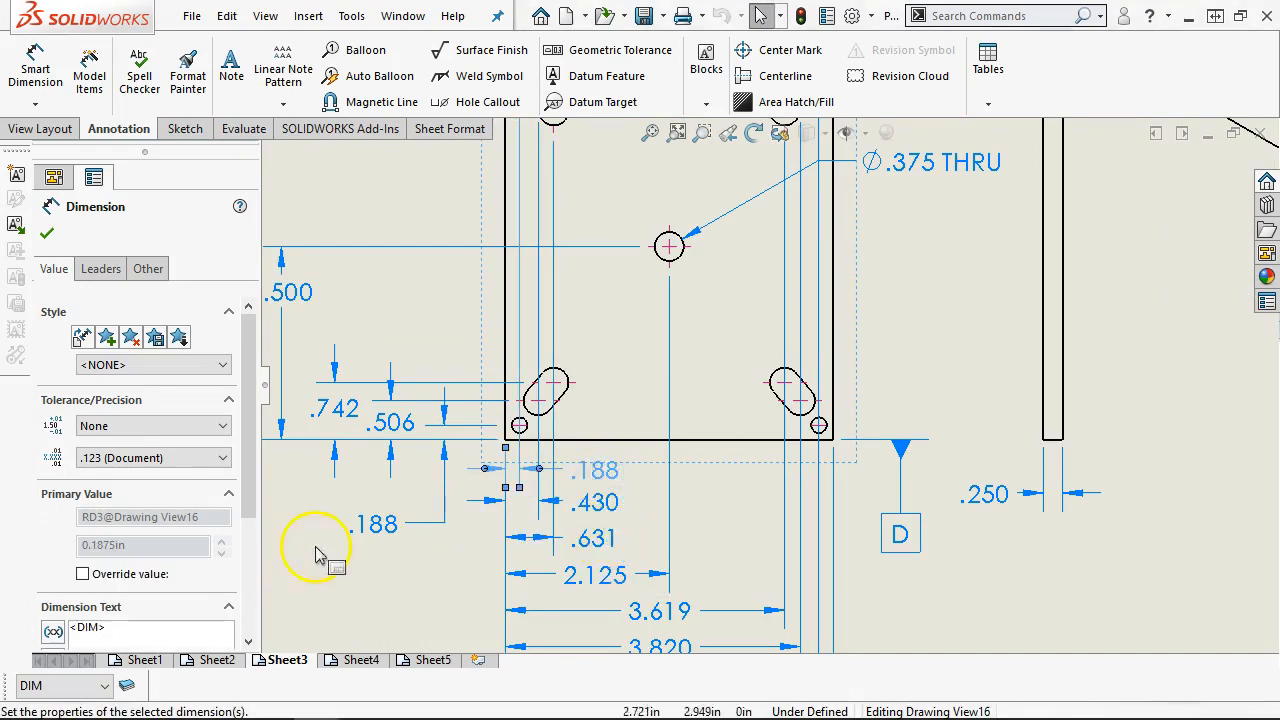
left_click(373, 524, "ctrl")
scroll(598, 566, "up", 3)
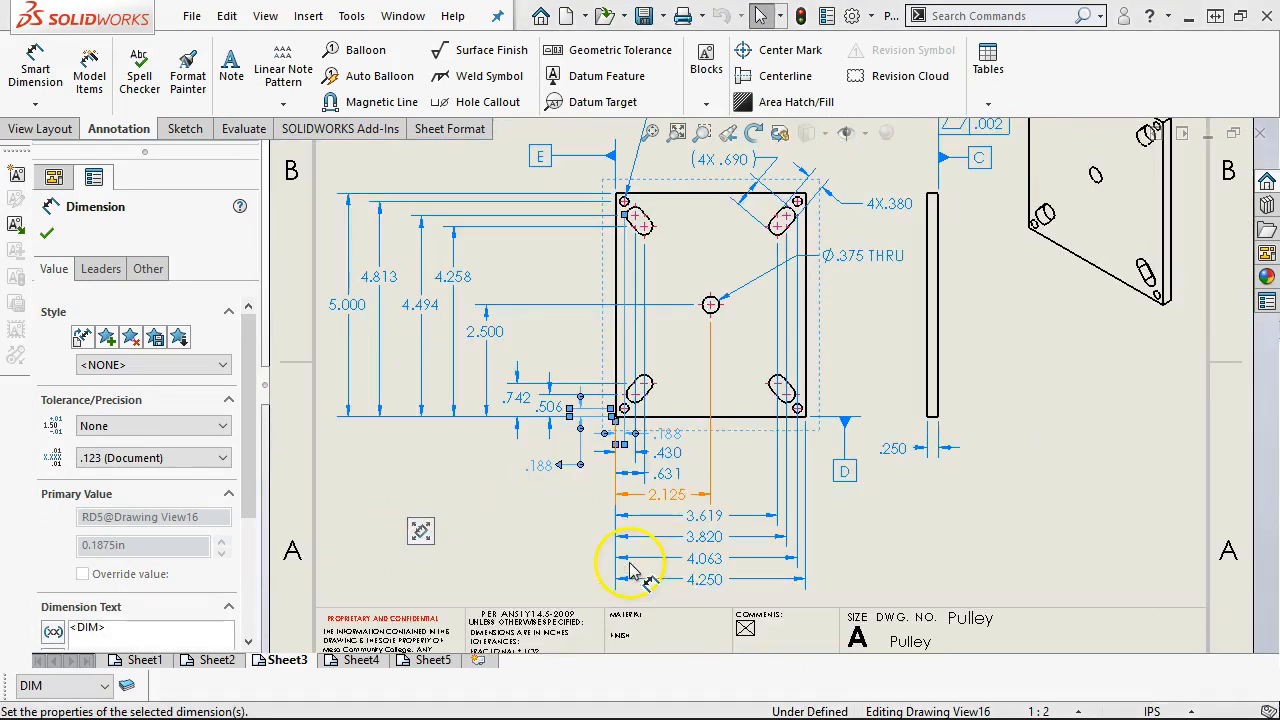
left_click(720, 566, "ctrl")
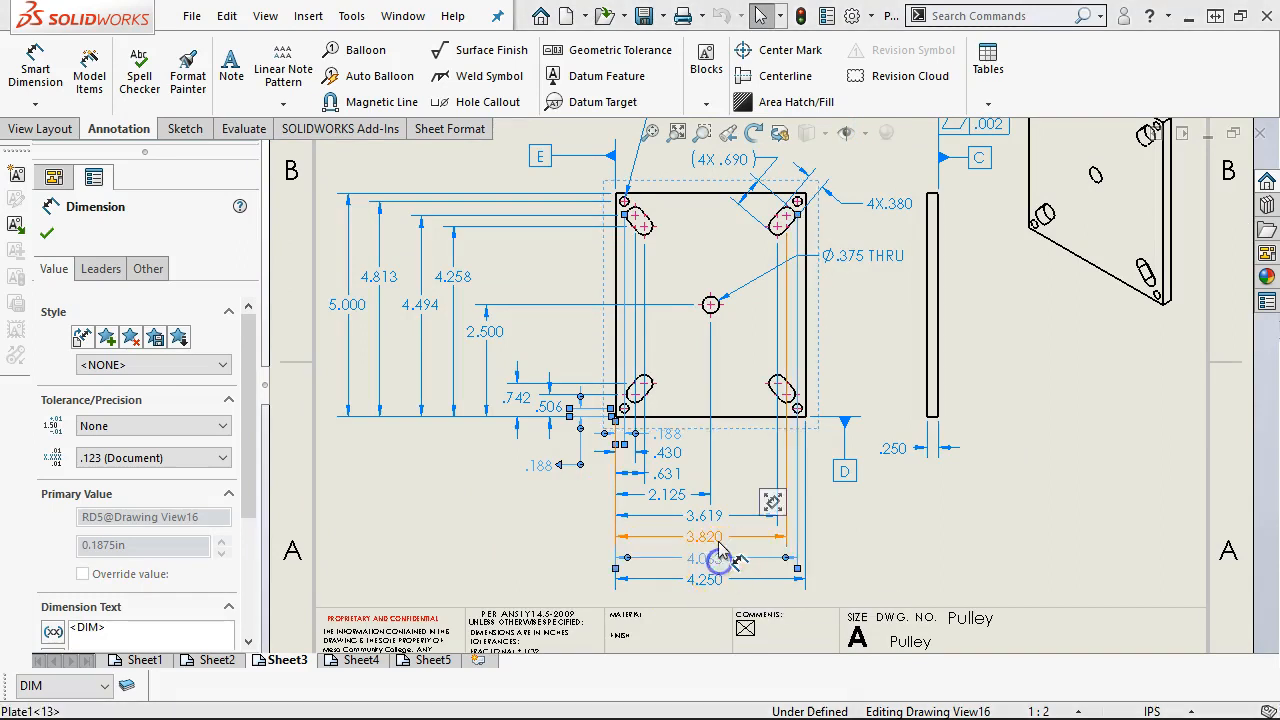
left_click(398, 283, "ctrl")
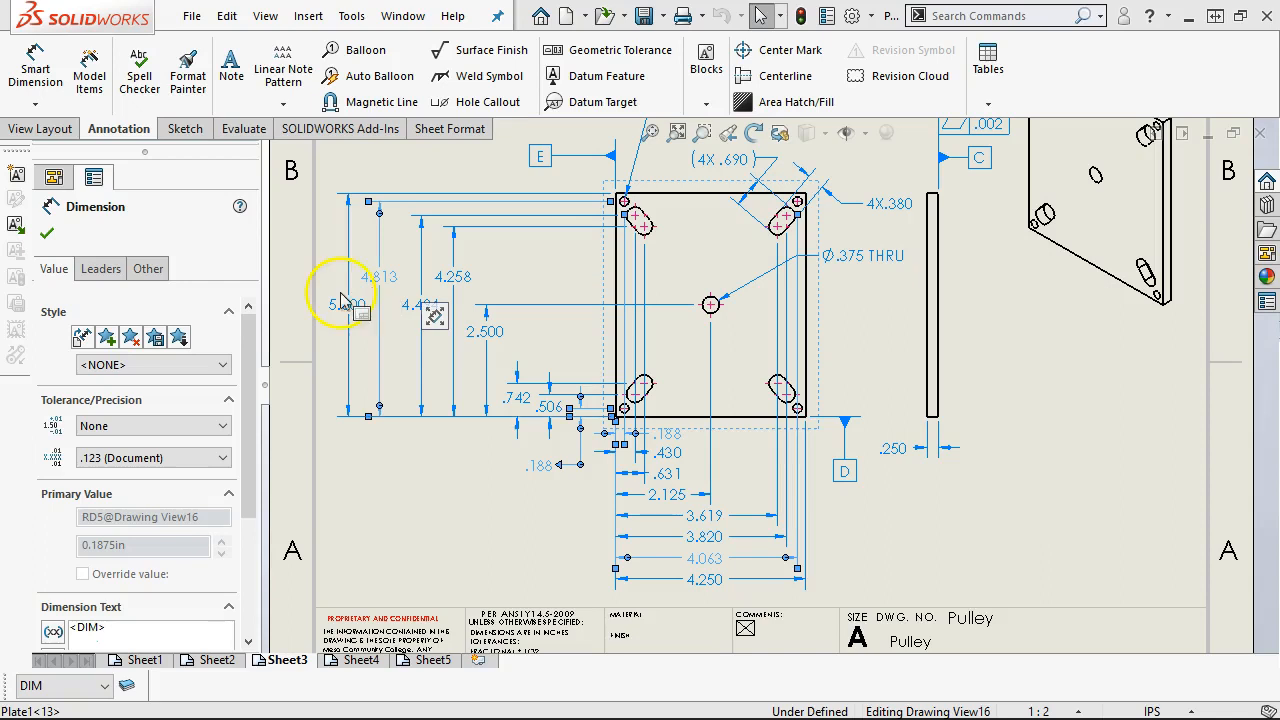
left_click(218, 426)
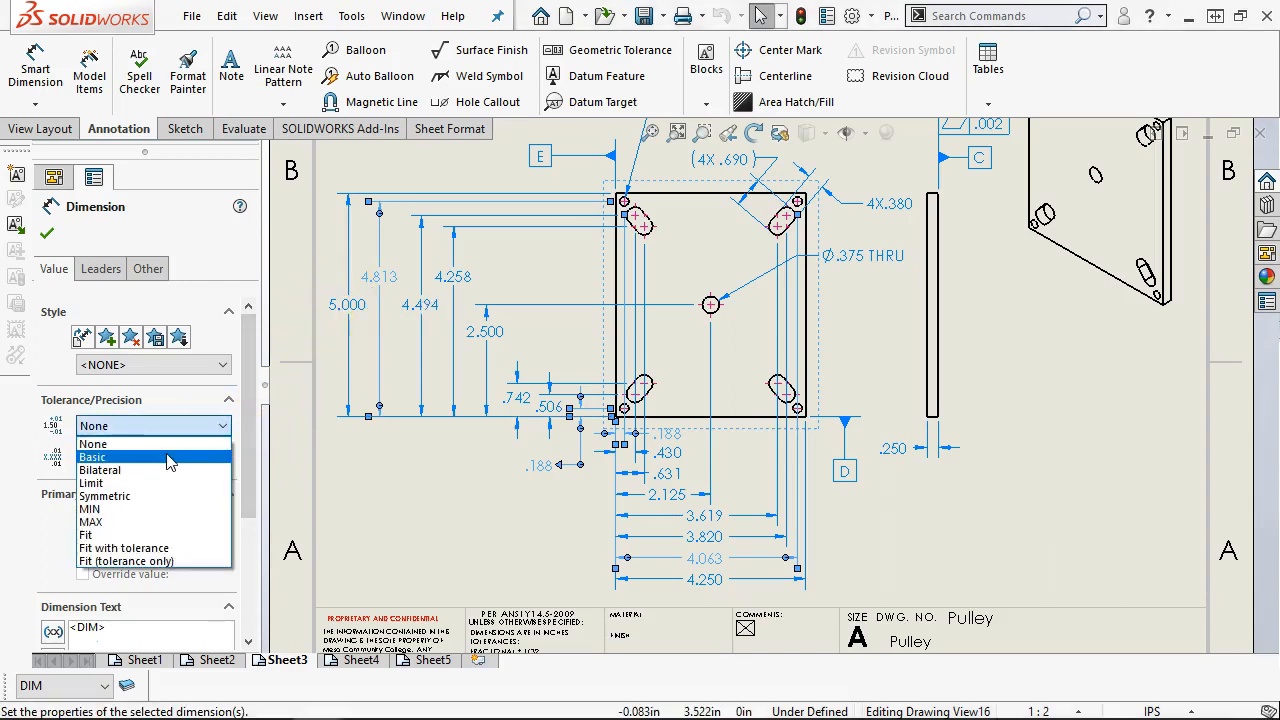
left_click(169, 457)
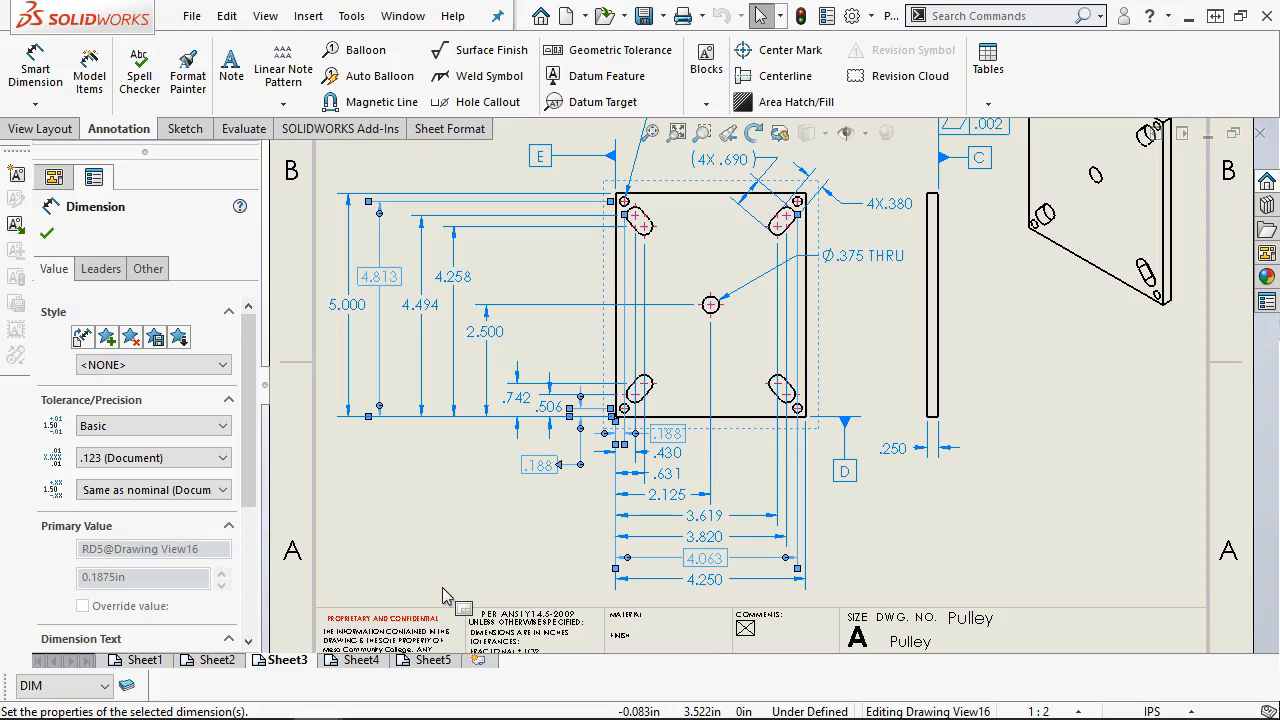
left_click(510, 508)
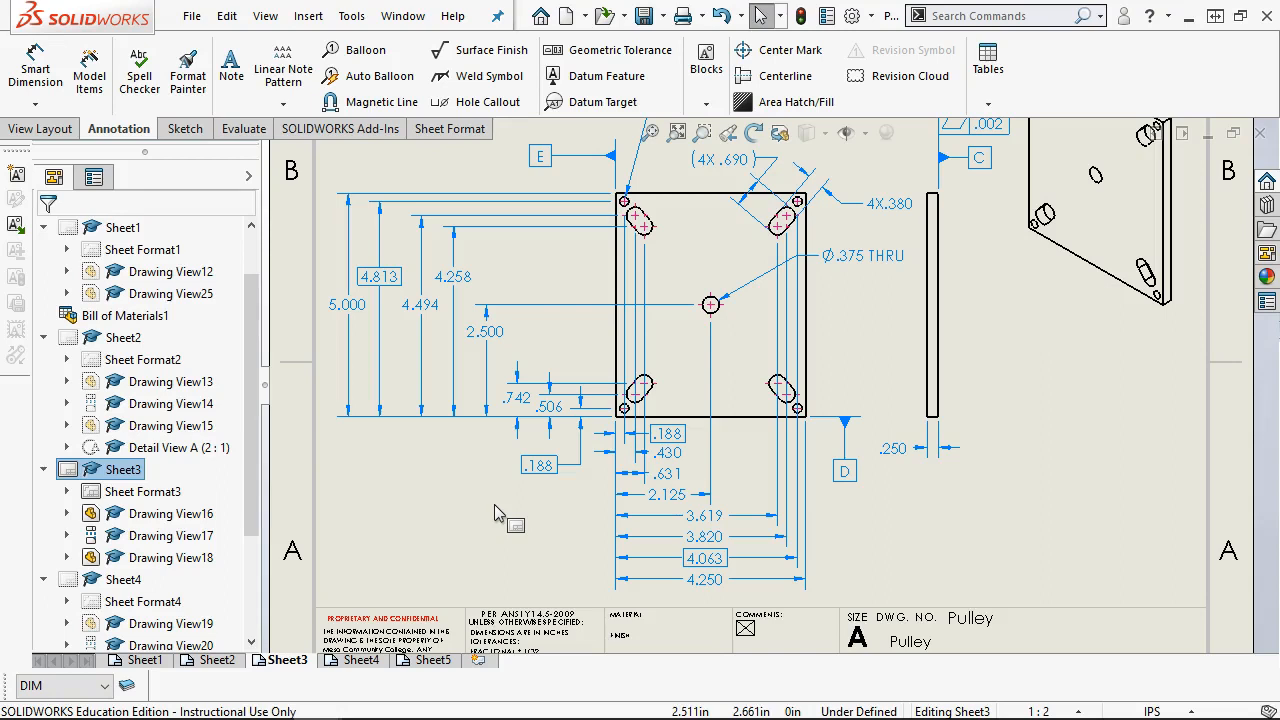
Step: Start a geometric tolerance on the 4X Ø.201 THRU callout above the plate's front view, using the Position symbol
scroll(626, 372, "up", 2)
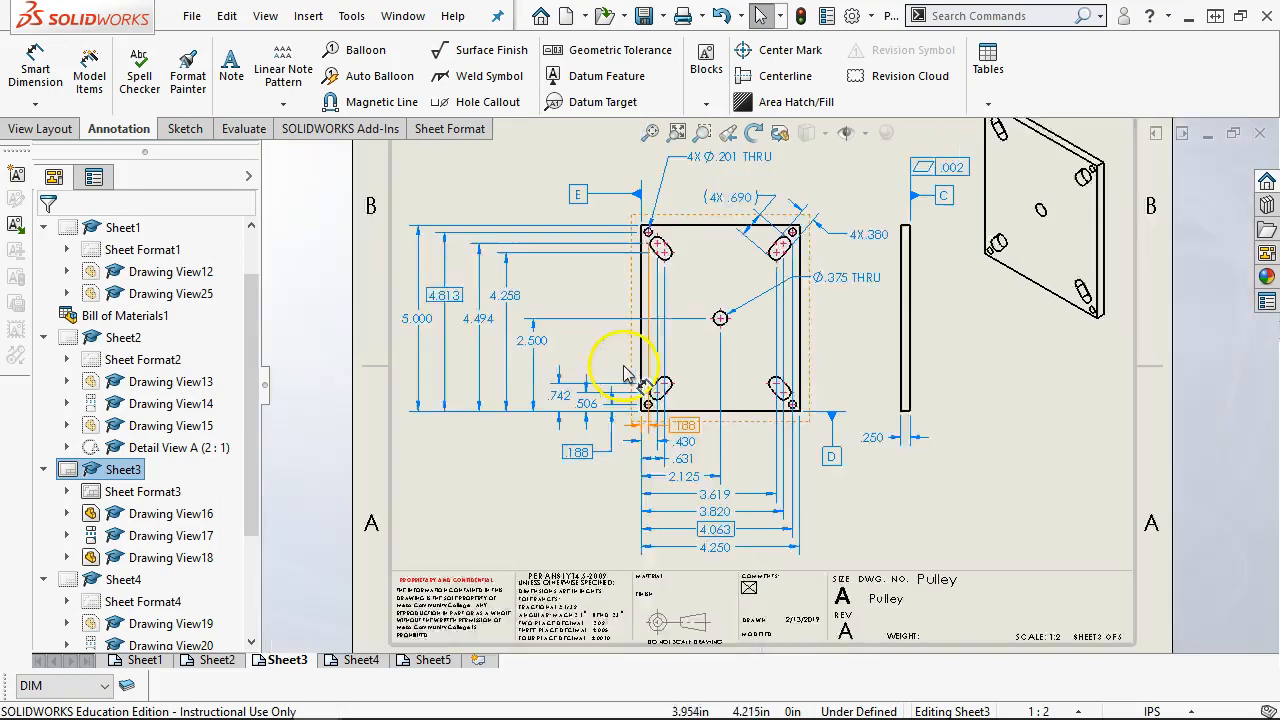
scroll(745, 237, "down", 2)
left_click(740, 190)
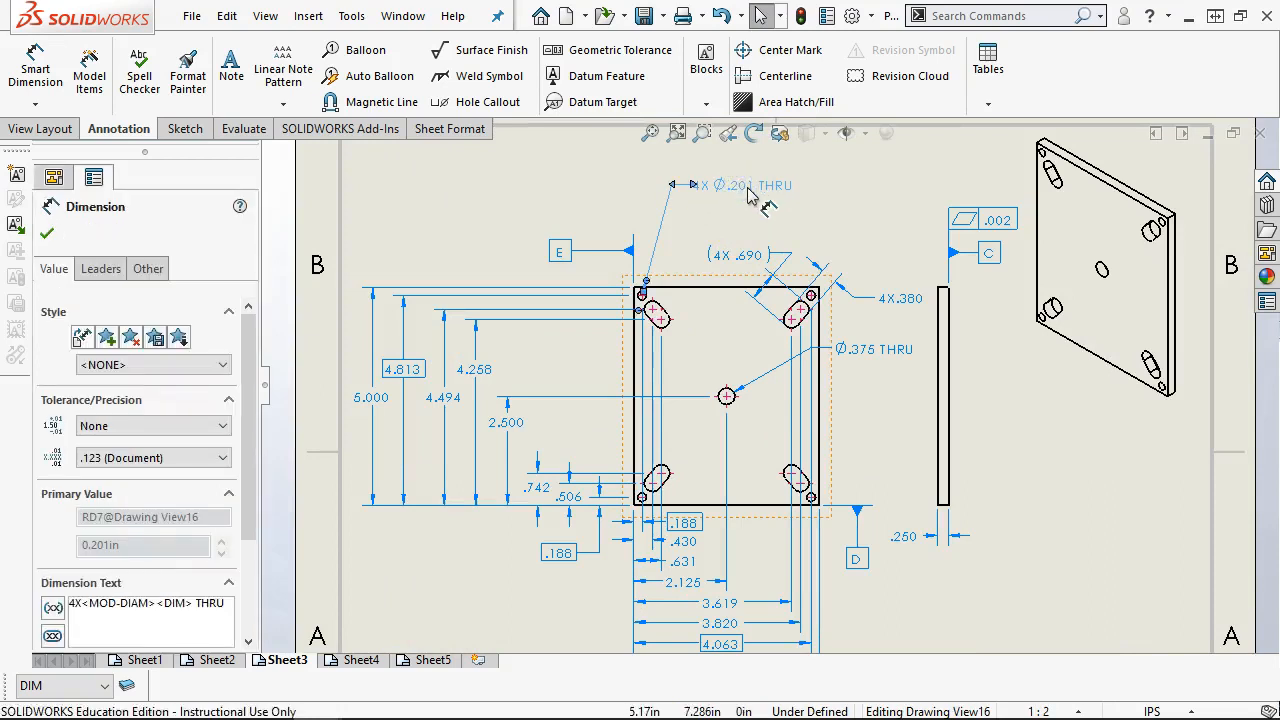
left_click(712, 140)
left_click(588, 52)
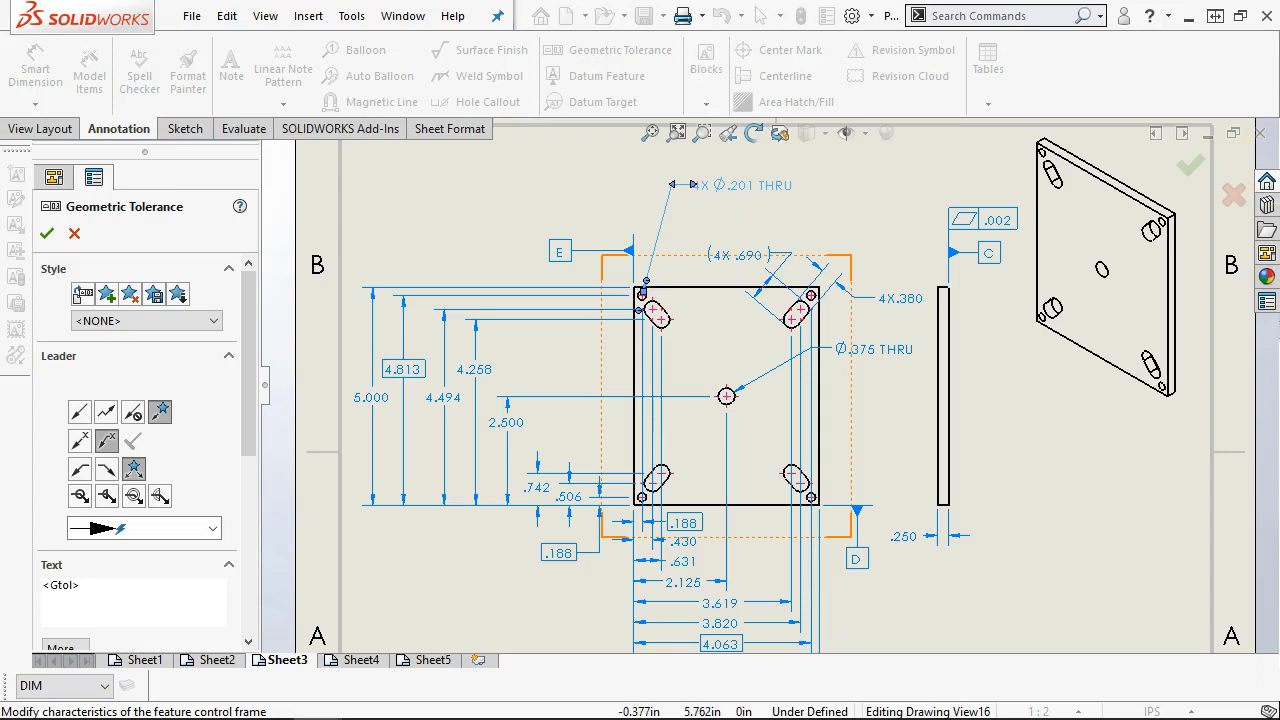
left_click_drag(160, 289, 637, 119)
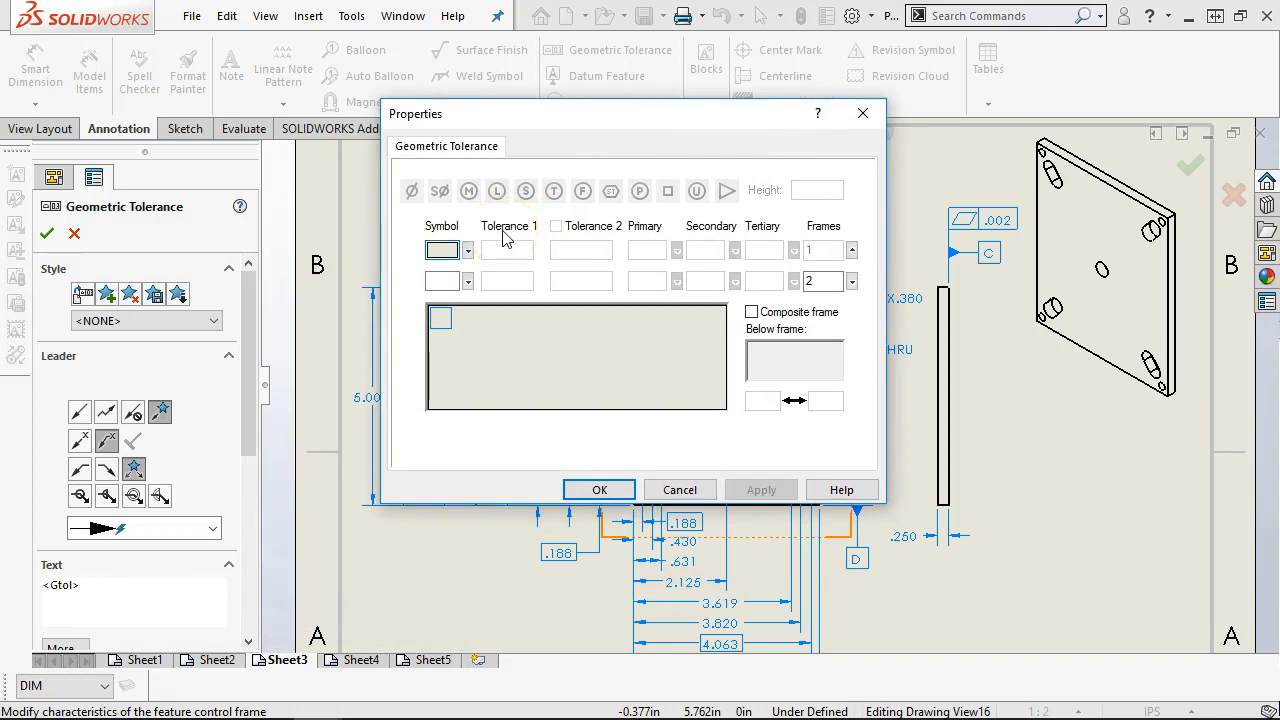
left_click(468, 254)
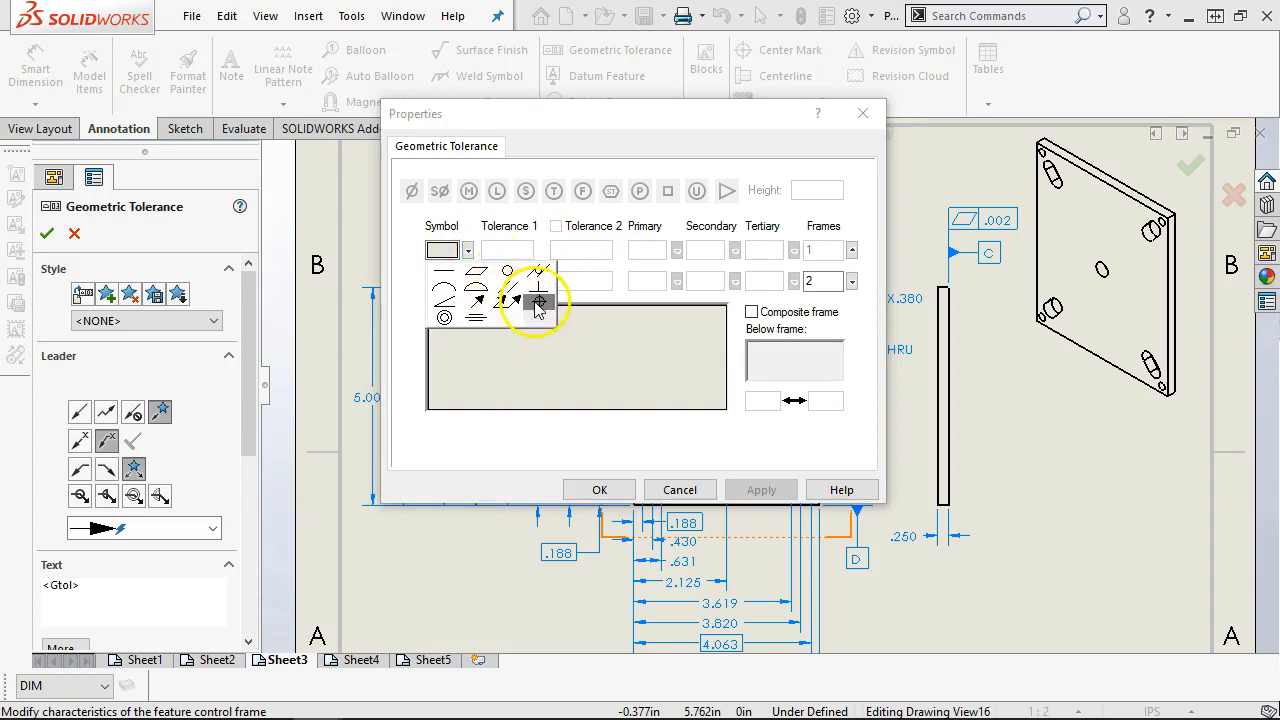
left_click(538, 300)
Step: Set Tolerance 1 of the position frame to .01
left_click(506, 252)
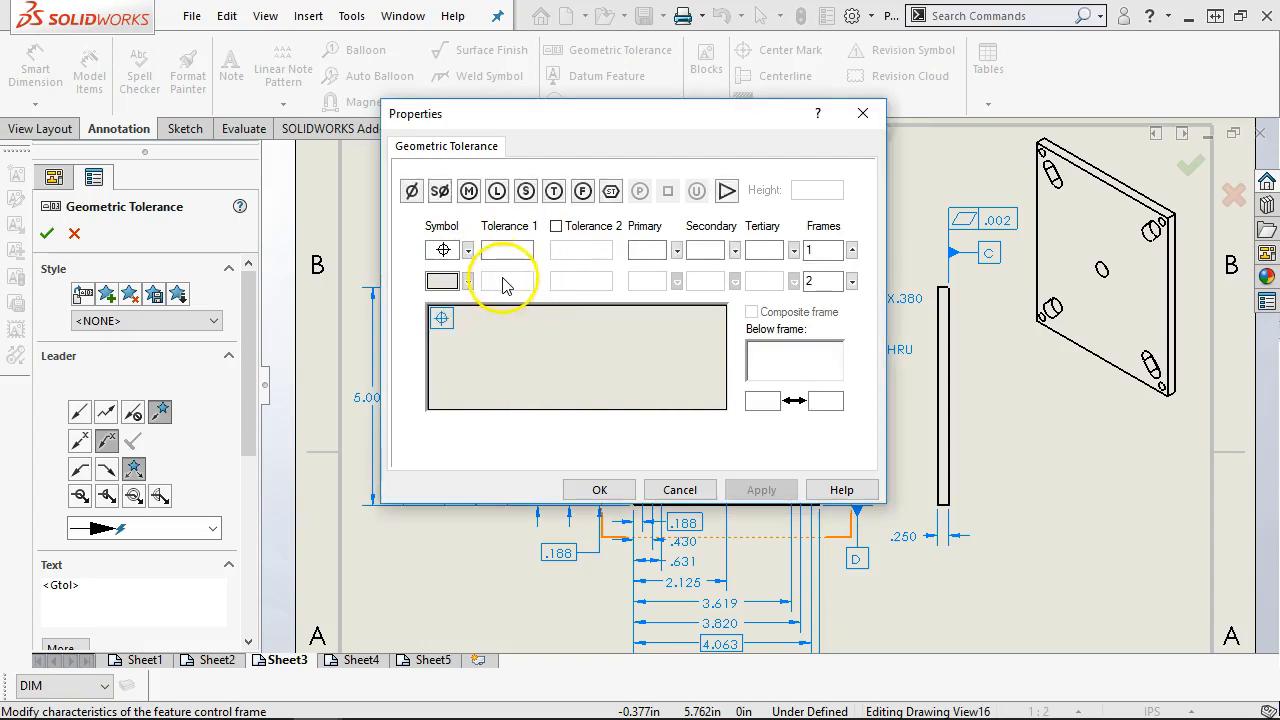
left_click(499, 249)
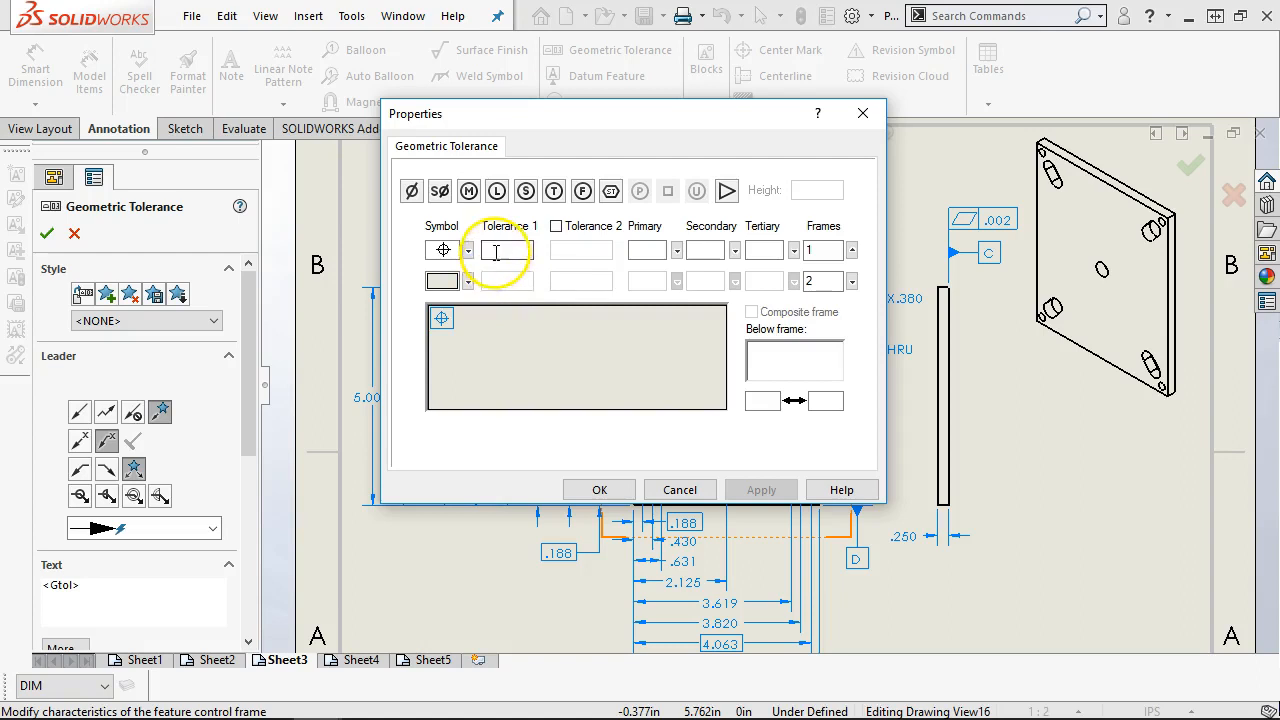
left_click(499, 249)
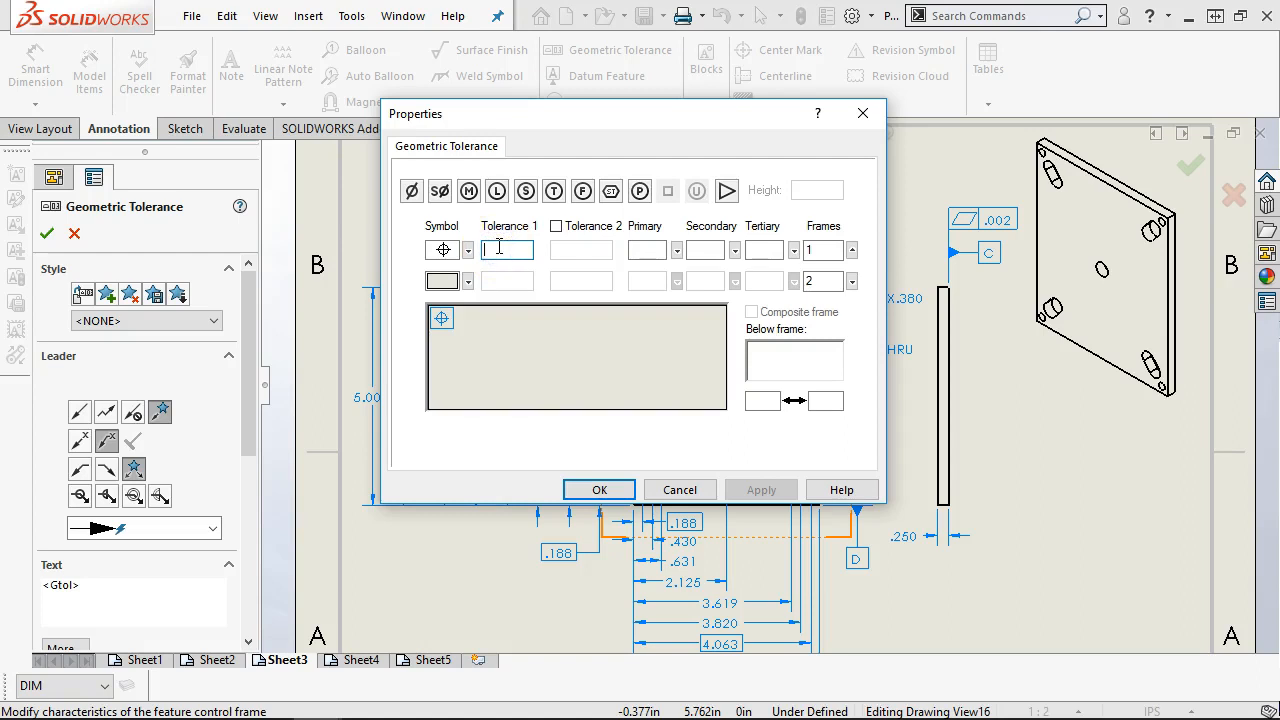
type(".01")
Step: Set the primary datum reference of the position frame to C
left_click(646, 250)
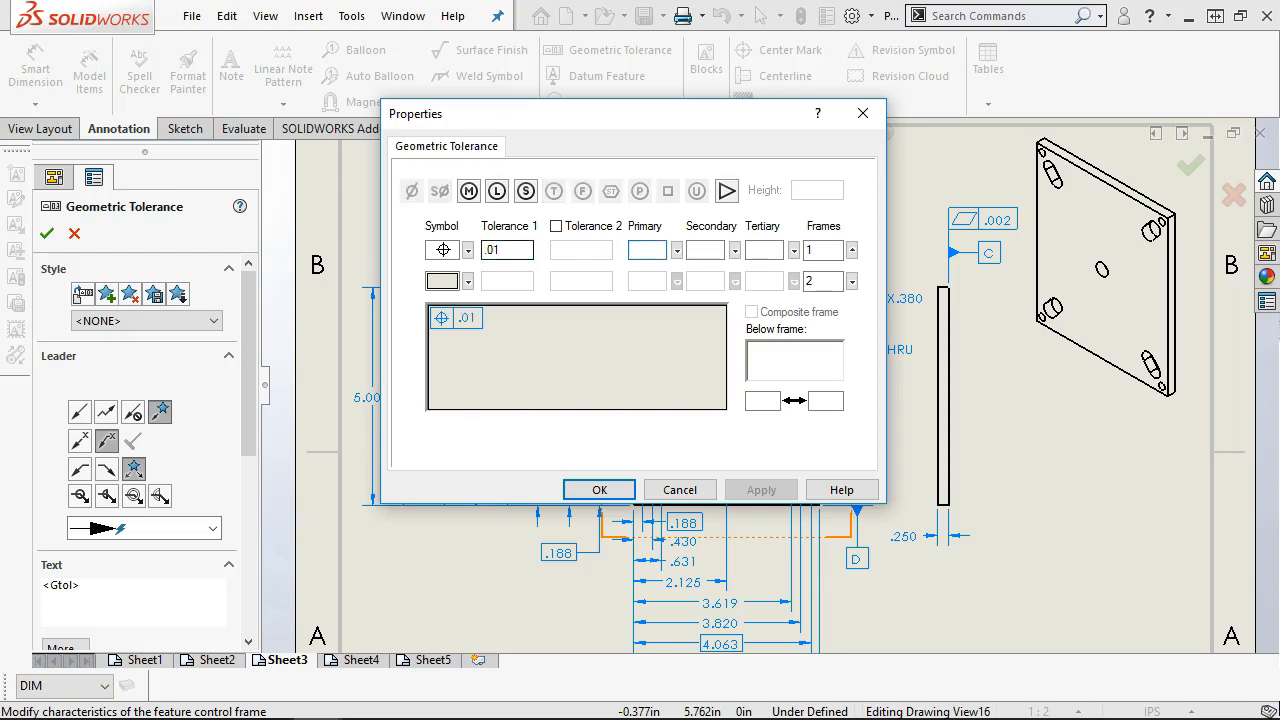
left_click(676, 250)
left_click(657, 303)
type("c")
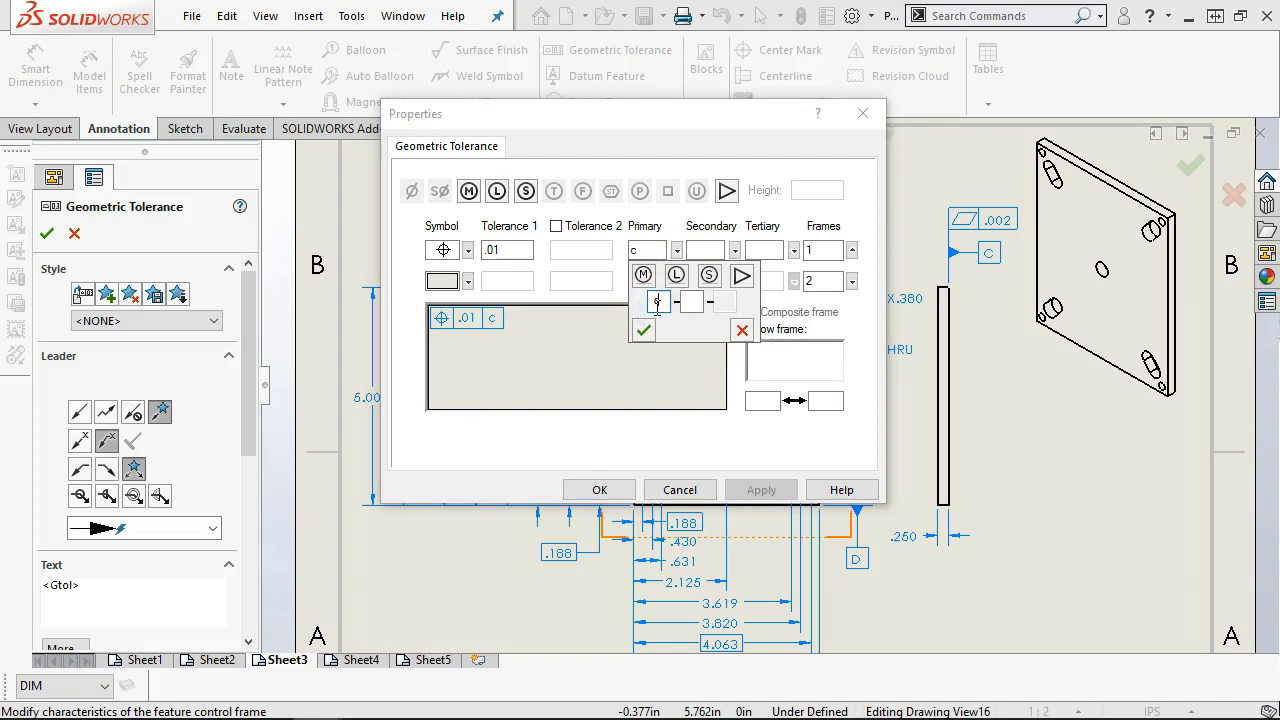
key("BackSpace")
type("C")
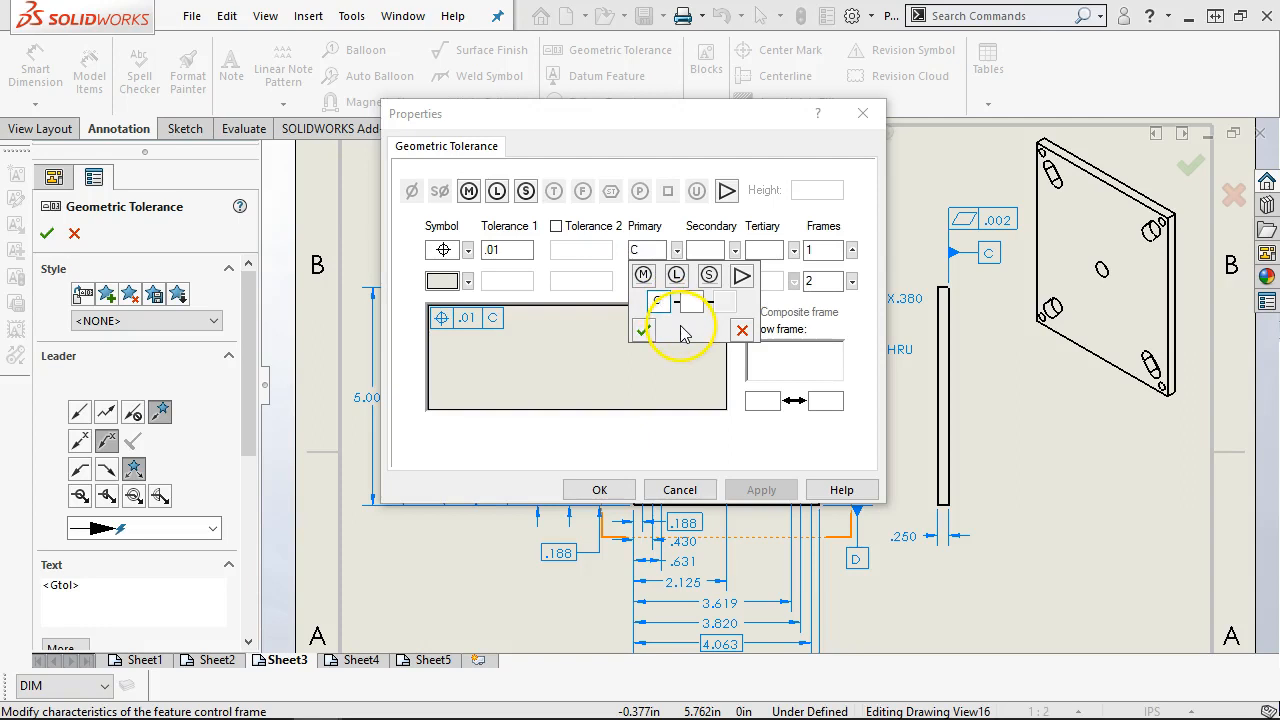
Step: Add D and E to the primary datum reference as a compound C-D-E, keeping the dialog clear of the front view
mouse_move(640, 114)
left_mouse_down()
mouse_move(946, 200)
mouse_move(1121, 191)
left_mouse_up()
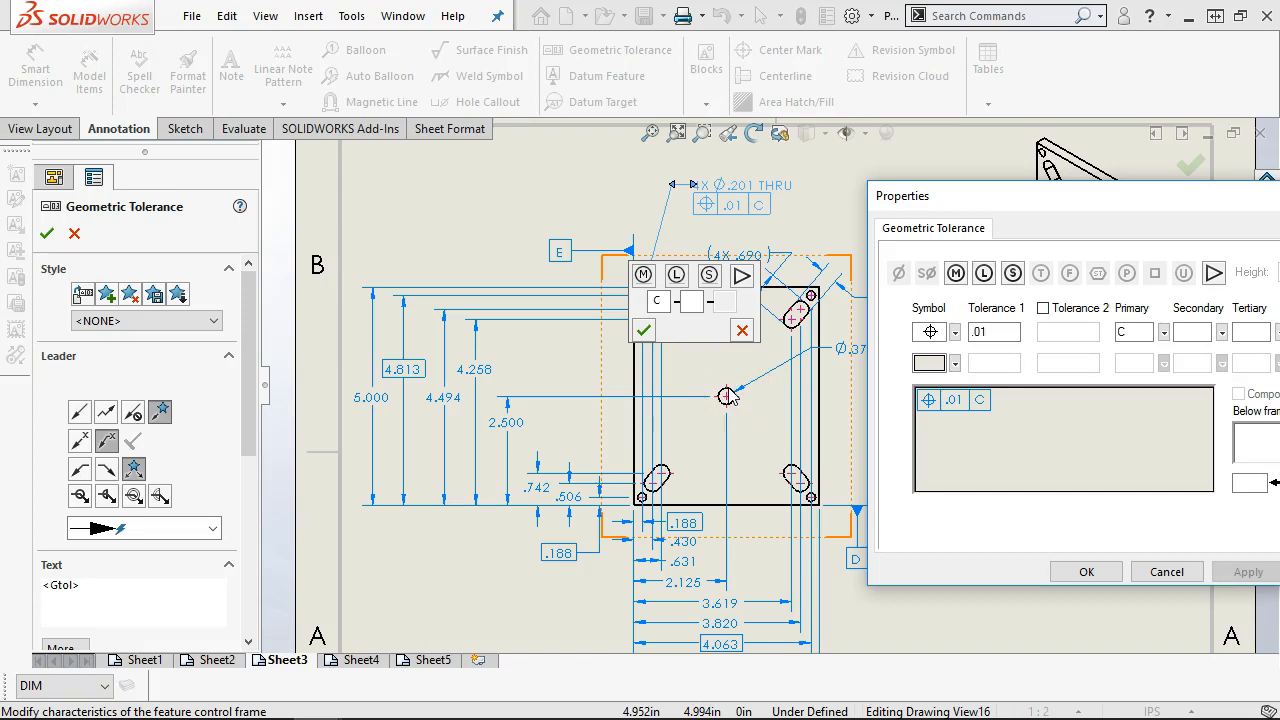
left_click_drag(983, 198, 228, 150)
left_click(691, 300)
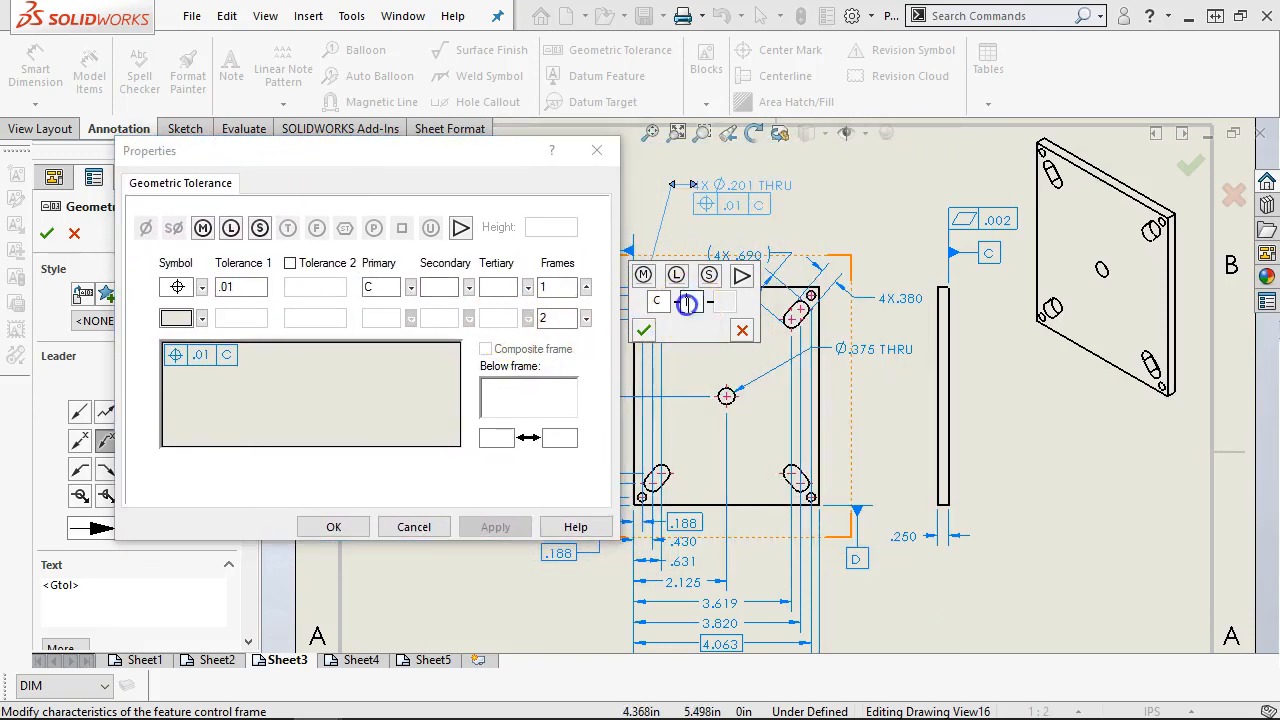
type("D - ")
type("E")
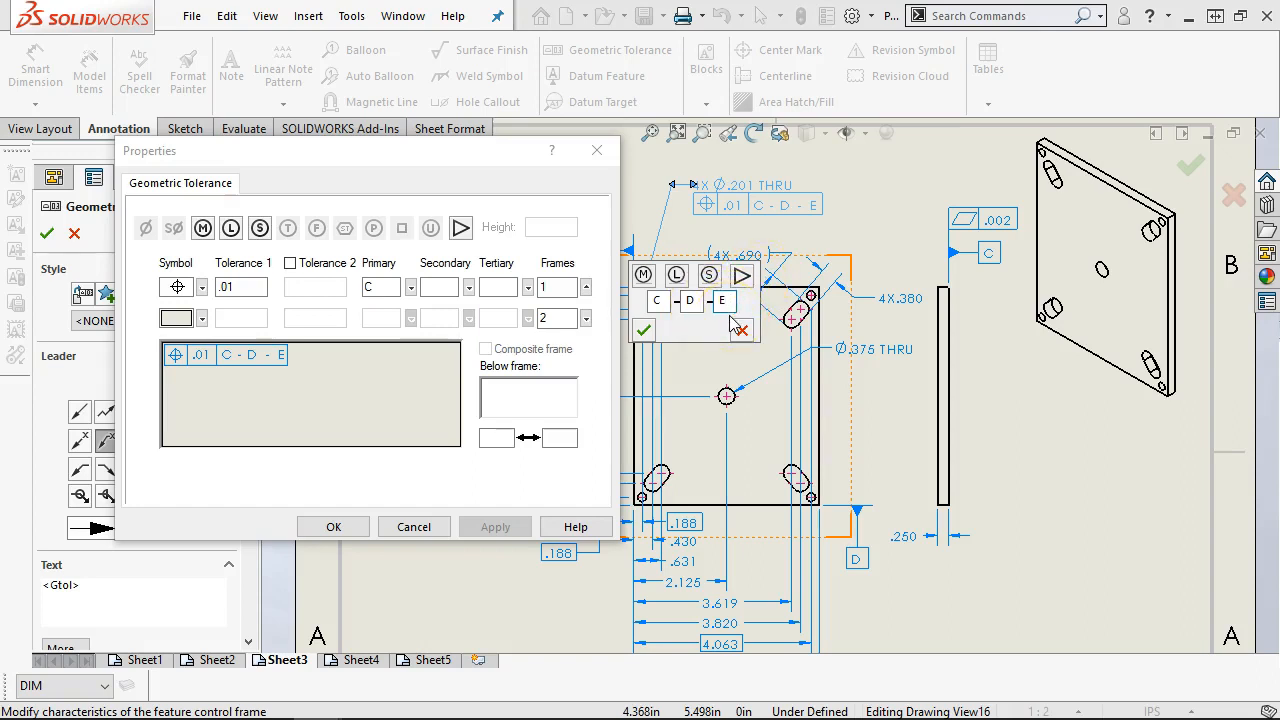
left_click(664, 304)
left_click(643, 330)
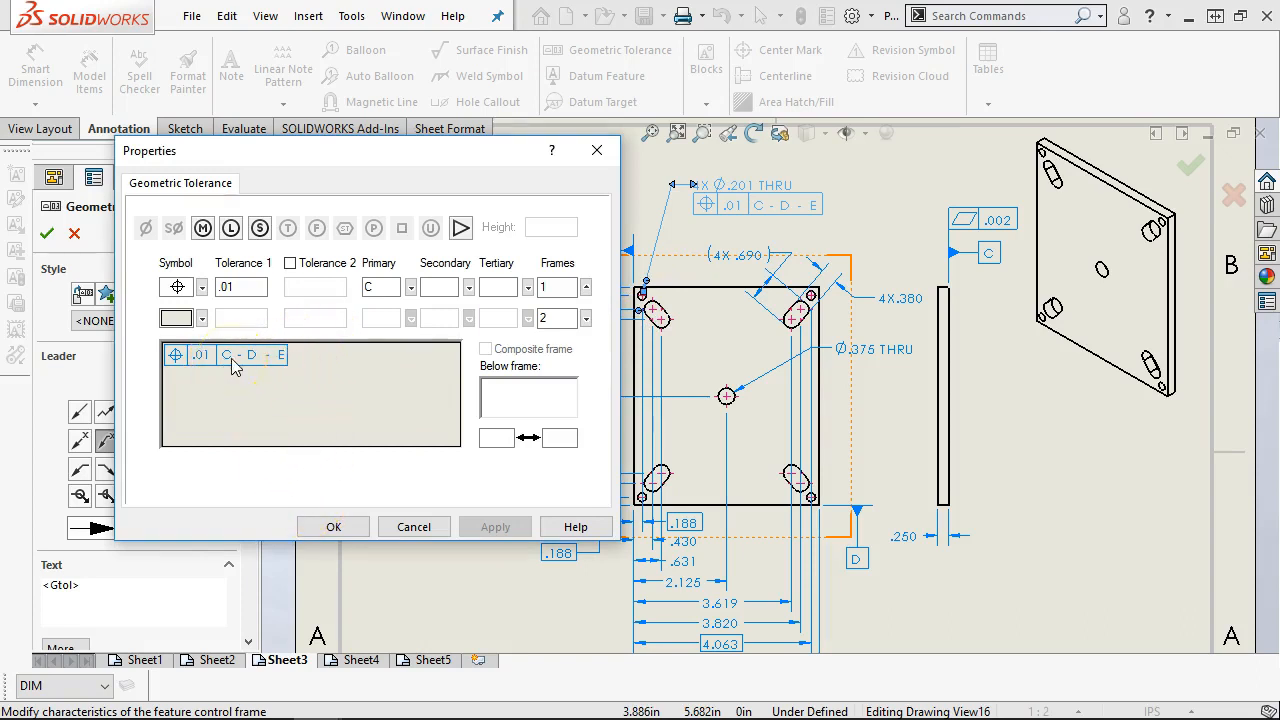
Step: Enter D as the secondary datum and E as the tertiary datum of the position frame
left_click(381, 287)
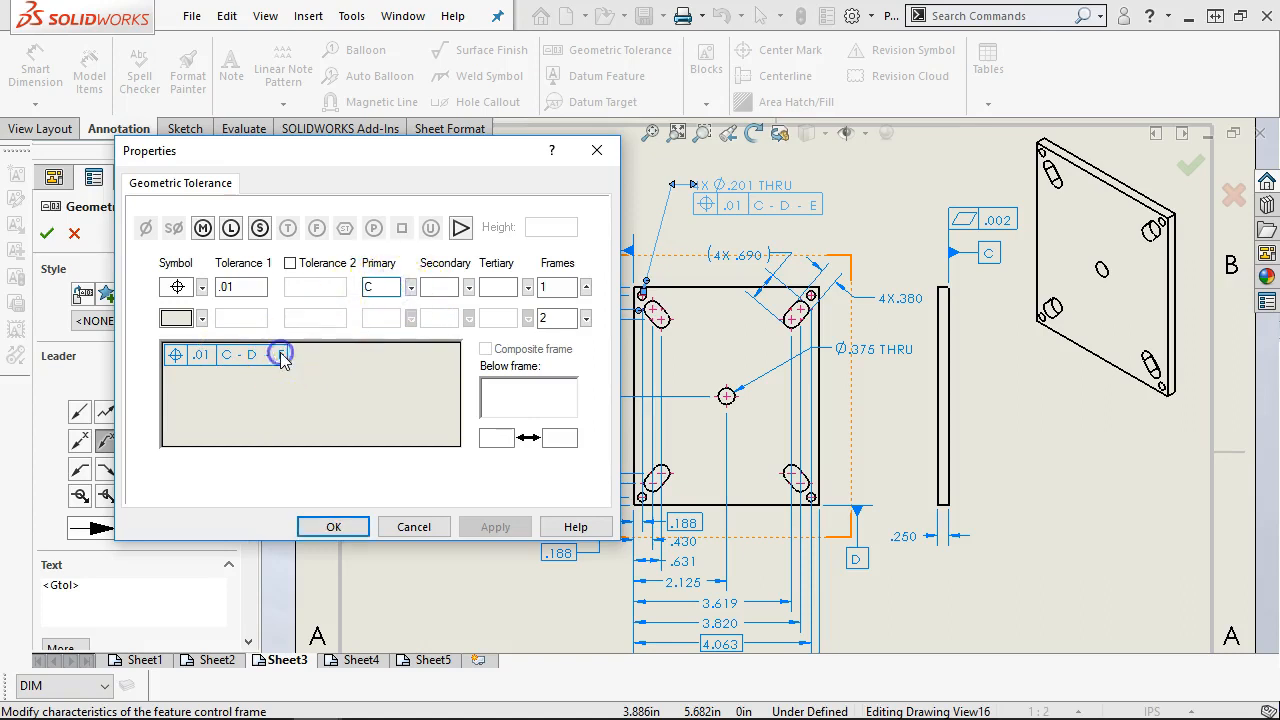
double_click(376, 287)
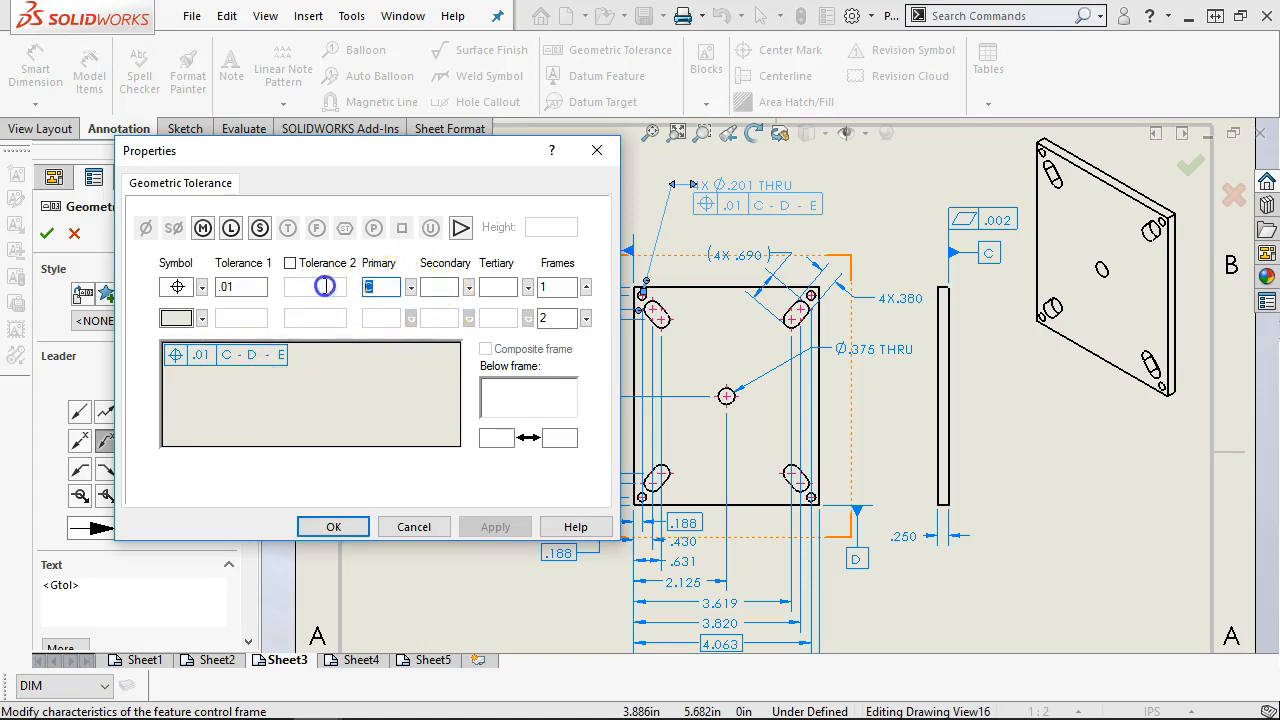
type("c")
left_click(439, 287)
type("D")
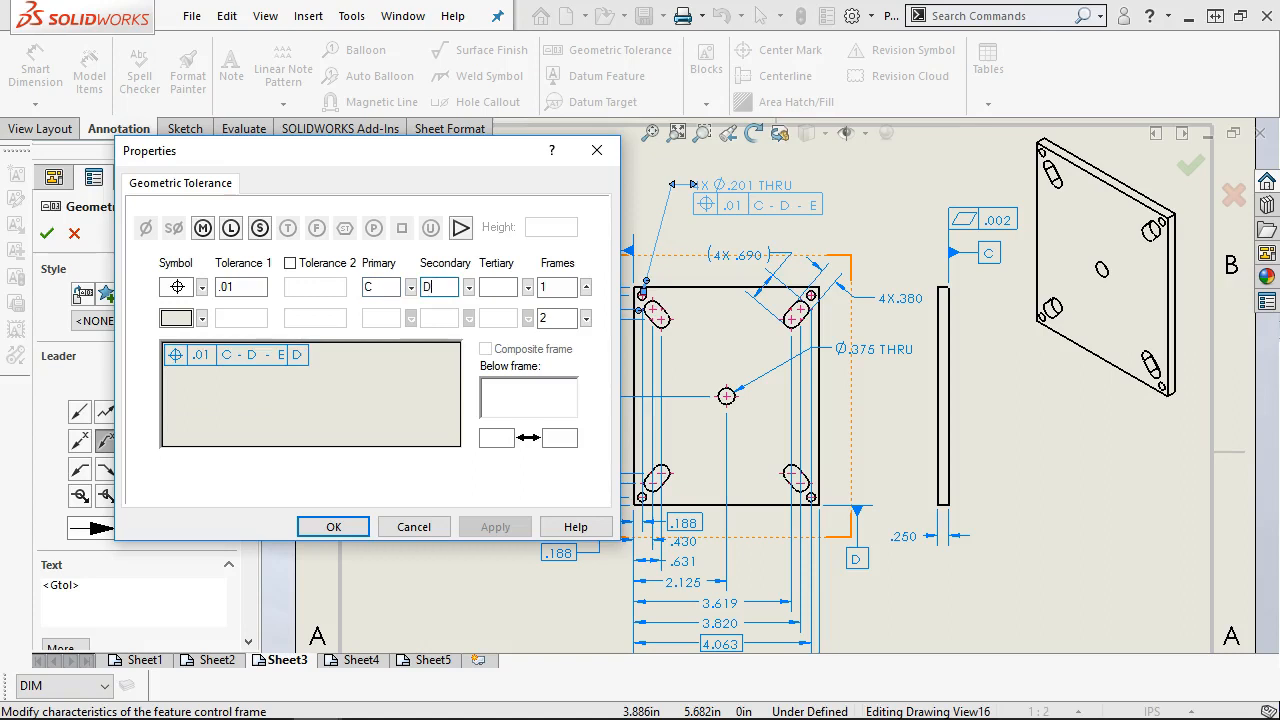
left_click(482, 287)
type("E")
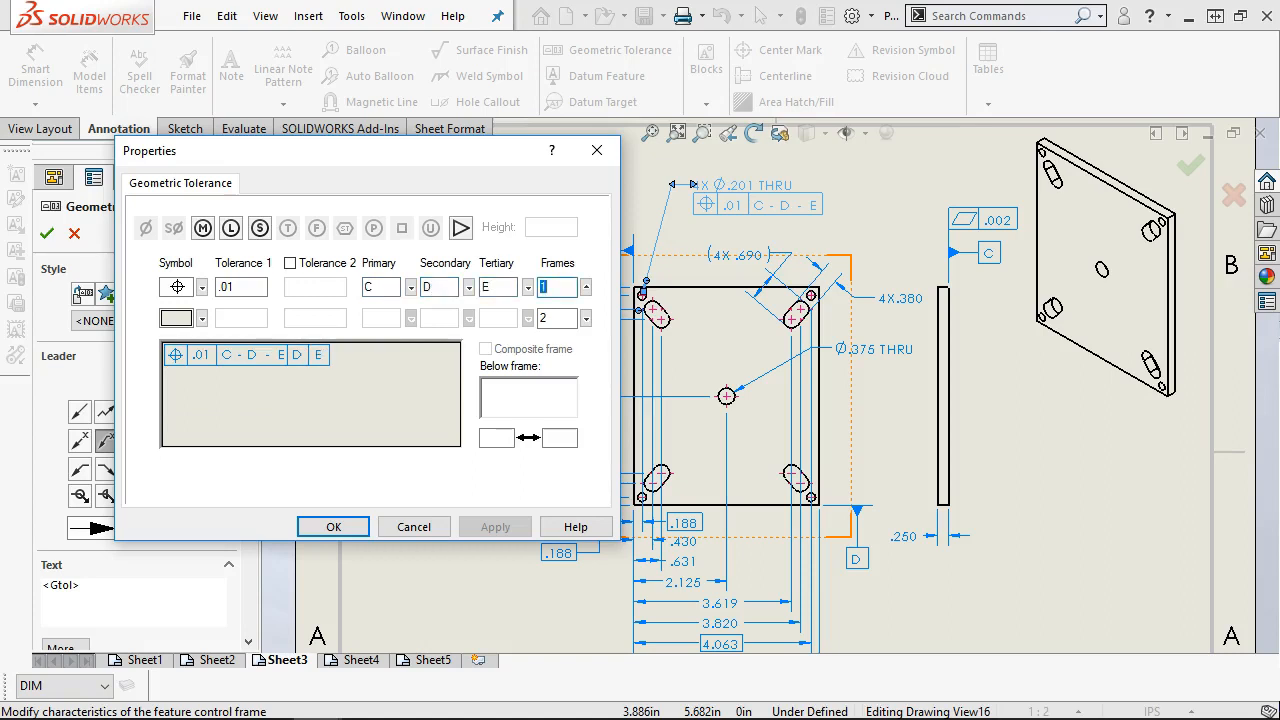
Step: Remove D and E from the primary datum reference, keeping only C, and accept the position tolerance under the 4X Ø.201 THRU callout
left_click(260, 355)
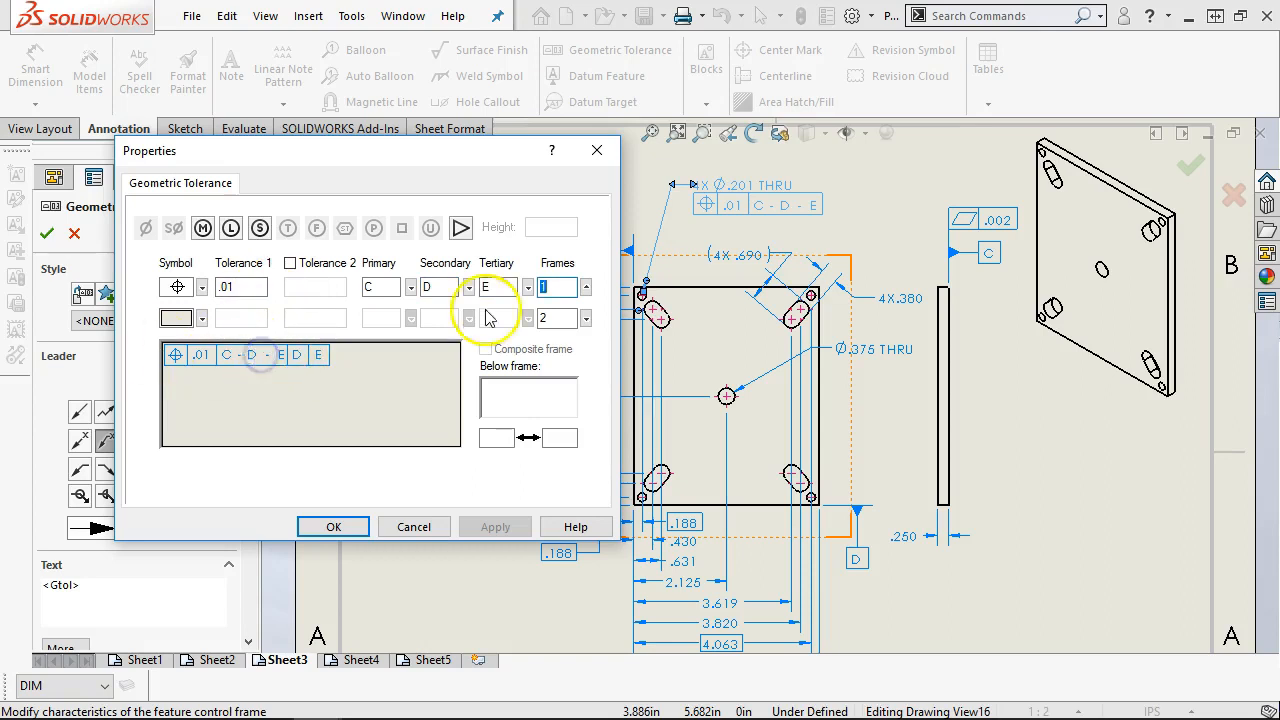
left_click(382, 285)
left_click(396, 287)
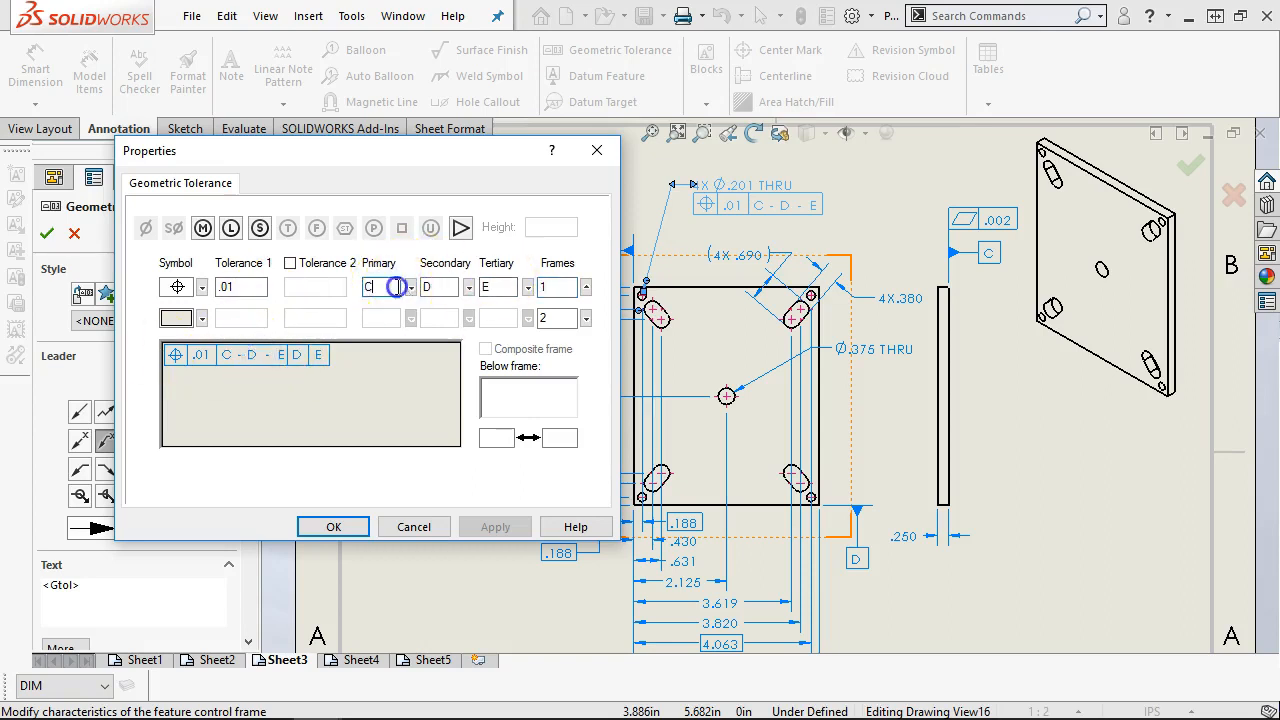
key("BackSpace")
type("C")
left_click(390, 286)
left_click(410, 288)
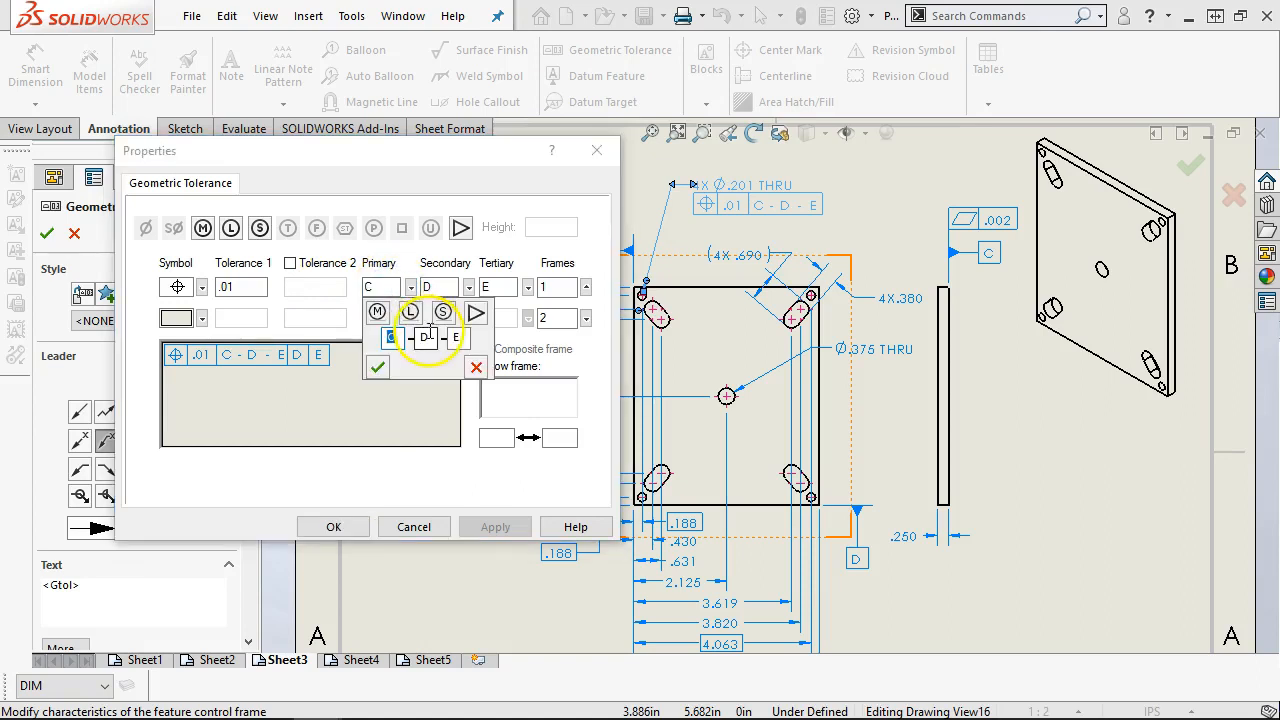
left_click_drag(428, 337, 398, 334)
key("BackSpace")
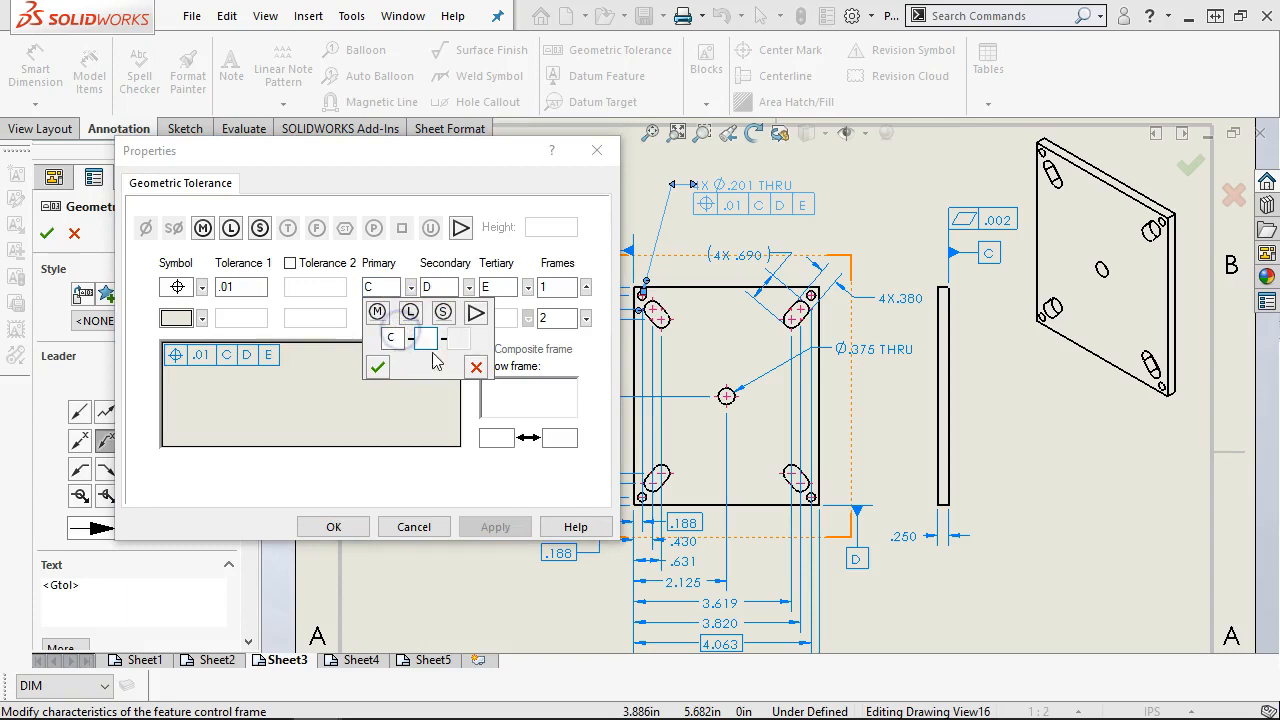
left_click(377, 368)
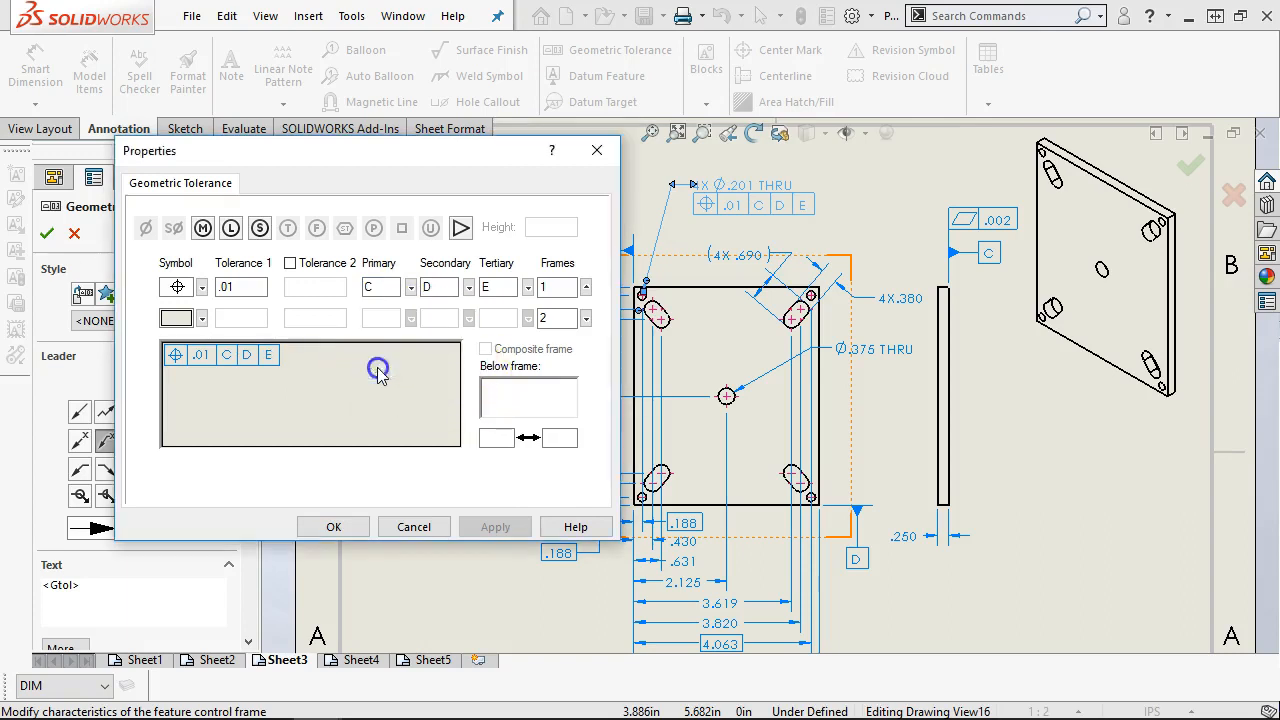
left_click(239, 375)
left_click(232, 366)
left_click(256, 366)
left_click(237, 366)
left_click(333, 526)
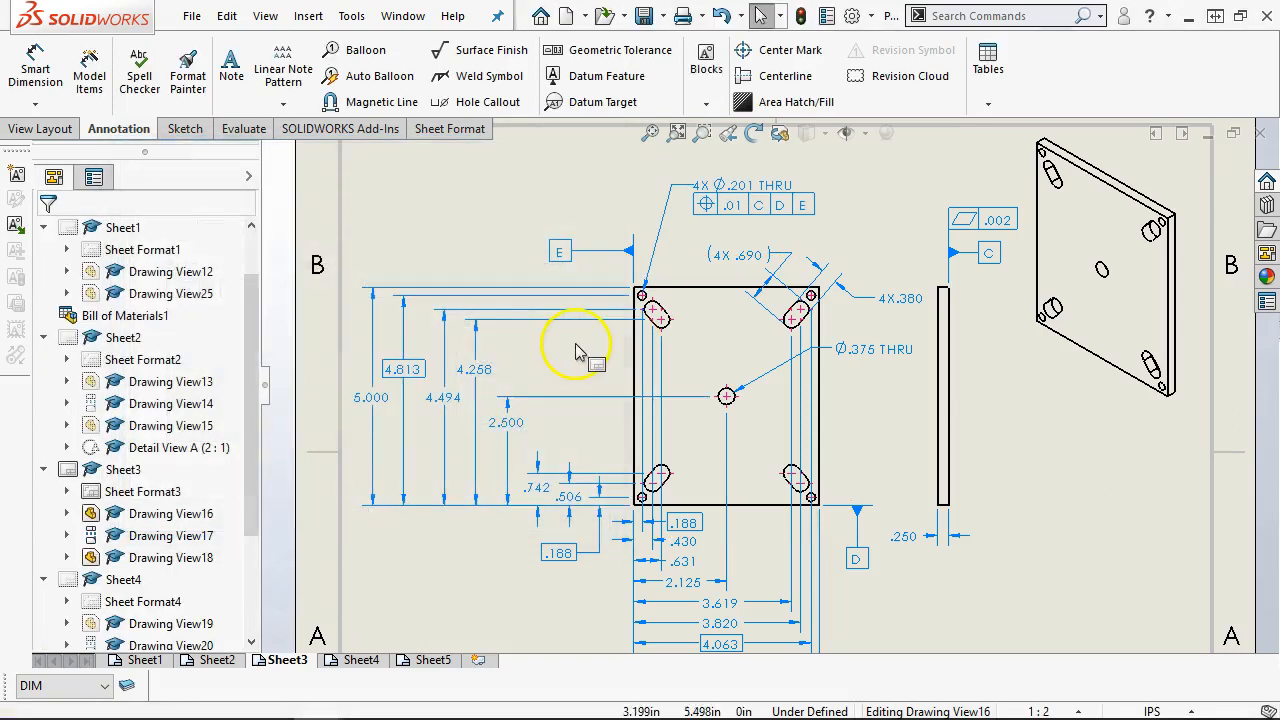
Step: Reopen the corner-hole position frame, try the maximum material condition modifier on the .01 tolerance, and clear it again
left_click(750, 207)
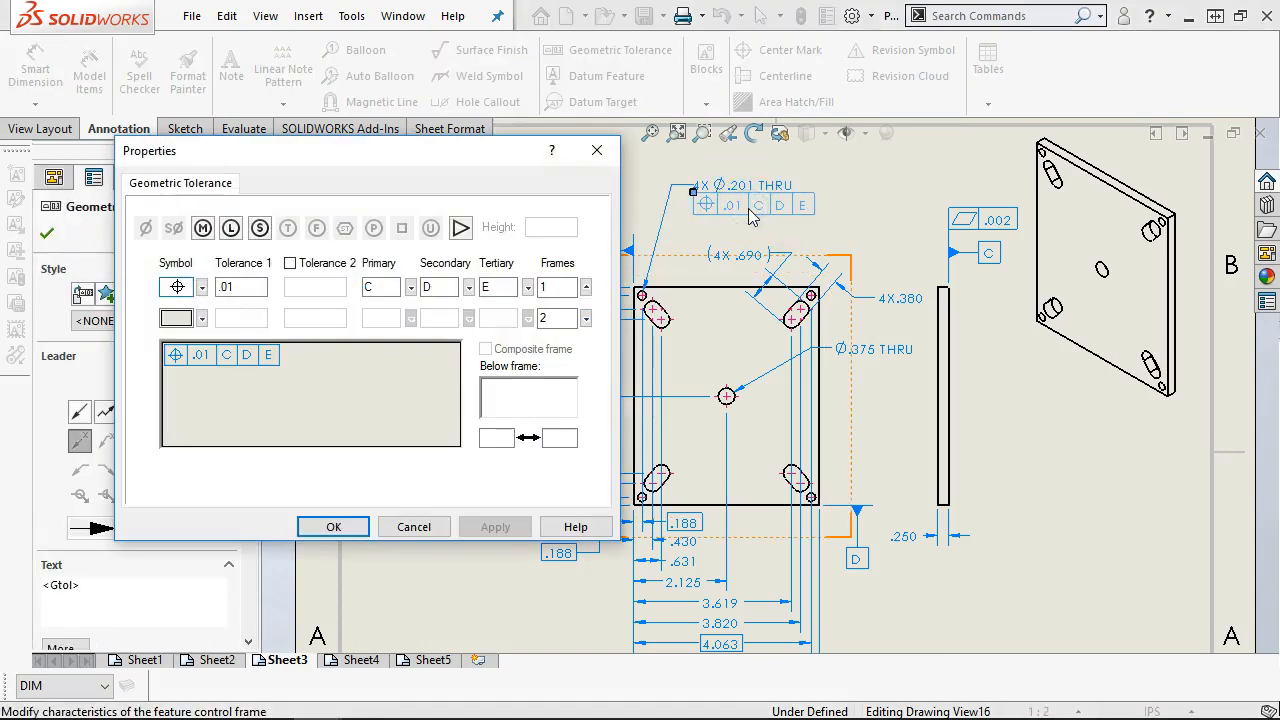
left_click(202, 228)
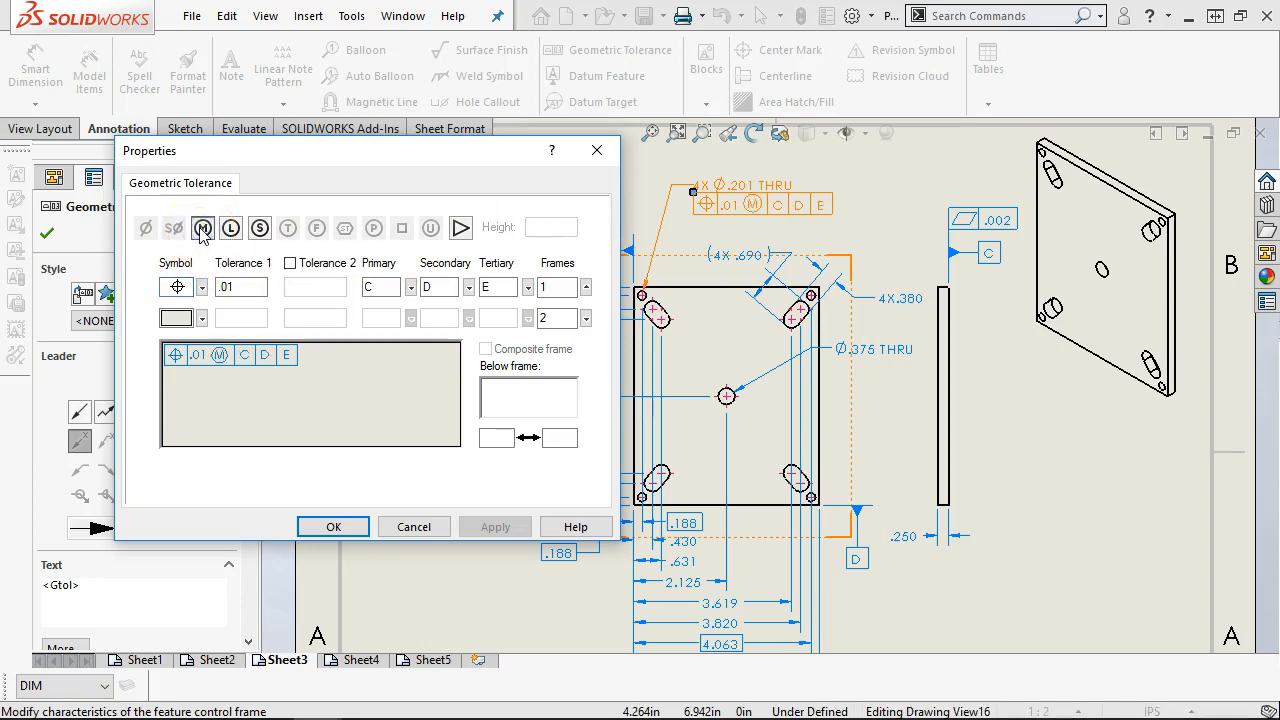
left_click(213, 231)
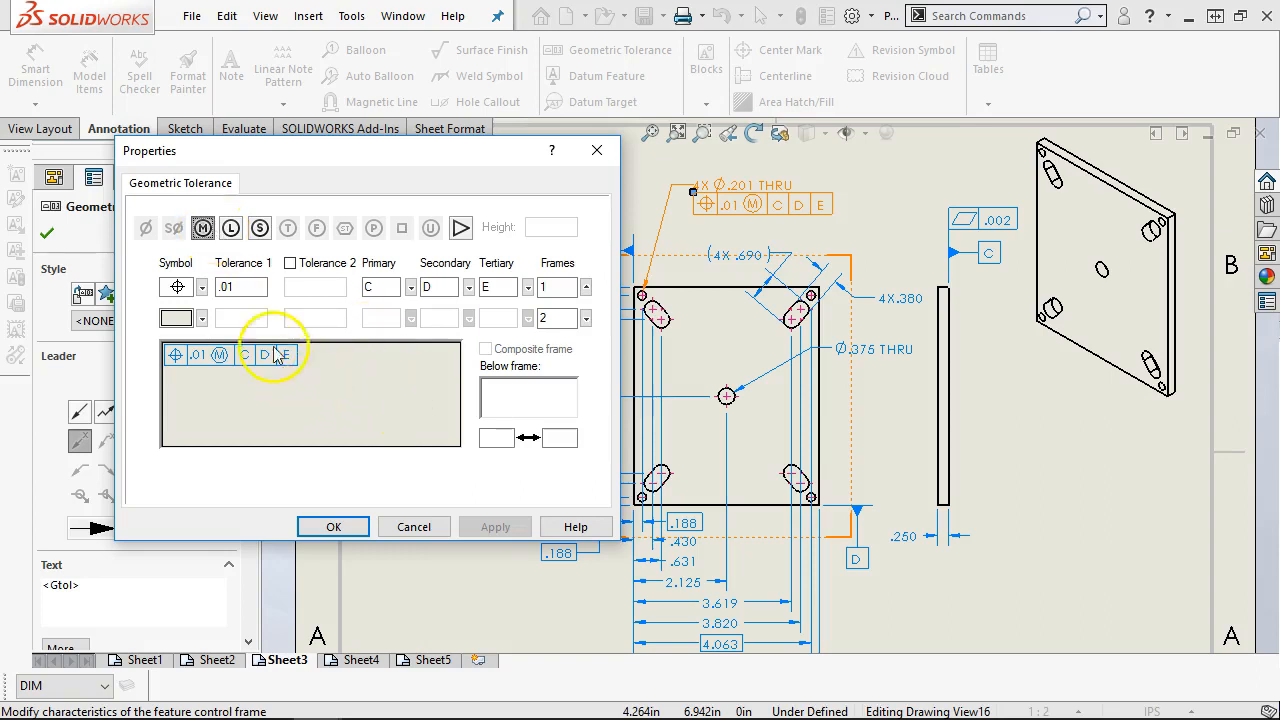
left_click(202, 228)
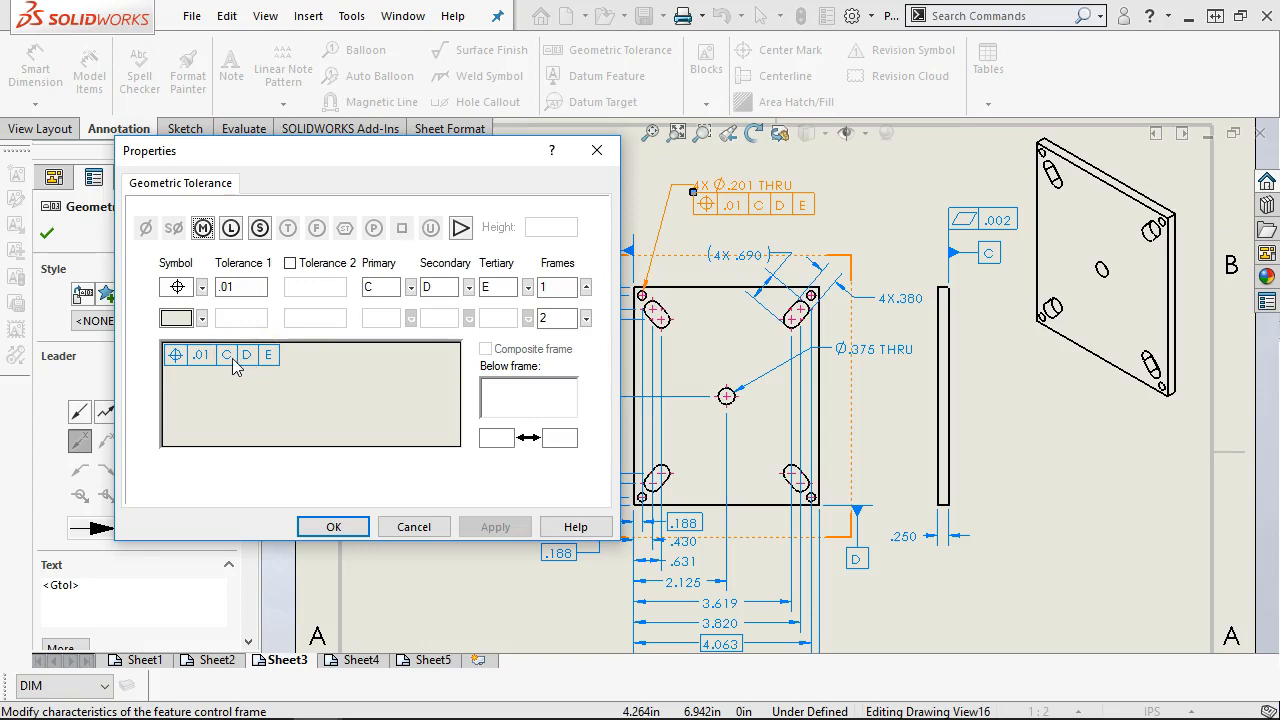
Step: Apply the maximum material condition modifier to primary datum C and accept the geometric tolerance
left_click(410, 287)
left_click(375, 312)
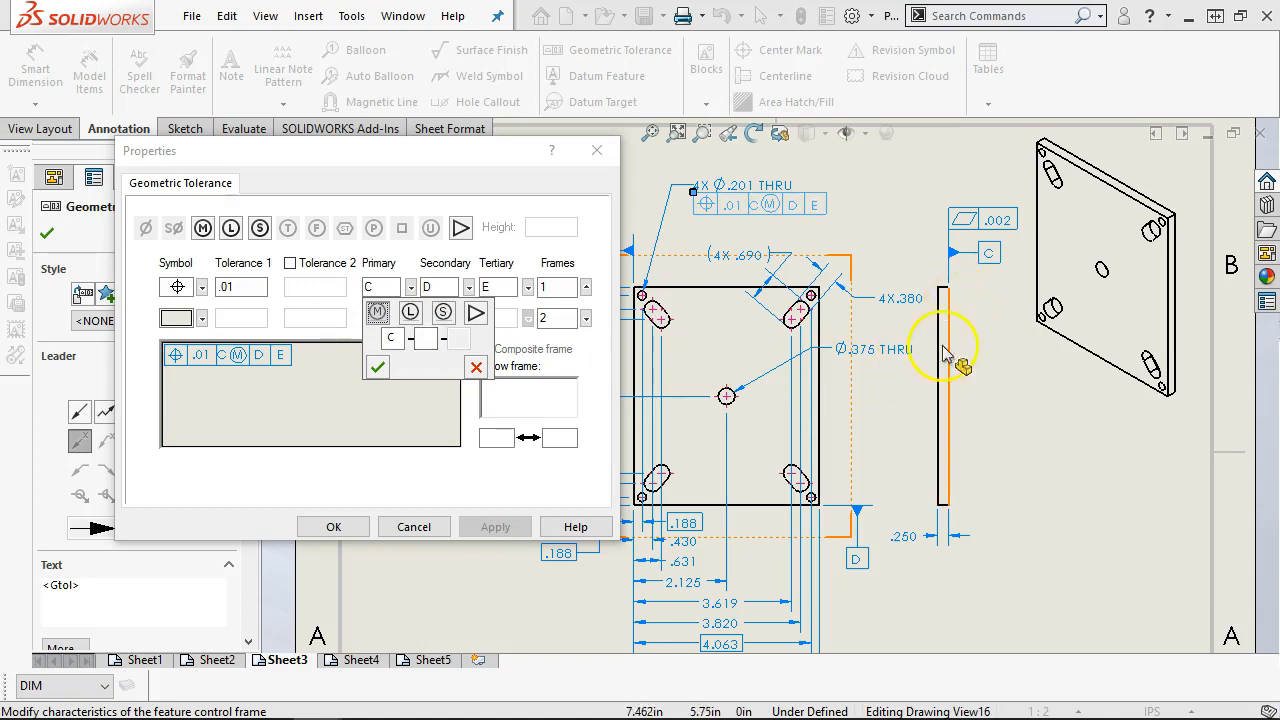
left_click(727, 398)
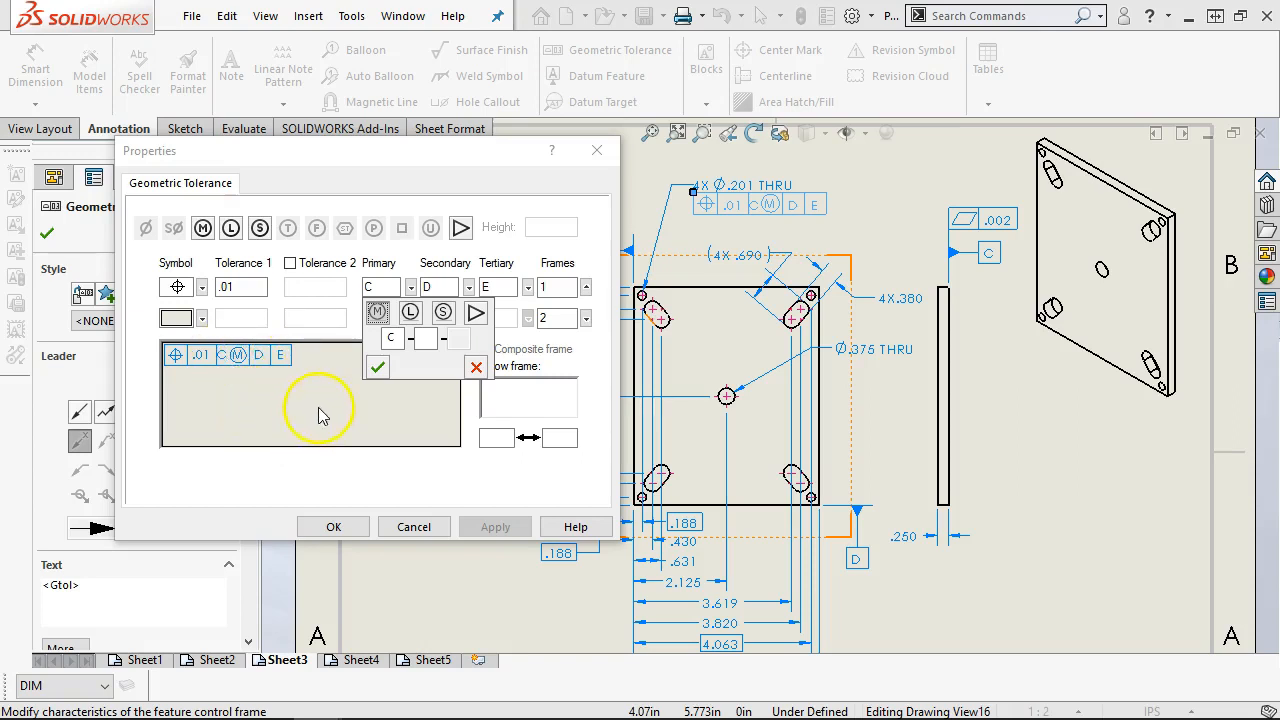
left_click(373, 367)
left_click(333, 527)
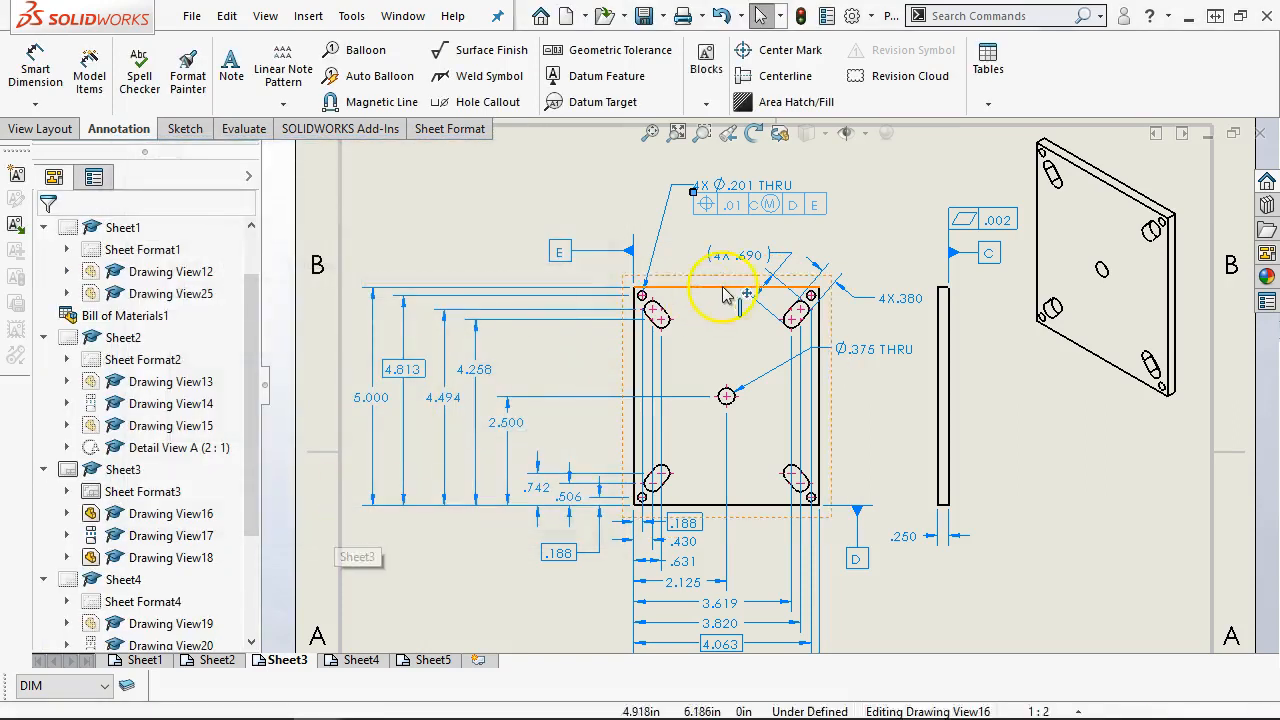
Step: Move the maximum material condition modifier from datum C to the .01 tolerance in the corner-hole position frame
left_click(750, 188)
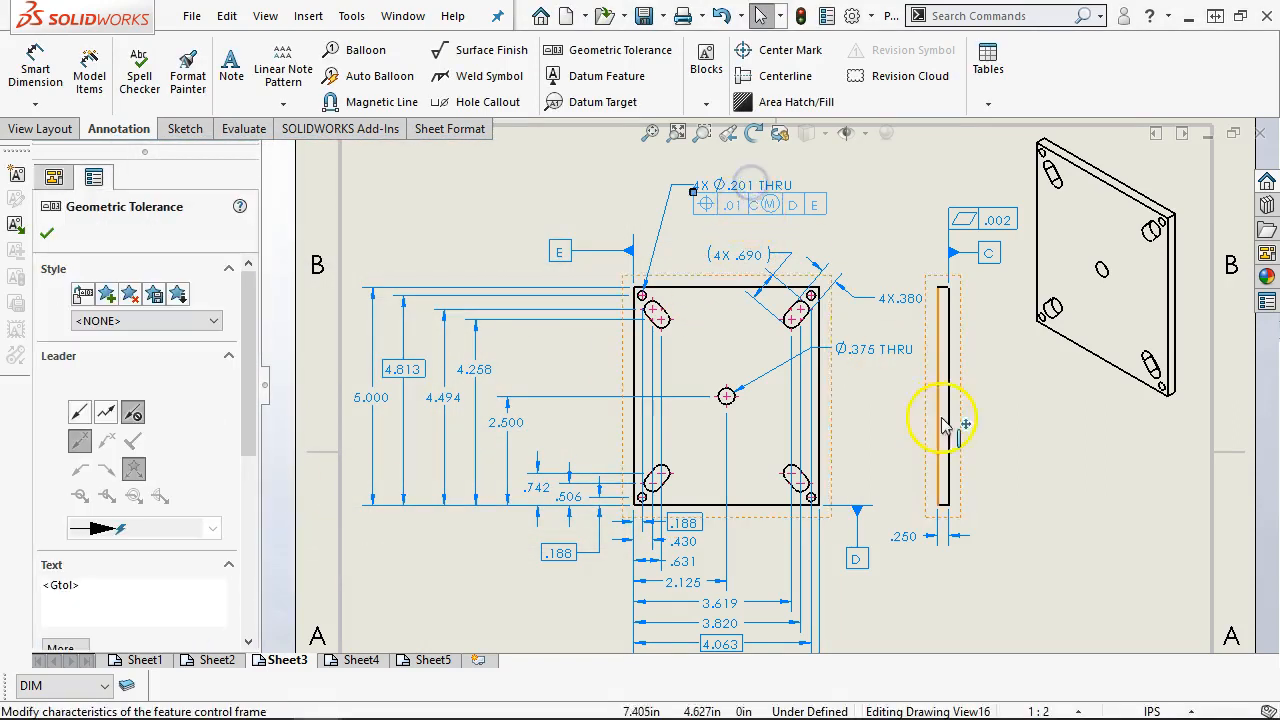
double_click(771, 236)
left_click(201, 227)
left_click(396, 288)
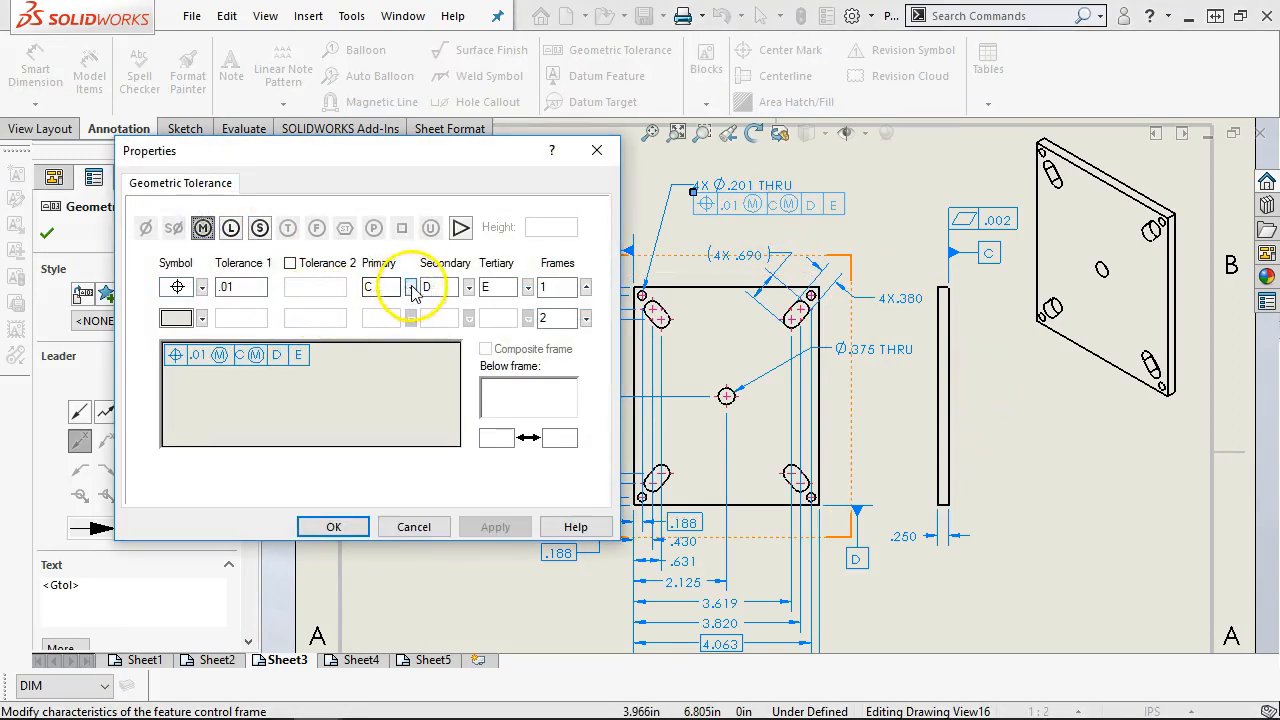
left_click(377, 311)
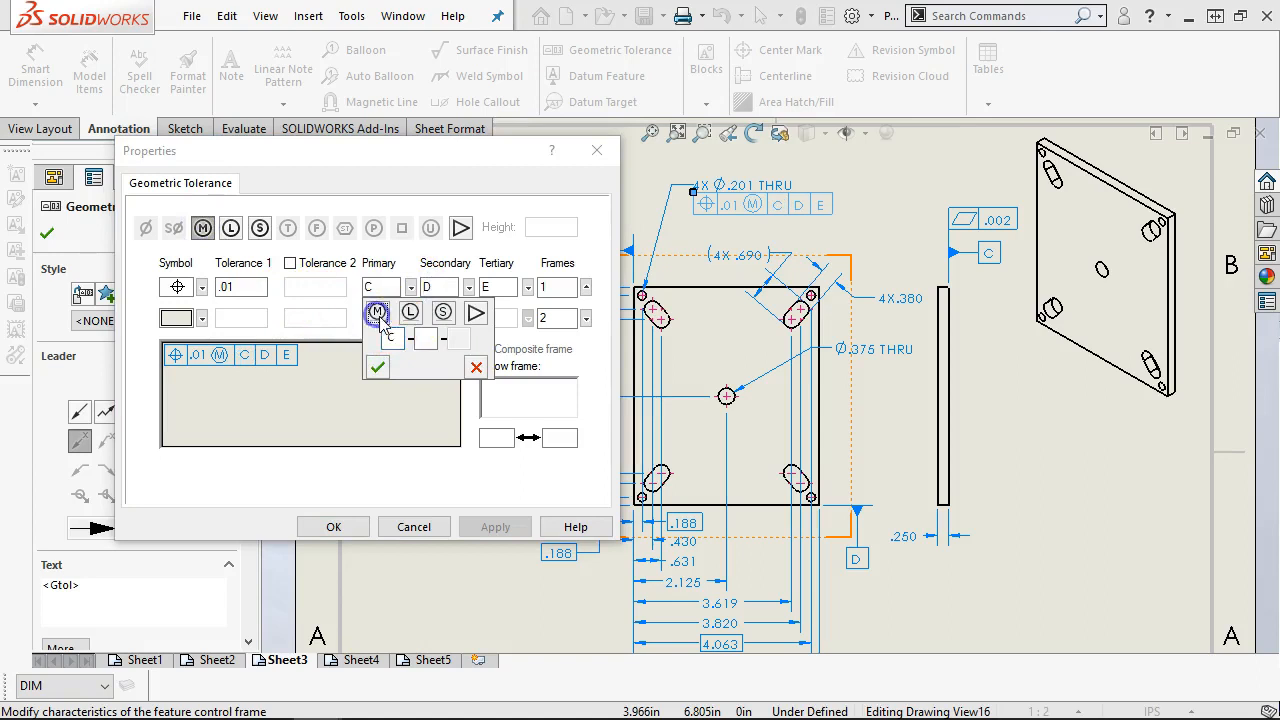
left_click(377, 367)
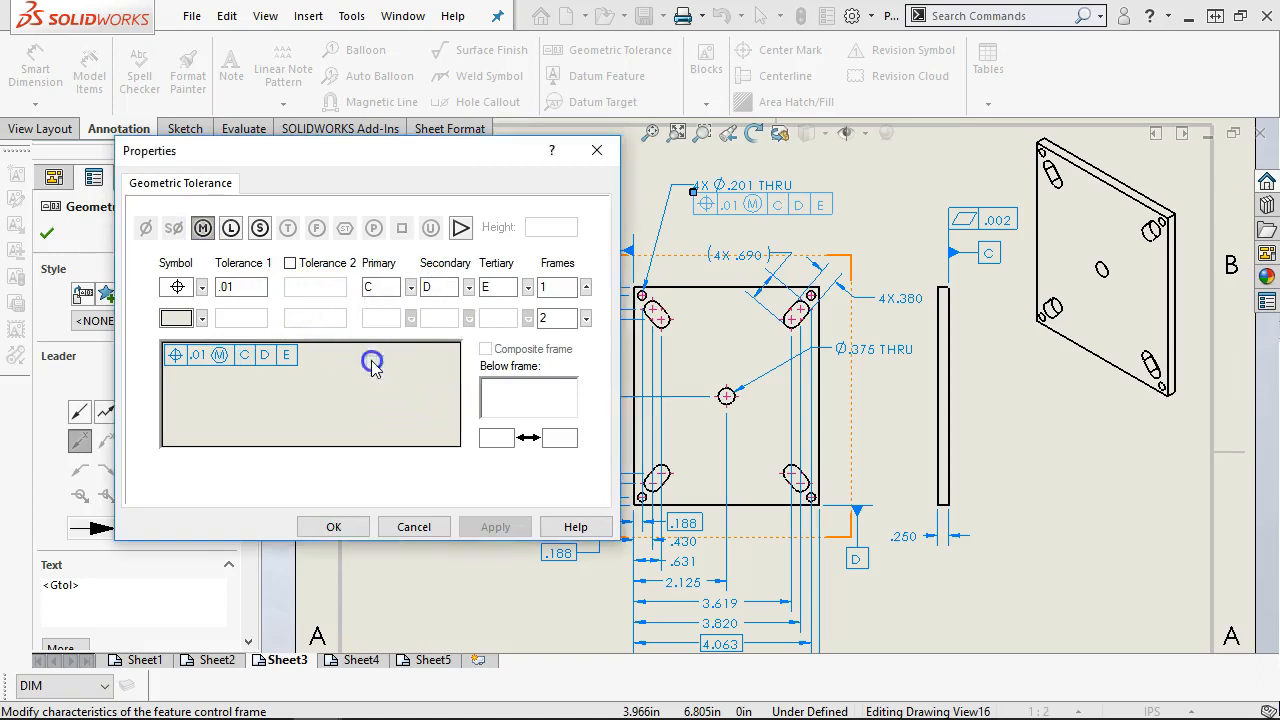
left_click(238, 368)
left_click(333, 527)
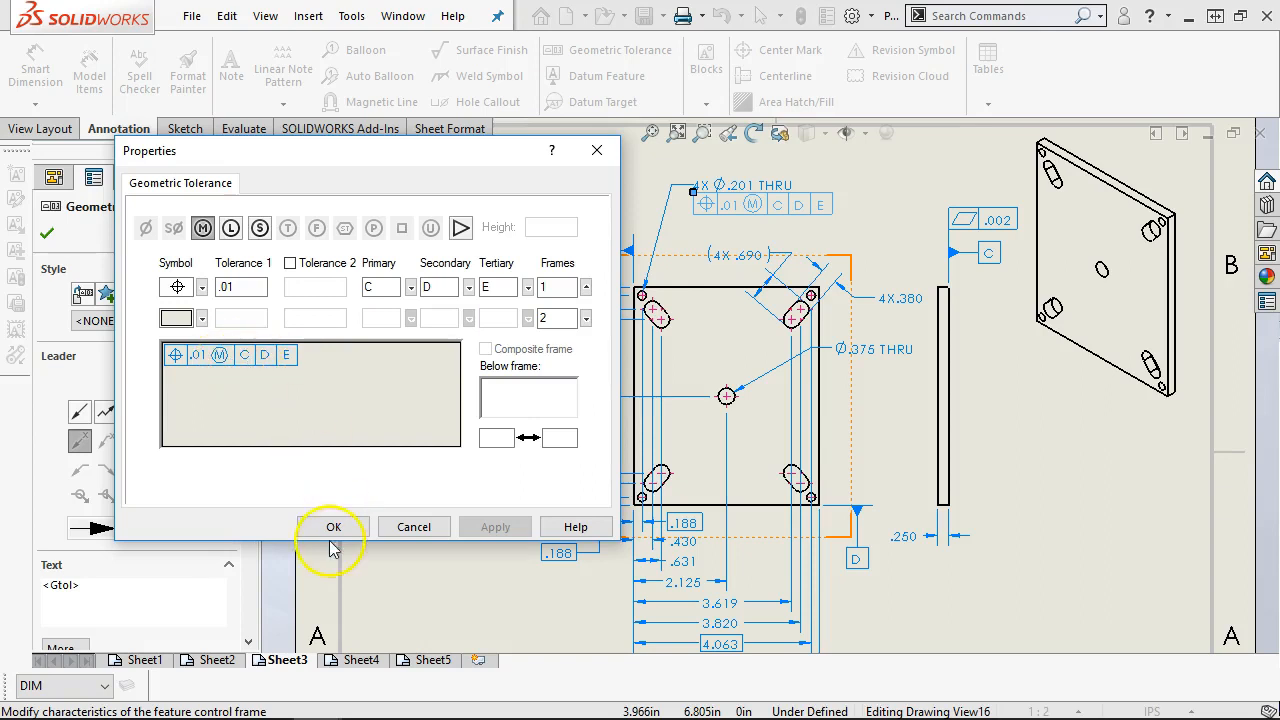
left_click(1018, 444)
Step: On Sheet4, attach a position tolerance frame with a .01 tolerance to the 4X Ø.159 THRU ALL, 10-32 UNF hole callout
key("f")
scroll(1030, 452, "up", 2)
scroll(777, 443, "down", 3)
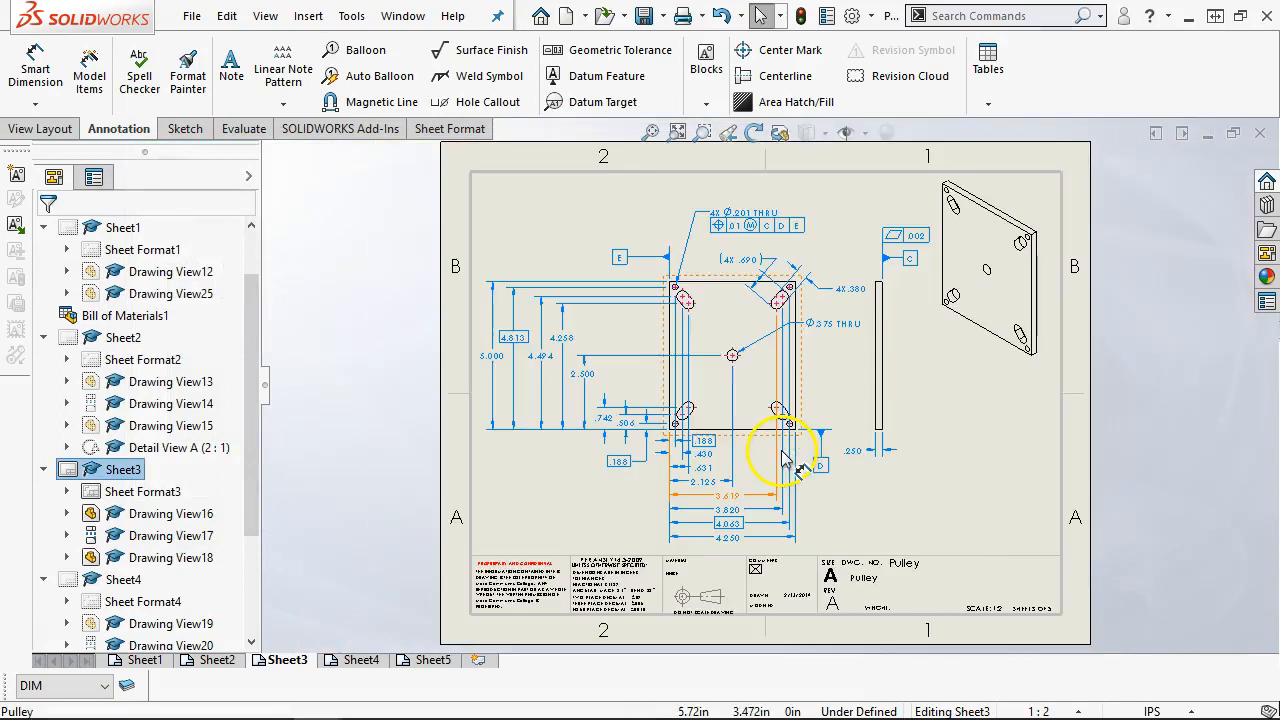
scroll(820, 380, "down", 3)
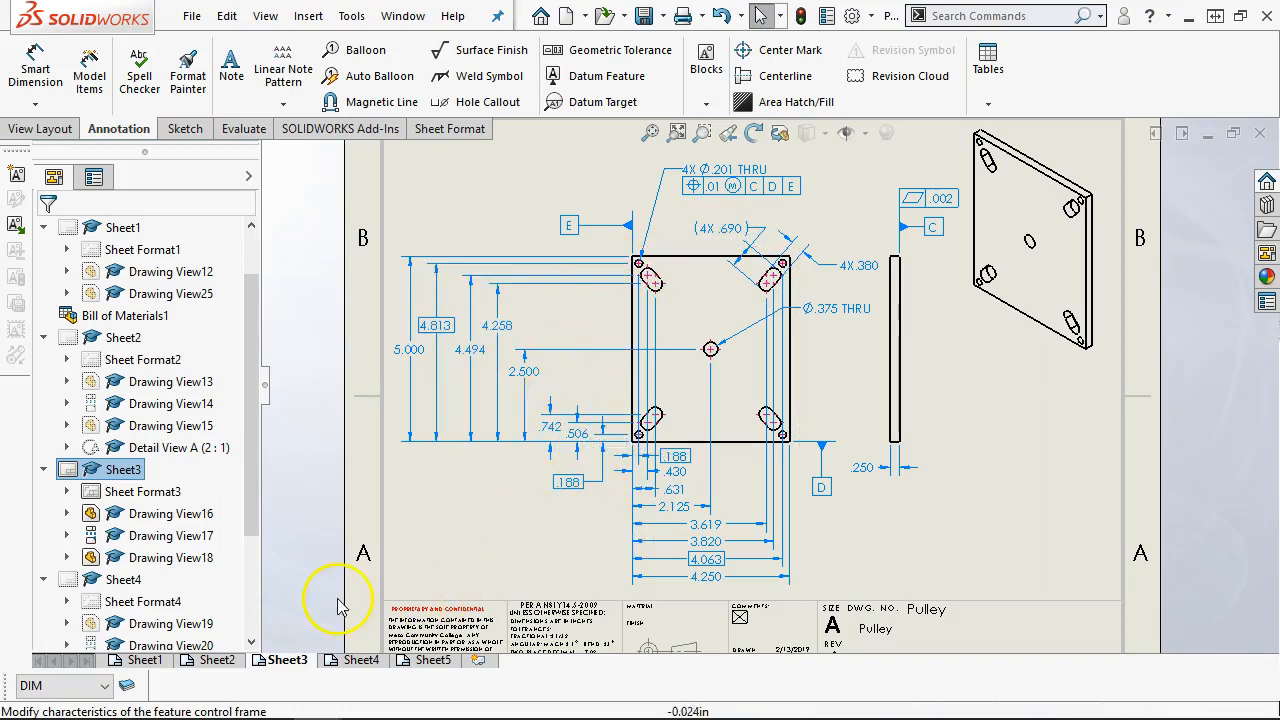
left_click(362, 660)
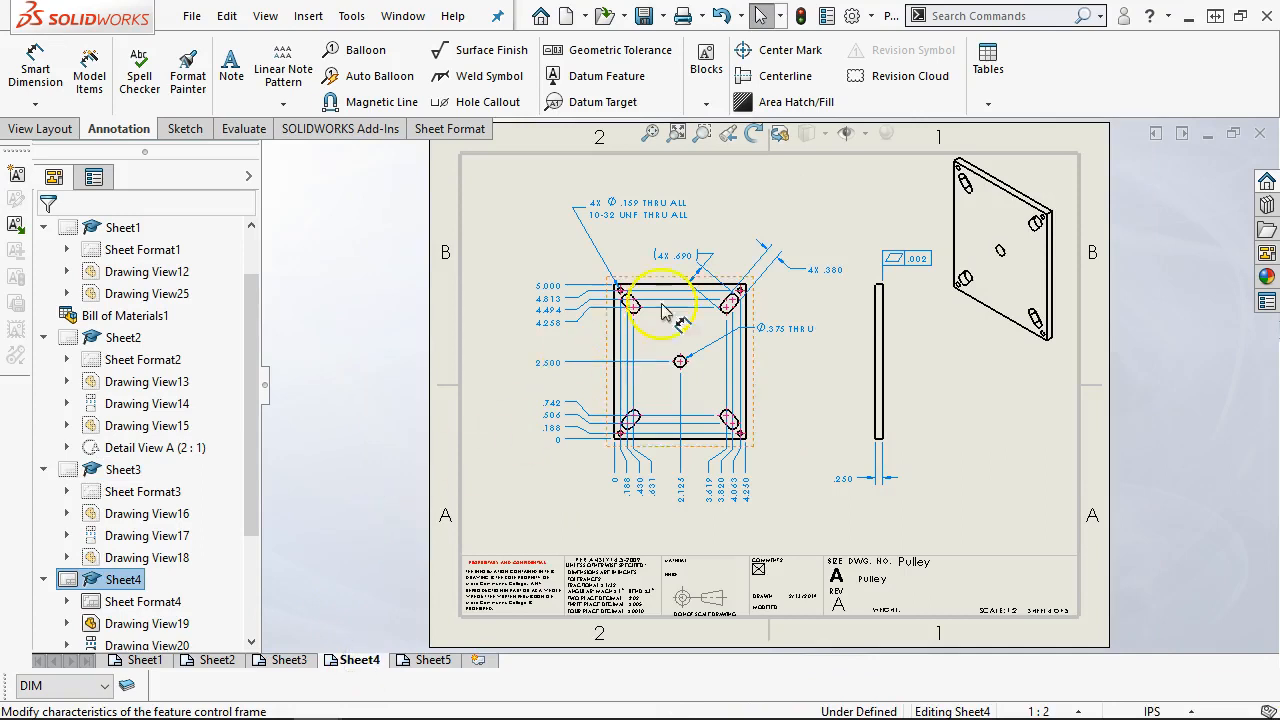
scroll(650, 232, "down", 2)
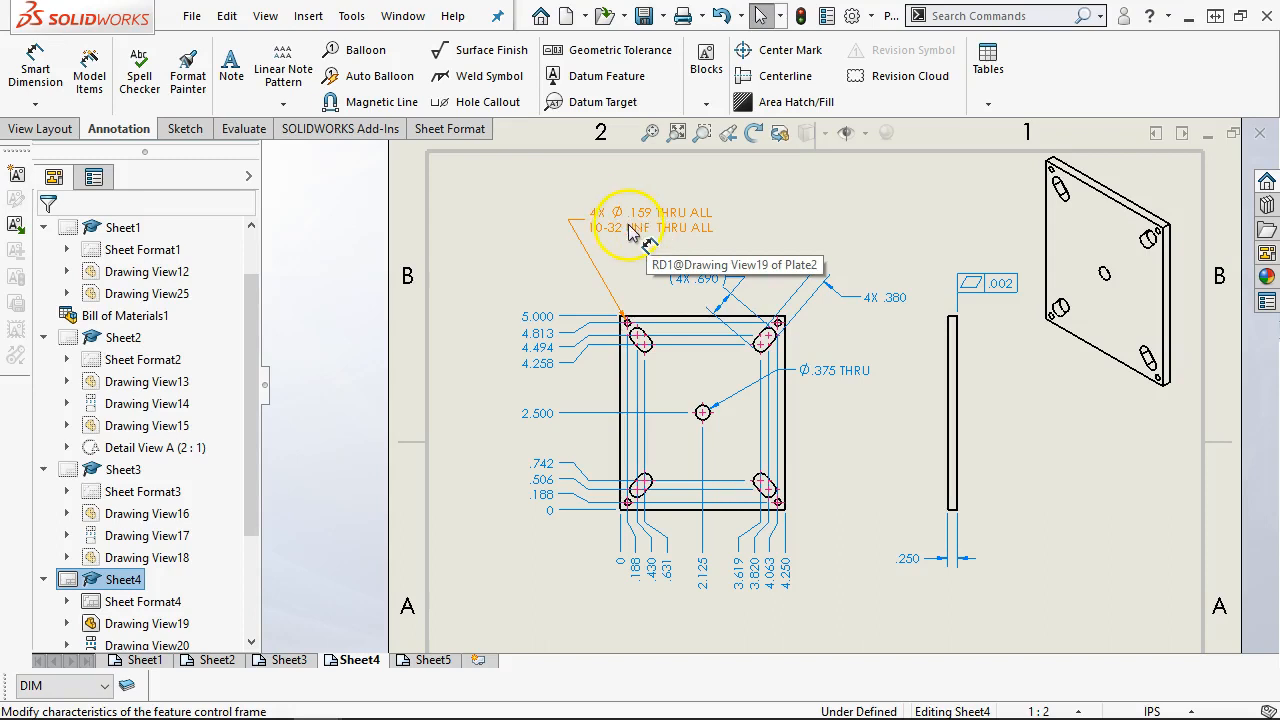
left_click(628, 227)
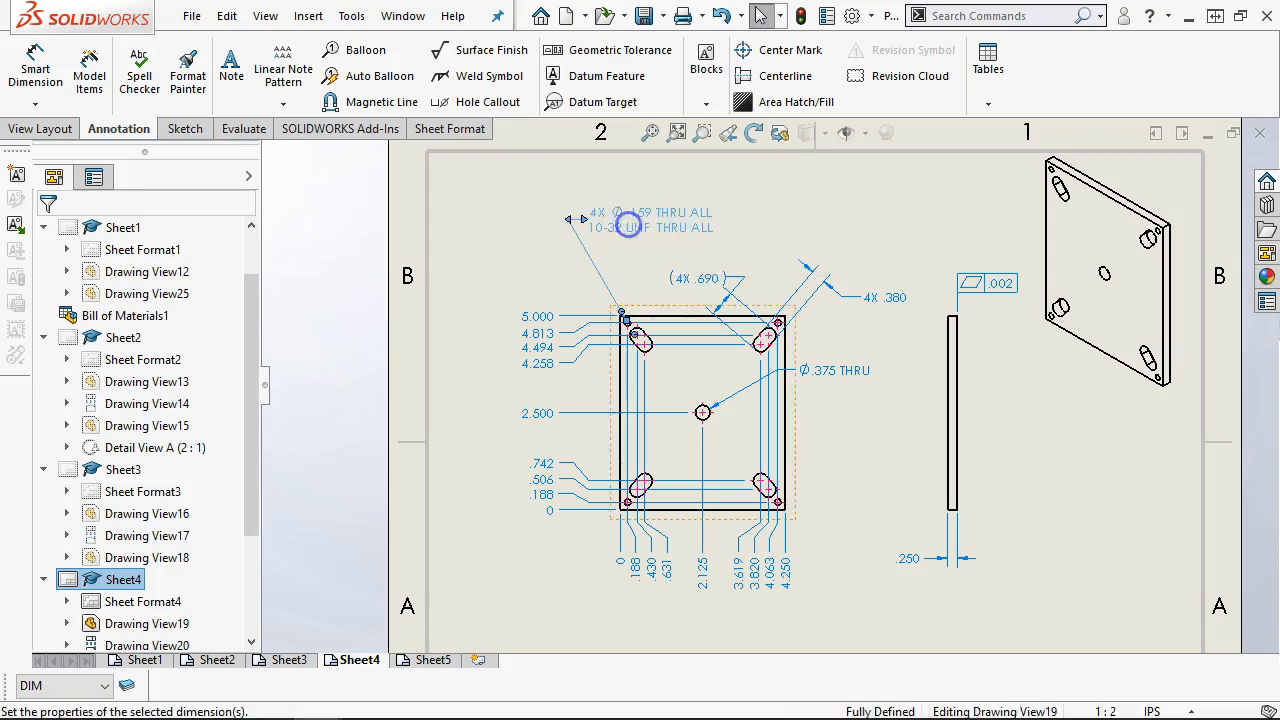
left_click(621, 55)
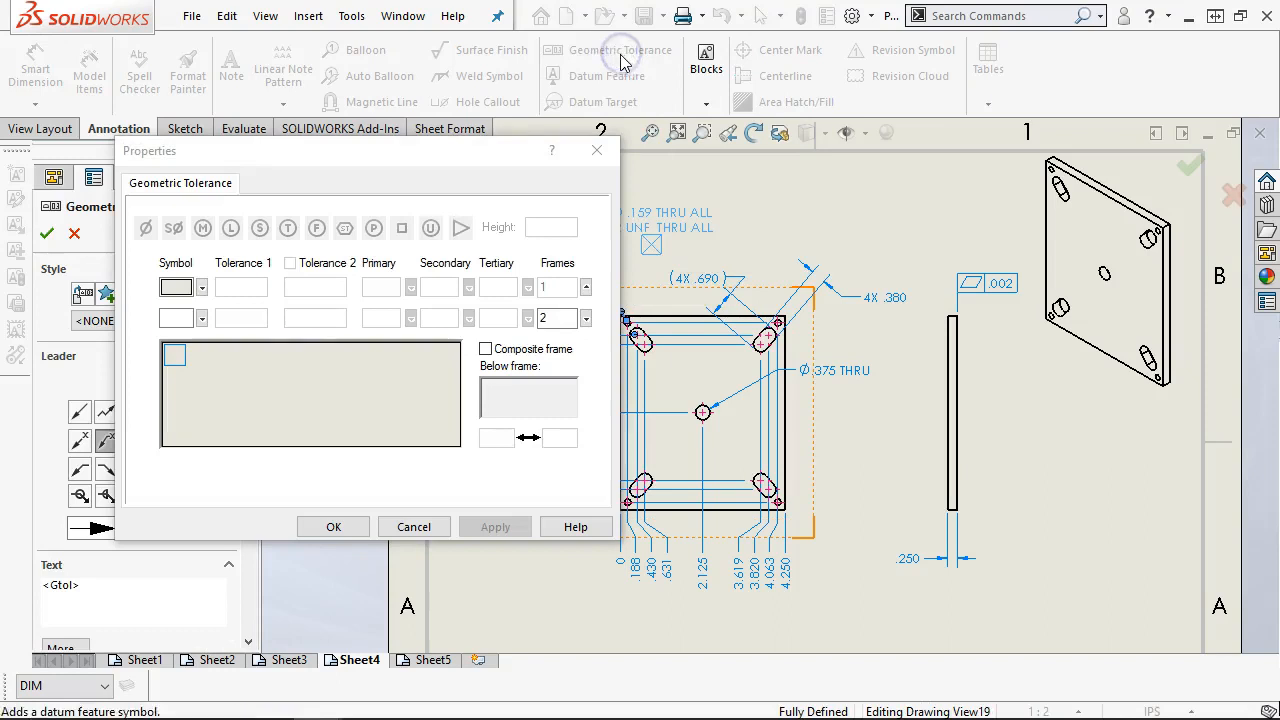
left_click(192, 287)
left_click(270, 340)
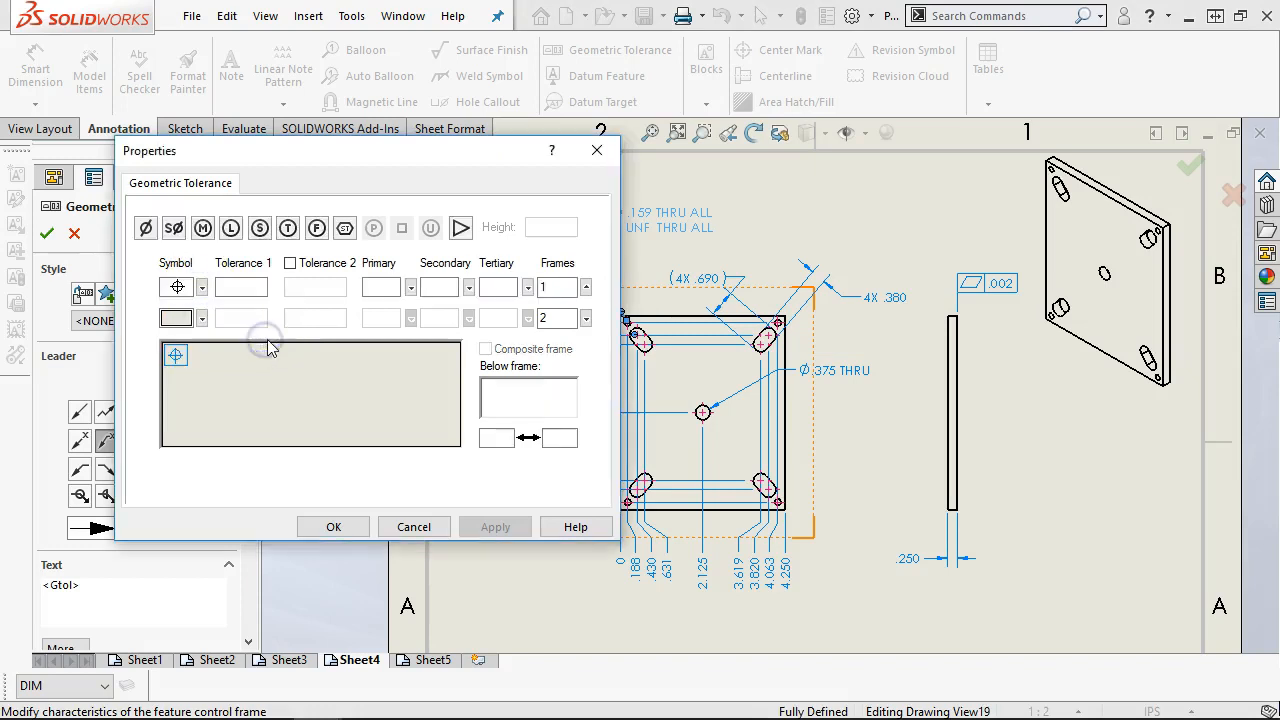
left_click(242, 288)
type(".01")
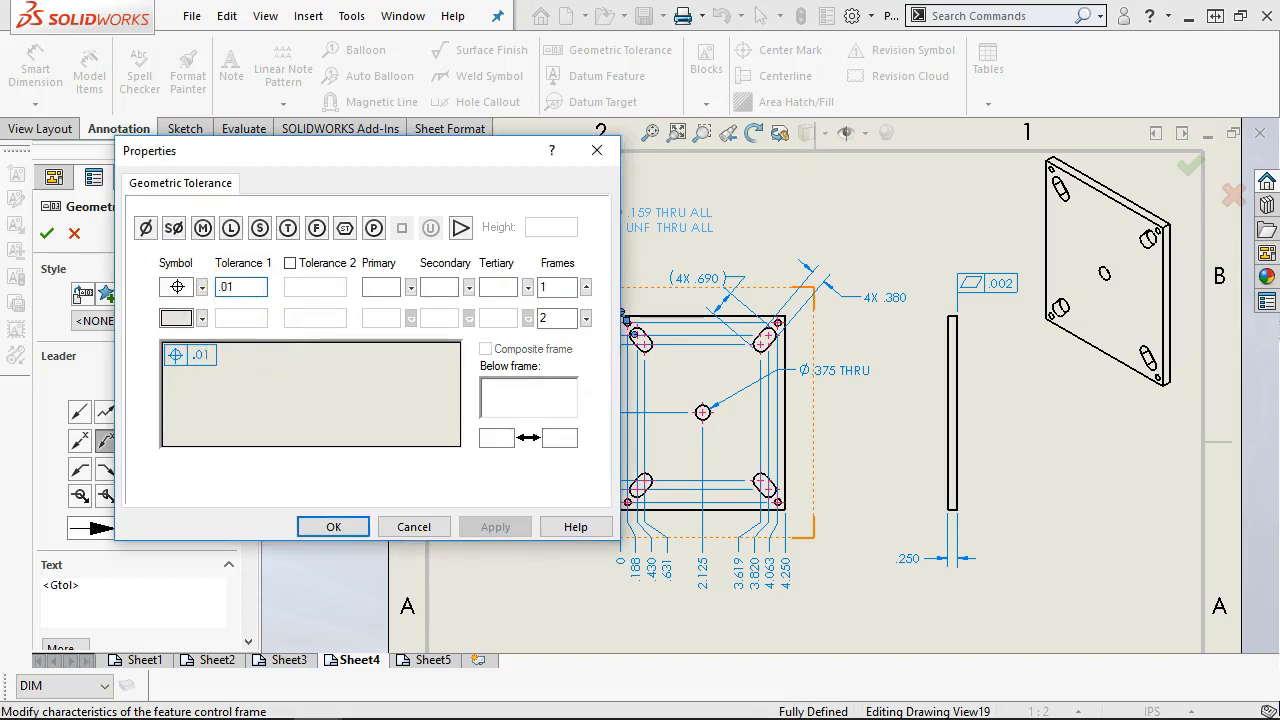
Step: Enter C, D and E as the primary, secondary and tertiary datums of the tapped-hole position frame and accept it
left_click(375, 288)
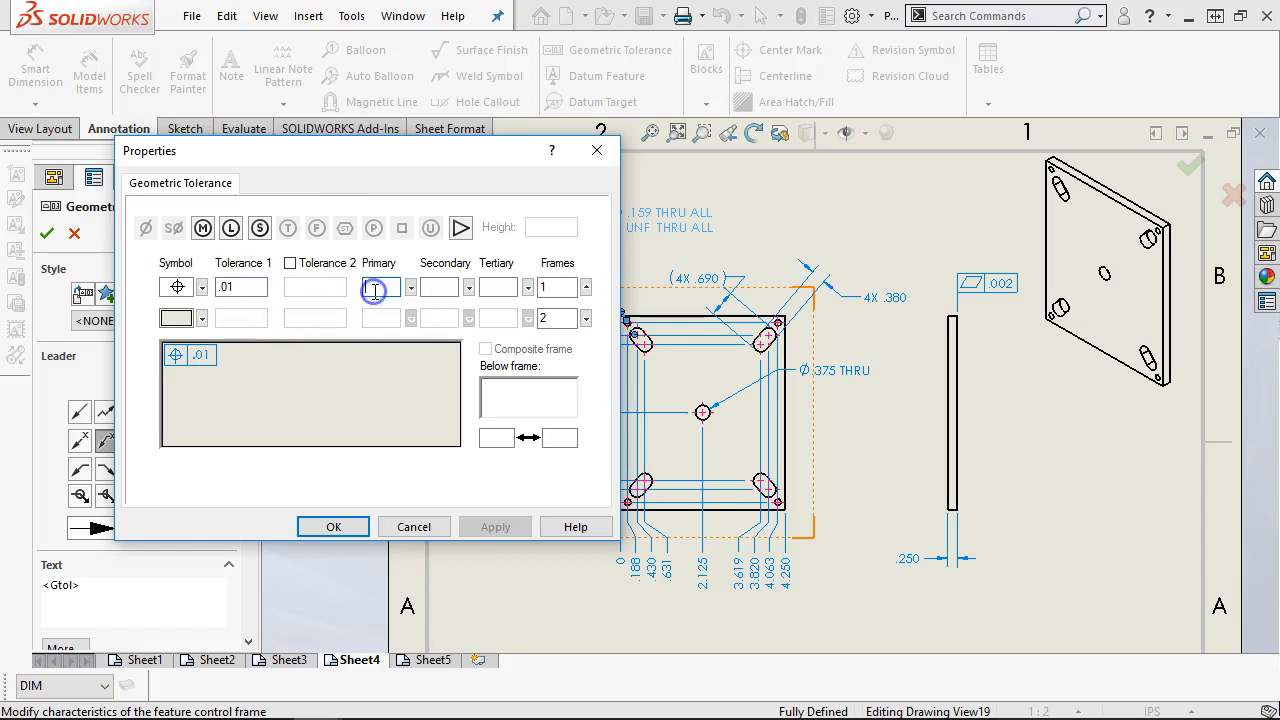
type("A")
left_click_drag(398, 288, 321, 286)
type("C")
left_click(425, 288)
type("D")
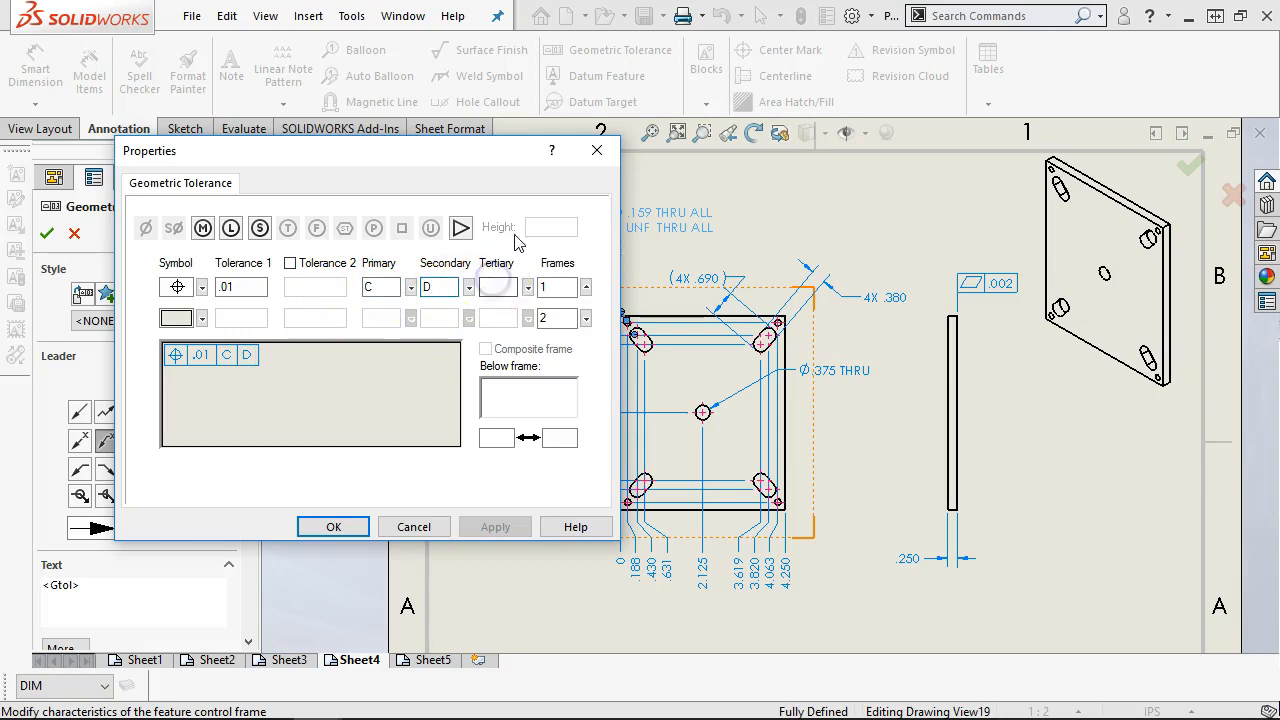
left_click(494, 288)
type("E")
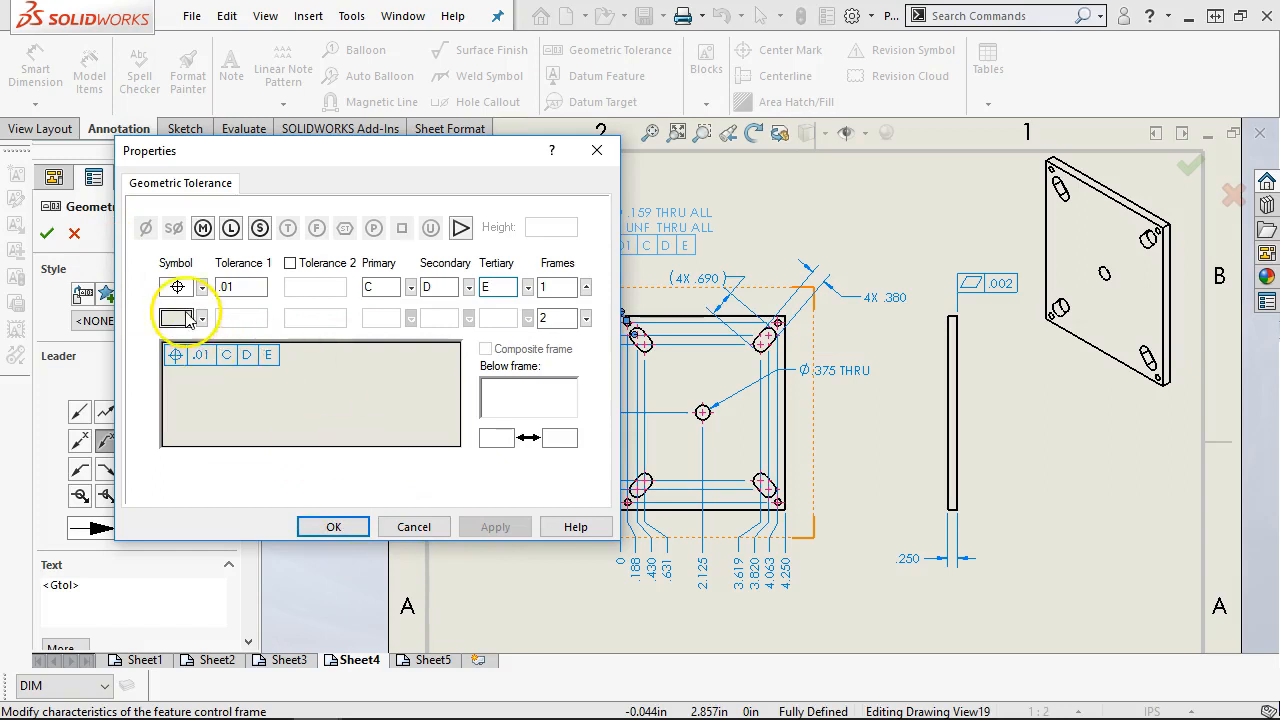
left_click(509, 440)
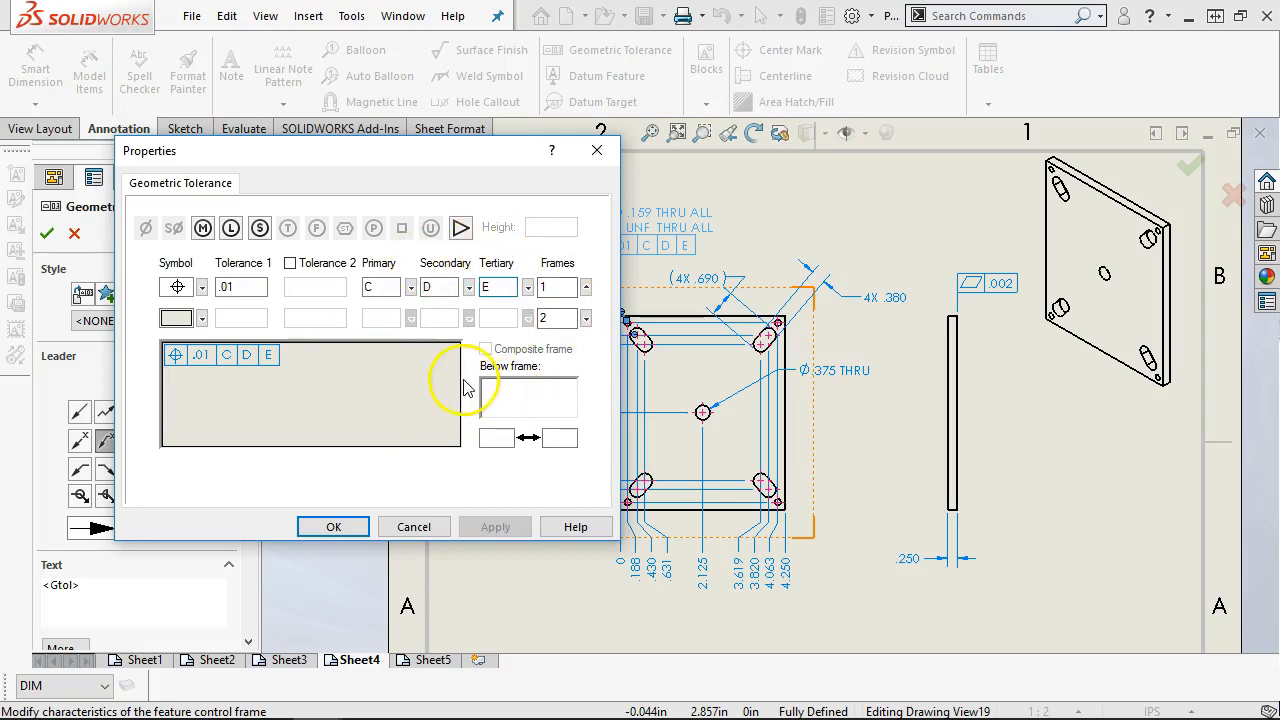
left_click(334, 526)
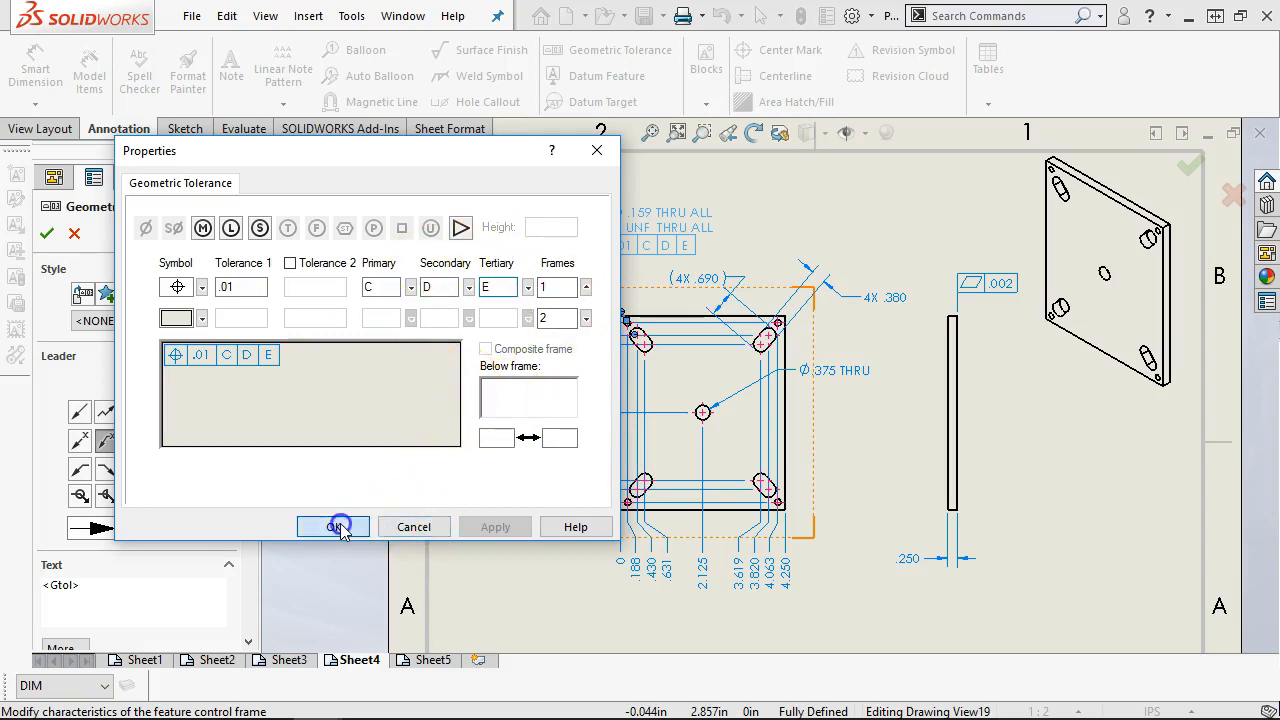
Step: Add a new drawing sheet after Sheet5, reusing the existing blocks instead of renaming them
scroll(830, 500, "up", 2)
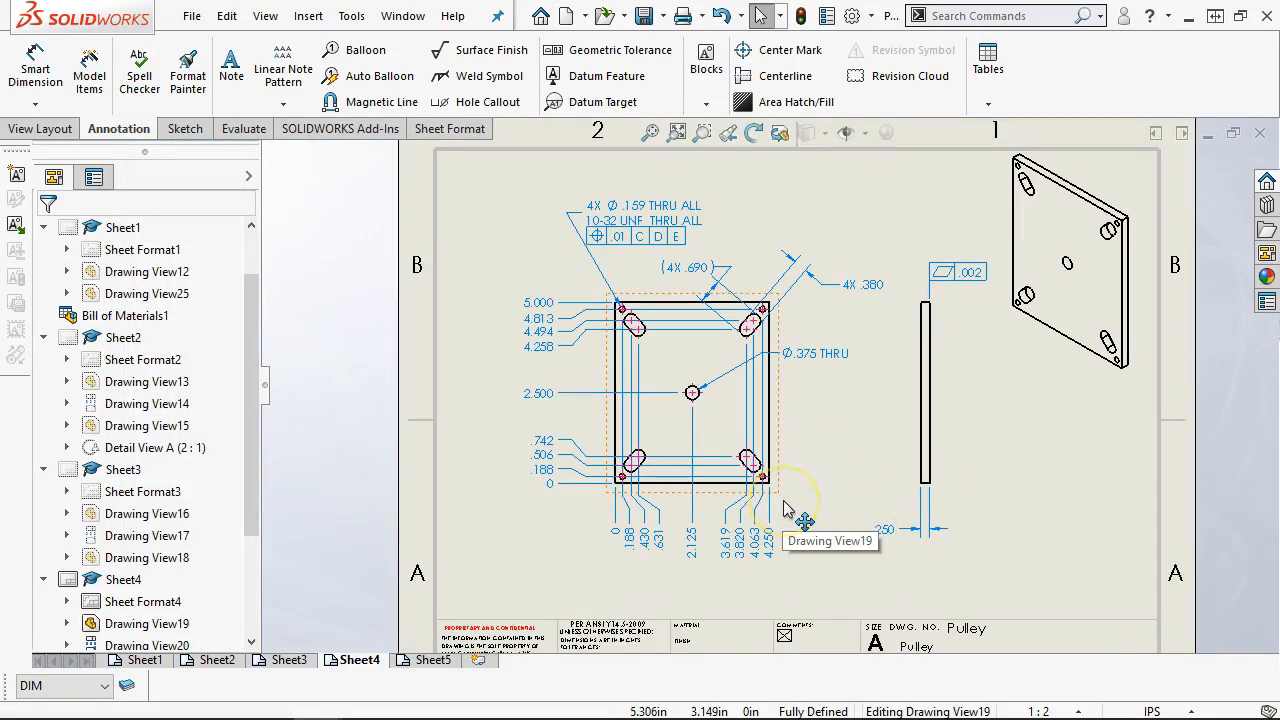
left_click(428, 661)
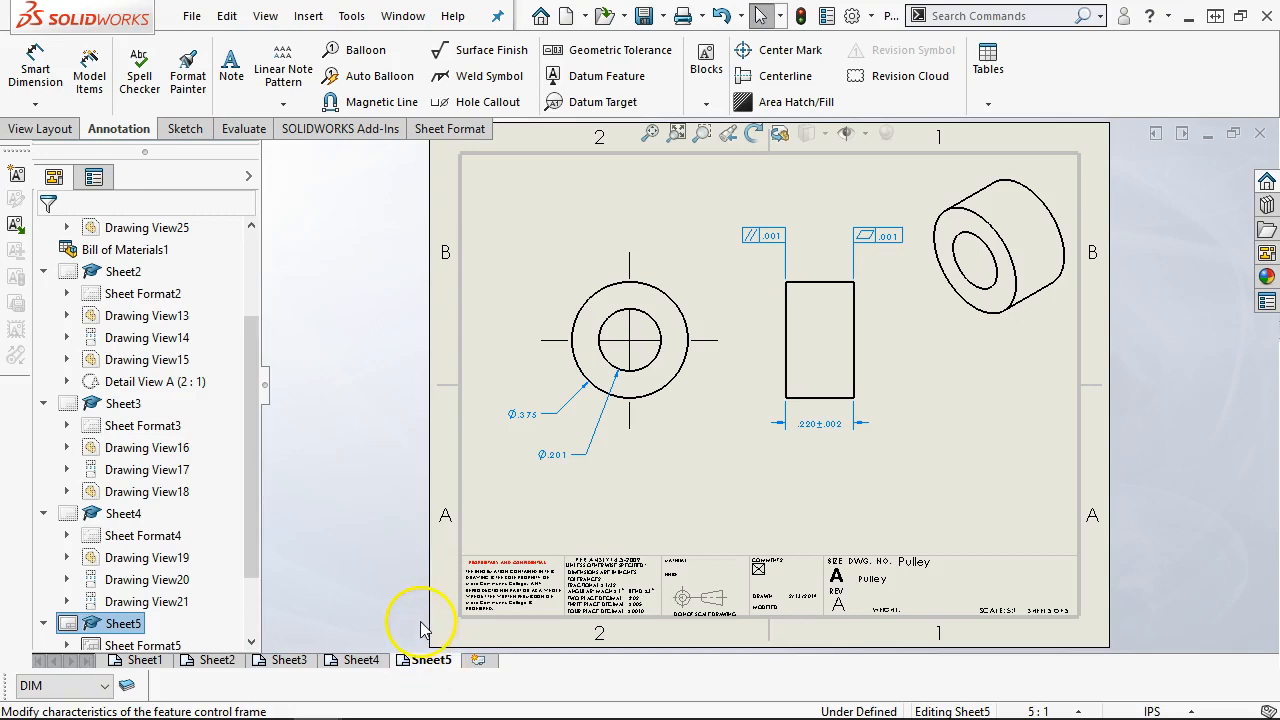
left_click(479, 661)
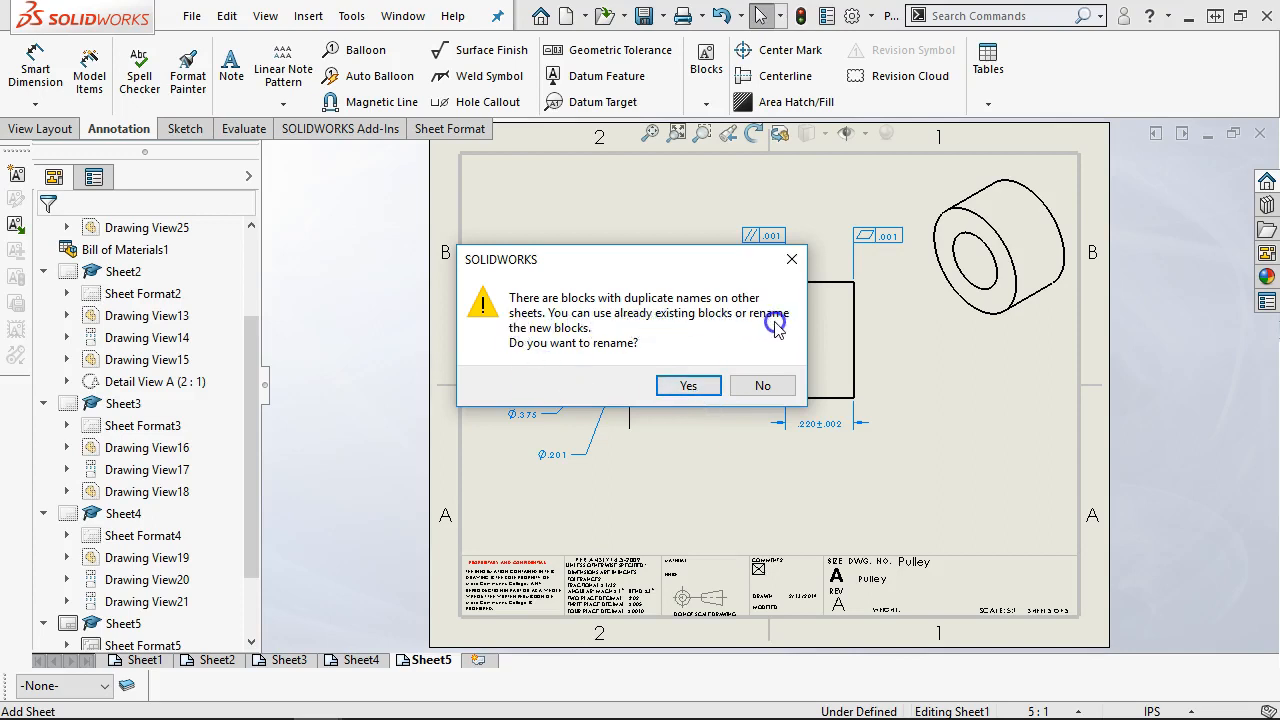
left_click(758, 386)
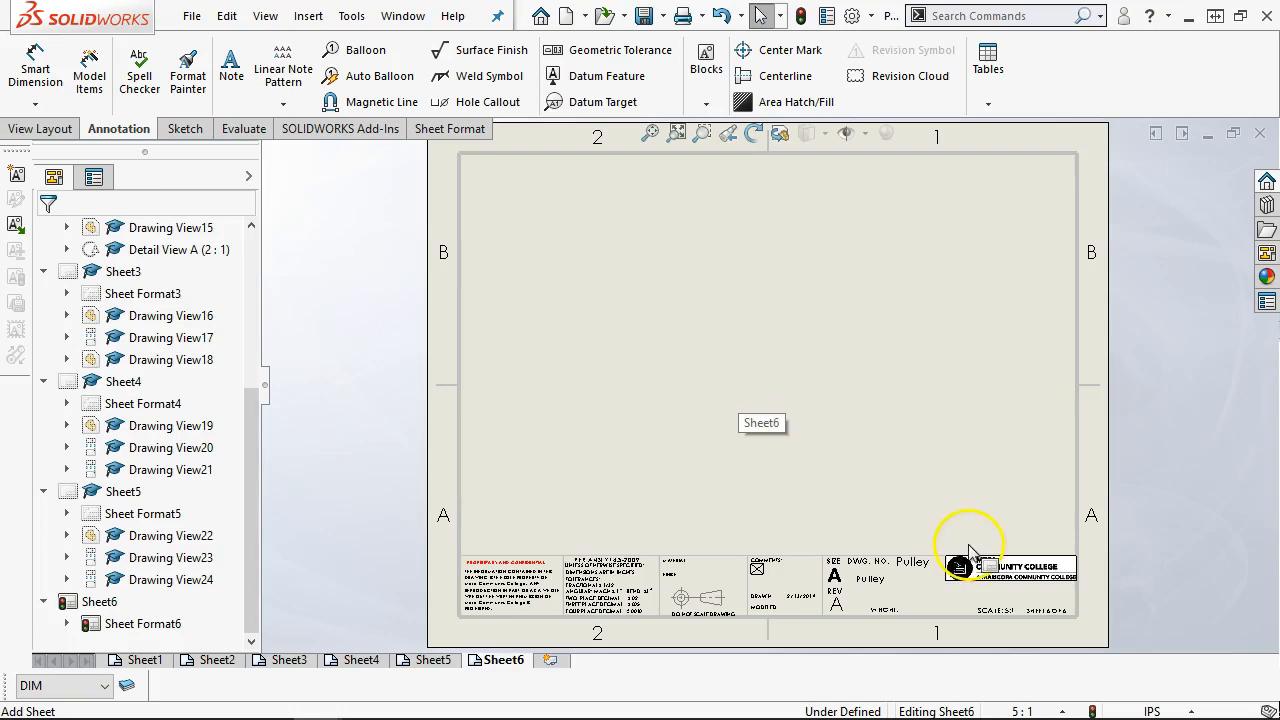
left_click(438, 662)
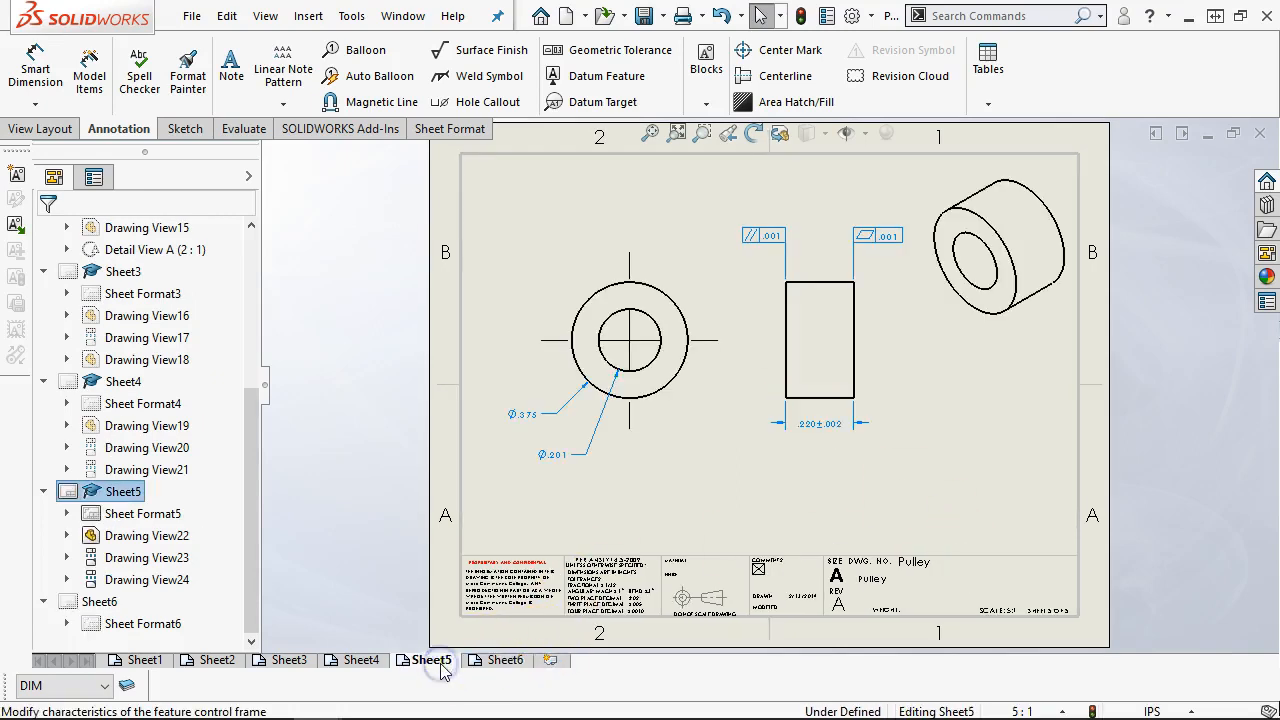
left_click(502, 662)
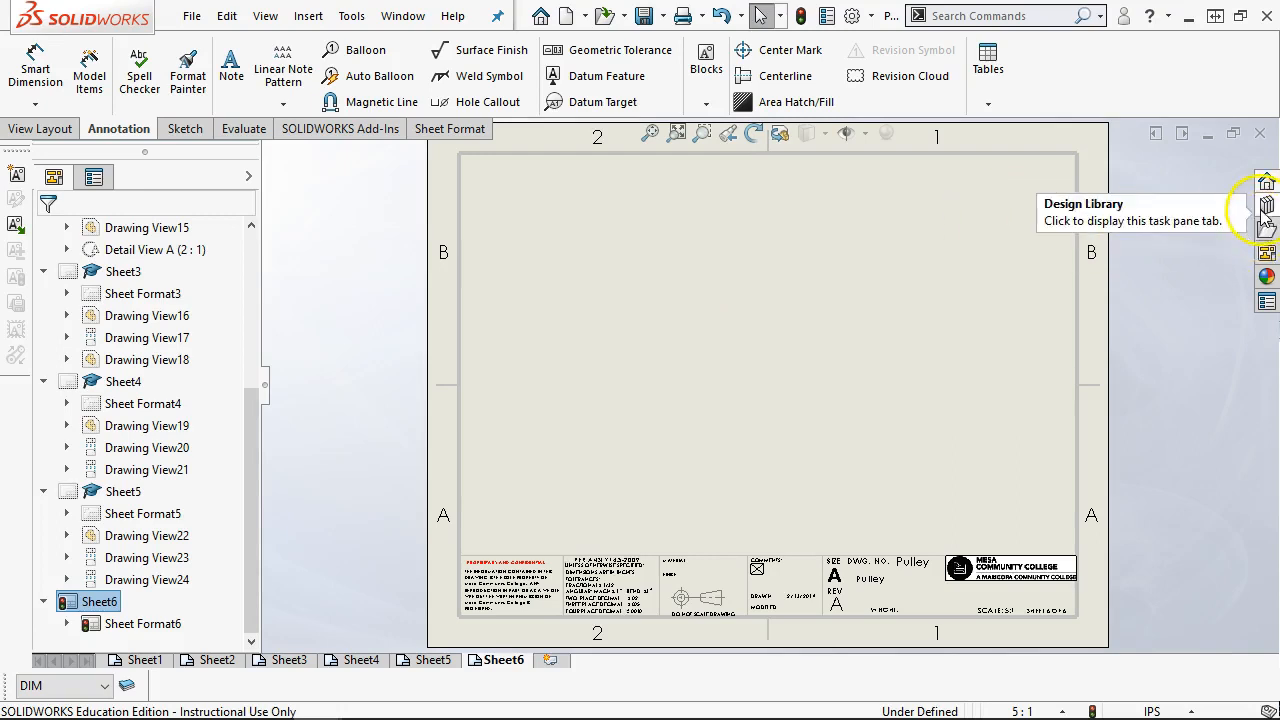
Step: Place the front view of AXLE.SLDPRT on Sheet6 with one projected side view beside it
left_click(1266, 253)
left_click(1104, 154)
left_click(1050, 185)
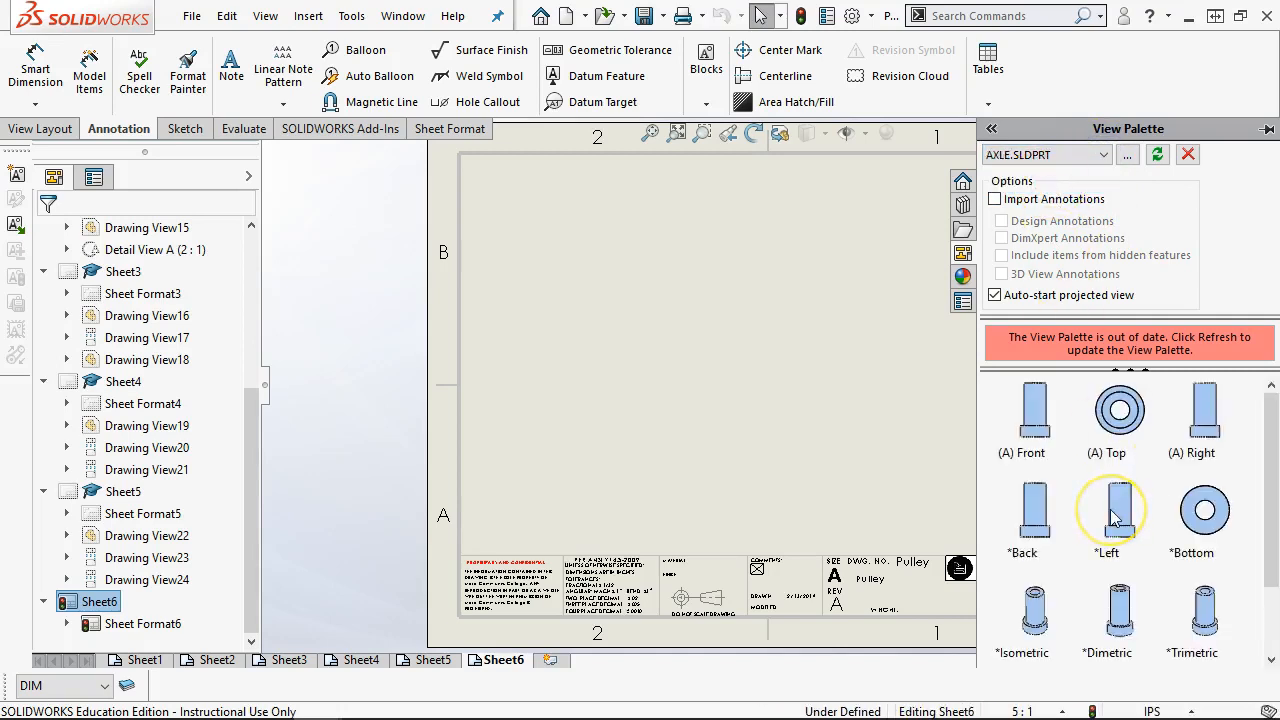
left_click_drag(1118, 513, 1100, 497)
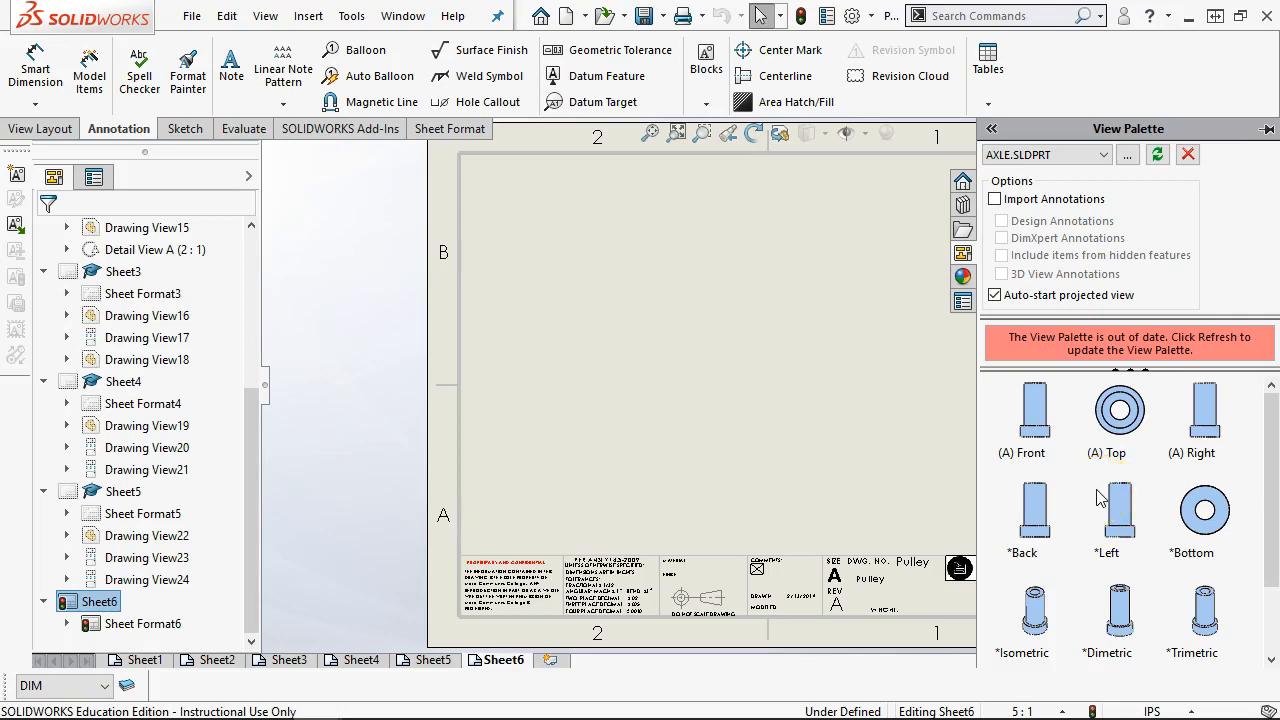
mouse_move(1041, 418)
left_mouse_down()
mouse_move(849, 409)
mouse_move(633, 347)
left_mouse_up()
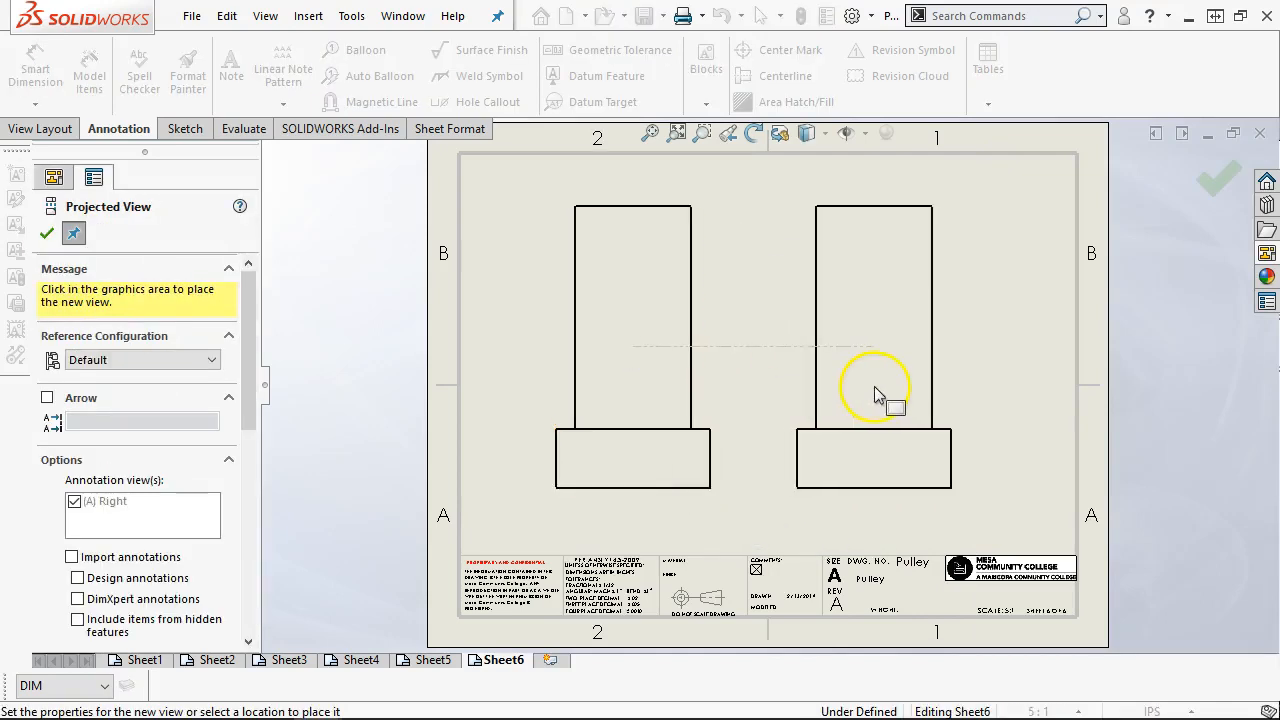
left_click(970, 365)
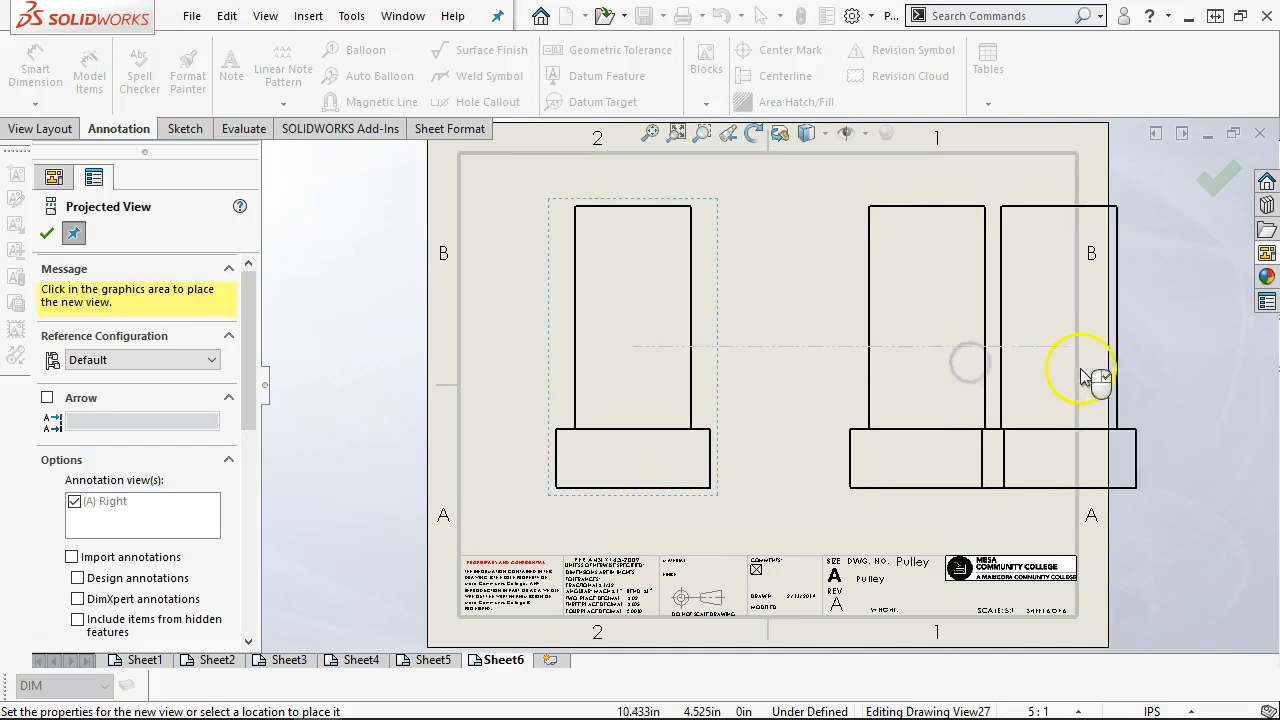
left_click(1210, 177)
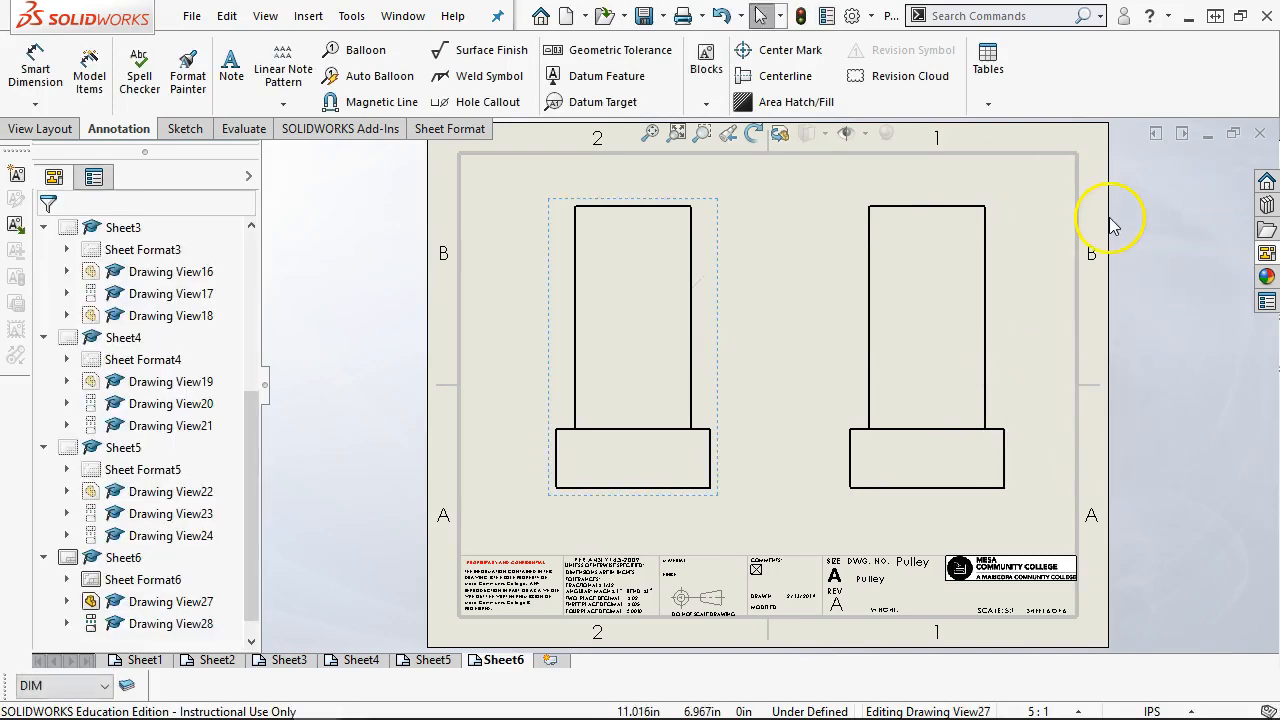
Step: Set the scale of Sheet6 to 2:1
left_click(1078, 710)
left_click(1017, 554)
left_click(830, 447)
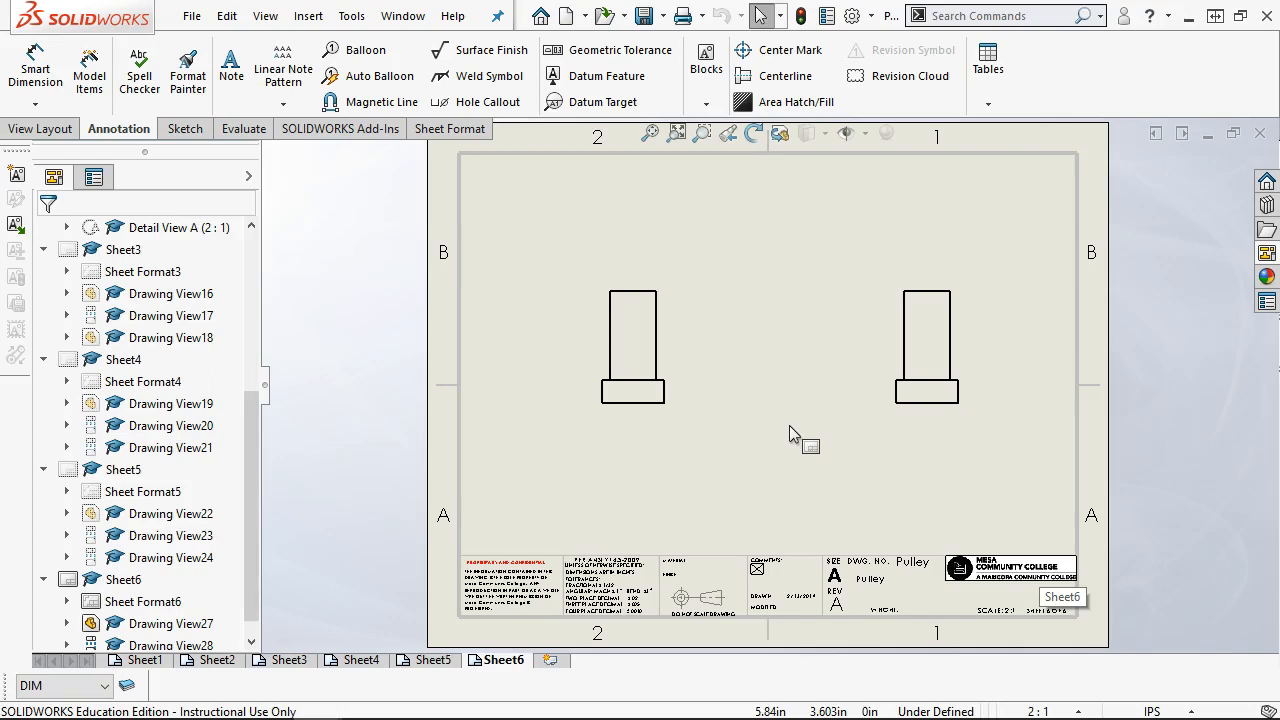
left_click(790, 424)
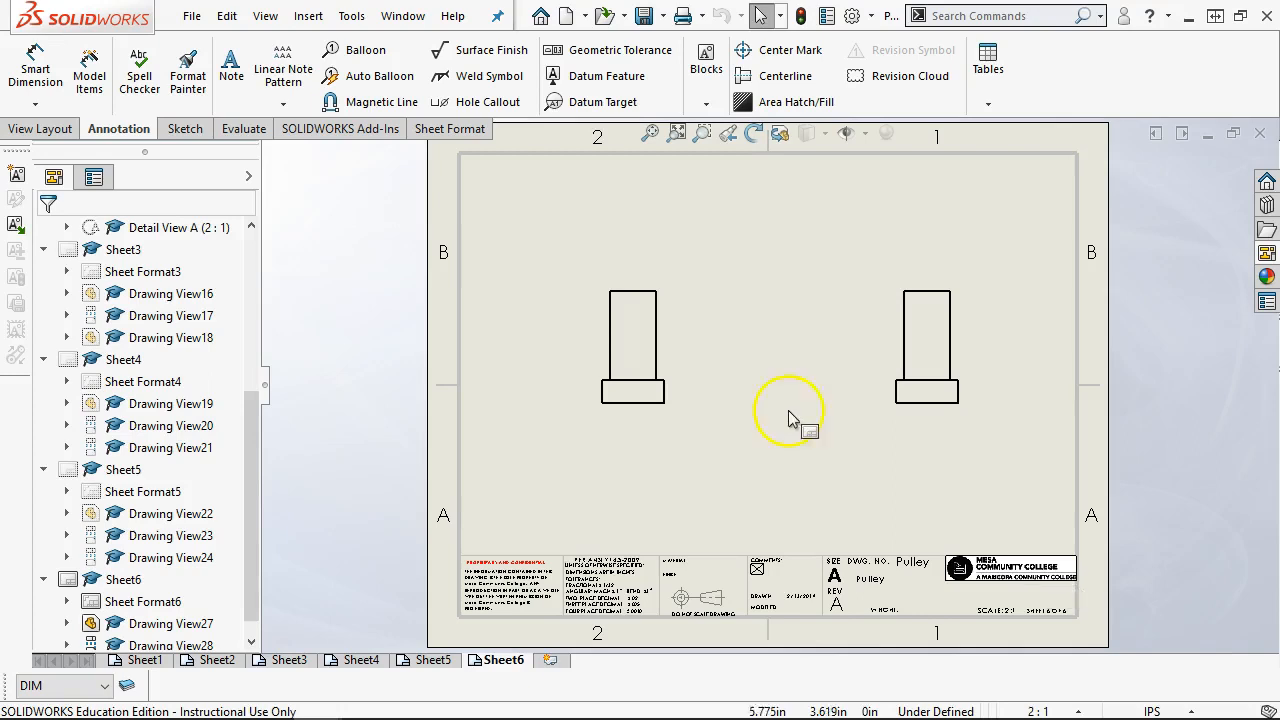
Step: Rotate the axle's front view to 90 degrees, letting its dependent view update with it
left_click(675, 322)
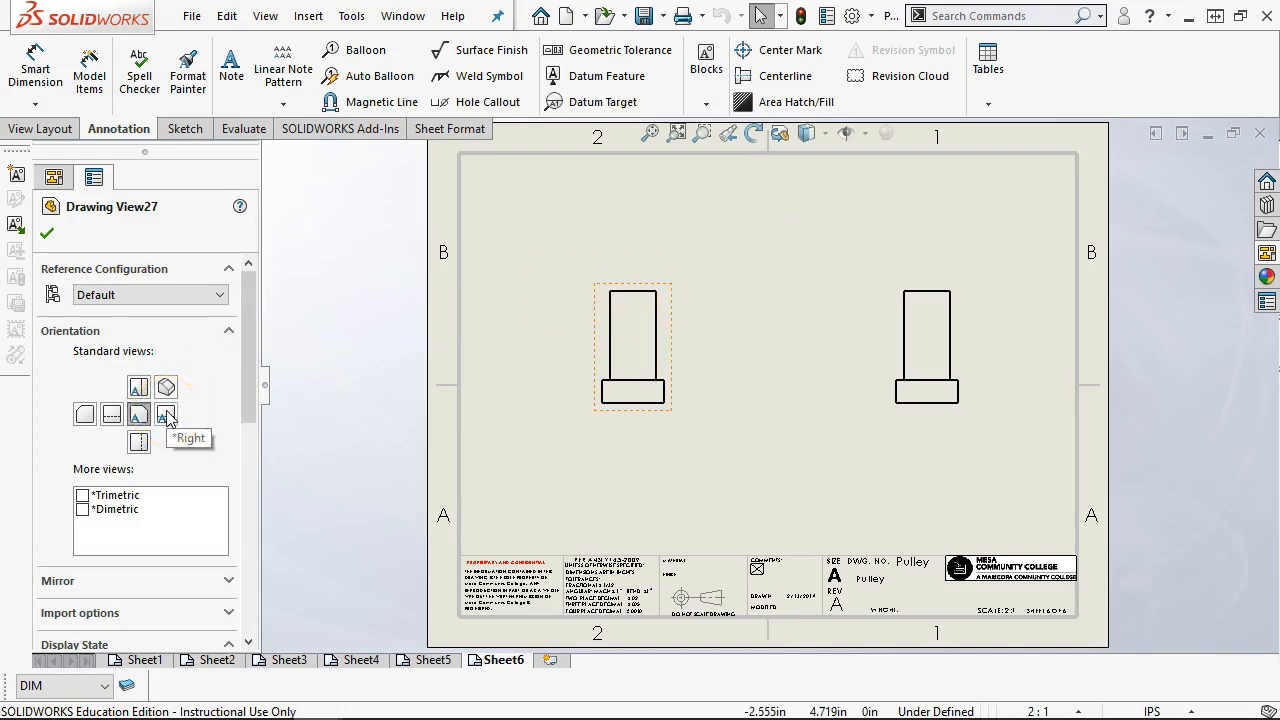
left_click(499, 385)
scroll(757, 289, "up", 2)
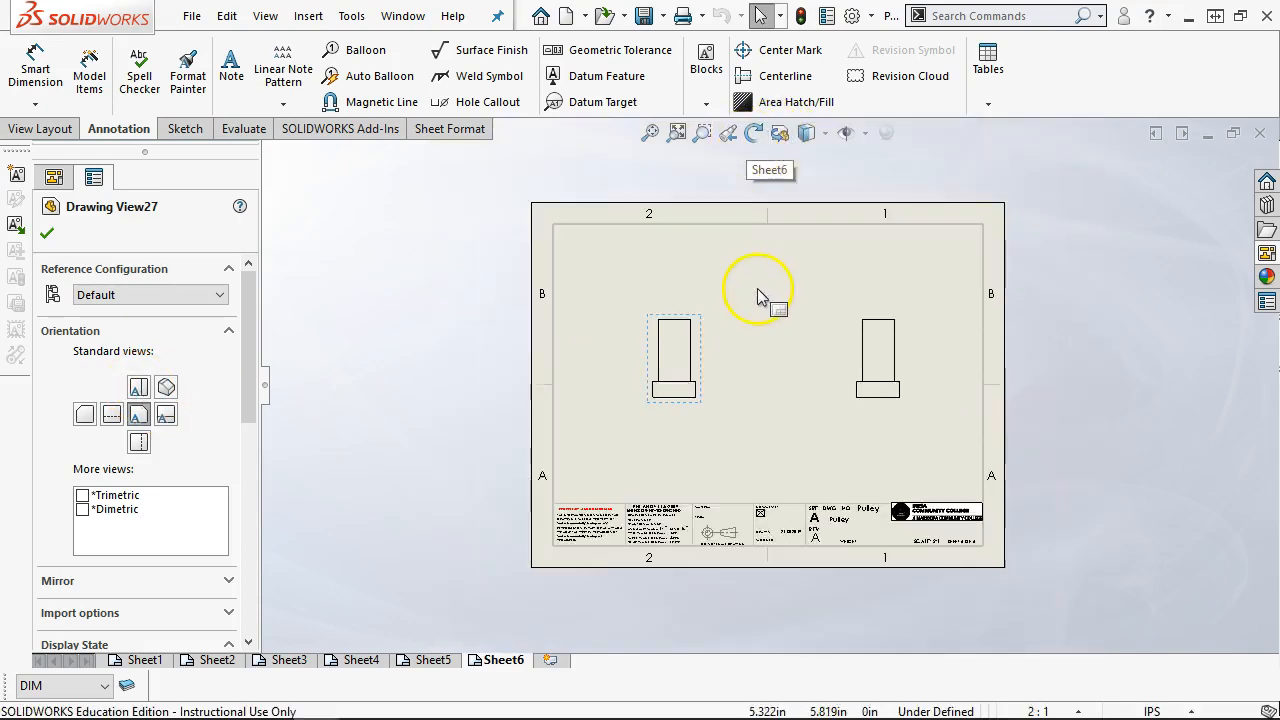
scroll(758, 296, "down", 1)
scroll(790, 364, "down", 1)
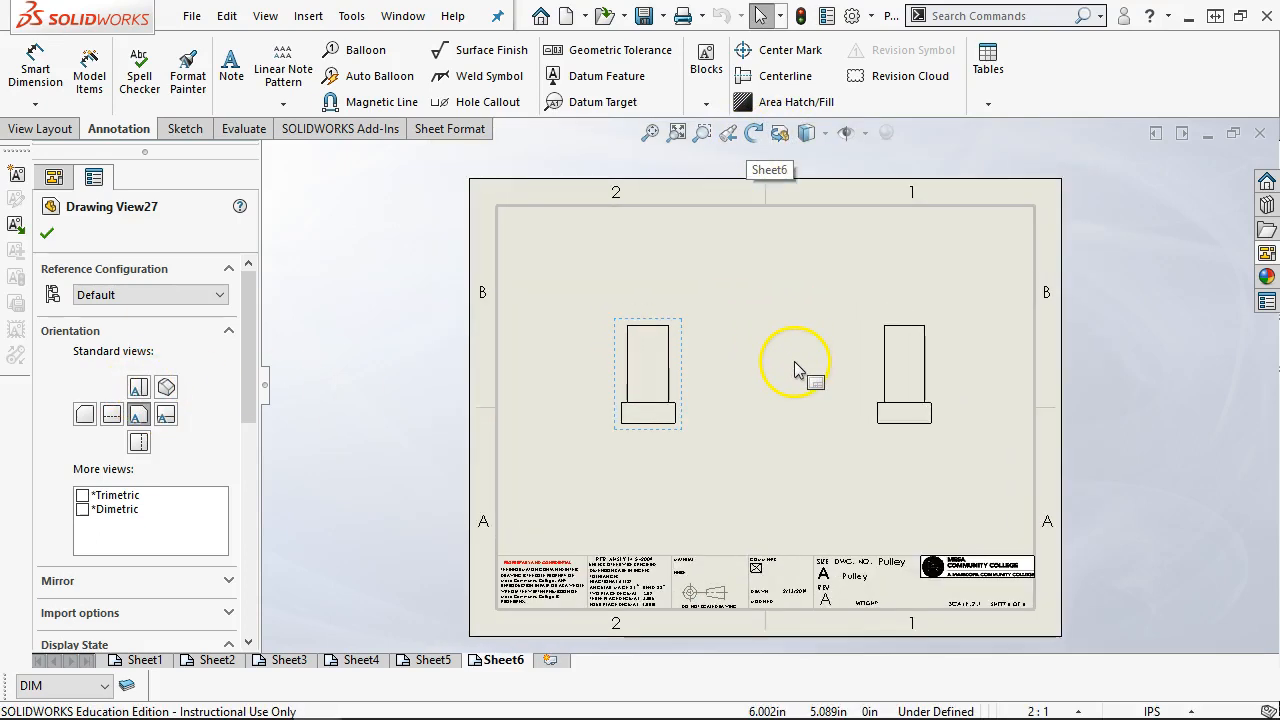
left_click(754, 133)
left_click(142, 54)
type("-")
left_click(335, 82)
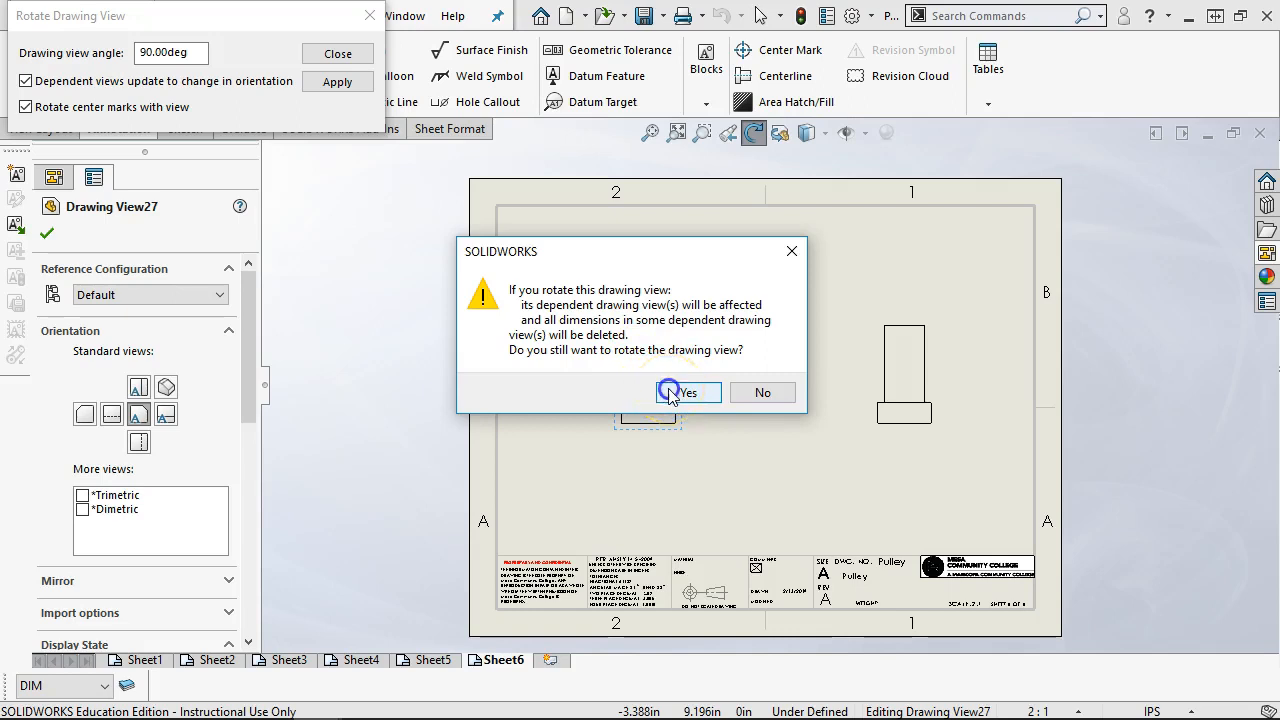
left_click(670, 393)
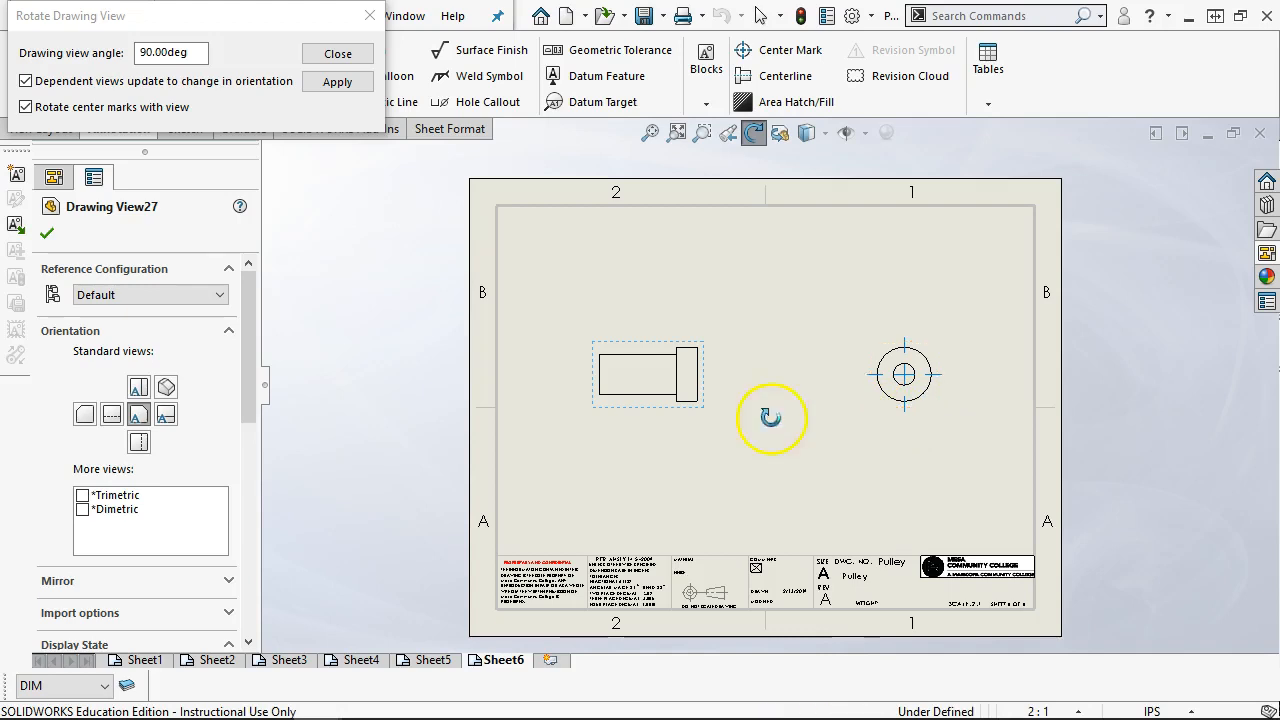
left_click(337, 55)
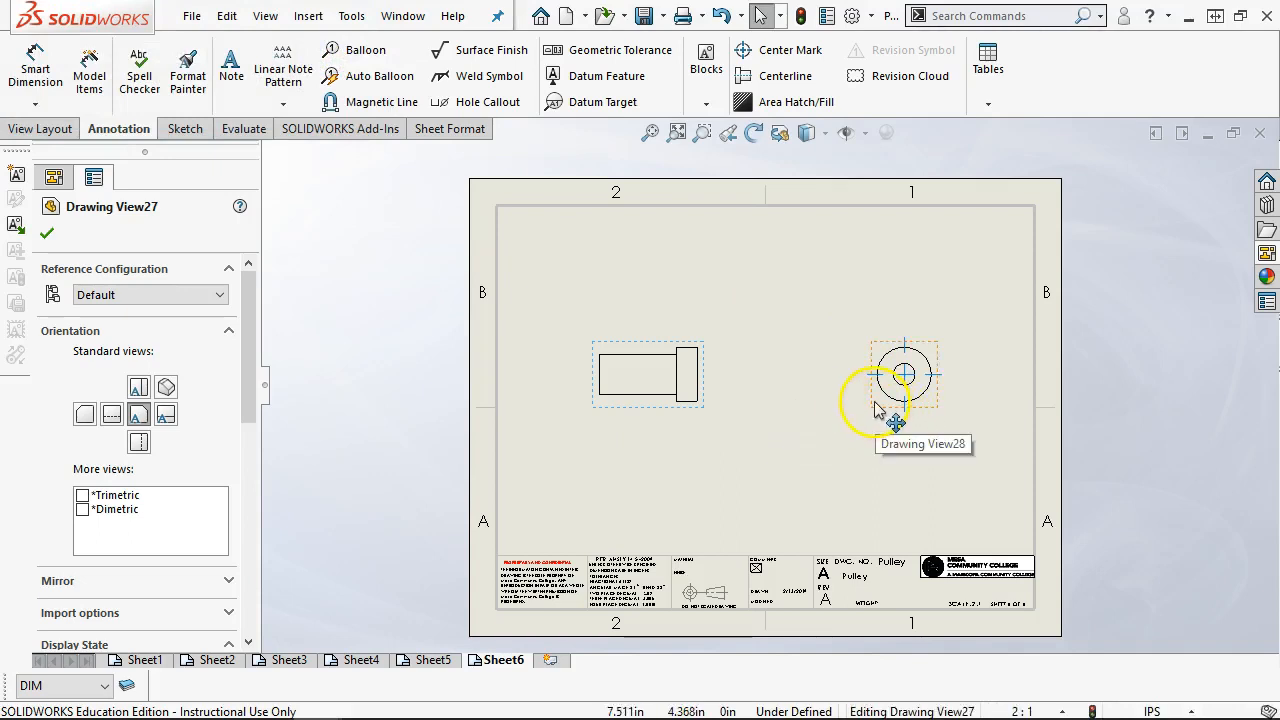
Step: Set the front view's rotation angle to 270 degrees and accept the update of the dependent view
left_click(645, 354)
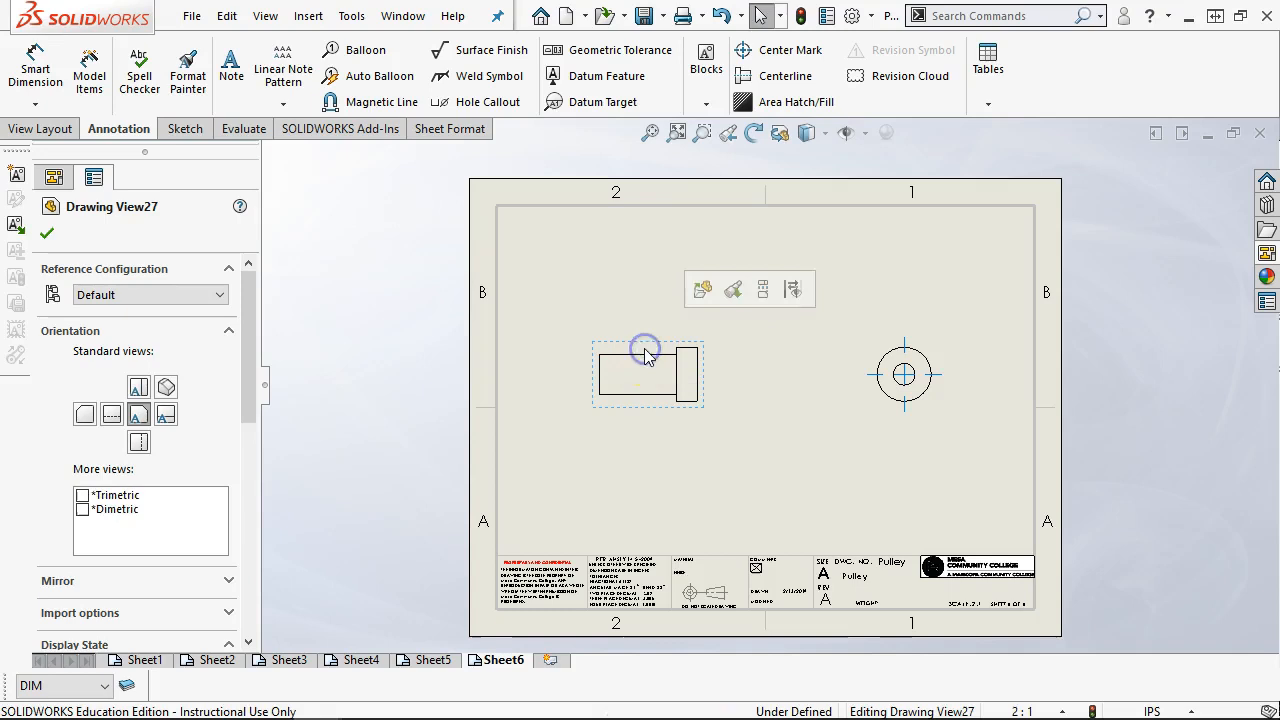
left_click(753, 132)
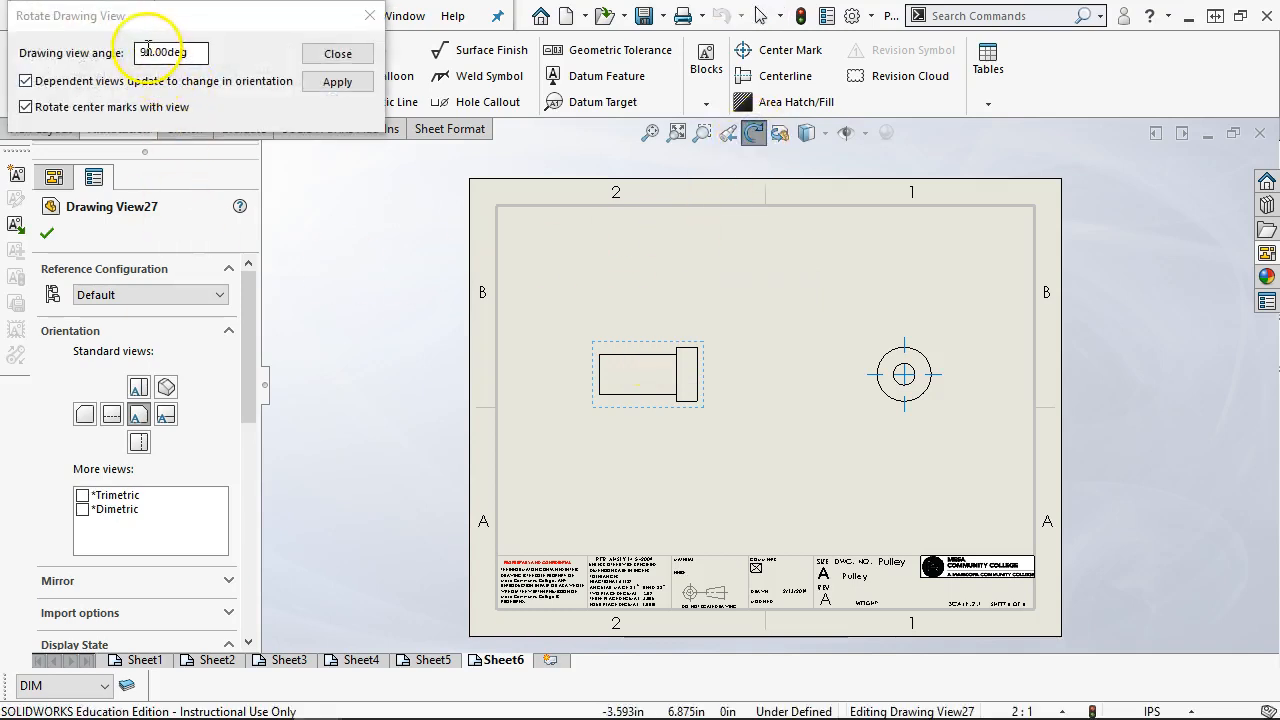
left_click_drag(148, 51, 128, 48)
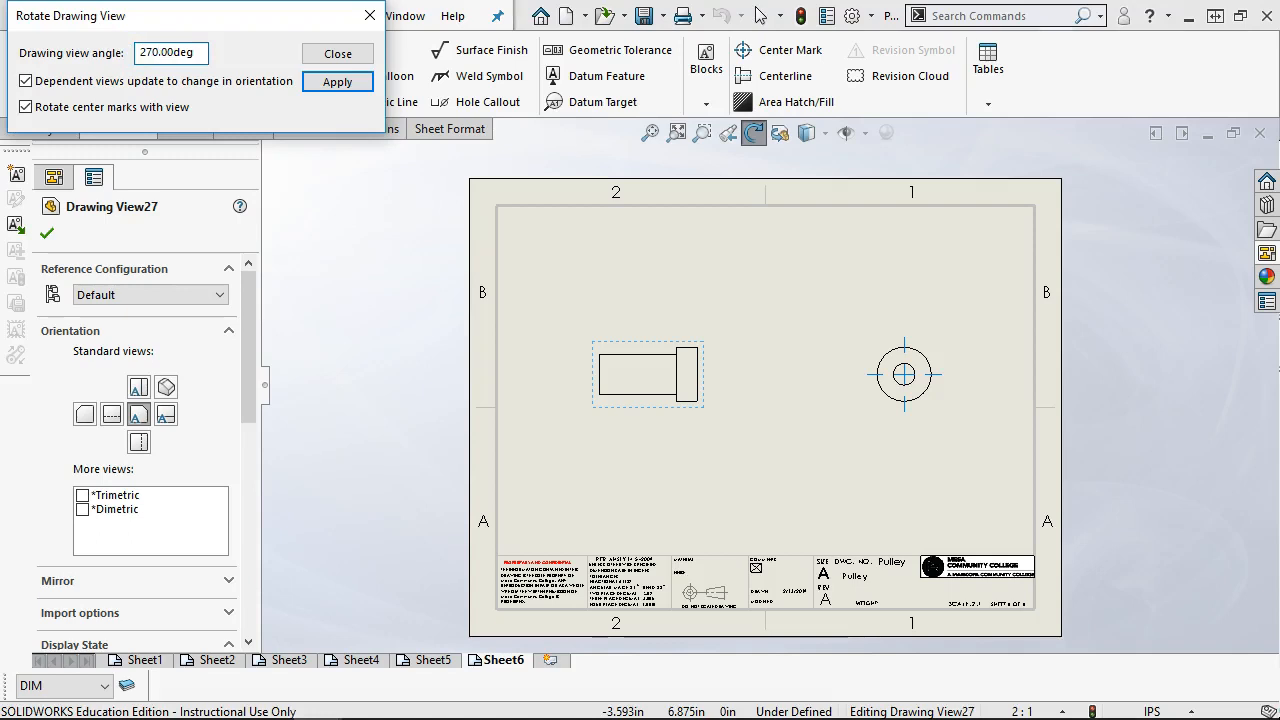
left_click(337, 81)
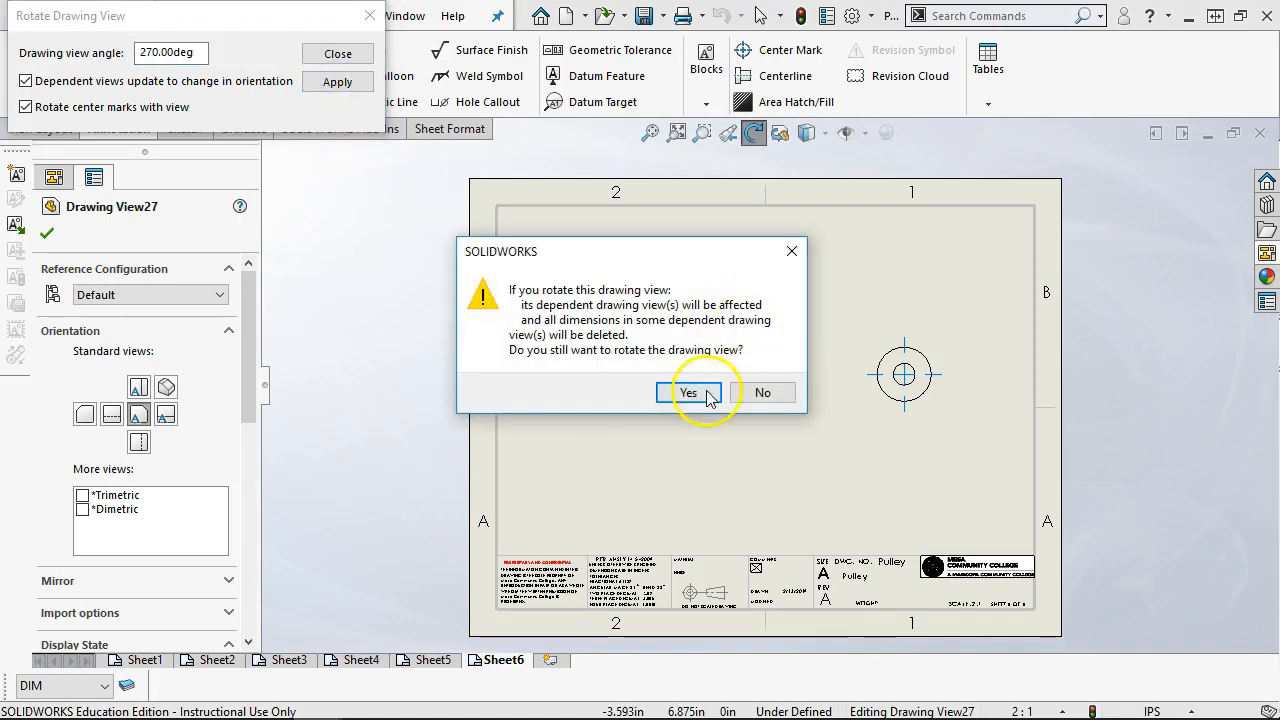
left_click(688, 392)
left_click(337, 55)
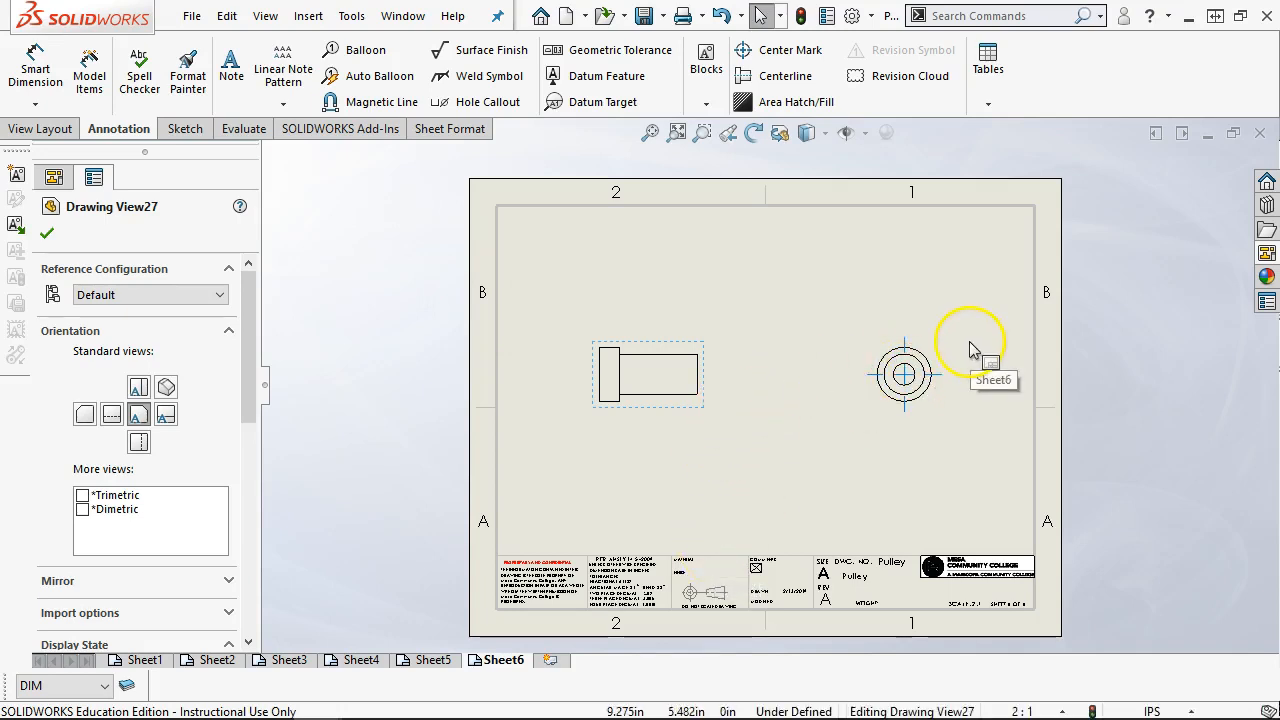
left_click(1266, 254)
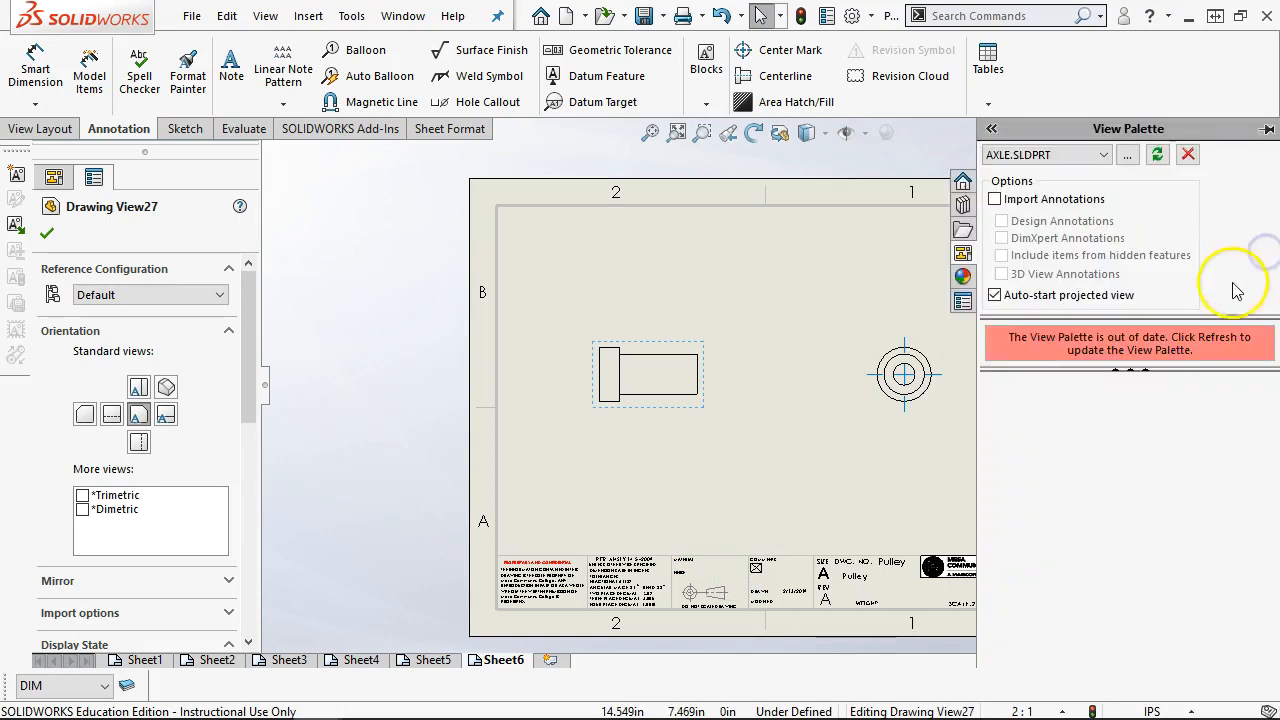
left_click(1102, 156)
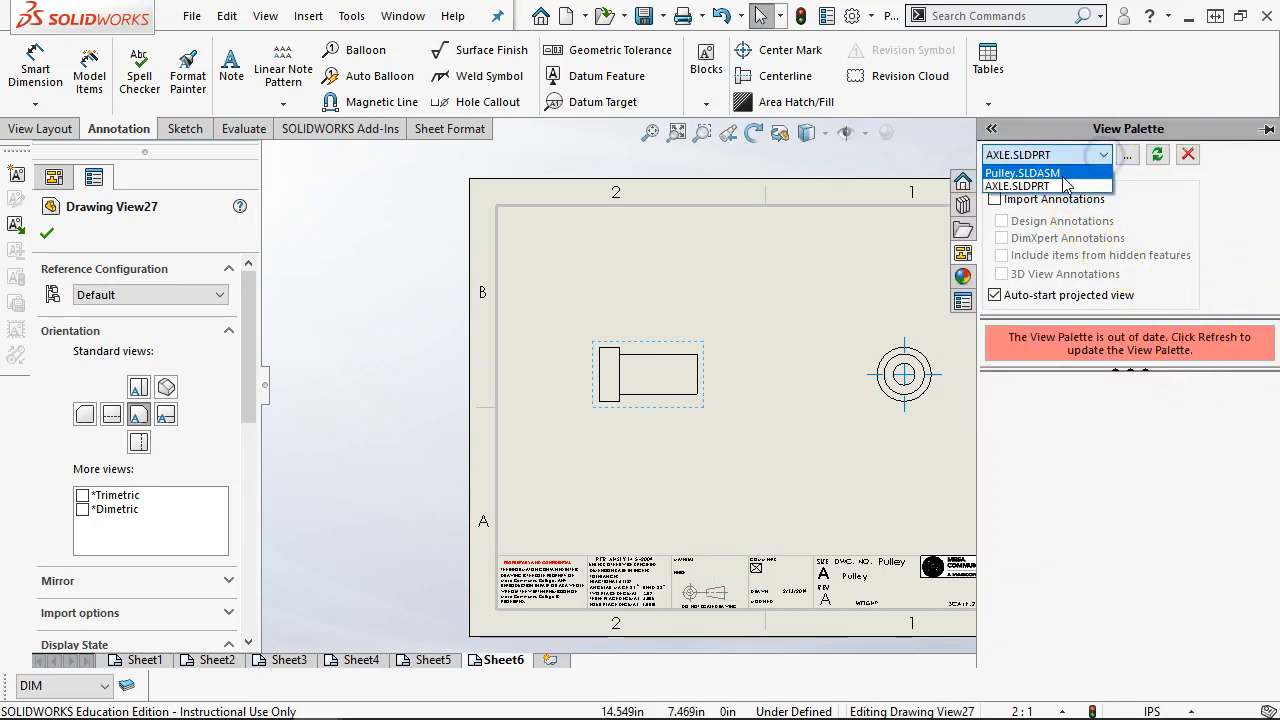
left_click(1060, 186)
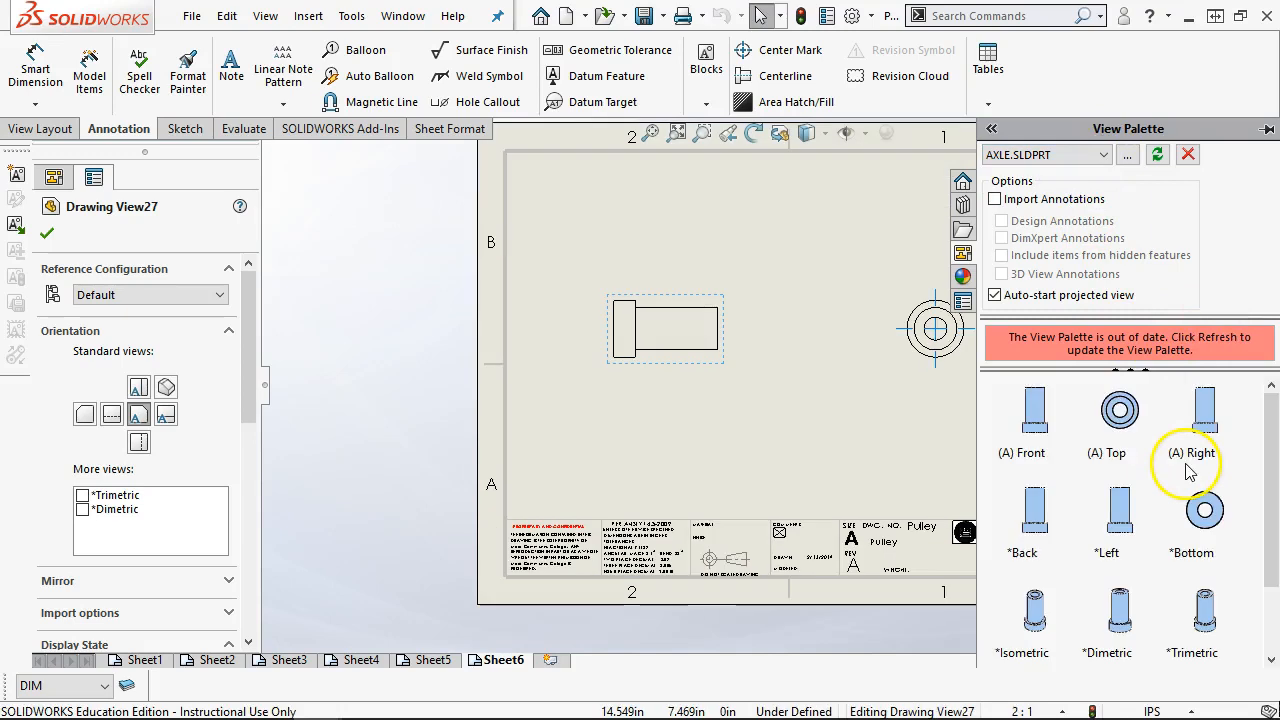
left_click_drag(1034, 410, 557, 335)
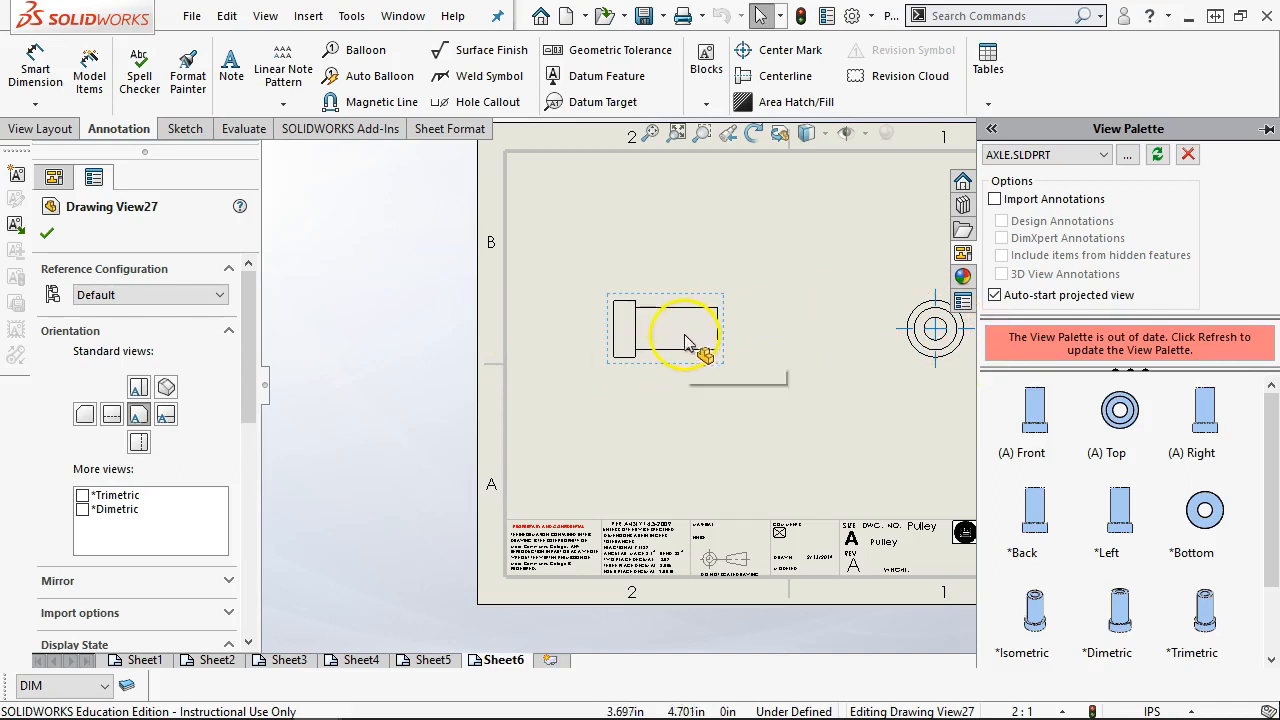
left_click(765, 398)
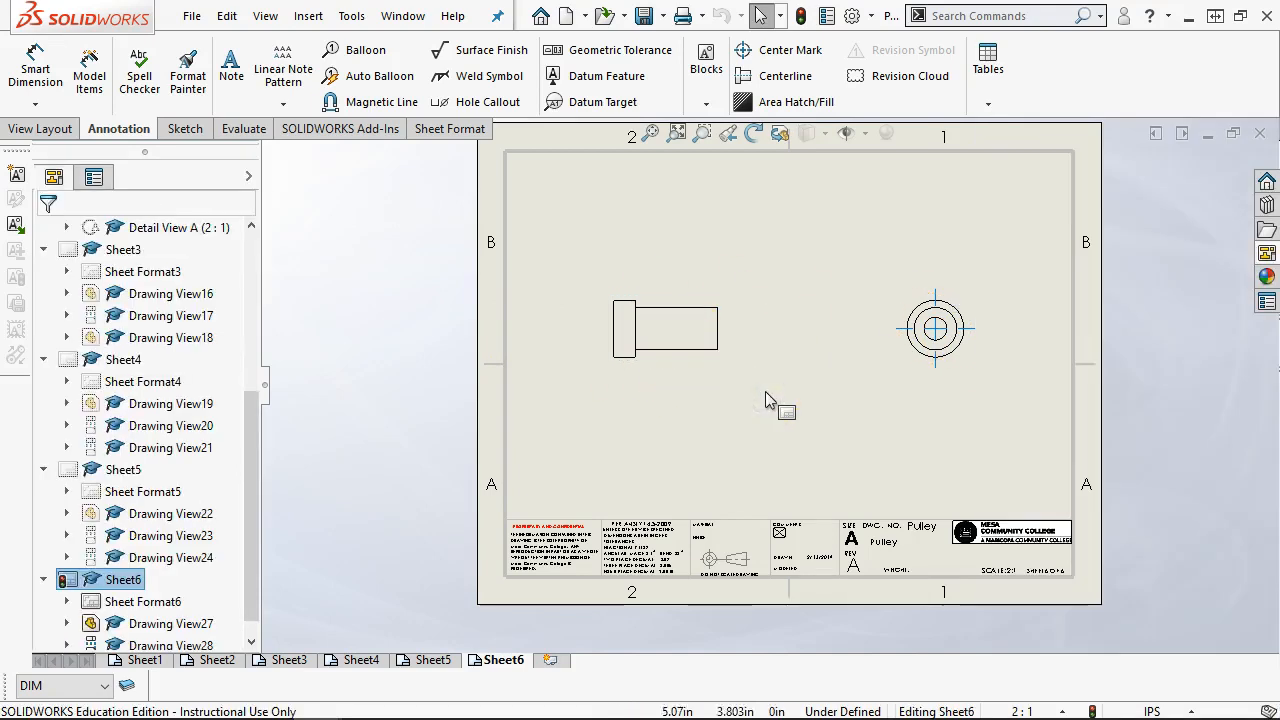
Step: Lower the front view on Sheet6 and project an isometric view from it, placed above the end view
mouse_move(698, 368)
left_mouse_down()
mouse_move(1105, 368)
mouse_move(650, 355)
mouse_move(836, 358)
mouse_move(1114, 390)
mouse_move(735, 378)
mouse_move(702, 362)
mouse_move(705, 426)
left_mouse_up()
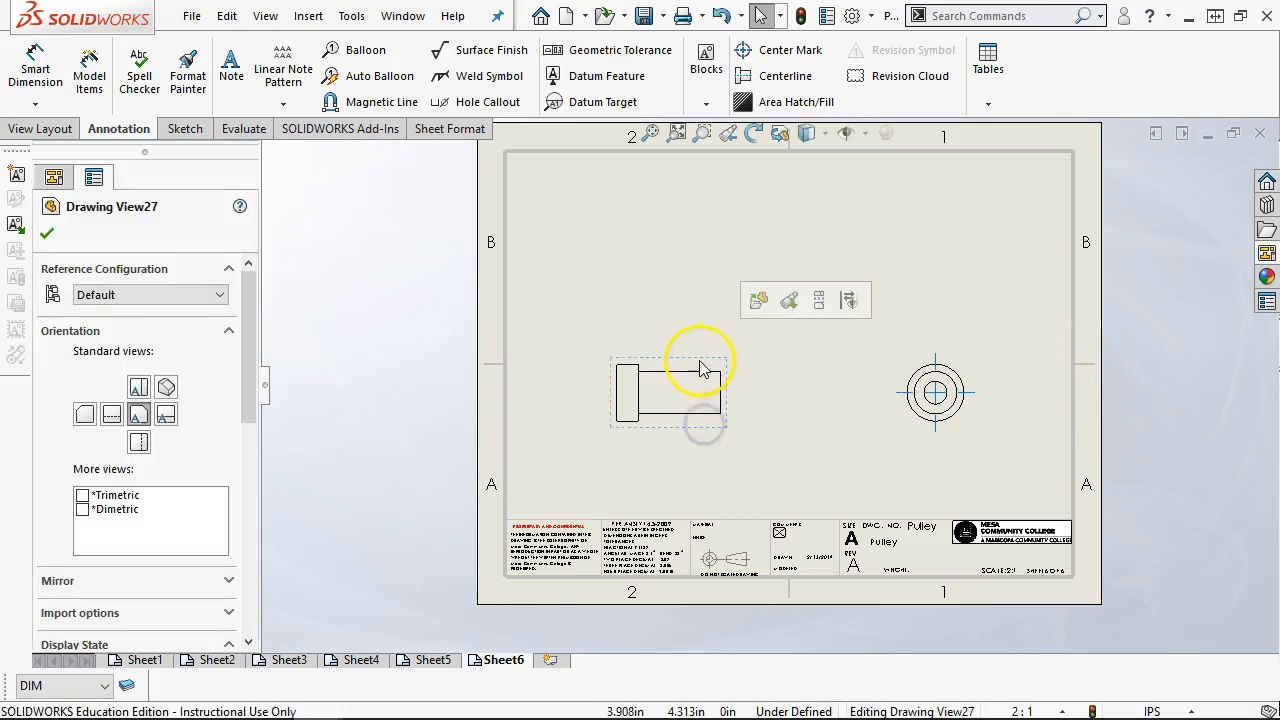
left_click(698, 362)
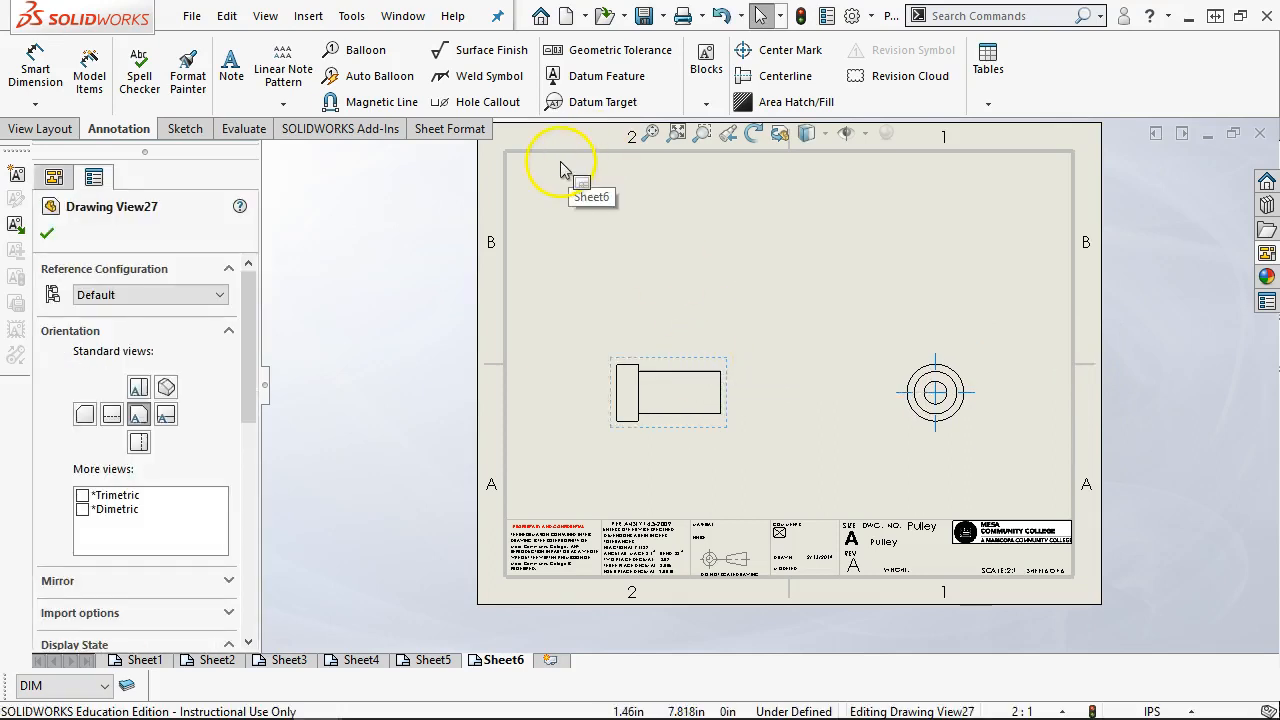
left_click(42, 129)
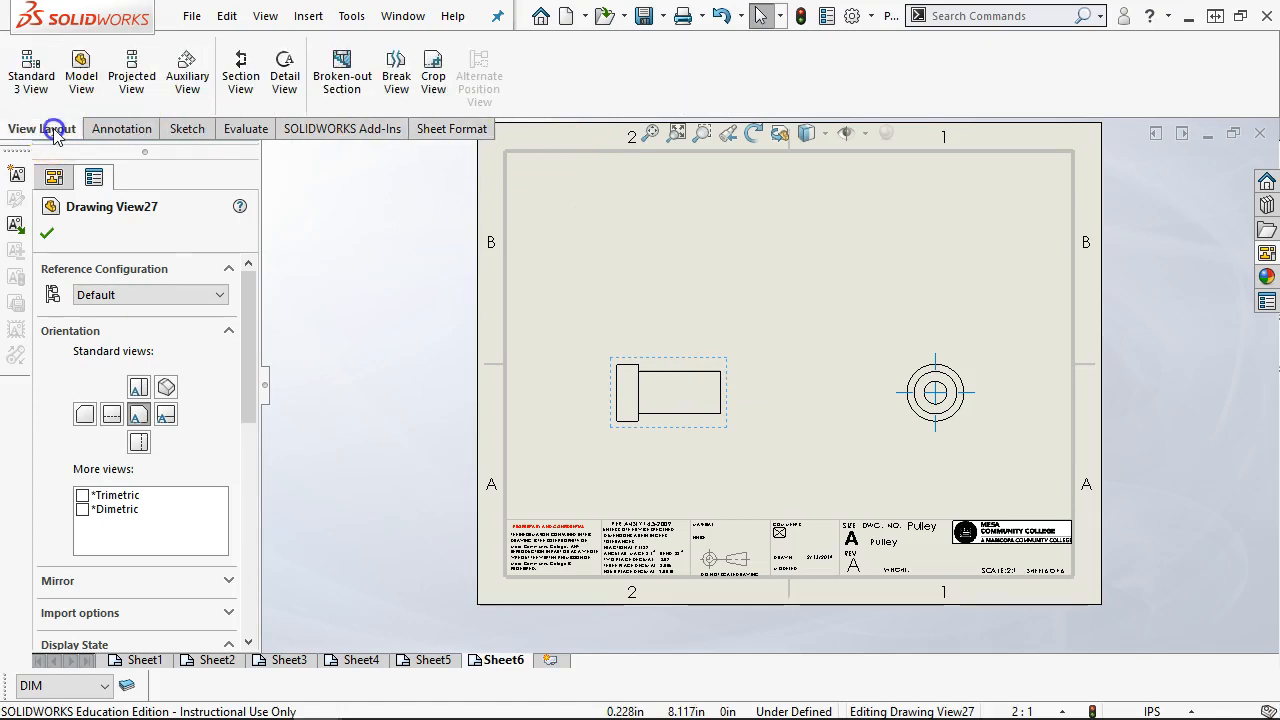
left_click(131, 80)
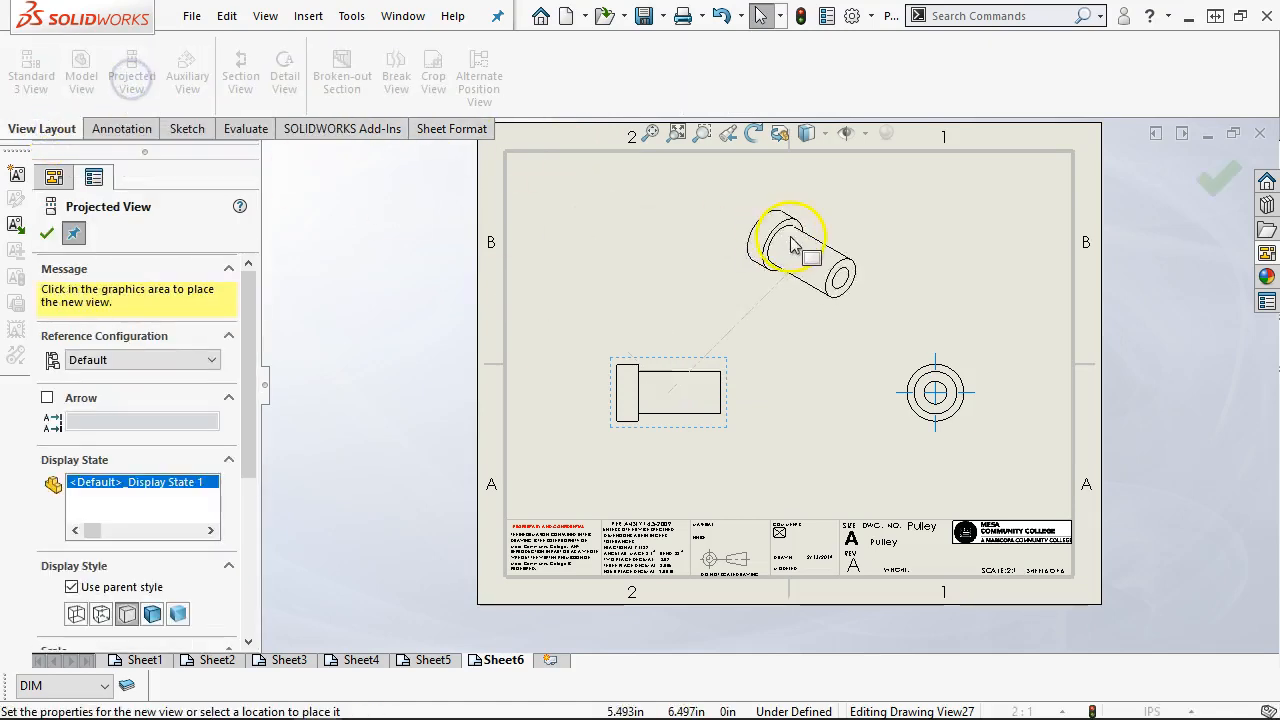
left_click(910, 252)
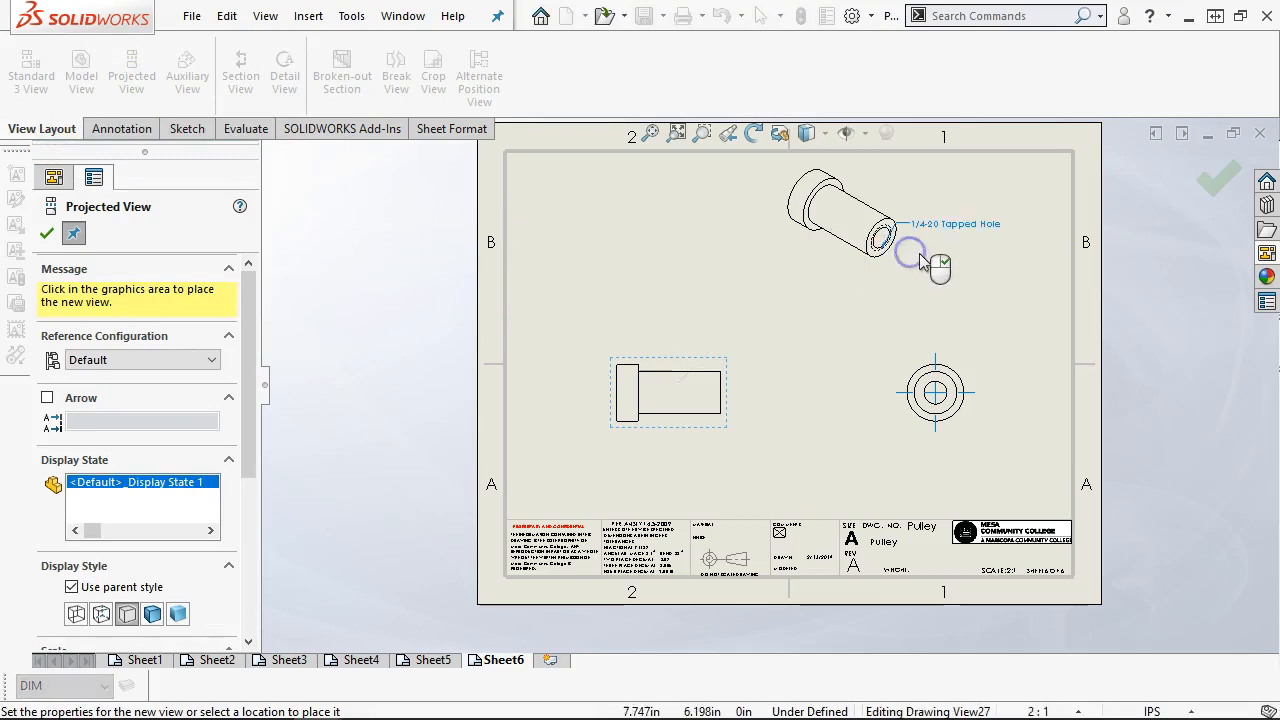
left_click(45, 233)
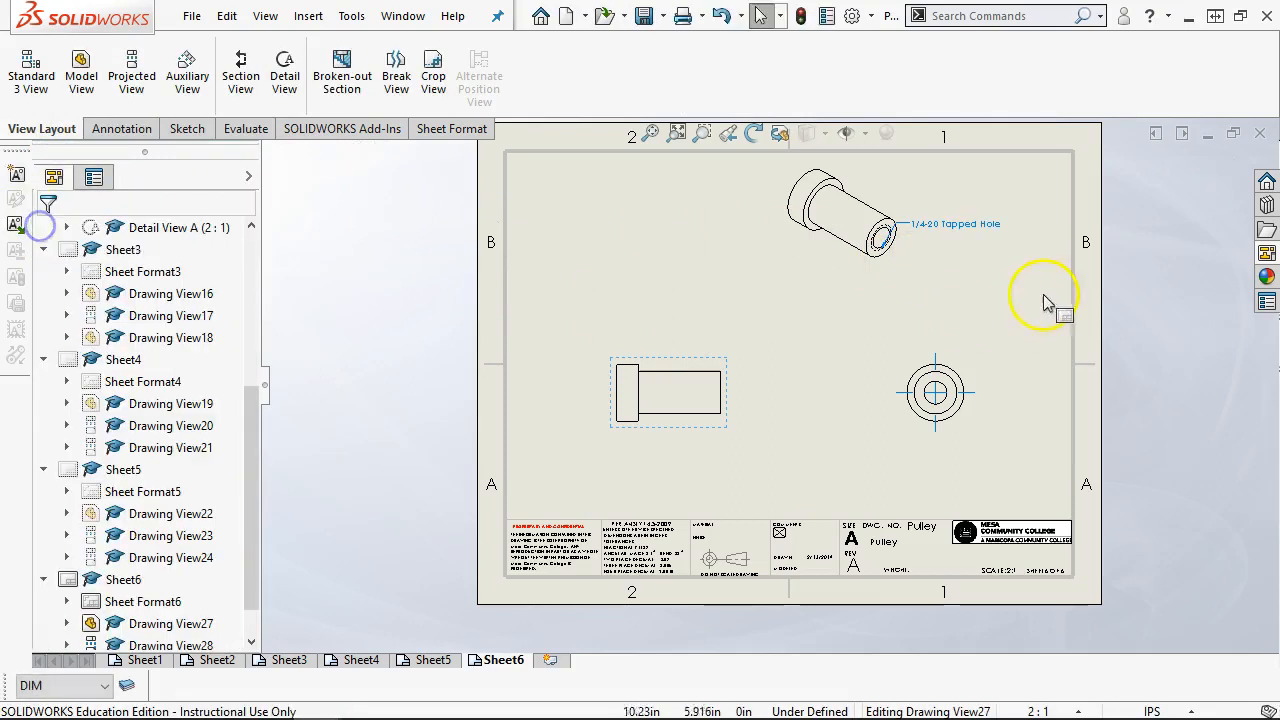
Step: Delete the 1/4-20 Tapped Hole note and move the isometric view into the sheet's upper right corner
left_click(939, 228)
key("Delete")
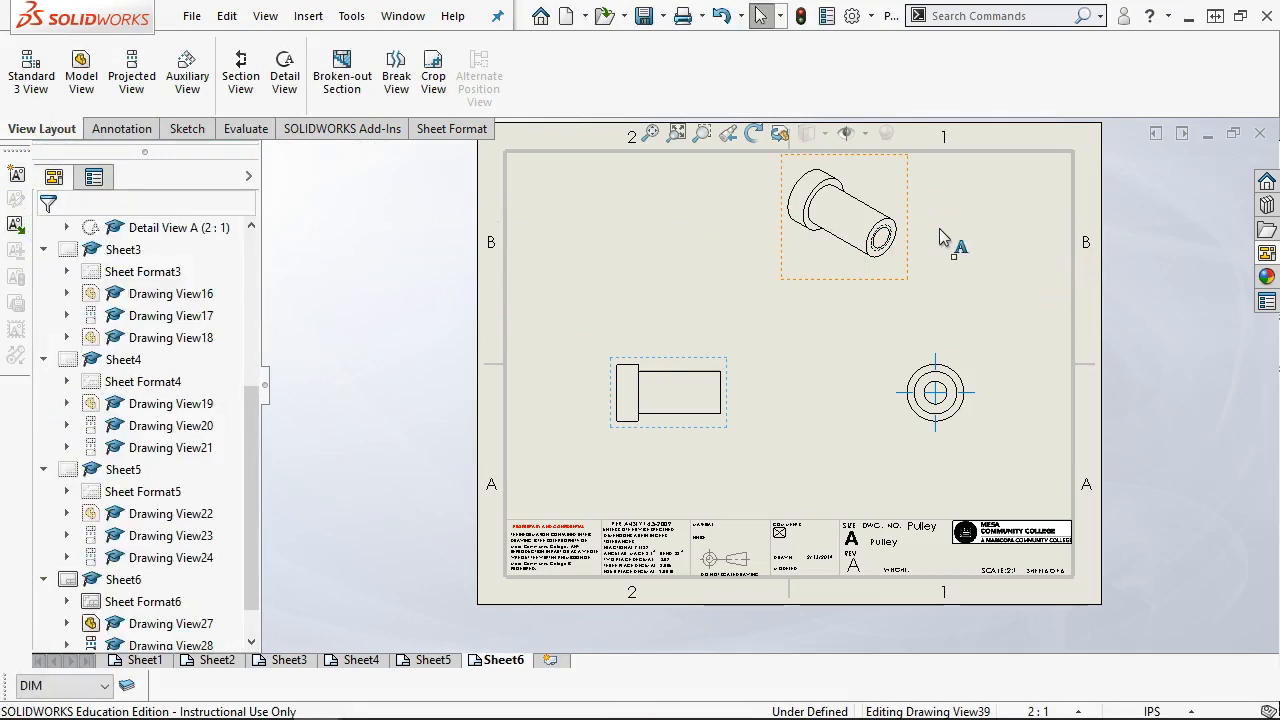
mouse_move(798, 277)
left_mouse_down()
mouse_move(908, 286)
mouse_move(938, 272)
left_mouse_up()
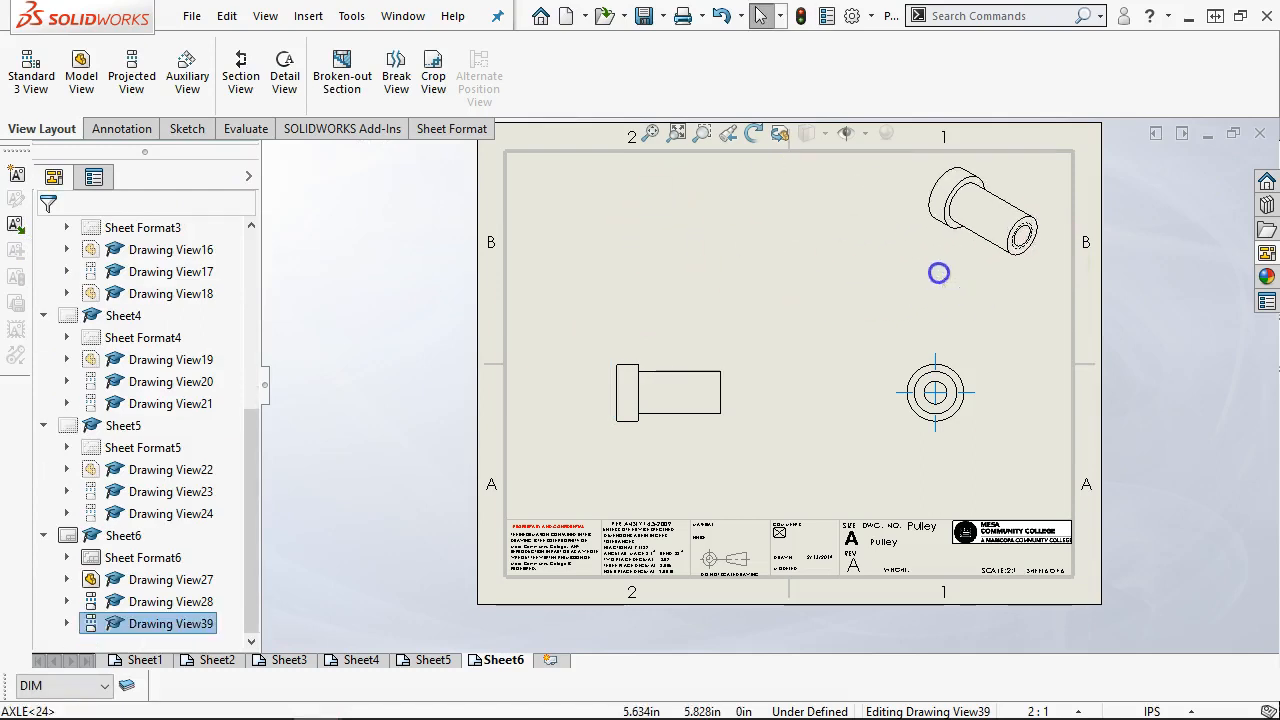
Step: Review the hole callouts and tolerances on Sheet3 and Sheet4, look over Sheet5, and return to Sheet6
left_click(283, 661)
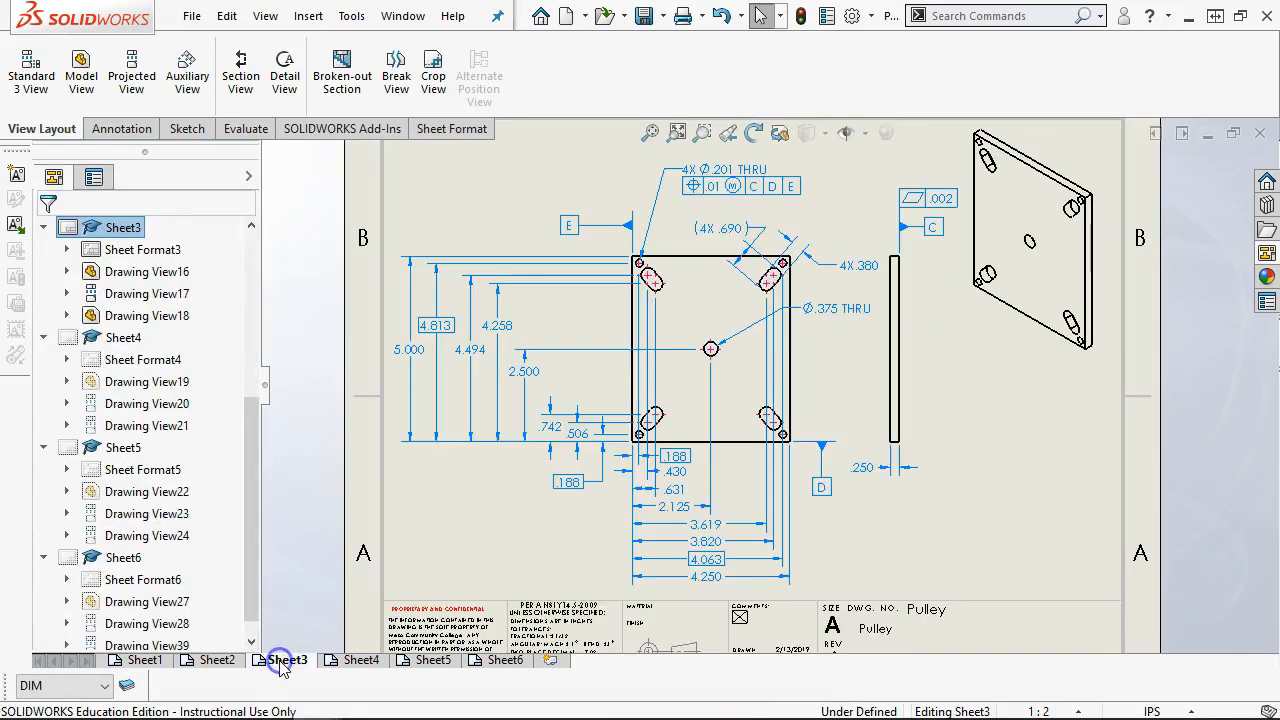
left_click(362, 661)
scroll(663, 250, "up", 3)
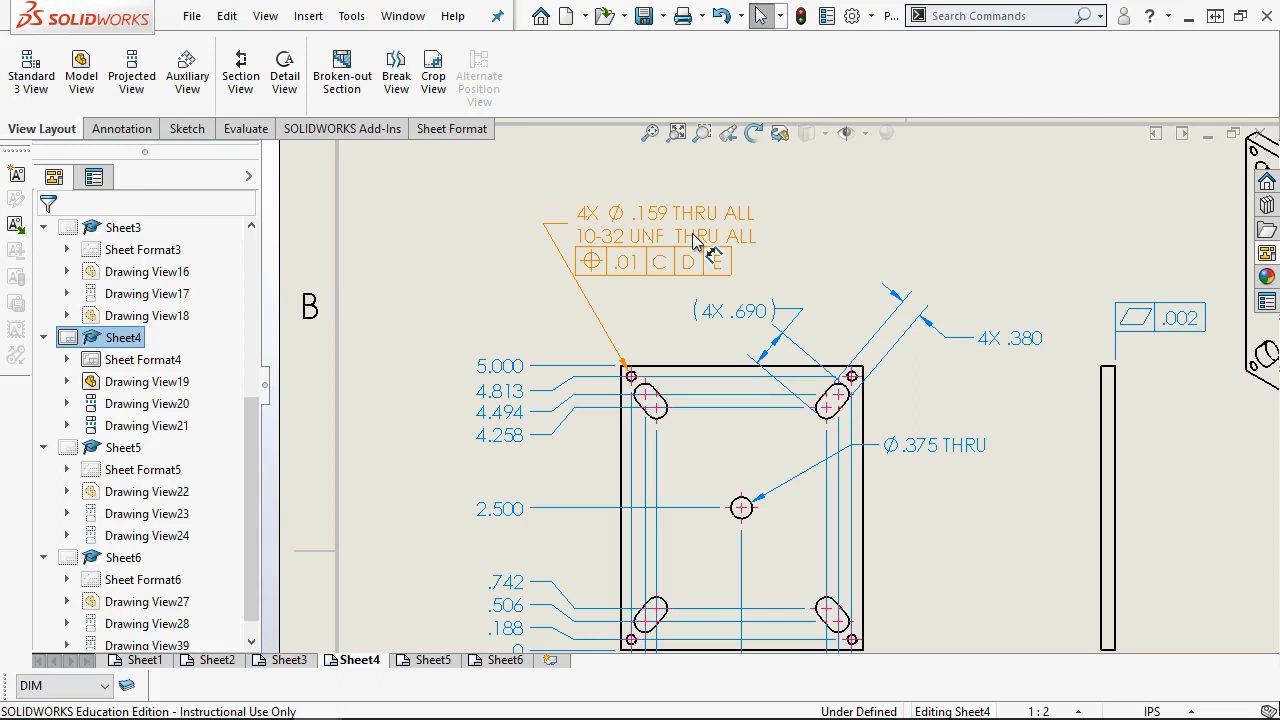
key("f")
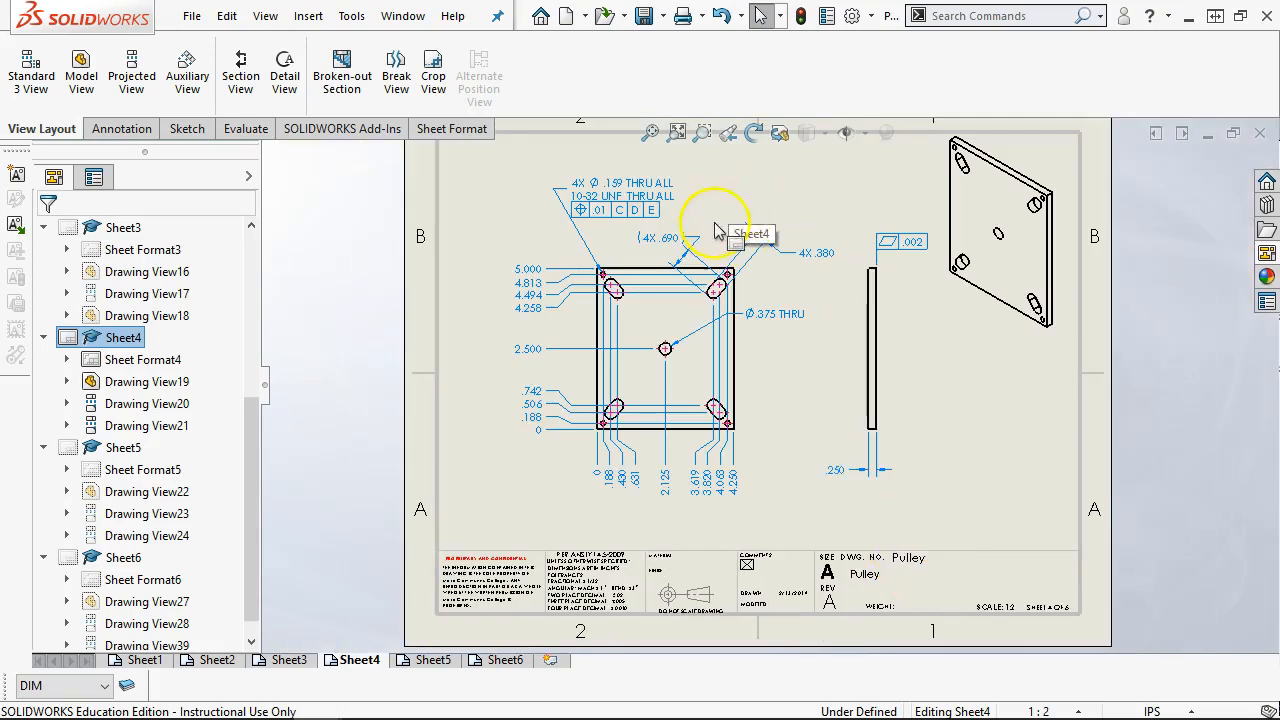
left_click(431, 660)
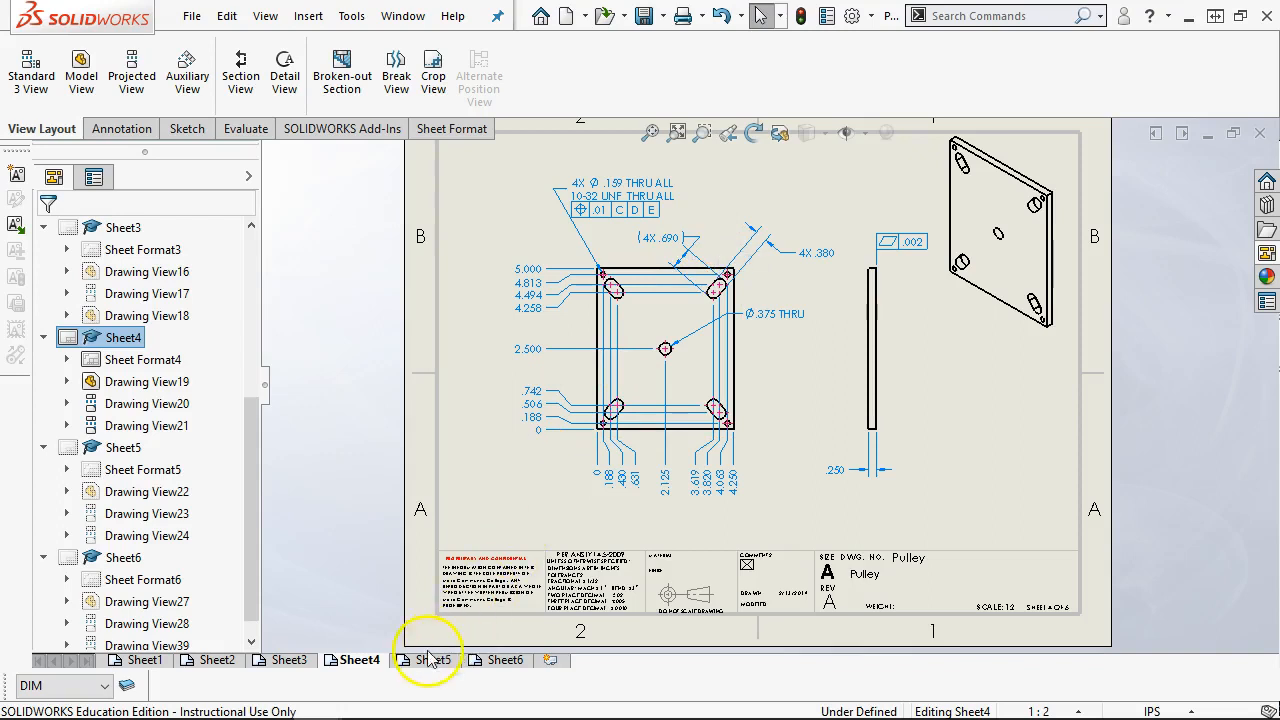
left_click(503, 660)
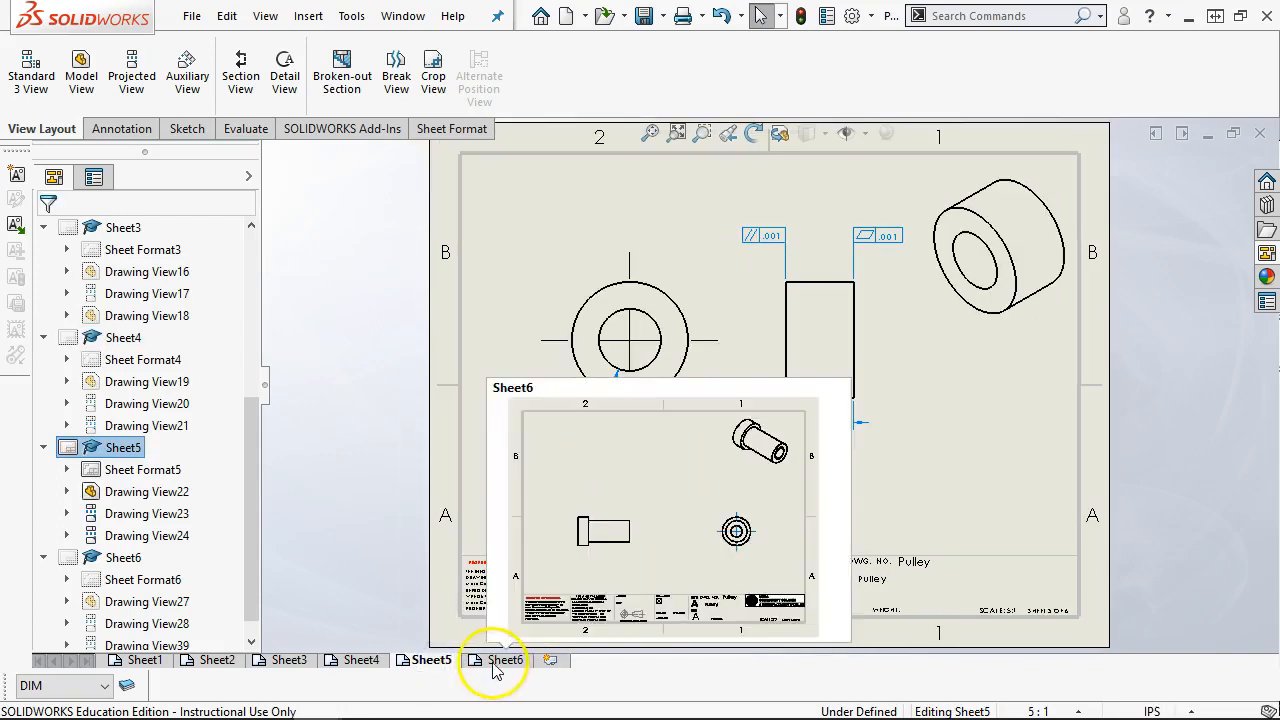
Step: Move the axle's end view closer to the front view and raise both aligned views toward the middle of Sheet6
left_click(850, 421)
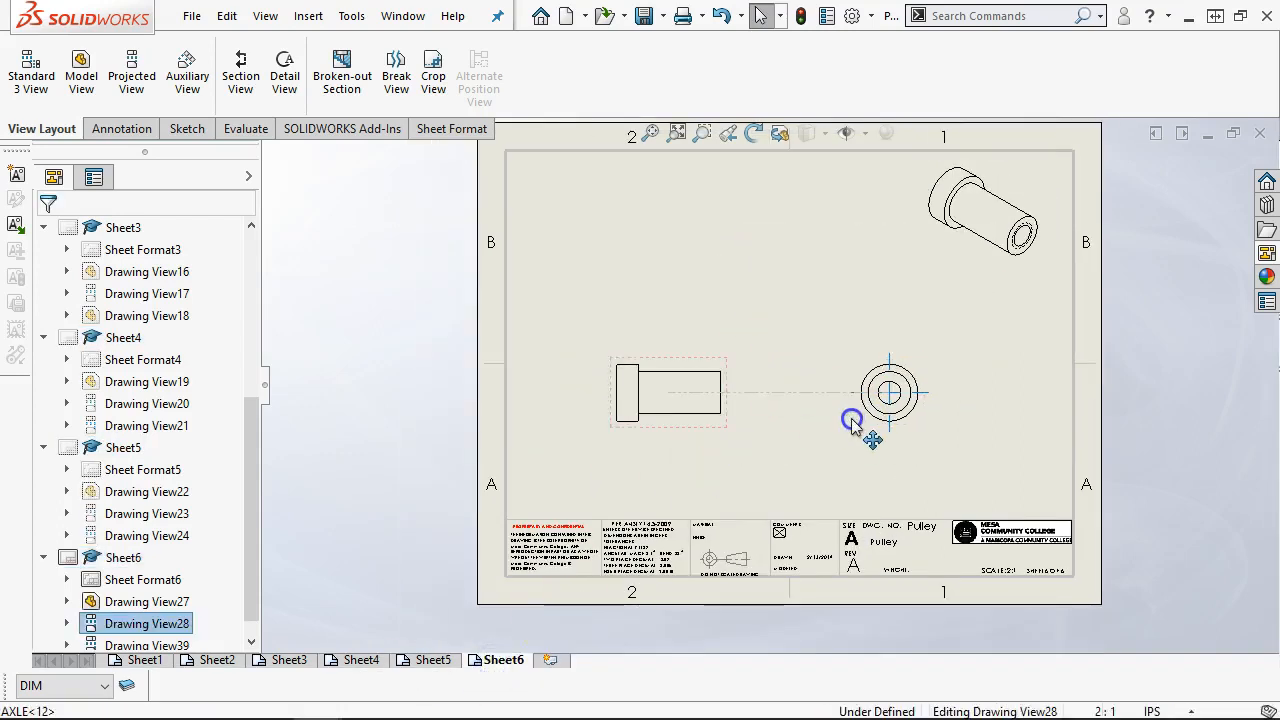
scroll(852, 425, "down", 3)
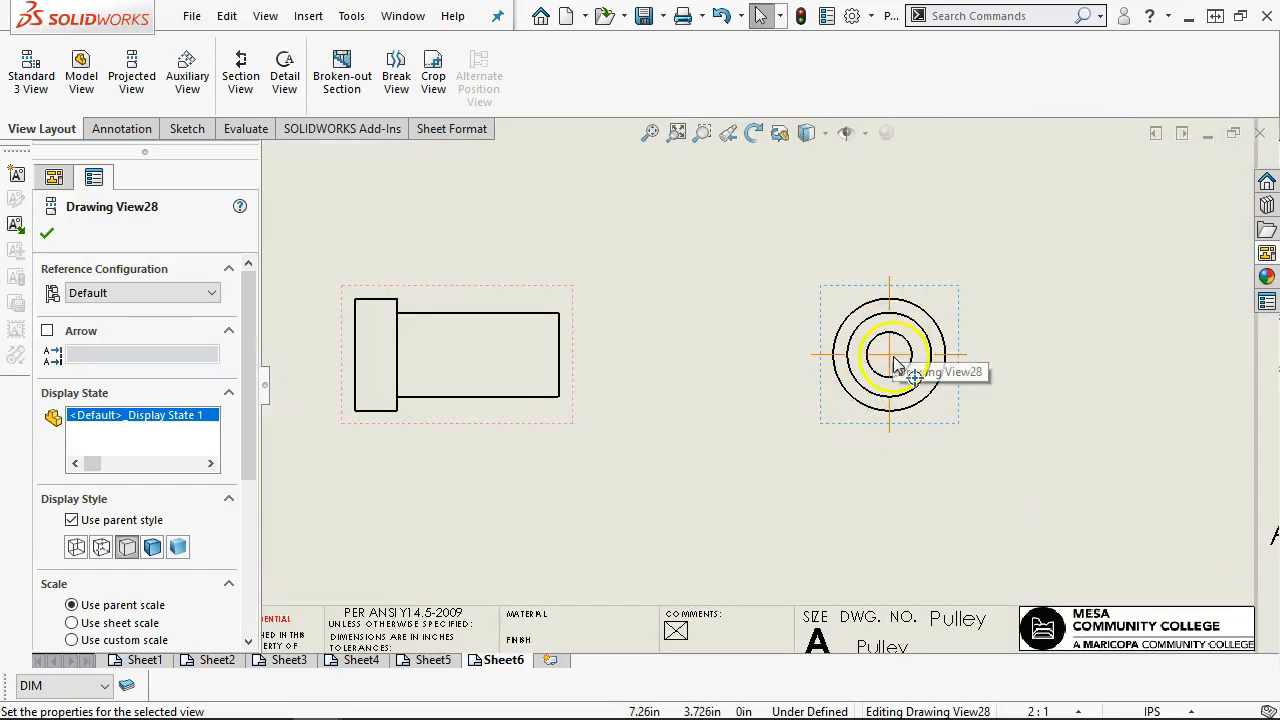
scroll(890, 364, "down", 2)
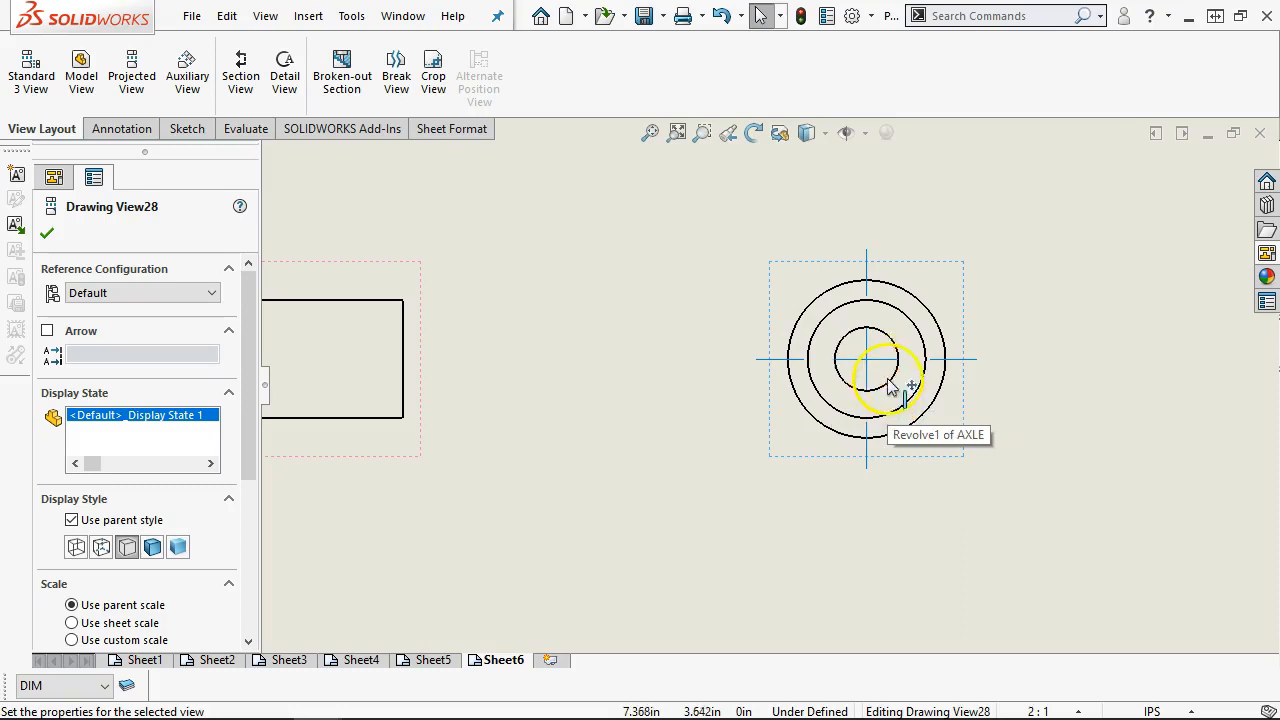
scroll(897, 347, "up", 2)
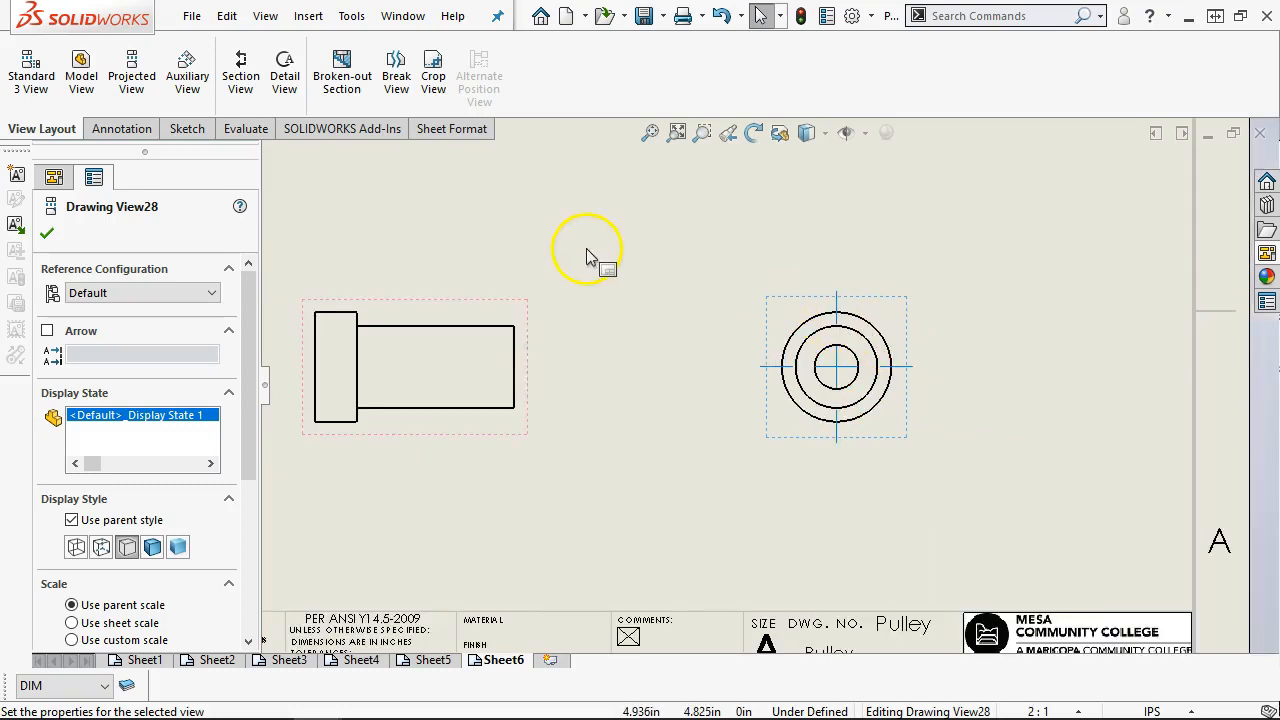
scroll(600, 296, "up", 4)
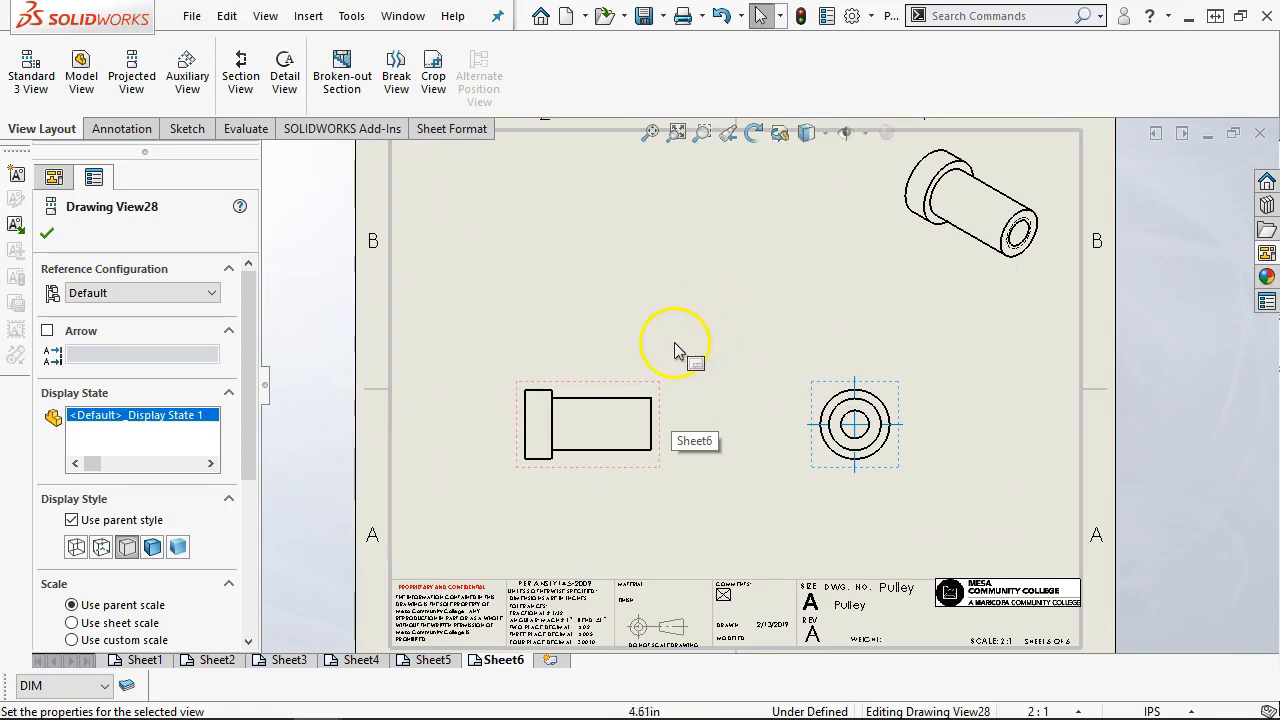
left_click_drag(640, 377, 659, 327)
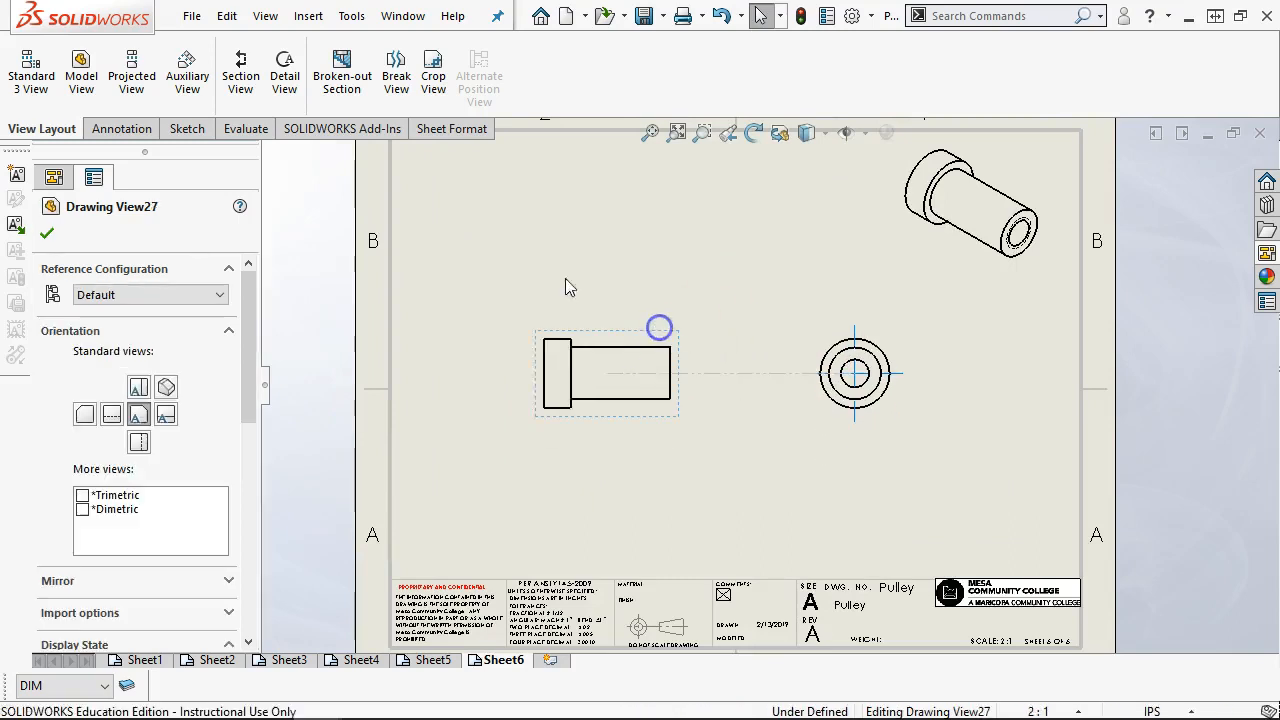
Step: Dimension the shank length and the overall length below the axle's front view on Sheet6
left_click(130, 130)
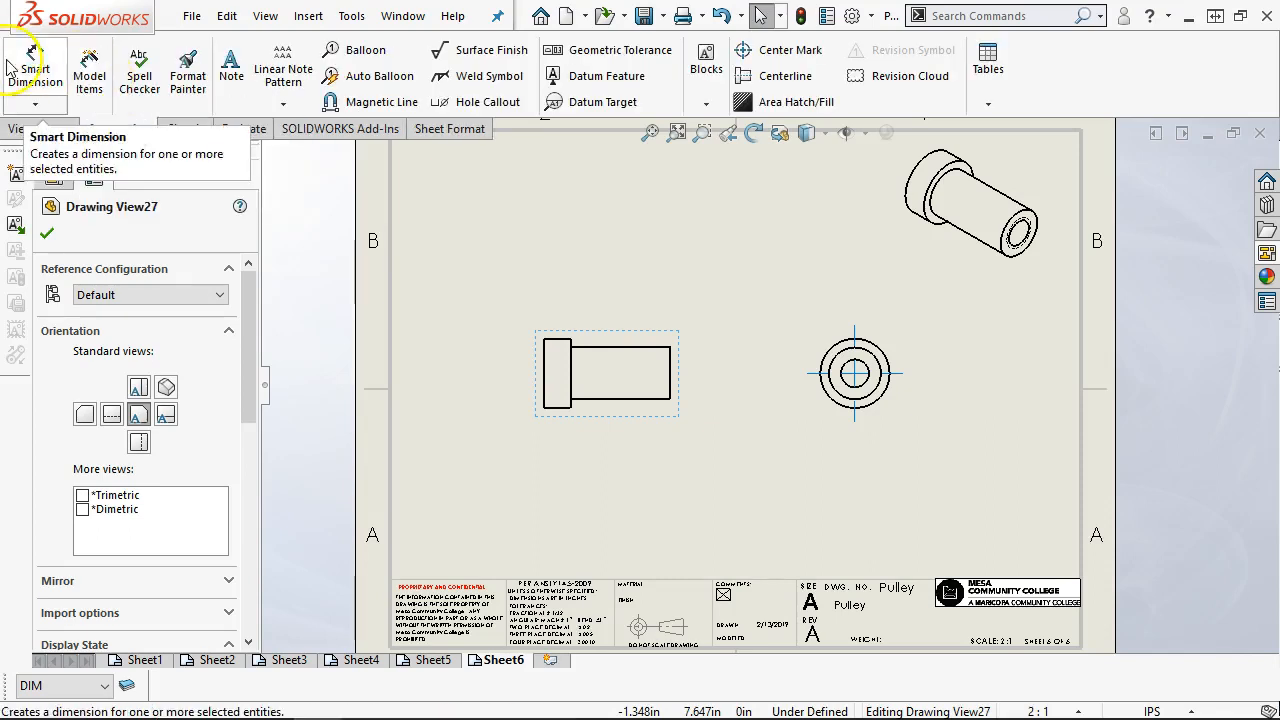
left_click(33, 68)
left_click(636, 400)
left_click(620, 445)
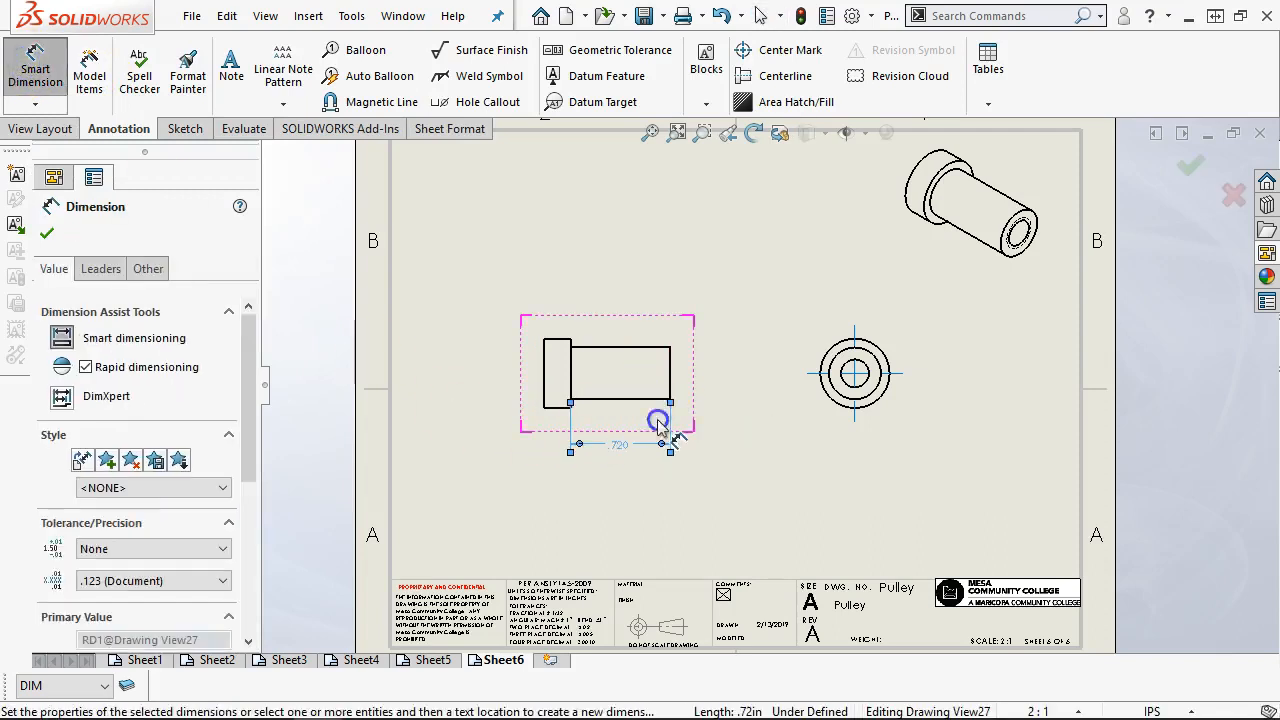
left_click(544, 386)
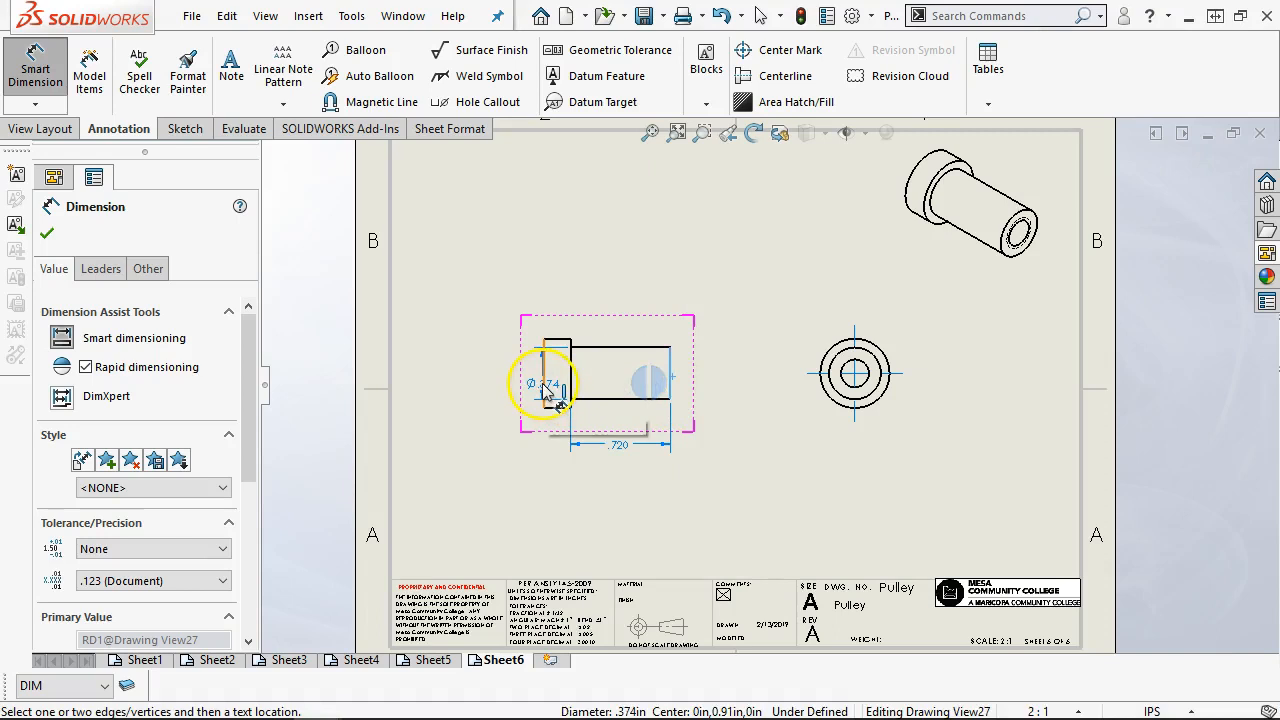
left_click(591, 480)
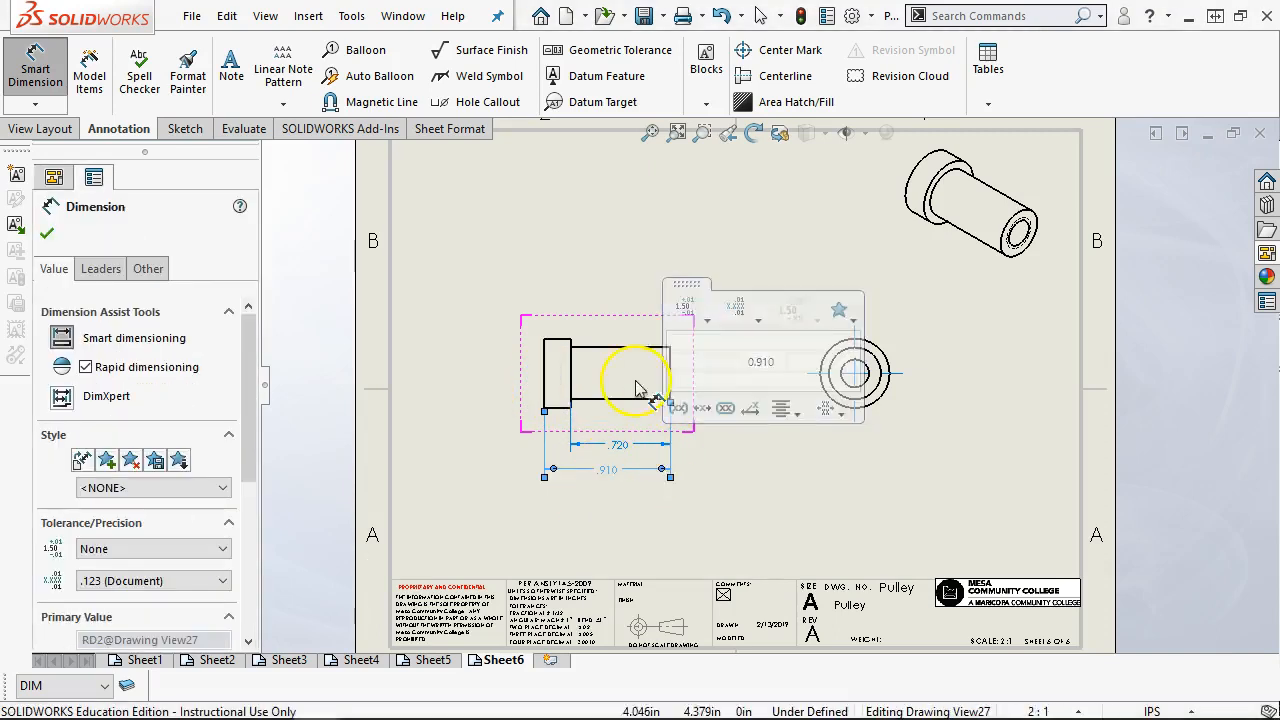
left_click(728, 420)
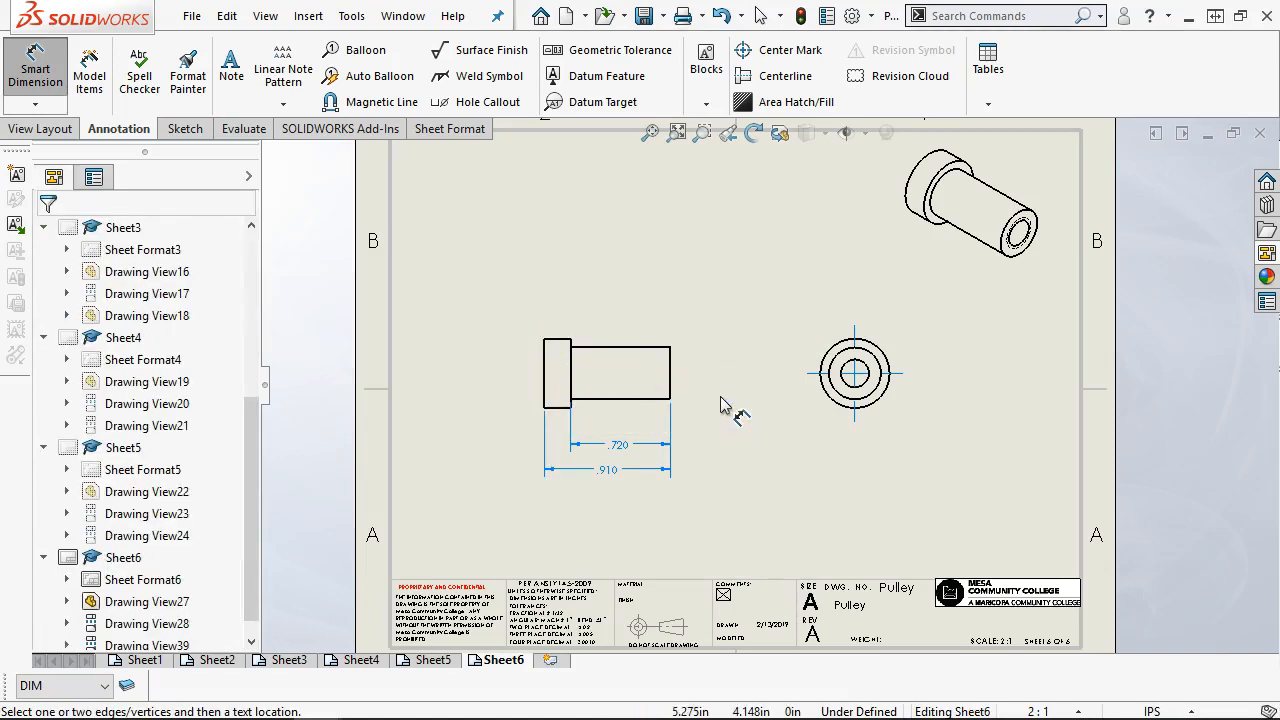
Step: Dimension the head diameter and the shank diameter on the axle's end view, with the shank callout above the head callout
left_click(883, 402)
left_click(974, 471)
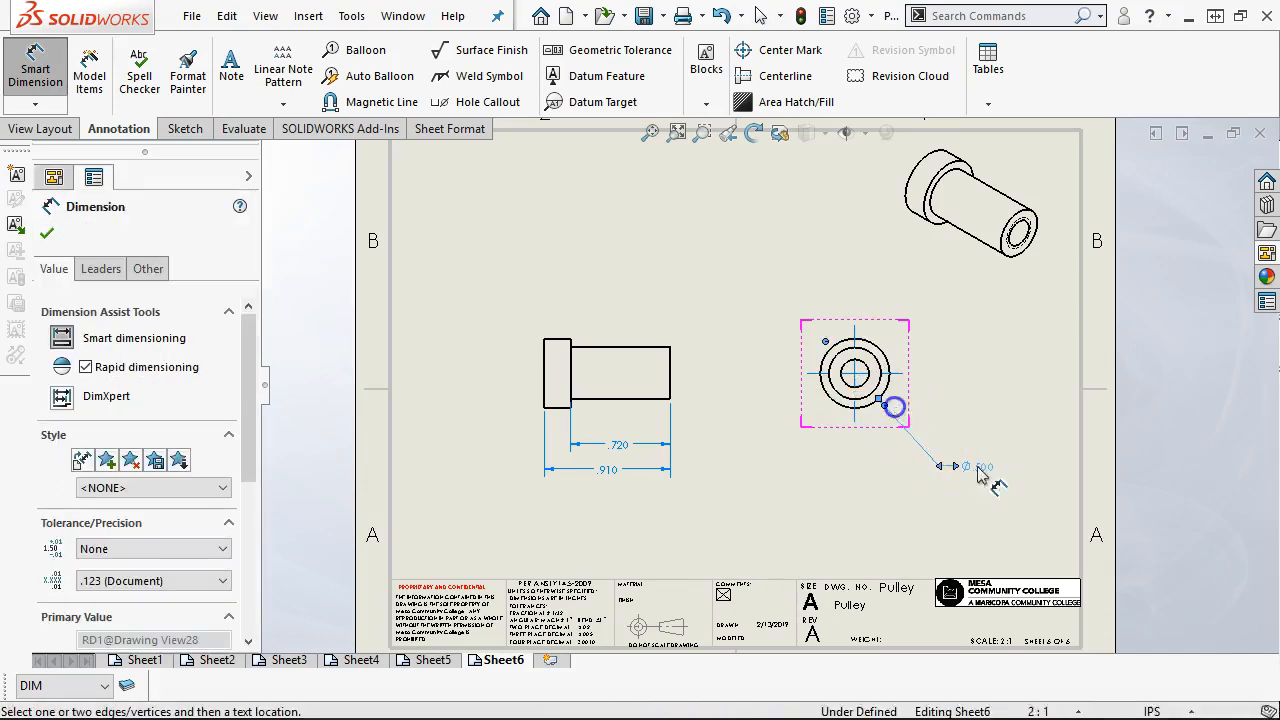
left_click(879, 372)
left_click(975, 329)
right_click(760, 274)
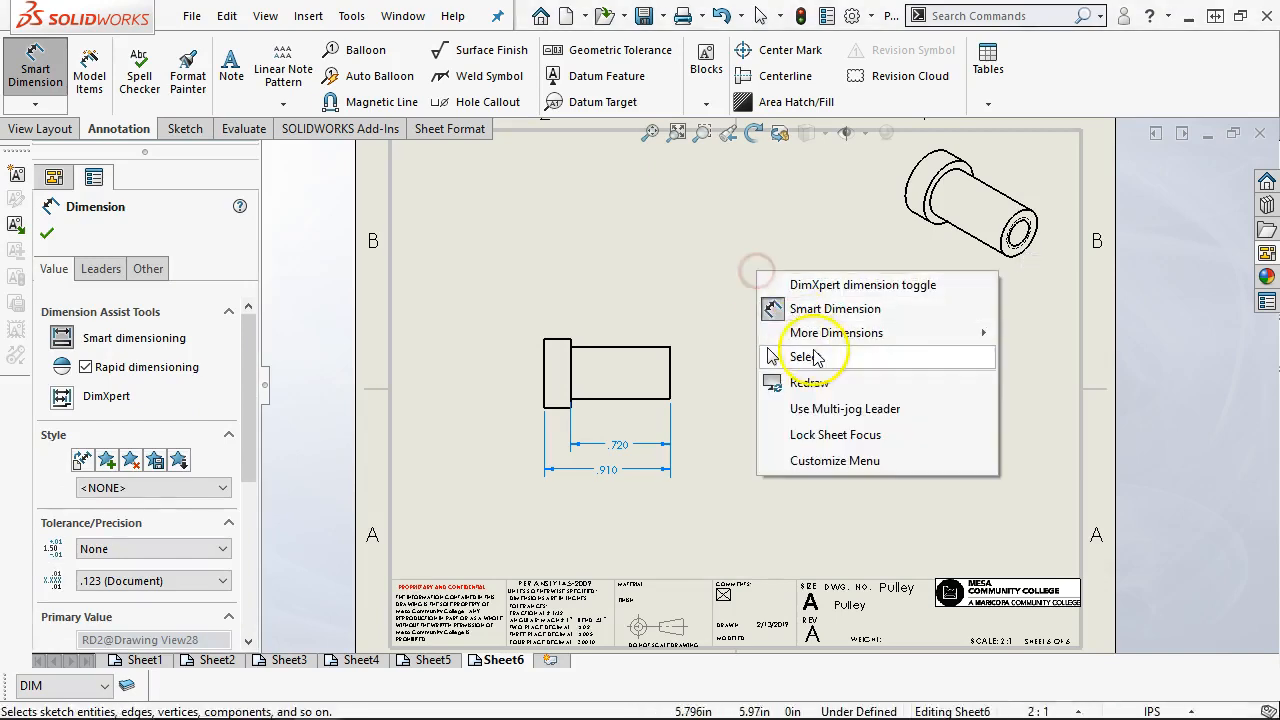
left_click(770, 354)
Step: Set the head diameter dimension's precision to two decimal places (.12)
left_click(980, 468)
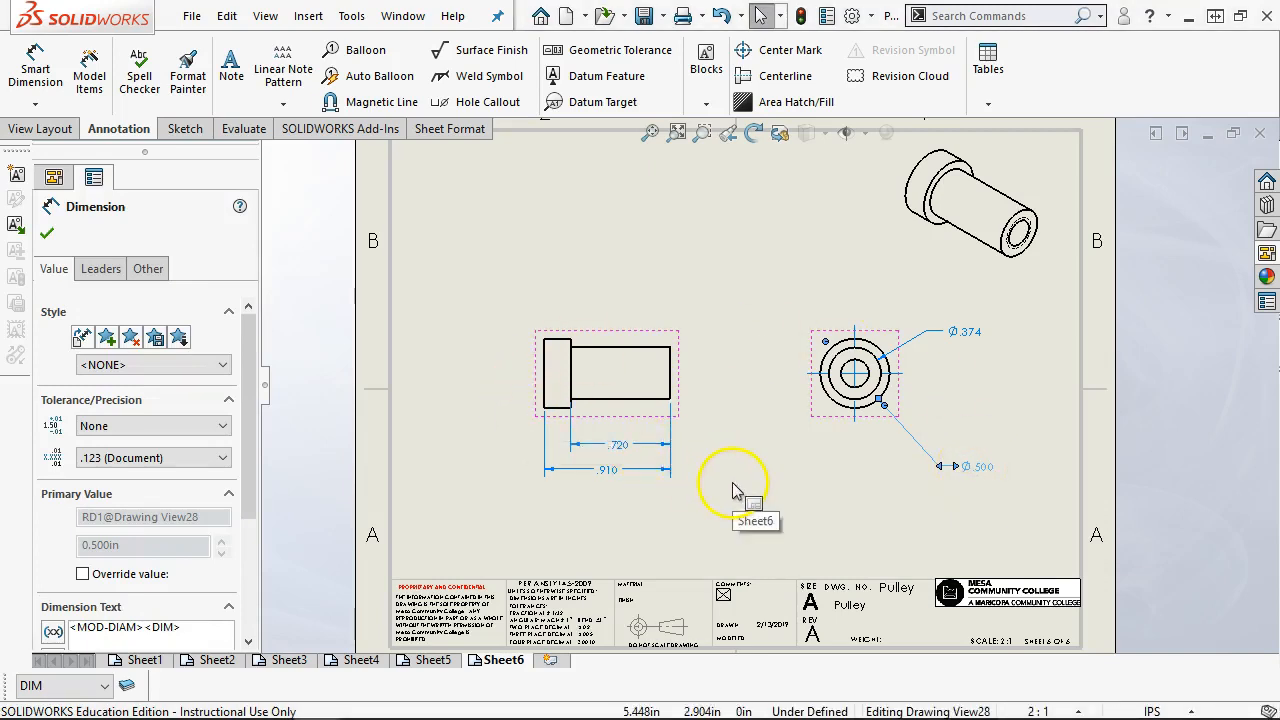
left_click(222, 458)
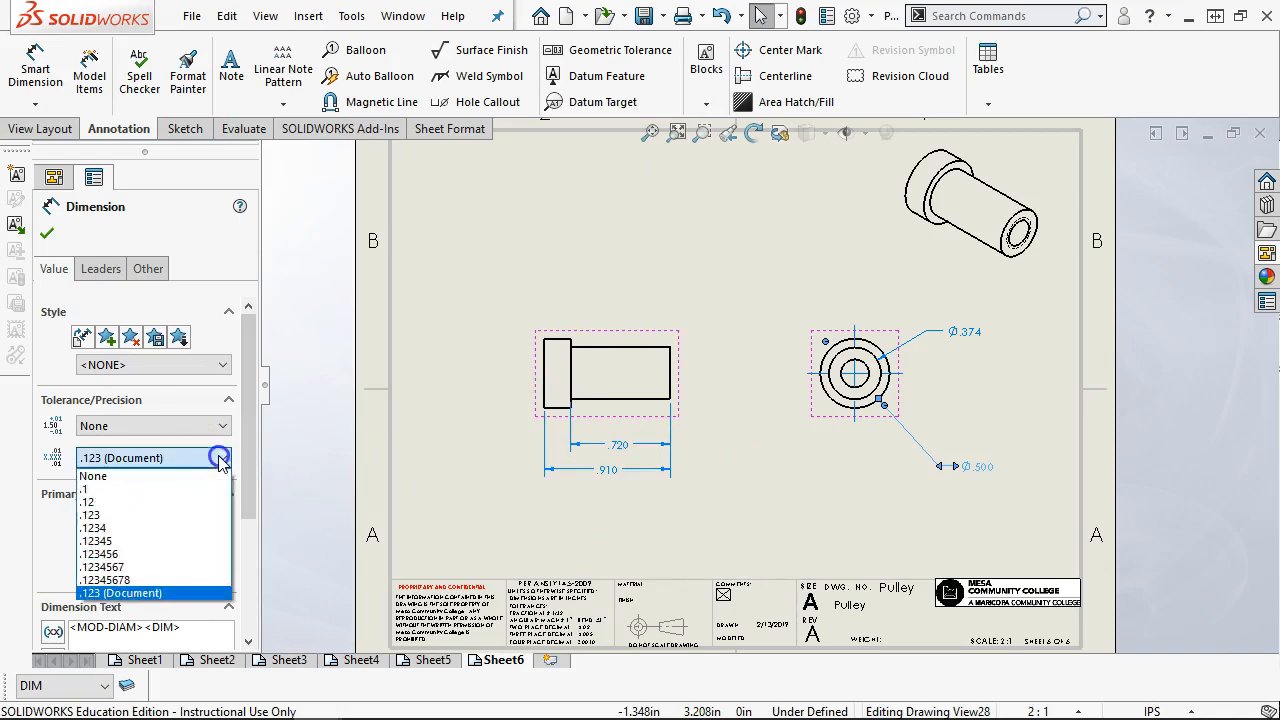
left_click(196, 502)
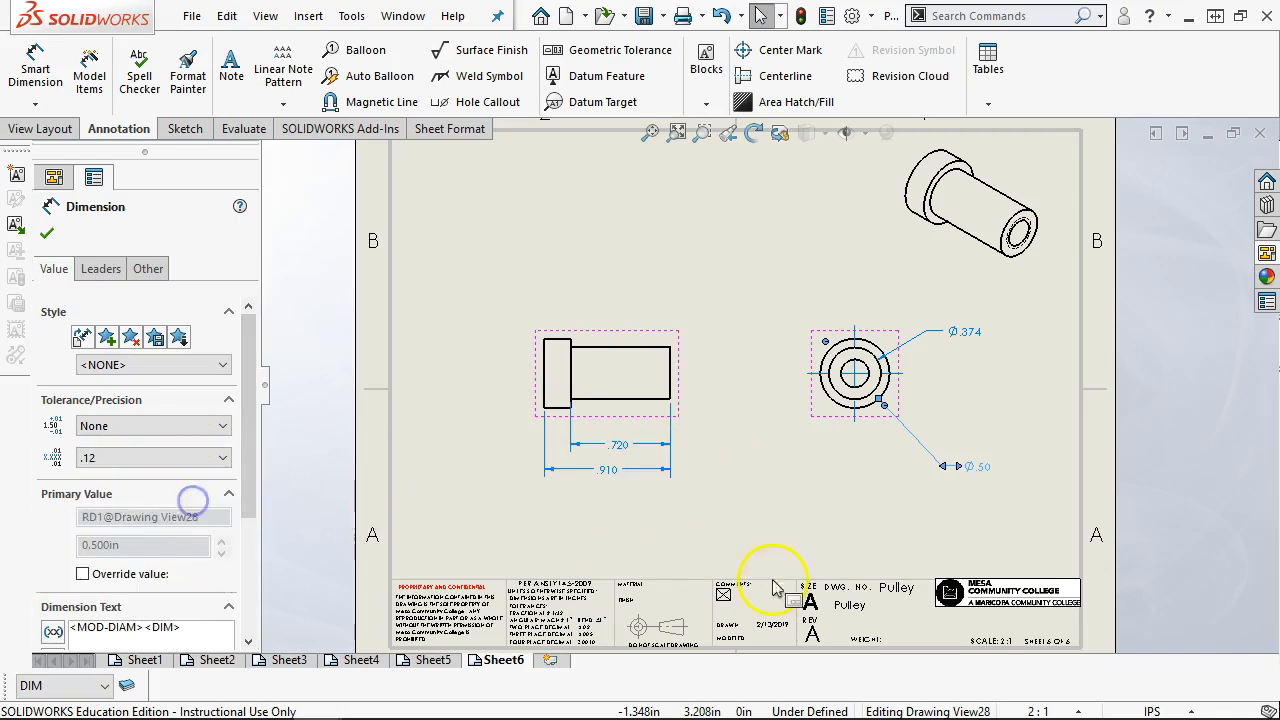
left_click(940, 515)
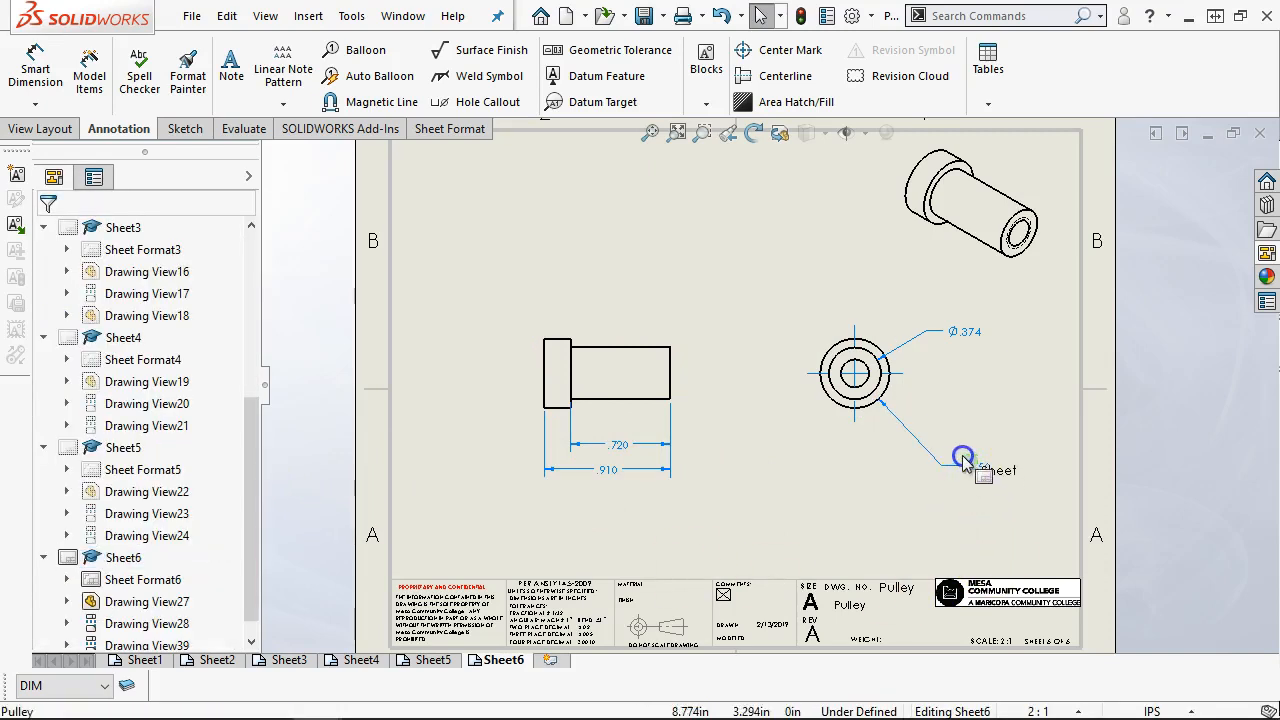
left_click(976, 468)
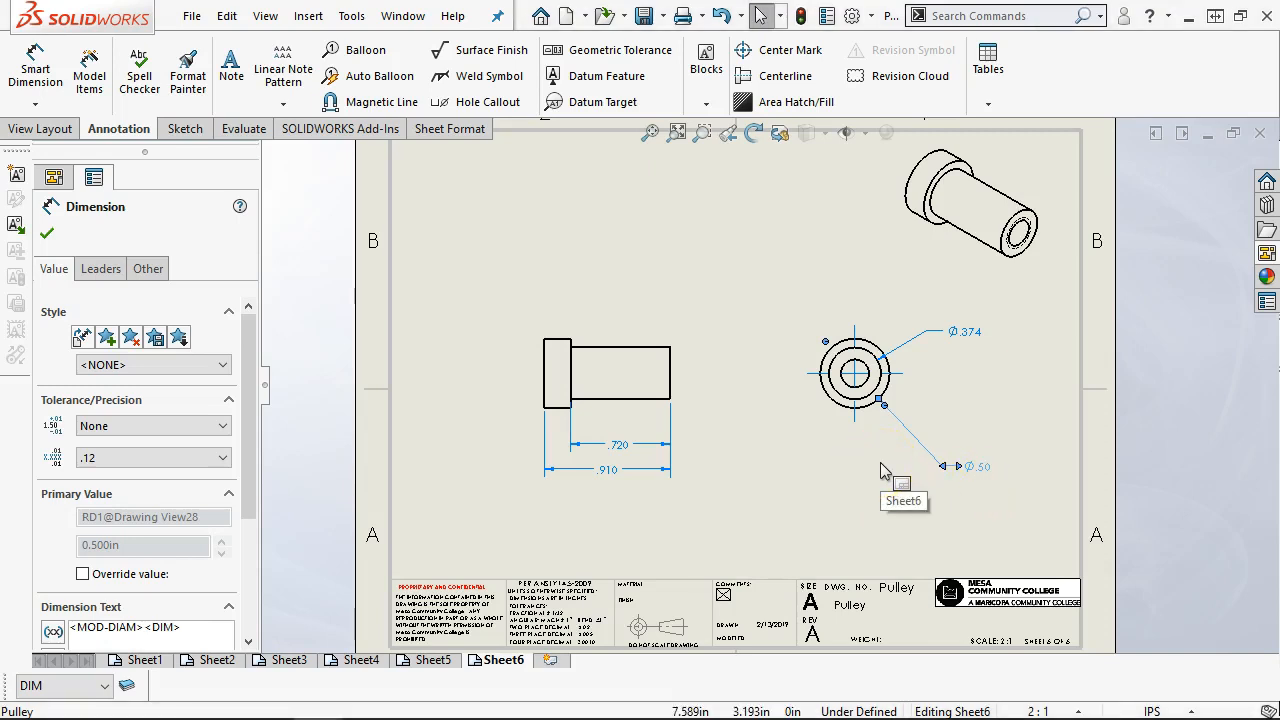
left_click(952, 483)
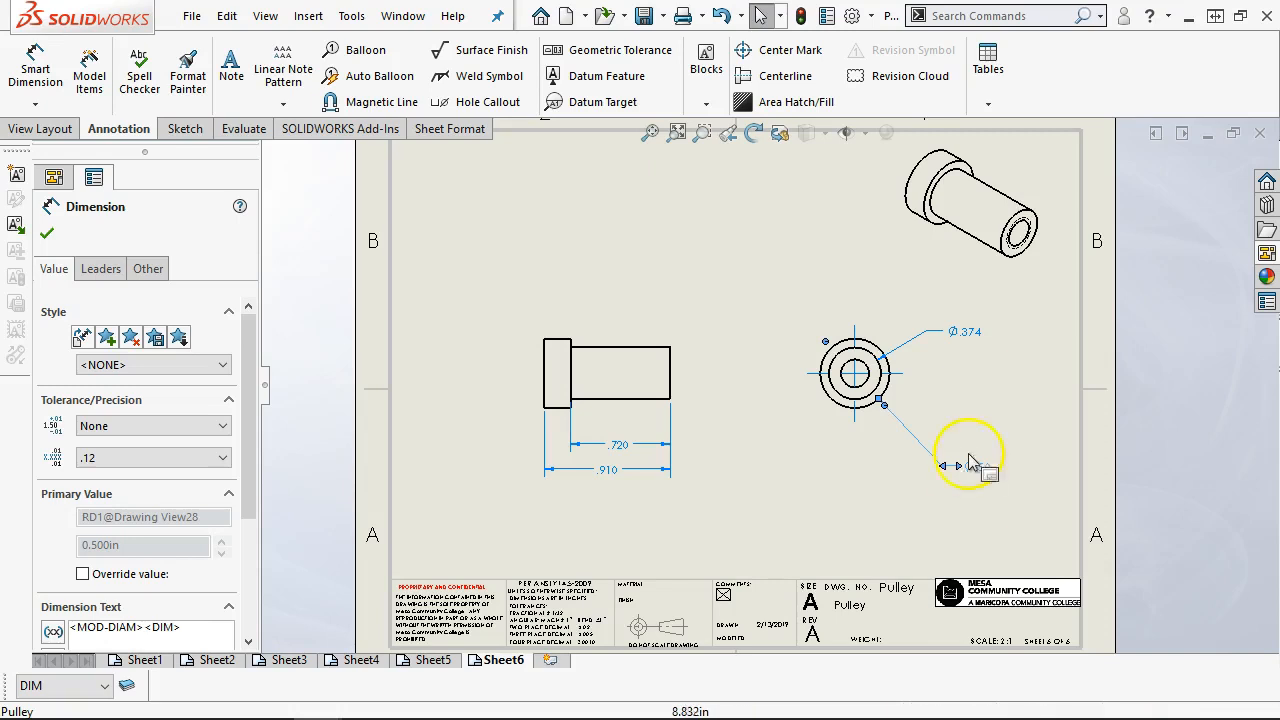
Step: Shift the shank diameter dimension slightly and set its precision to four decimal places (.1234)
left_click_drag(975, 345, 957, 331)
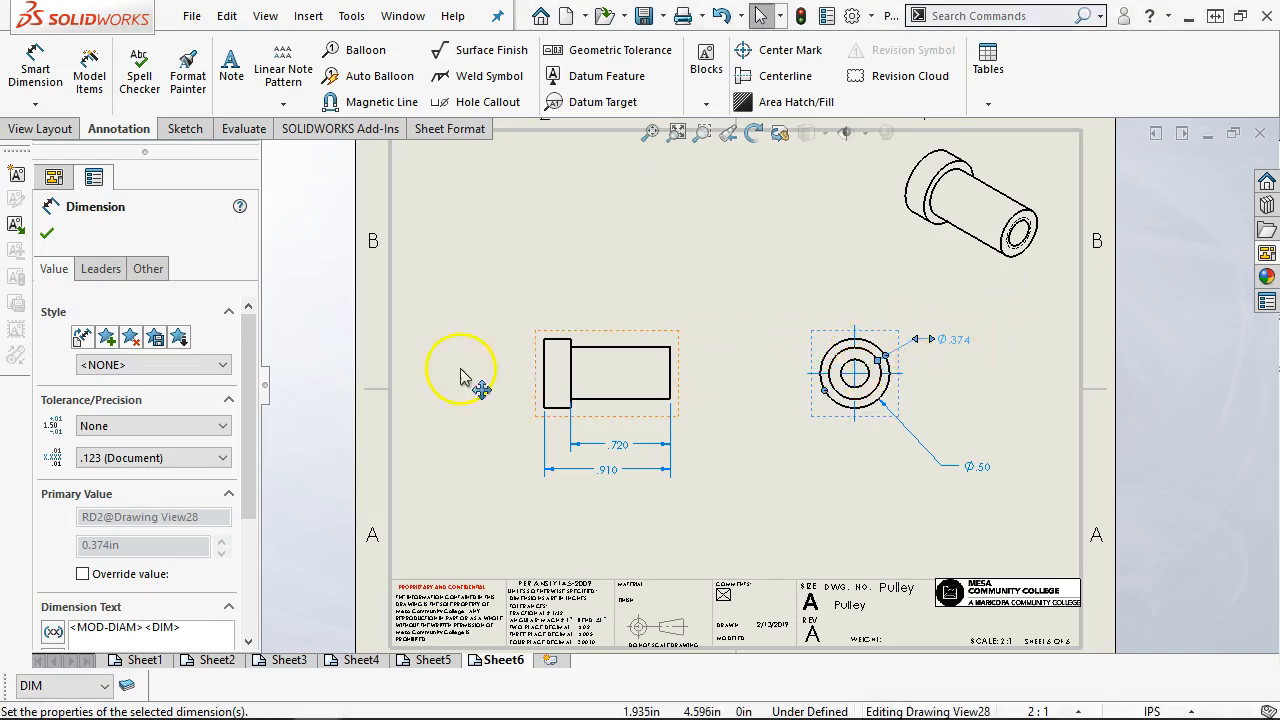
left_click(157, 460)
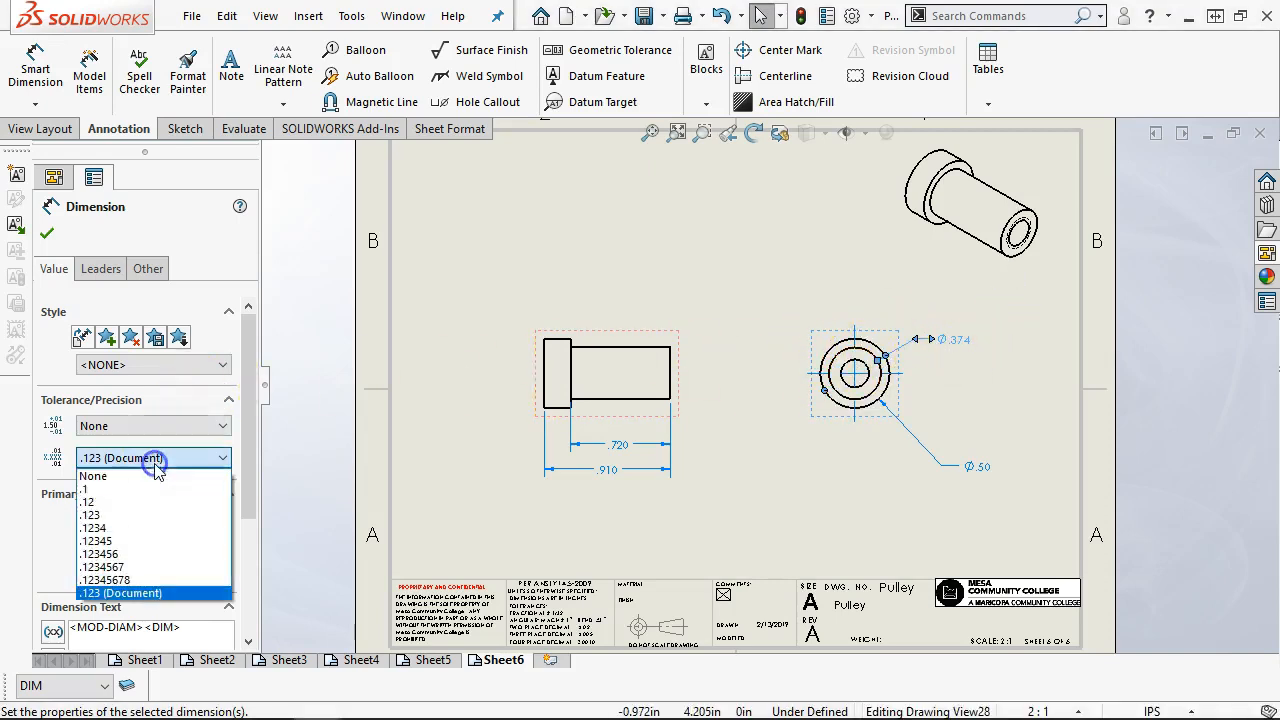
left_click(147, 528)
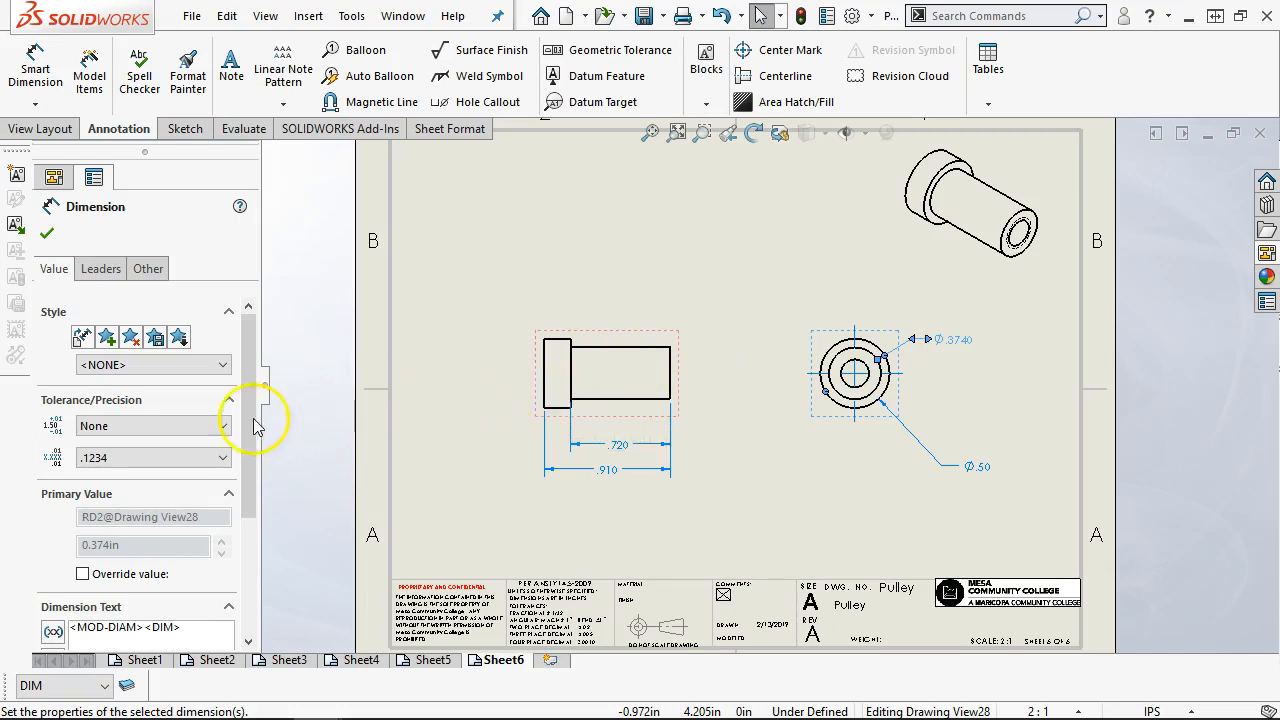
Step: Apply a Limit tolerance with an upper variation of .0005 to the shank diameter dimension
left_click(192, 425)
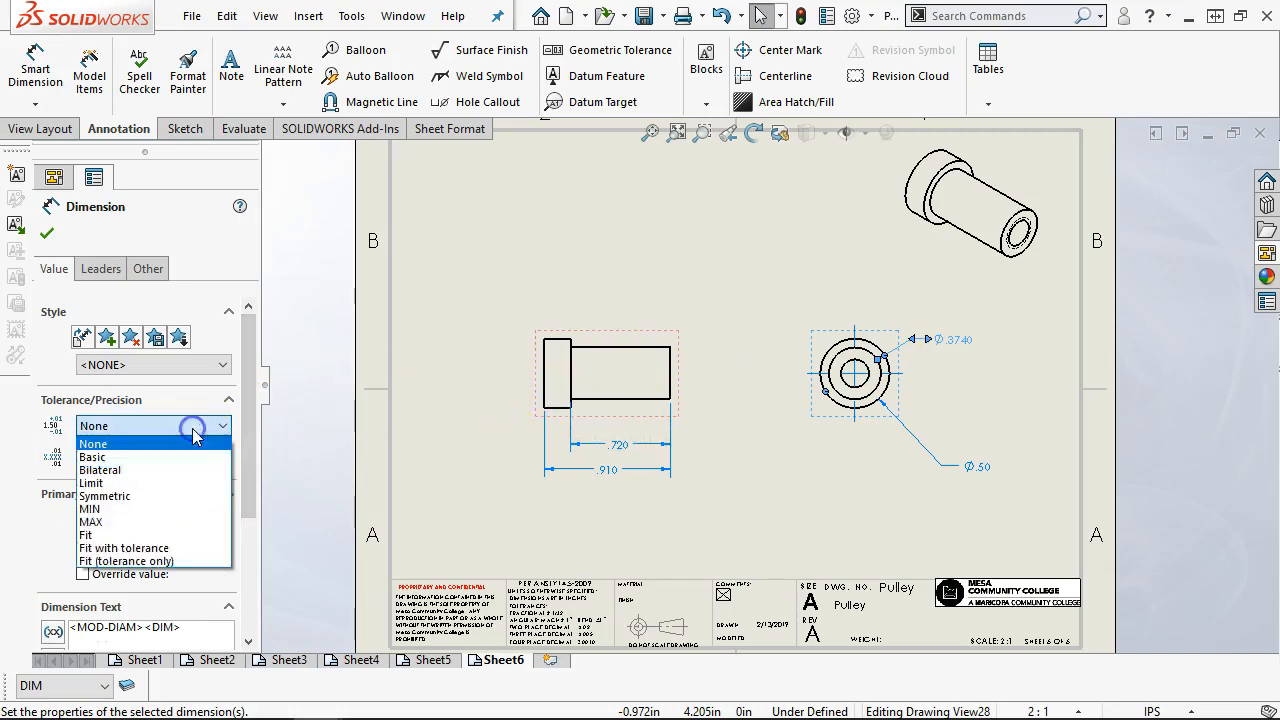
left_click(150, 483)
left_click(133, 458)
double_click(133, 458)
type(".005")
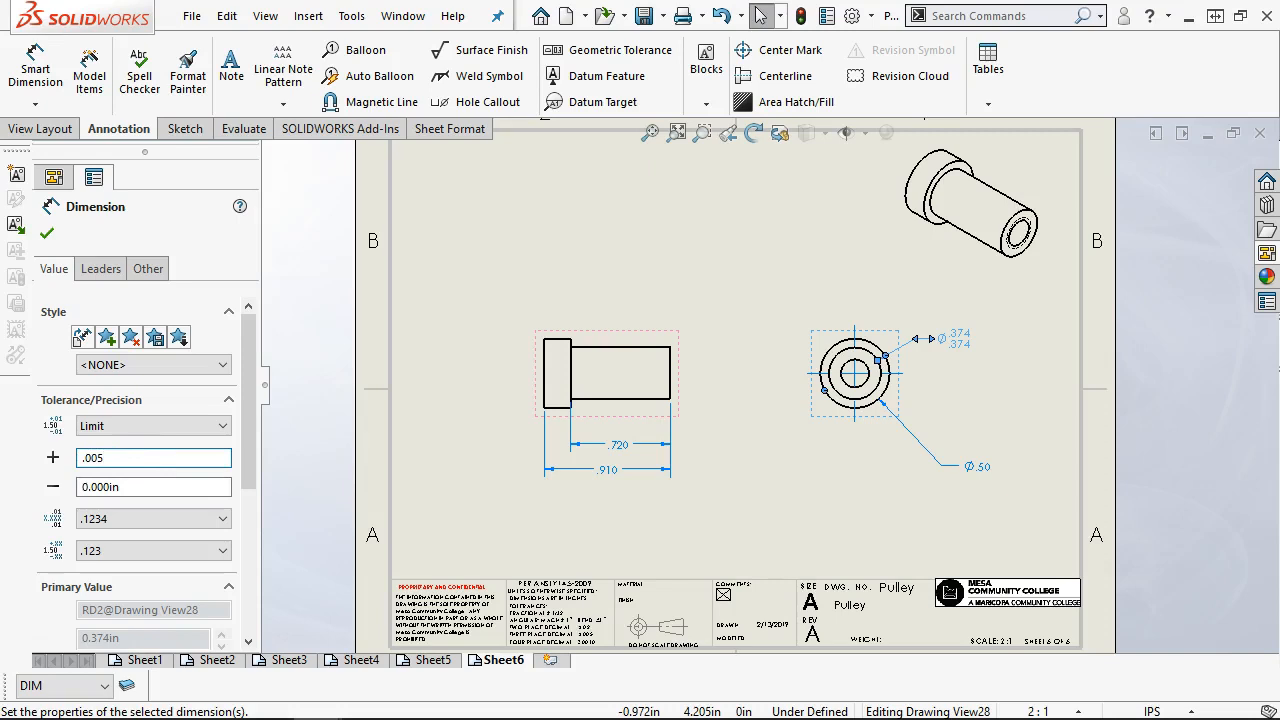
key("BackSpace")
type("05")
key("Tab")
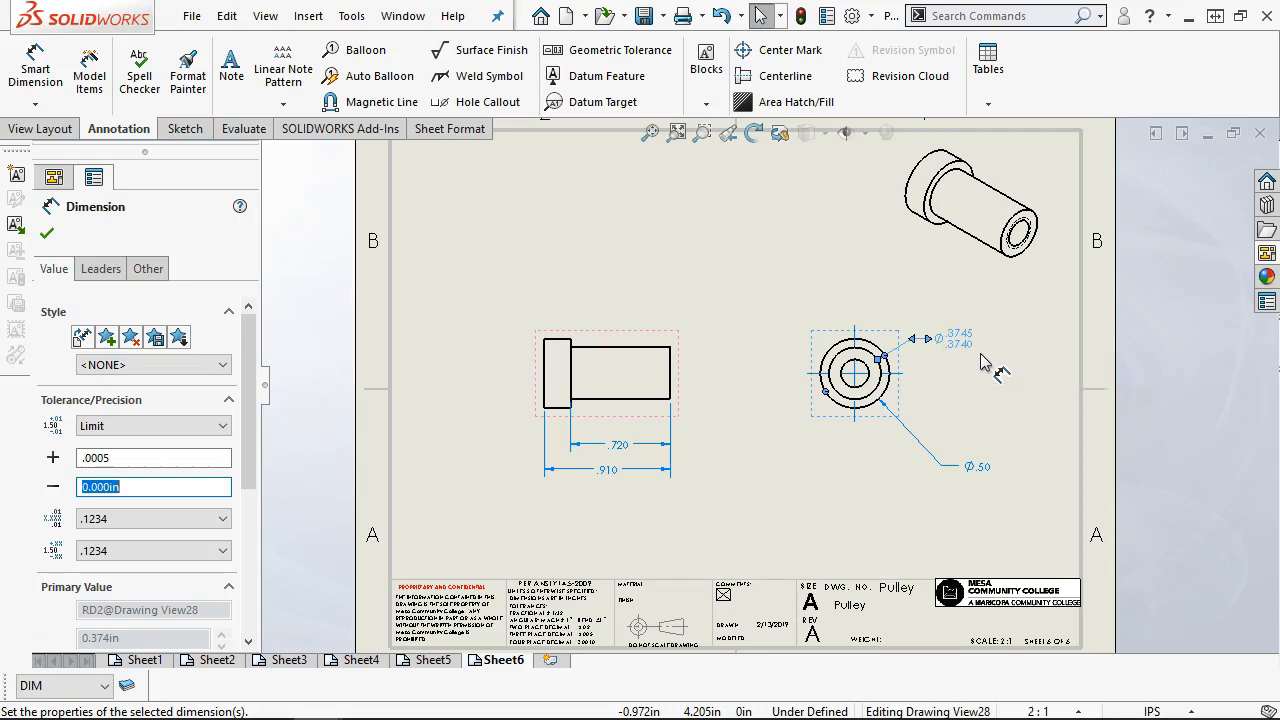
Step: Move the shank diameter limit dimension higher above the axle's end view and deselect it
scroll(1008, 358, "down", 1)
left_click(950, 355)
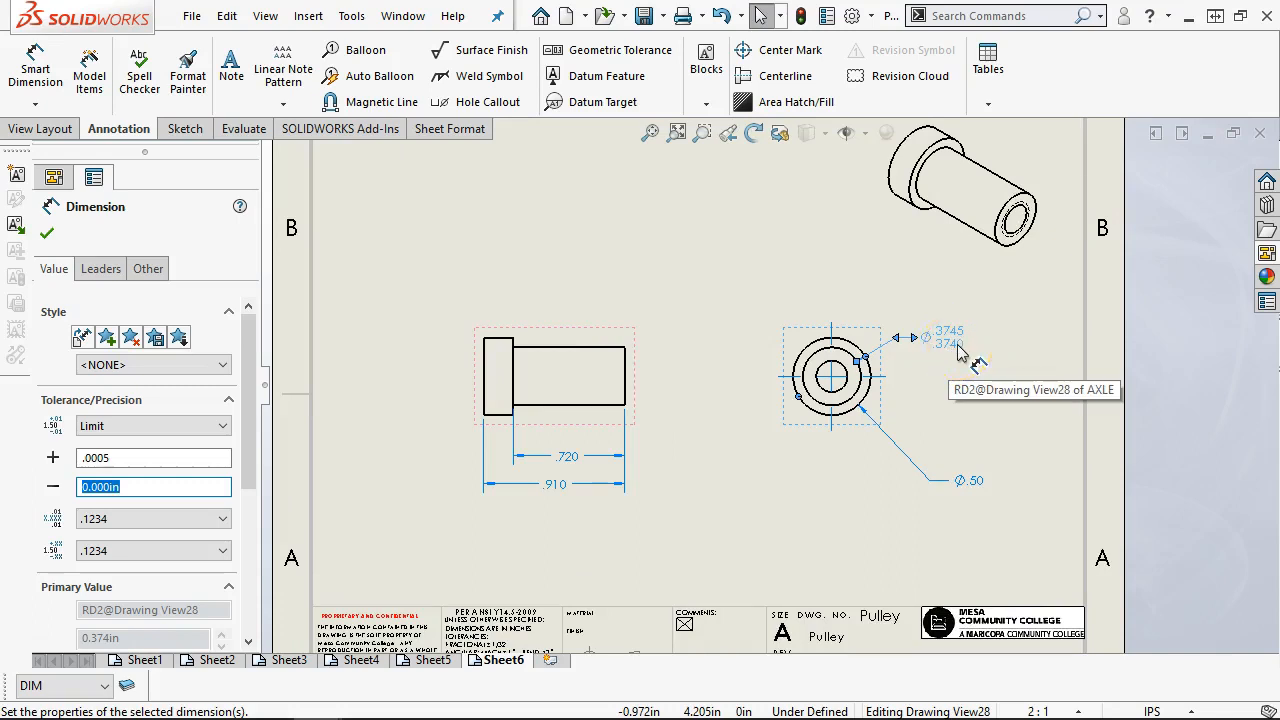
left_click(943, 337)
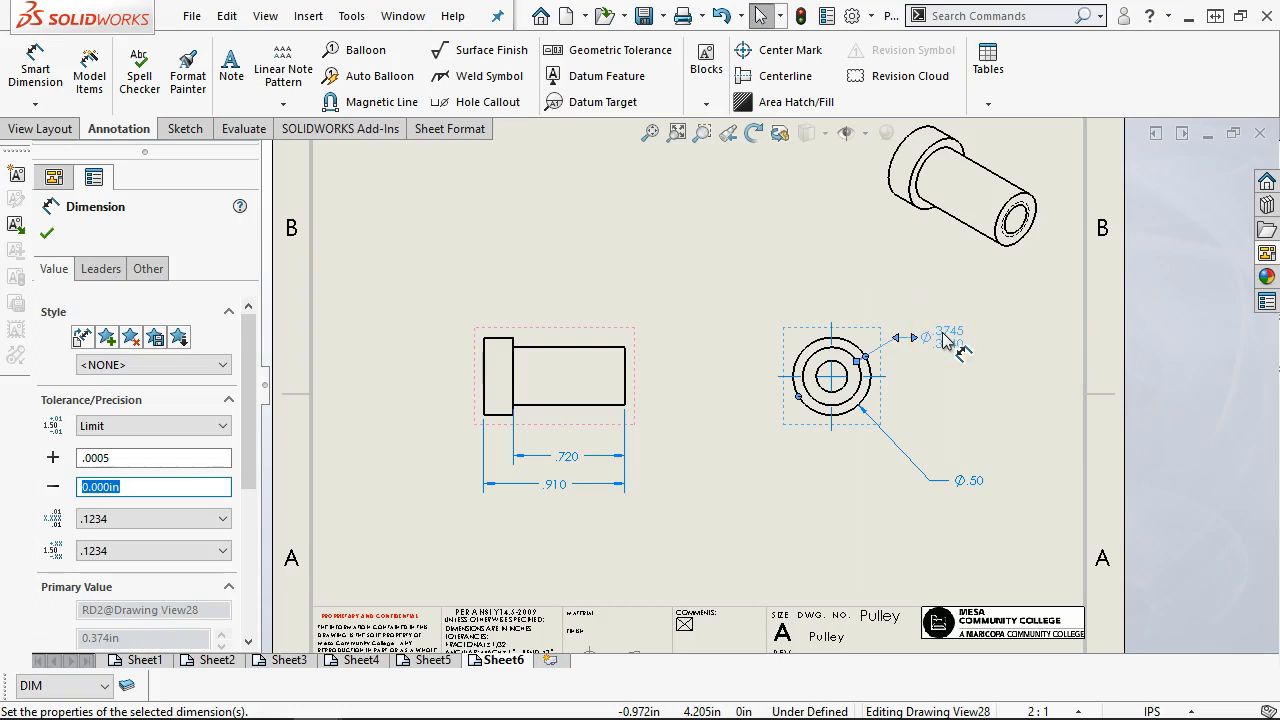
left_click(952, 341)
left_click_drag(952, 341, 952, 321)
left_click(957, 352)
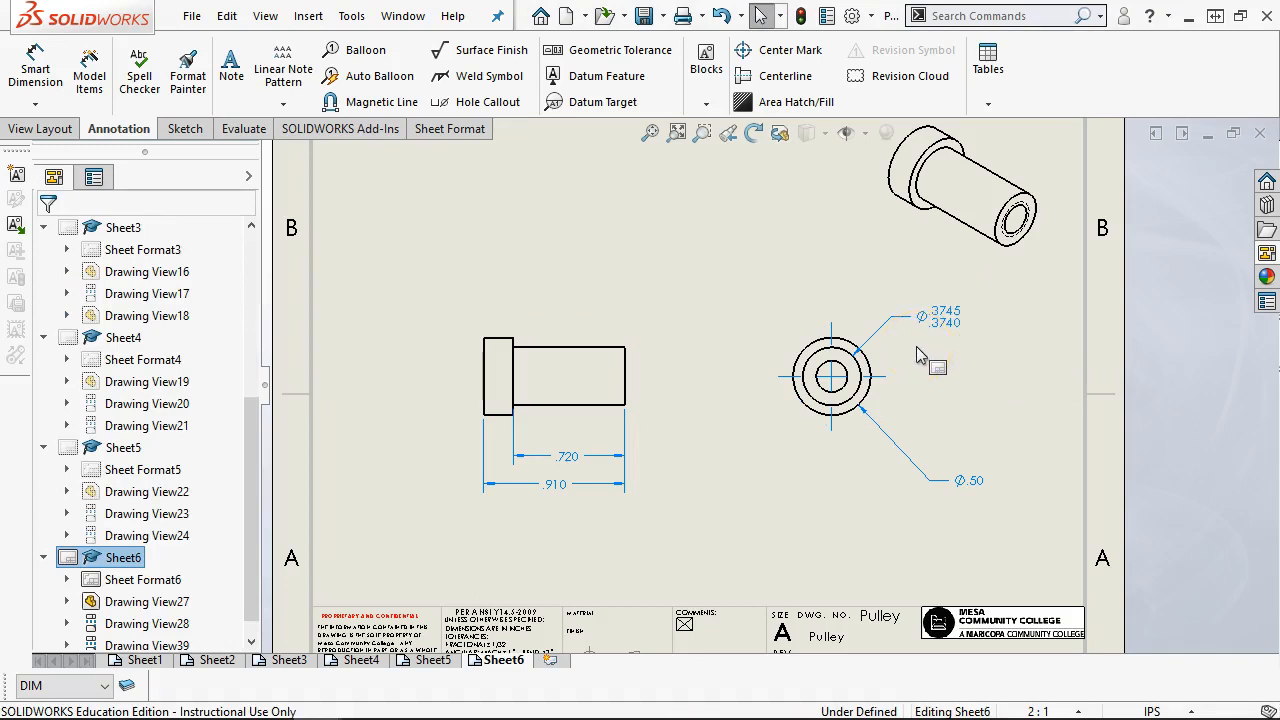
Step: Add a centerline along the axle's front view between the shank's upper and lower edges
scroll(922, 368, "down", 1)
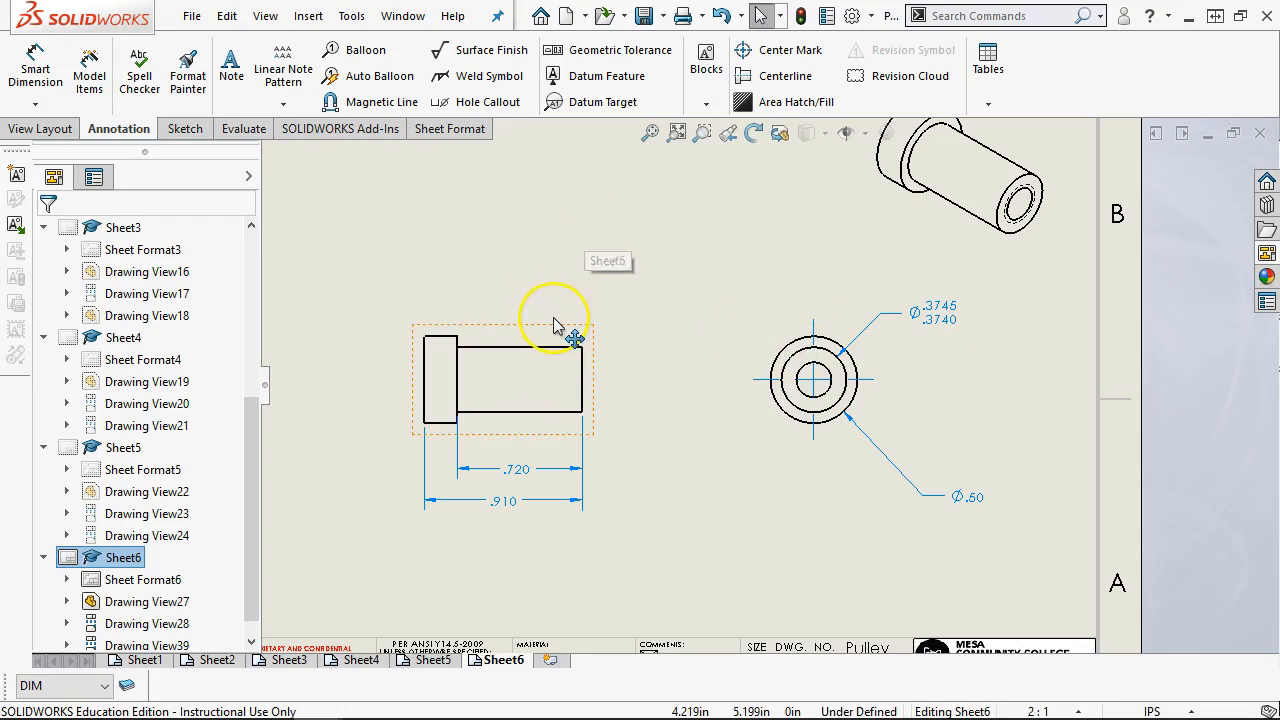
left_click(589, 350)
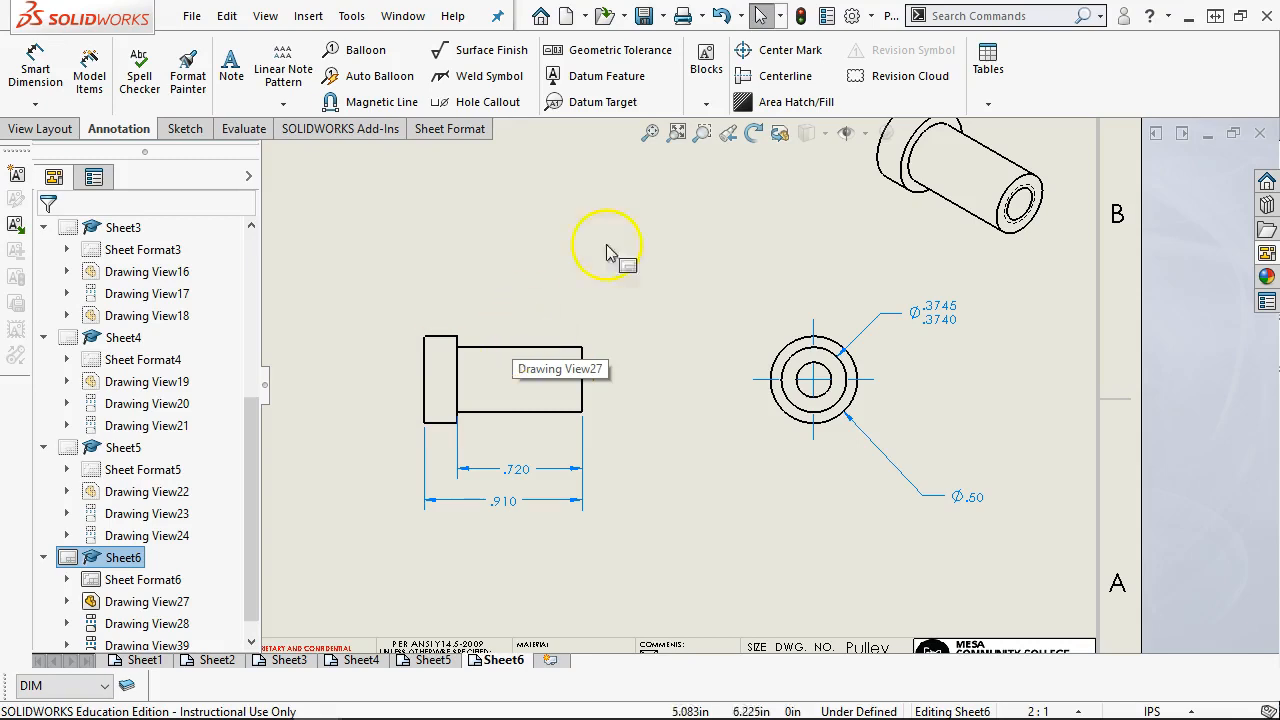
left_click(758, 77)
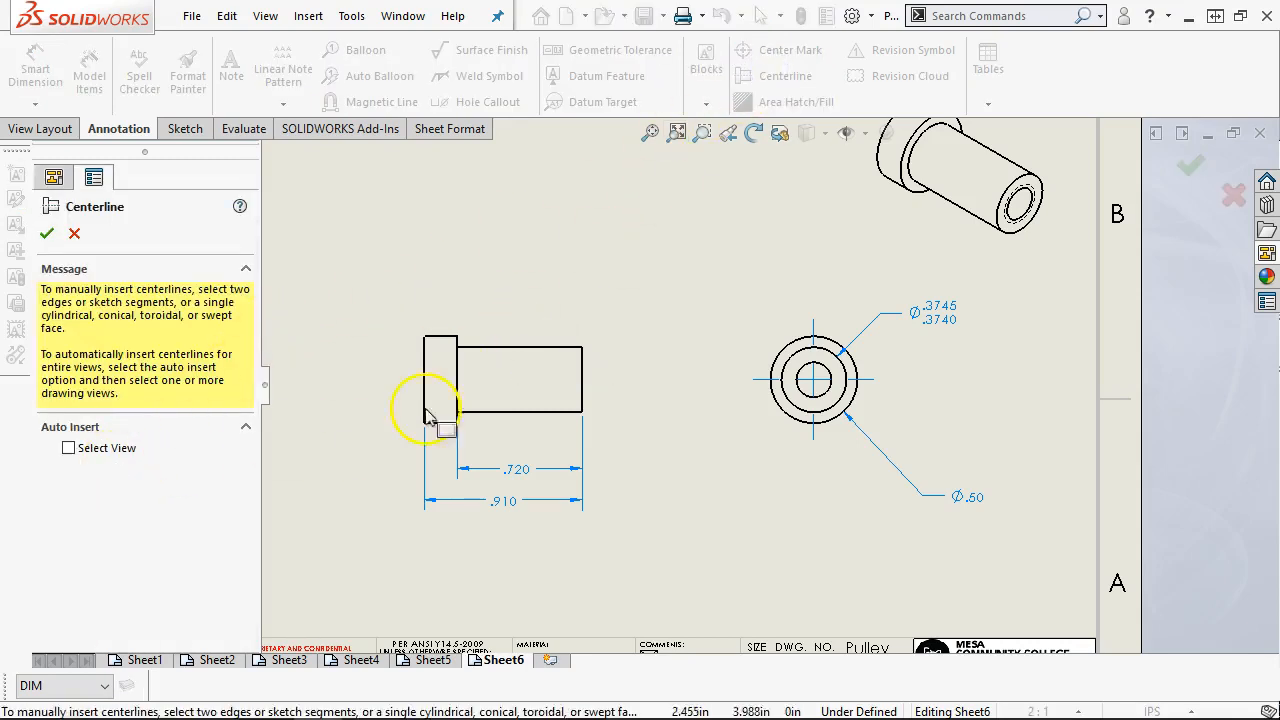
left_click(506, 350)
left_click(508, 411)
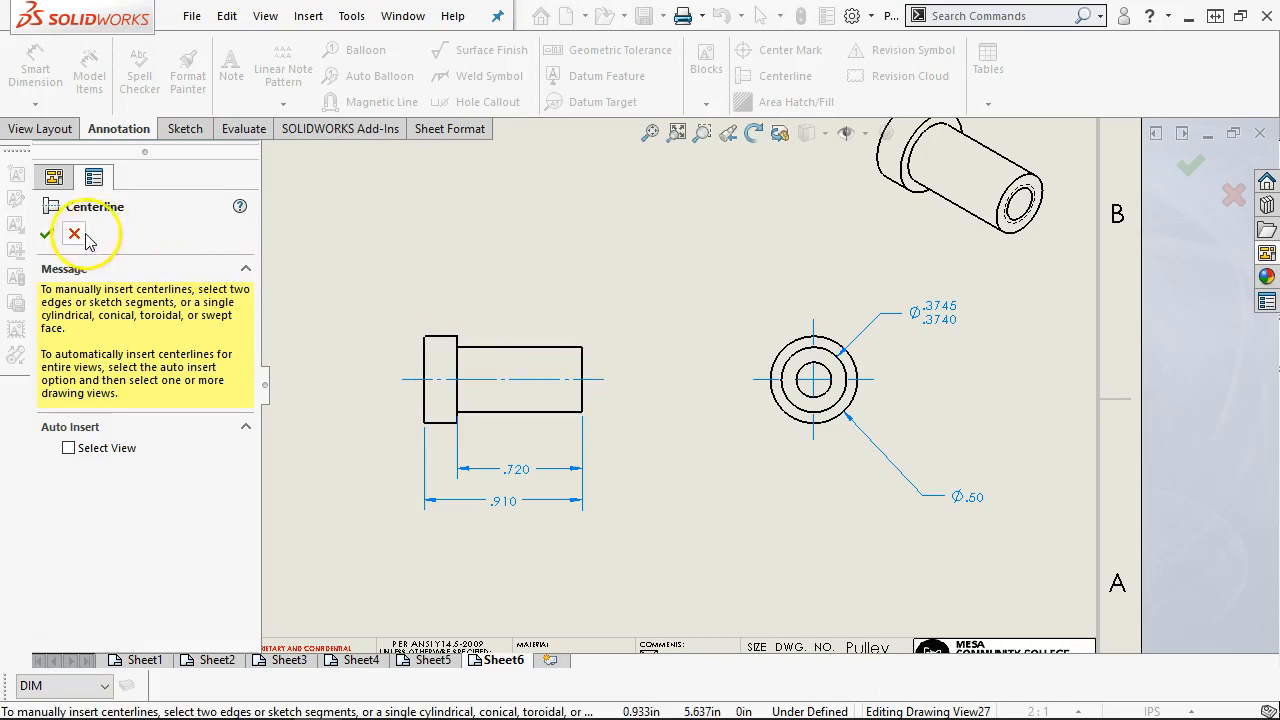
left_click(47, 233)
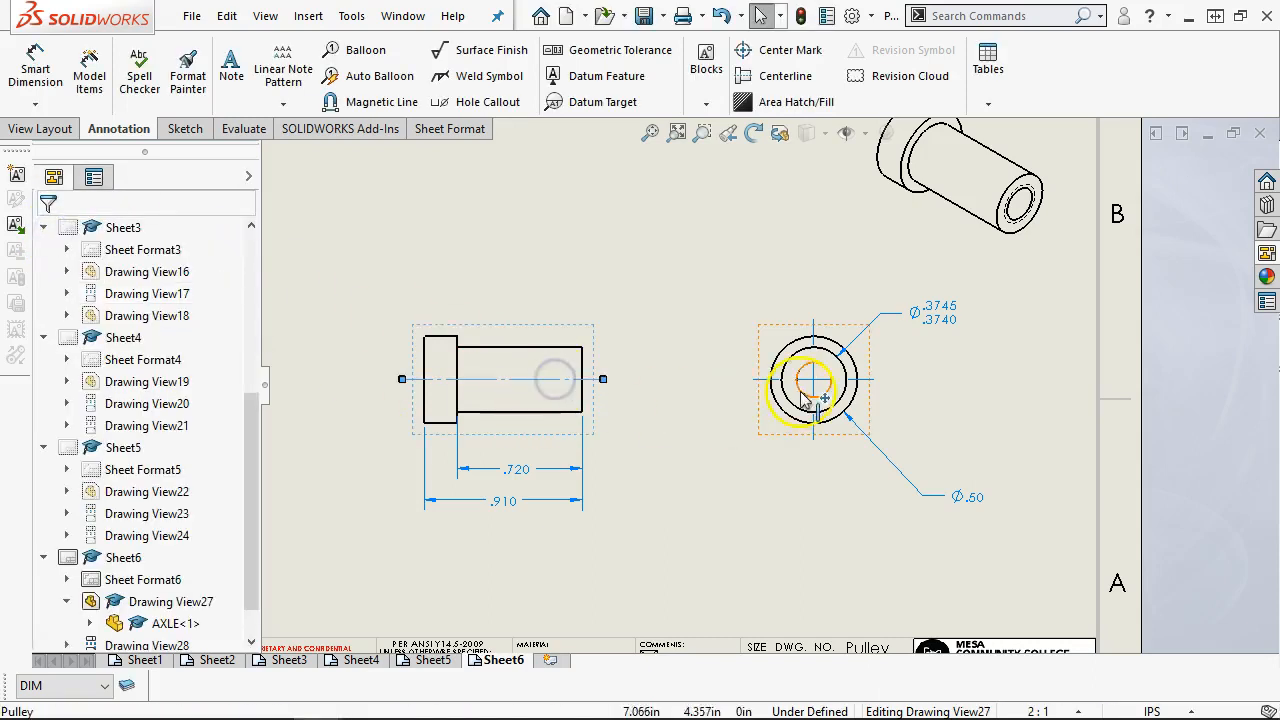
Step: Assign the front view's centerline and the end view's center mark to the CEN layer
left_click(758, 378)
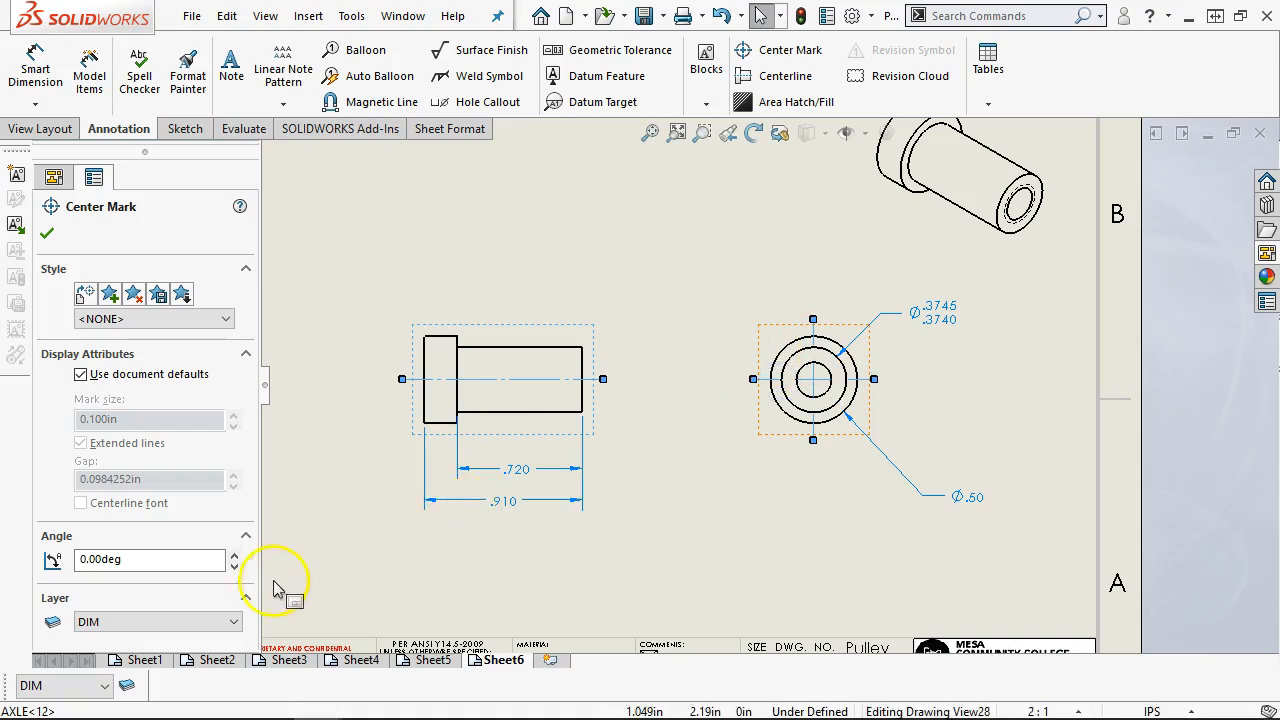
left_click(188, 620)
left_click(193, 667)
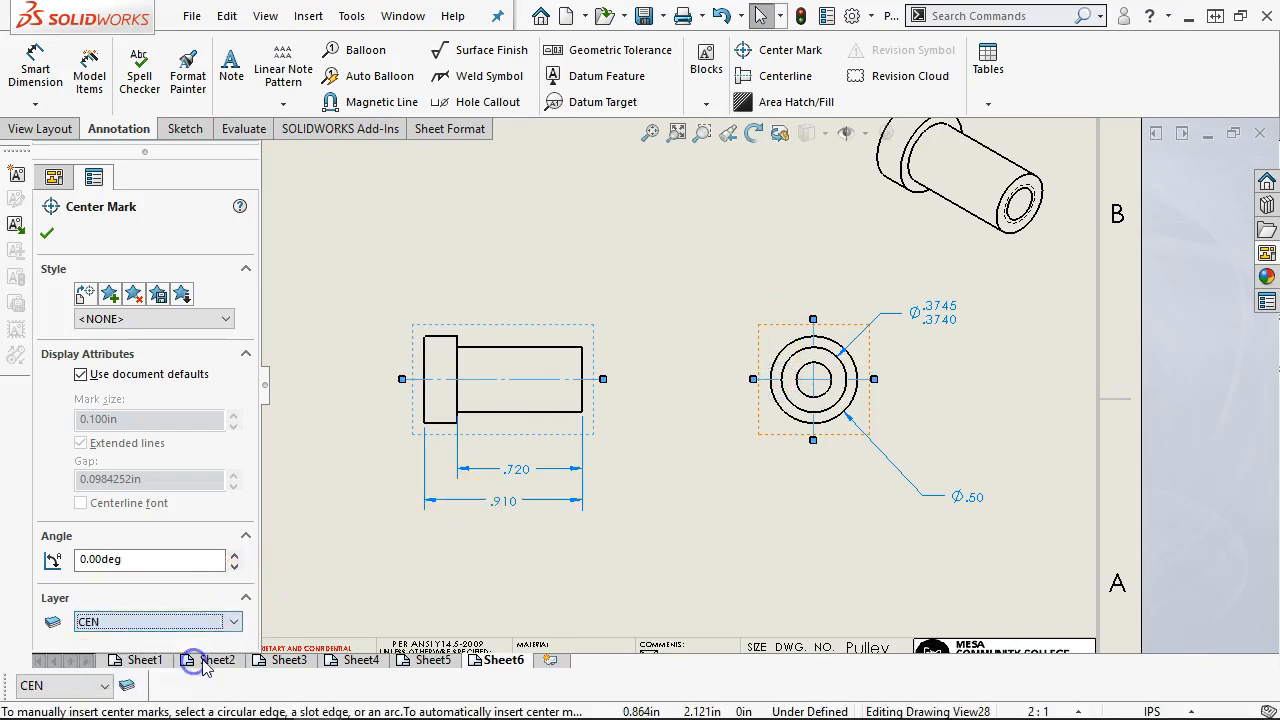
left_click(556, 278)
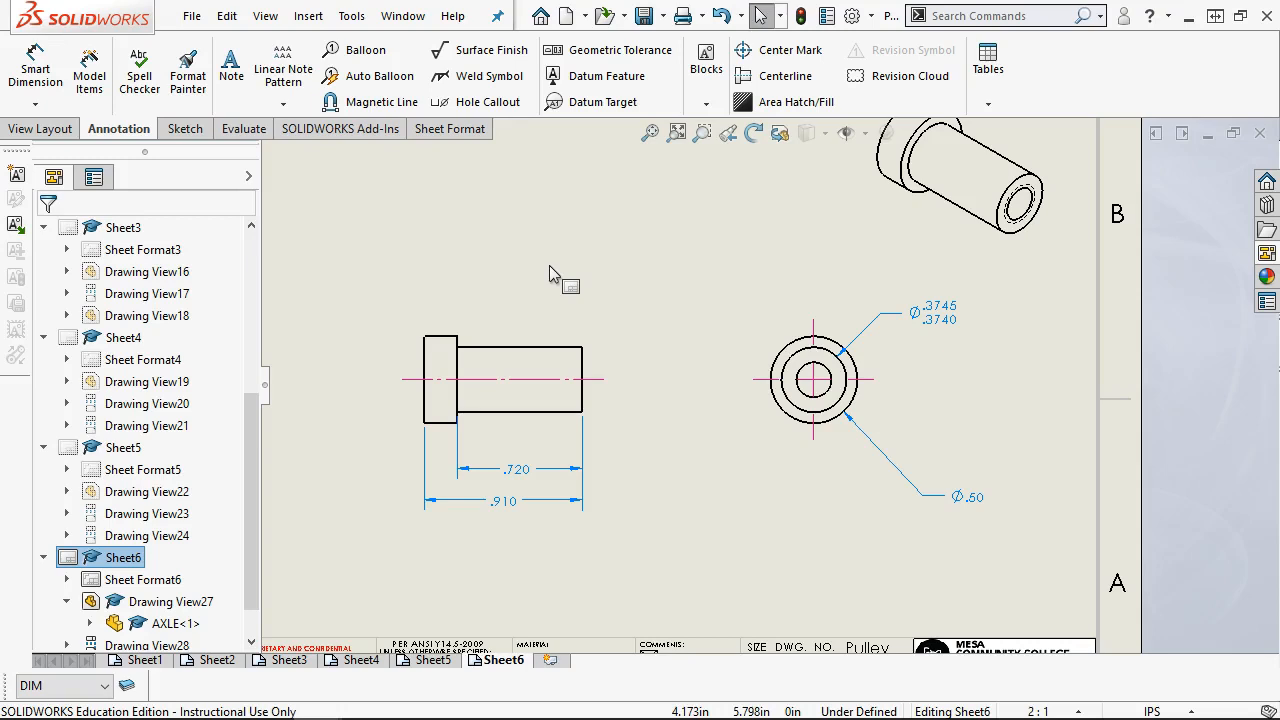
left_click(586, 282)
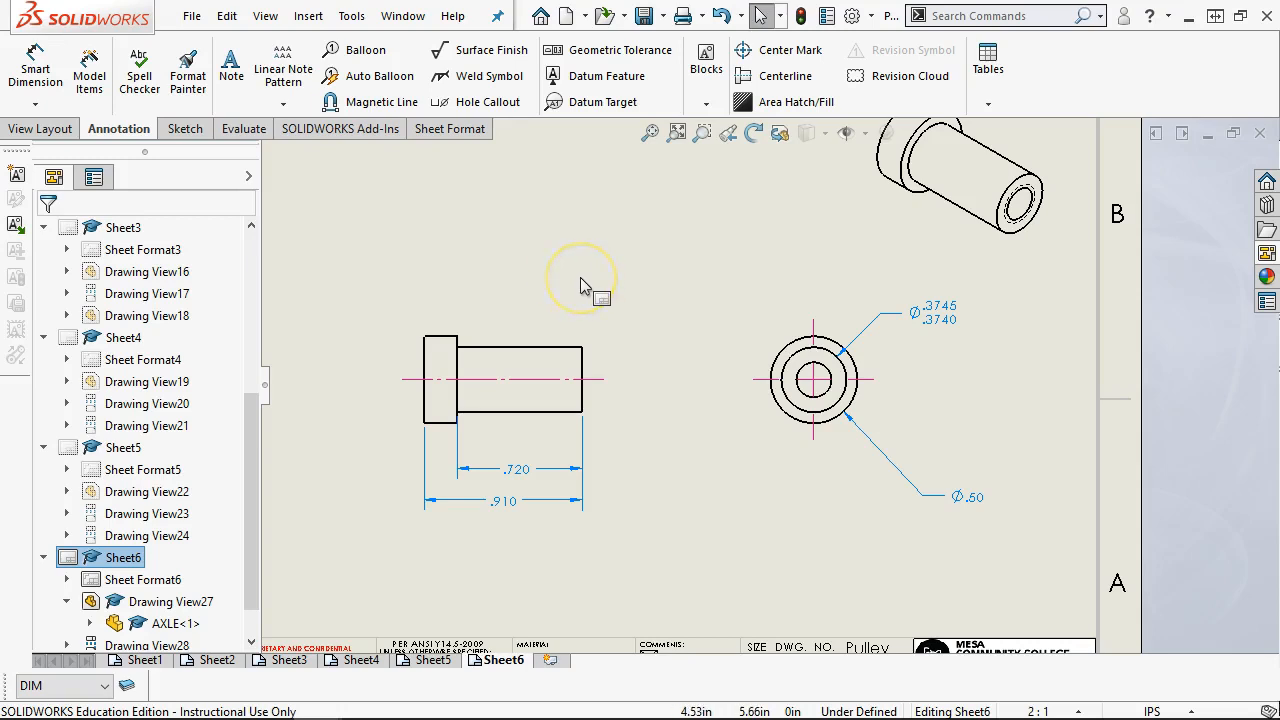
left_click(564, 245)
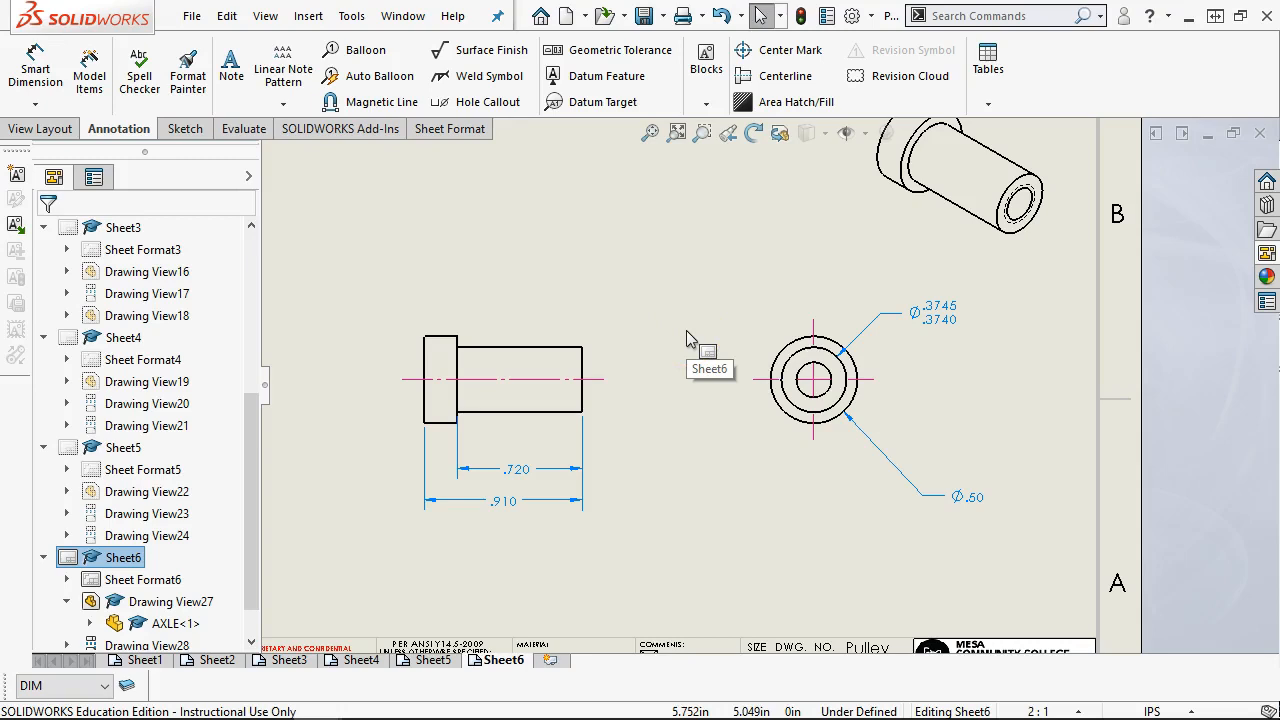
left_click(815, 378)
left_click(670, 284)
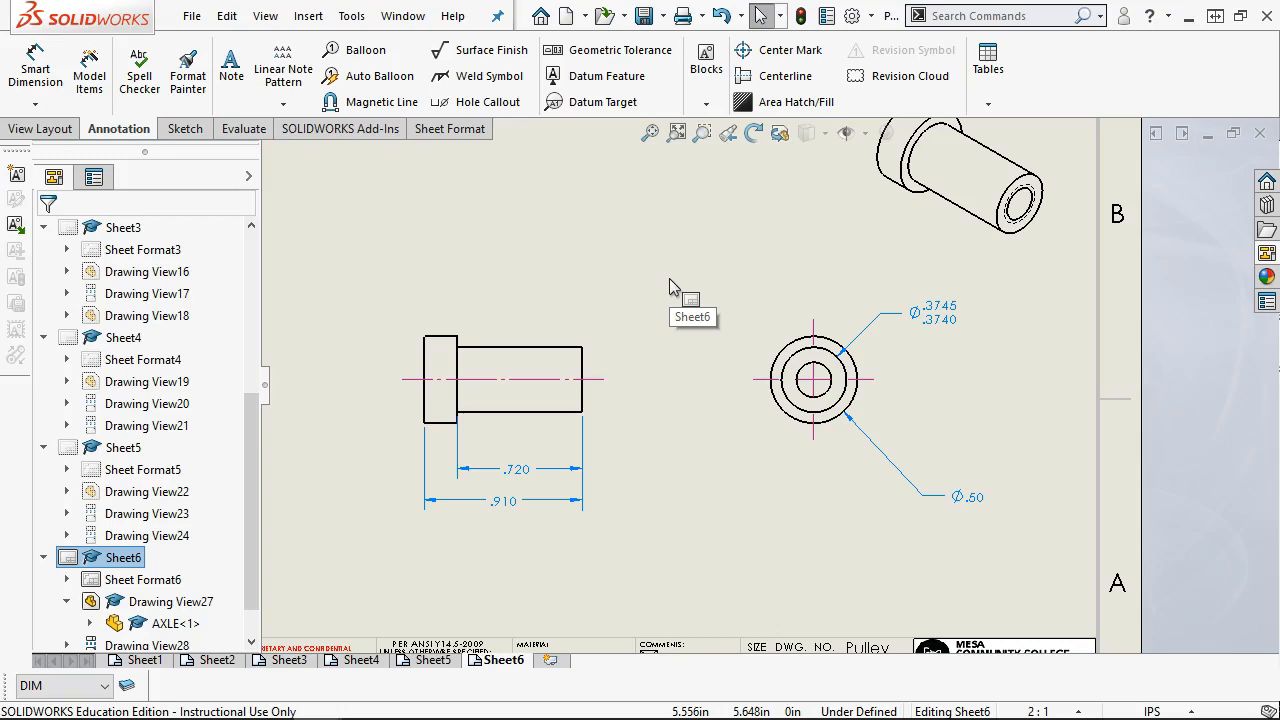
left_click(672, 282)
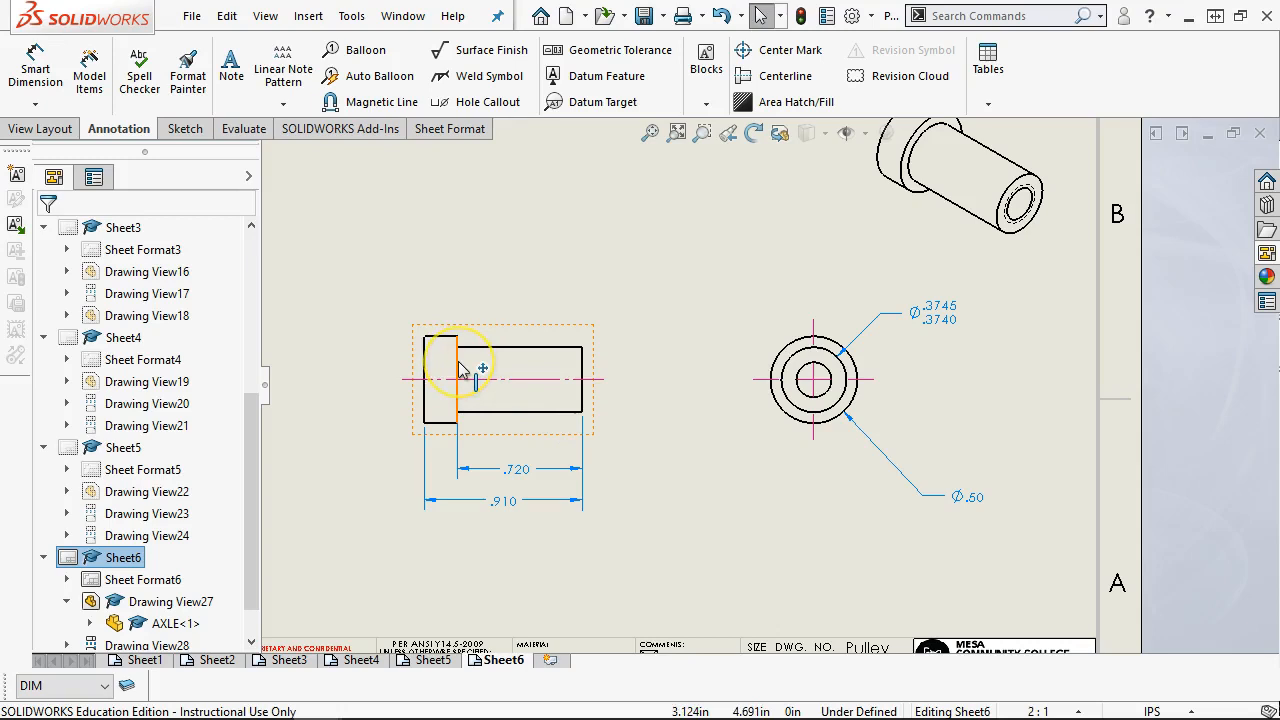
left_click(510, 388)
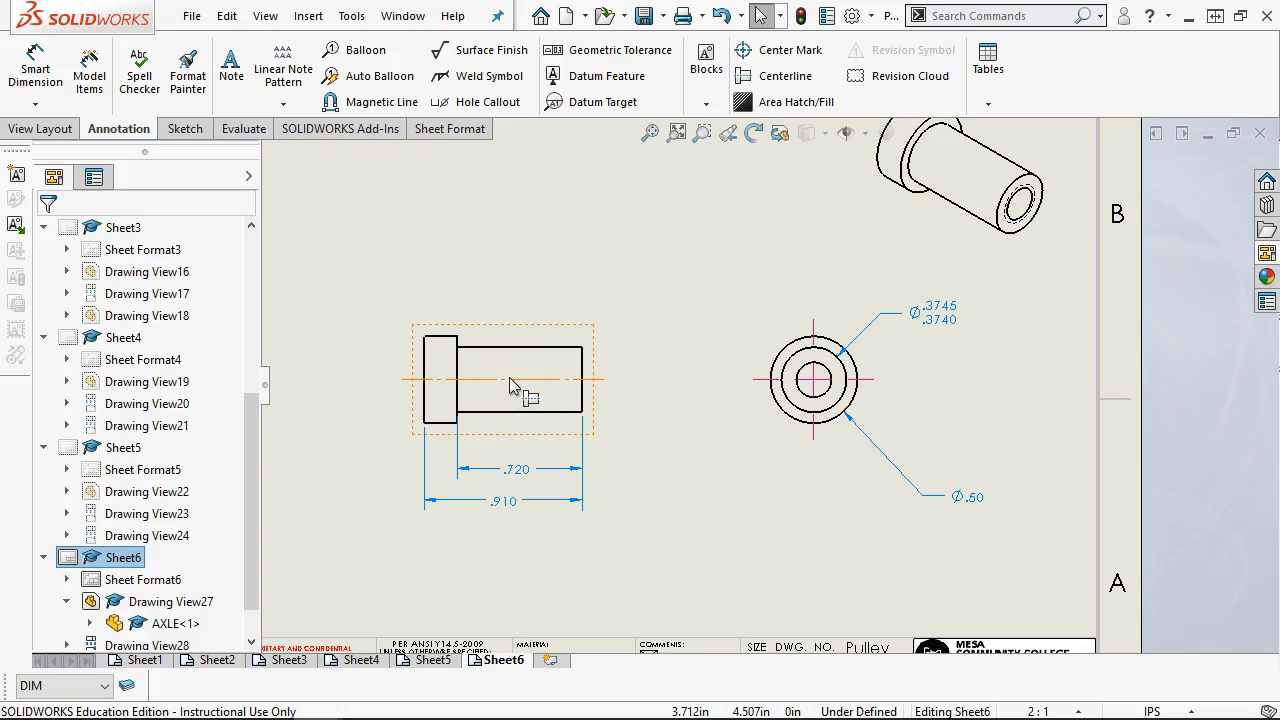
Step: Define a geometric tolerance frame with the cylindricity symbol and a .0005 tolerance for the axle
left_click(582, 55)
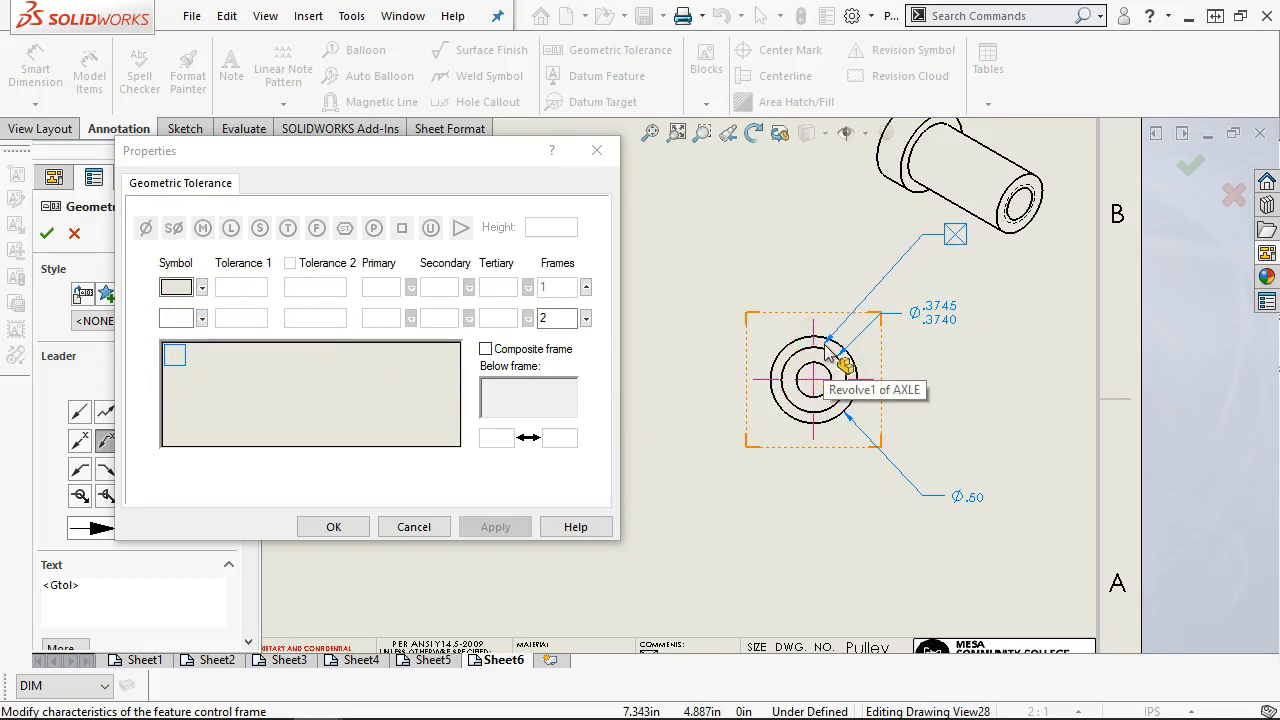
left_click(955, 320)
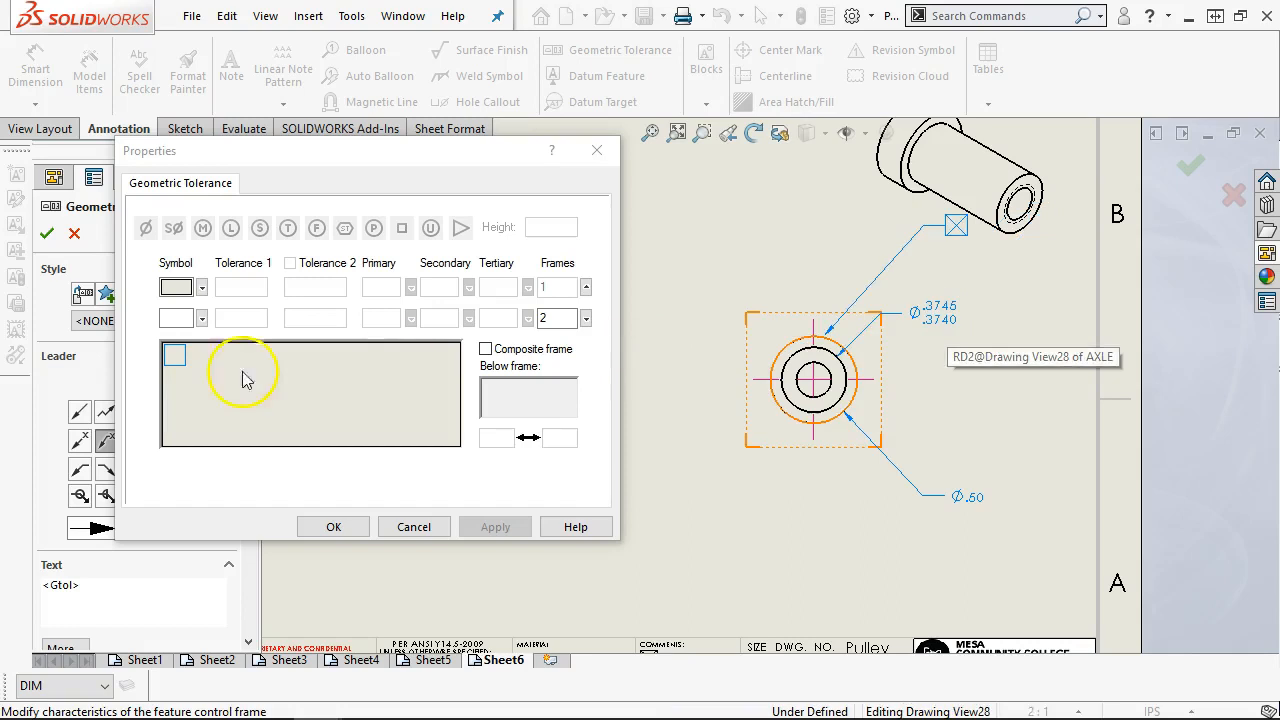
left_click(202, 287)
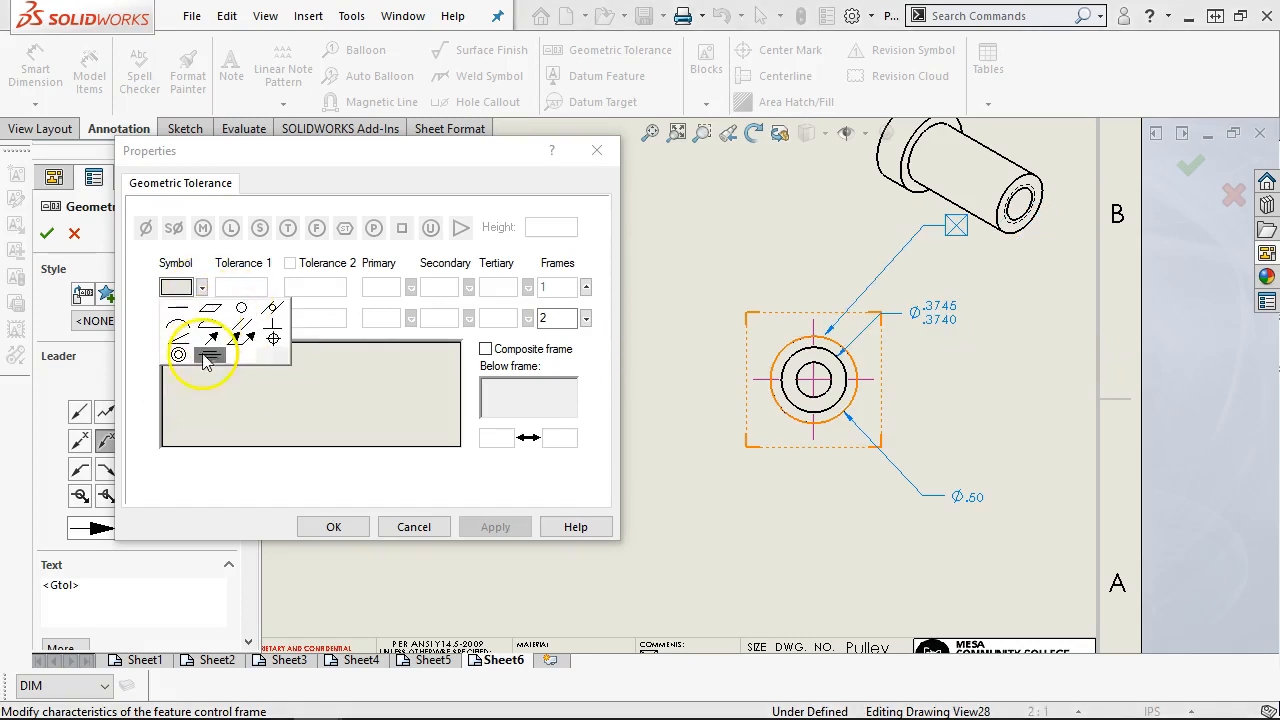
left_click(273, 306)
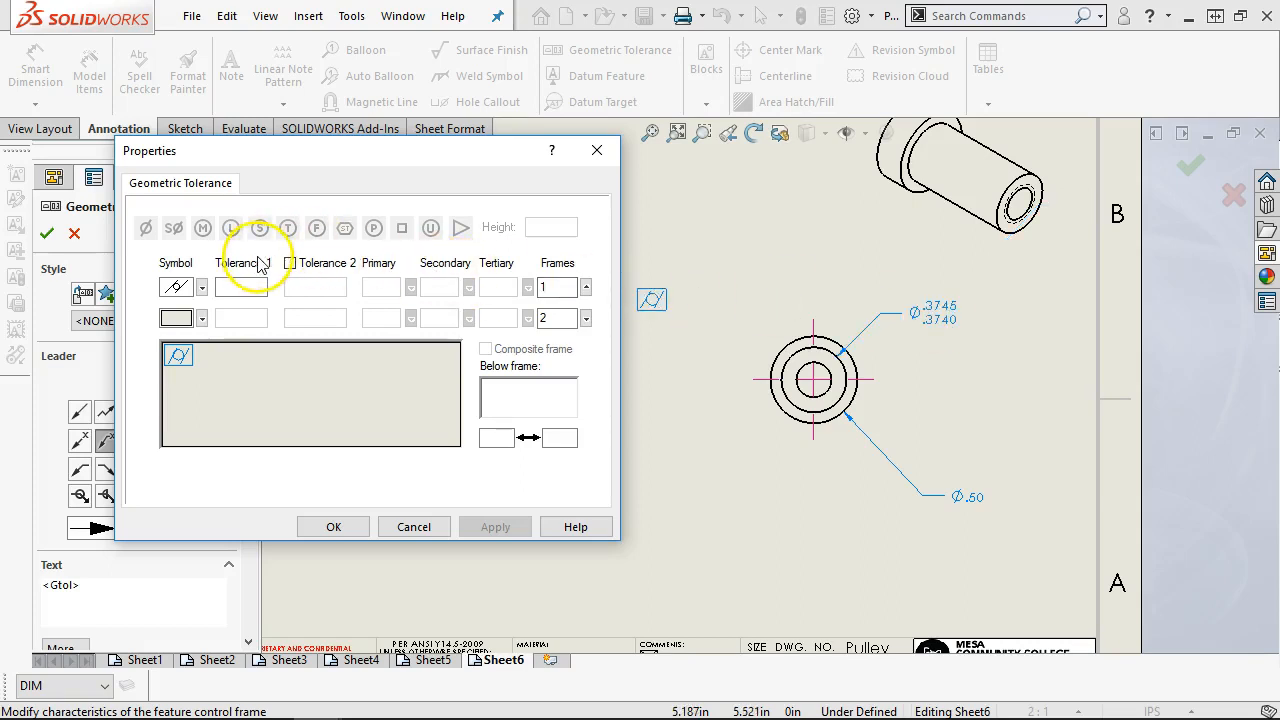
left_click(248, 288)
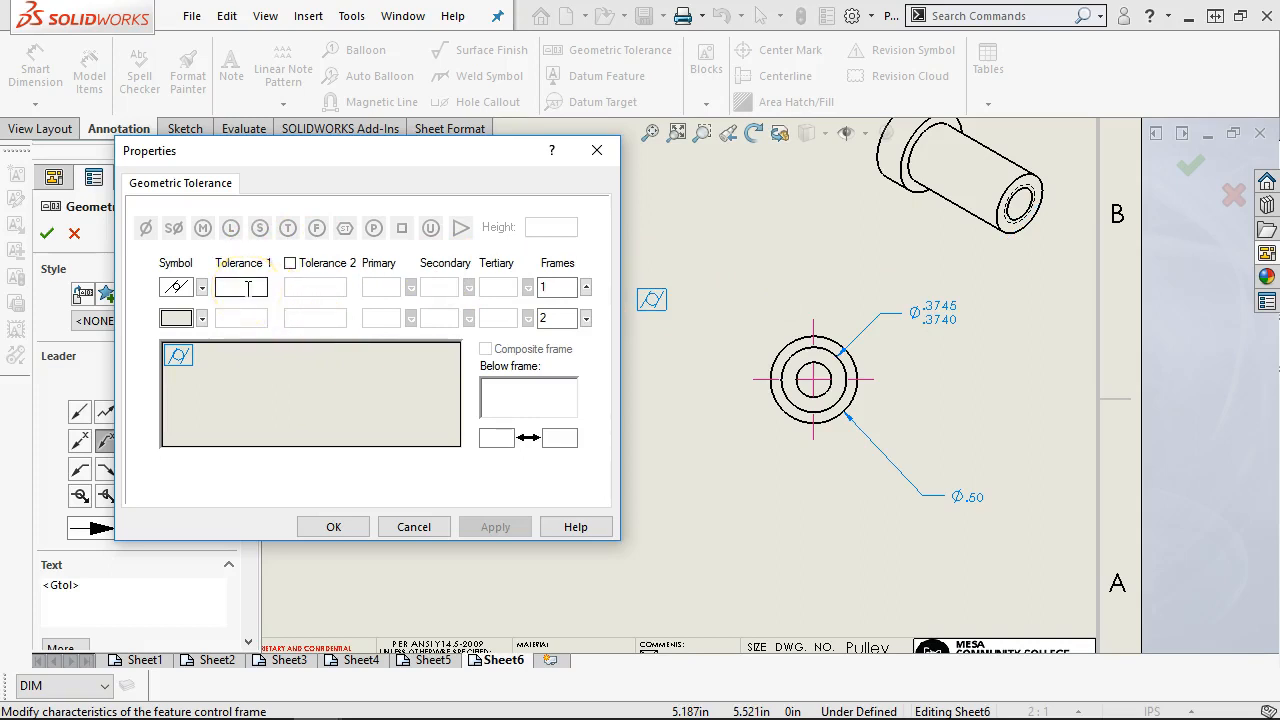
left_click(248, 288)
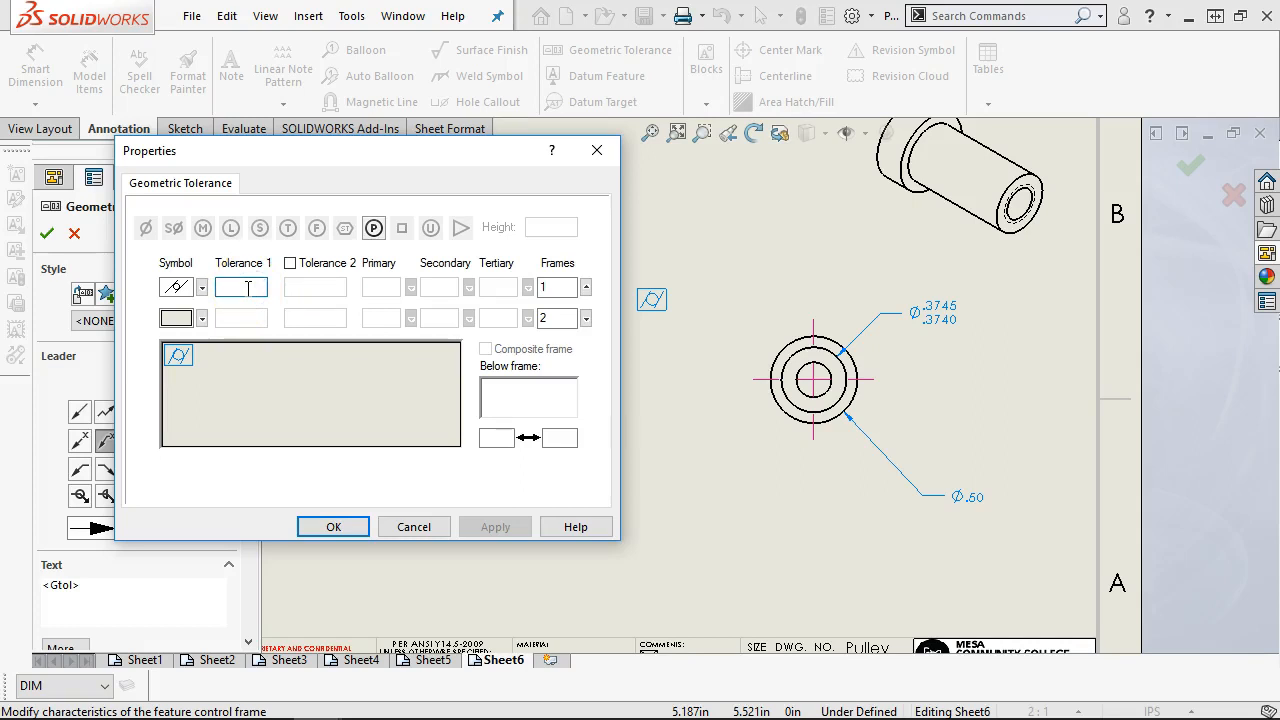
type(".005")
type("0005")
key("Tab")
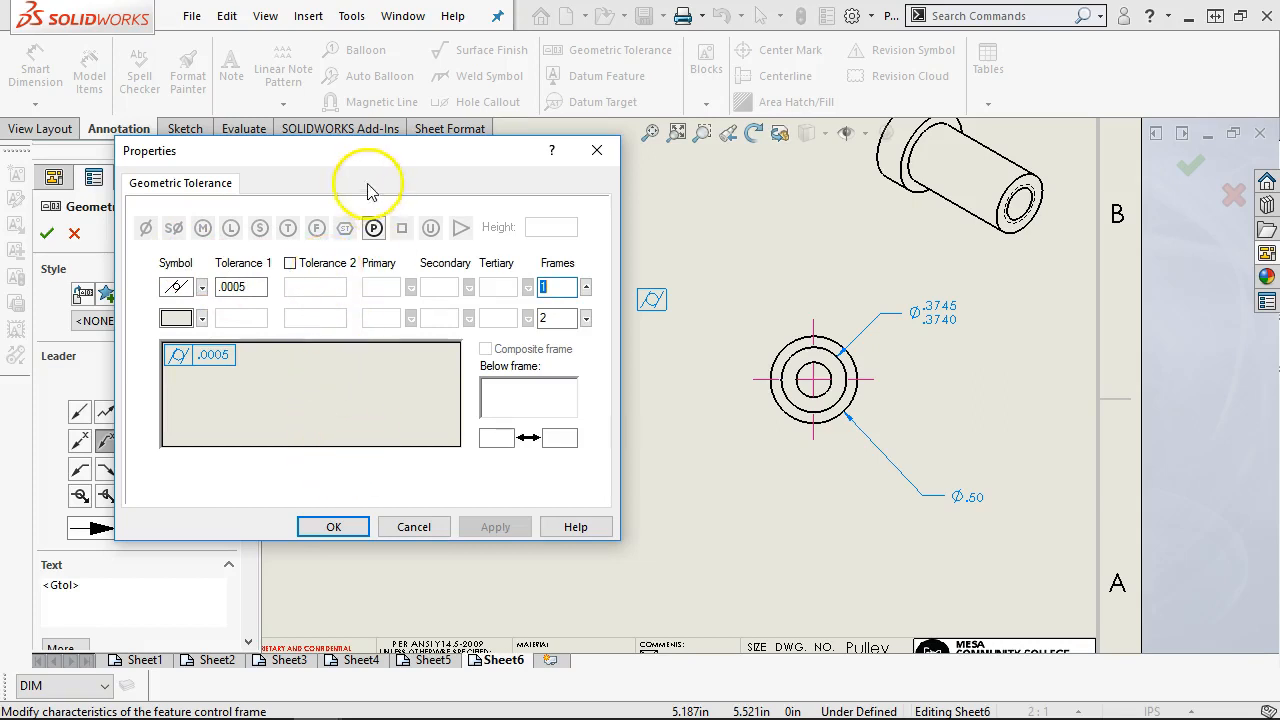
Step: Attach the cylindricity frame to the shank circle in the end view, placing it just below the shank diameter limit dimension
left_click_drag(466, 158, 1103, 227)
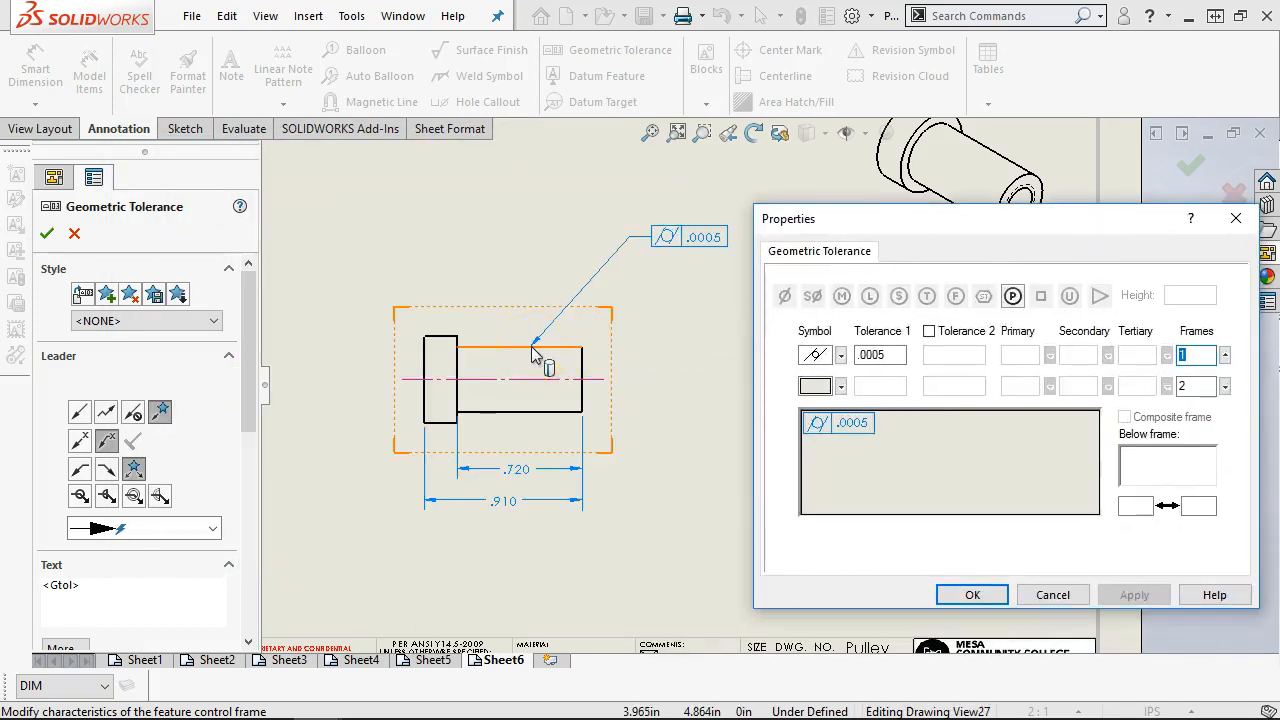
left_click_drag(945, 224, 366, 194)
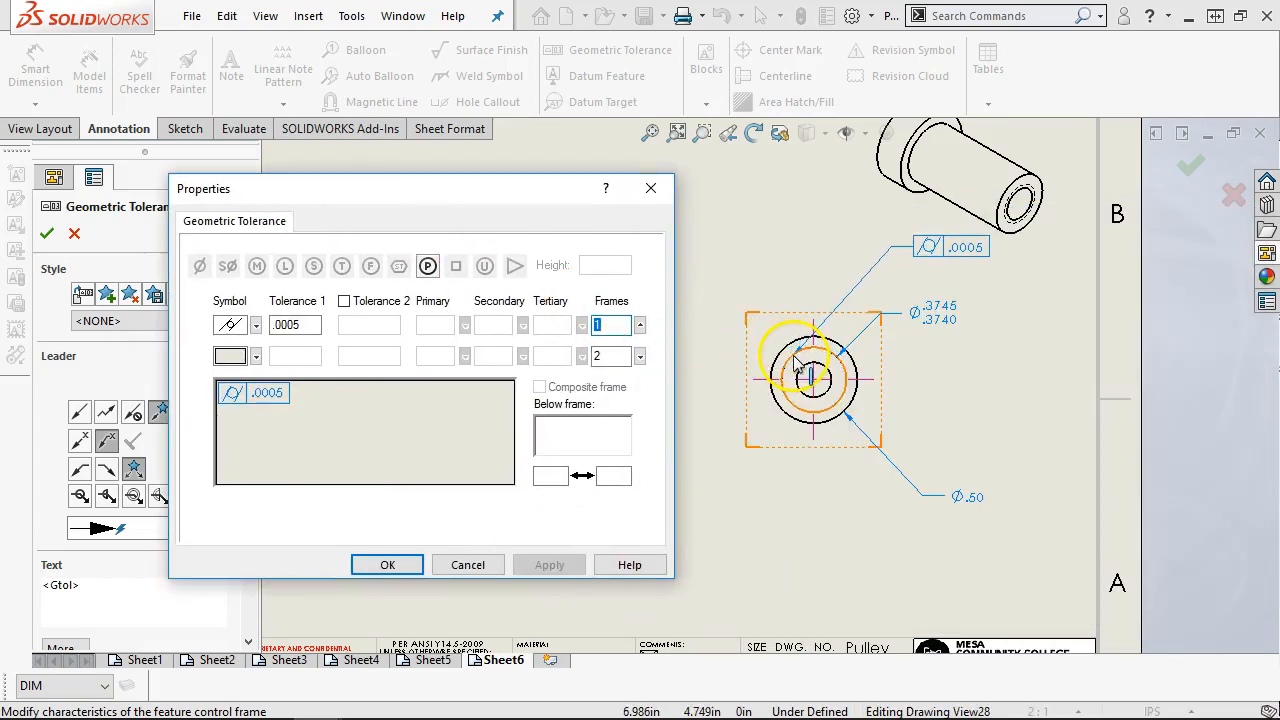
left_click(850, 362)
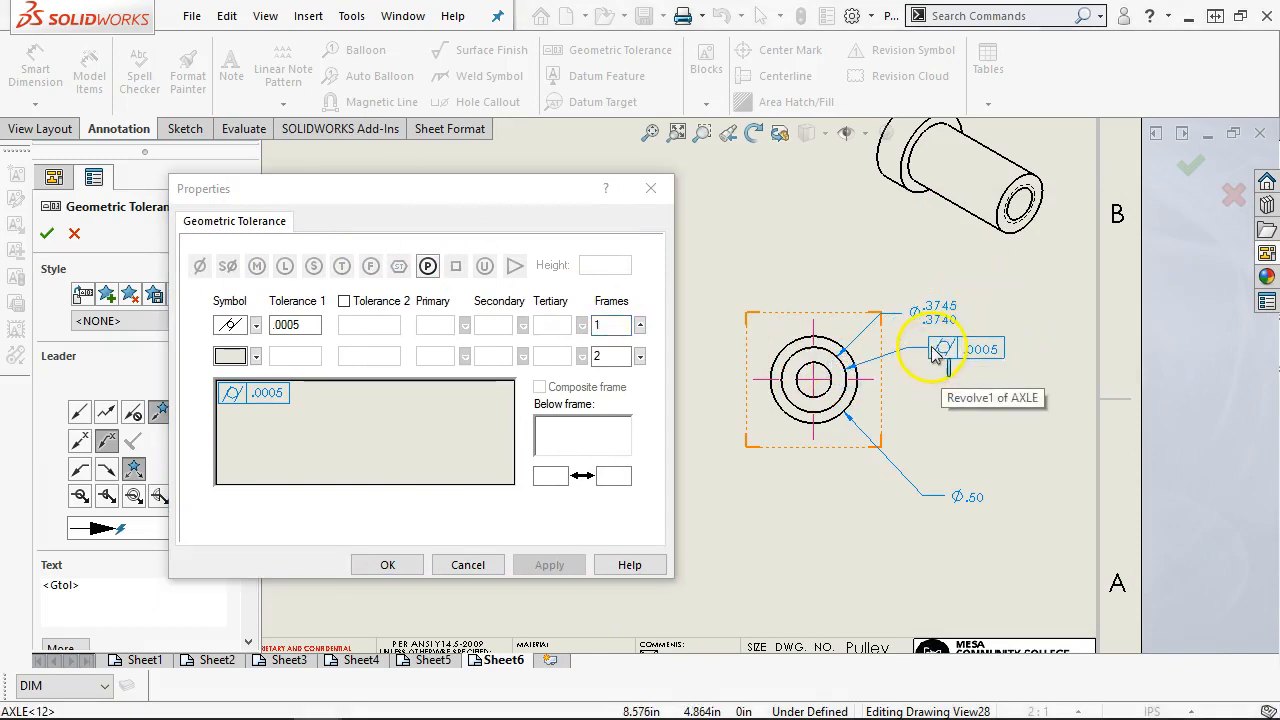
left_click(935, 348)
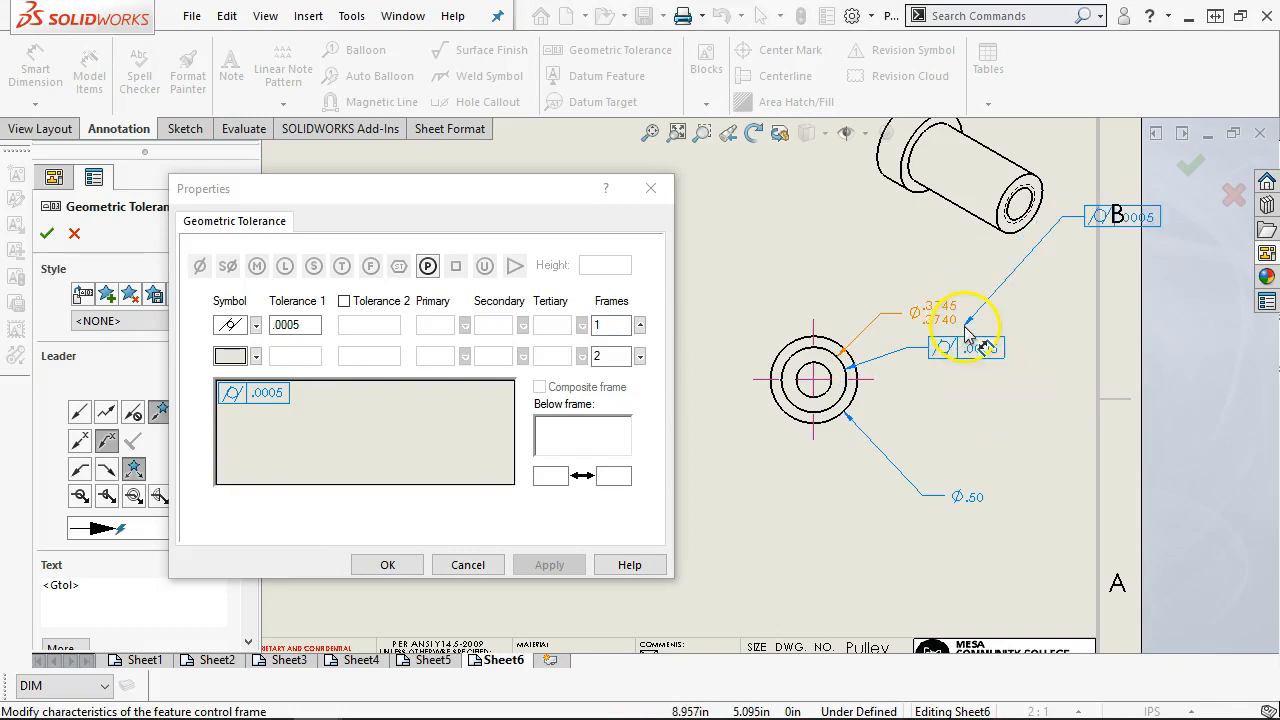
left_click(966, 335)
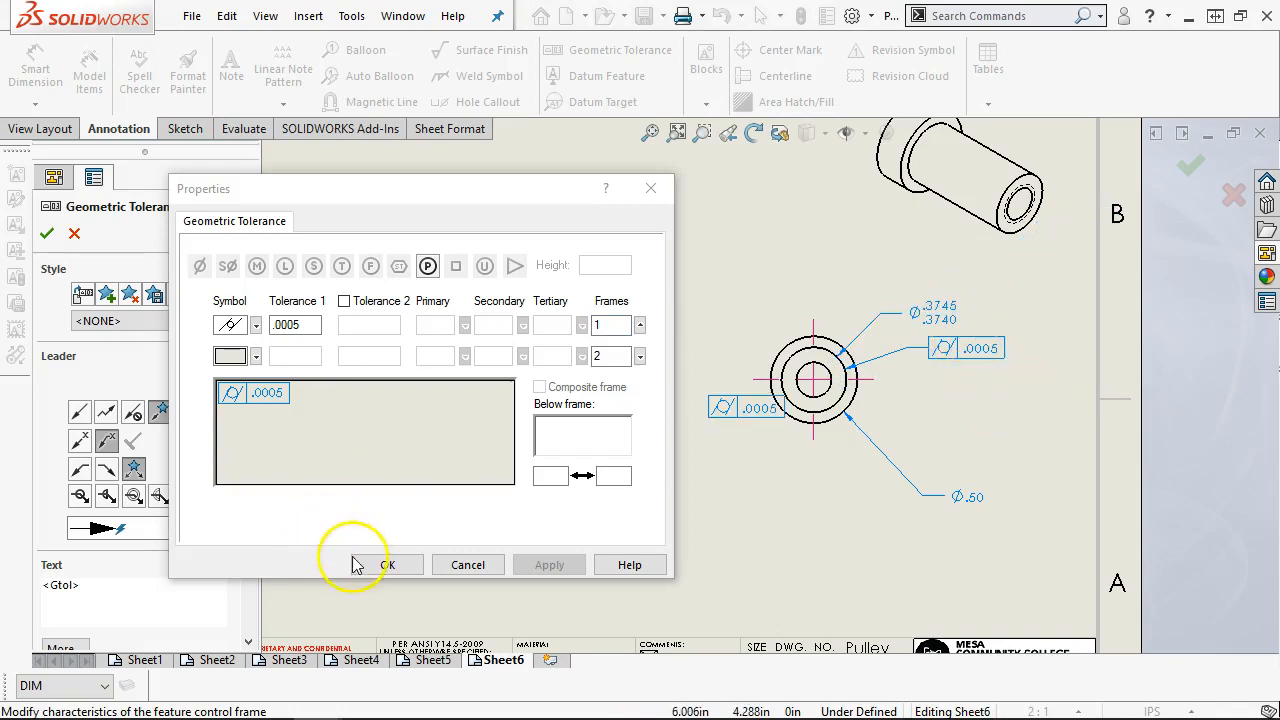
left_click(360, 564)
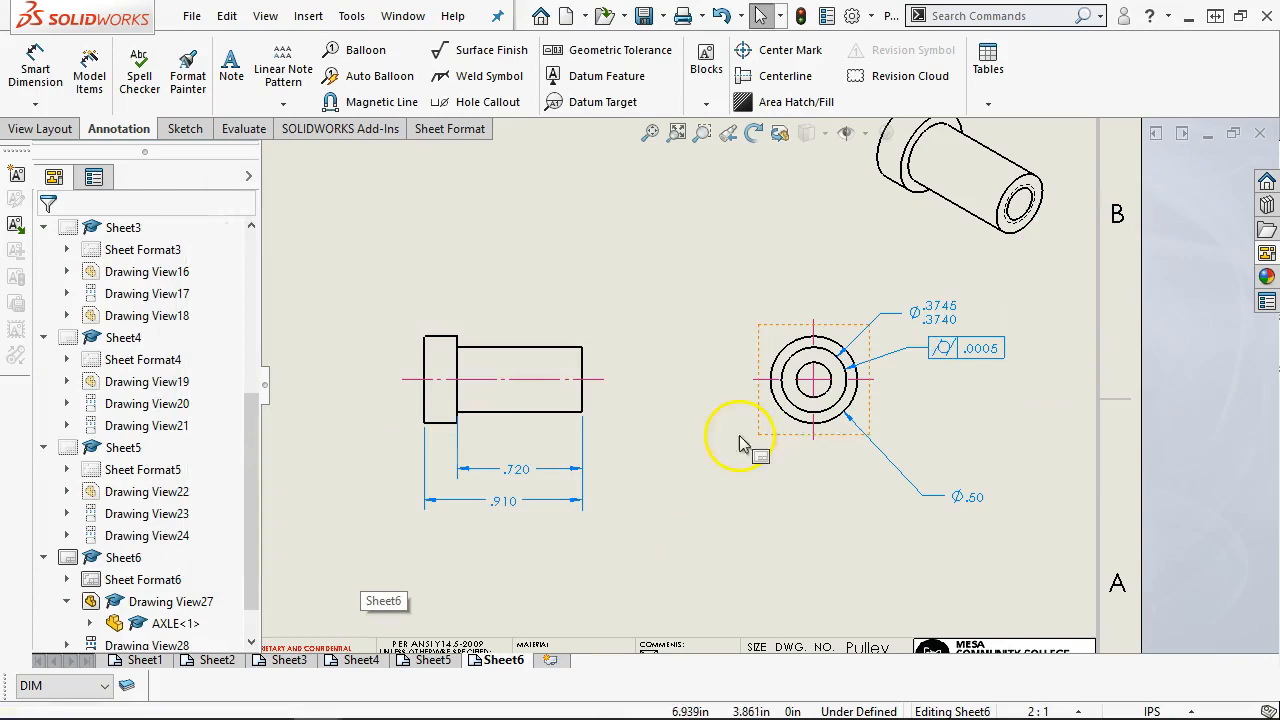
Step: Move the shank diameter limit dimension to the upper left of the end view and bring the .50 diameter dimension closer
left_click_drag(942, 311, 926, 288)
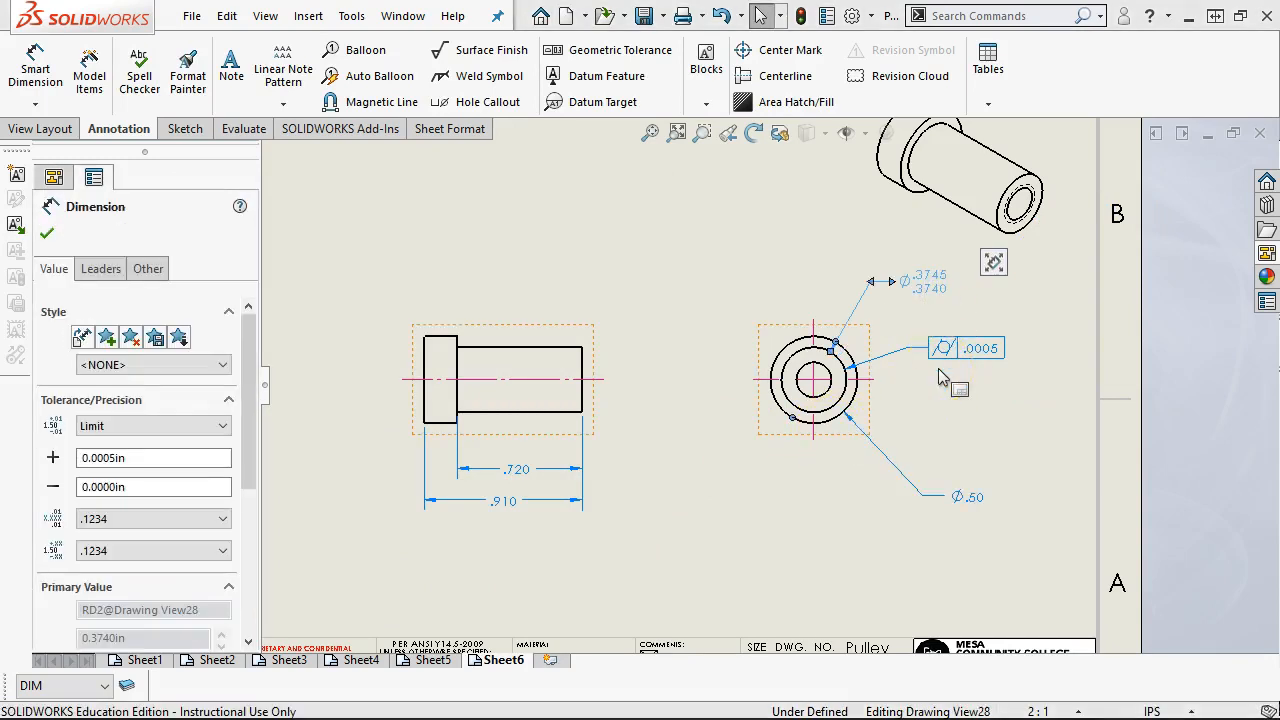
left_click(935, 287)
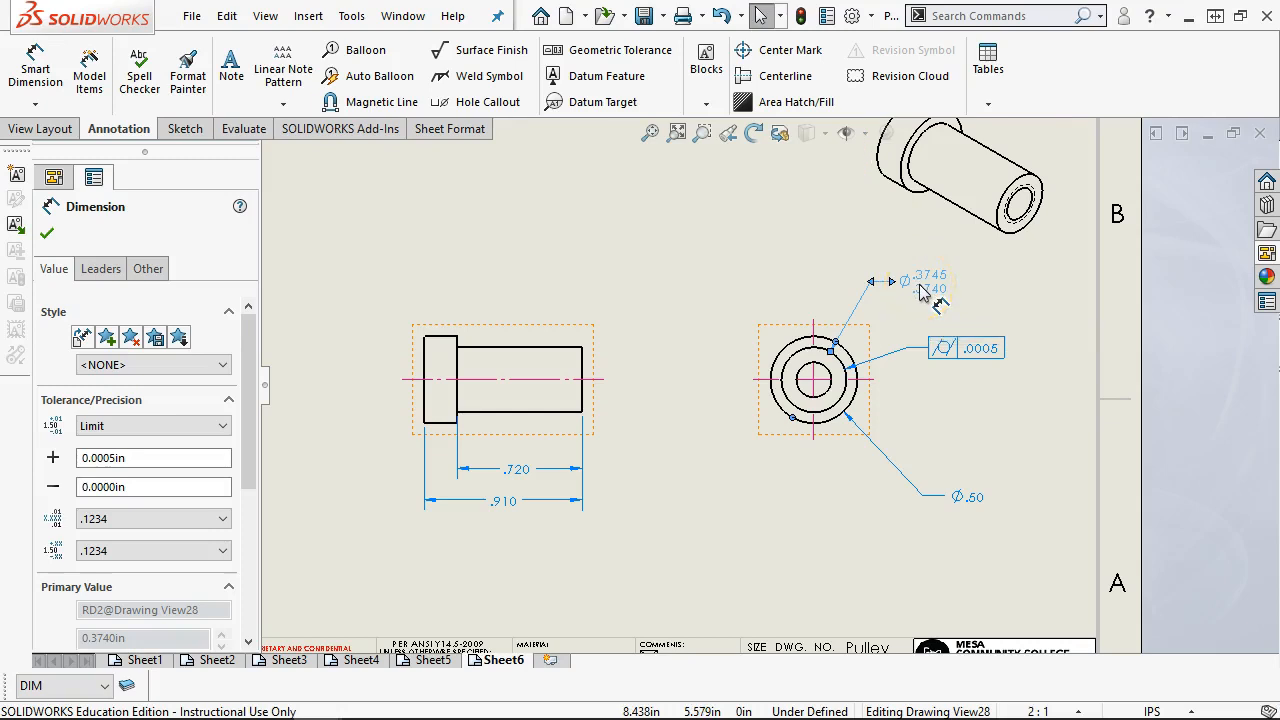
left_click_drag(940, 292, 724, 346)
left_click(912, 410)
left_click_drag(970, 505, 940, 466)
left_click(823, 455)
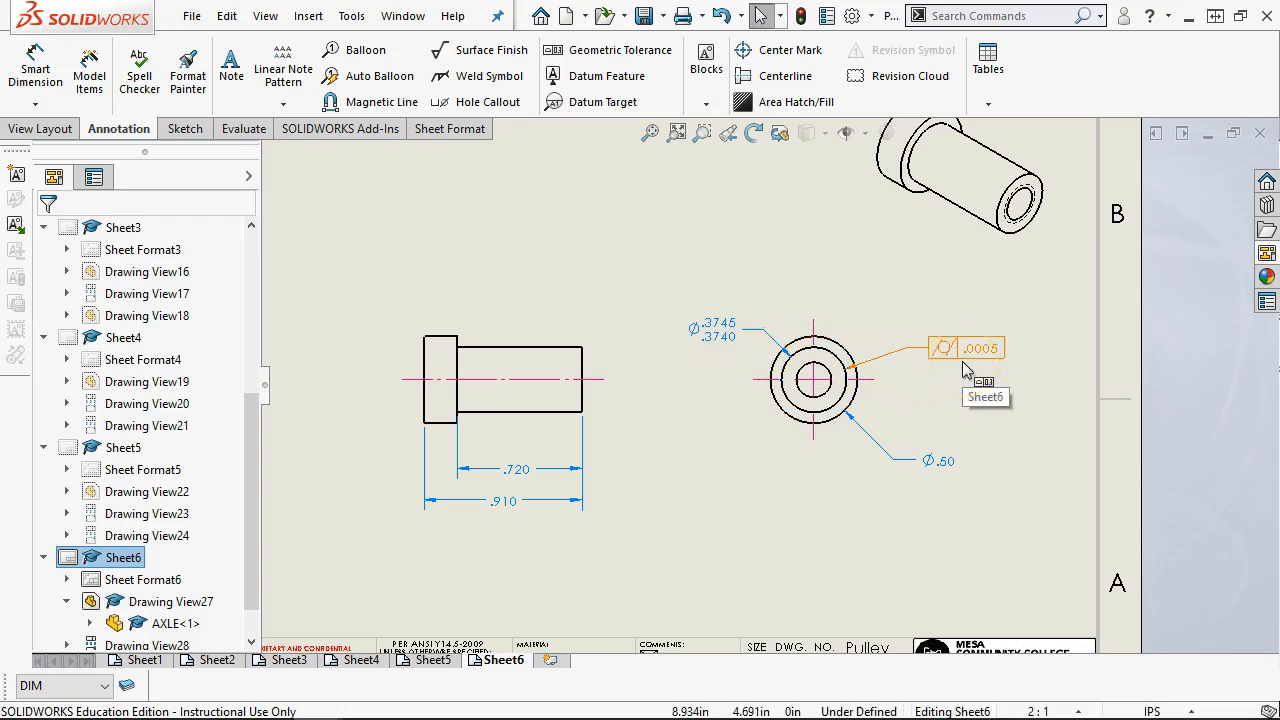
Step: Delete the cylindricity tolerance frame from the axle's end view
left_click(714, 343)
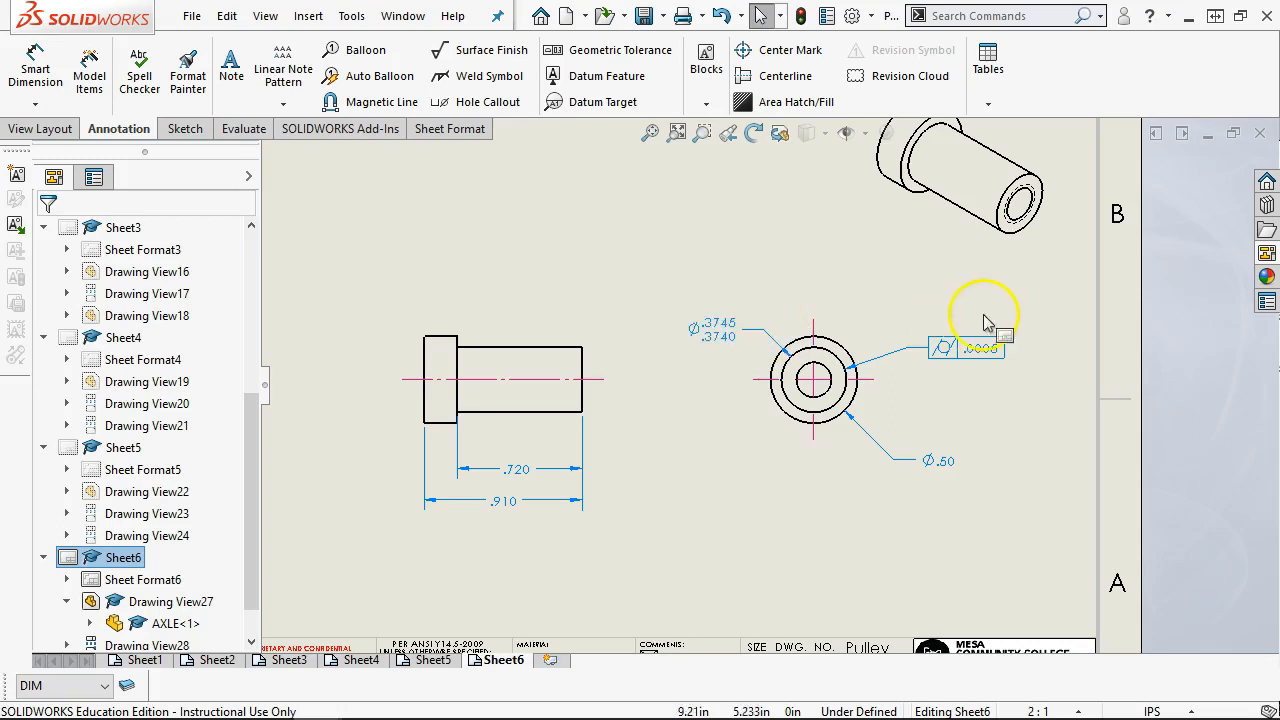
left_click(732, 330)
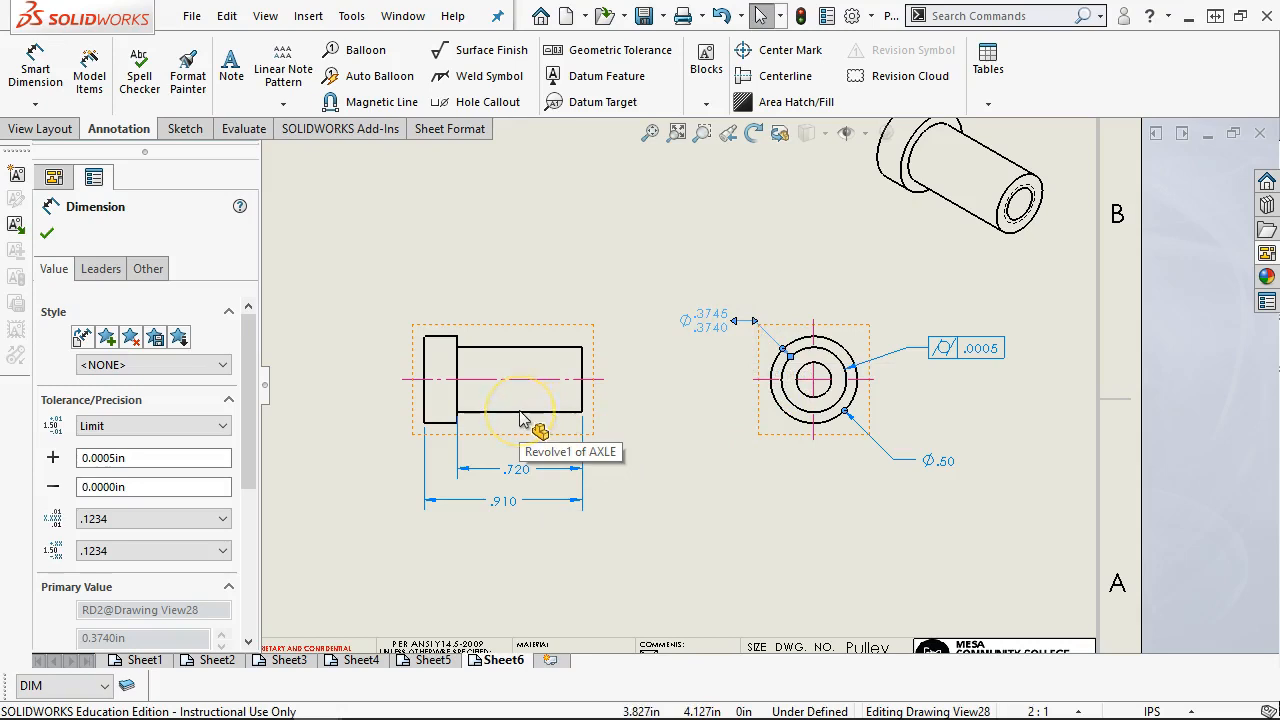
left_click(963, 361)
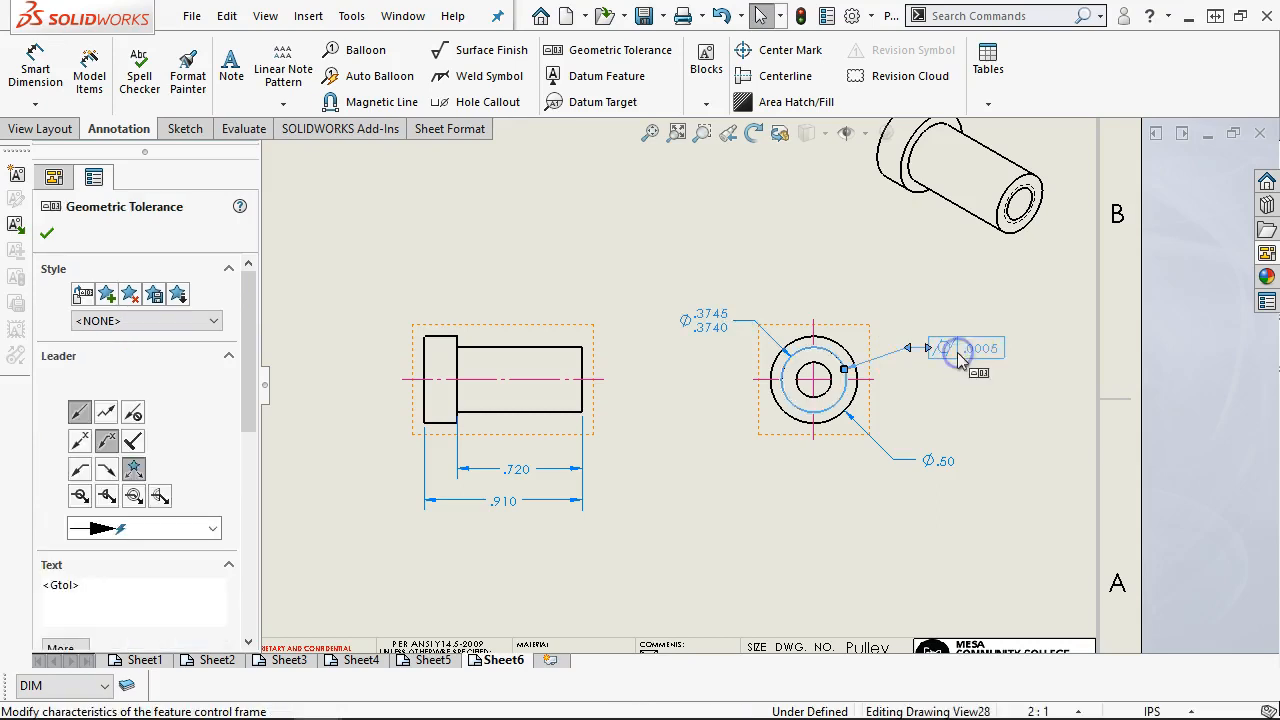
key("Delete")
Step: Move the shank diameter limit dimension to the upper right of the end view, close to the circles, and deselect it
left_click_drag(712, 328, 945, 335)
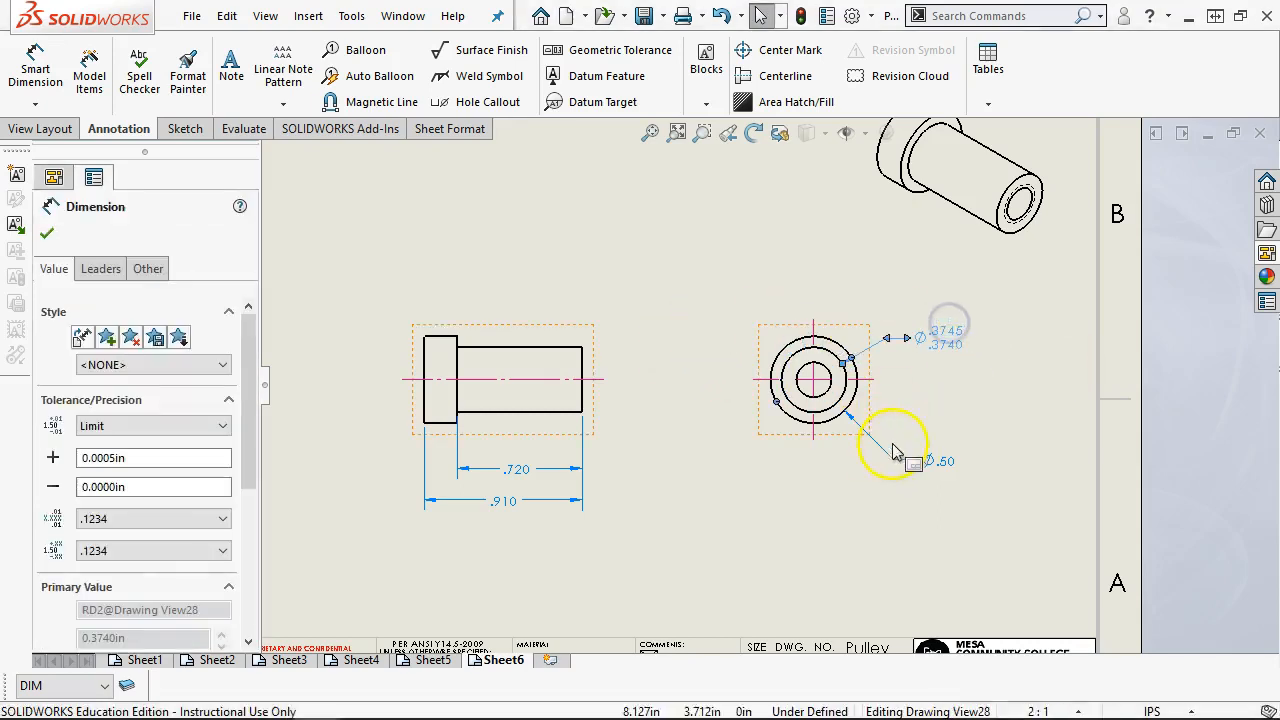
left_click(725, 262)
left_click_drag(968, 337, 930, 332)
left_click(948, 388)
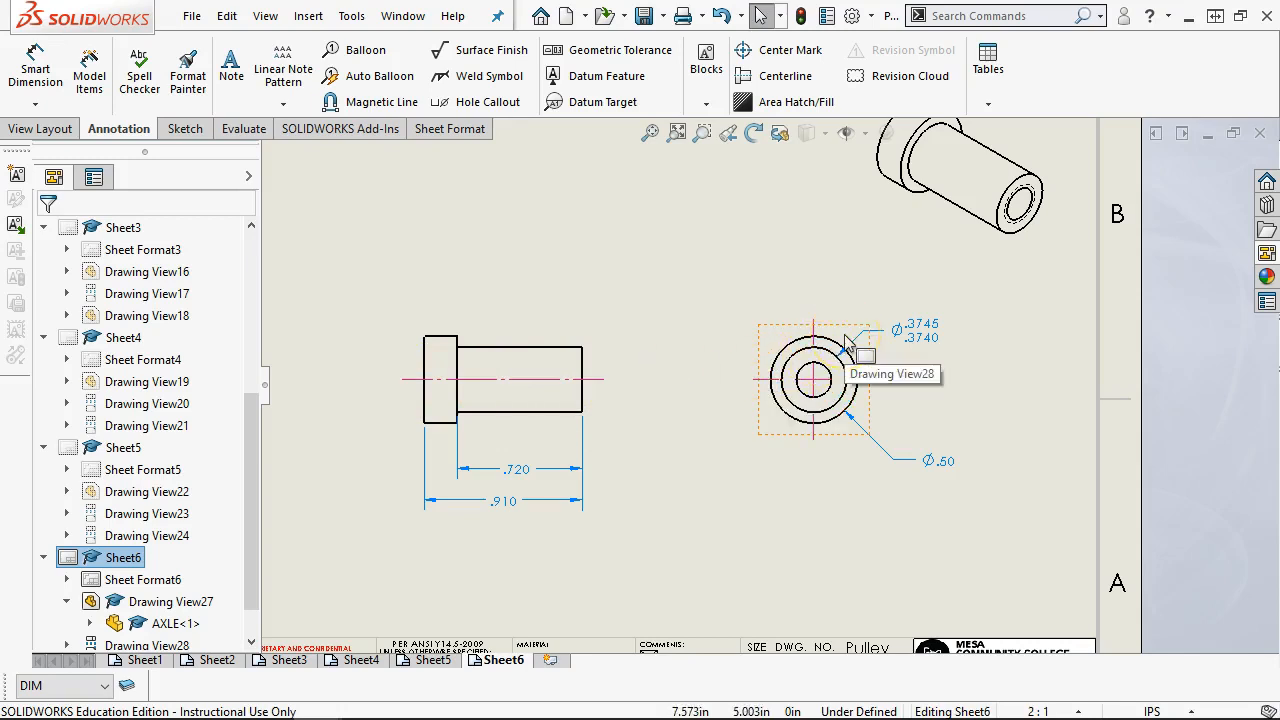
Step: Shift the end view slightly toward the front view and place its .50 diameter dimension closer to the circles
left_click(650, 133)
left_click(835, 418)
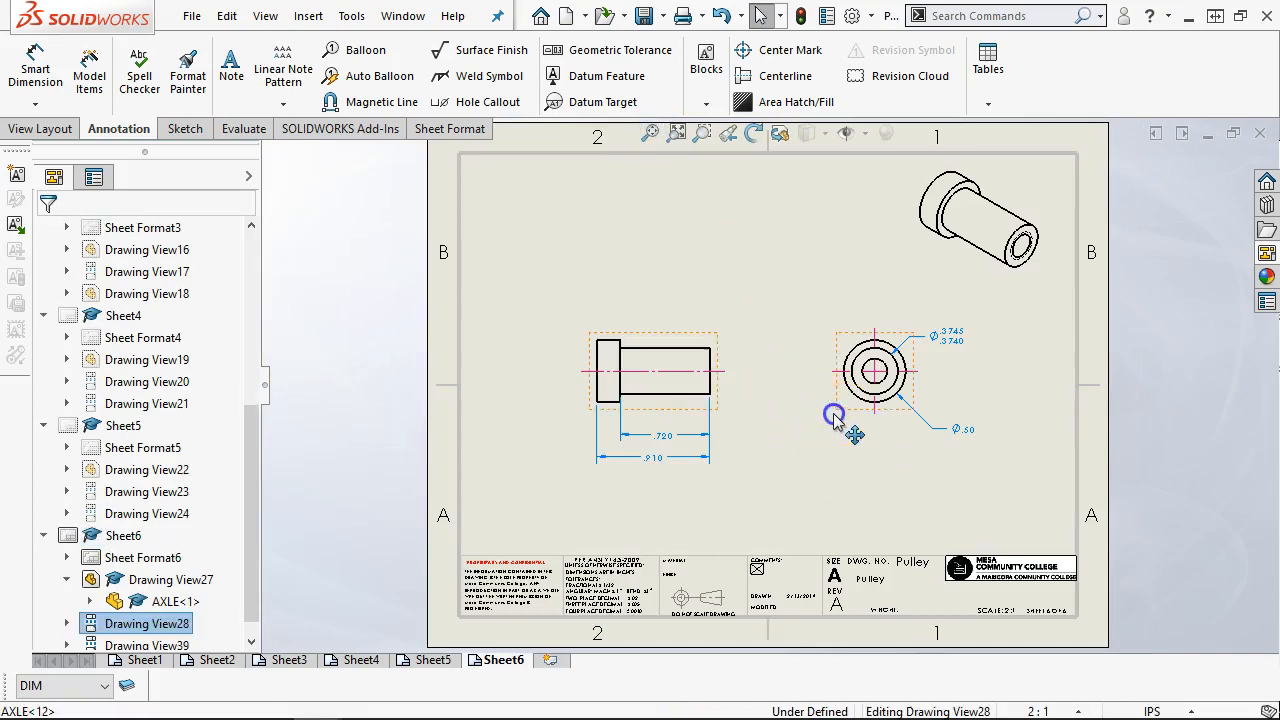
left_click_drag(834, 414, 824, 414)
left_click(880, 428)
left_click_drag(966, 431, 943, 423)
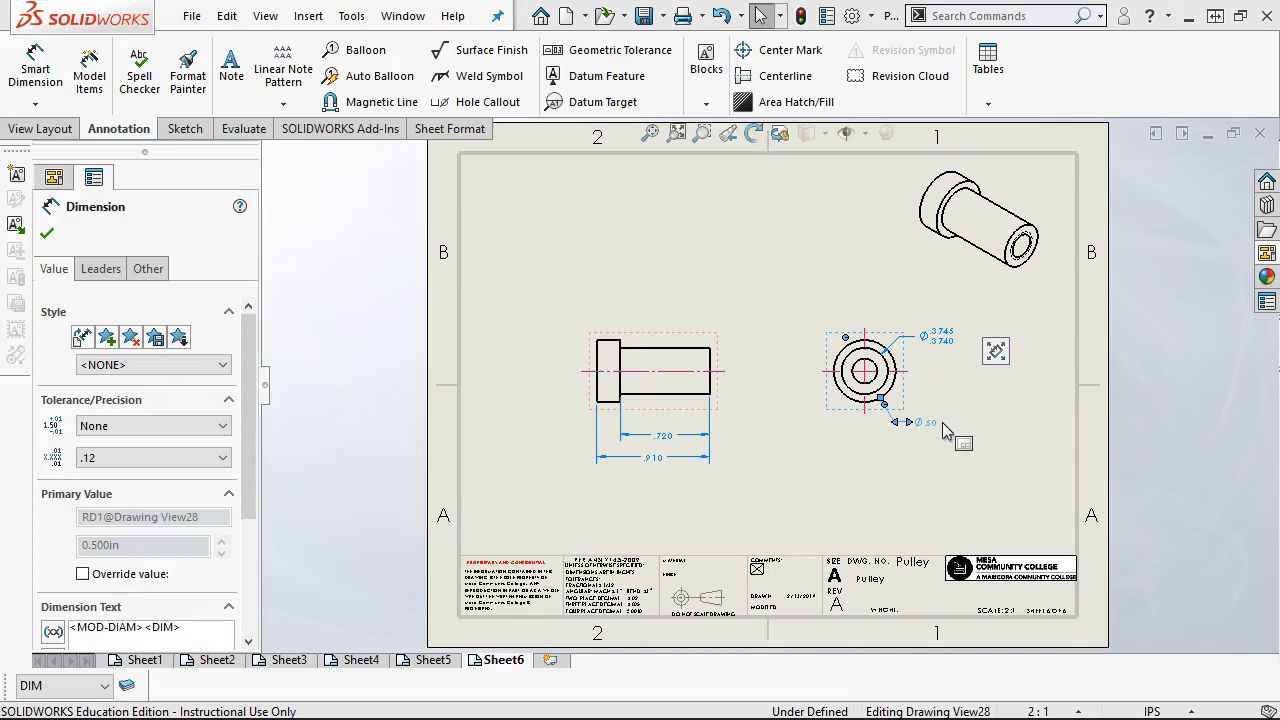
Step: Deselect the dimension and move the axle's isometric view slightly down and to the right
left_click(699, 396)
left_click(709, 406)
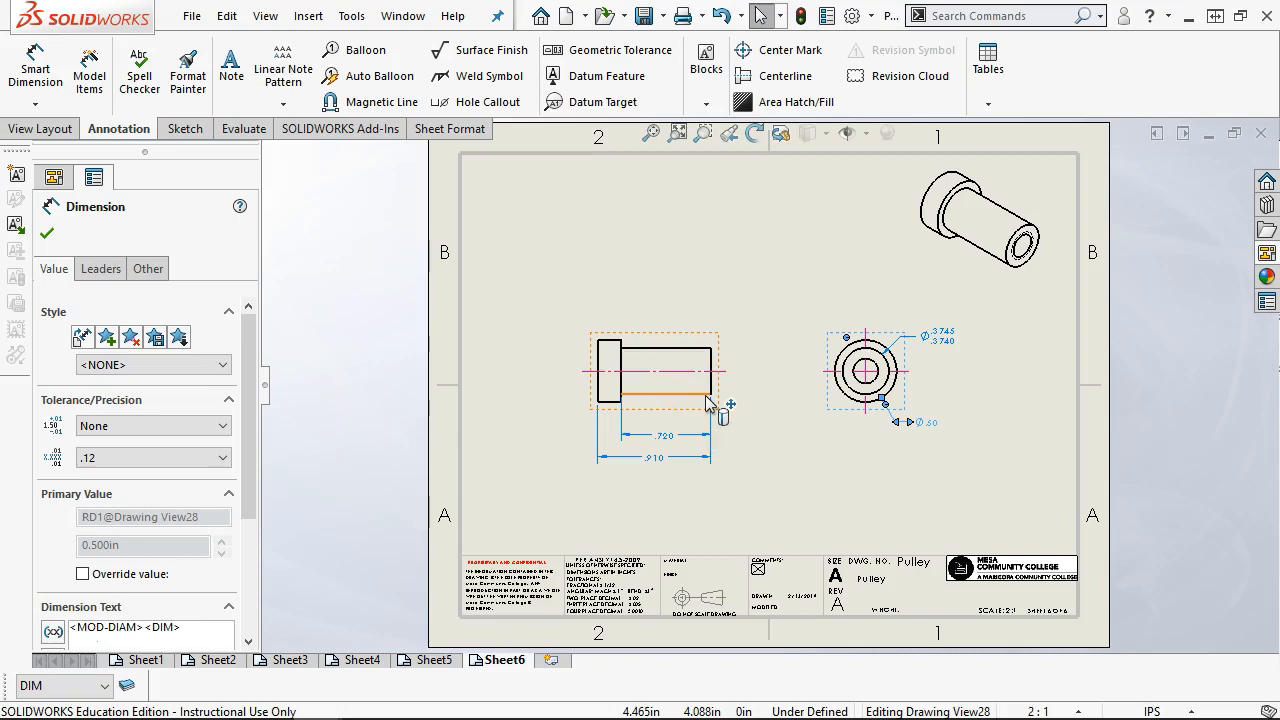
left_click(740, 305)
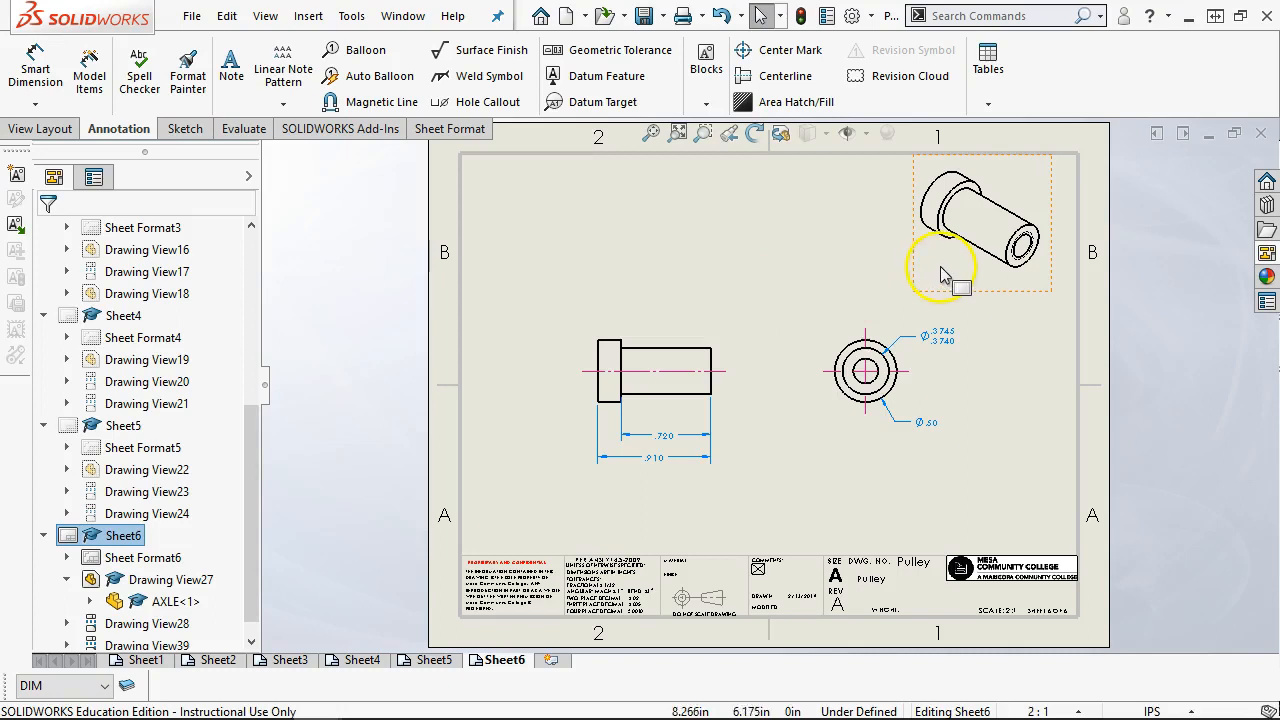
left_click_drag(910, 293, 918, 308)
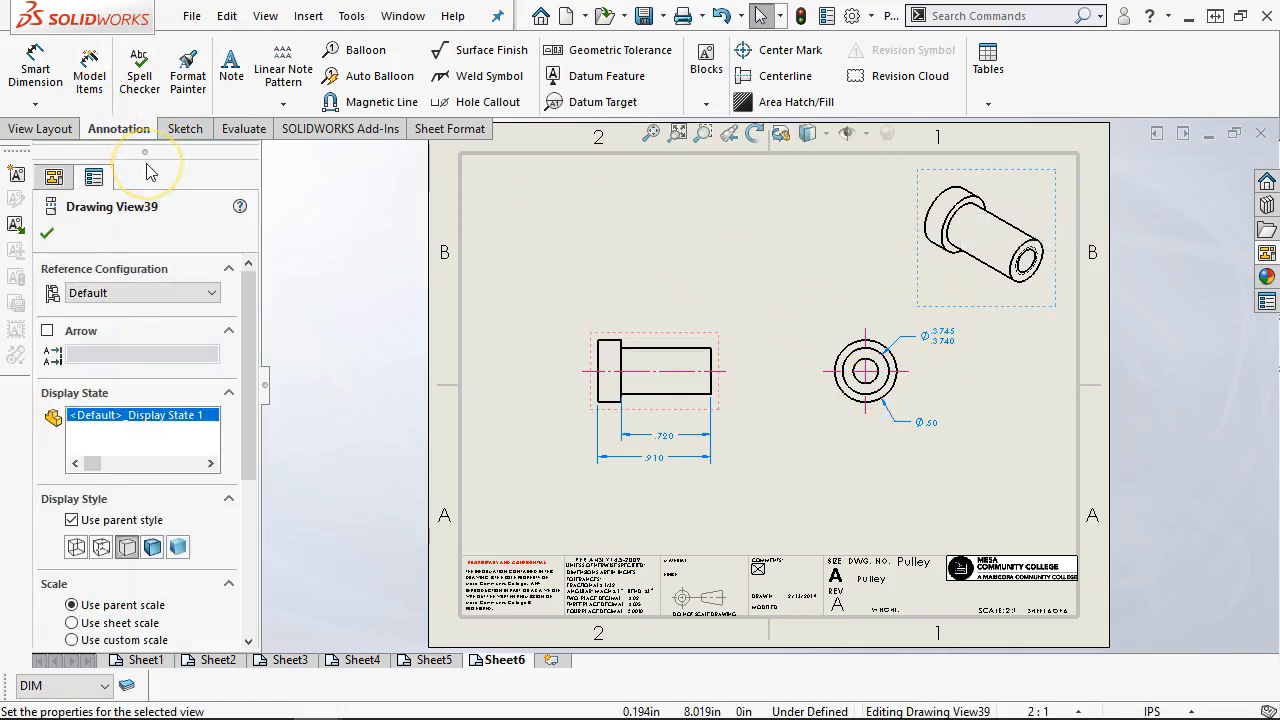
Step: Add a hole callout to the tapped center hole in the end view, placing its text above and between the front and end views
left_click(455, 104)
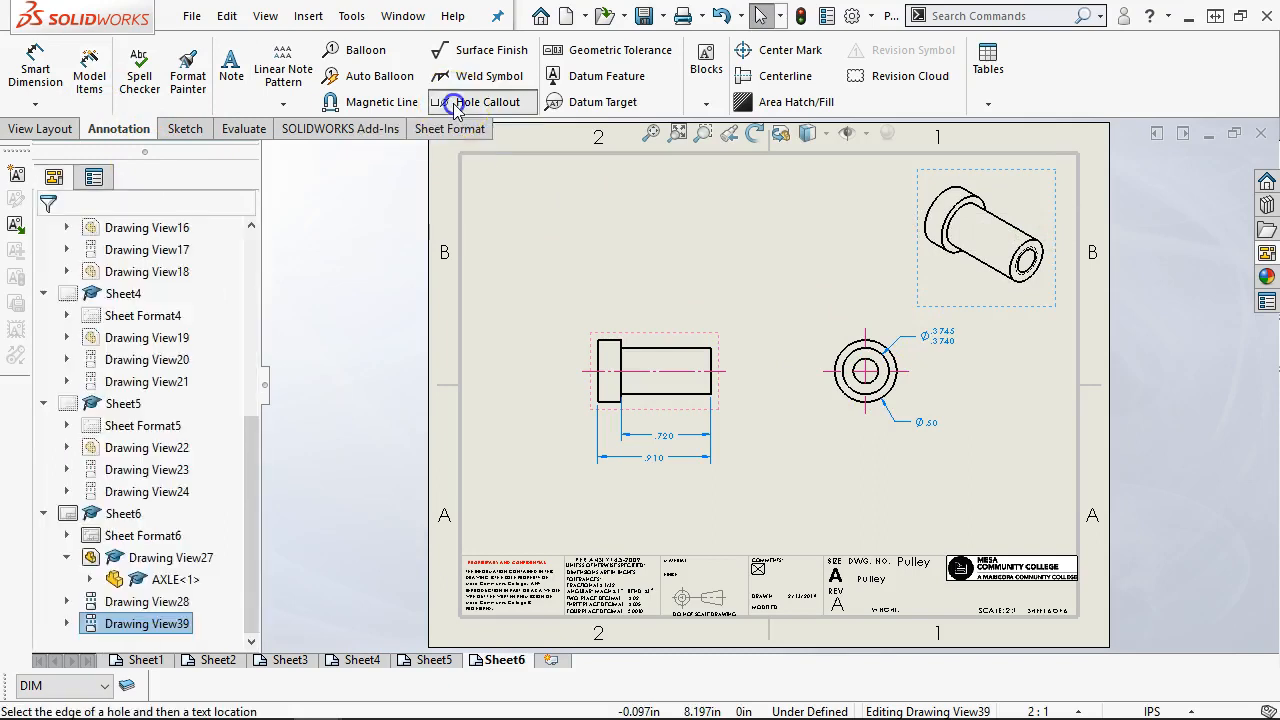
left_click(856, 363)
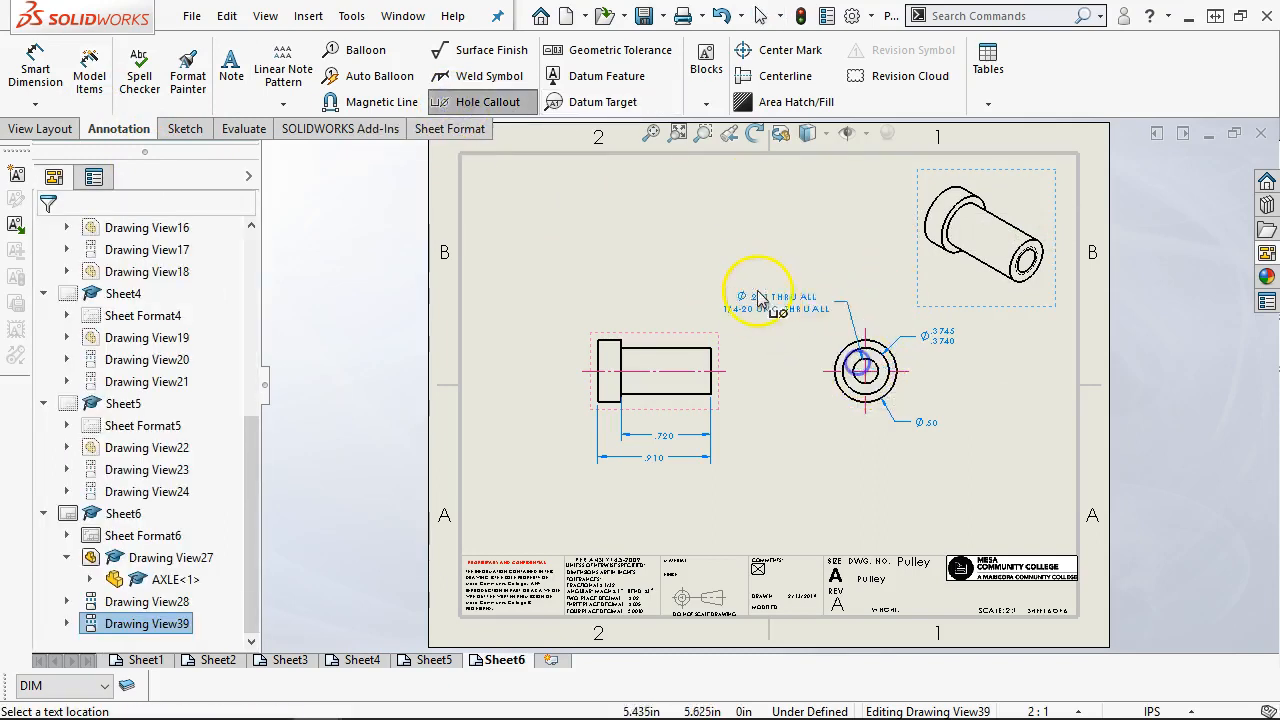
left_click(724, 273)
scroll(826, 410, "down", 1)
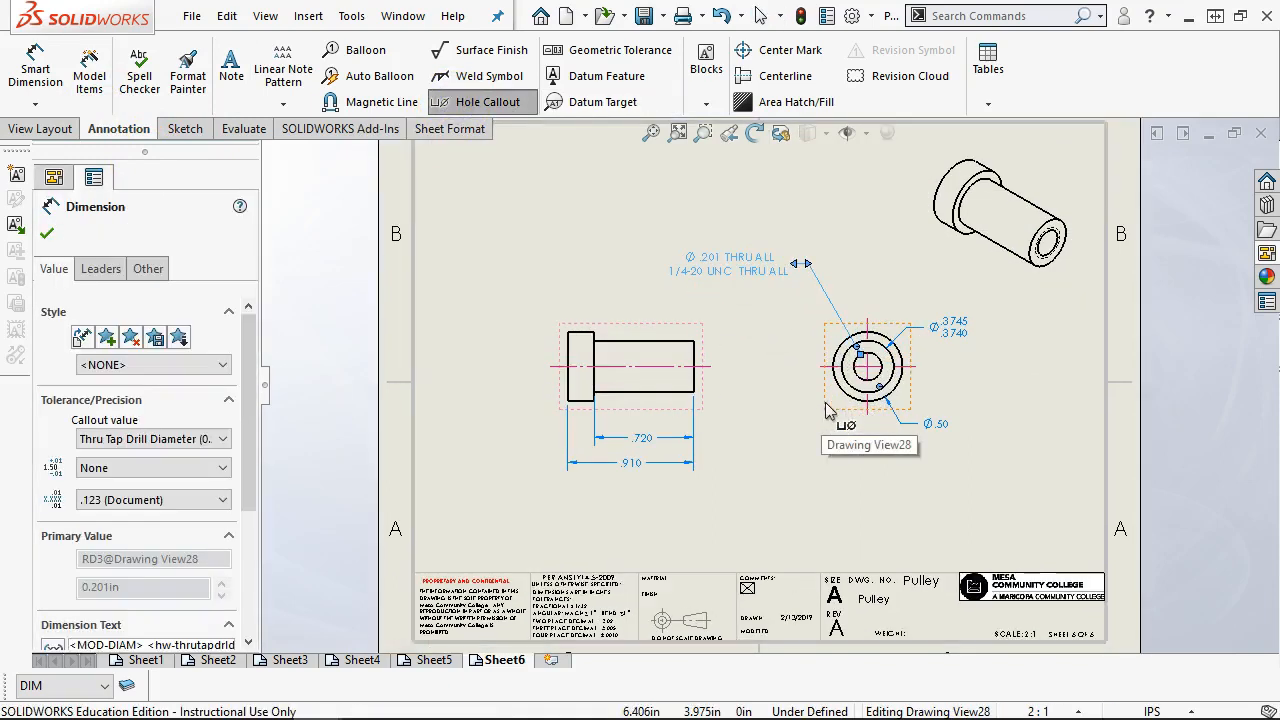
left_click_drag(761, 271, 769, 282)
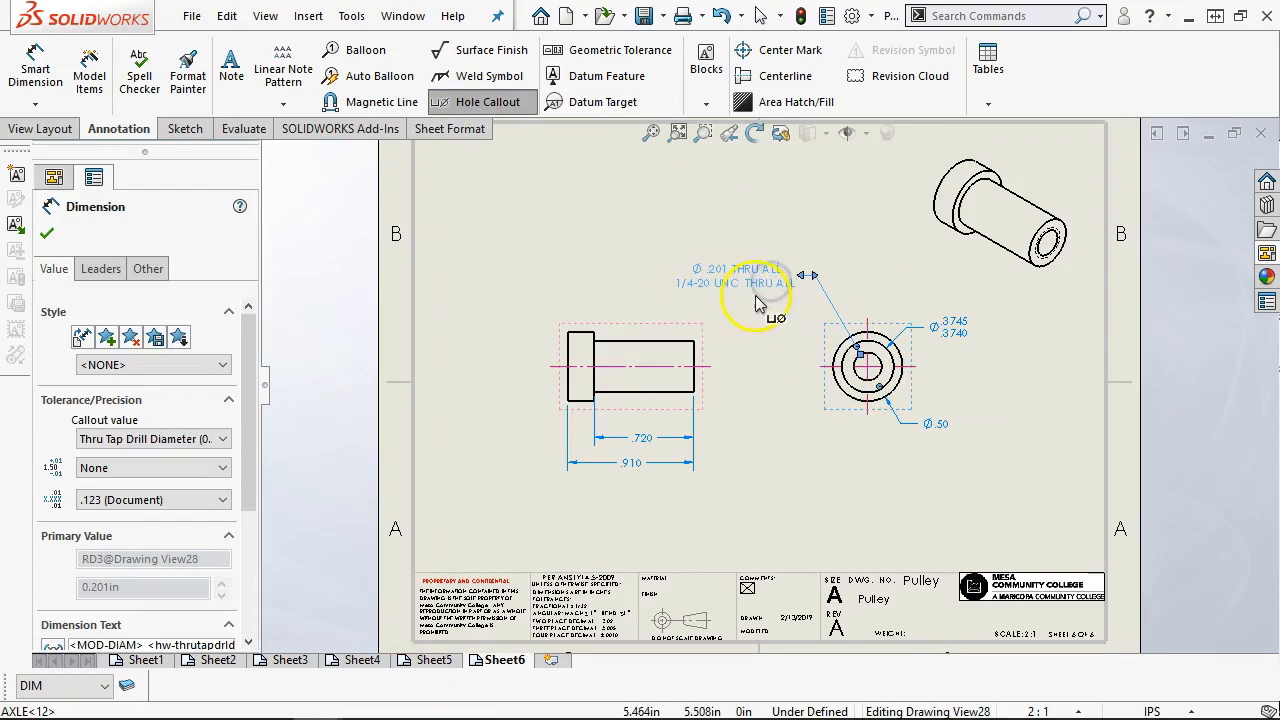
right_click(762, 340)
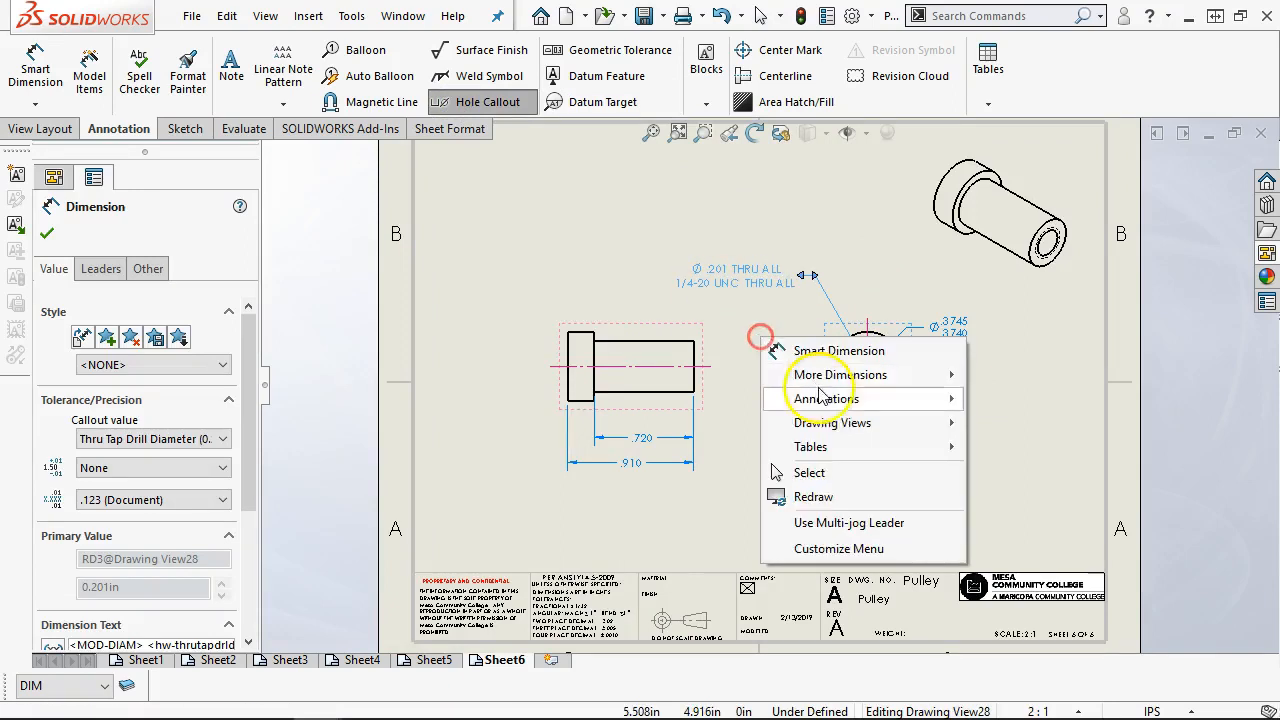
left_click(808, 472)
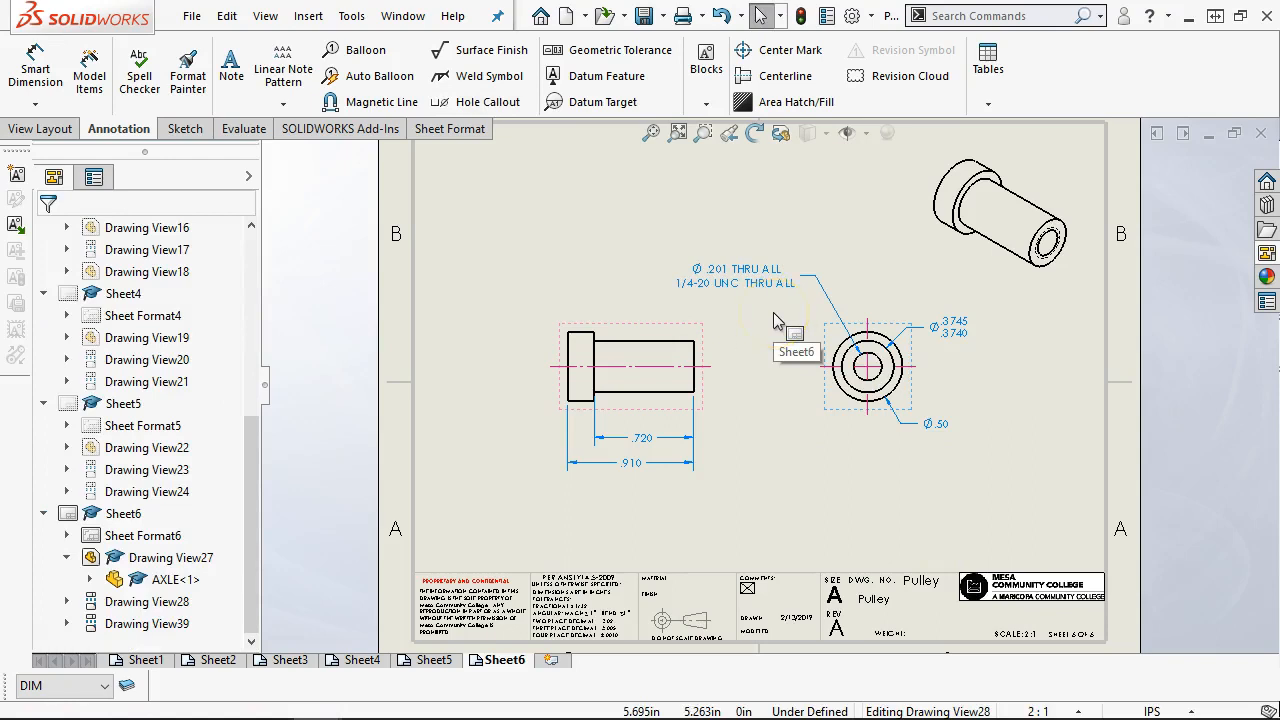
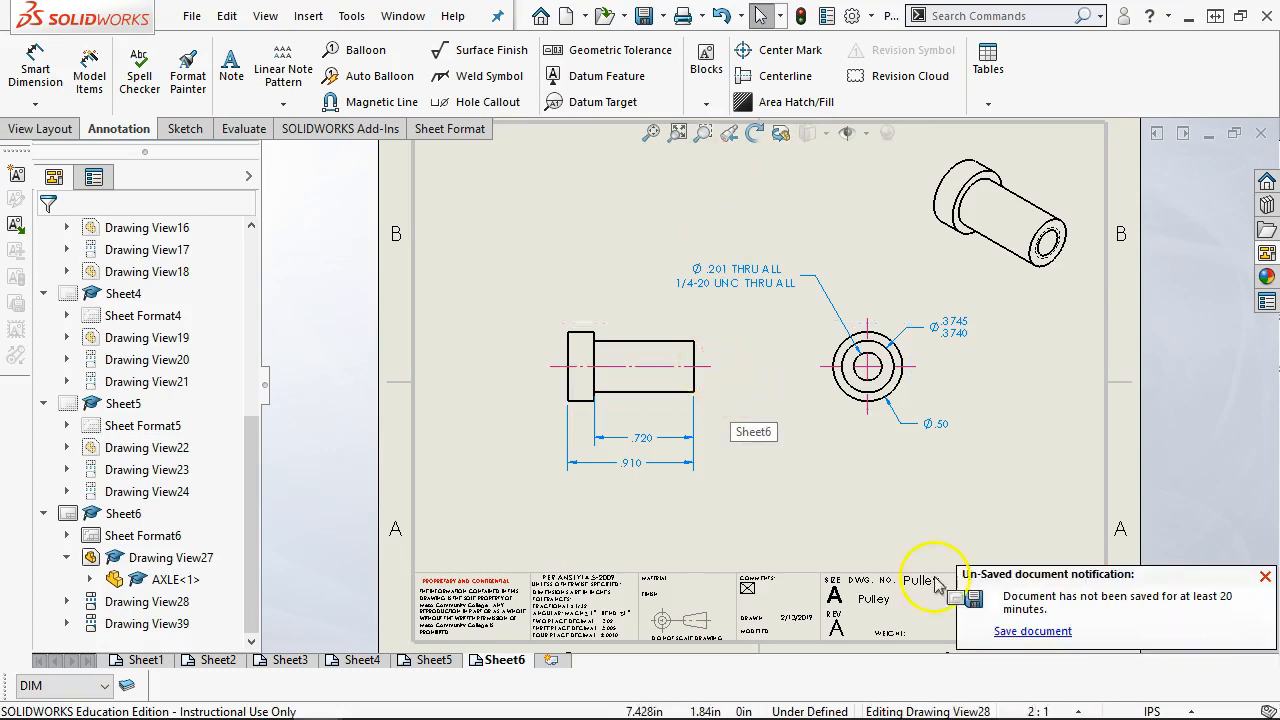
Step: Save the drawing document
left_click(1040, 640)
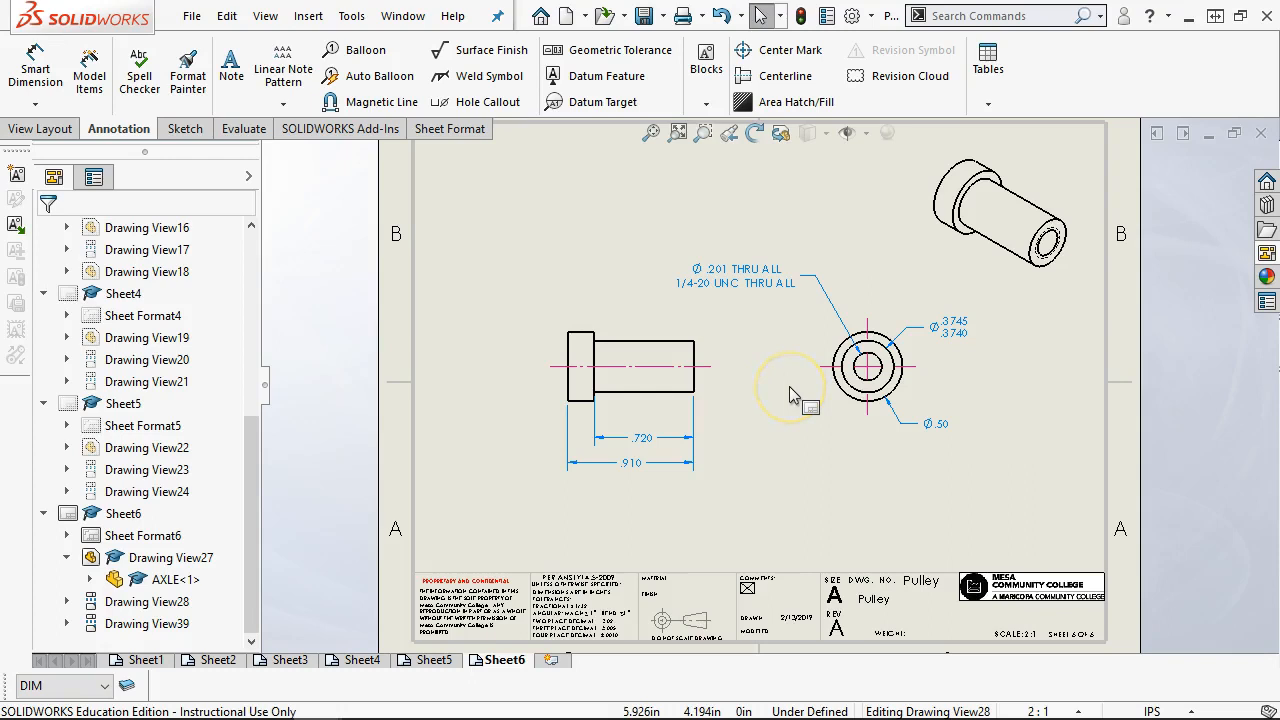
left_click(684, 370)
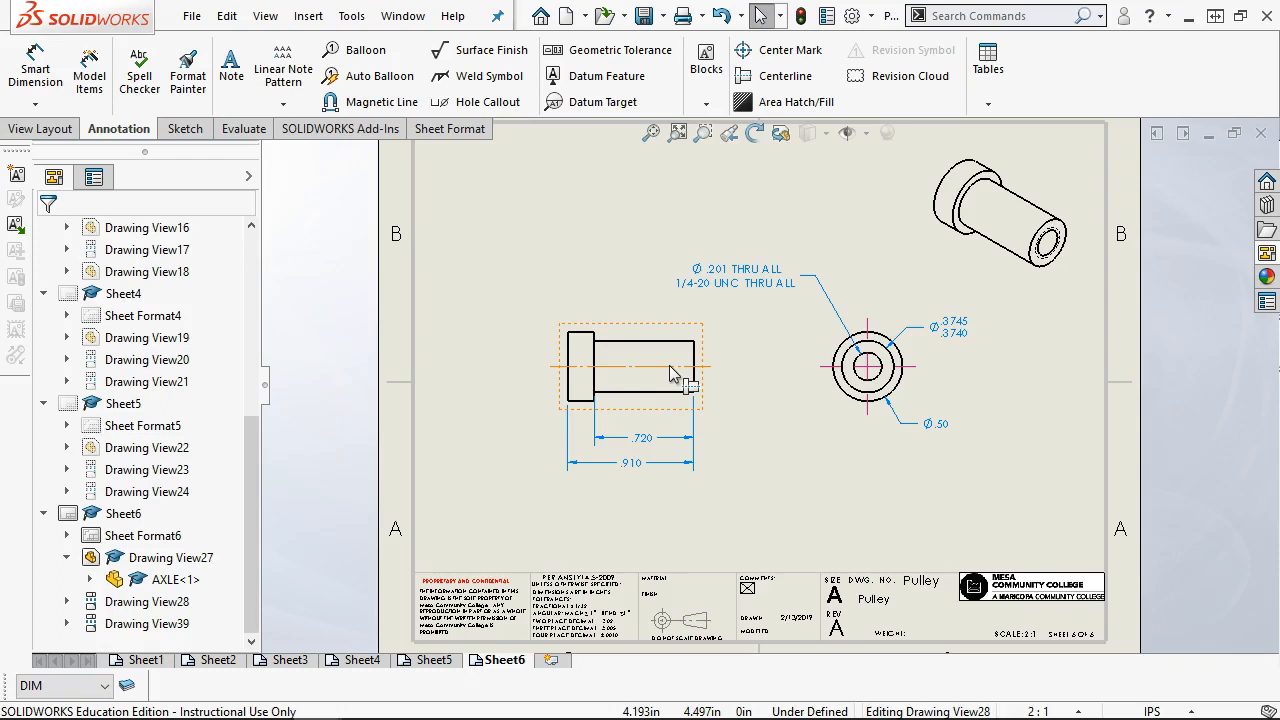
left_click(786, 396)
left_click(787, 393)
left_click(685, 372)
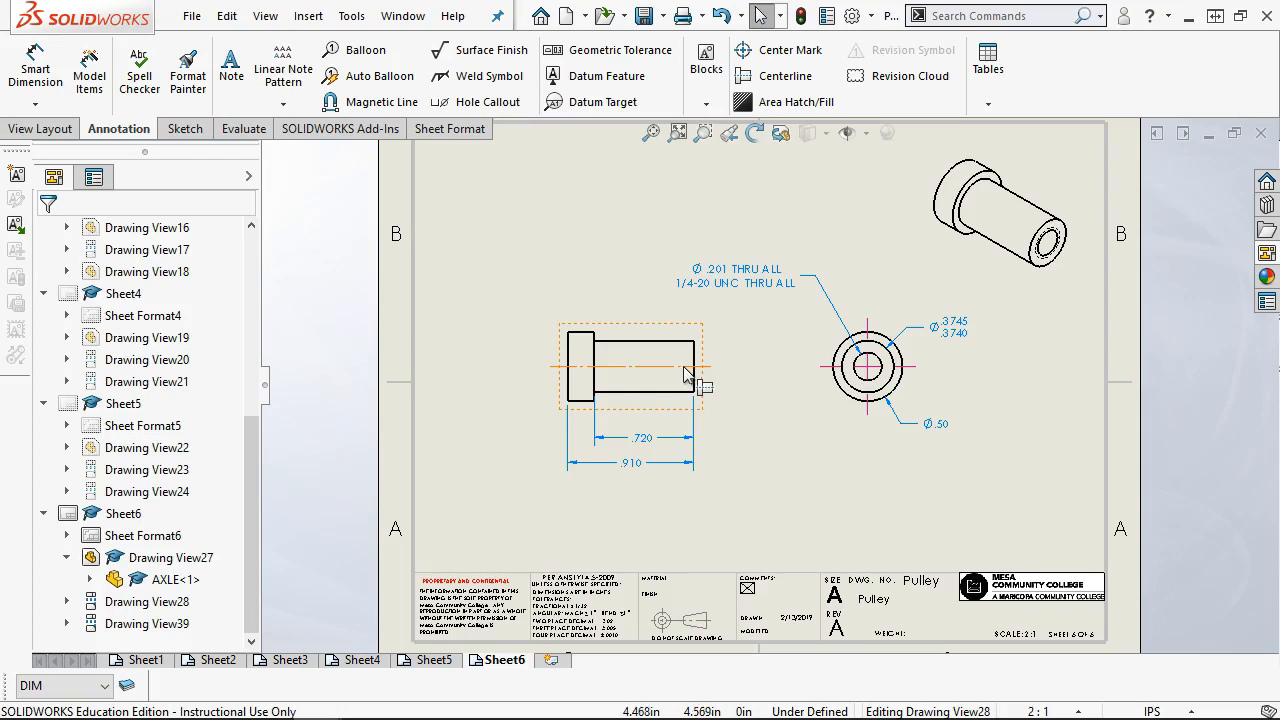
left_click(559, 262)
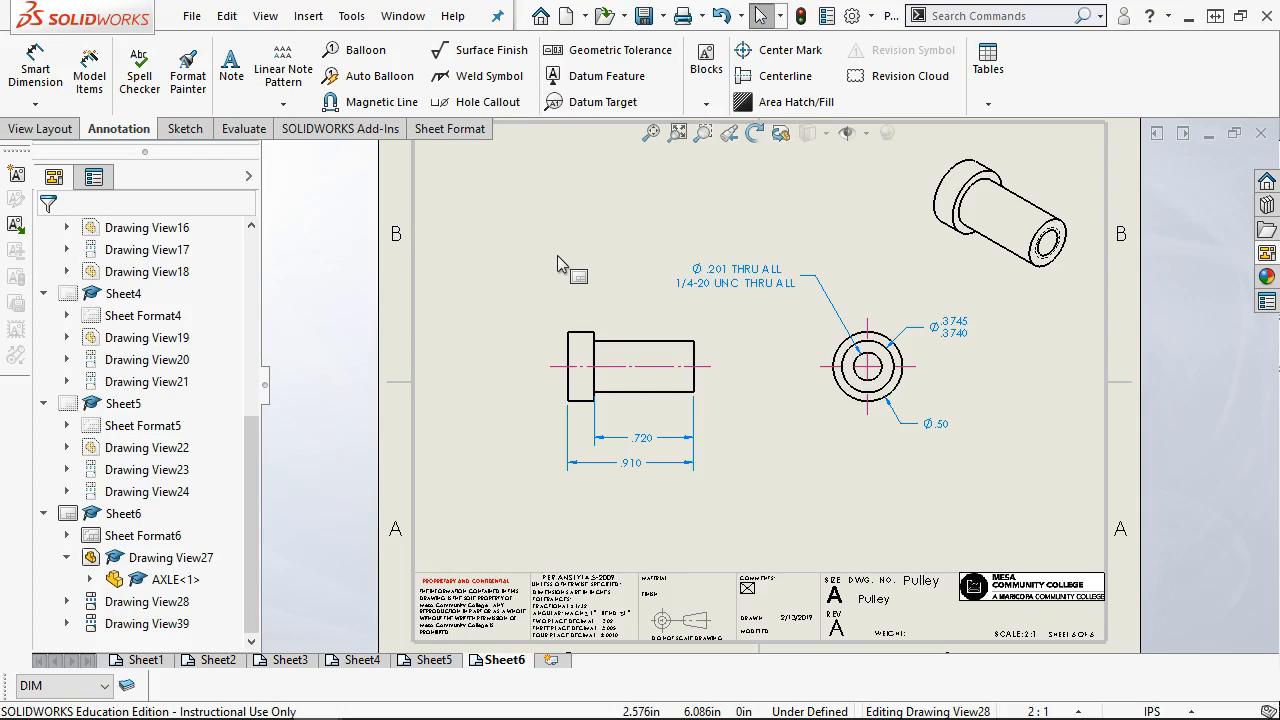
left_click(651, 133)
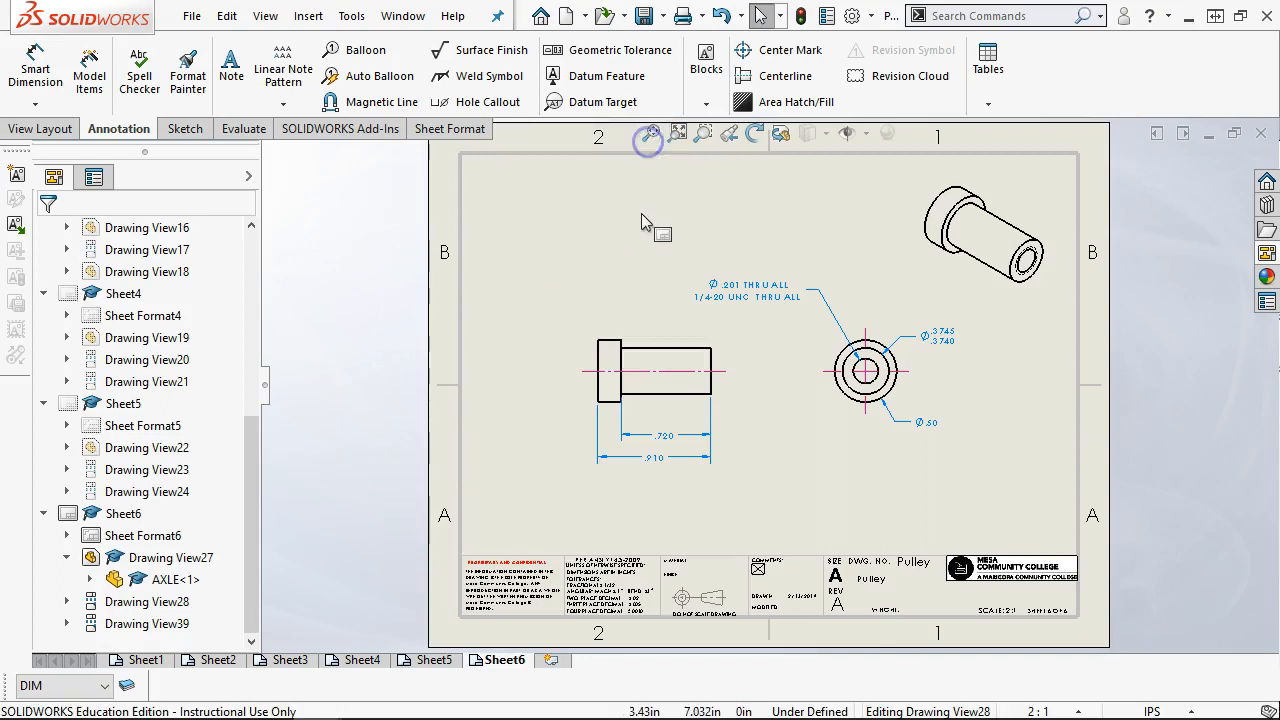
Step: Open the axle part from the drawing's end view and start editing its 1/4-20 tapped hole feature
left_click(838, 343)
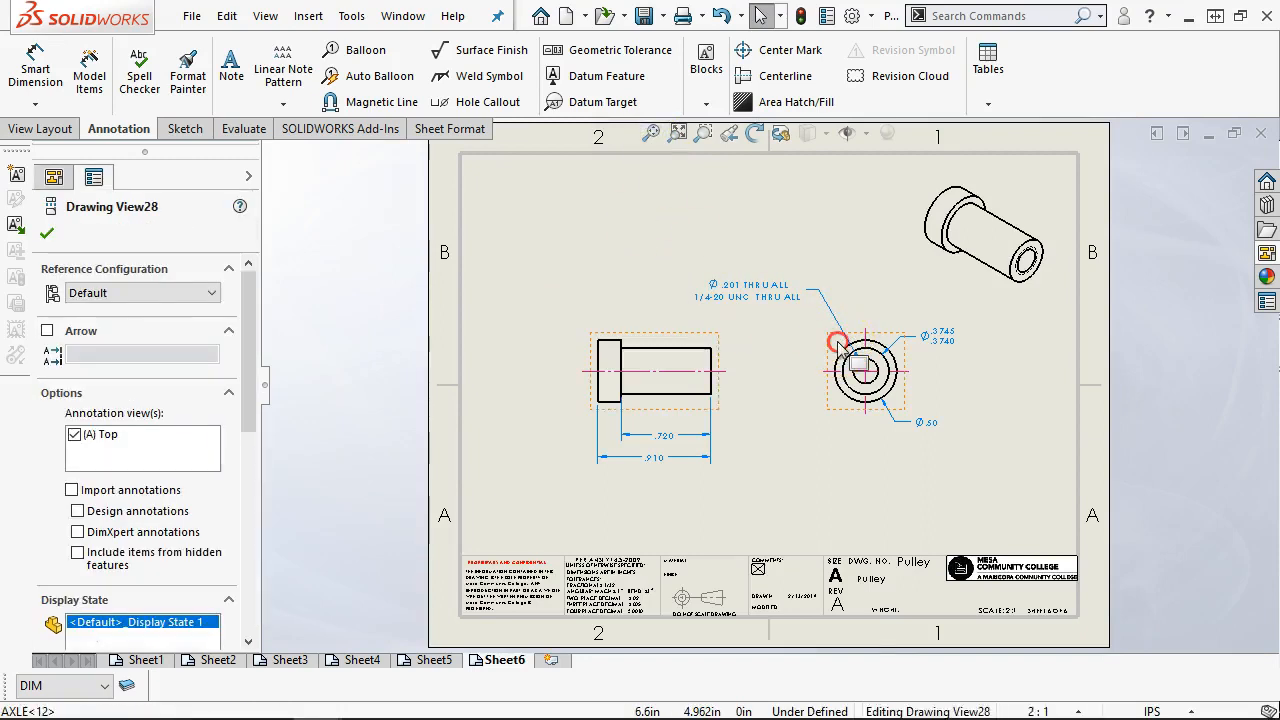
right_click(838, 343)
left_click(847, 50)
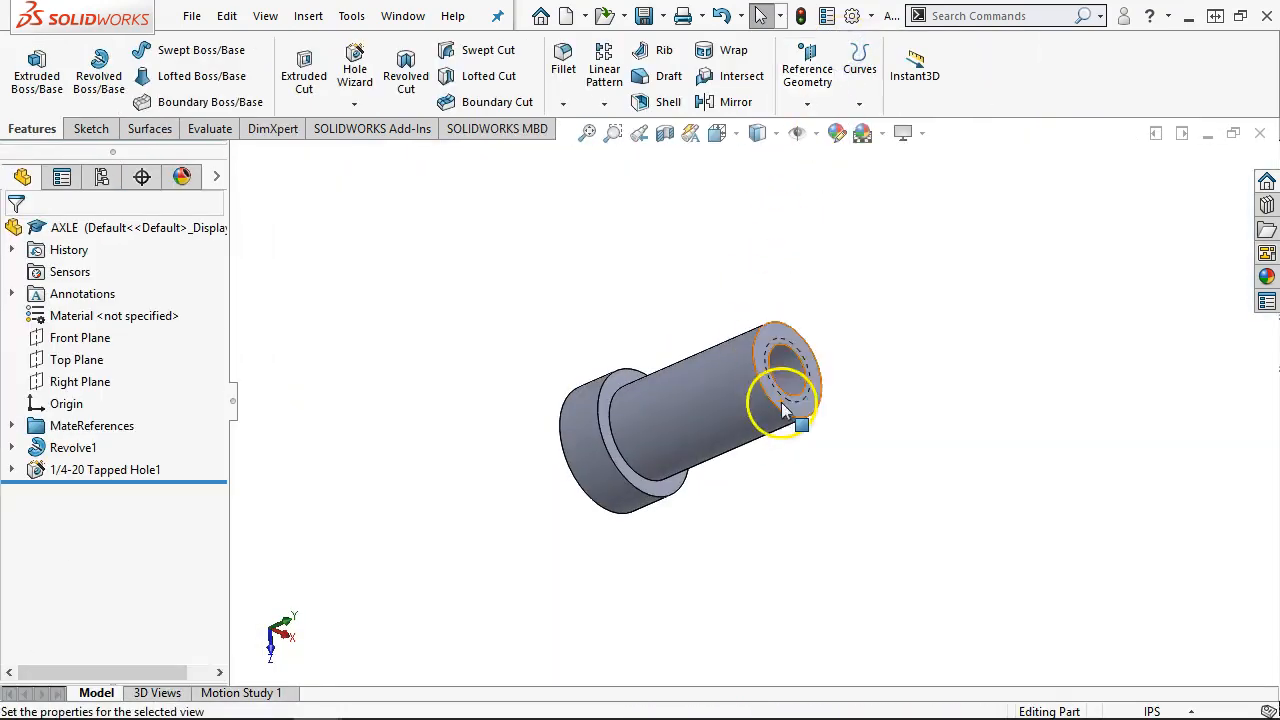
right_click(63, 469)
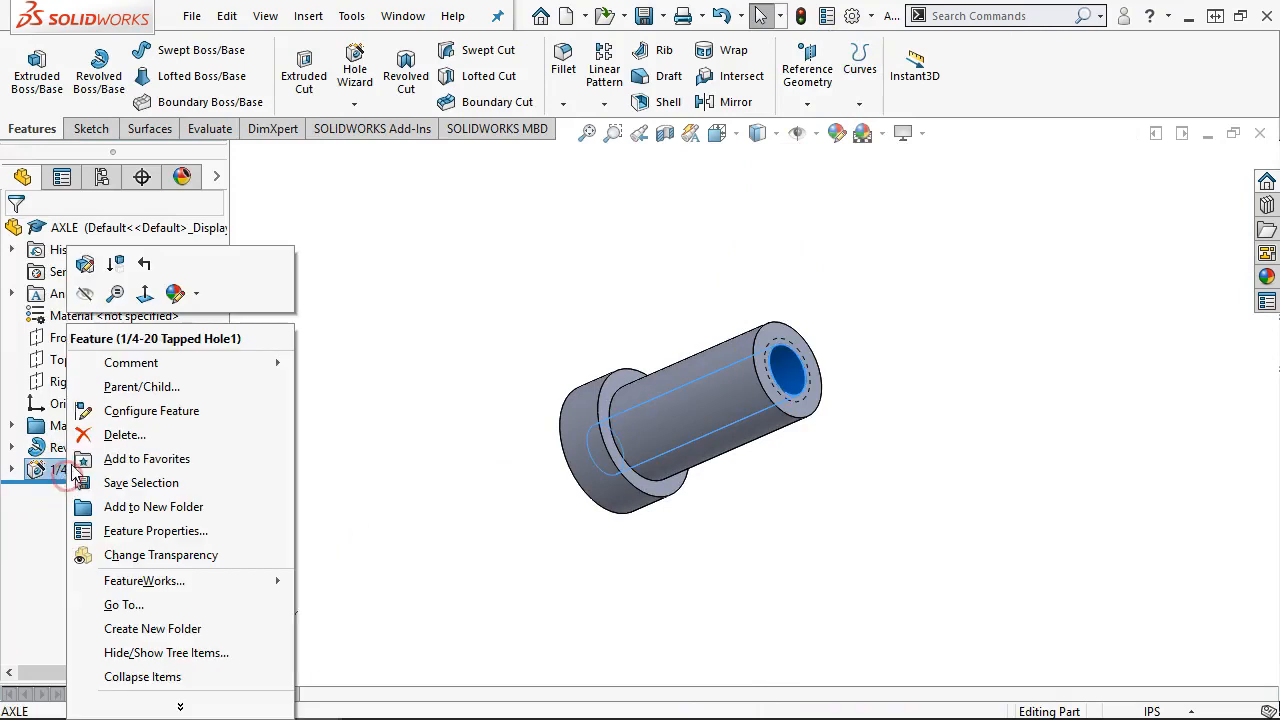
left_click(88, 268)
left_click_drag(217, 420, 210, 610)
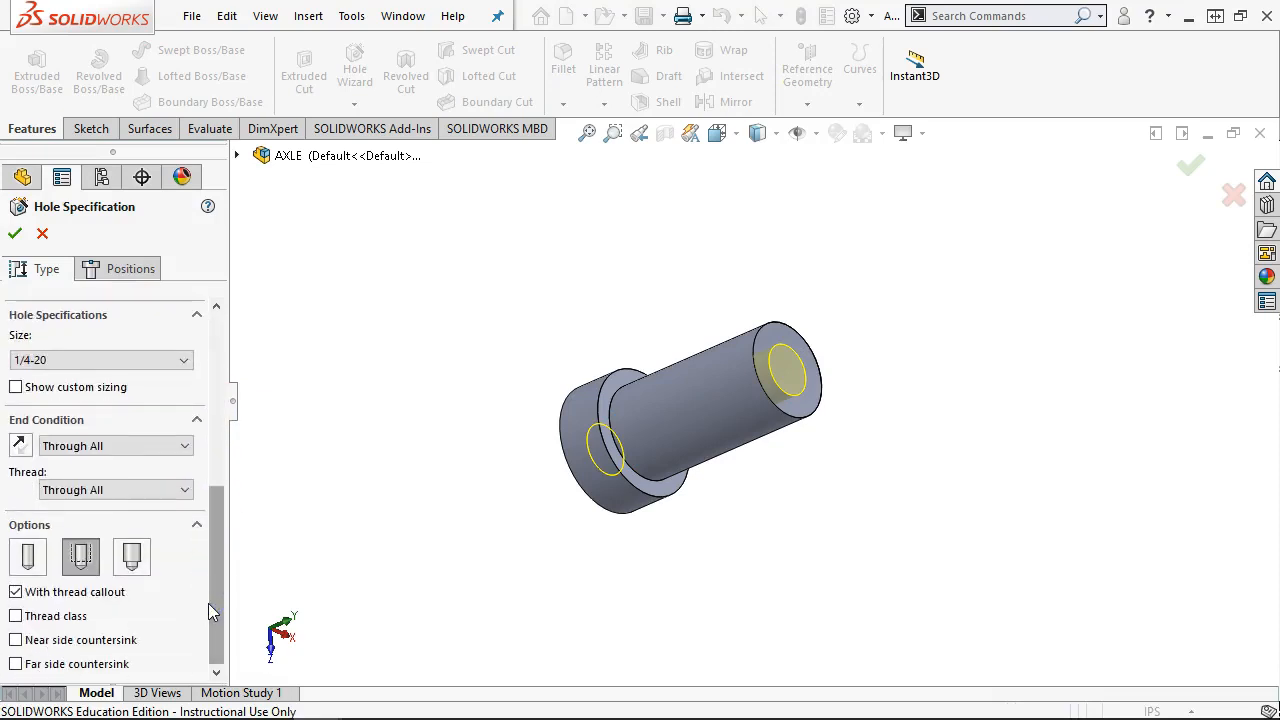
Step: Change the tapped hole's thread to Blind (2 * DIA) with a 0.50 in depth and accept the feature
middle_click_drag(511, 319, 574, 336)
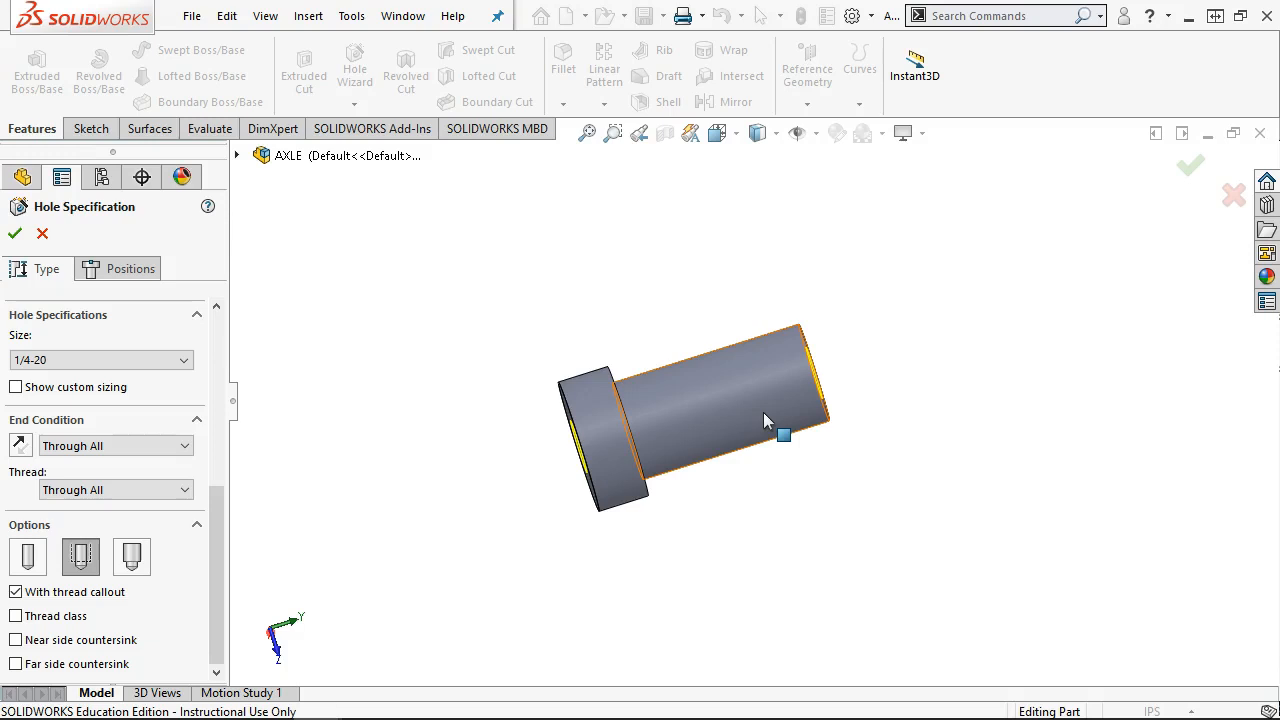
middle_click_drag(763, 412, 777, 292)
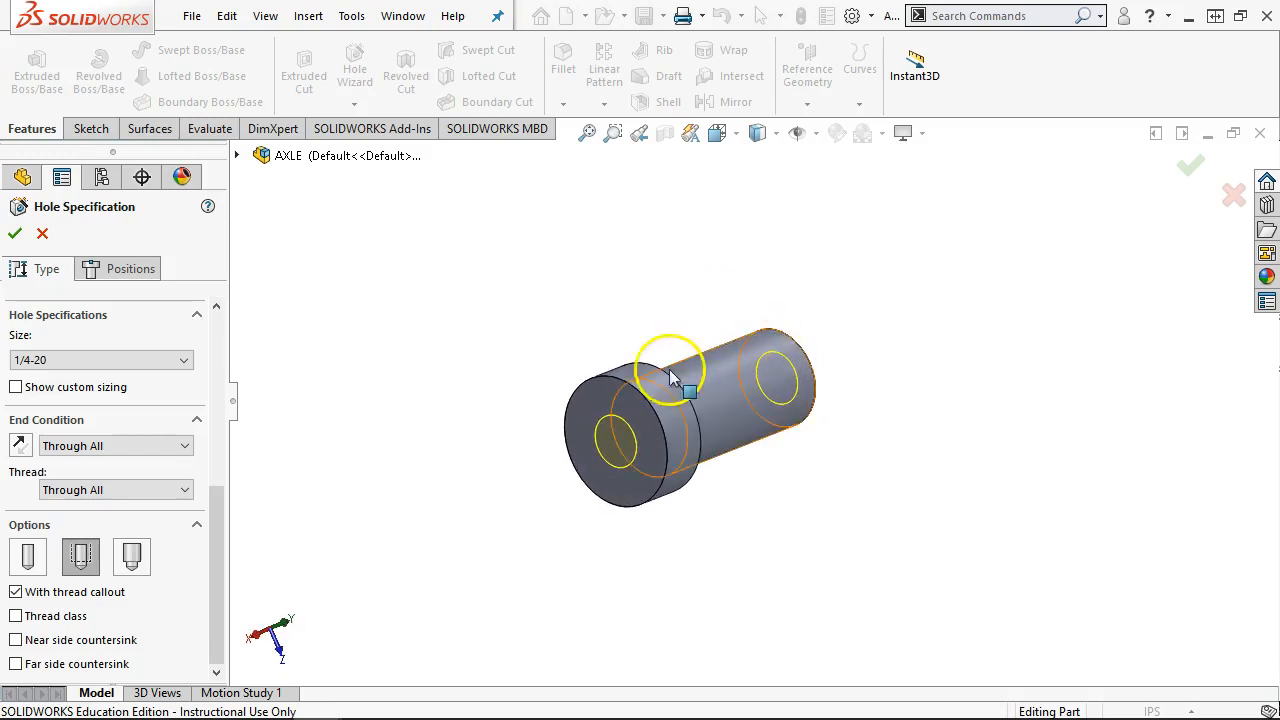
middle_click_drag(906, 471, 846, 491)
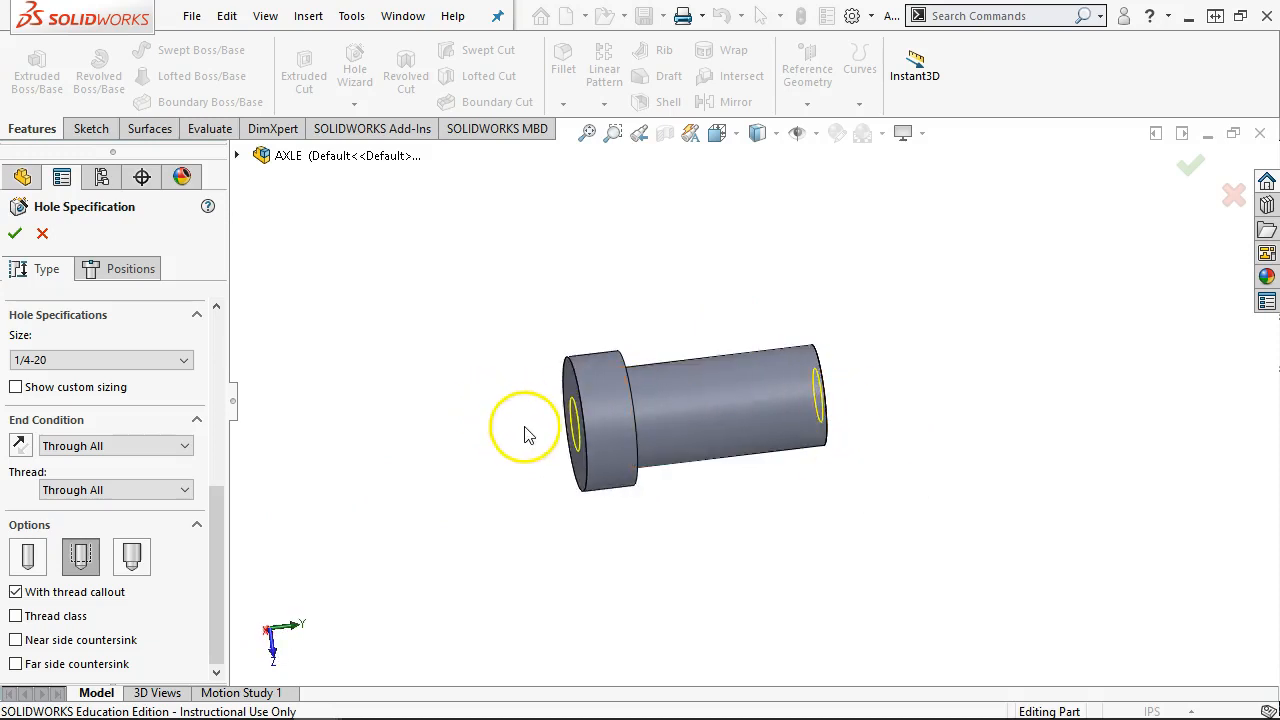
middle_click_drag(766, 468, 729, 537)
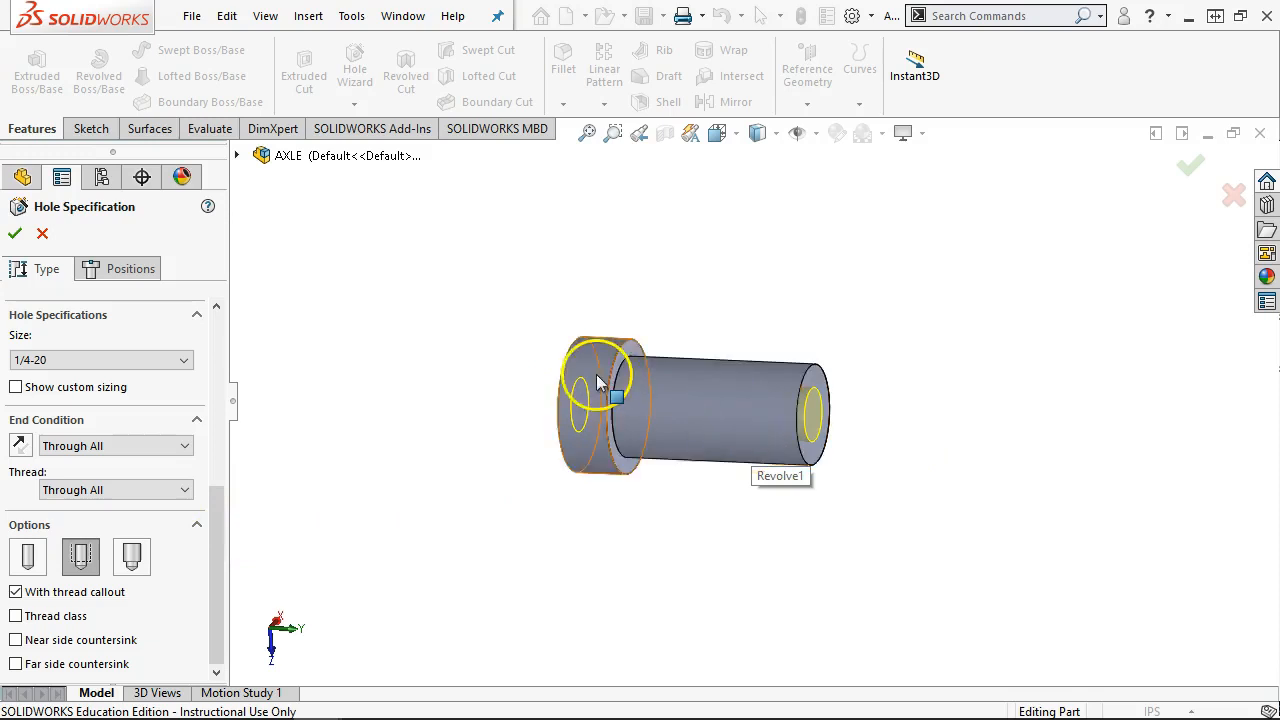
left_click(184, 489)
left_click(78, 508)
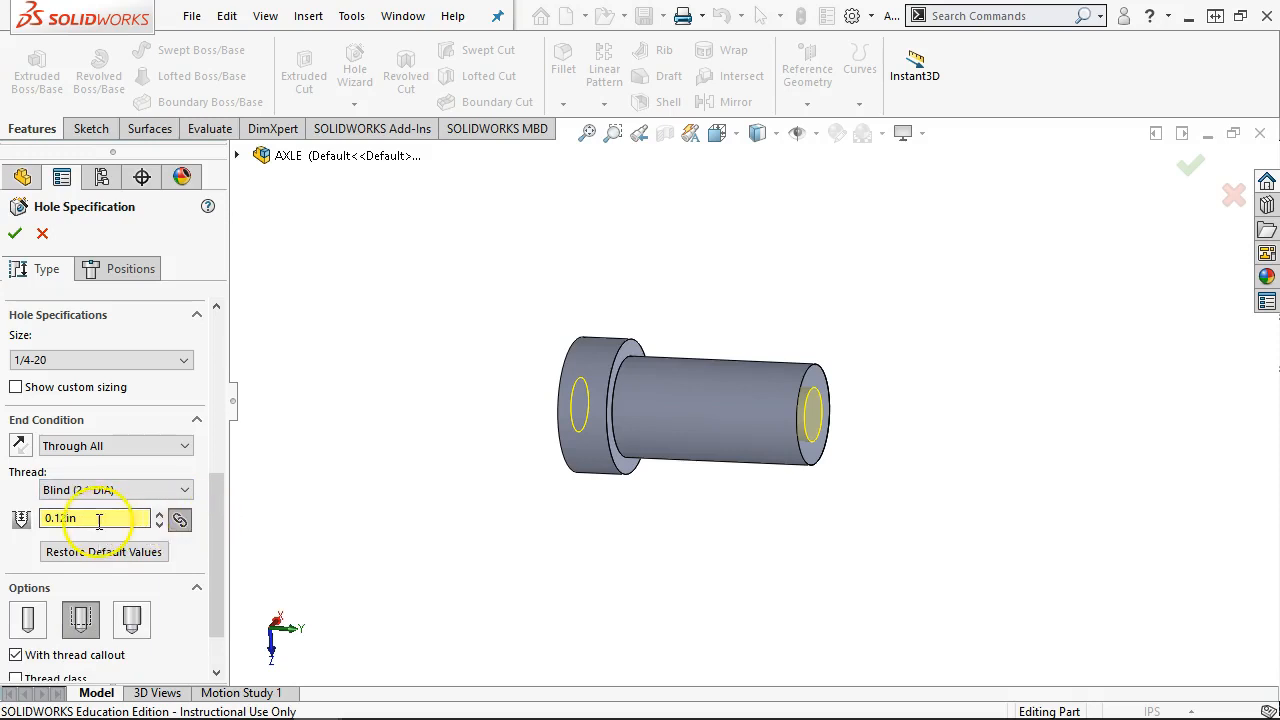
left_click(178, 519)
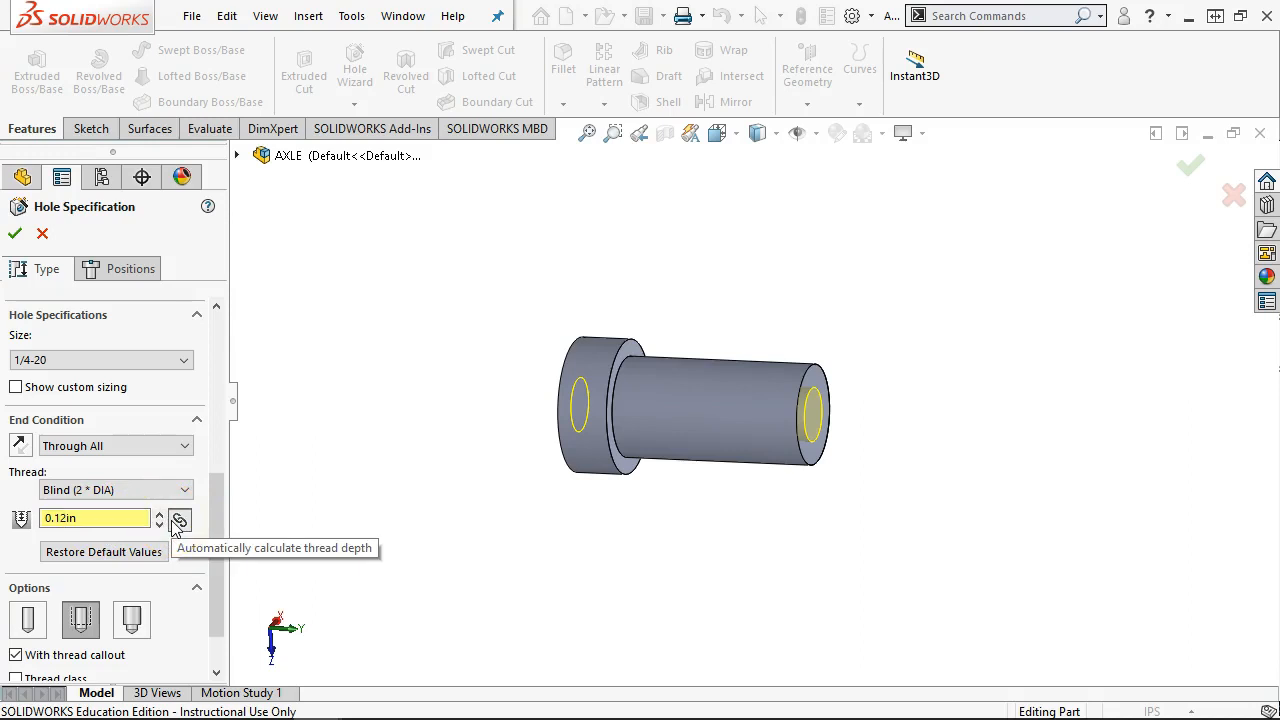
left_click(178, 521)
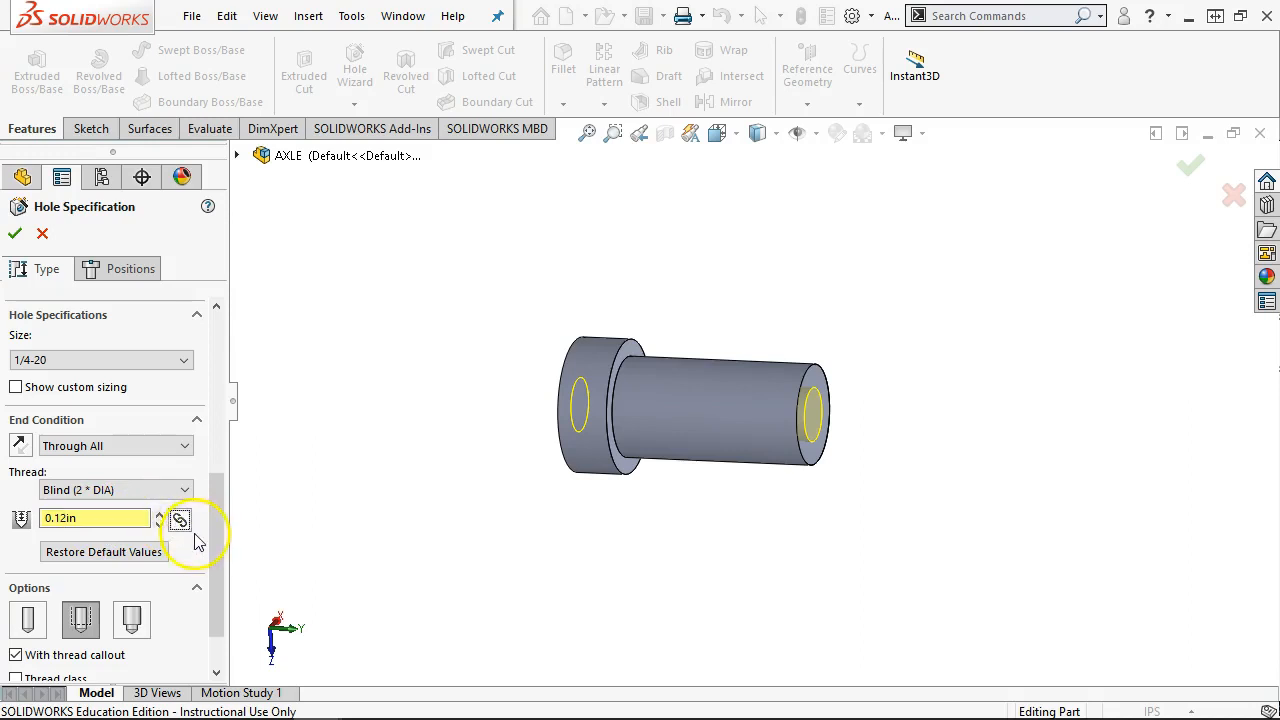
left_click(91, 518)
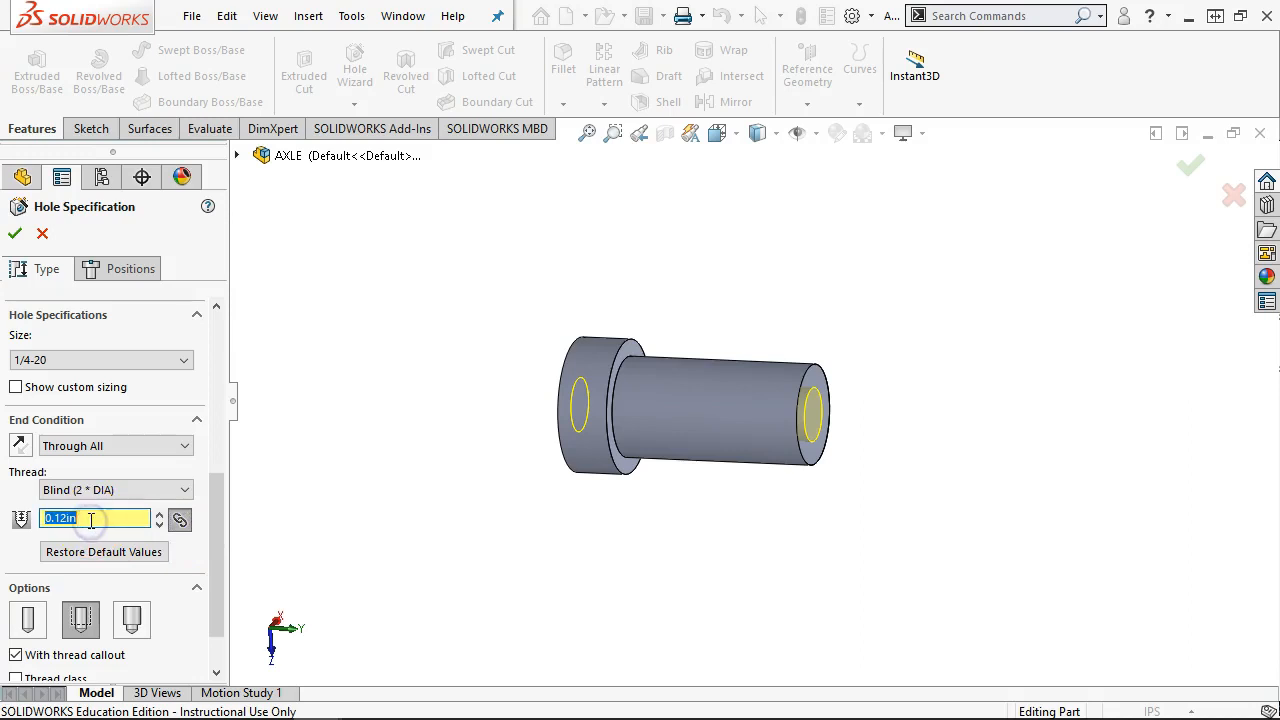
type(".5")
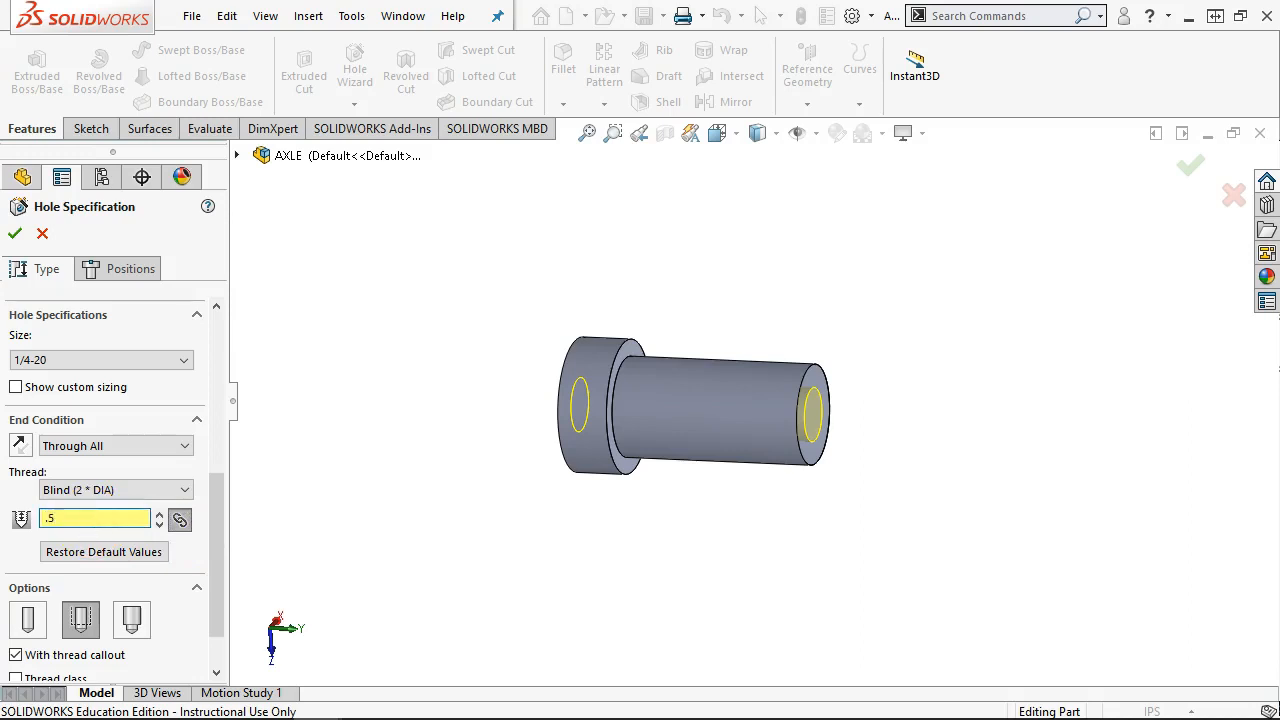
key("Return")
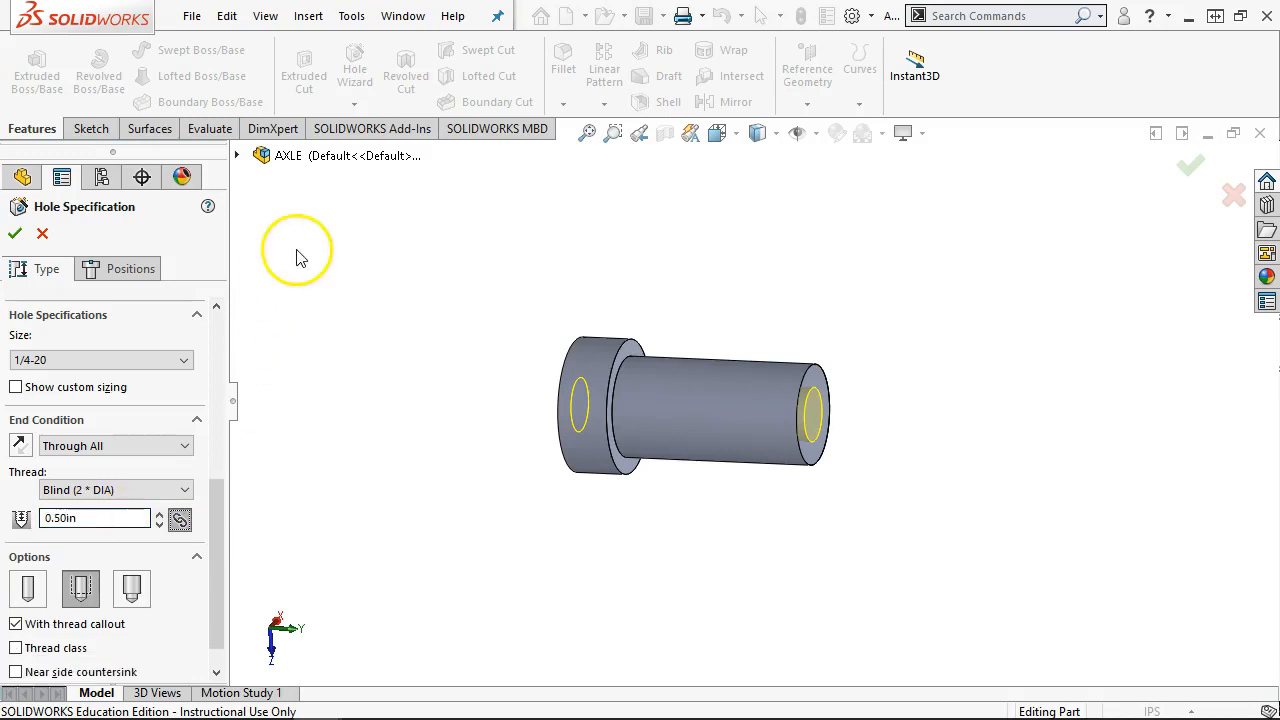
left_click(15, 233)
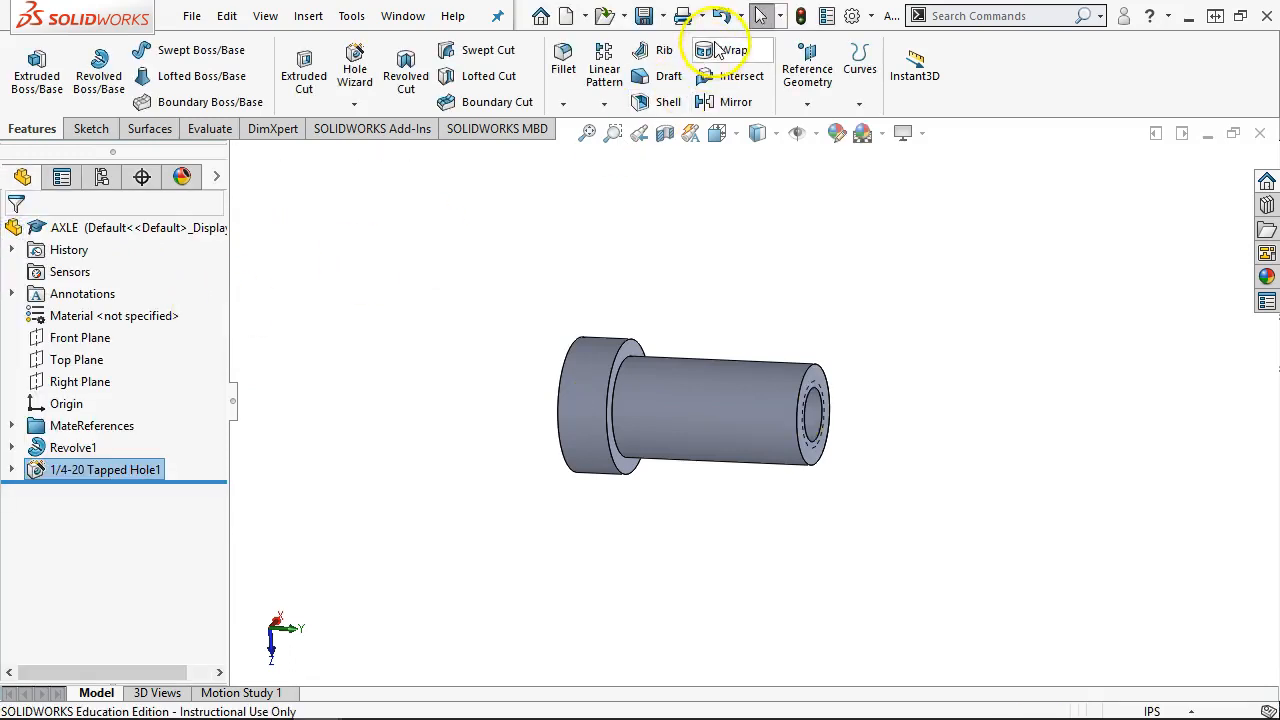
Step: Examine the tapped hole's thread depth from the front with hidden lines shown, and restore the shaded display with edges
left_click(752, 265)
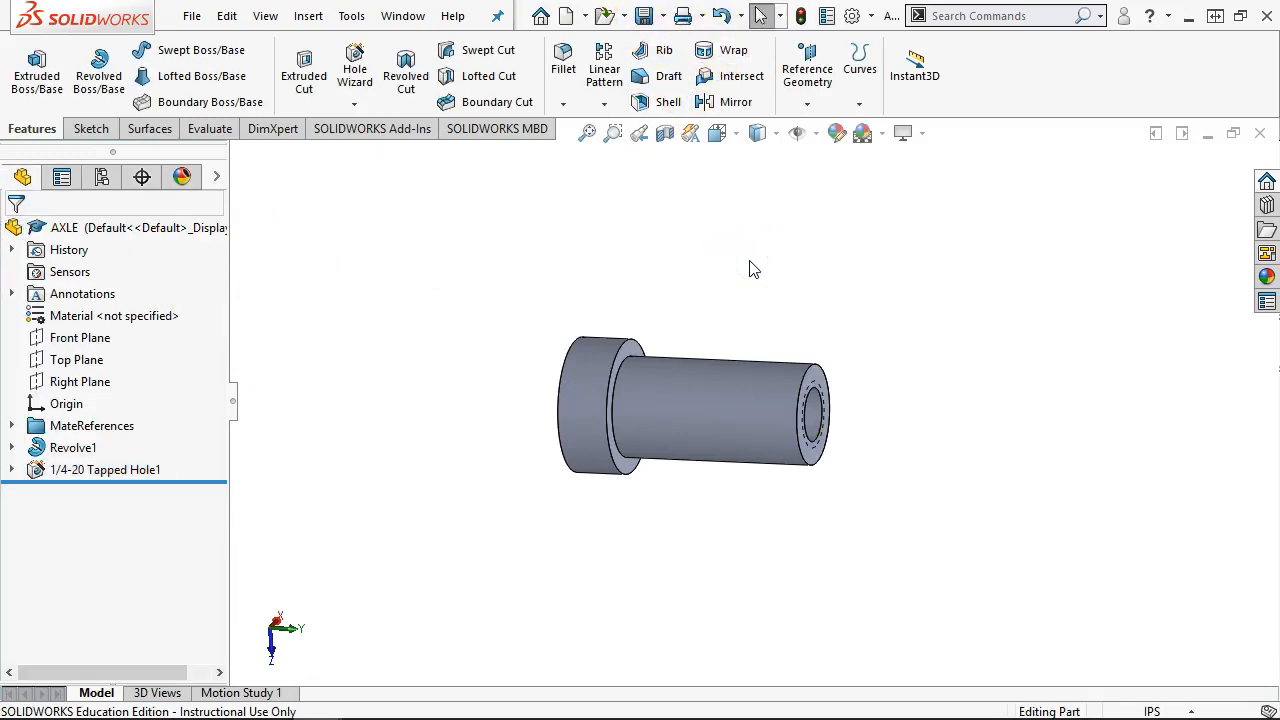
key("ctrl+1")
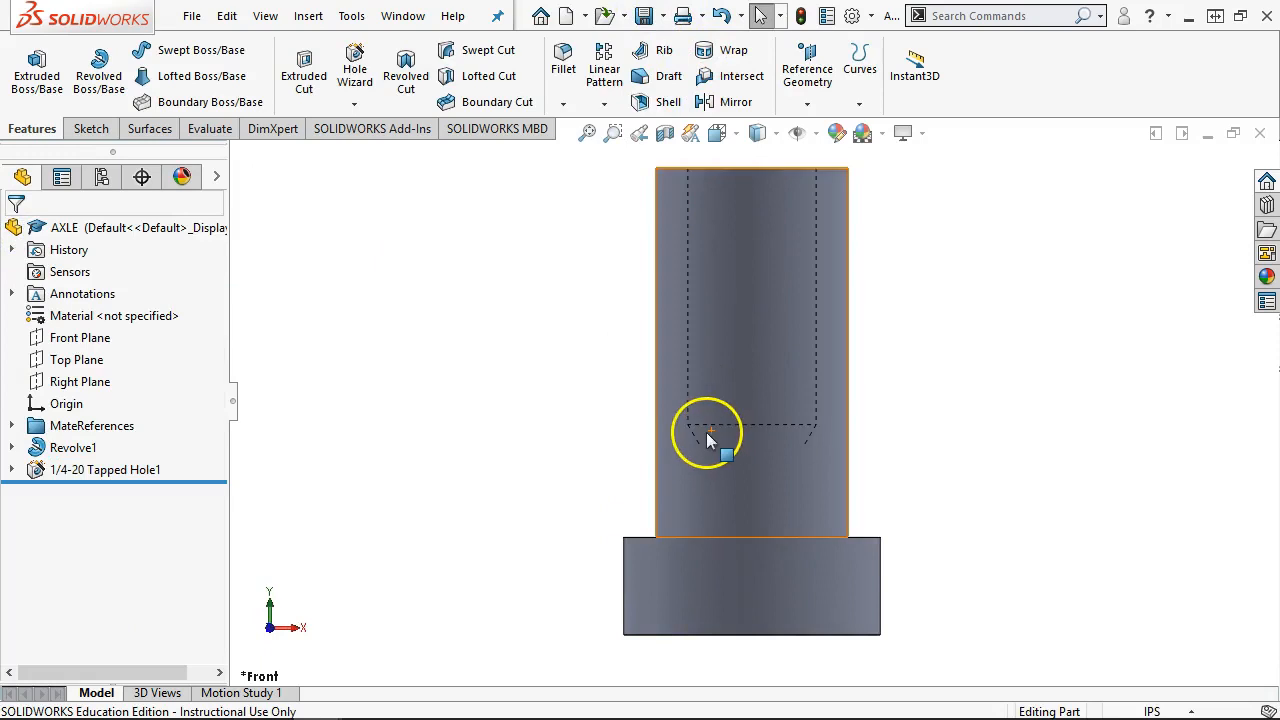
left_click(760, 134)
left_click(763, 234)
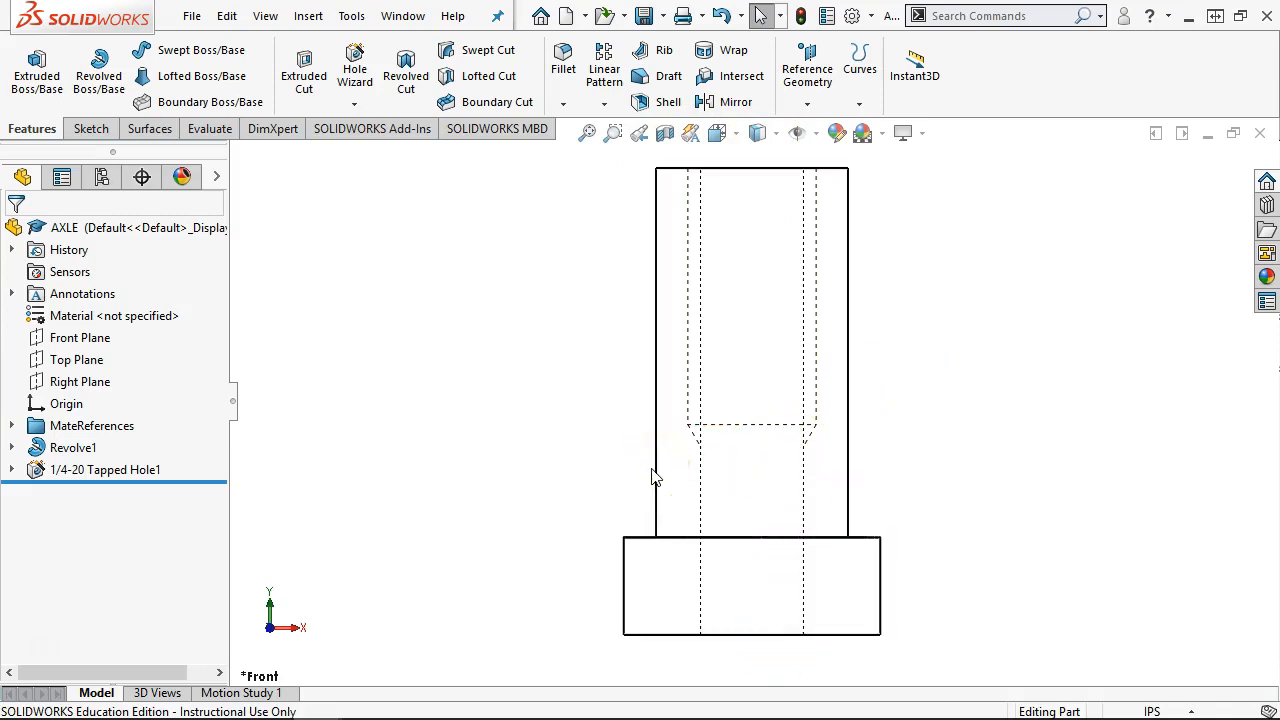
scroll(697, 469, "up", 3)
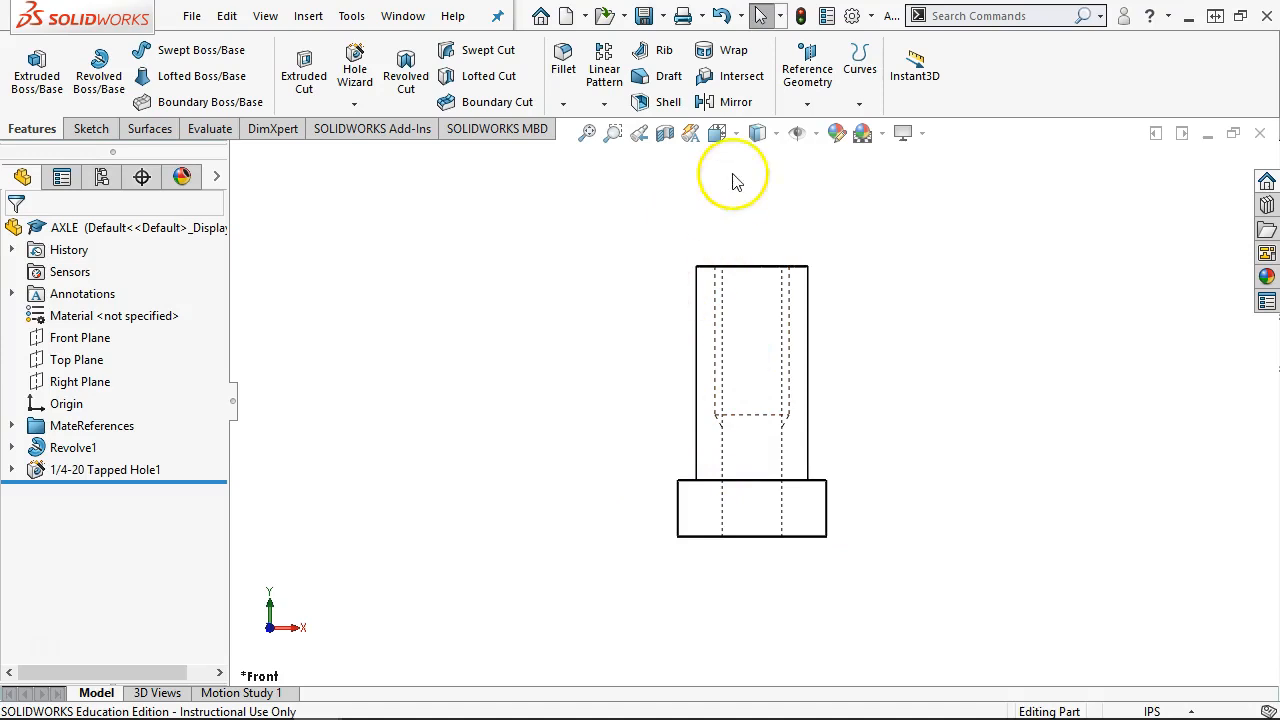
left_click(775, 143)
left_click(760, 163)
mouse_move(886, 271)
middle_mouse_down()
mouse_move(854, 503)
mouse_move(936, 604)
middle_mouse_up()
scroll(891, 460, "down", 3)
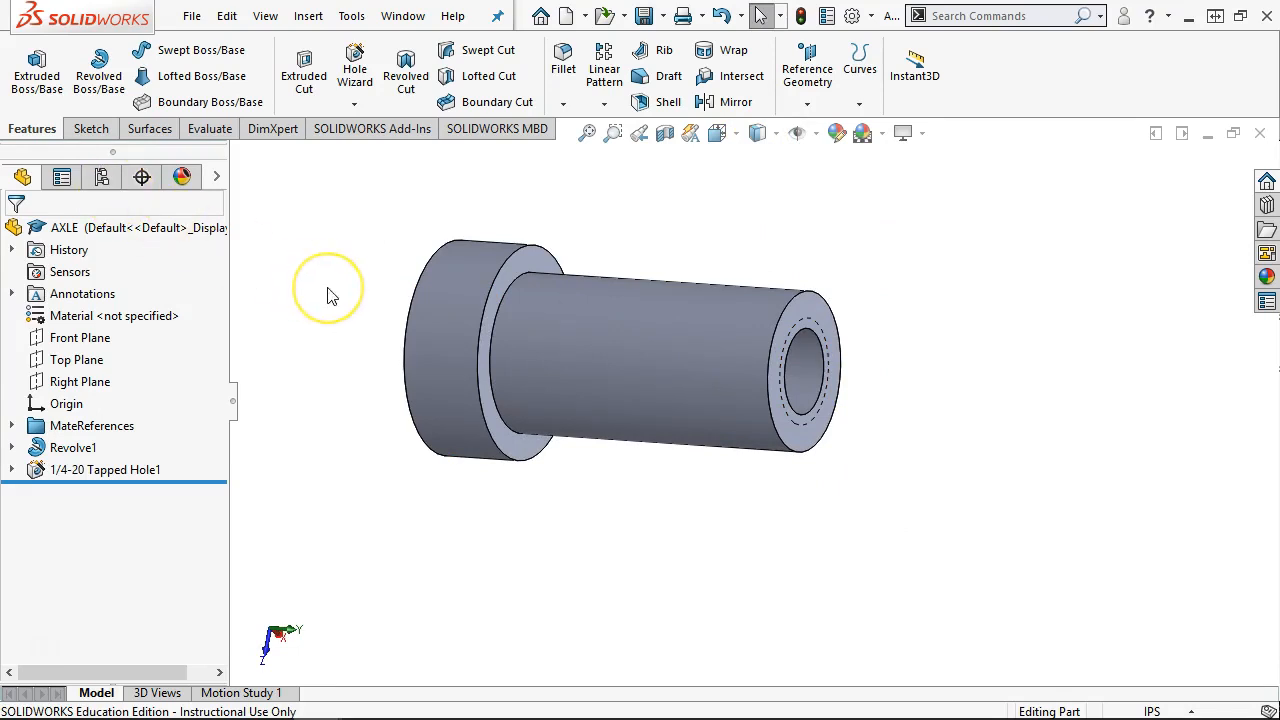
Step: Save the axle part and close it to return to the drawing
middle_click_drag(380, 163, 654, 364)
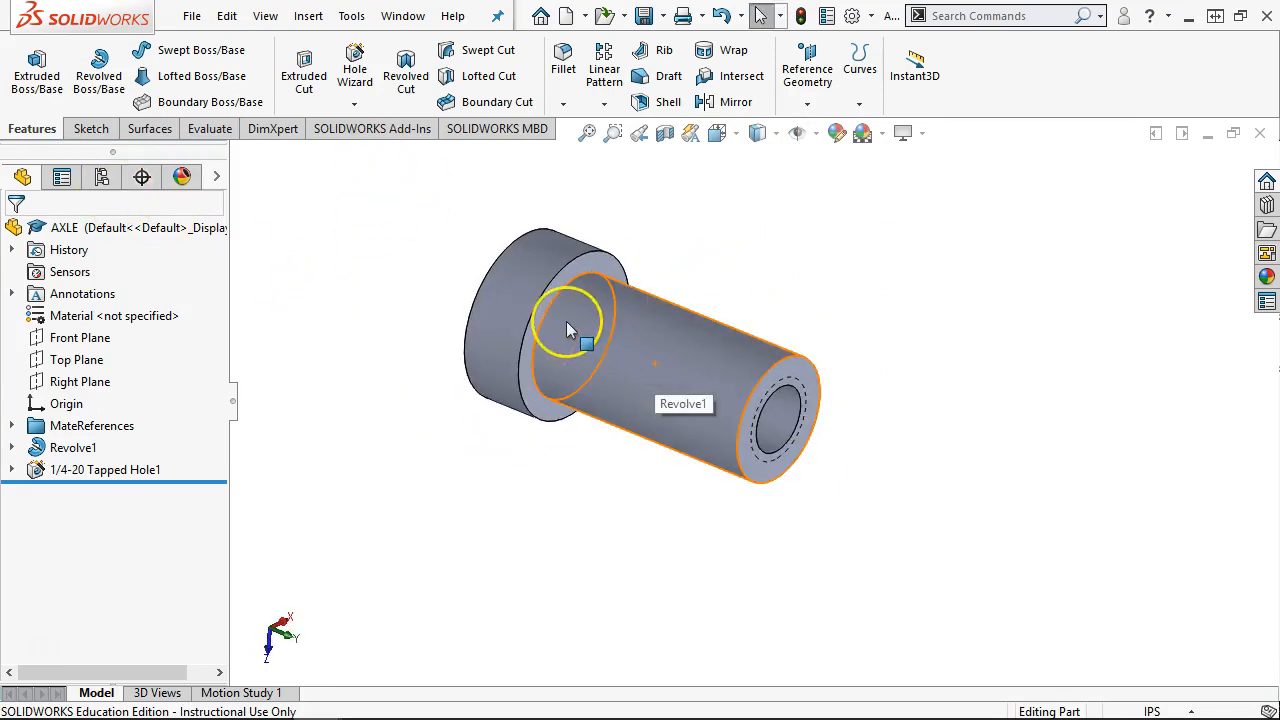
scroll(566, 321, "down", 1)
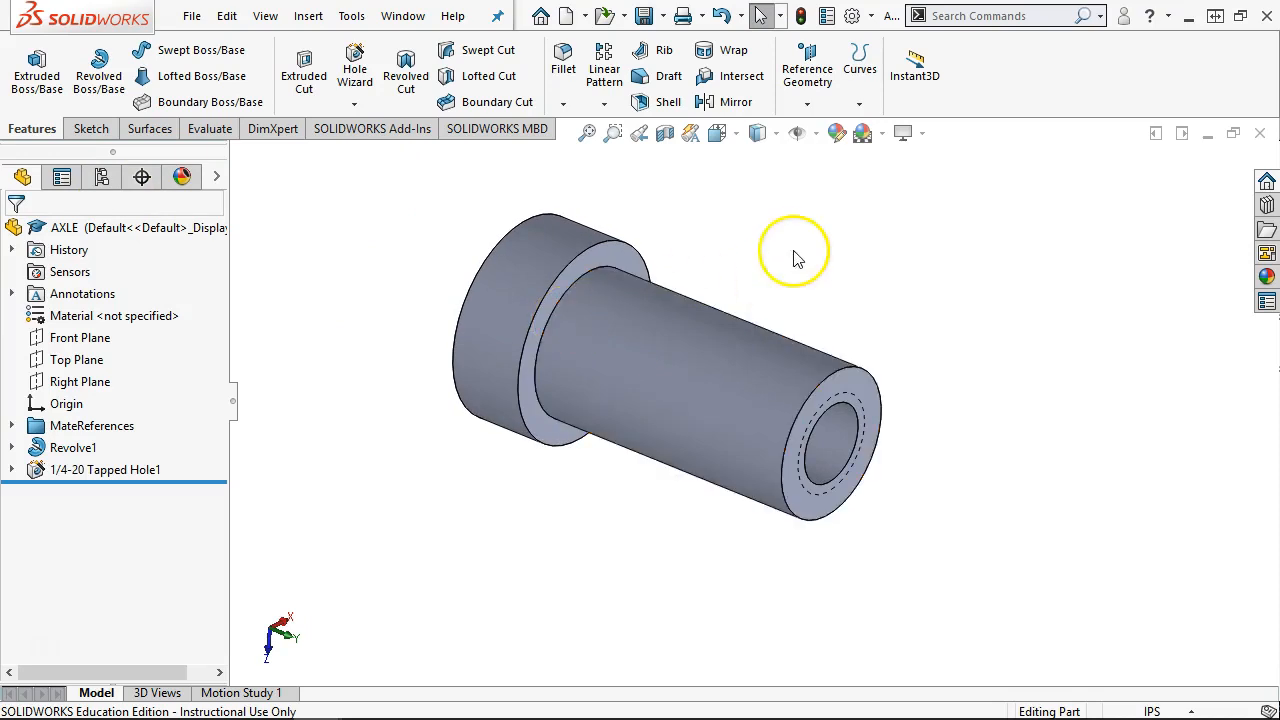
left_click(646, 22)
left_click(1259, 133)
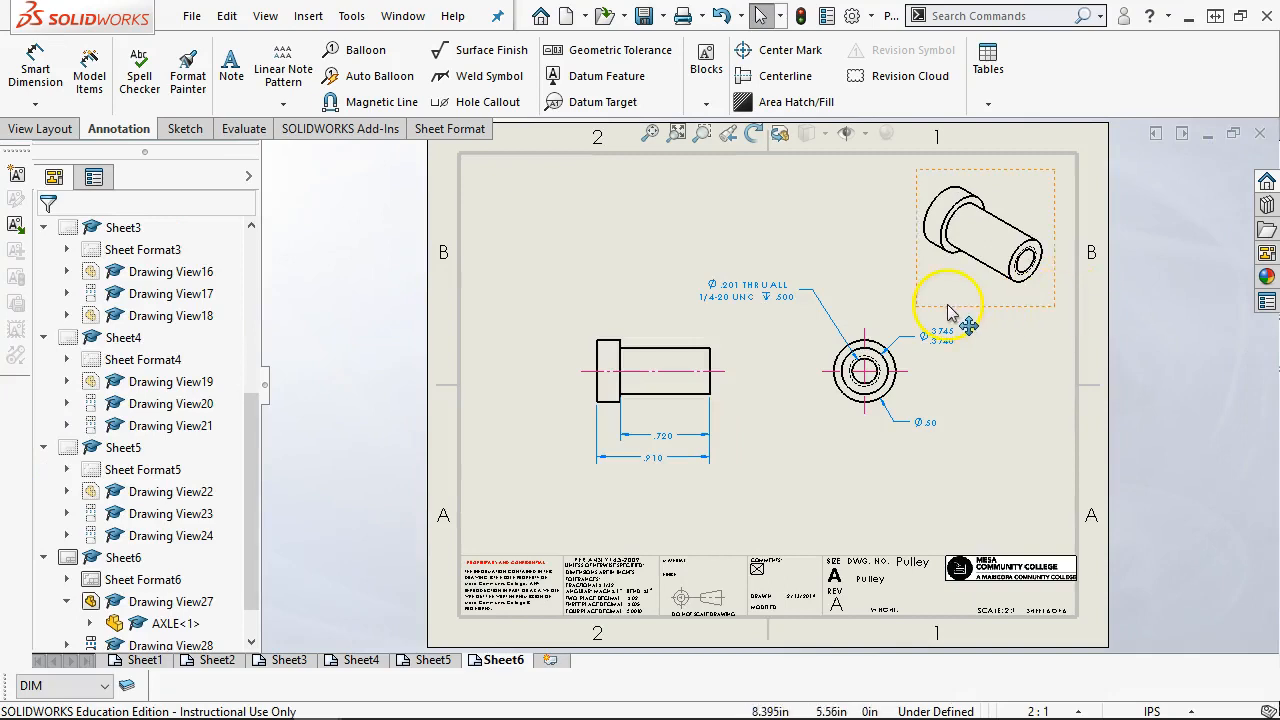
Step: Move the tapped-hole callout down and closer to the end view, between the front and end views
left_click_drag(727, 285, 757, 340)
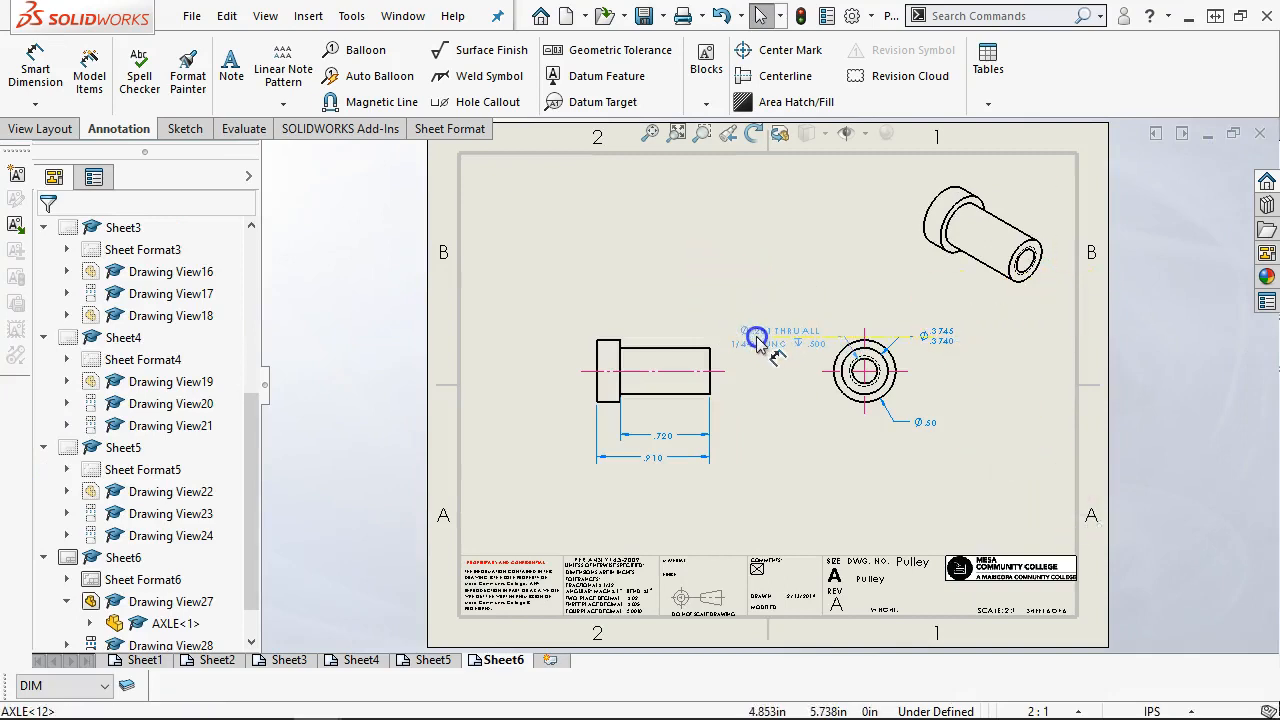
scroll(843, 414, "down", 1)
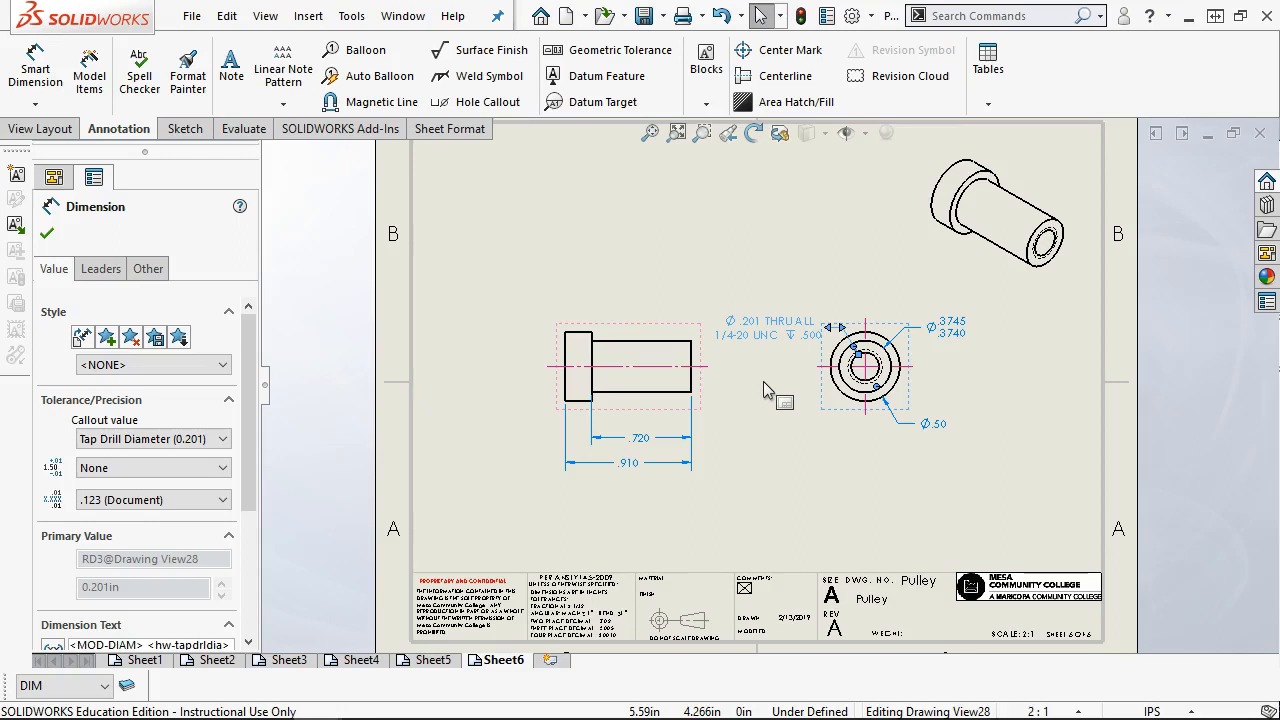
left_click(651, 132)
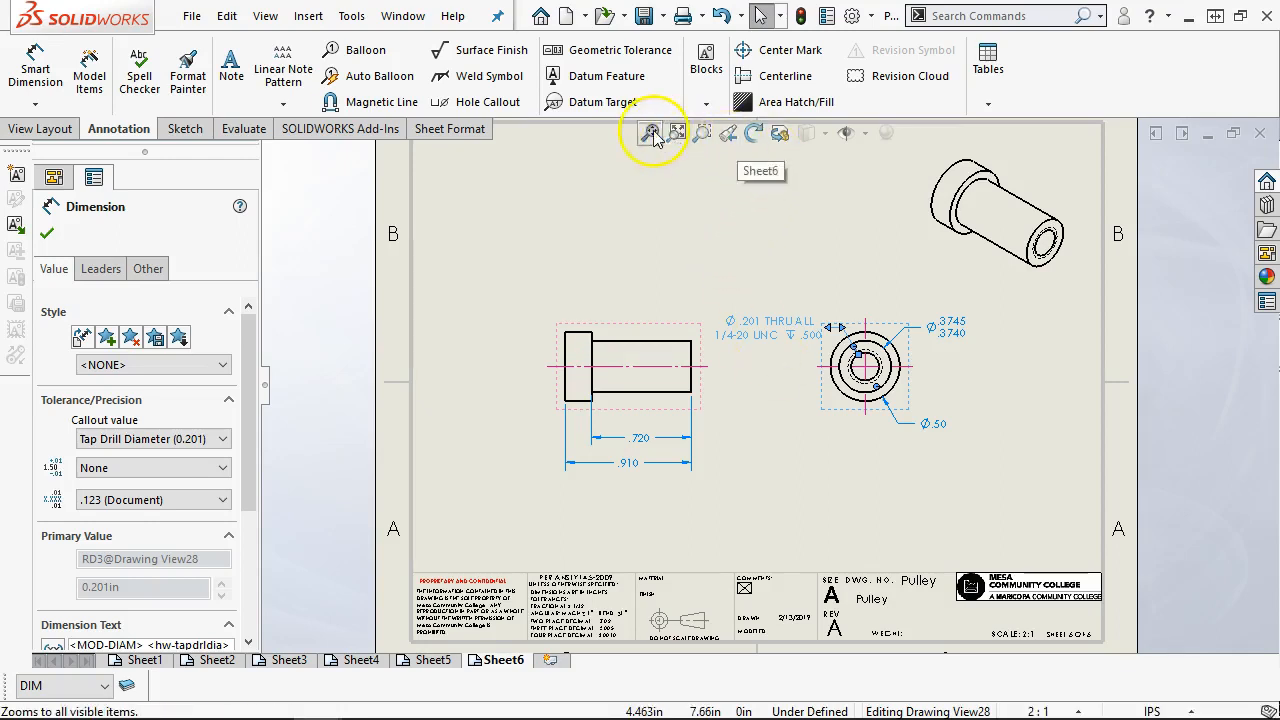
left_click(746, 250)
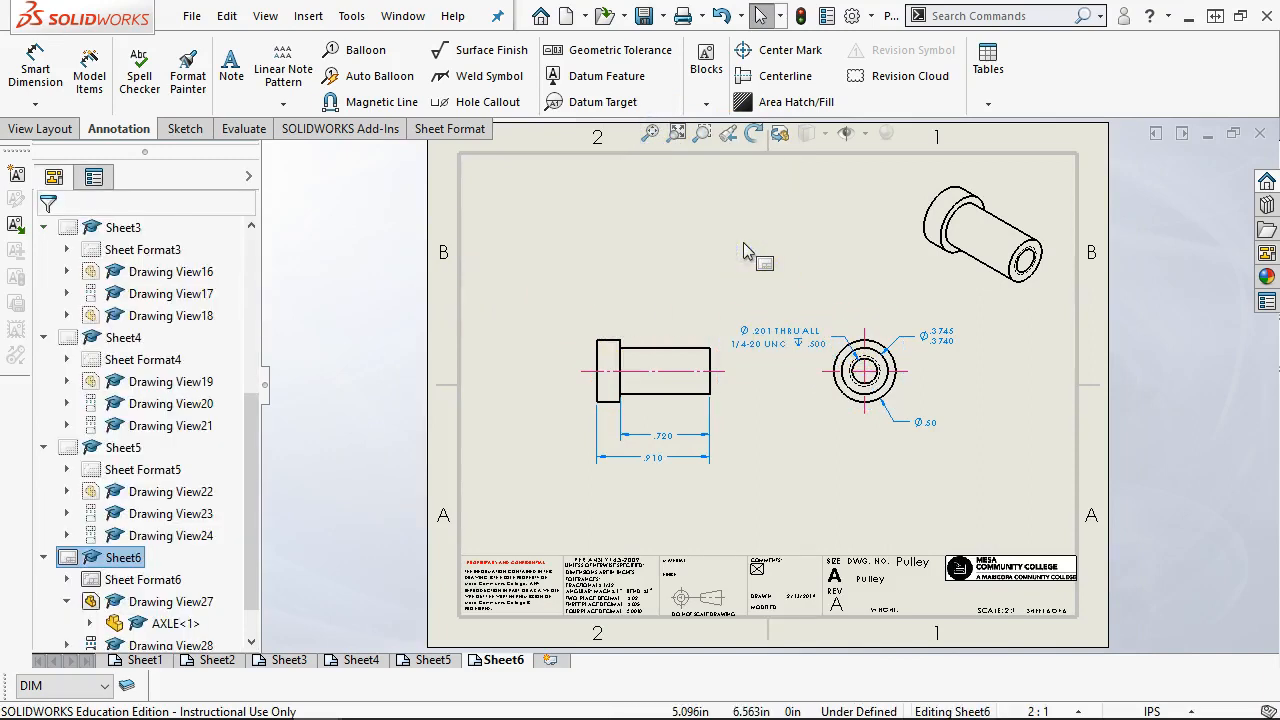
Step: Set the thread depth in the tapped-hole callout to two-decimal precision (.12) and accept the dimension properties
scroll(823, 457, "down", 2)
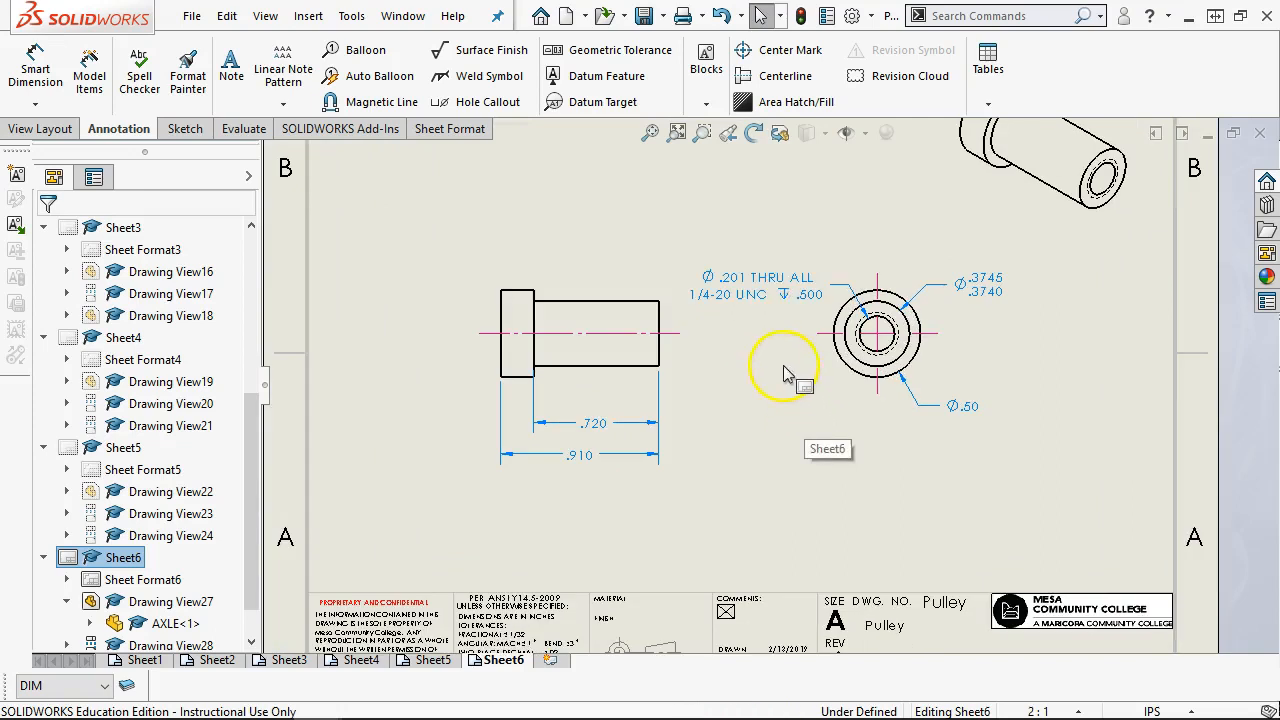
left_click(768, 296)
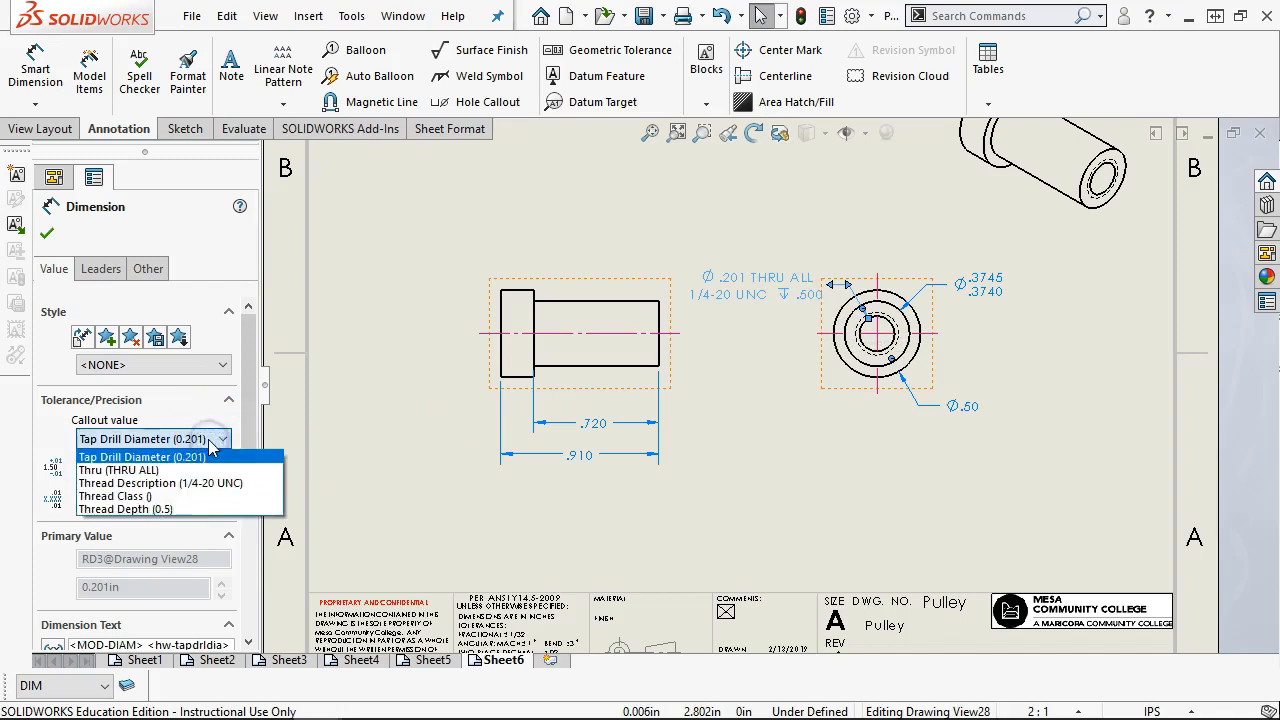
left_click(197, 510)
left_click(191, 500)
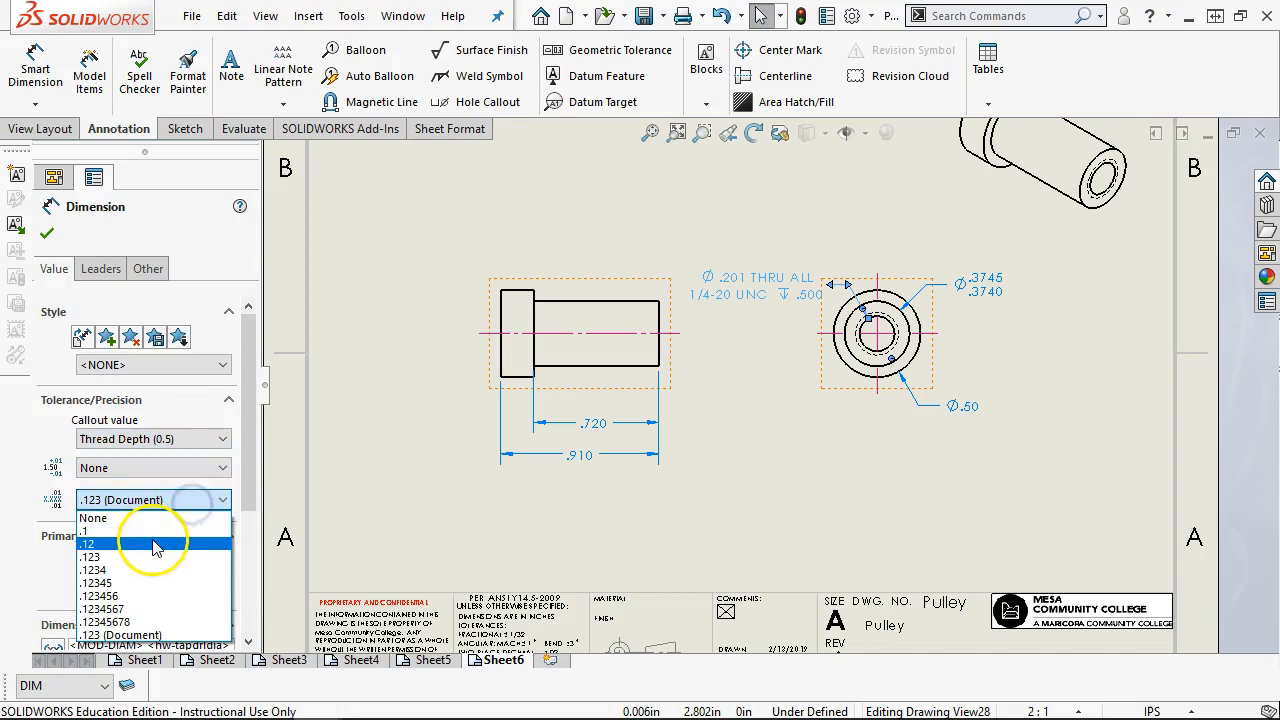
left_click(158, 543)
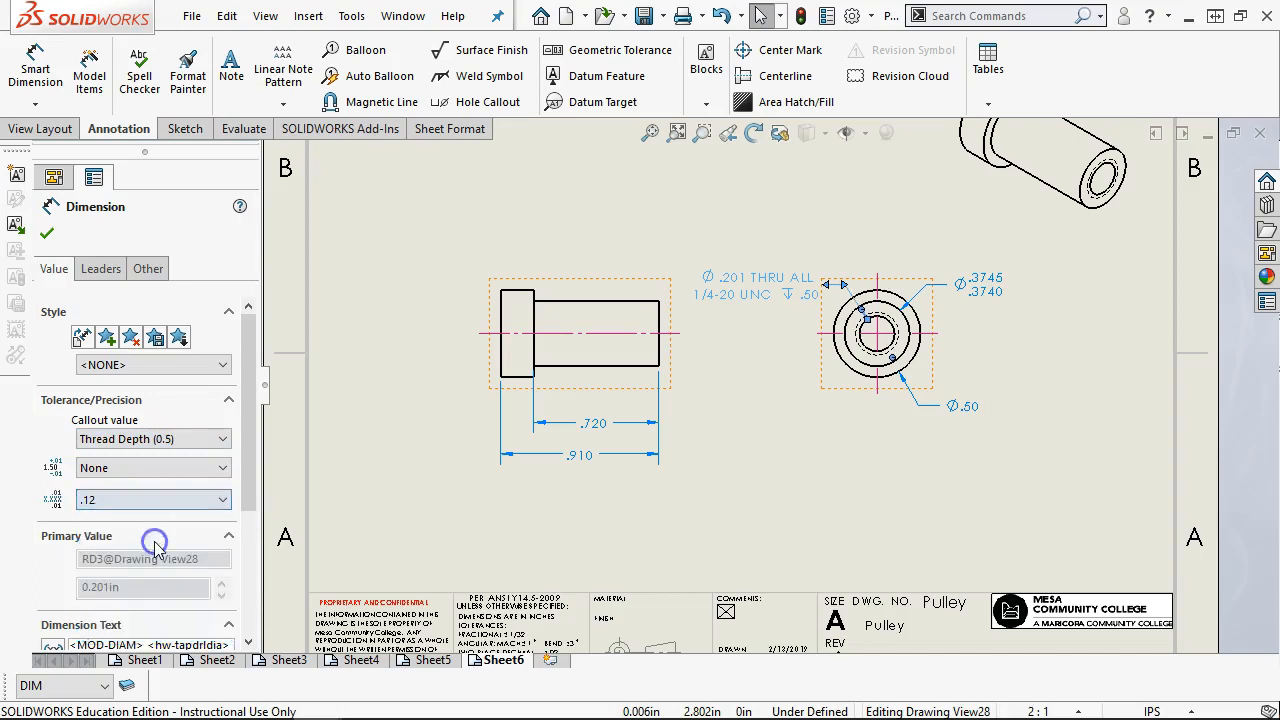
left_click(46, 233)
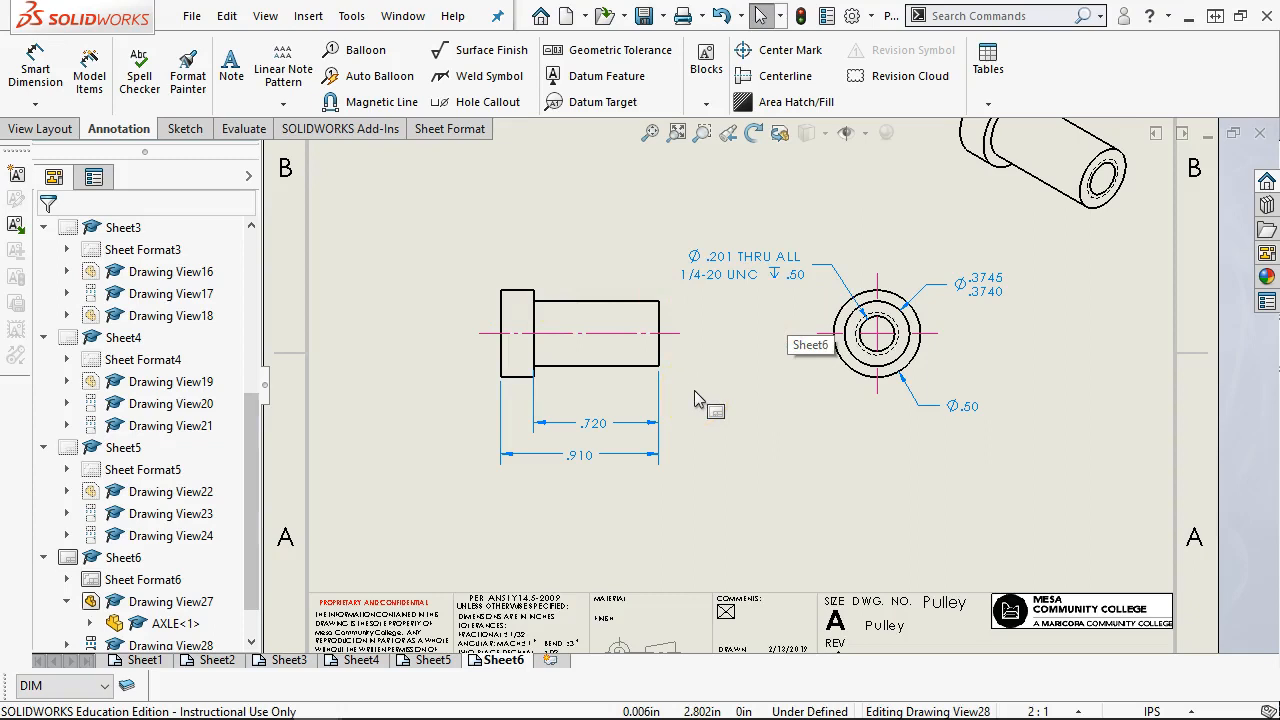
Step: Review the finished drawing set sheet by sheet, from the assembly on Sheet1 through the axle on Sheet6
left_click(756, 318)
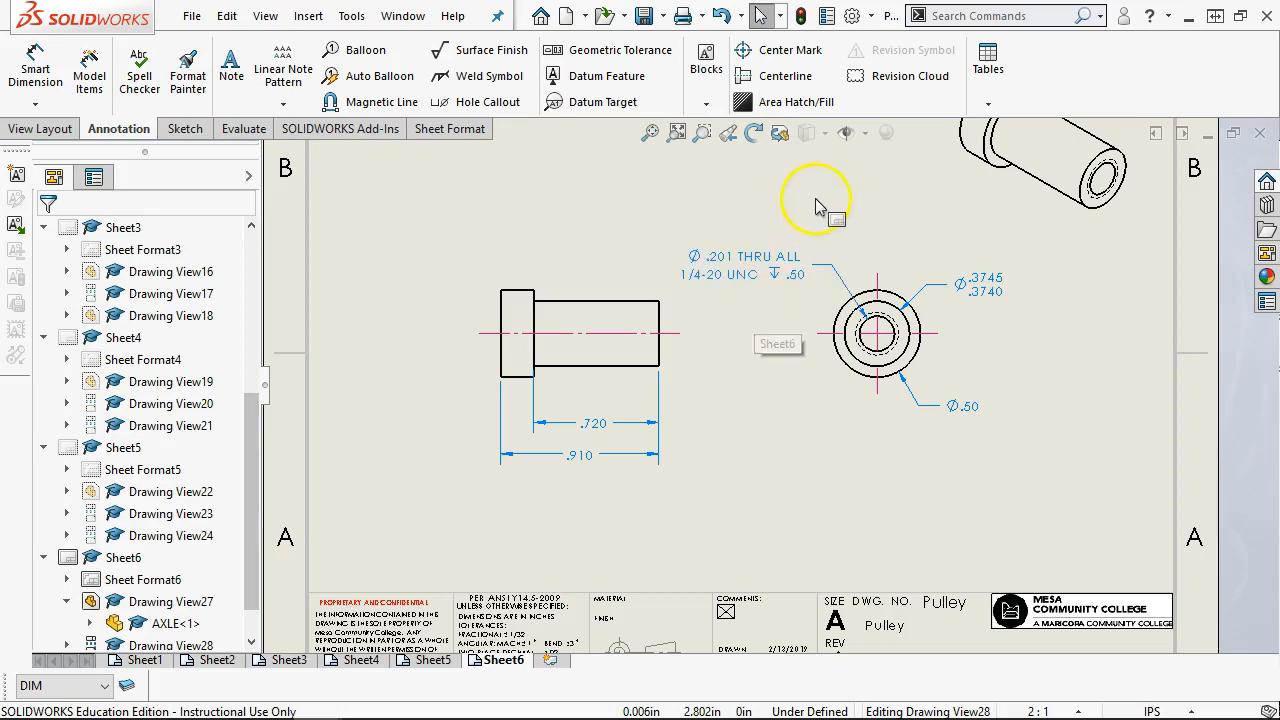
left_click(650, 133)
left_click(703, 240)
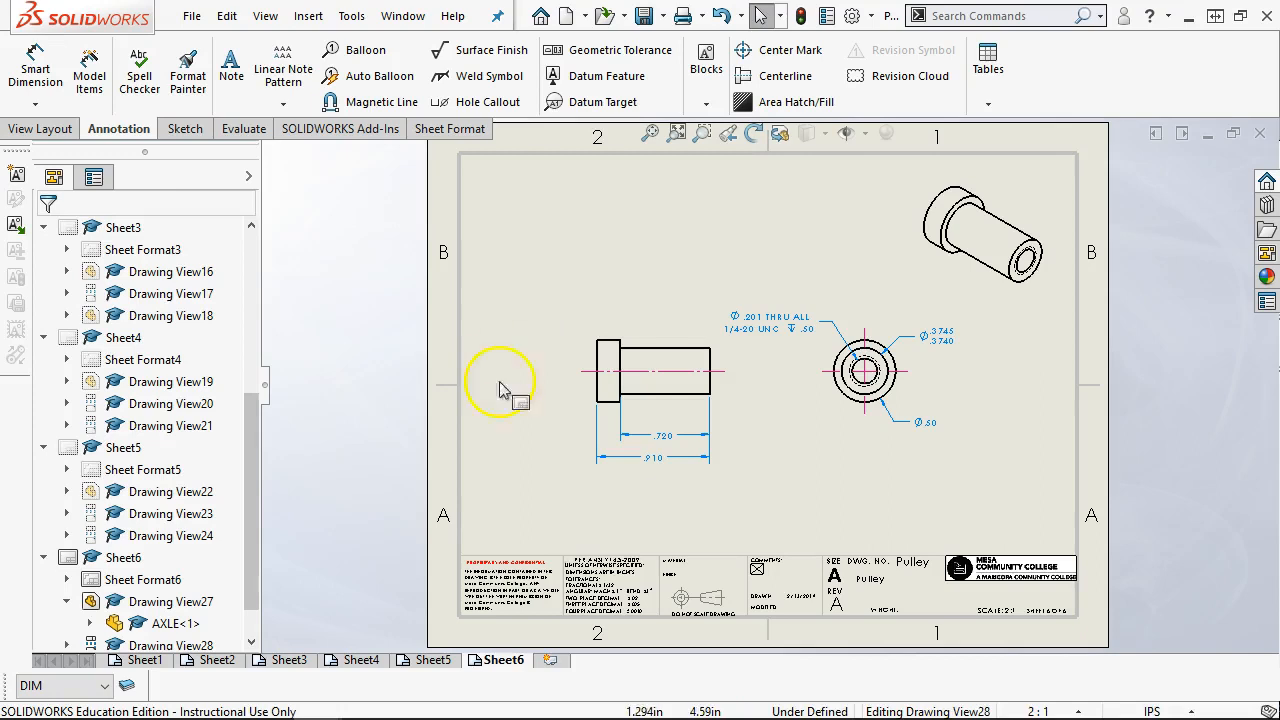
left_click(143, 661)
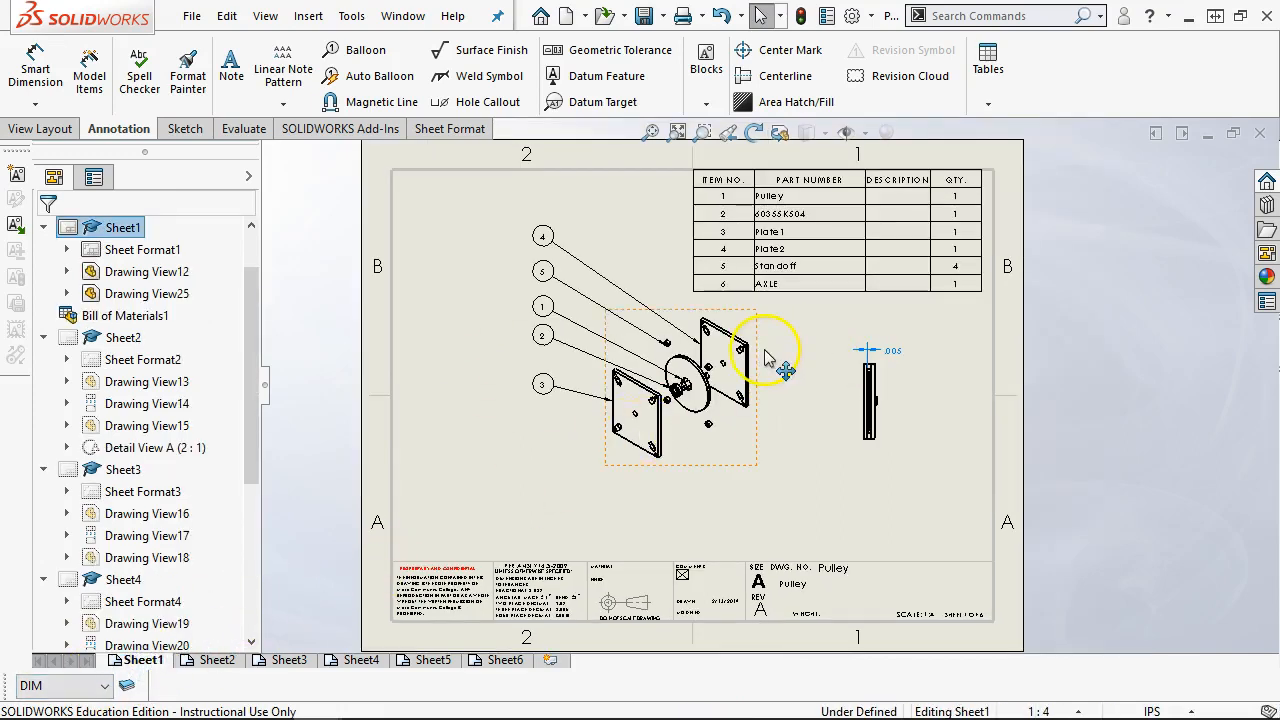
left_click(208, 662)
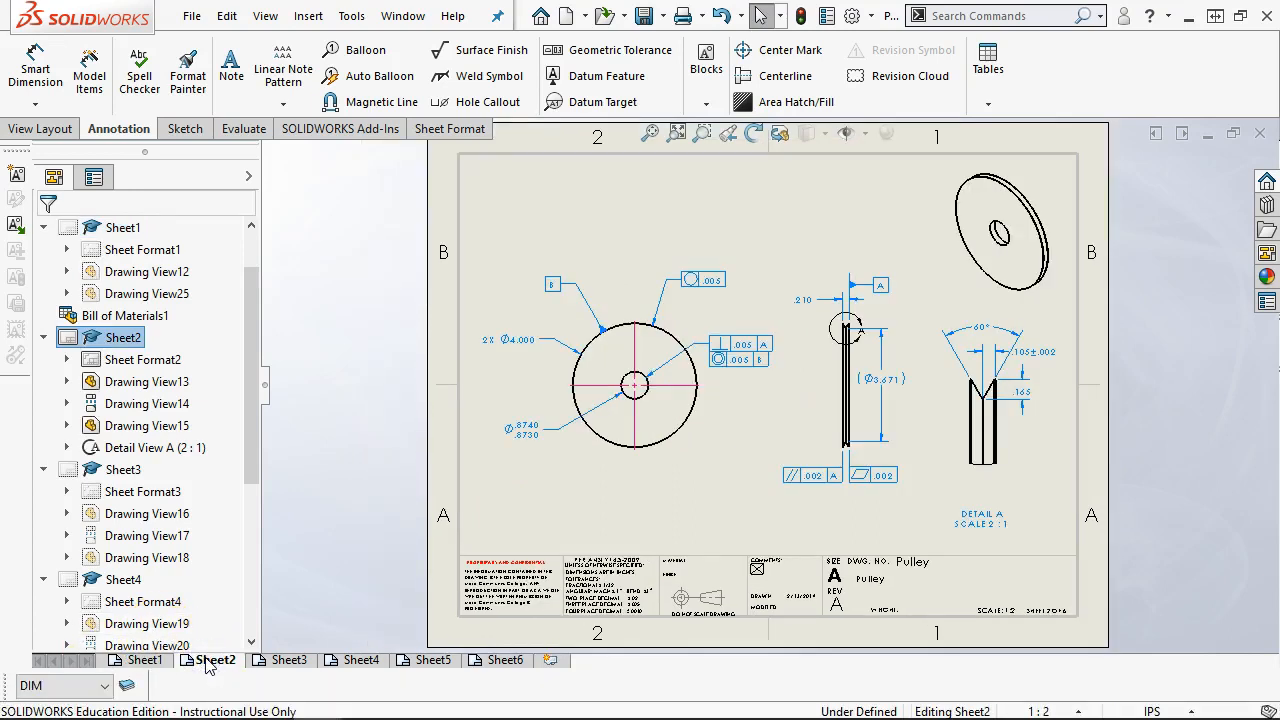
left_click(286, 660)
left_click(359, 660)
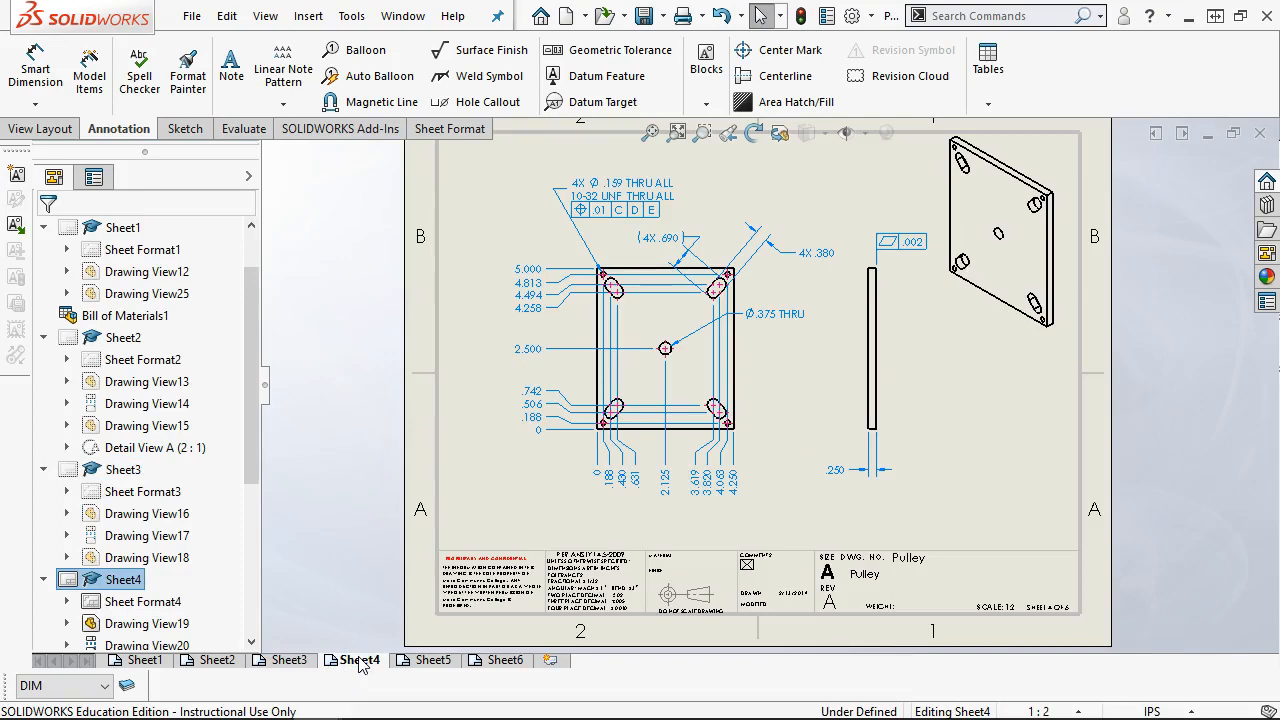
left_click(410, 664)
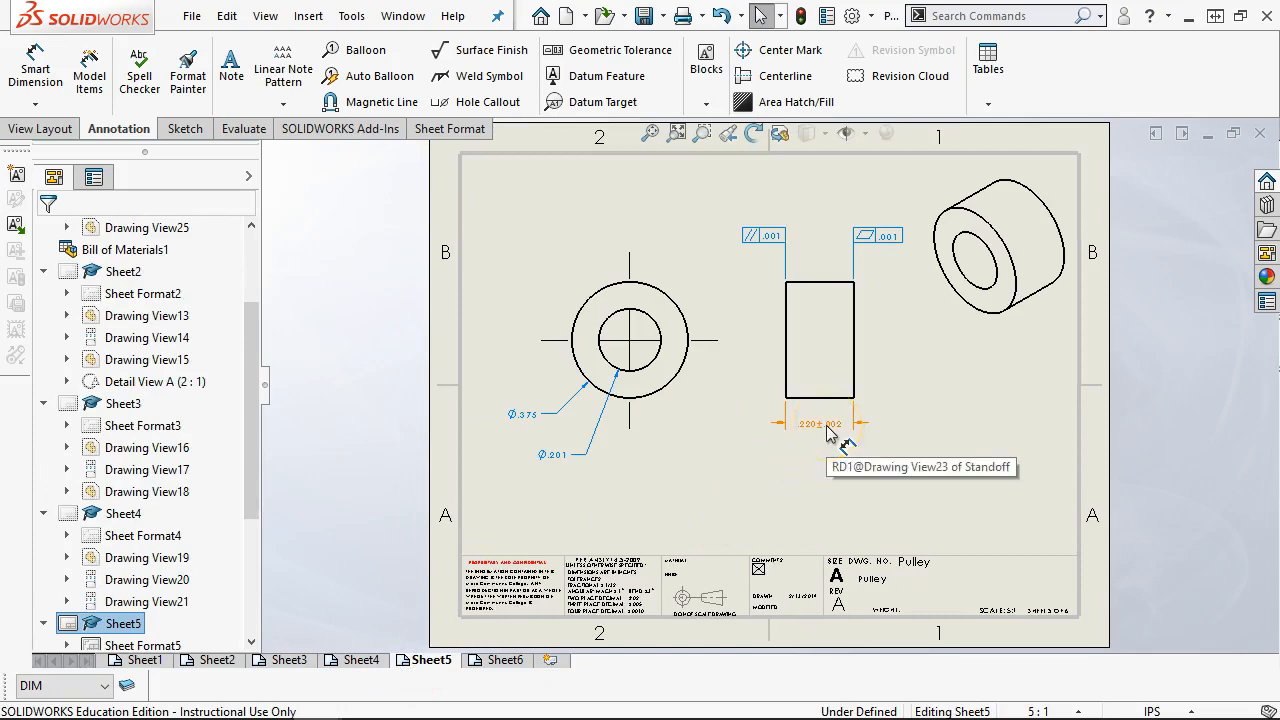
left_click(506, 661)
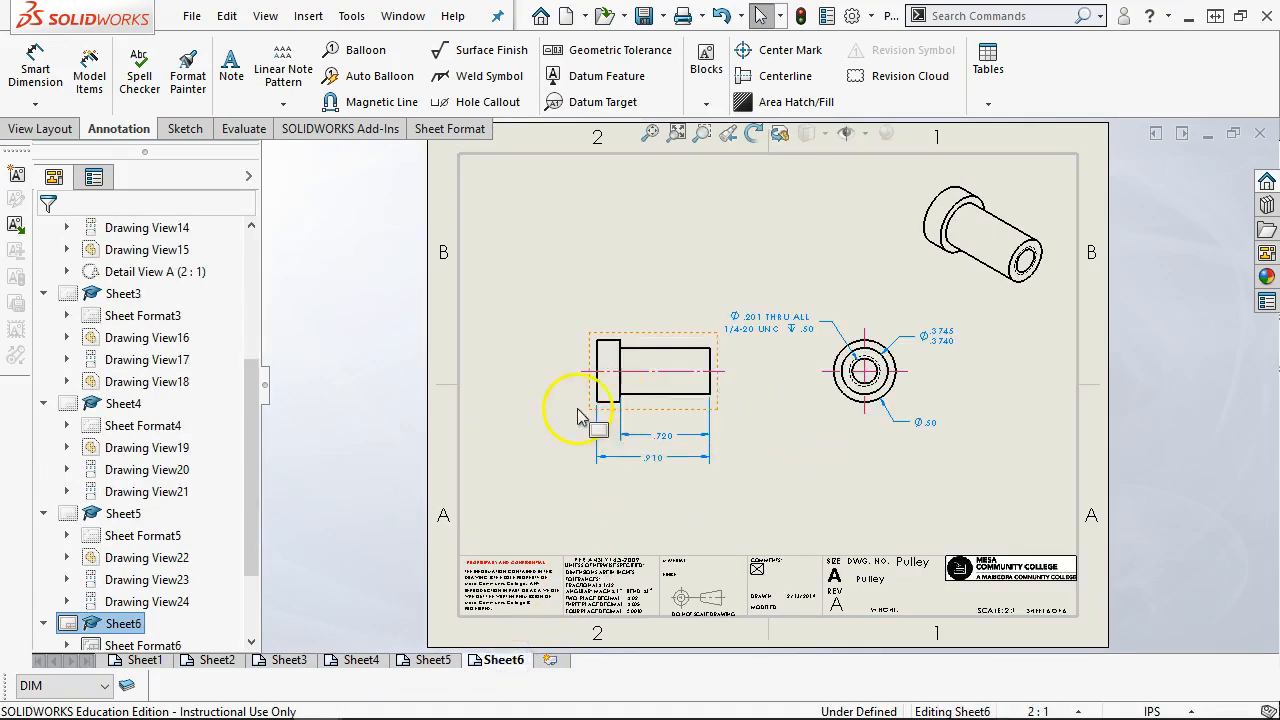